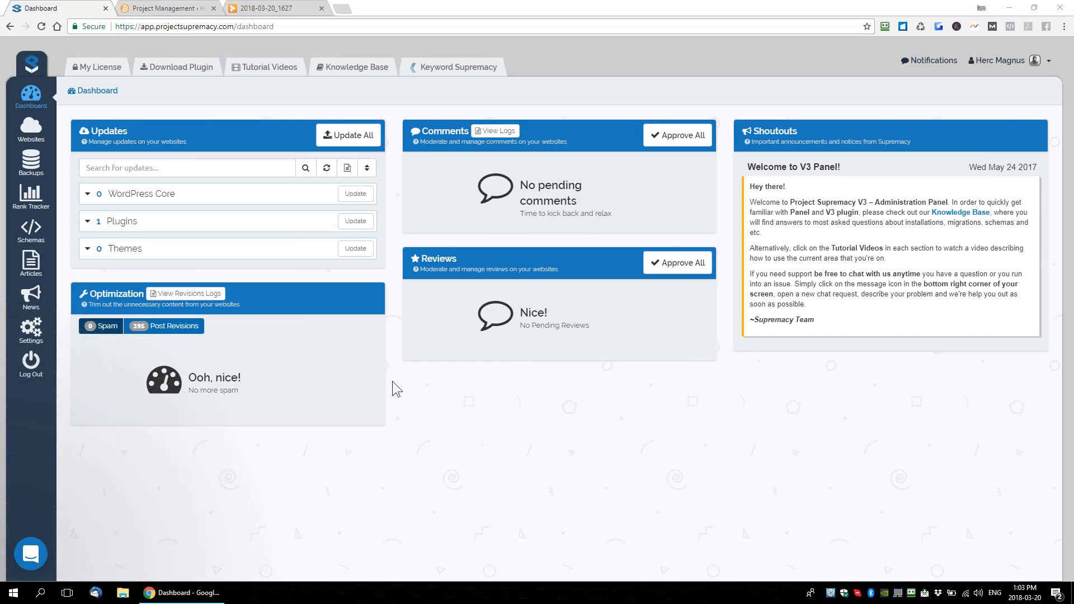
Switch to the Project Management page and examine the MINING group's meta description
{"action": "left_click", "coordinate": [150, 9]}
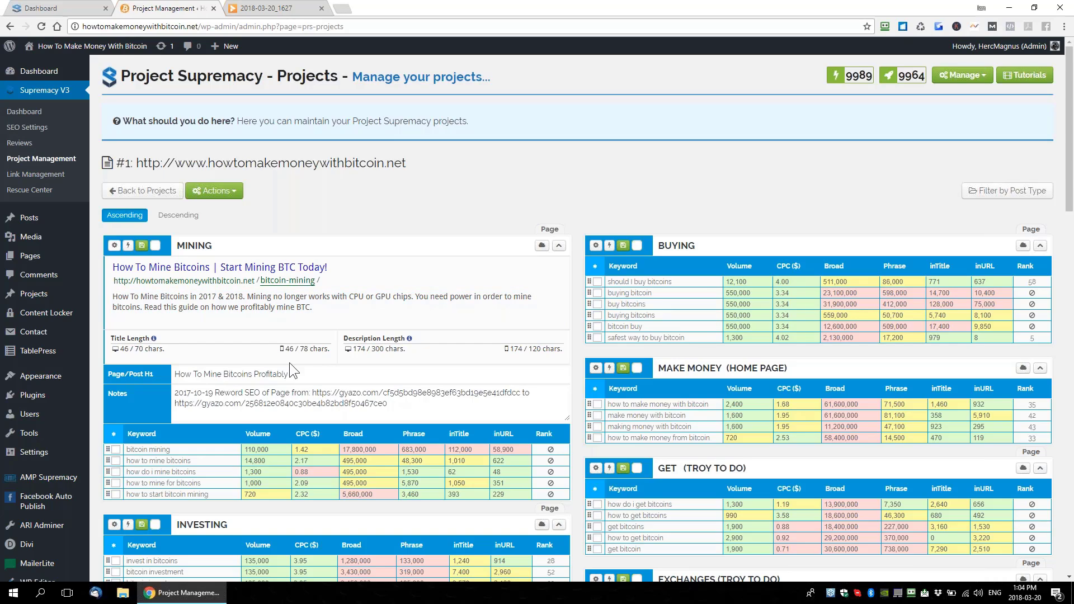
{"action": "left_click_drag", "start_coordinate": [313, 308], "coordinate": [148, 296]}
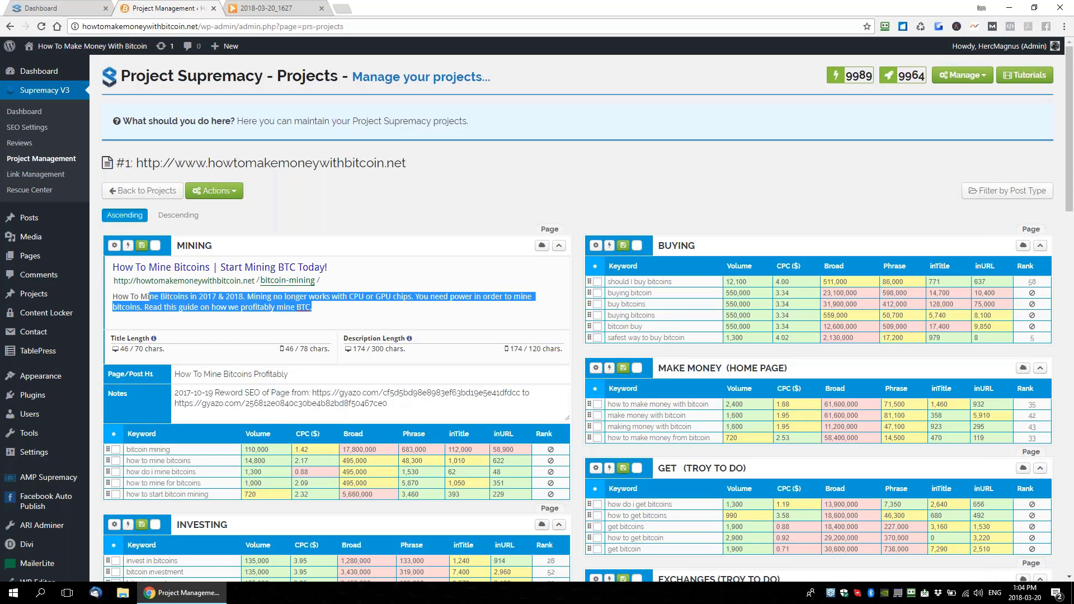
{"action": "left_click", "coordinate": [405, 214]}
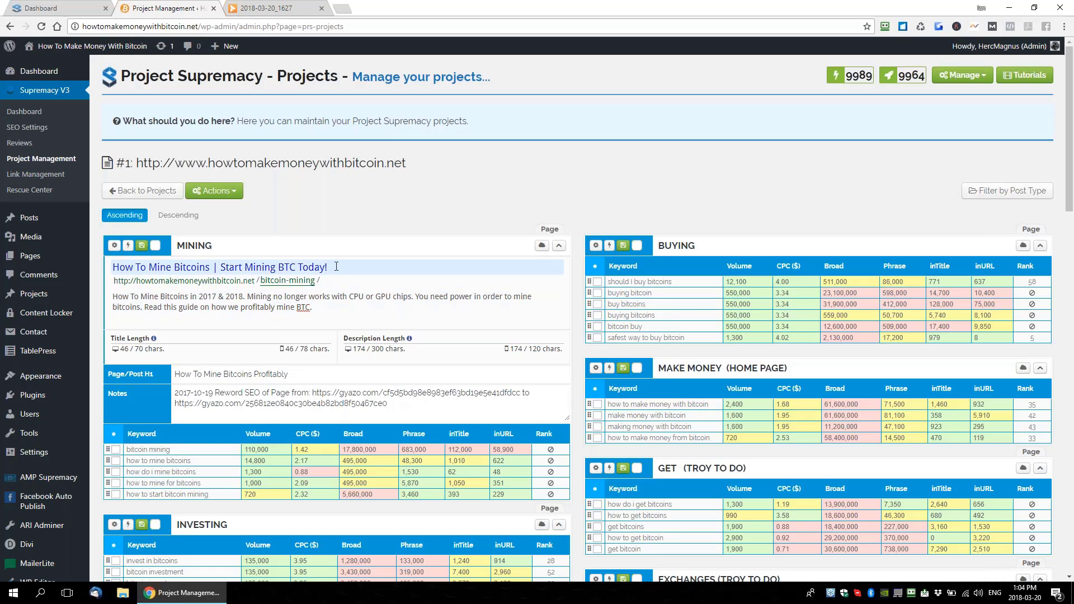
Try adding filler text to the end of the MINING group's SEO title and remove it
{"action": "type", "text": "lkdjfalkd"}
{"action": "key", "text": "BackSpace"}
{"action": "key", "text": "BackSpace"}
{"action": "key", "text": "BackSpace"}
{"action": "key", "text": "BackSpace"}
{"action": "key", "text": "BackSpace"}
{"action": "key", "text": "BackSpace"}
{"action": "key", "text": "BackSpace"}
{"action": "key", "text": "BackSpace"}
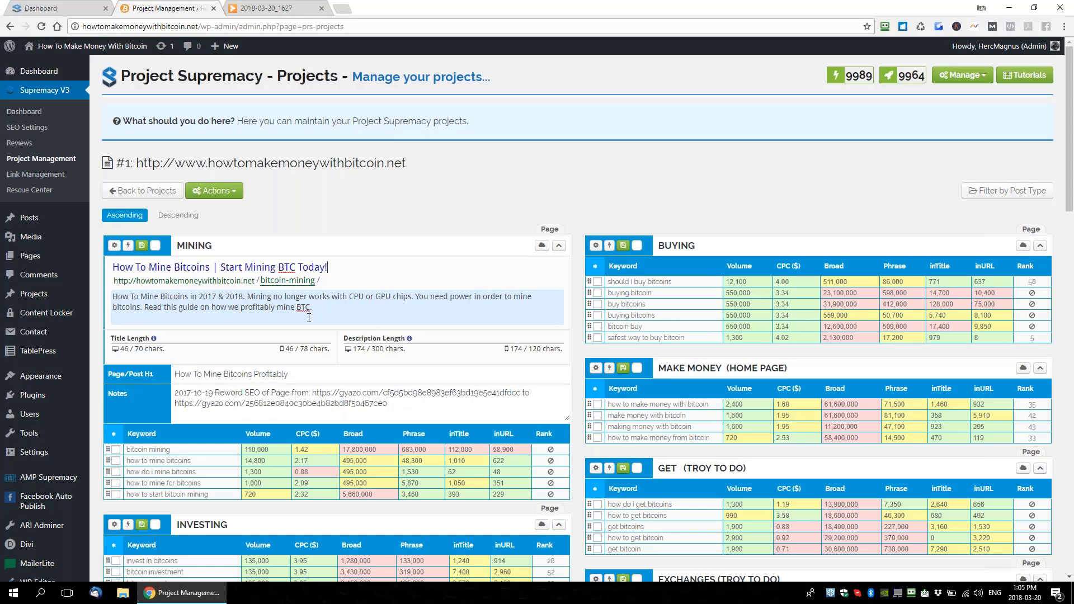
{"action": "left_click", "coordinate": [430, 268]}
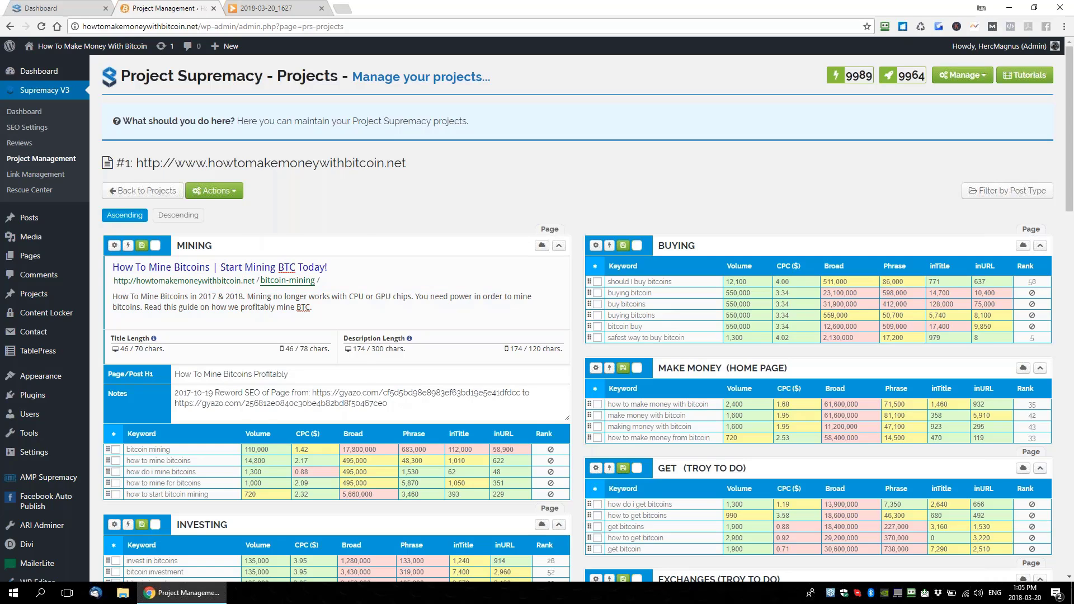
Collapse all groups in the howtomakemoneywithbitcoin.net project and look over the group list
{"action": "left_click", "coordinate": [214, 191]}
{"action": "left_click", "coordinate": [232, 381]}
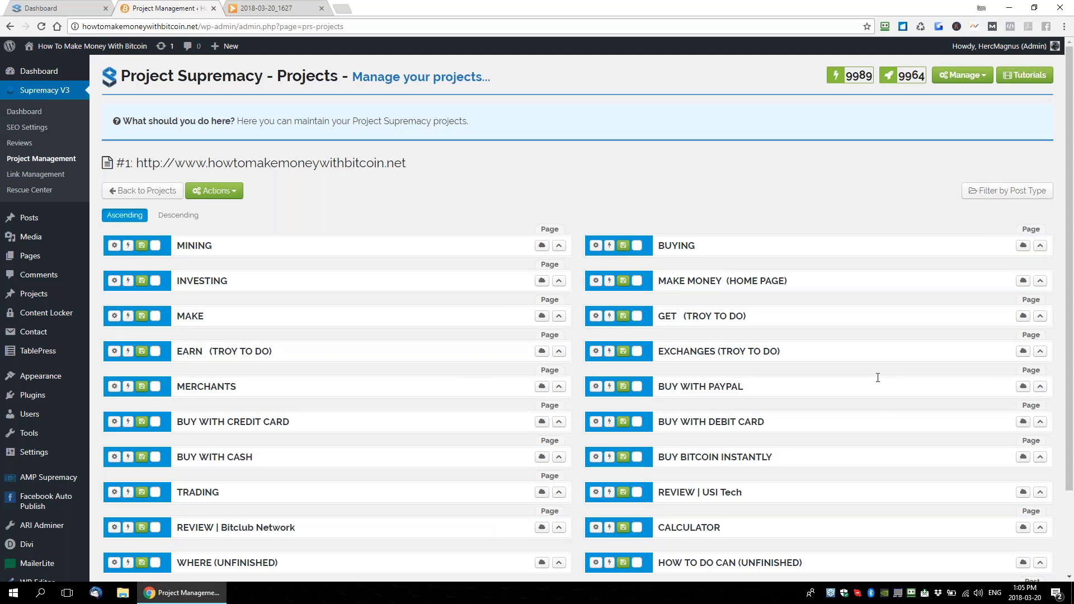
{"action": "scroll", "coordinate": [1038, 489], "scroll_direction": "down", "scroll_amount": 2}
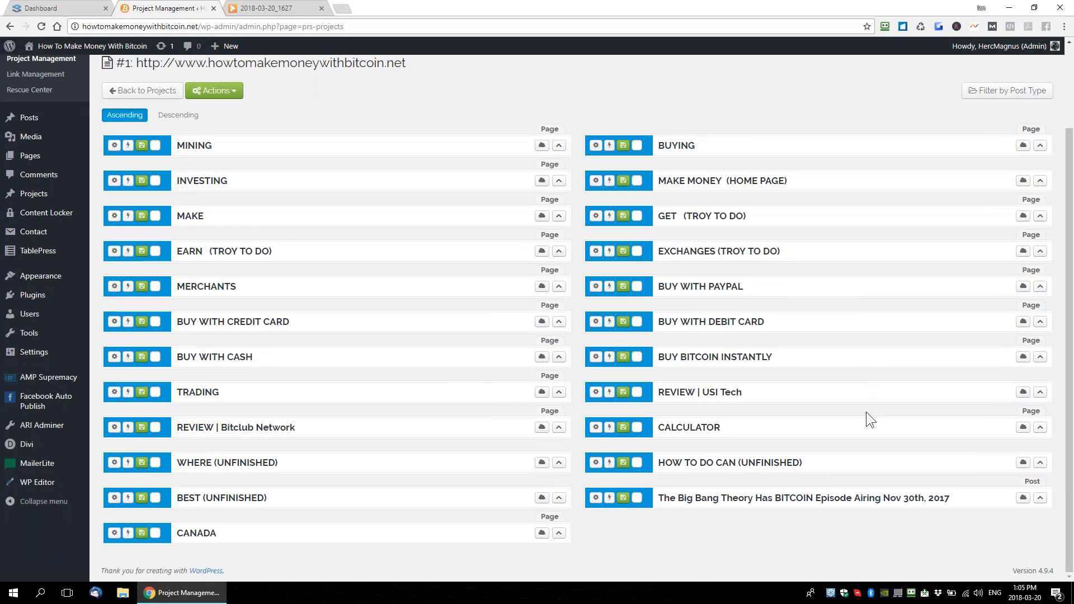
{"action": "scroll", "coordinate": [866, 412], "scroll_direction": "up", "scroll_amount": 2}
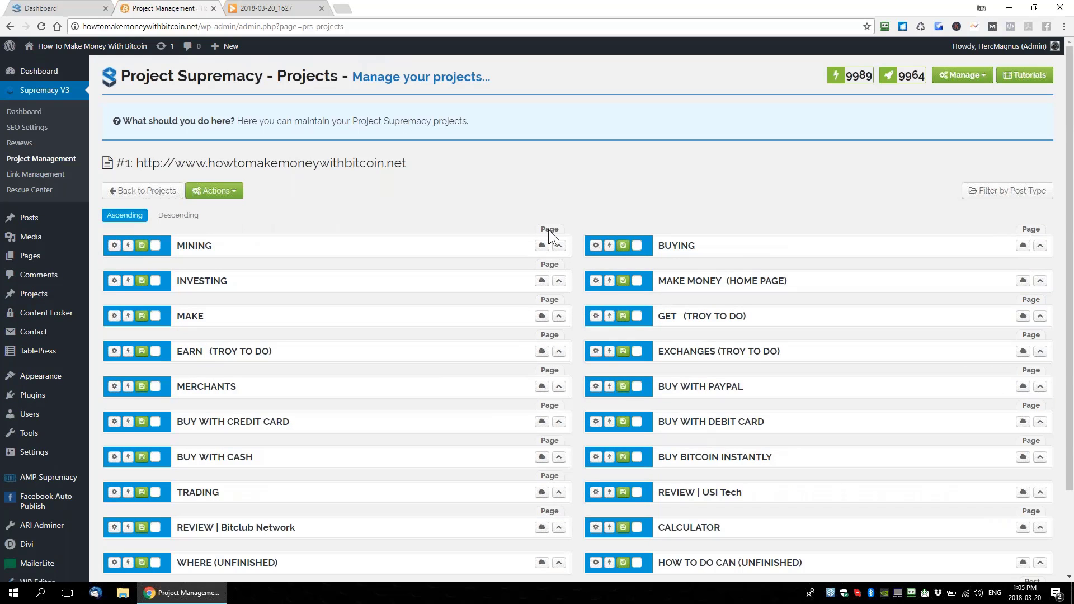
Return to the project list, load the Site Audit project and filter its groups to Posts
{"action": "left_click", "coordinate": [139, 192]}
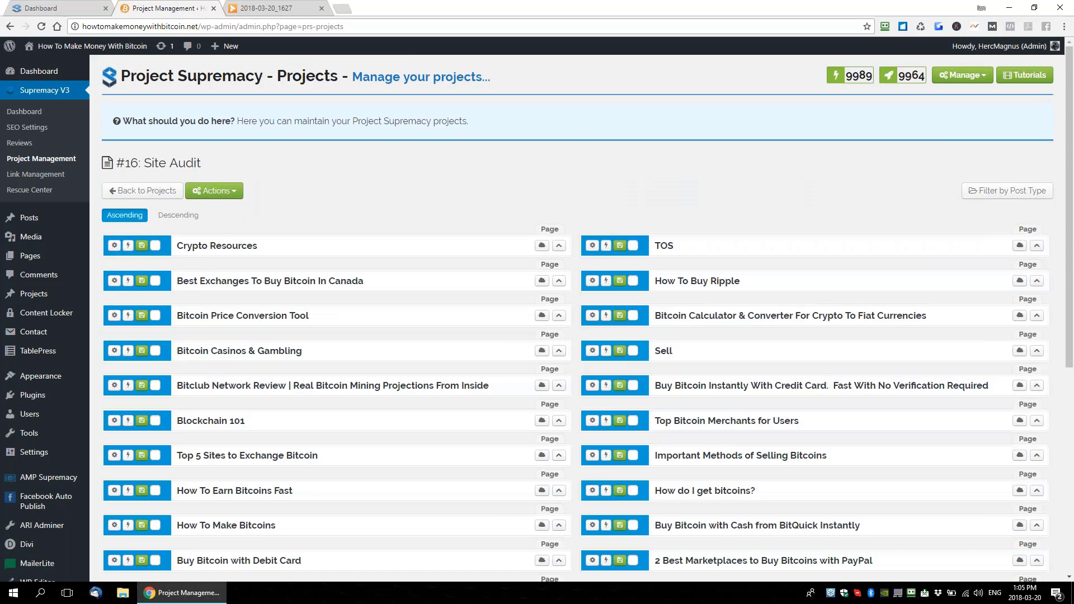
{"action": "left_click", "coordinate": [1016, 193]}
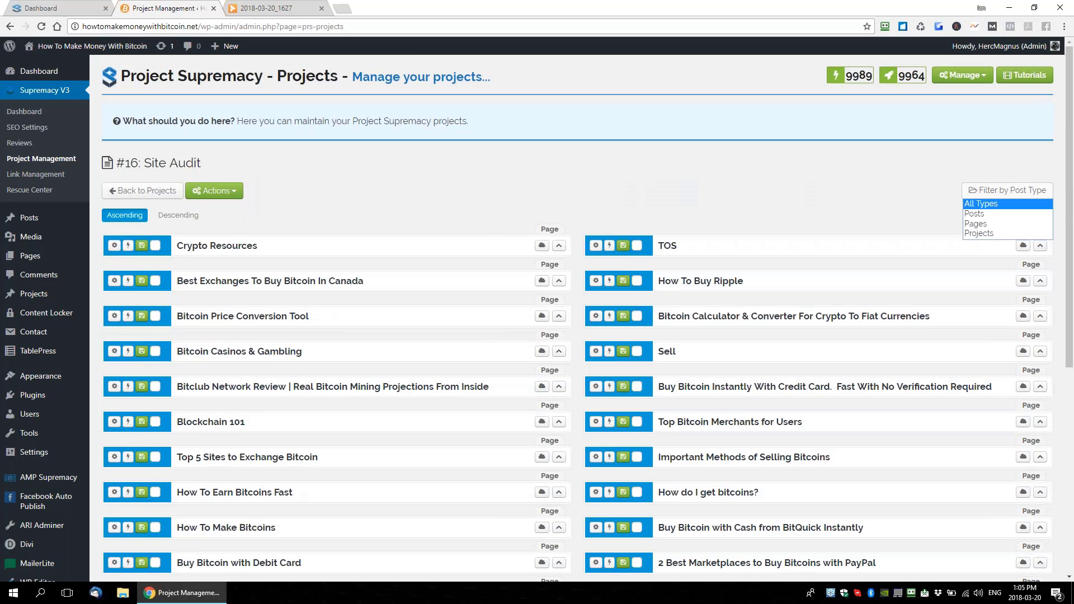
{"action": "left_click", "coordinate": [978, 215]}
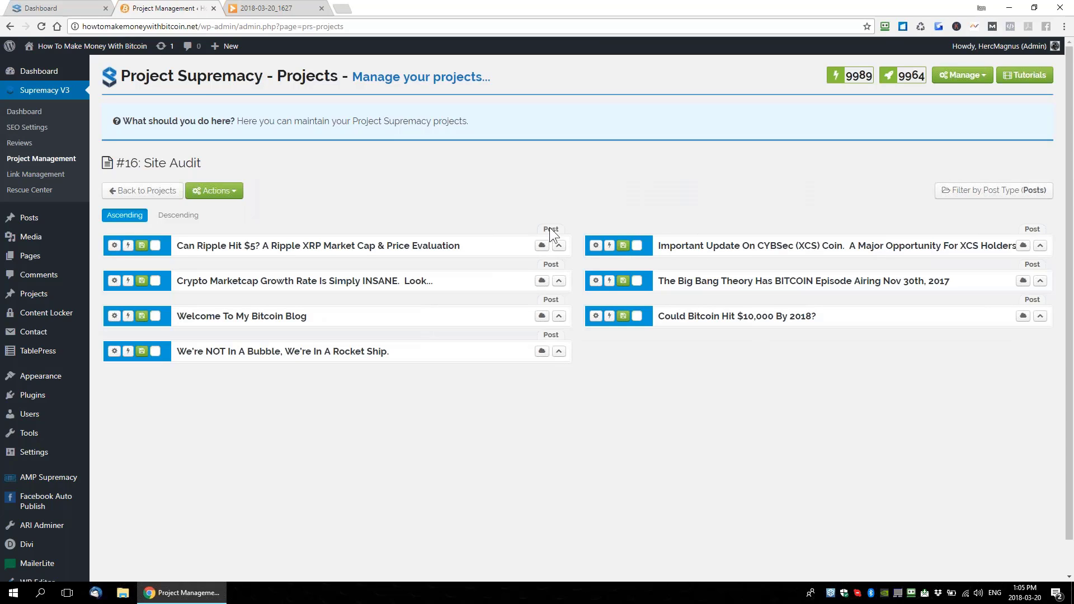
View the Site Audit groups filtered by Pages and Projects, and return the filter to Posts
{"action": "left_click", "coordinate": [994, 190]}
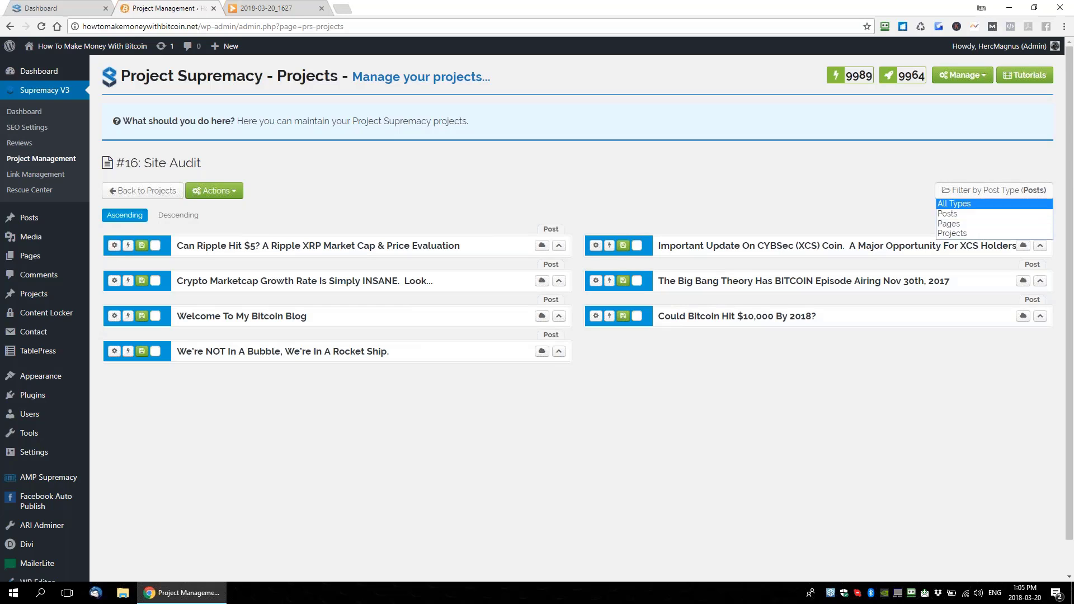
{"action": "left_click", "coordinate": [959, 221]}
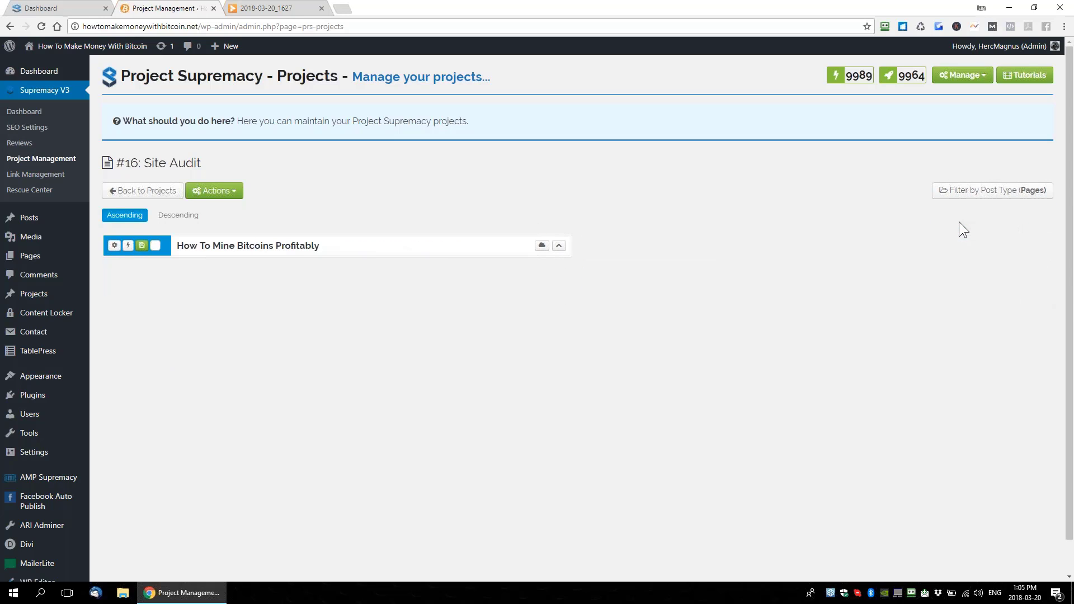
{"action": "left_click", "coordinate": [973, 190]}
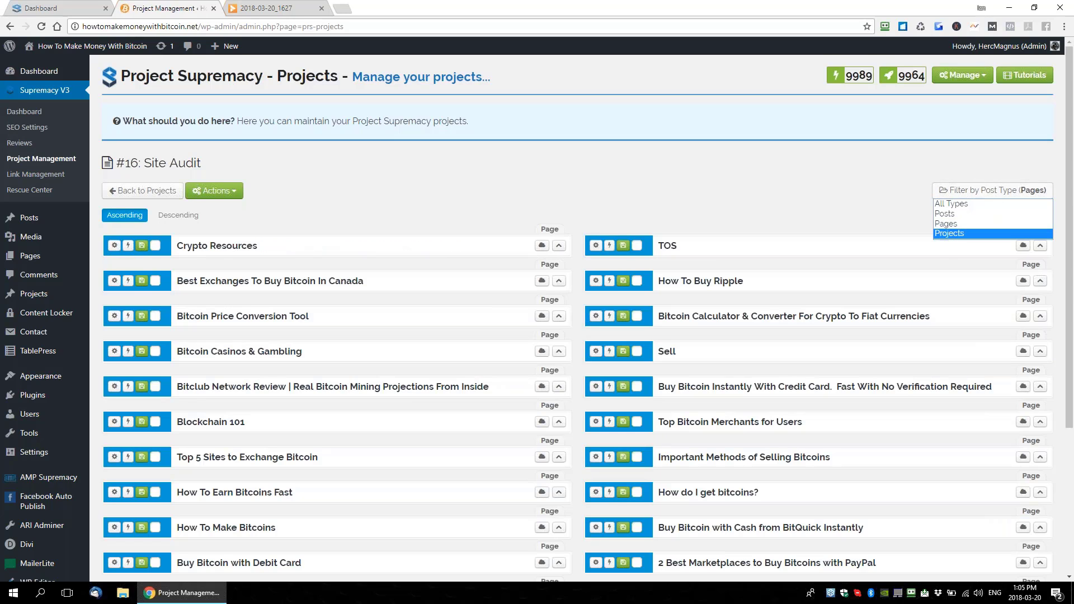
{"action": "left_click", "coordinate": [957, 233]}
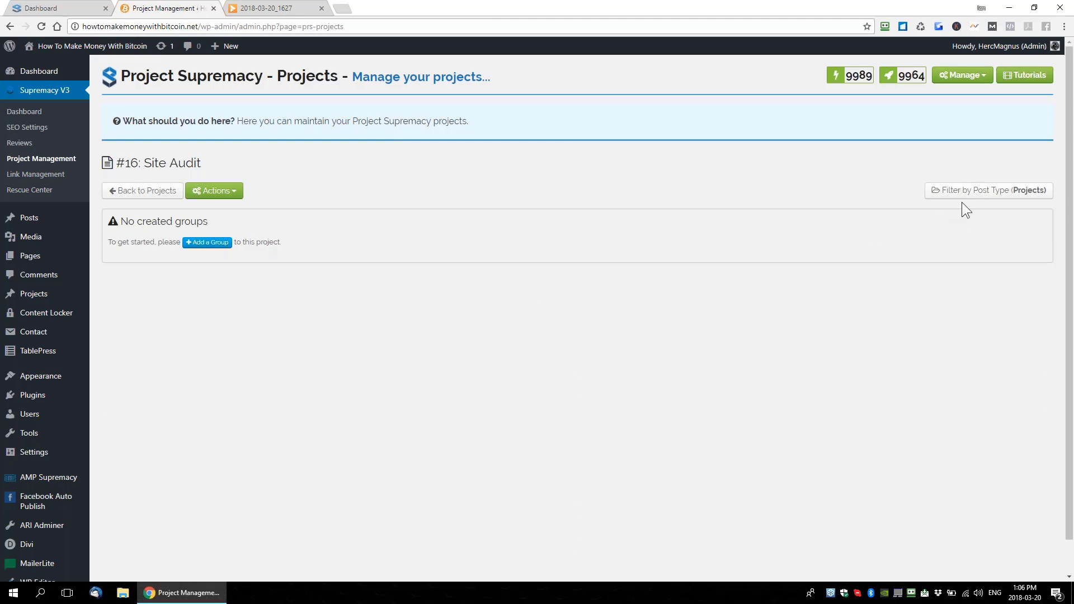
{"action": "left_click", "coordinate": [968, 196]}
{"action": "left_click", "coordinate": [950, 212]}
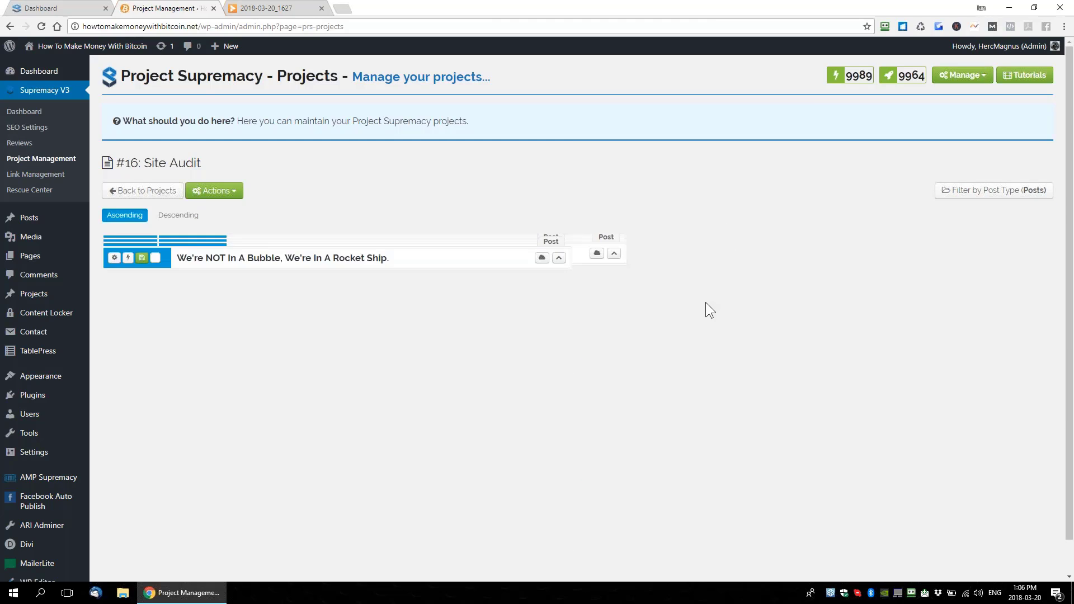
Go back to the project list and remove the Site Audit project
{"action": "left_click", "coordinate": [137, 193]}
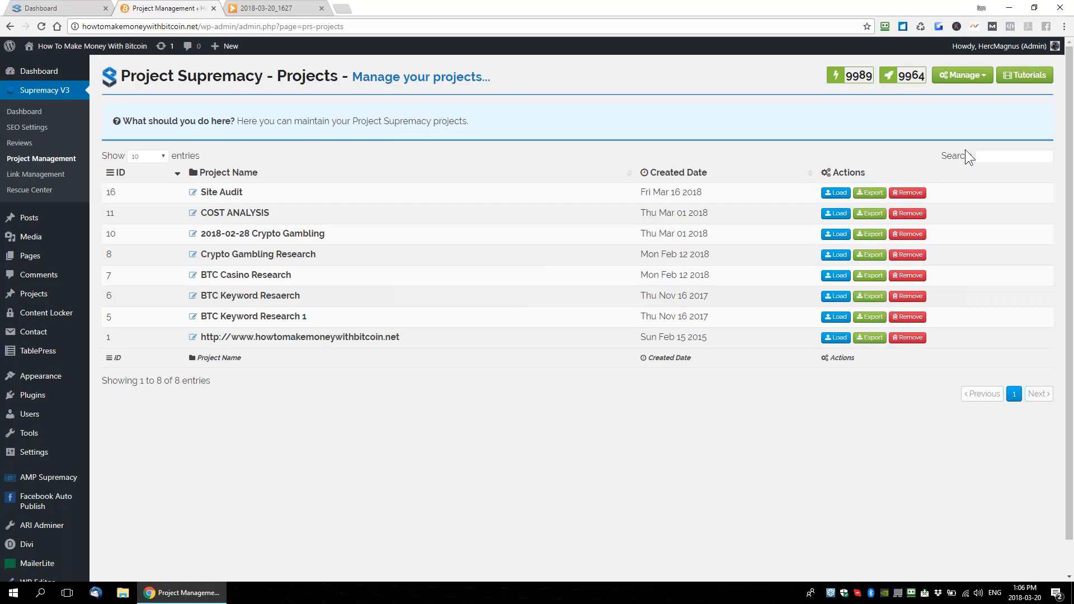
{"action": "left_click", "coordinate": [907, 192]}
{"action": "left_click", "coordinate": [643, 114]}
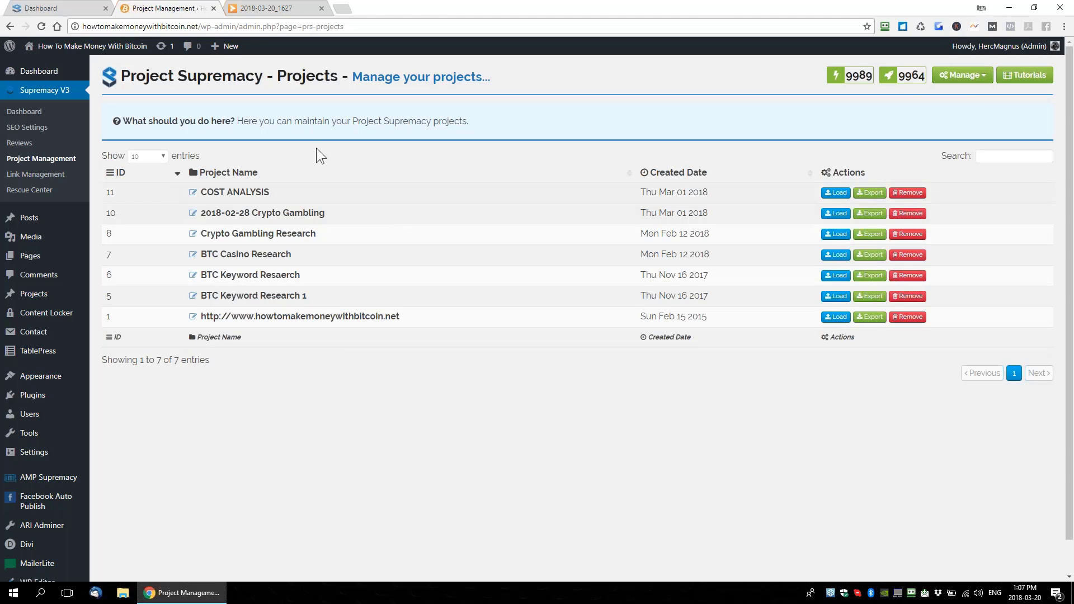
Create a new project named Site Audit
{"action": "left_click", "coordinate": [969, 86]}
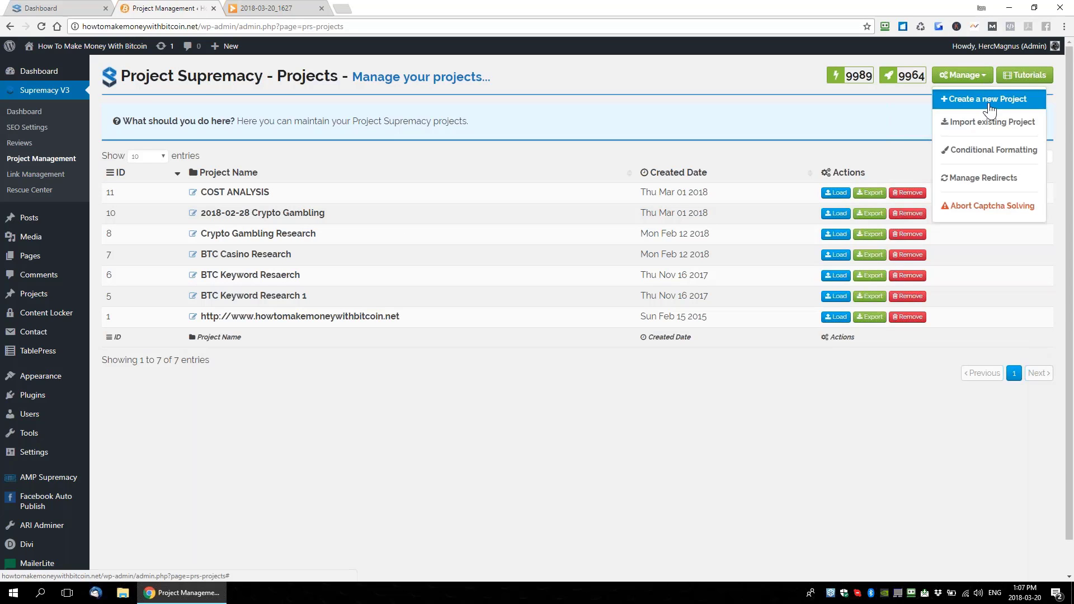
{"action": "left_click", "coordinate": [984, 99]}
{"action": "type", "text": "Site Audit"}
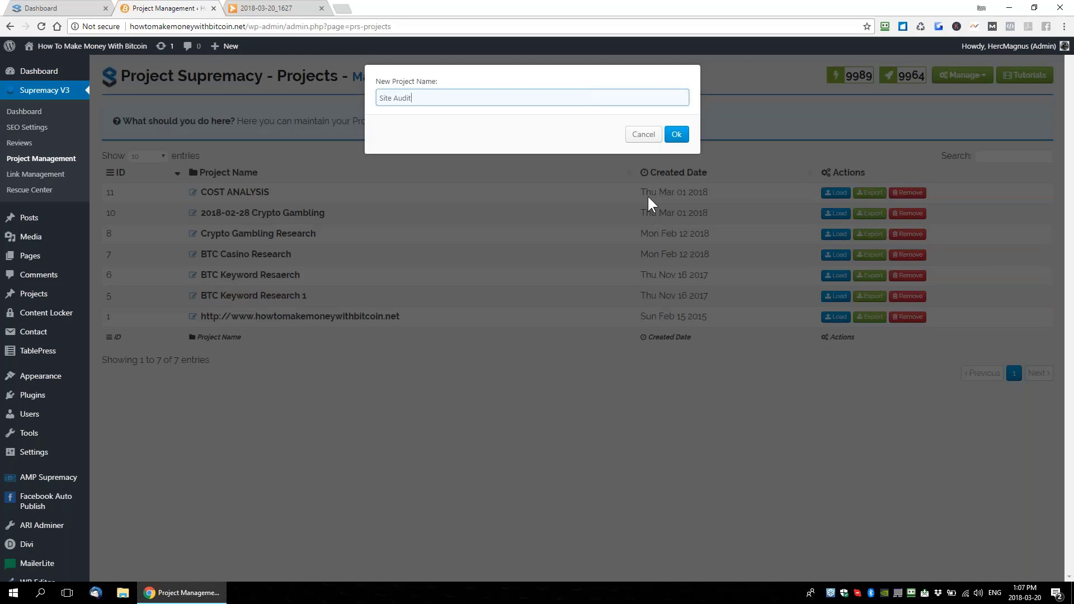
{"action": "left_click", "coordinate": [676, 134]}
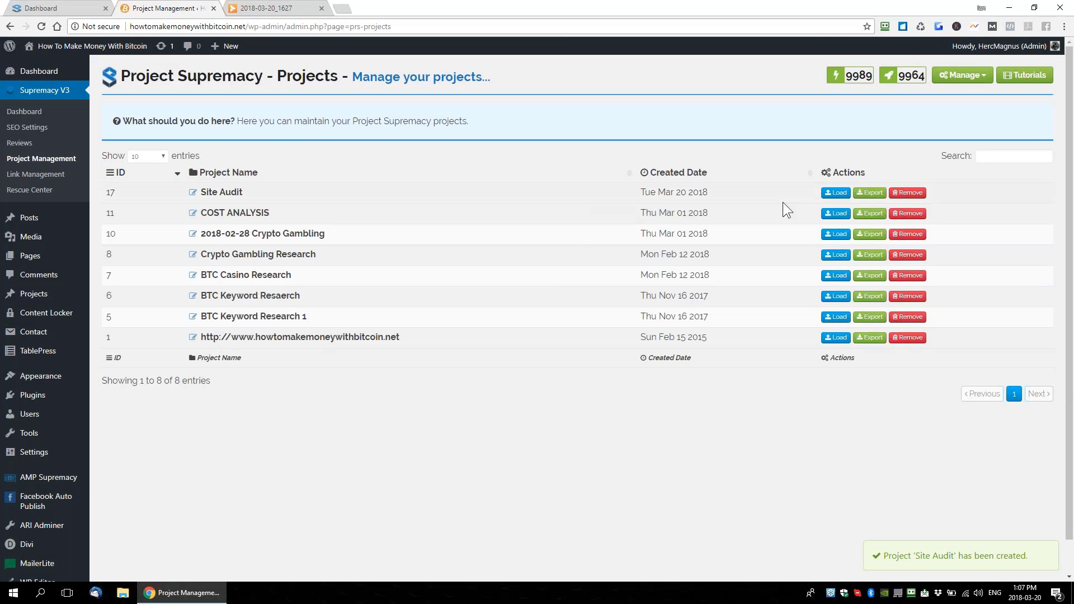
Load the new Site Audit project and list 100 entries for creating groups from existing pages and posts
{"action": "left_click", "coordinate": [836, 194]}
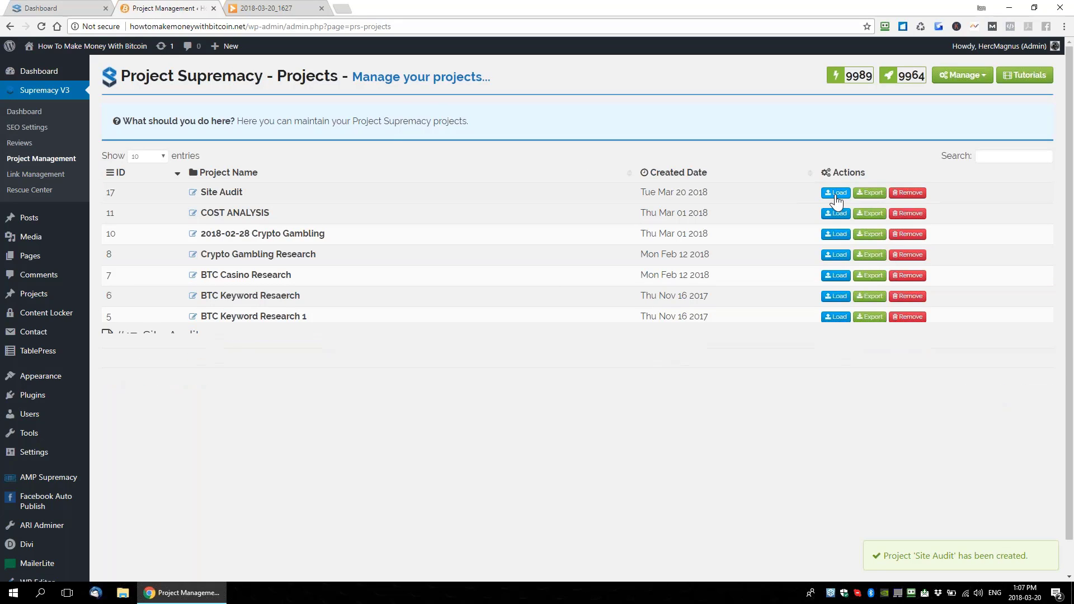
{"action": "left_click", "coordinate": [214, 191]}
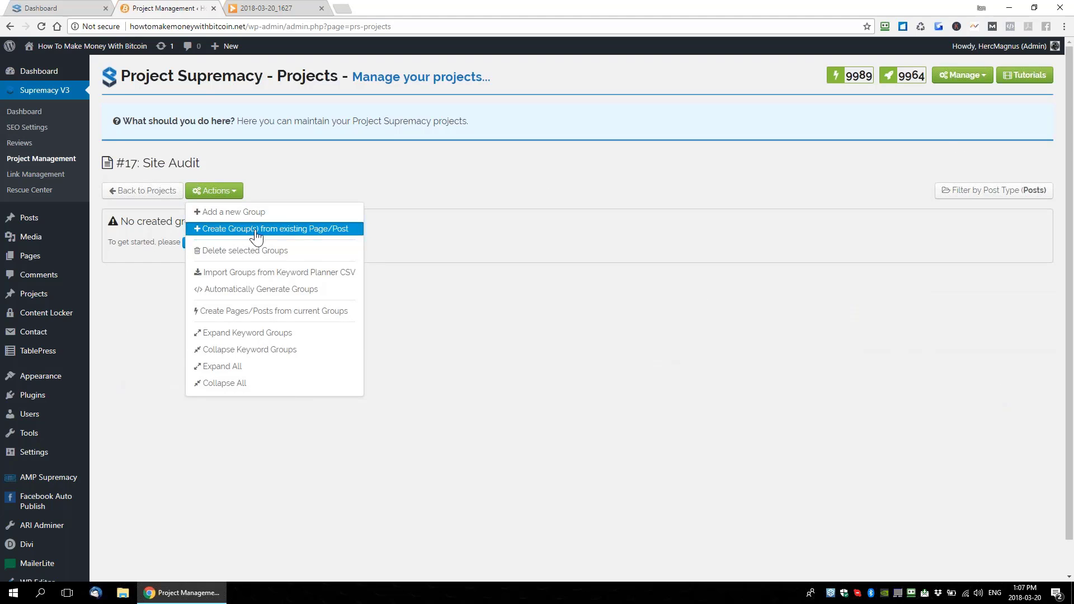
{"action": "left_click", "coordinate": [333, 229]}
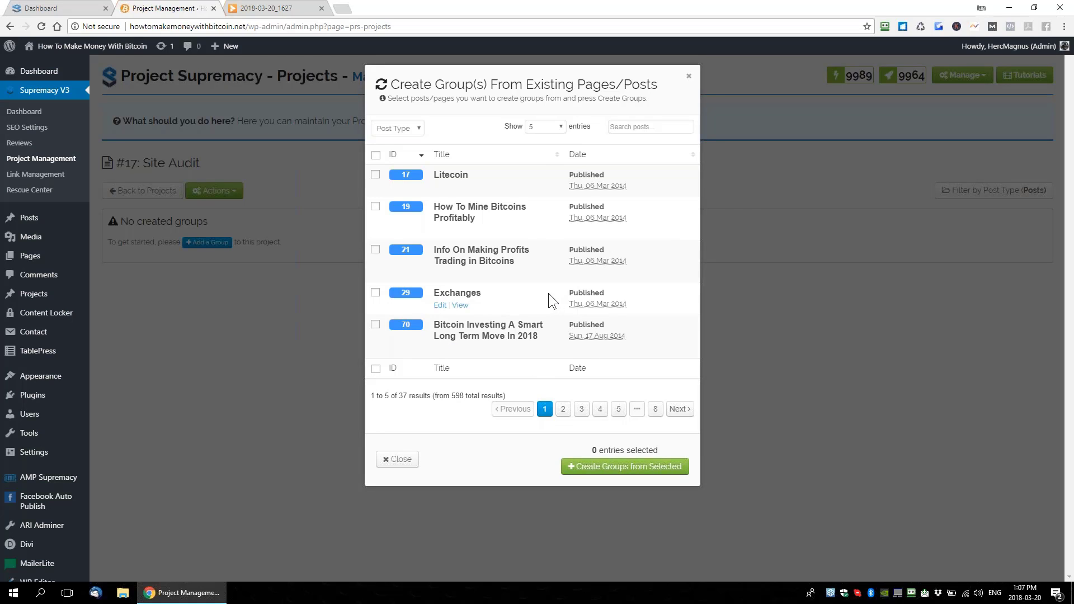
{"action": "left_click", "coordinate": [557, 127]}
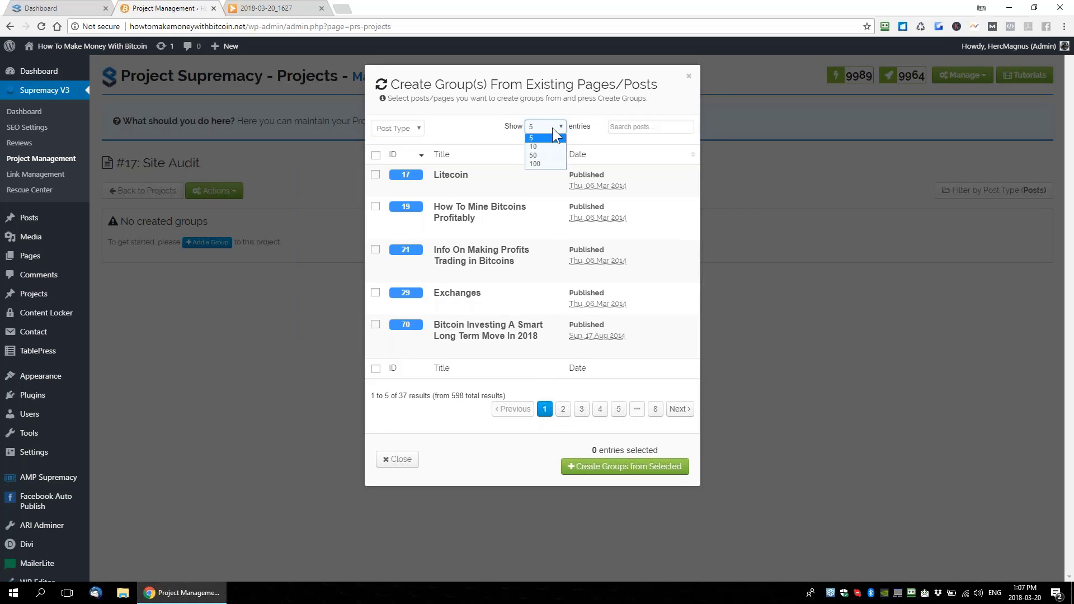
{"action": "left_click", "coordinate": [537, 163]}
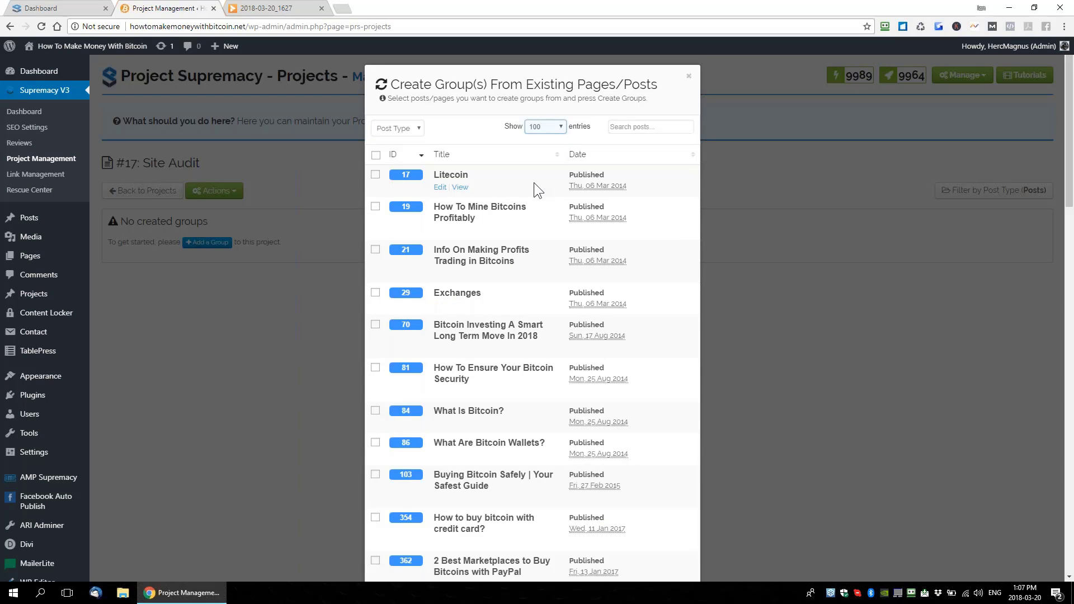
Restrict the list of existing content to Posts, select all of them and create groups from the selection
{"action": "scroll", "coordinate": [526, 226], "scroll_direction": "down", "scroll_amount": 20}
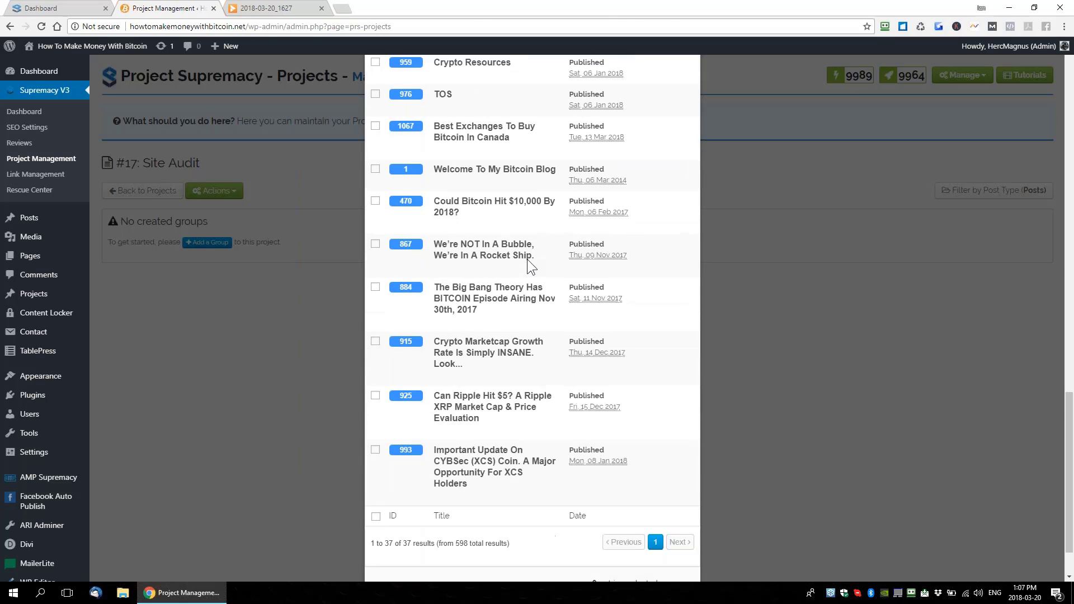
{"action": "left_click_drag", "start_coordinate": [456, 478], "coordinate": [488, 478]}
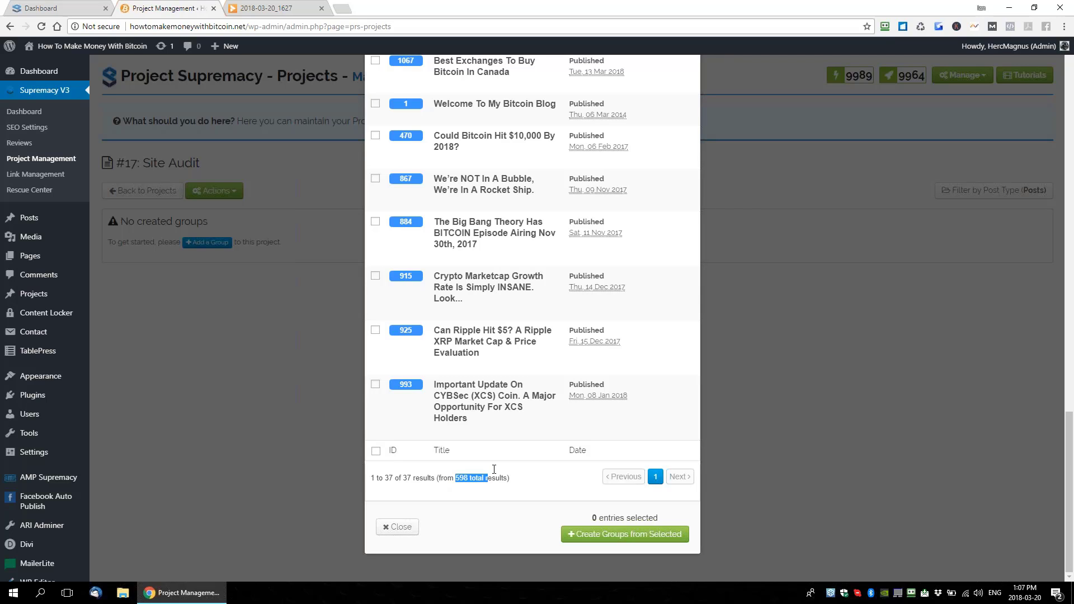
{"action": "scroll", "coordinate": [522, 459], "scroll_direction": "up", "scroll_amount": 1}
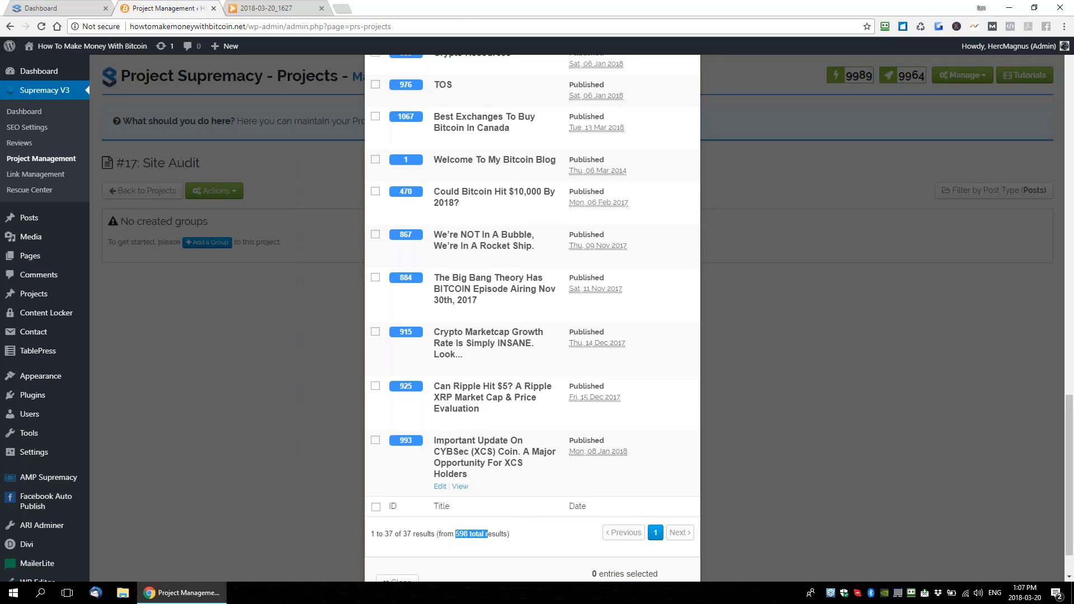
{"action": "scroll", "coordinate": [522, 459], "scroll_direction": "up", "scroll_amount": 15}
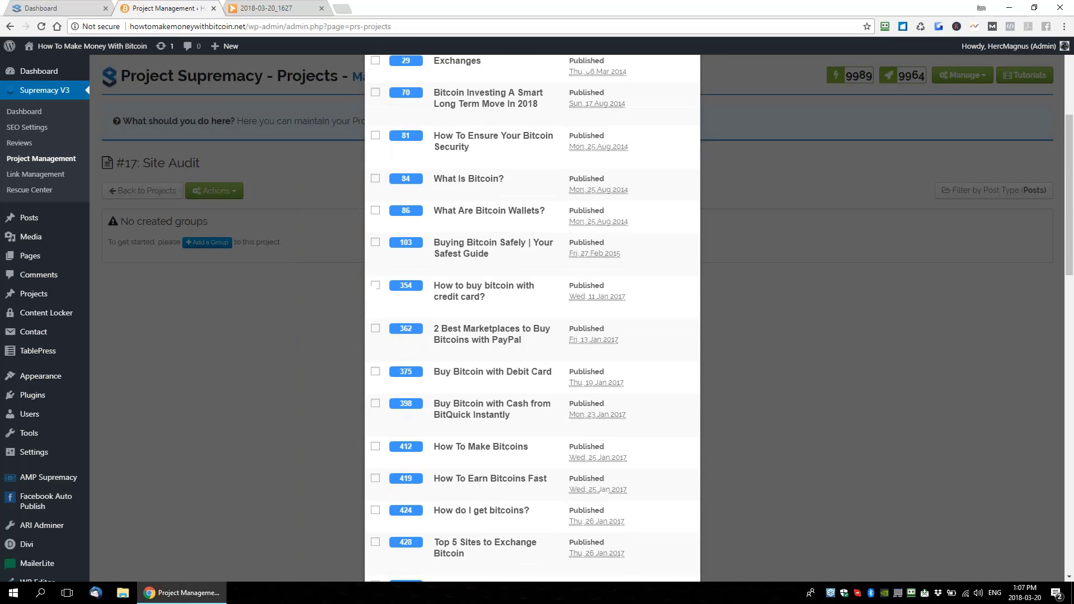
{"action": "scroll", "coordinate": [522, 459], "scroll_direction": "up", "scroll_amount": 4}
{"action": "left_click", "coordinate": [408, 129]}
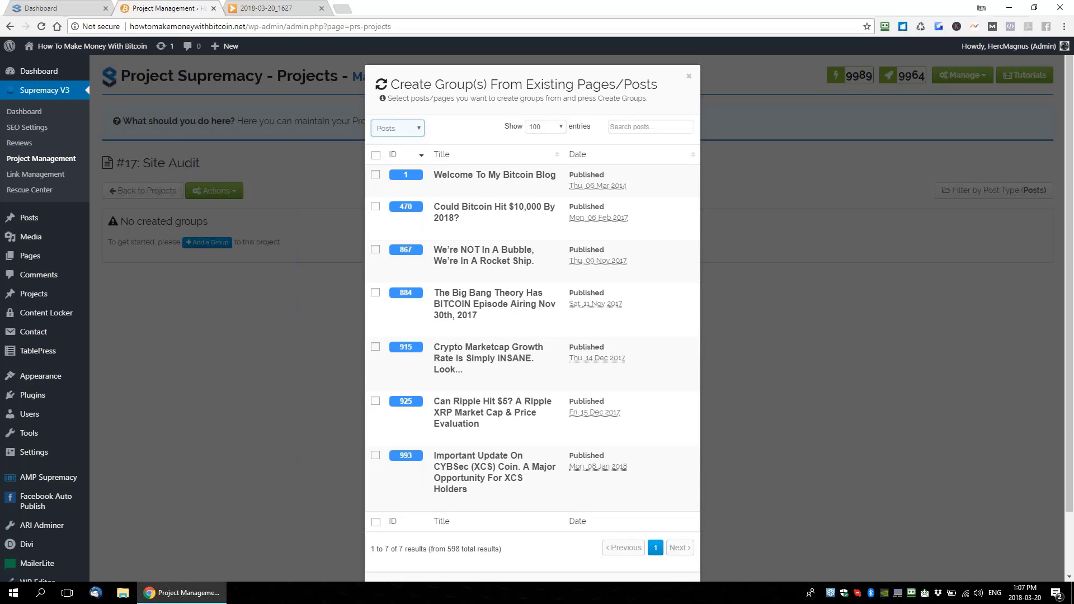
{"action": "left_click", "coordinate": [375, 155]}
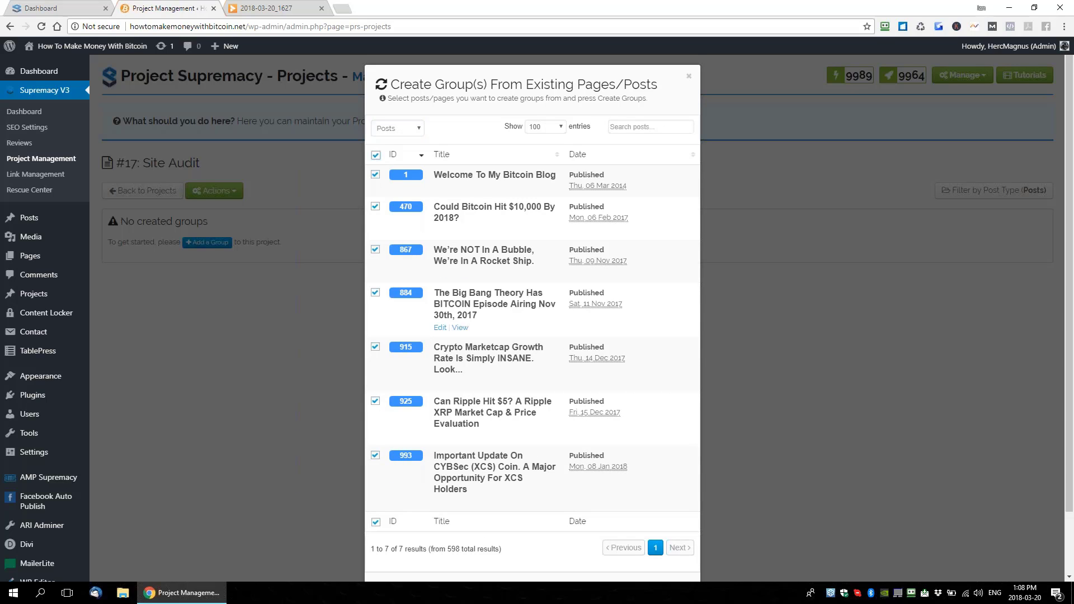
{"action": "scroll", "coordinate": [616, 531], "scroll_direction": "down", "scroll_amount": 2}
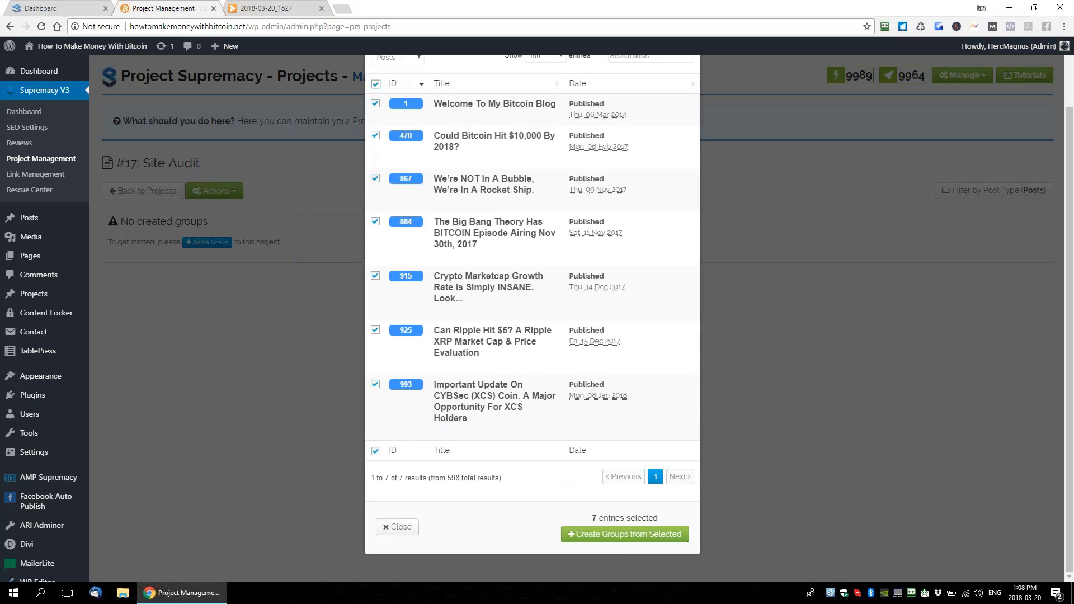
{"action": "left_click", "coordinate": [634, 541]}
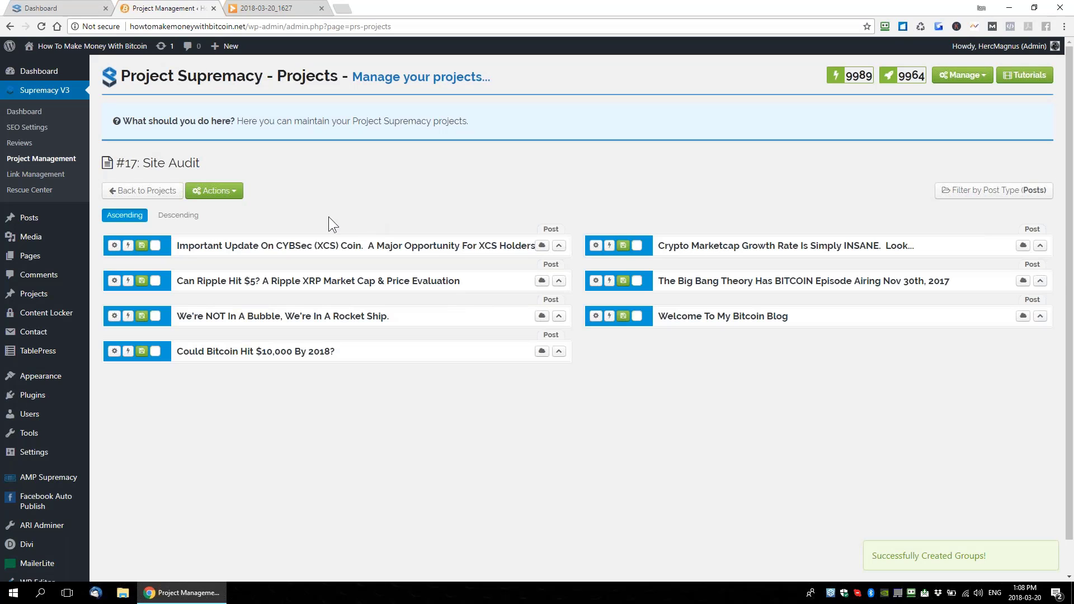
List the site's existing Pages for group creation in the Site Audit project and select all of them
{"action": "left_click", "coordinate": [227, 191]}
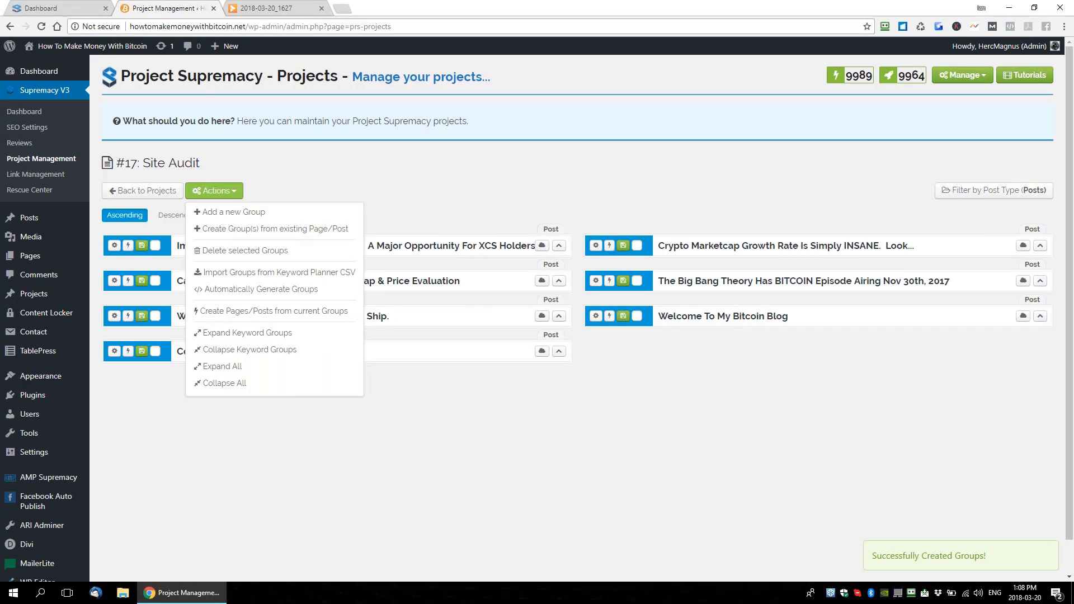
{"action": "left_click", "coordinate": [239, 230]}
{"action": "left_click", "coordinate": [401, 131]}
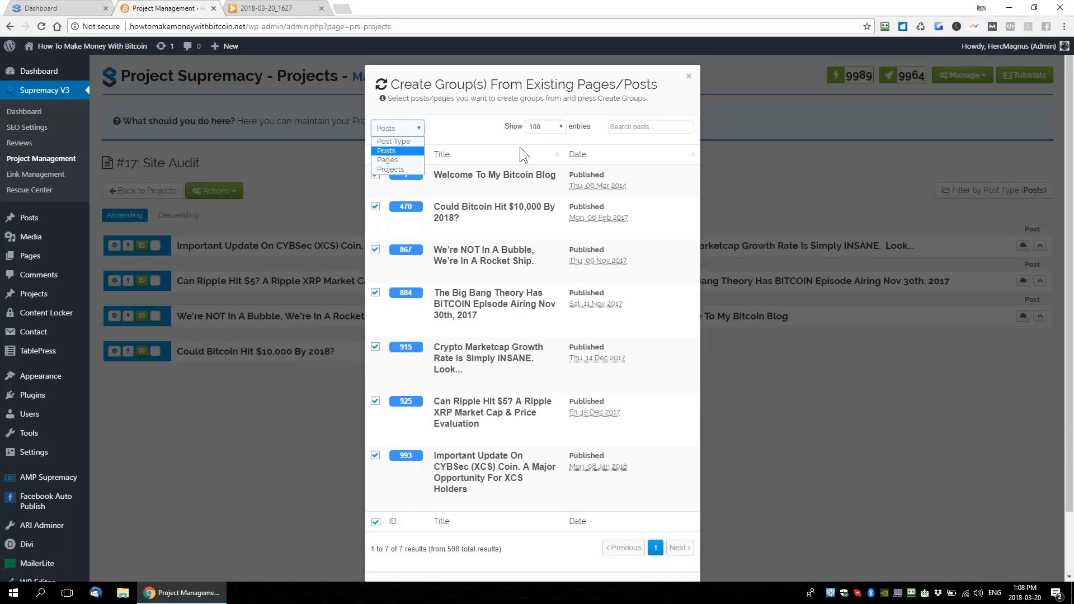
{"action": "left_click", "coordinate": [395, 129]}
{"action": "left_click", "coordinate": [394, 152]}
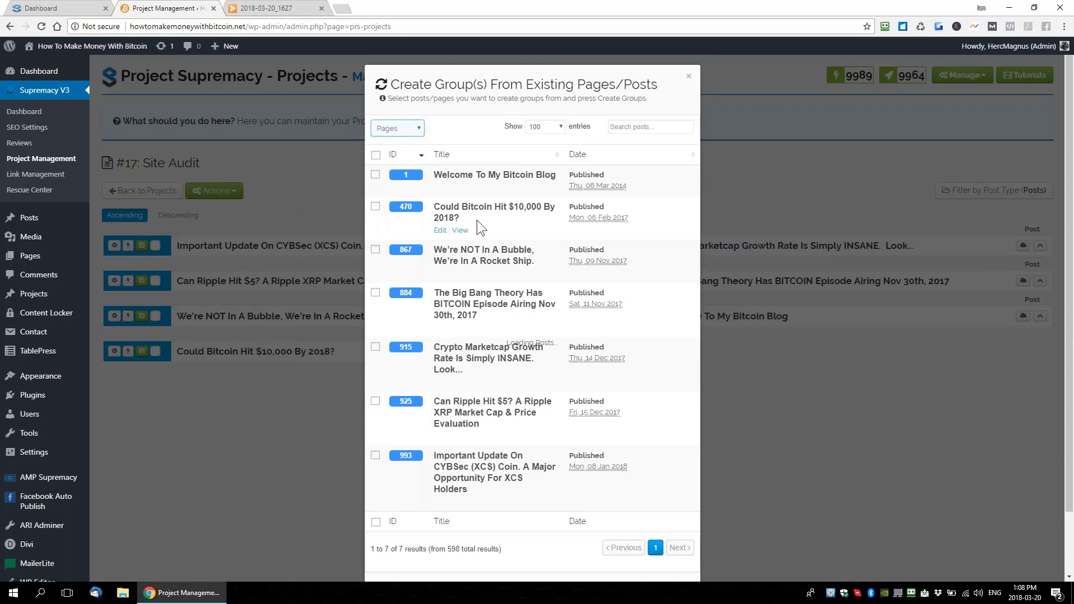
{"action": "scroll", "coordinate": [528, 242], "scroll_direction": "down", "scroll_amount": 15}
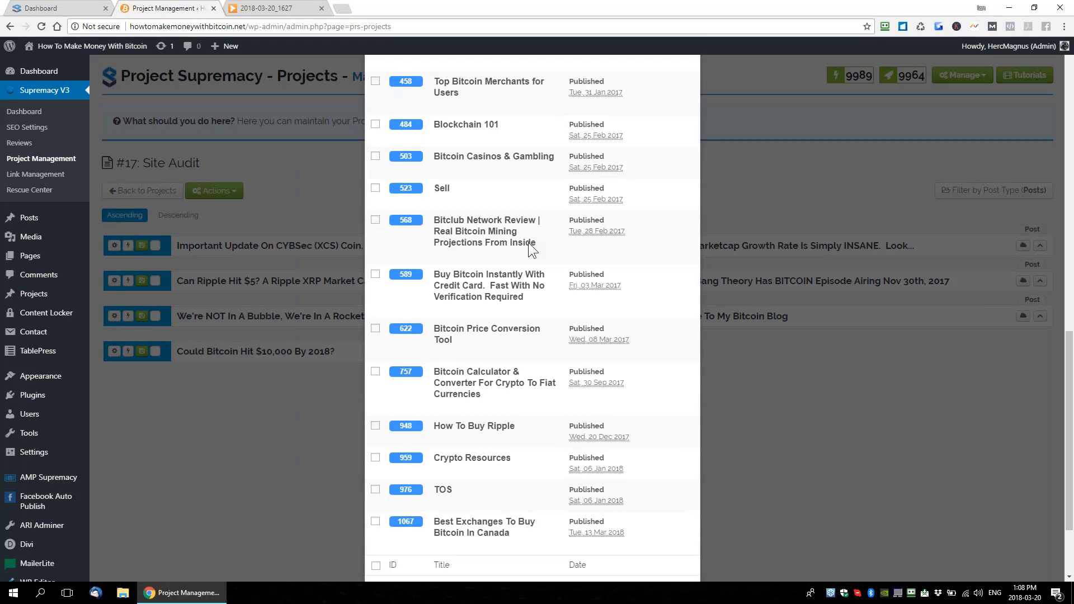
{"action": "scroll", "coordinate": [528, 242], "scroll_direction": "up", "scroll_amount": 15}
{"action": "left_click", "coordinate": [376, 155]}
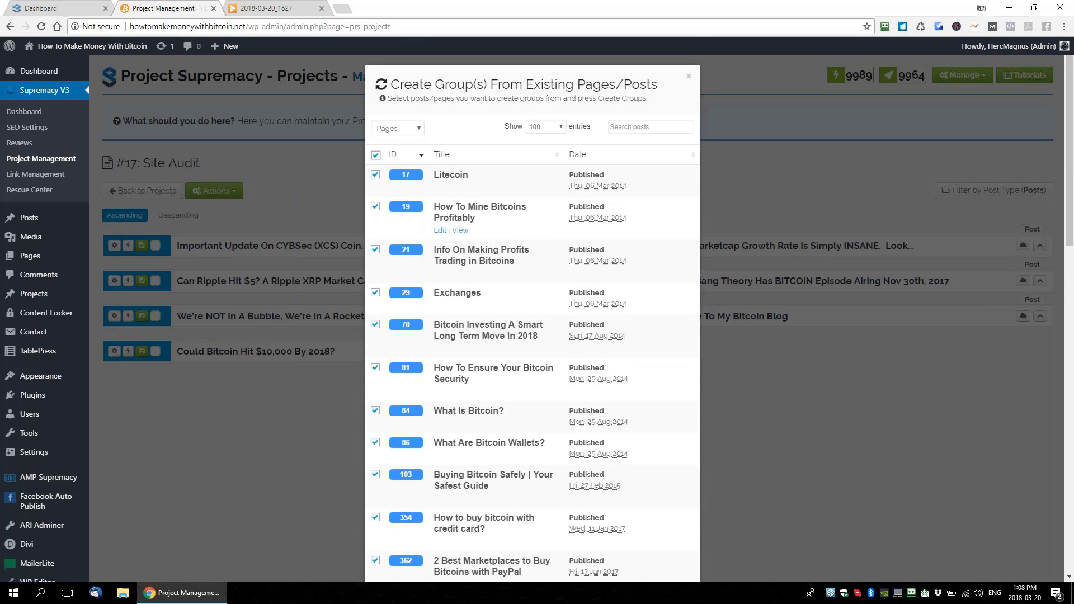
Exclude the TOS page from the selection and create groups from the remaining selected pages
{"action": "scroll", "coordinate": [528, 313], "scroll_direction": "down", "scroll_amount": 12}
{"action": "scroll", "coordinate": [525, 328], "scroll_direction": "down", "scroll_amount": 2}
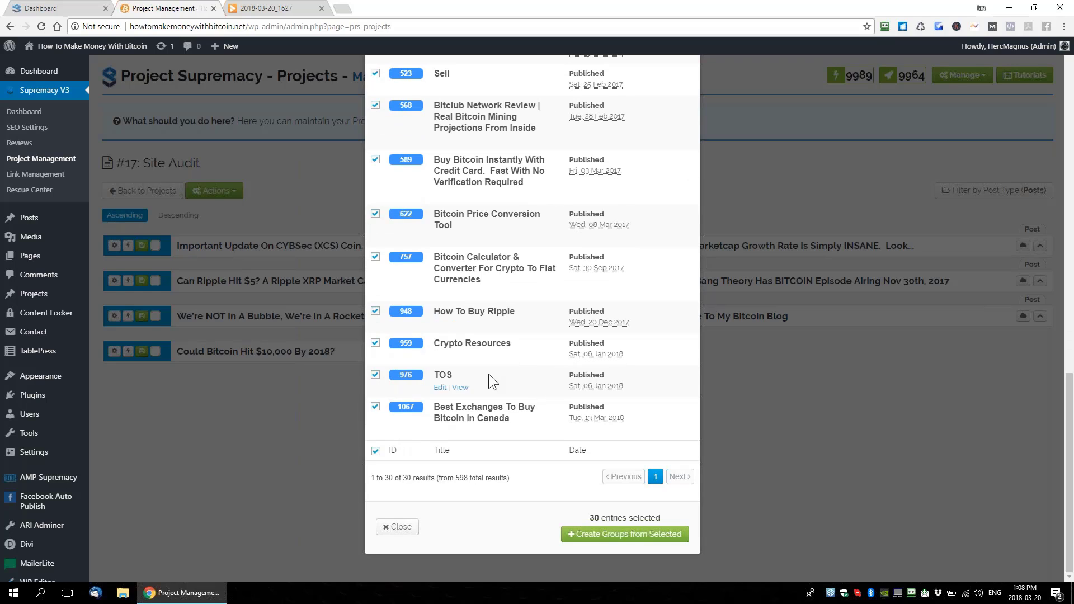
{"action": "left_click", "coordinate": [375, 375]}
{"action": "scroll", "coordinate": [475, 387], "scroll_direction": "up", "scroll_amount": 5}
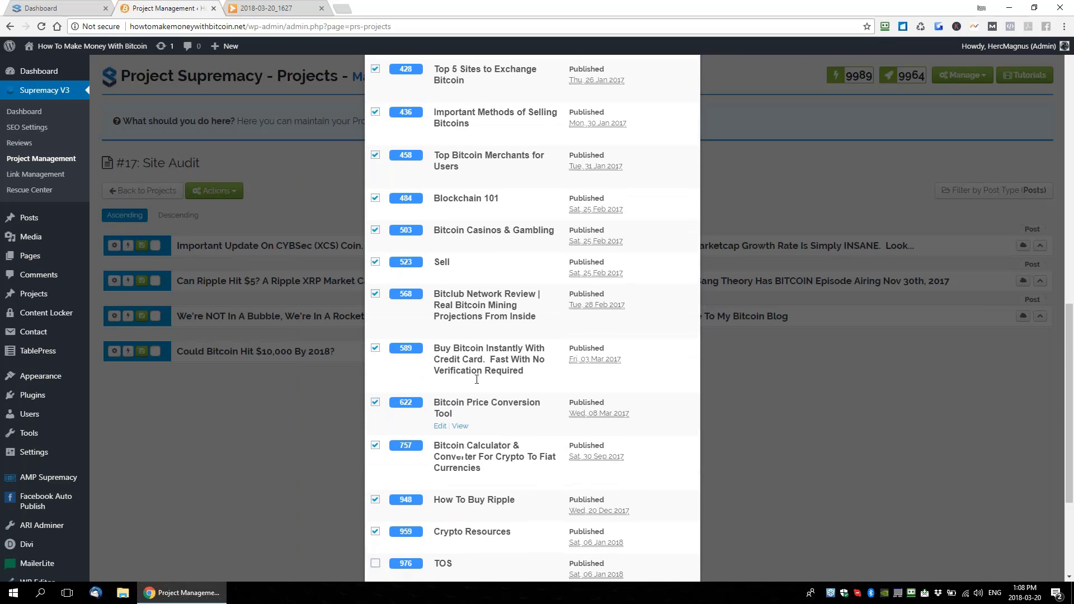
{"action": "scroll", "coordinate": [532, 317], "scroll_direction": "up", "scroll_amount": 8}
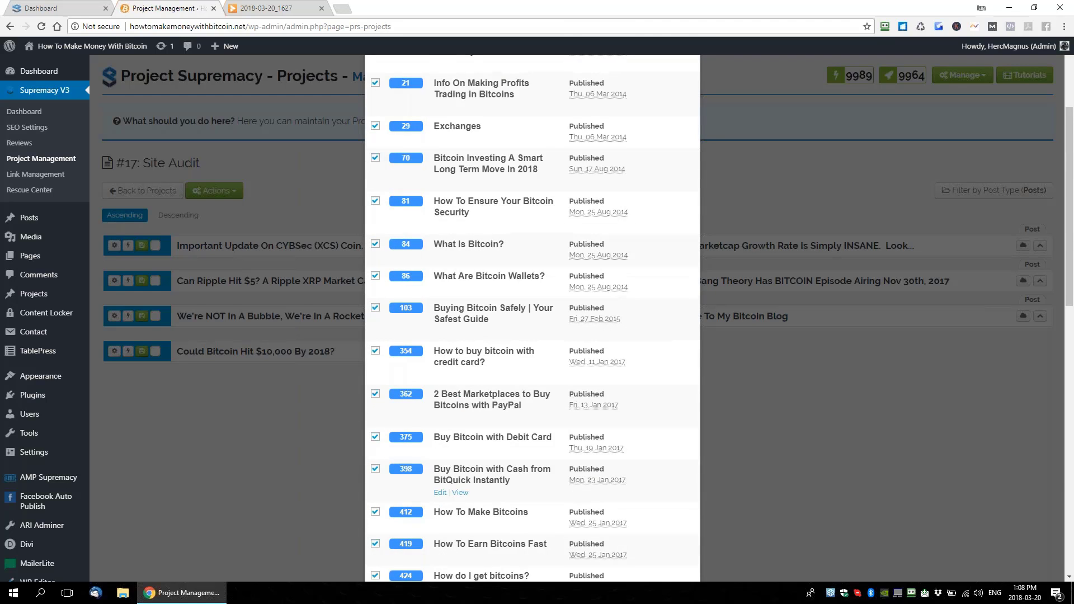
{"action": "scroll", "coordinate": [477, 281], "scroll_direction": "up", "scroll_amount": 1}
{"action": "scroll", "coordinate": [492, 297], "scroll_direction": "down", "scroll_amount": 5}
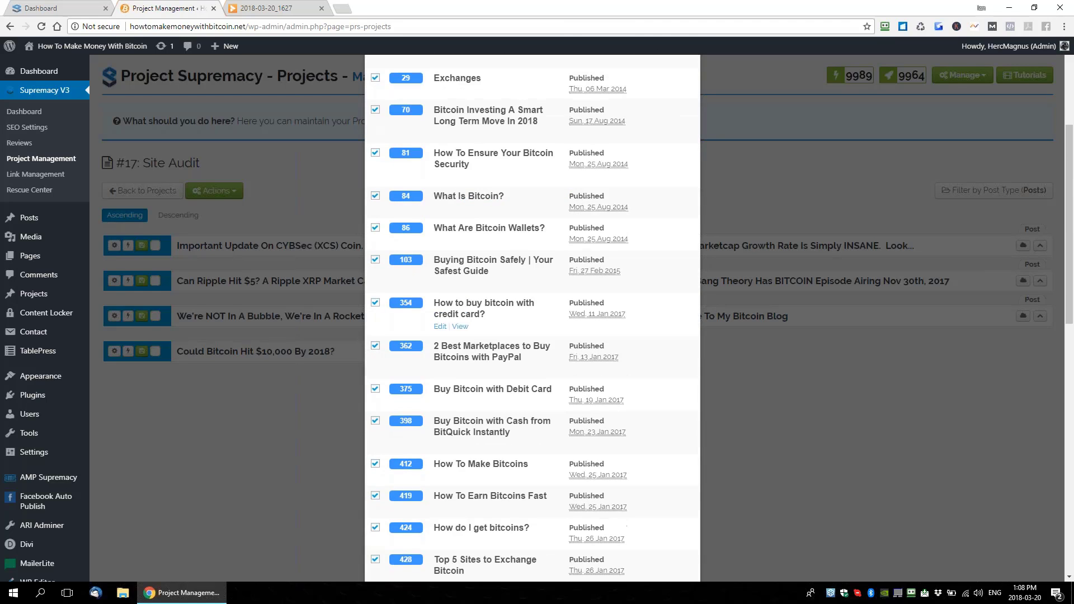
{"action": "scroll", "coordinate": [513, 314], "scroll_direction": "down", "scroll_amount": 10}
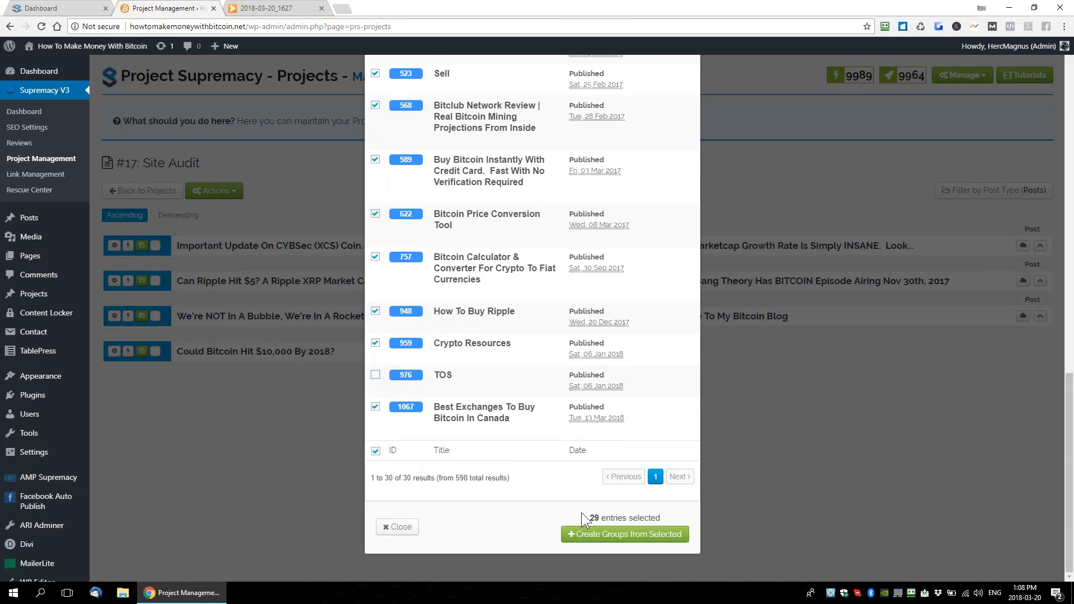
{"action": "left_click", "coordinate": [615, 536]}
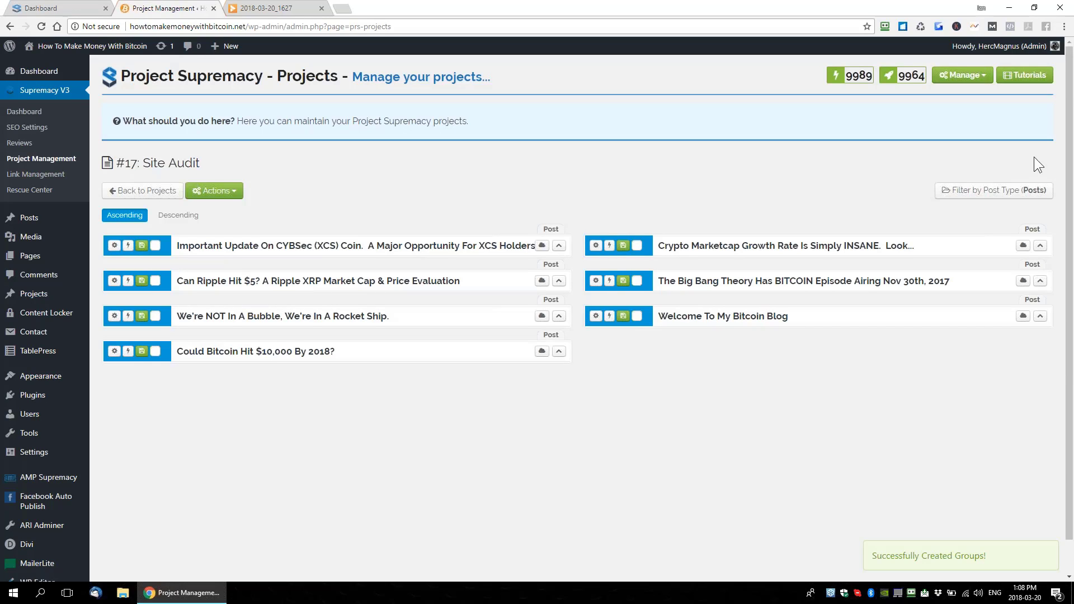
Set the project's post type filter to All Types and look through the full list of groups
{"action": "left_click", "coordinate": [1001, 190]}
{"action": "left_click", "coordinate": [966, 205]}
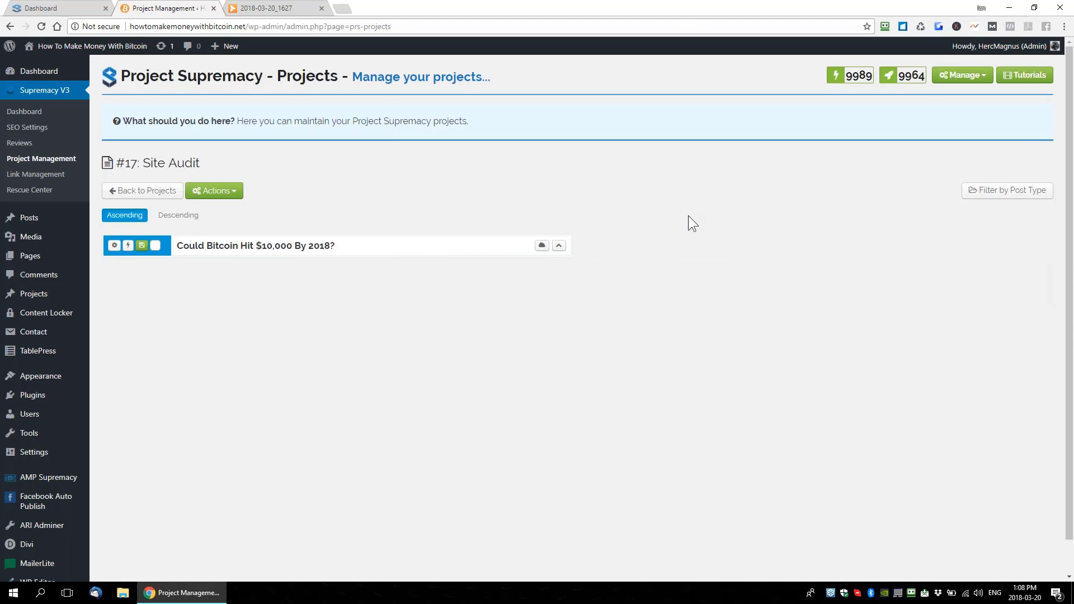
{"action": "scroll", "coordinate": [575, 316], "scroll_direction": "down", "scroll_amount": 6}
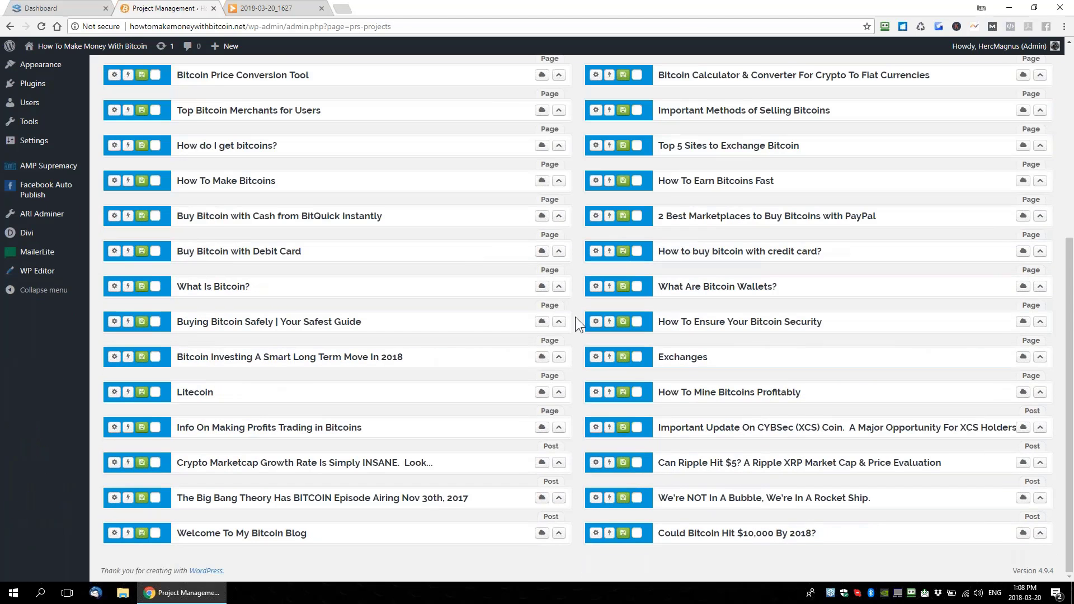
{"action": "scroll", "coordinate": [236, 176], "scroll_direction": "up", "scroll_amount": 6}
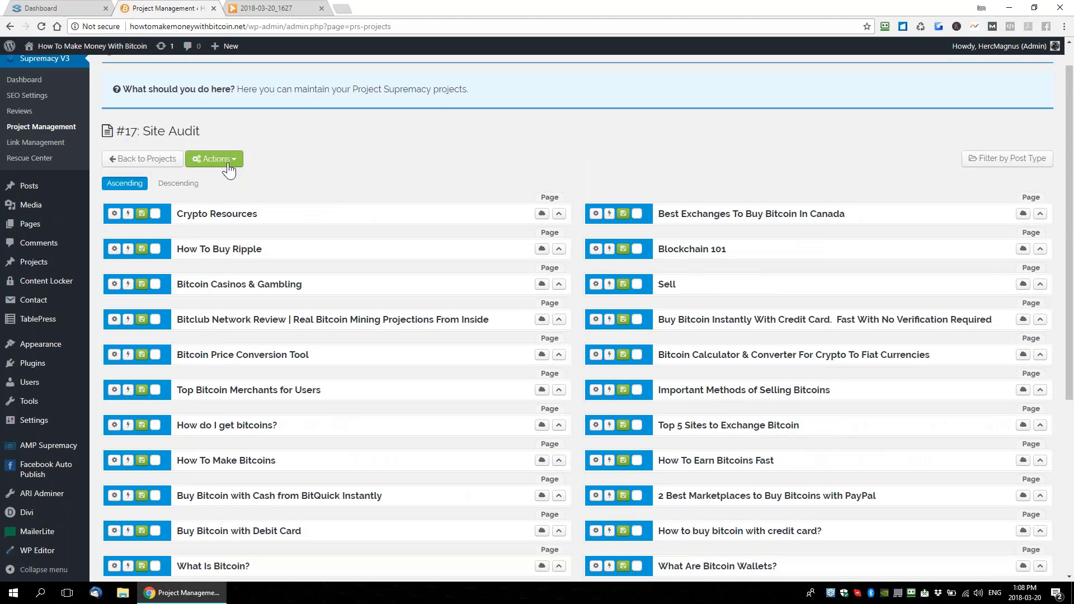
Expand all groups and review their SEO titles, descriptions, H1s and keyword tables
{"action": "left_click", "coordinate": [228, 162]}
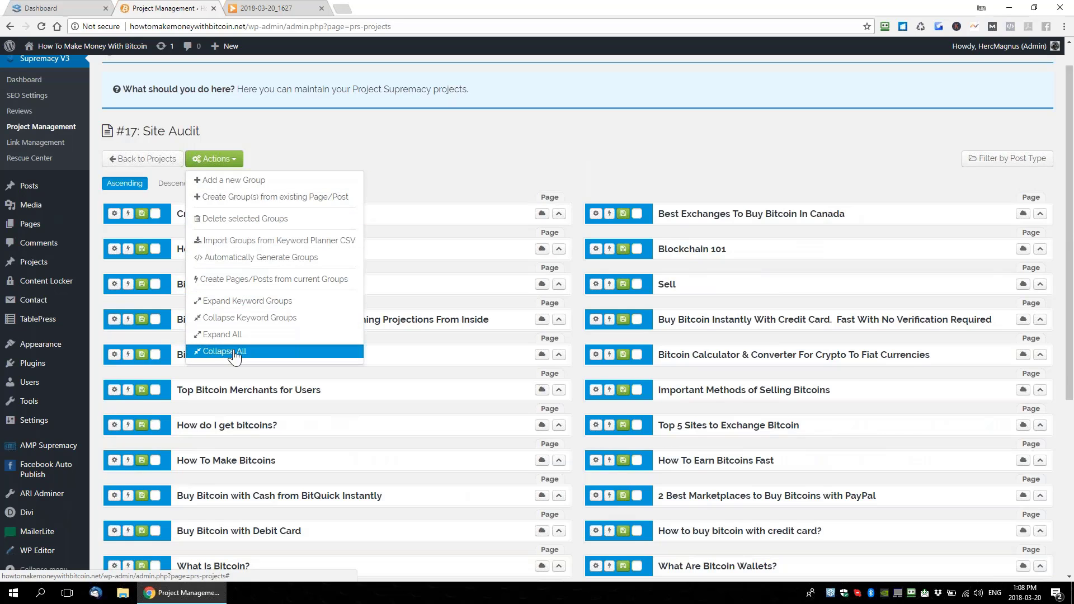
{"action": "left_click", "coordinate": [287, 335]}
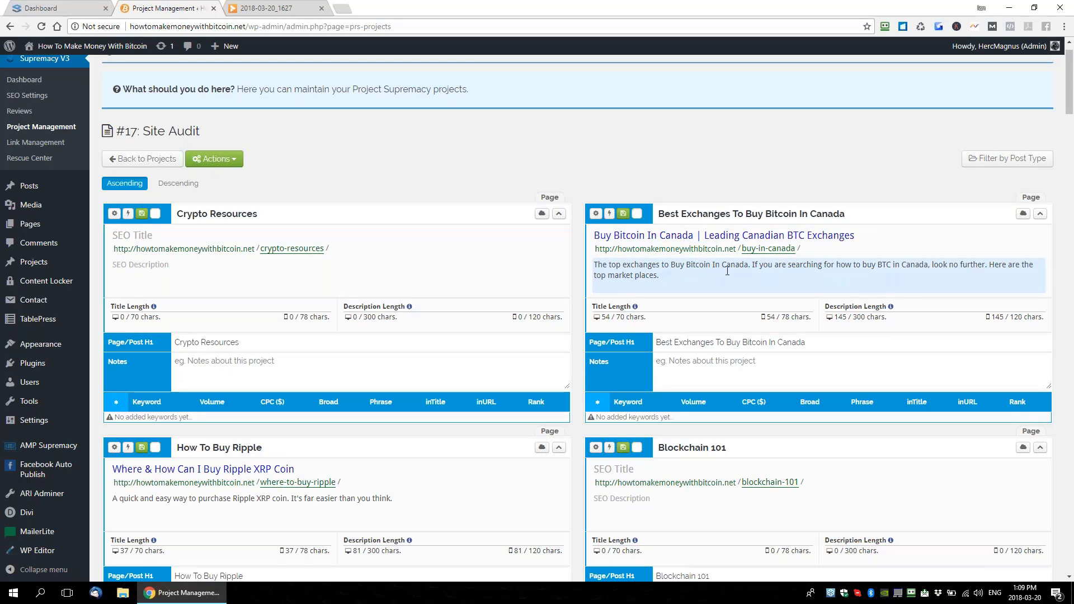
{"action": "scroll", "coordinate": [720, 273], "scroll_direction": "down", "scroll_amount": 5}
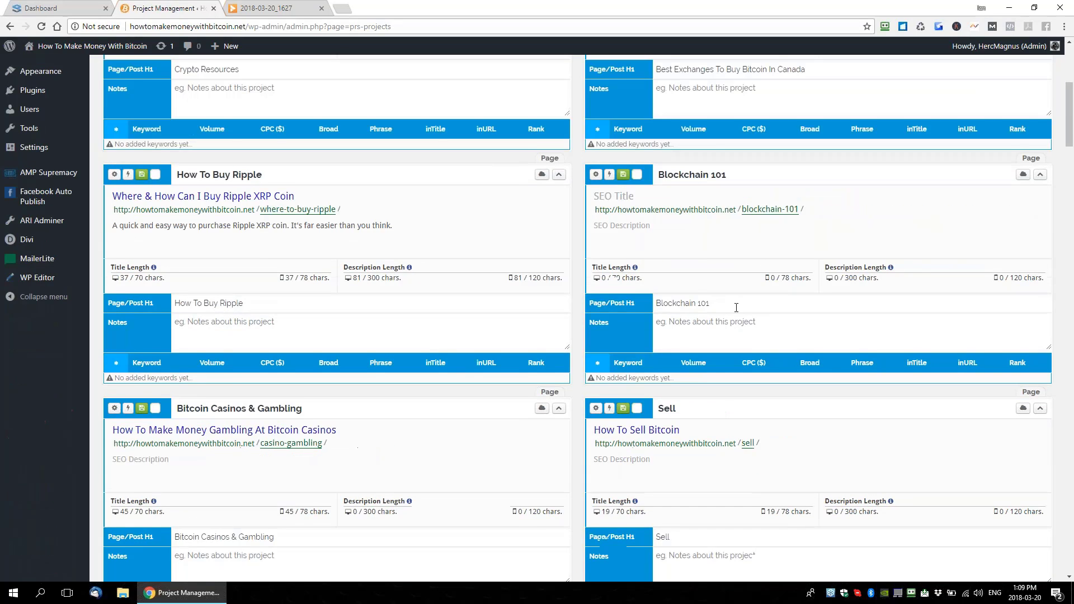
{"action": "scroll", "coordinate": [744, 313], "scroll_direction": "down", "scroll_amount": 1}
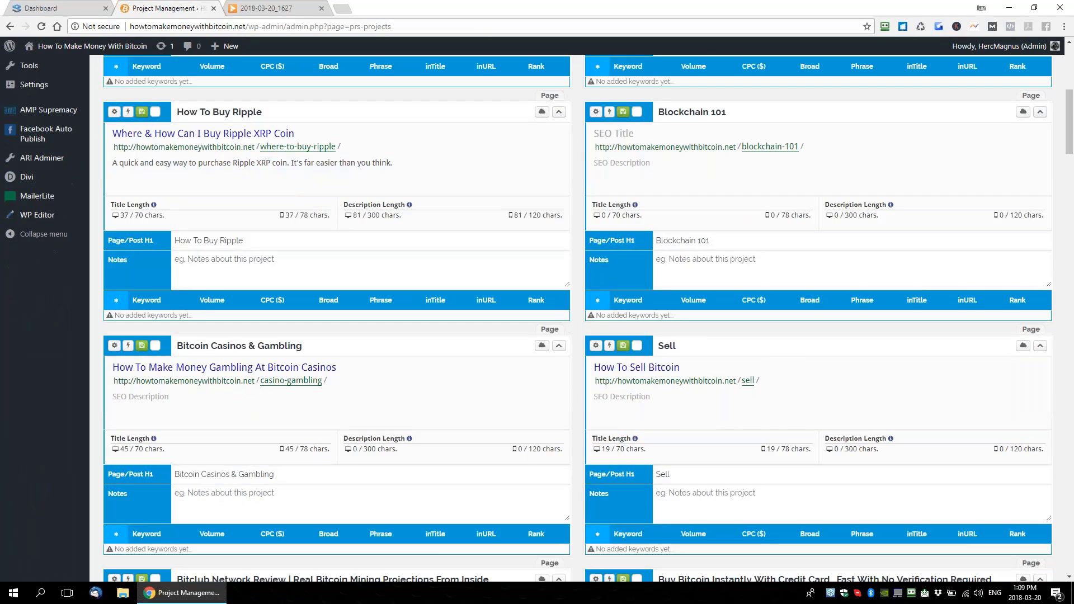
{"action": "scroll", "coordinate": [642, 330], "scroll_direction": "down", "scroll_amount": 4}
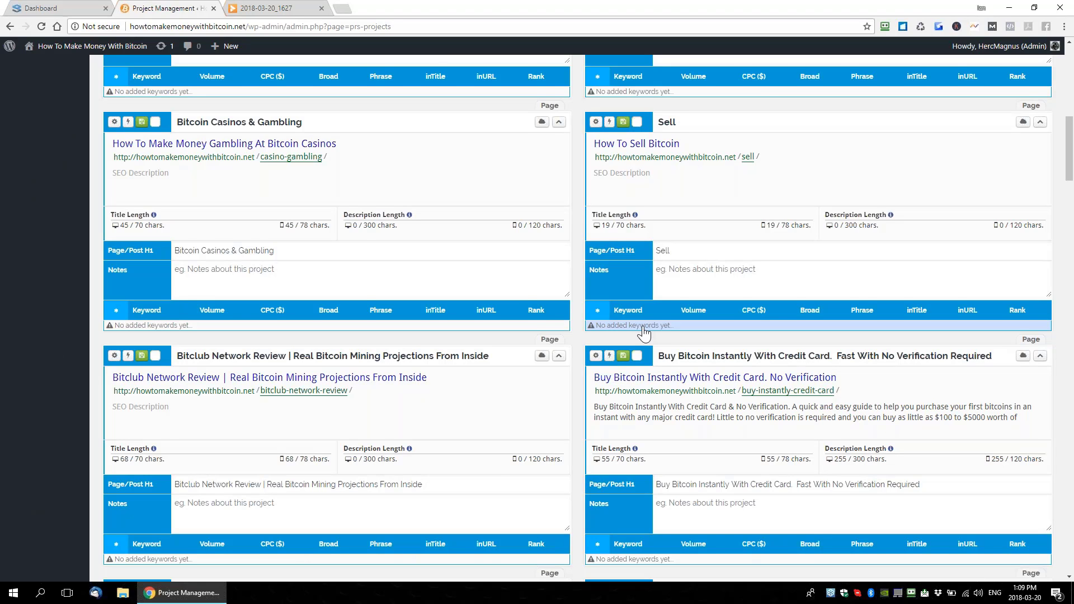
{"action": "scroll", "coordinate": [644, 331], "scroll_direction": "up", "scroll_amount": 10}
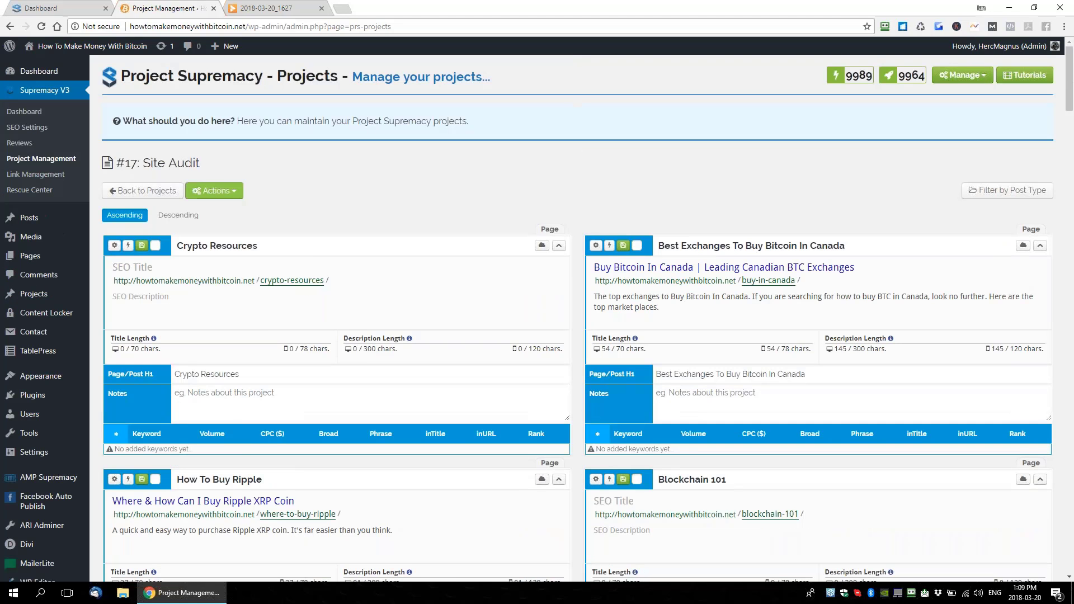
{"action": "left_click", "coordinate": [214, 191]}
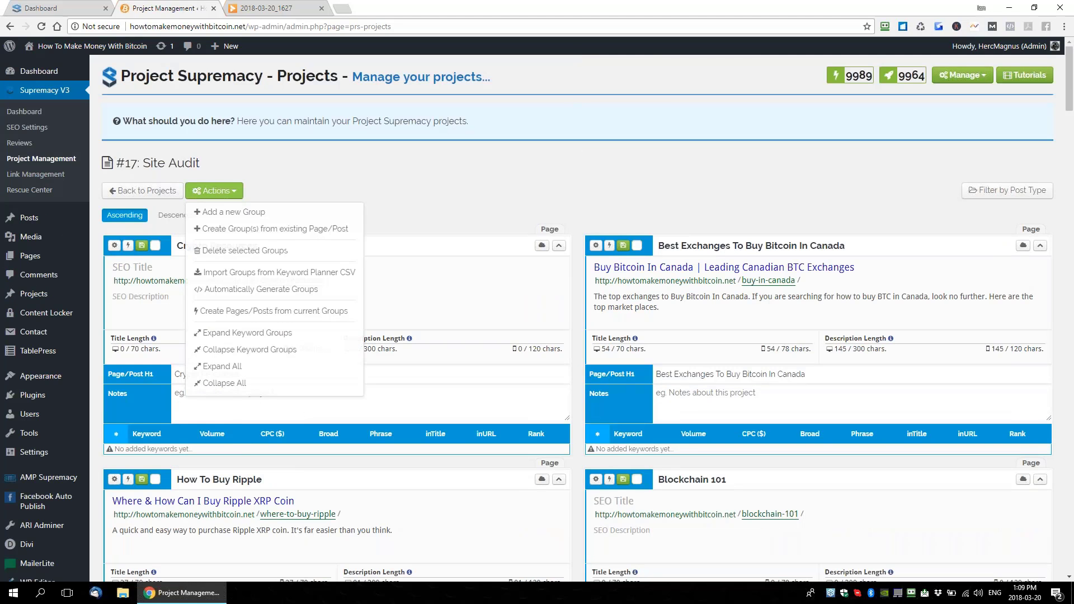
{"action": "left_click", "coordinate": [229, 366]}
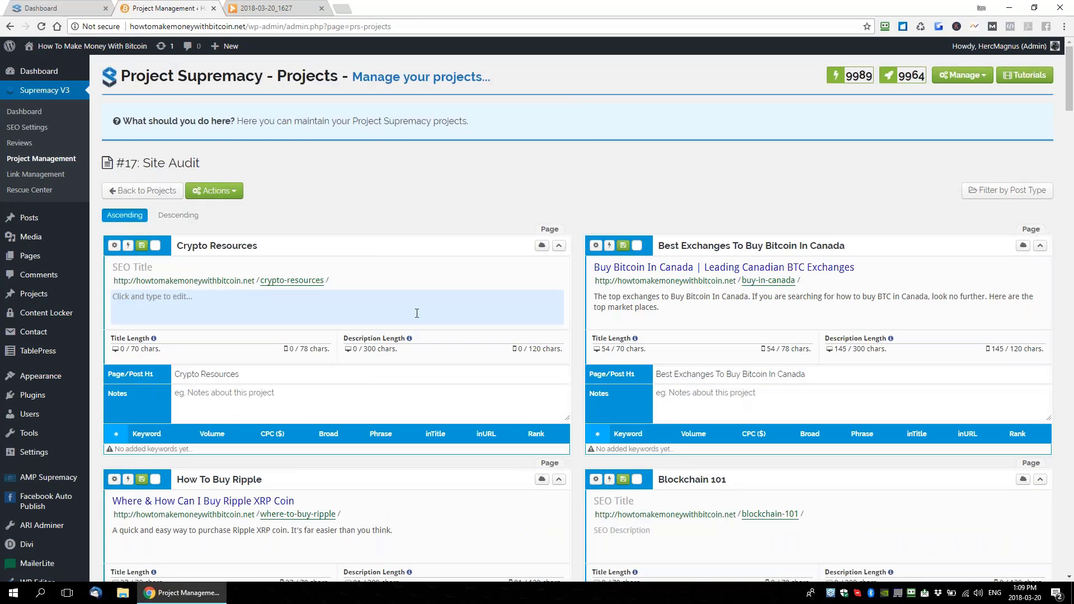
Filter the Site Audit groups to Posts only and collapse them all
{"action": "left_click", "coordinate": [1007, 195]}
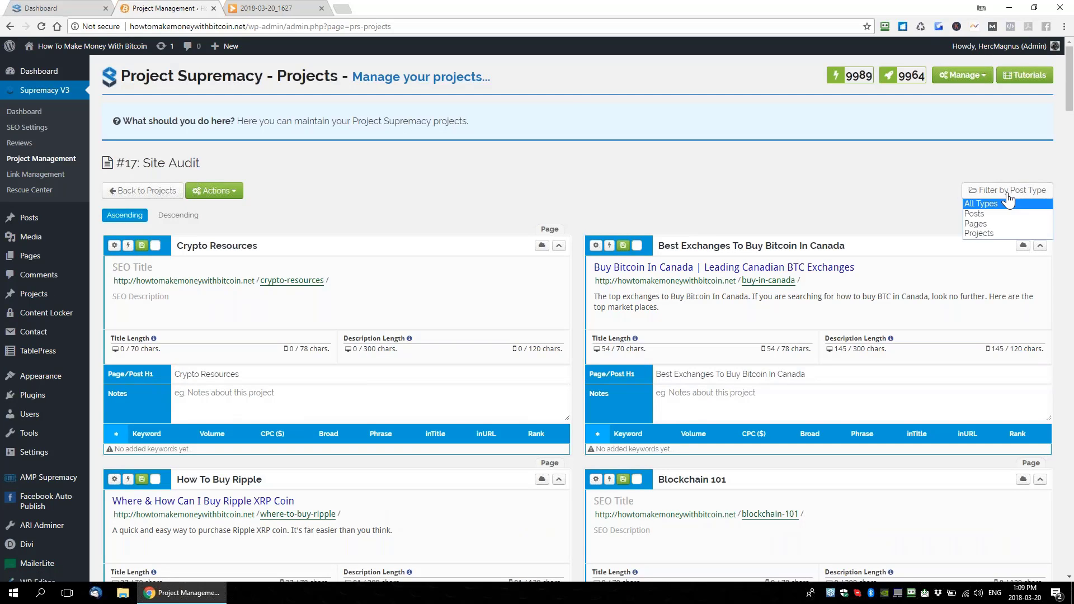
{"action": "left_click", "coordinate": [982, 214]}
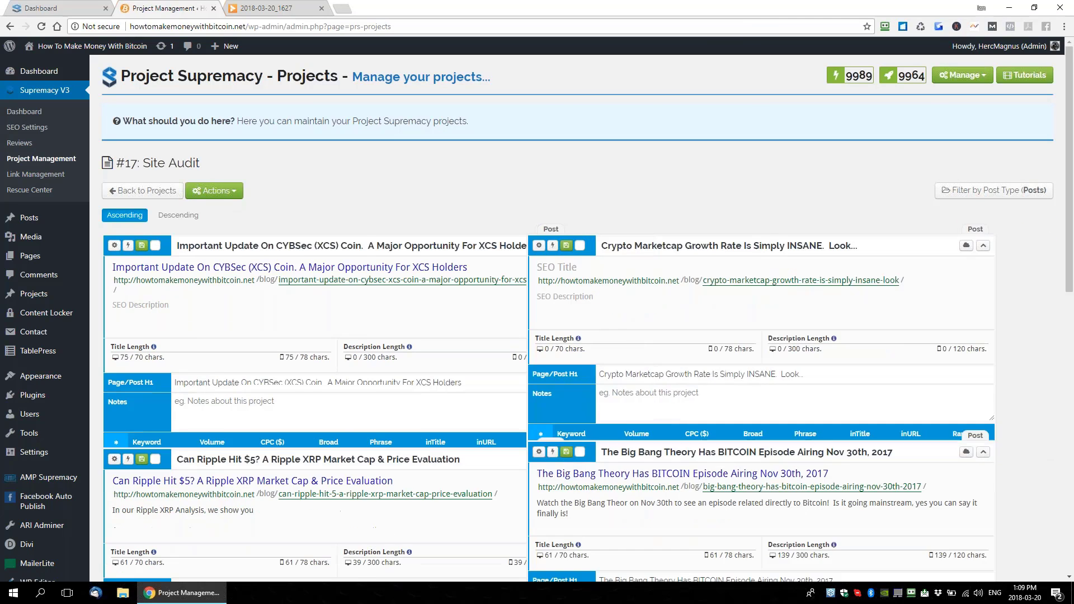
{"action": "left_click", "coordinate": [214, 190]}
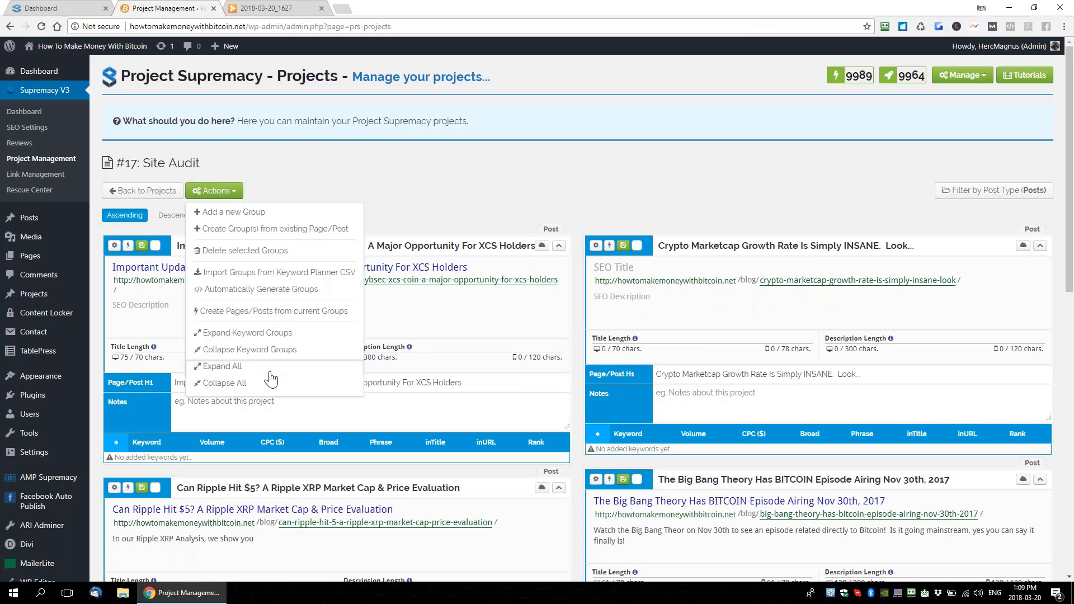
{"action": "left_click", "coordinate": [237, 383]}
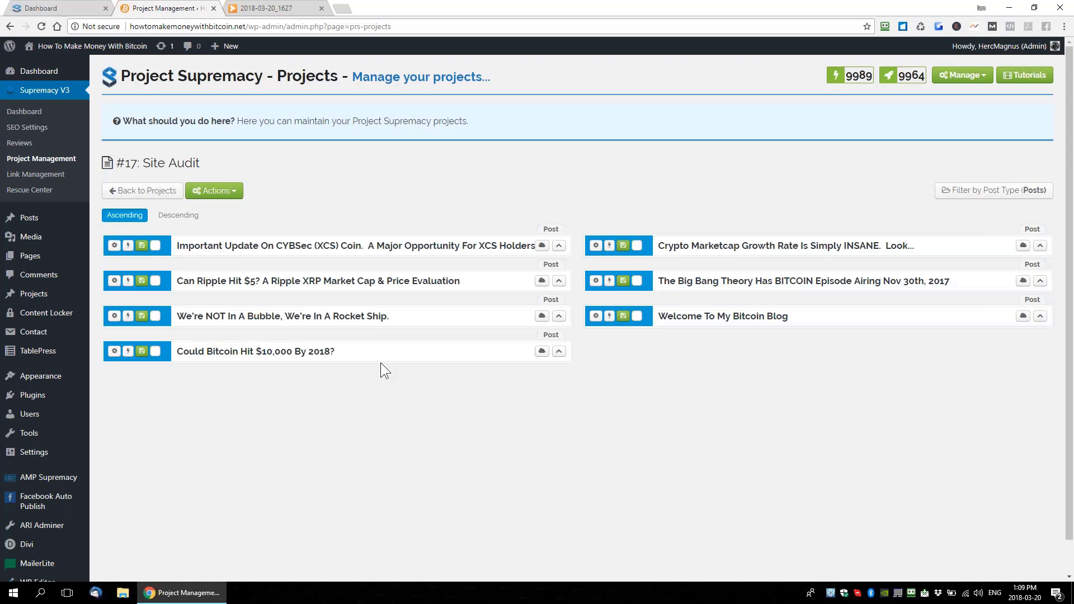
In the Project Supremacy web panel, search the websites for "howtomake" and open the management page of howtomakemoneywithbitcoin.net
{"action": "left_click", "coordinate": [270, 11]}
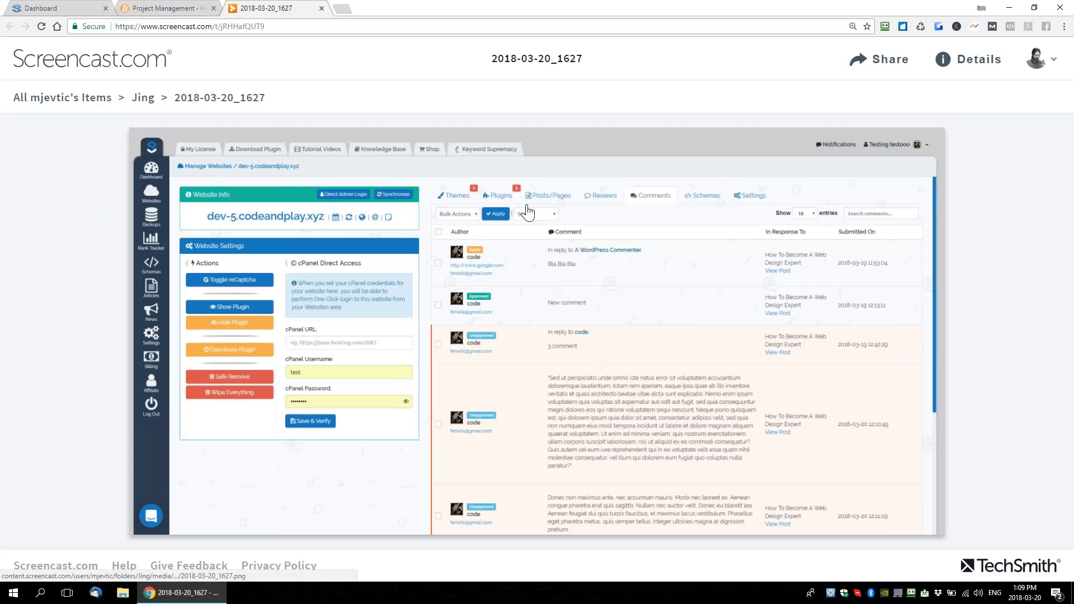
{"action": "left_click", "coordinate": [56, 11]}
{"action": "left_click", "coordinate": [31, 128]}
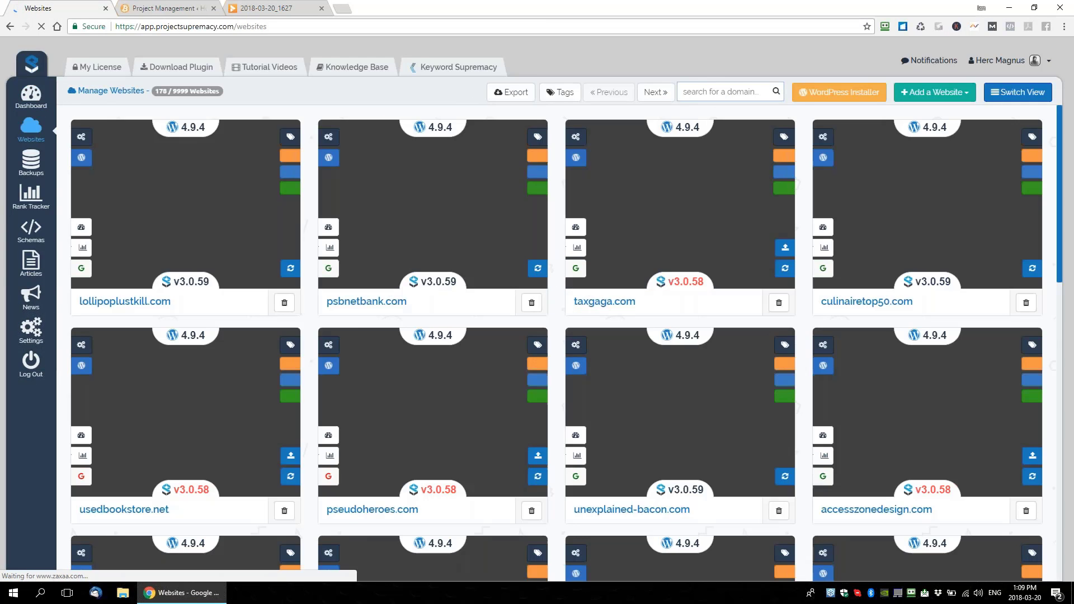
{"action": "left_click", "coordinate": [720, 91]}
{"action": "type", "text": "how"}
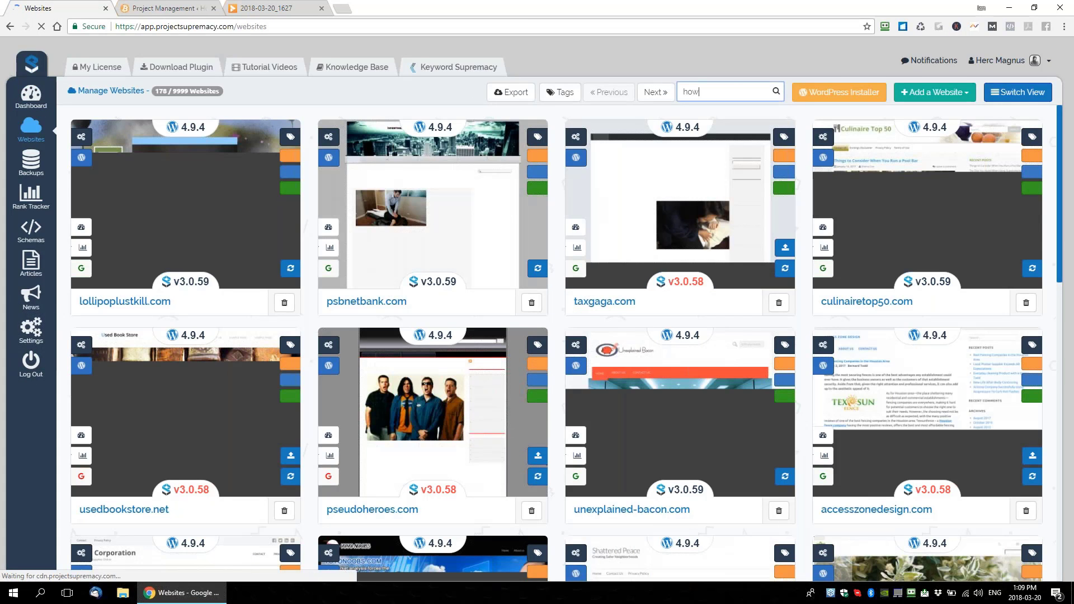
{"action": "type", "text": "tomake"}
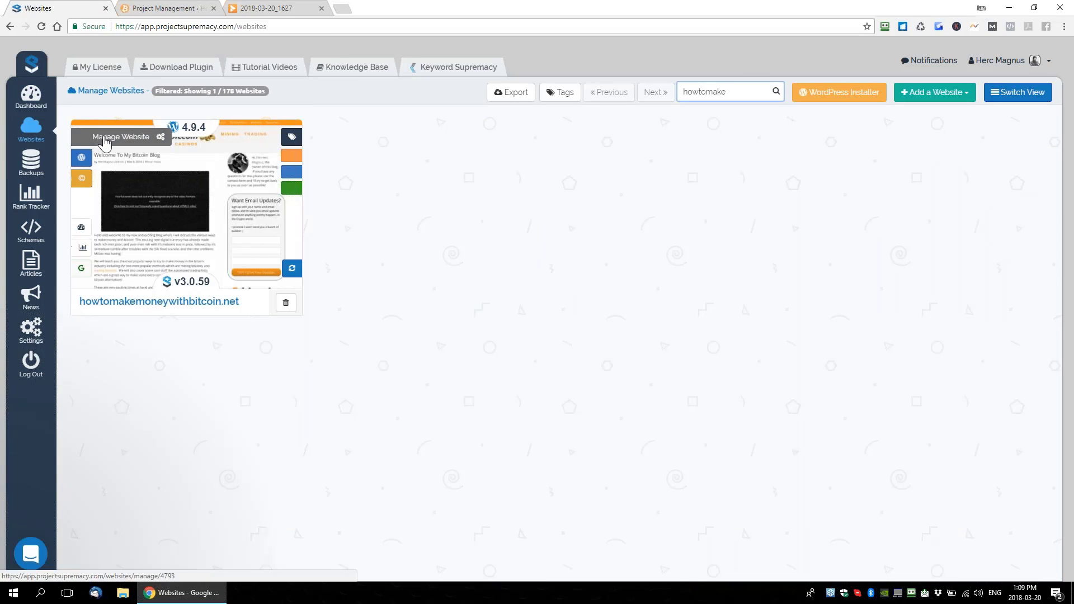
{"action": "left_click", "coordinate": [105, 141]}
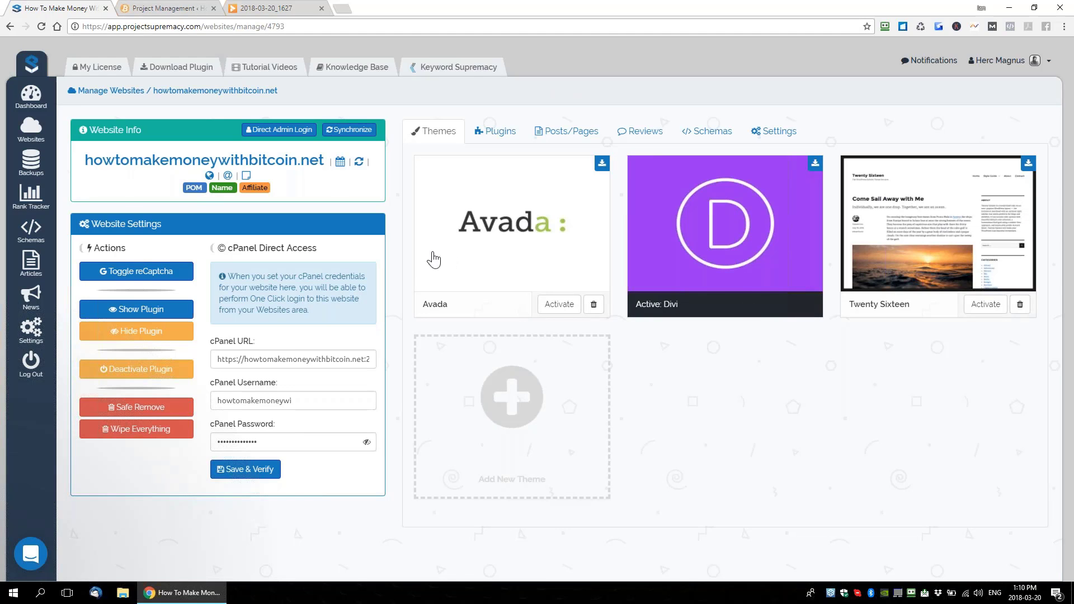
Return to the panel's dashboard and show the Spam entries of the Optimization section
{"action": "left_click", "coordinate": [31, 95]}
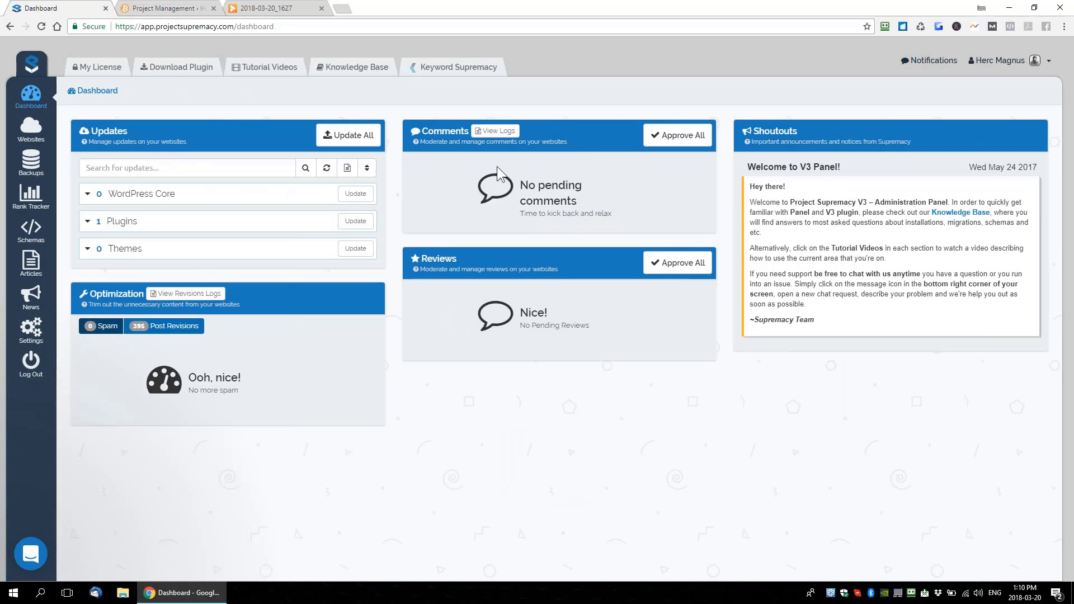
{"action": "left_click", "coordinate": [96, 330]}
View the Screencast.com screenshot of the website Comments section and reset the page zoom to its default
{"action": "left_click", "coordinate": [274, 8]}
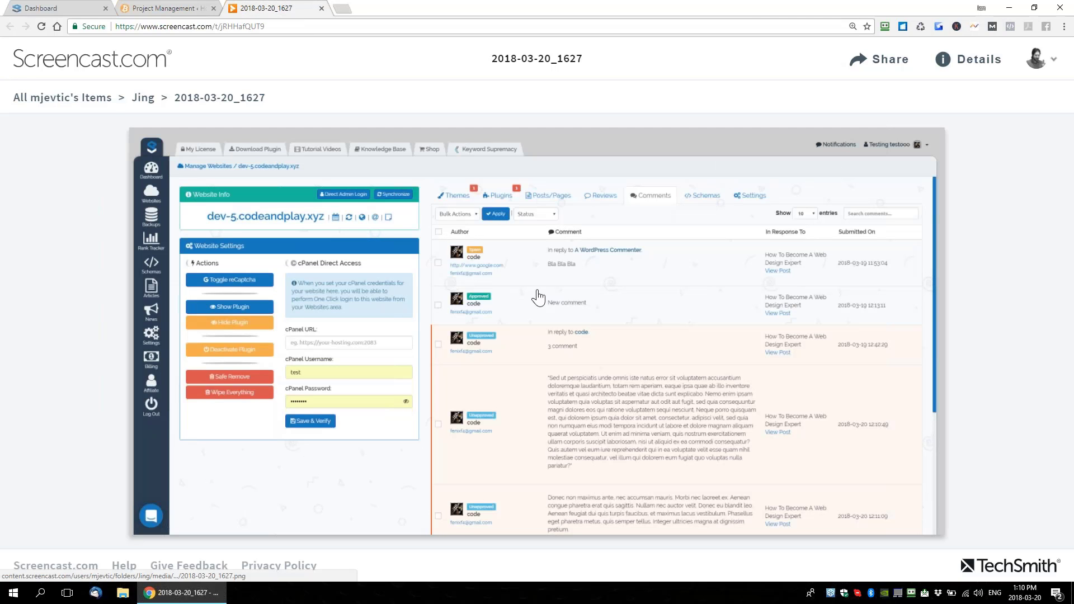
{"action": "key", "text": "ctrl+plus"}
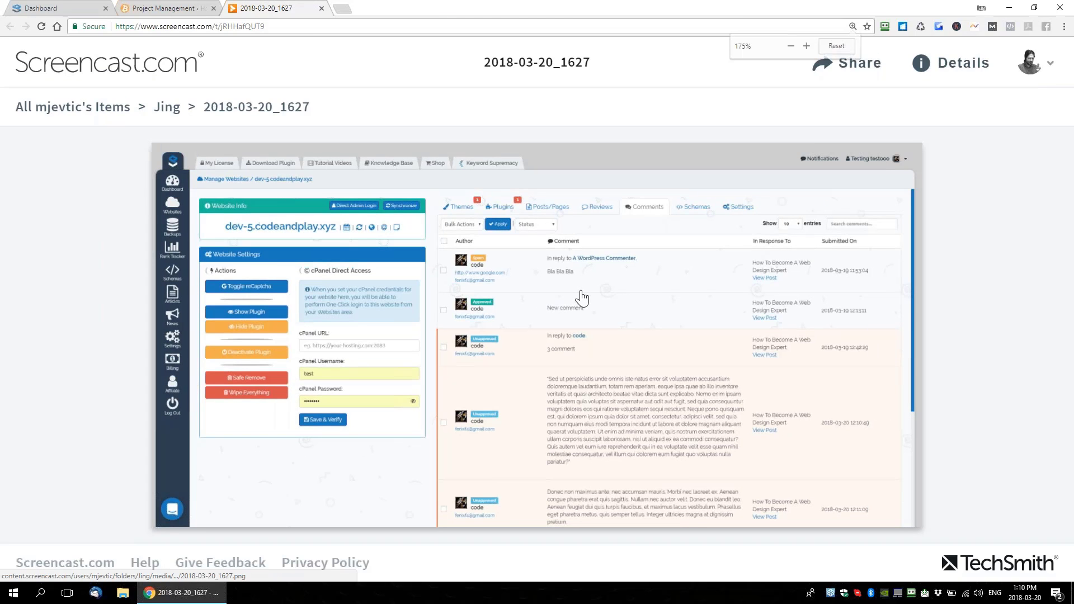
{"action": "key", "text": "ctrl+minus"}
{"action": "key", "text": "ctrl+minus"}
{"action": "key", "text": "ctrl+0"}
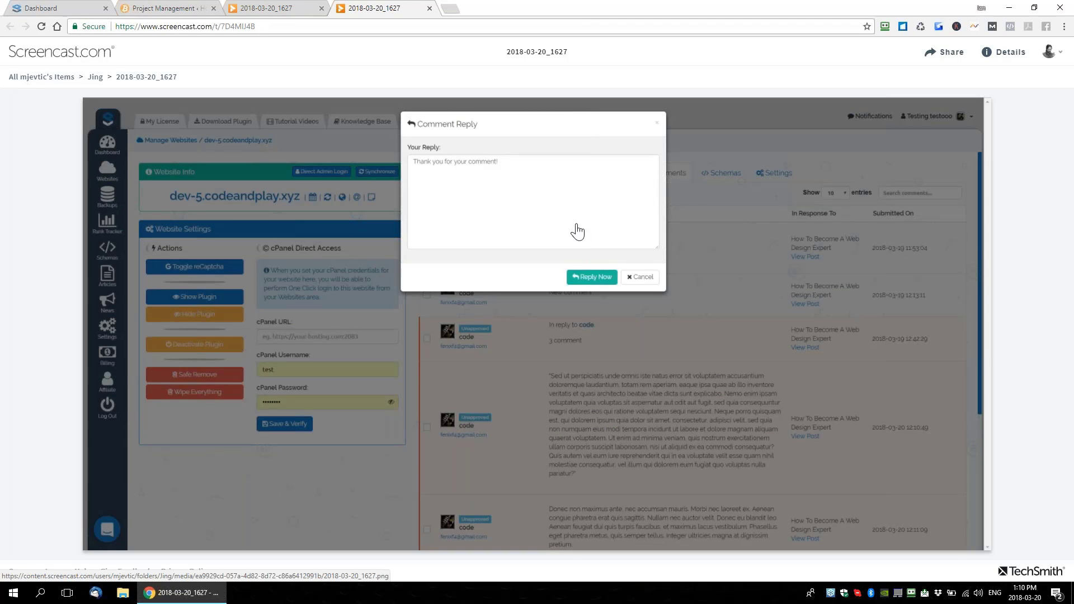
Close both Screencast.com screenshots, check the panel's dashboard and return to the WordPress site's Site Audit project
{"action": "left_click", "coordinate": [268, 8]}
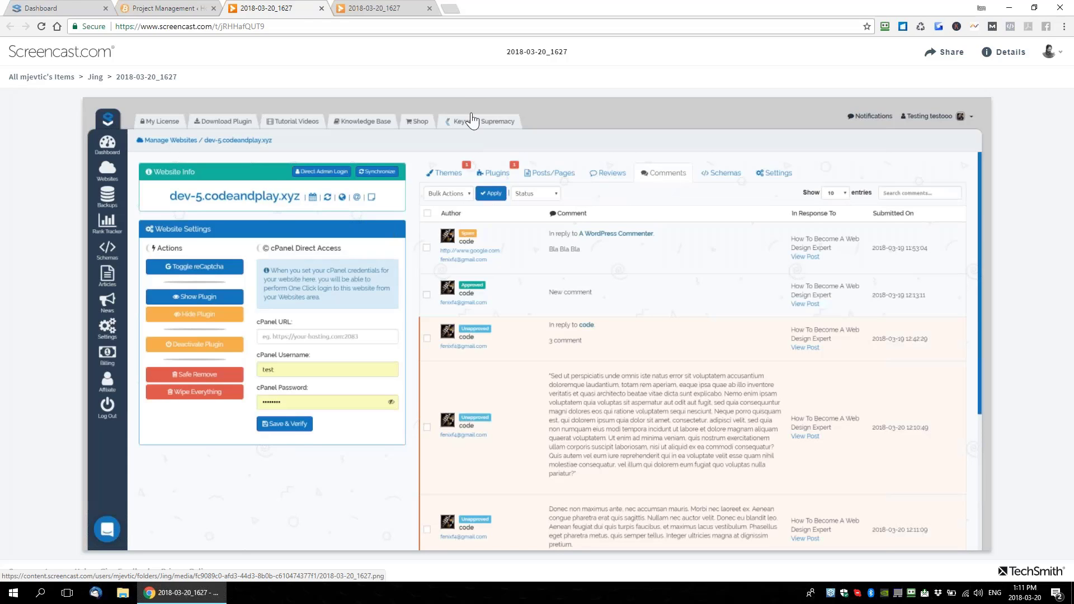
{"action": "left_click", "coordinate": [322, 8]}
{"action": "left_click", "coordinate": [321, 8]}
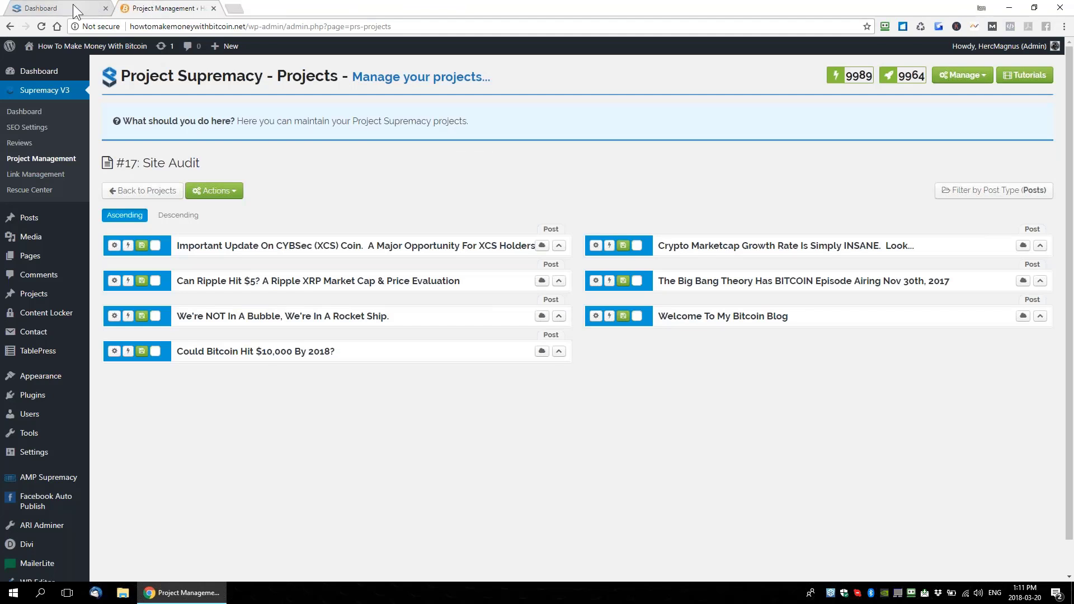
{"action": "left_click", "coordinate": [61, 8]}
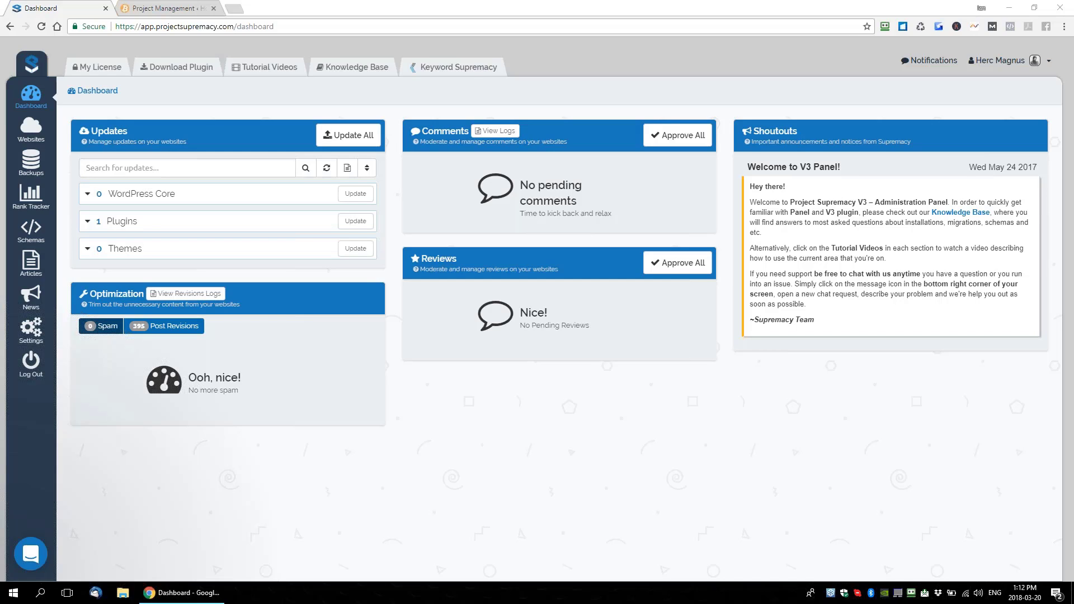
{"action": "left_click", "coordinate": [165, 9]}
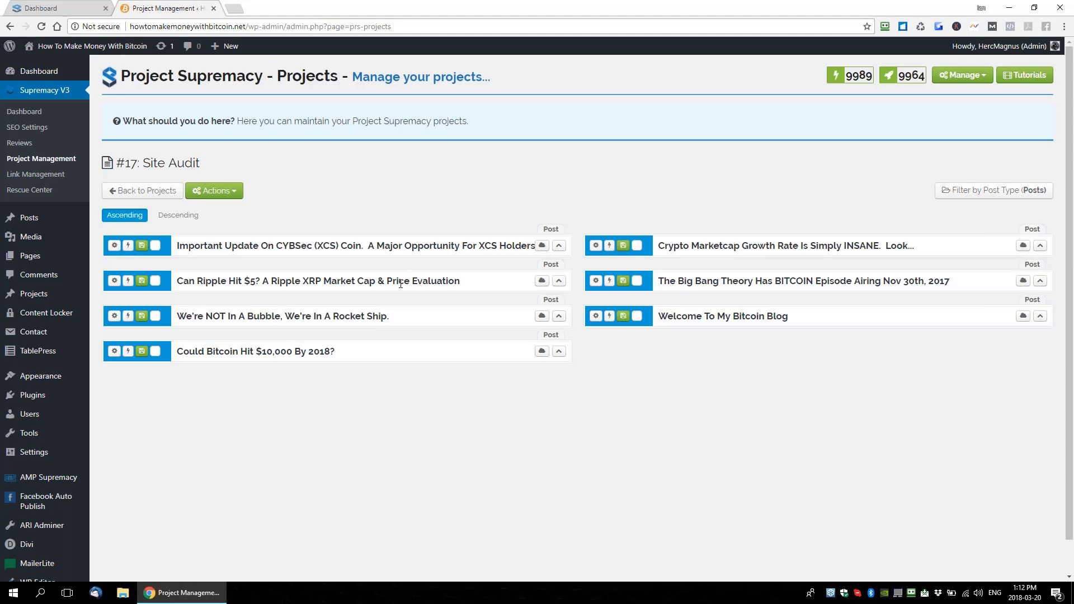
{"action": "double_click", "coordinate": [239, 26]}
{"action": "left_click_drag", "start_coordinate": [198, 28], "coordinate": [128, 28]}
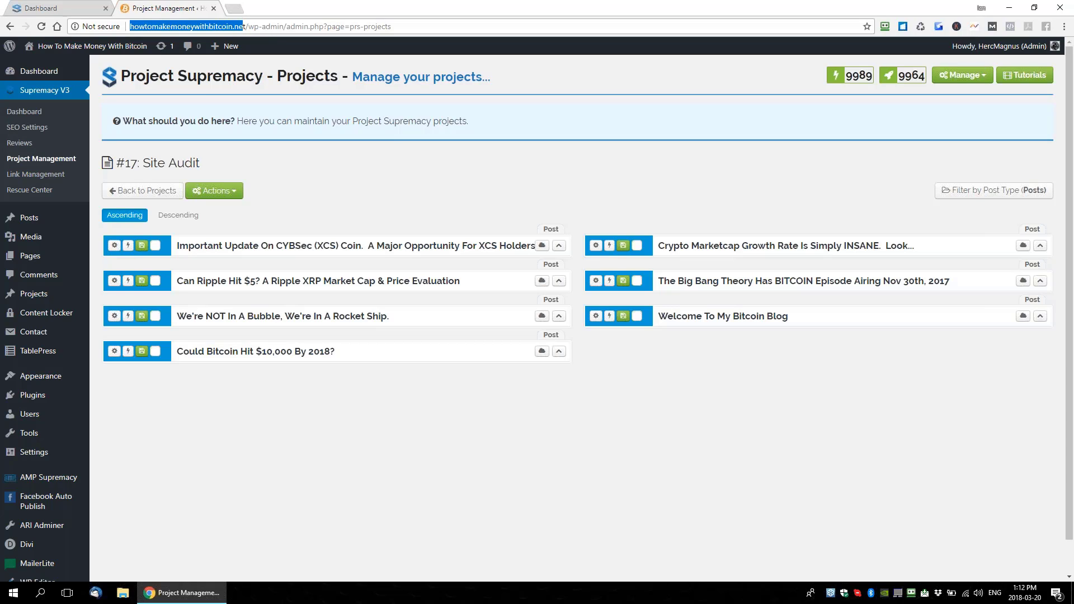
{"action": "left_click", "coordinate": [248, 26]}
{"action": "mouse_move", "coordinate": [259, 27]}
{"action": "left_mouse_down"}
{"action": "mouse_move", "coordinate": [130, 27]}
{"action": "mouse_move", "coordinate": [248, 26]}
{"action": "left_mouse_up"}
{"action": "left_click", "coordinate": [147, 25]}
{"action": "left_click", "coordinate": [256, 27]}
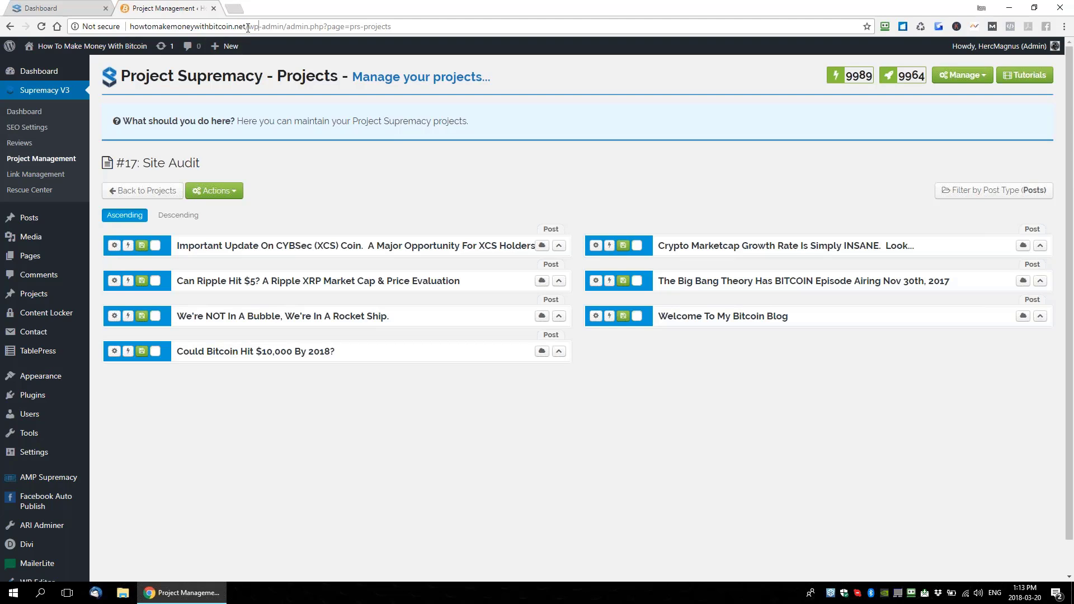
{"action": "left_click_drag", "start_coordinate": [246, 27], "coordinate": [536, 37]}
{"action": "key", "text": "BackSpace"}
{"action": "type", "text": "/how"}
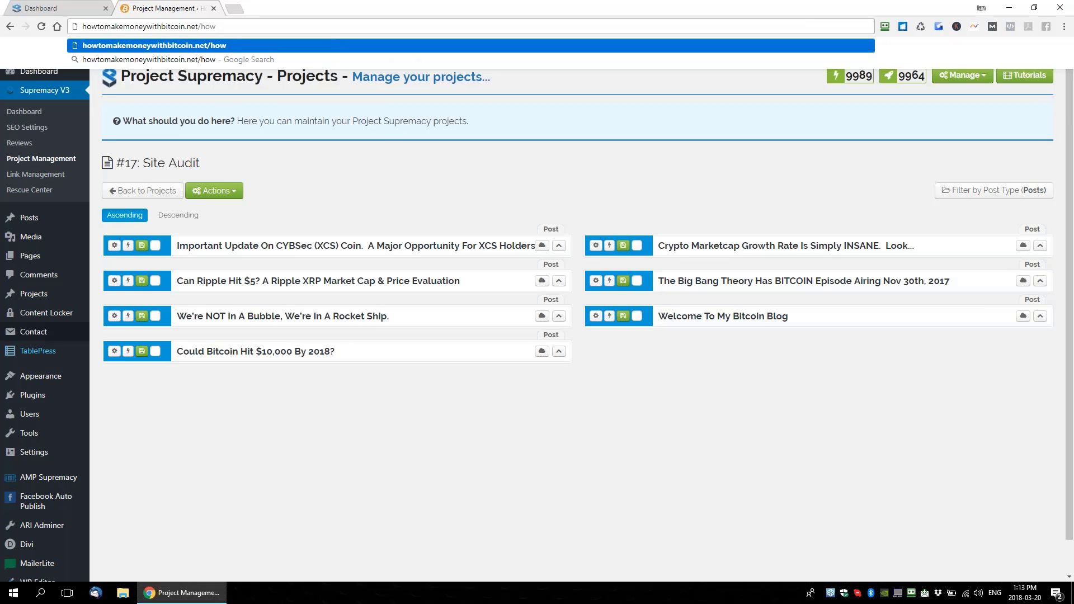
Show all WordPress pages, then search for "google structured data testing tool" in a new tab and open Google's Structured Data Testing Tool
{"action": "mouse_move", "coordinate": [111, 262]}
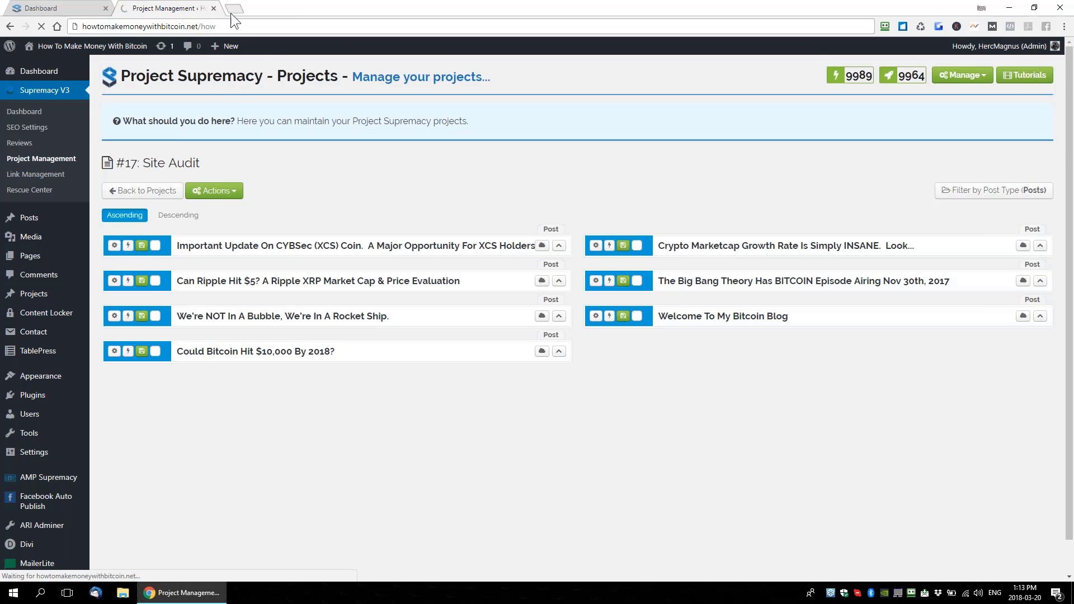
{"action": "left_click", "coordinate": [231, 10]}
{"action": "type", "text": "go"}
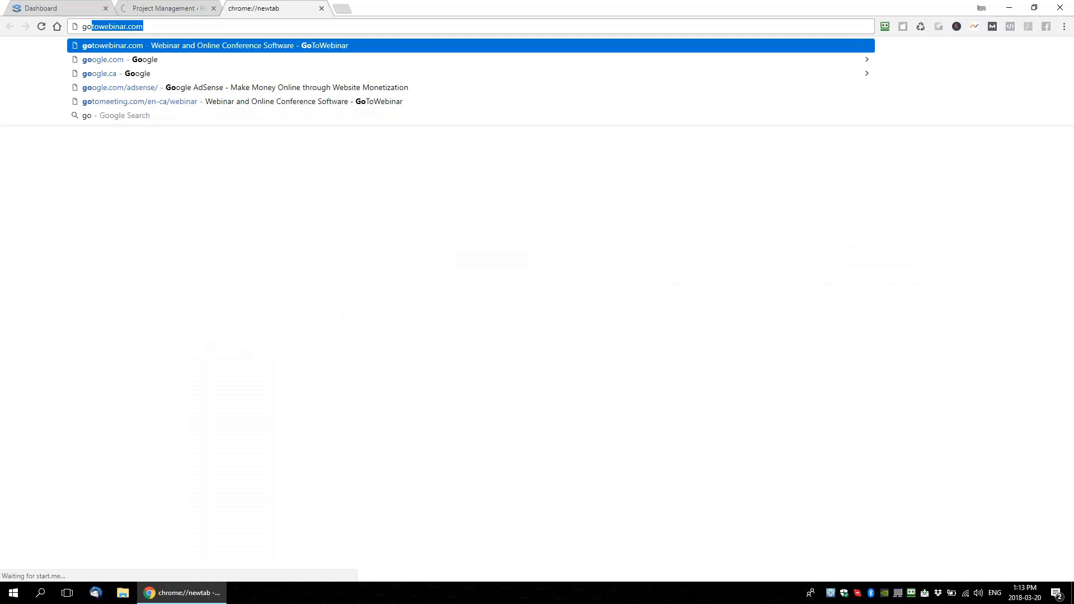
{"action": "type", "text": "ogle s"}
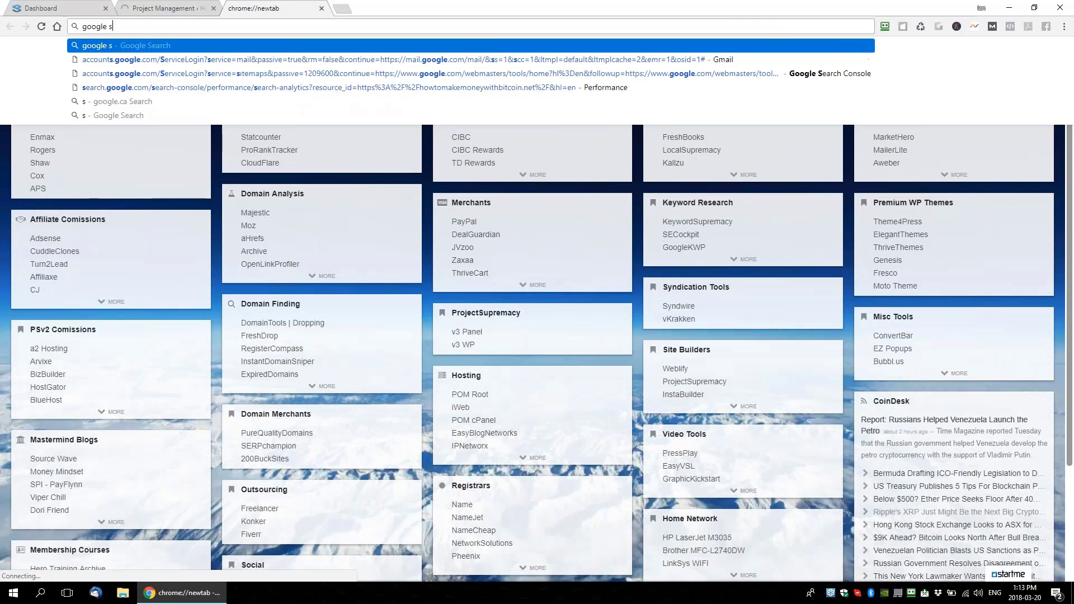
{"action": "type", "text": "tructured data testing tool"}
{"action": "key", "text": "Return"}
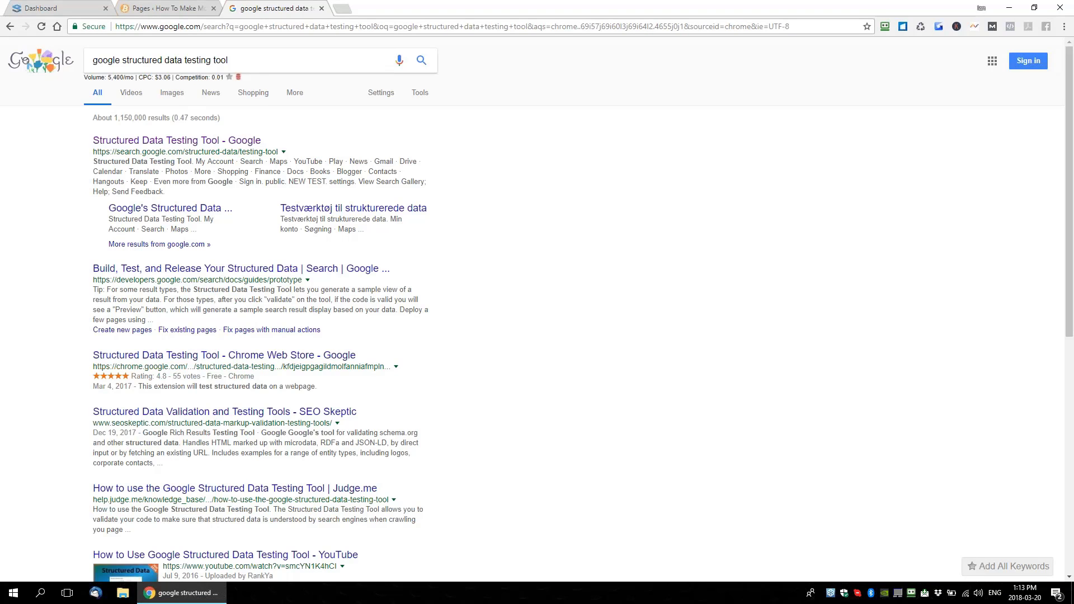
{"action": "left_click", "coordinate": [162, 142]}
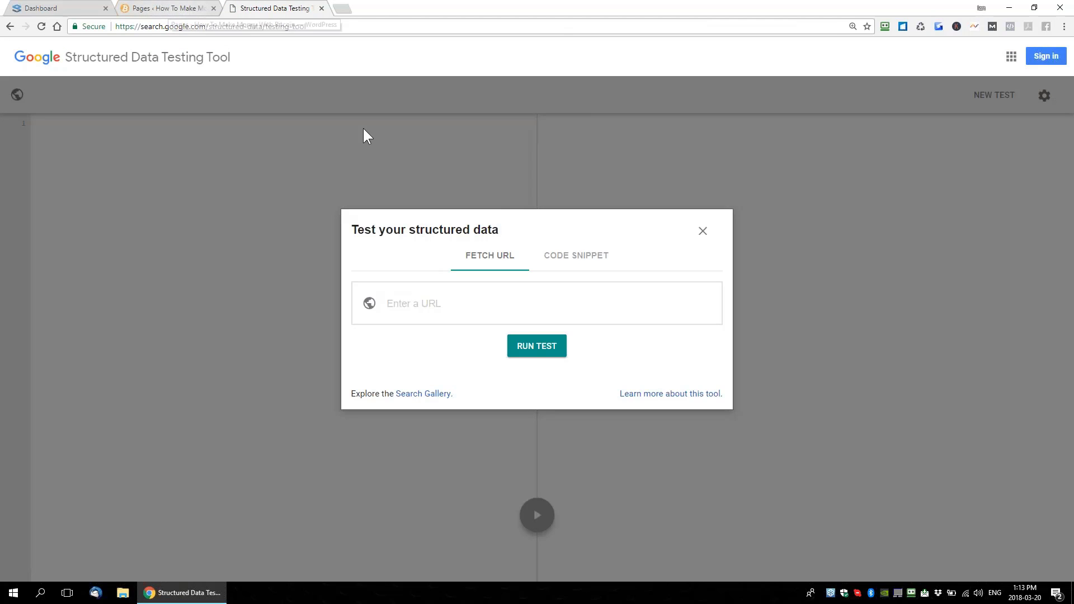
Copy the link of the "Best Exchanges To Buy Bitcoin In Canada" page and run the structured data test on it
{"action": "left_click", "coordinate": [186, 10]}
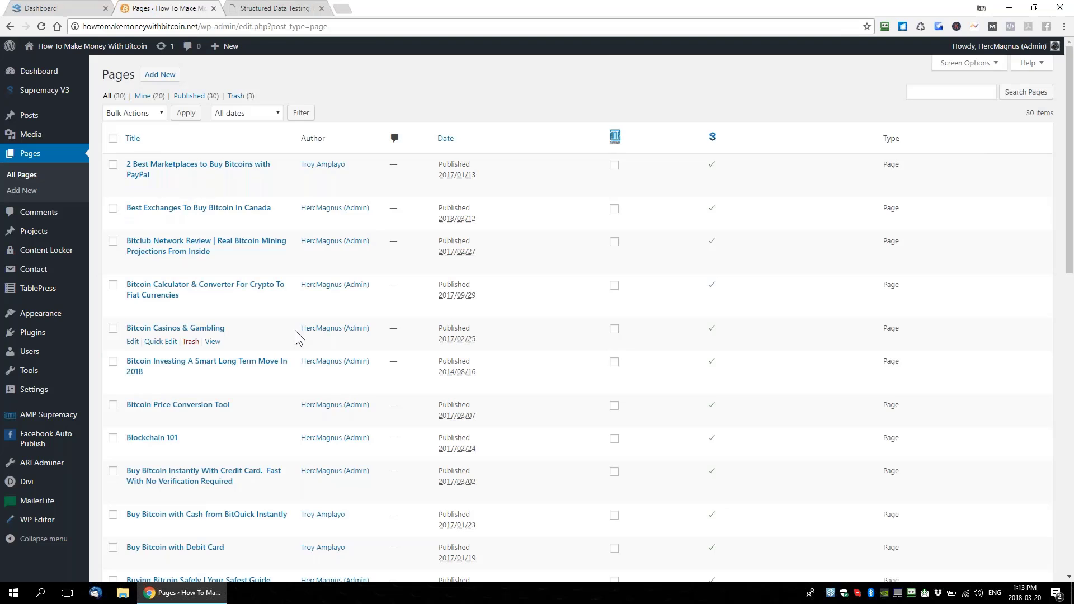
{"action": "scroll", "coordinate": [294, 330], "scroll_direction": "down", "scroll_amount": 2}
{"action": "scroll", "coordinate": [291, 340], "scroll_direction": "up", "scroll_amount": 2}
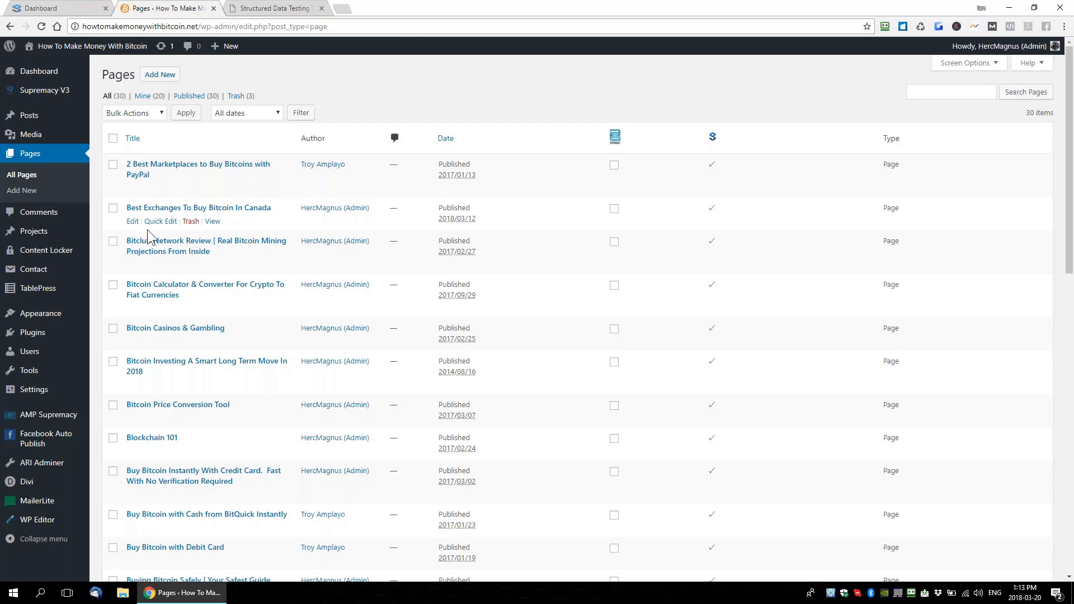
{"action": "right_click", "coordinate": [214, 222]}
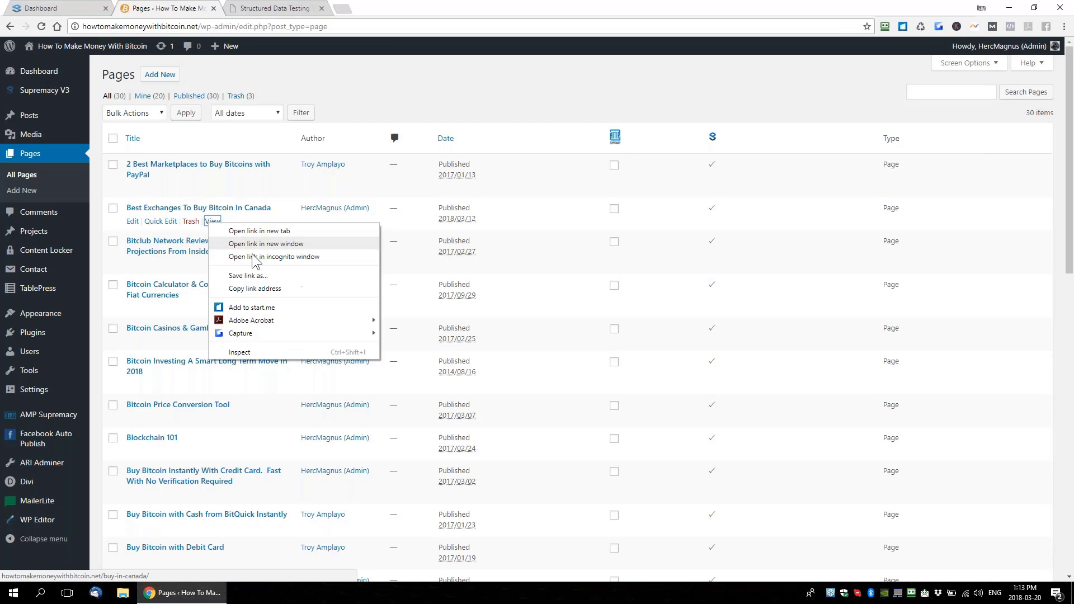
{"action": "left_click", "coordinate": [253, 288]}
{"action": "left_click", "coordinate": [272, 8]}
{"action": "left_click", "coordinate": [464, 288]}
{"action": "key", "text": "ctrl+v"}
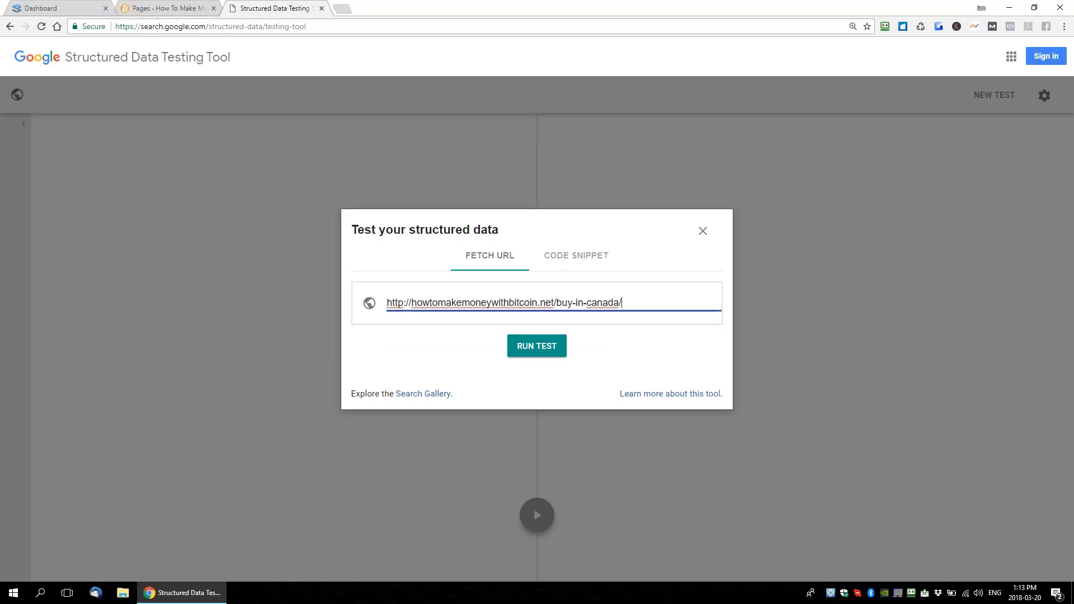
{"action": "left_click", "coordinate": [546, 352]}
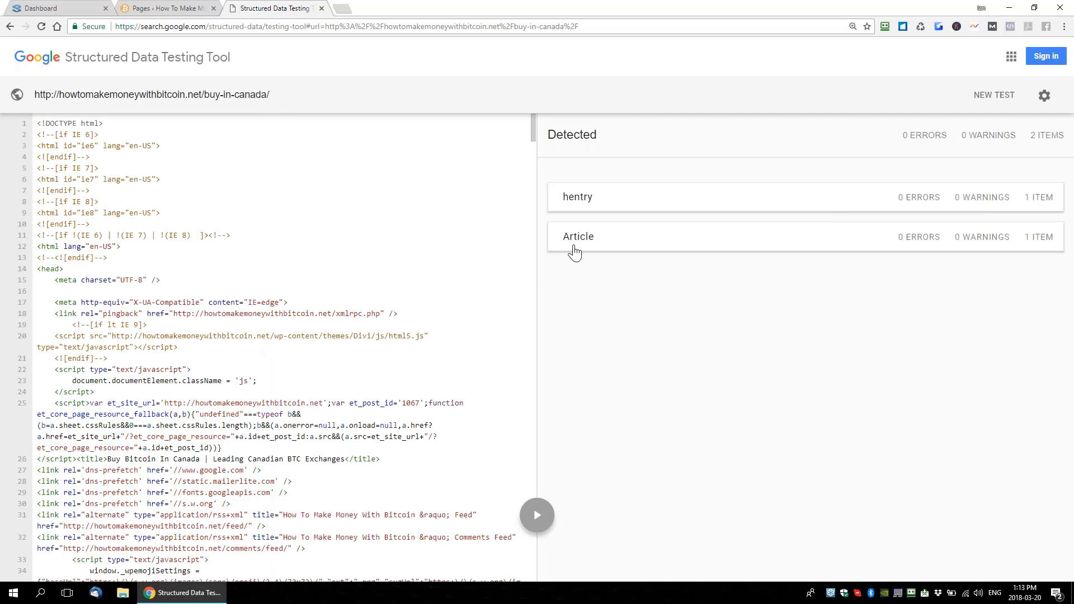
{"action": "left_click", "coordinate": [616, 244]}
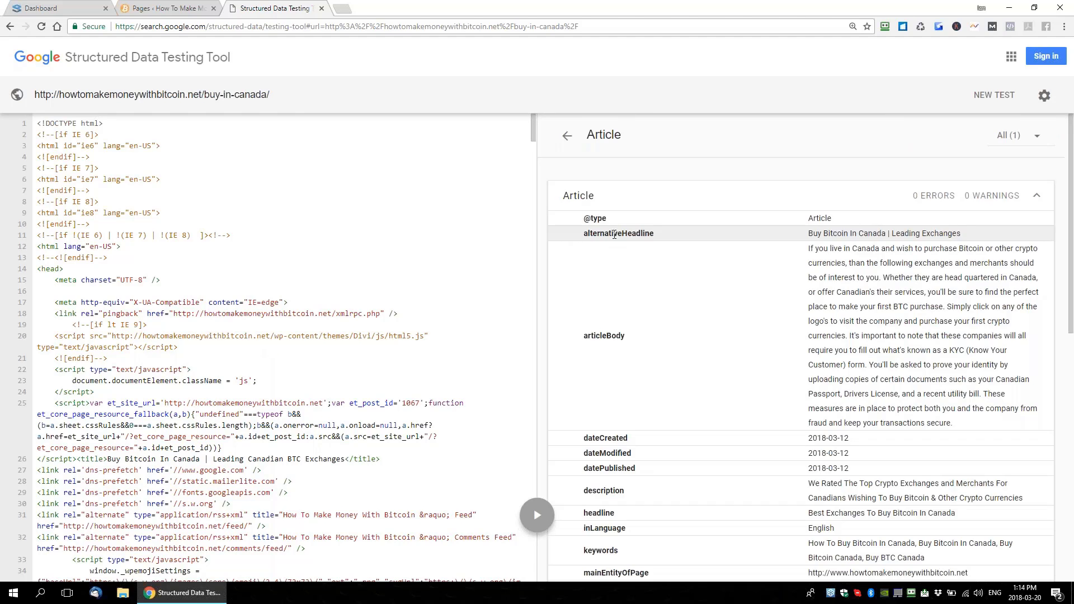
{"action": "left_click", "coordinate": [589, 219]}
{"action": "scroll", "coordinate": [338, 379], "scroll_direction": "down", "scroll_amount": 5}
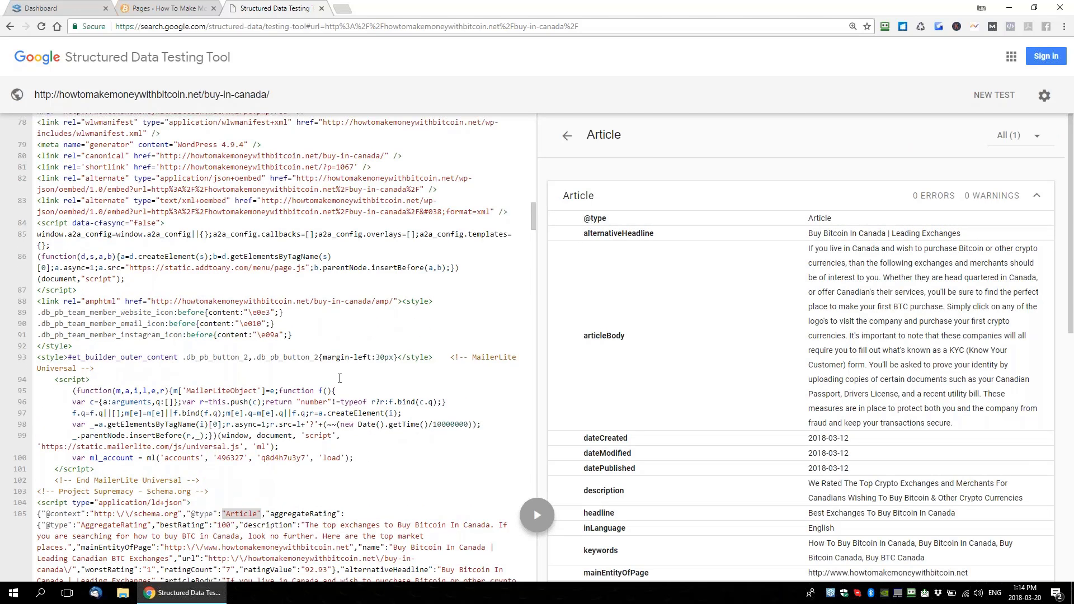
{"action": "left_click_drag", "start_coordinate": [35, 214], "coordinate": [214, 218]}
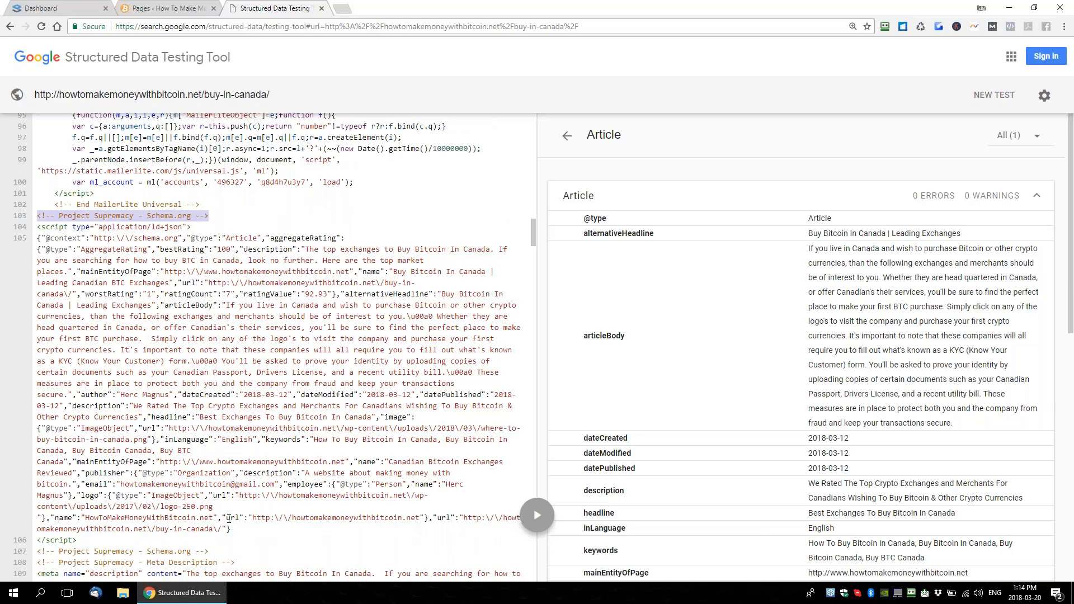
{"action": "left_click_drag", "start_coordinate": [223, 546], "coordinate": [17, 215]}
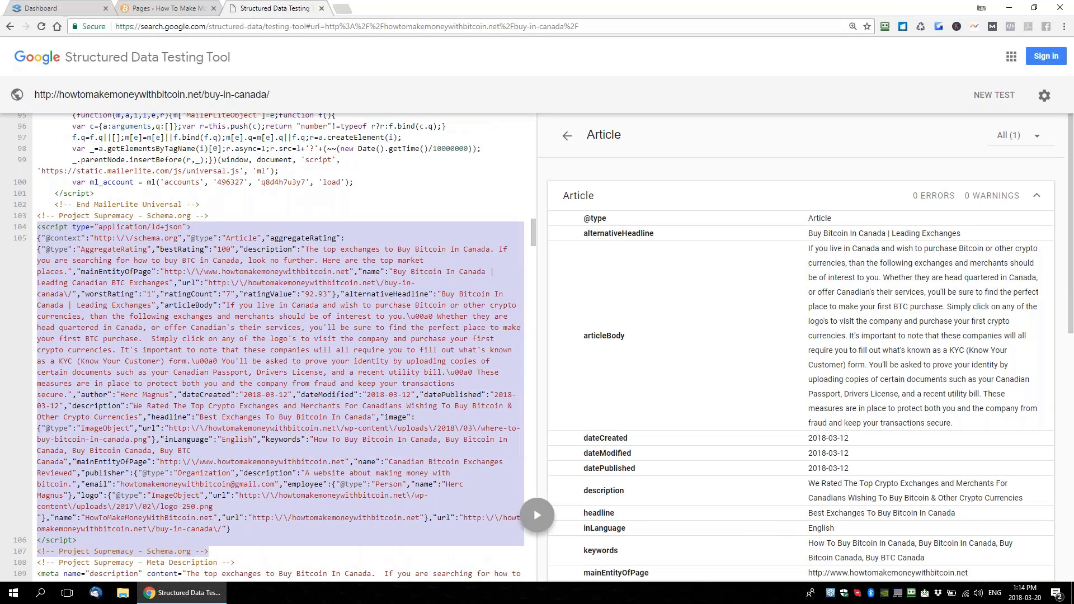
Highlight the Project Supremacy Meta Description, Open Graph and Webmaster Verification blocks in the source code one after another
{"action": "scroll", "coordinate": [108, 160], "scroll_direction": "down", "scroll_amount": 2}
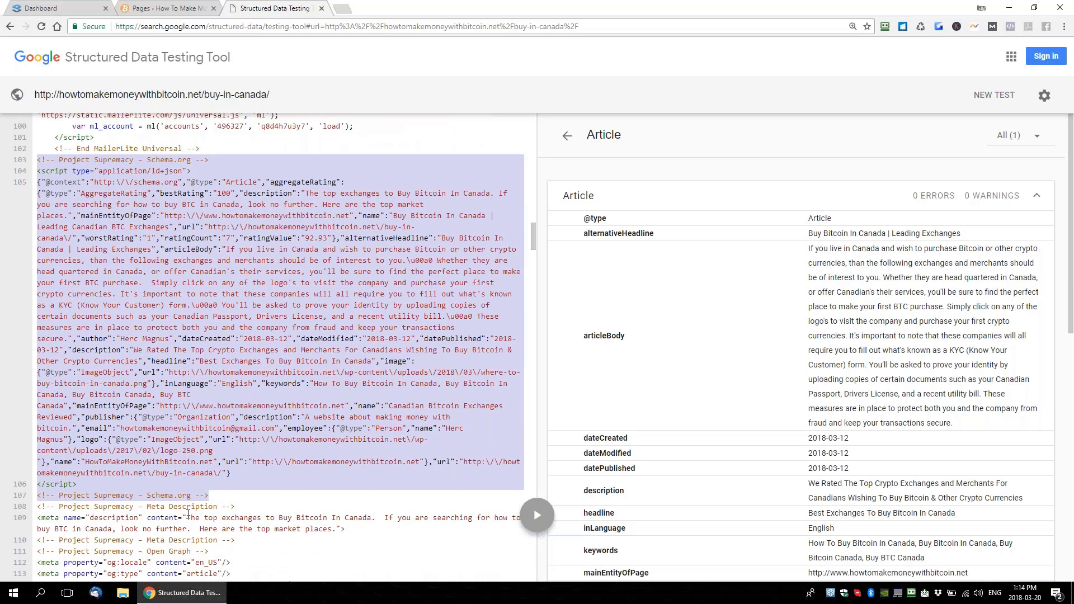
{"action": "scroll", "coordinate": [286, 494], "scroll_direction": "down", "scroll_amount": 3}
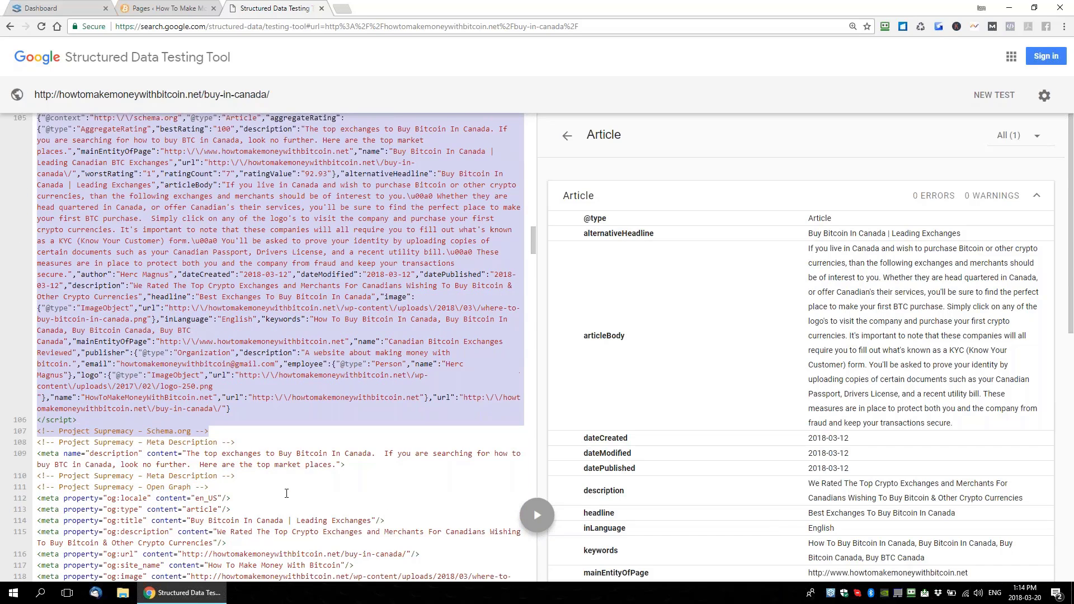
{"action": "left_click_drag", "start_coordinate": [252, 372], "coordinate": [32, 339]}
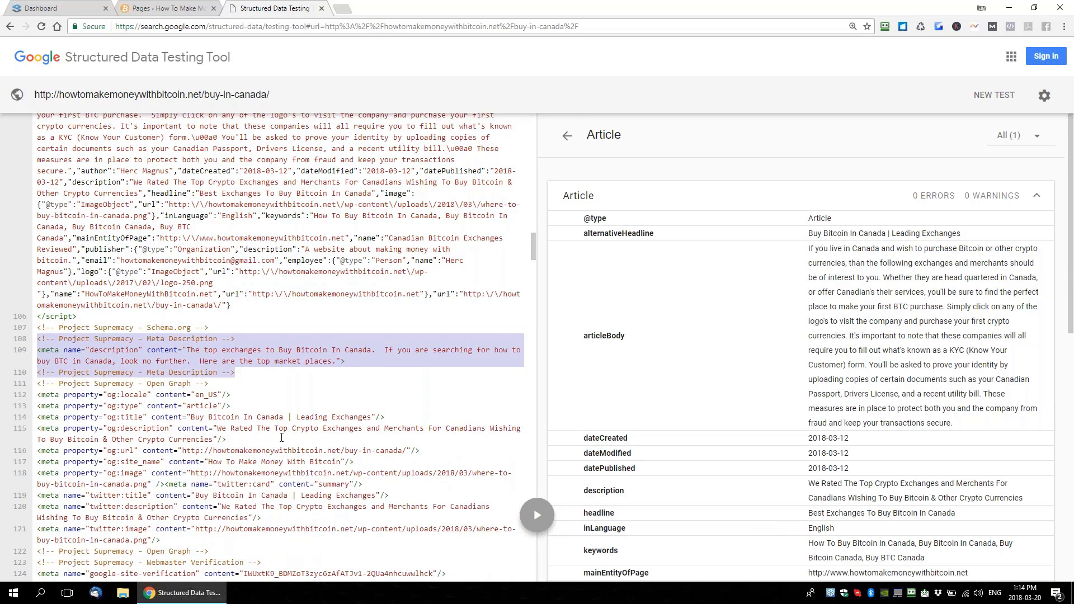
{"action": "scroll", "coordinate": [281, 437], "scroll_direction": "down", "scroll_amount": 2}
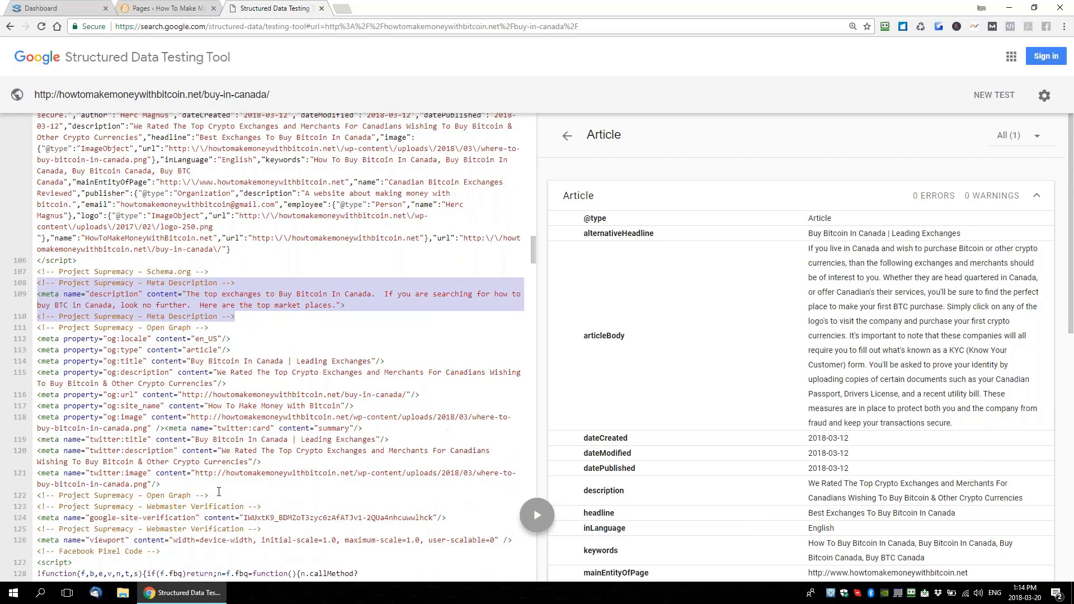
{"action": "left_click_drag", "start_coordinate": [208, 495], "coordinate": [35, 327]}
{"action": "scroll", "coordinate": [342, 378], "scroll_direction": "down", "scroll_amount": 1}
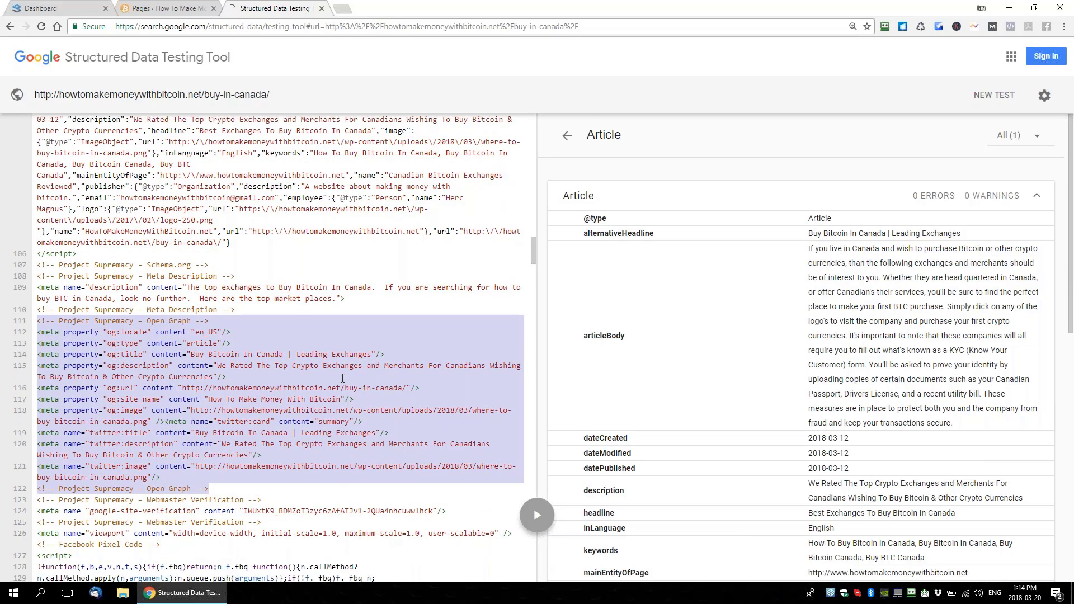
{"action": "scroll", "coordinate": [342, 378], "scroll_direction": "down", "scroll_amount": 2}
{"action": "left_click_drag", "start_coordinate": [262, 416], "coordinate": [36, 393]}
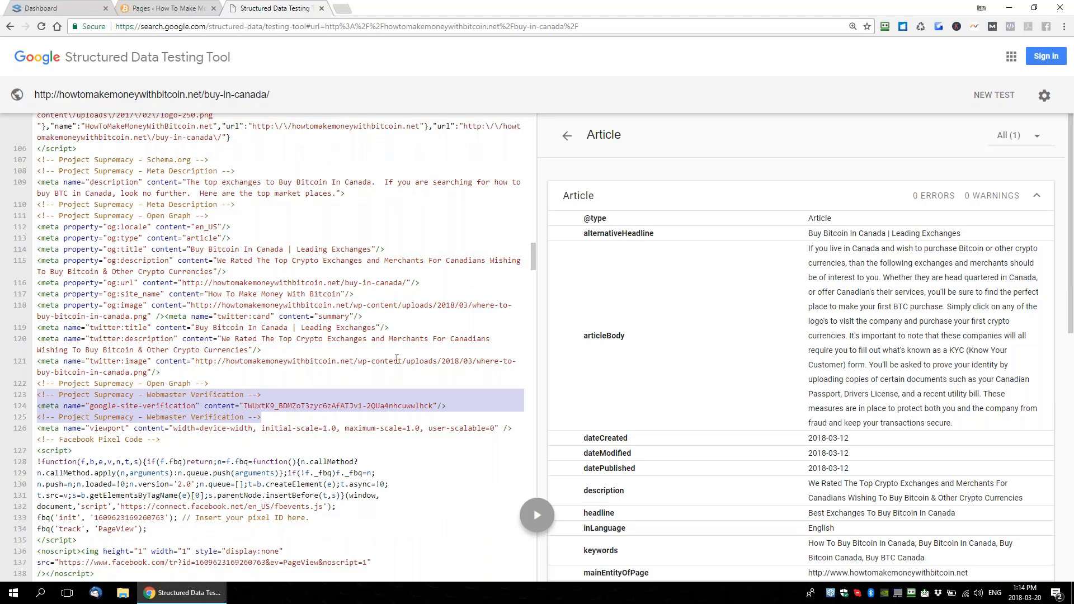
{"action": "scroll", "coordinate": [397, 359], "scroll_direction": "up", "scroll_amount": 8}
{"action": "scroll", "coordinate": [396, 359], "scroll_direction": "up", "scroll_amount": 10}
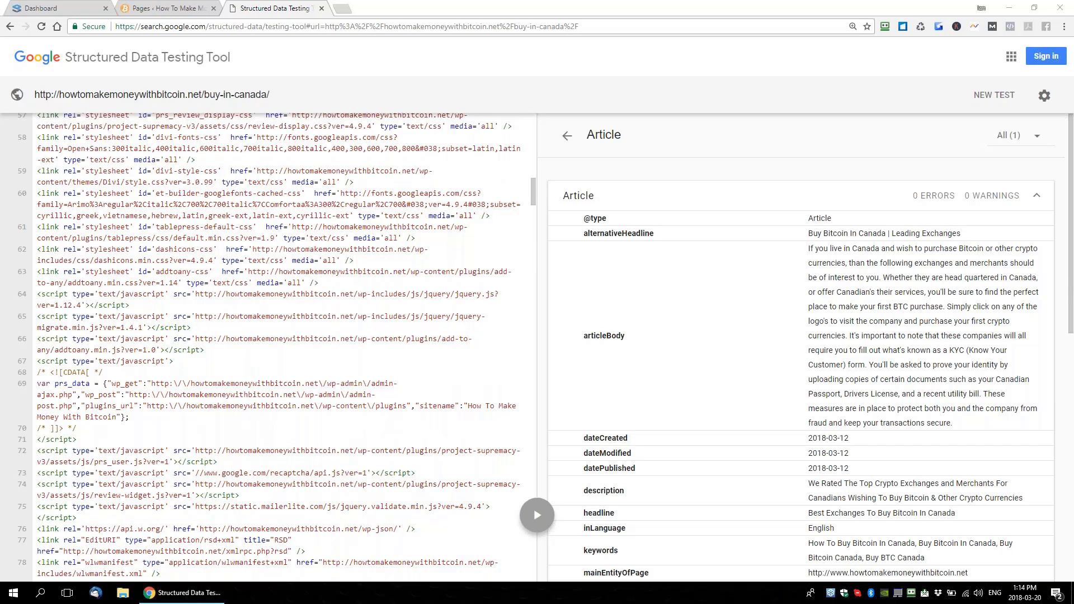
{"action": "key", "text": "ctrl+t"}
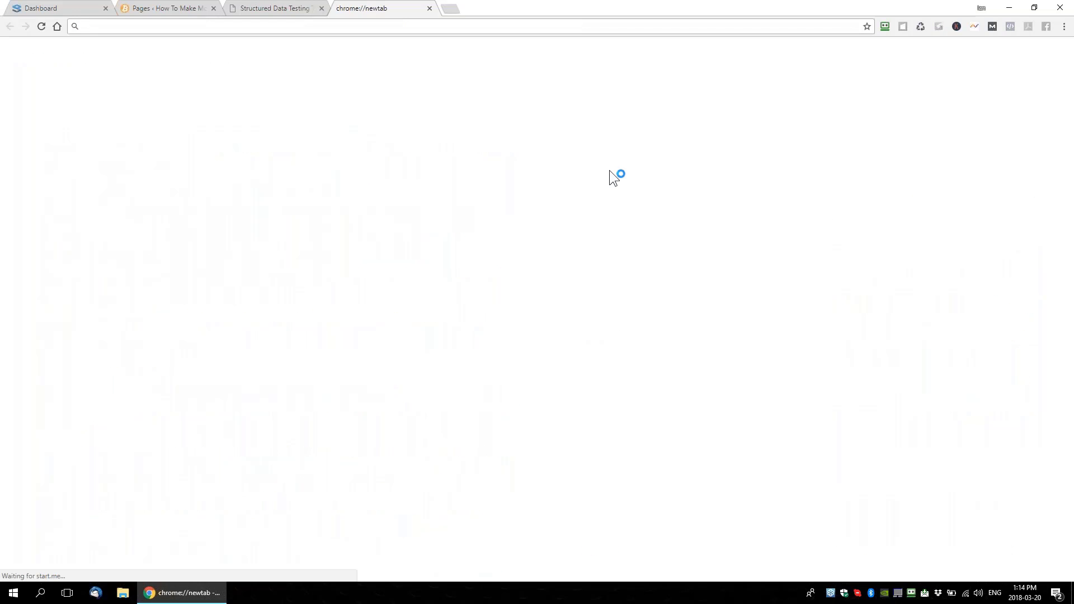
{"action": "type", "text": "https"}
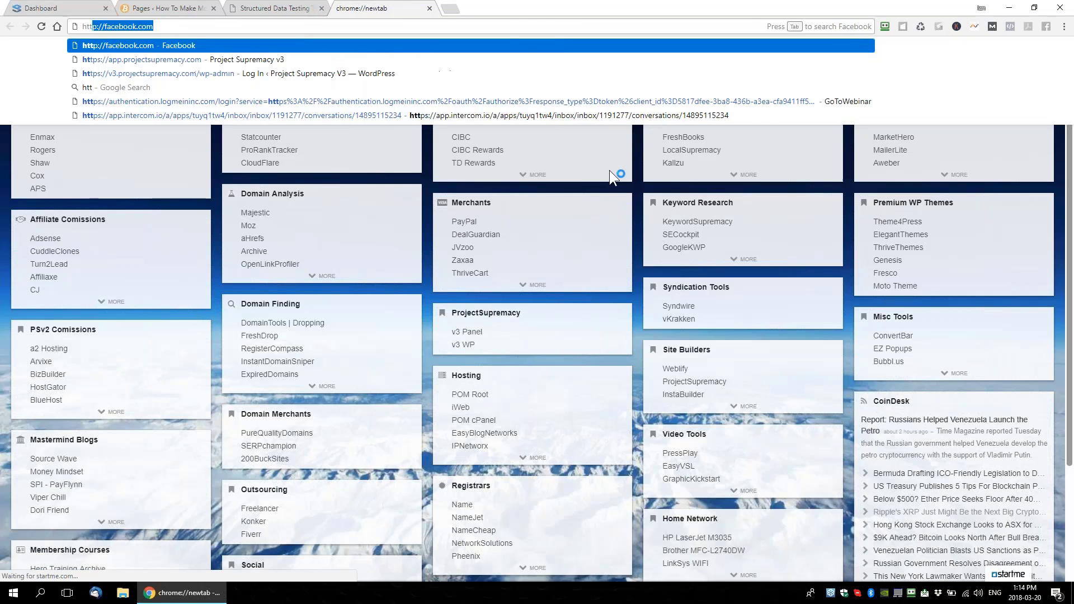
{"action": "key", "text": "Down"}
{"action": "key", "text": "shift+Left"}
{"action": "key", "text": "shift+Left"}
{"action": "key", "text": "shift+Left"}
{"action": "key", "text": "shift+Left"}
{"action": "key", "text": "shift+Left"}
{"action": "key", "text": "shift+Left"}
{"action": "key", "text": "shift+Left"}
{"action": "key", "text": "shift+Left"}
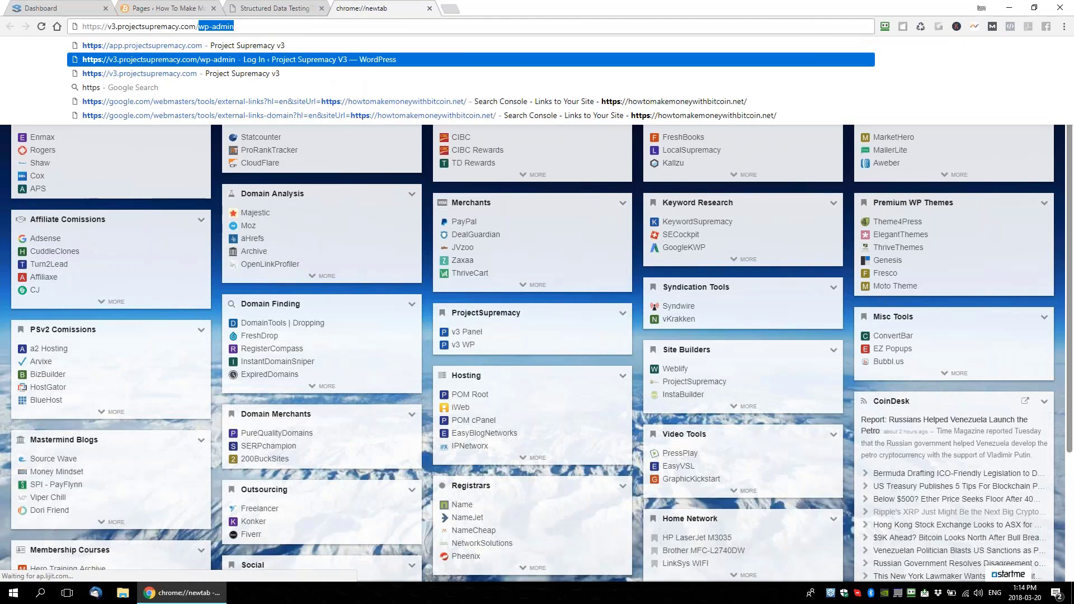
{"action": "type", "text": "webinars"}
{"action": "key", "text": "ctrl+a"}
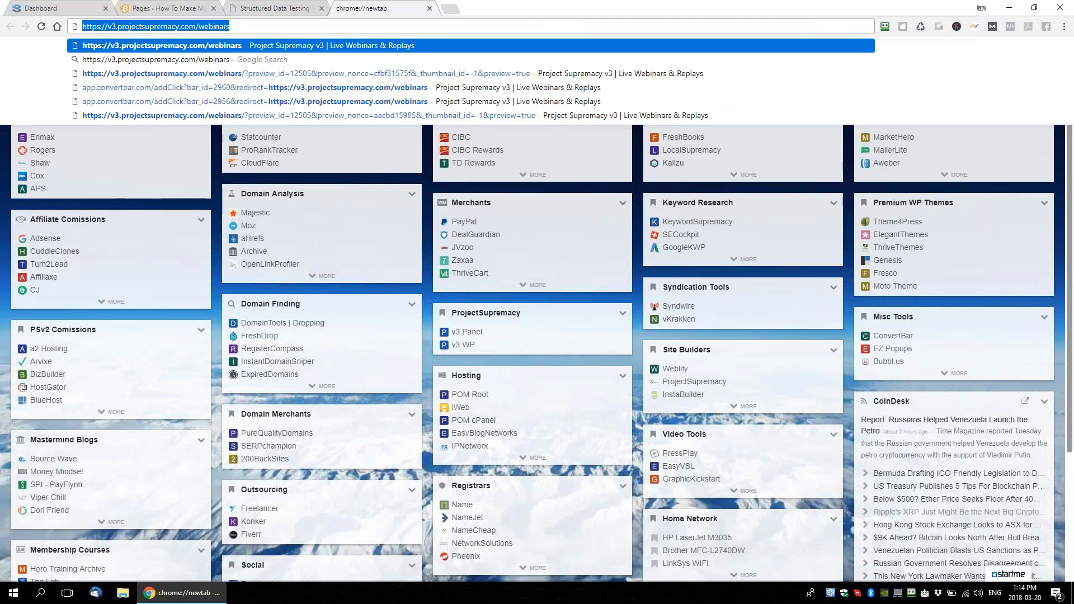
{"action": "key", "text": "Return"}
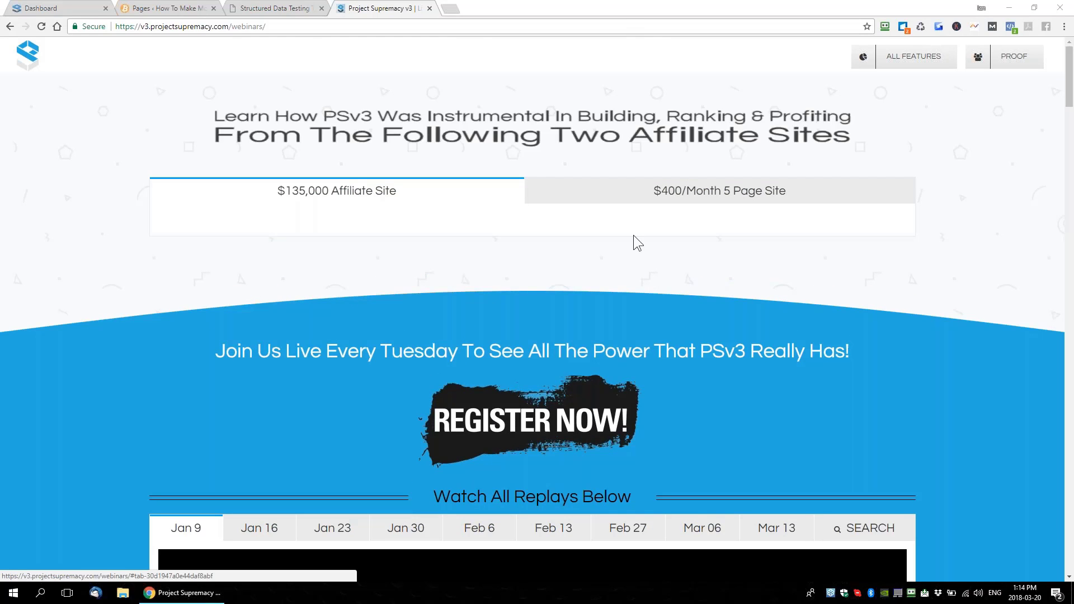
{"action": "scroll", "coordinate": [831, 294], "scroll_direction": "down", "scroll_amount": 7}
{"action": "scroll", "coordinate": [107, 292], "scroll_direction": "up", "scroll_amount": 2}
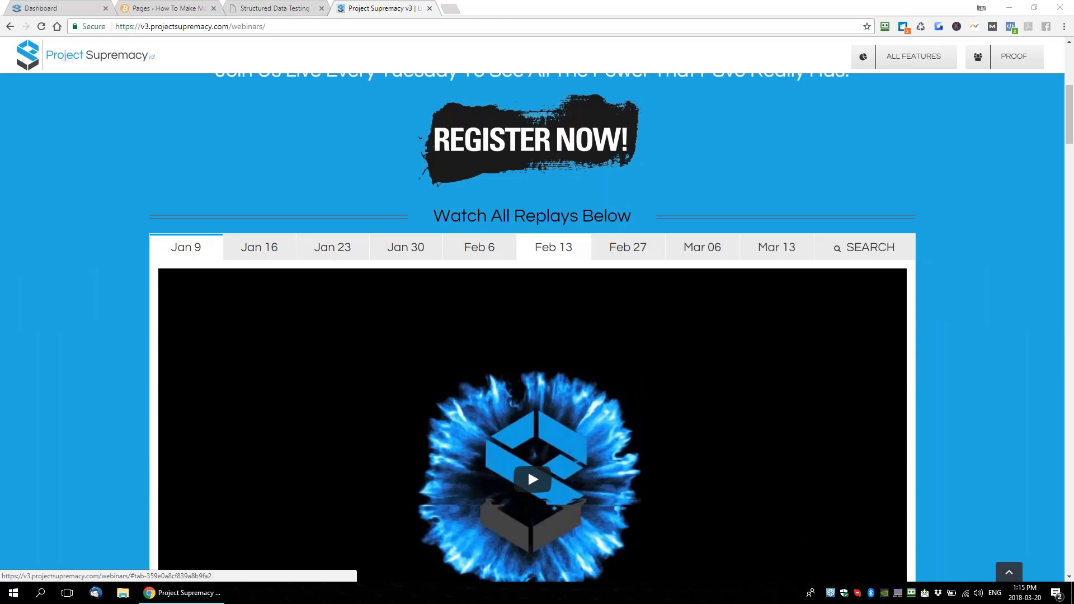
{"action": "scroll", "coordinate": [643, 254], "scroll_direction": "up", "scroll_amount": 6}
{"action": "scroll", "coordinate": [645, 332], "scroll_direction": "up", "scroll_amount": 5}
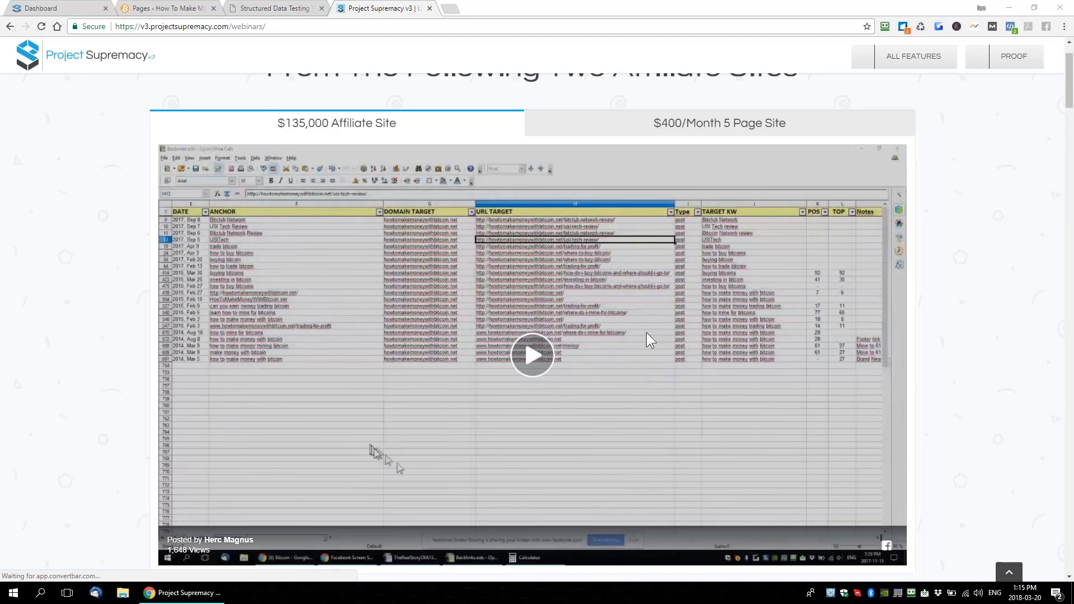
Open the searchable index of webinar replays and filter its entries by "Schema"
{"action": "scroll", "coordinate": [643, 335], "scroll_direction": "up", "scroll_amount": 1}
{"action": "scroll", "coordinate": [663, 304], "scroll_direction": "down", "scroll_amount": 10}
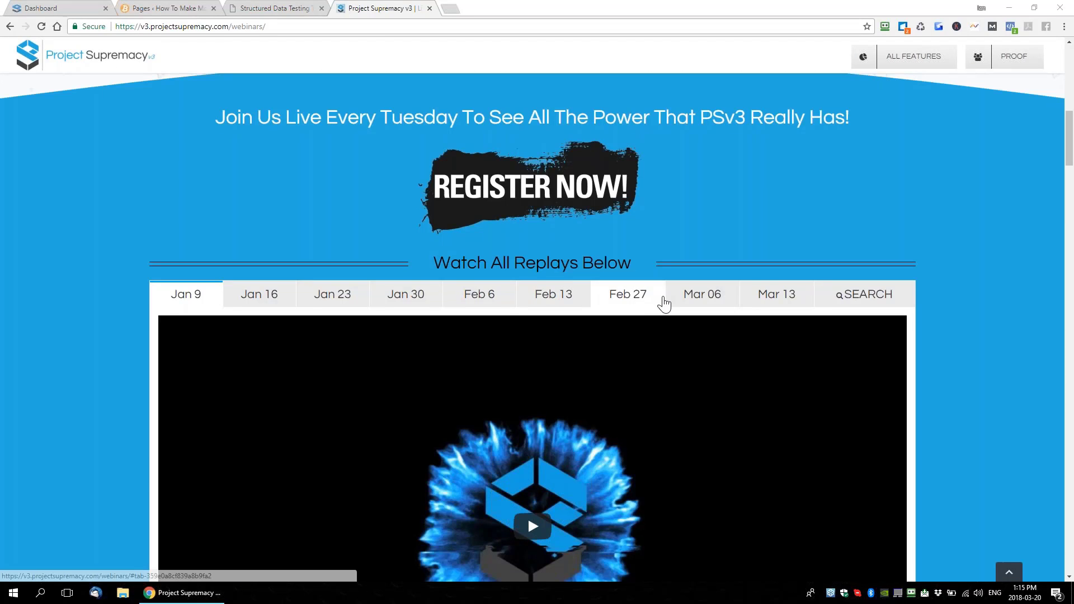
{"action": "scroll", "coordinate": [662, 302], "scroll_direction": "down", "scroll_amount": 3}
{"action": "left_click", "coordinate": [864, 131]}
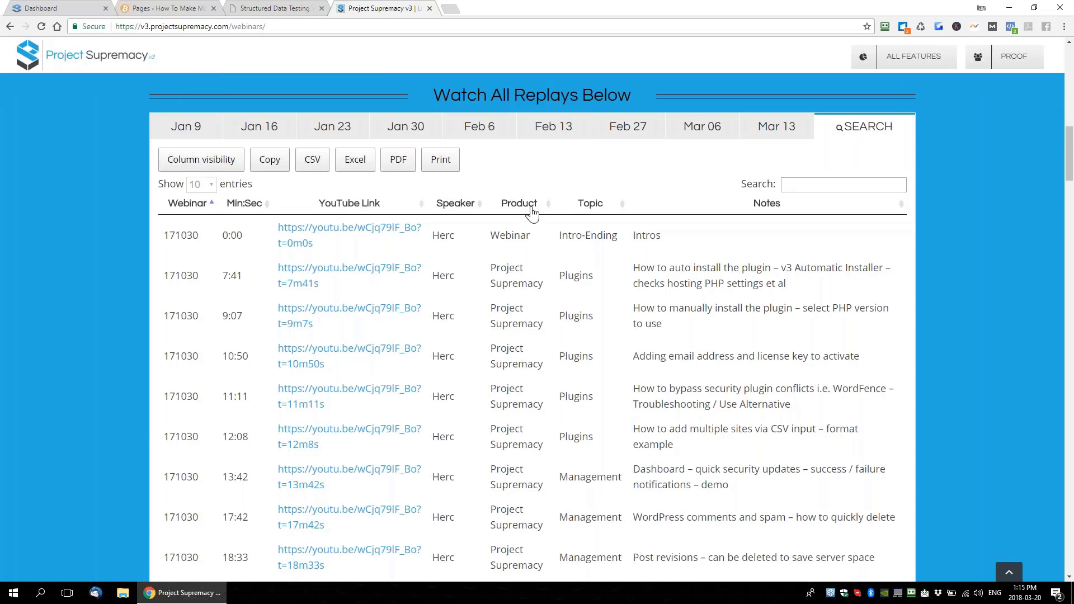
{"action": "left_click", "coordinate": [839, 184]}
{"action": "type", "text": "Schema"}
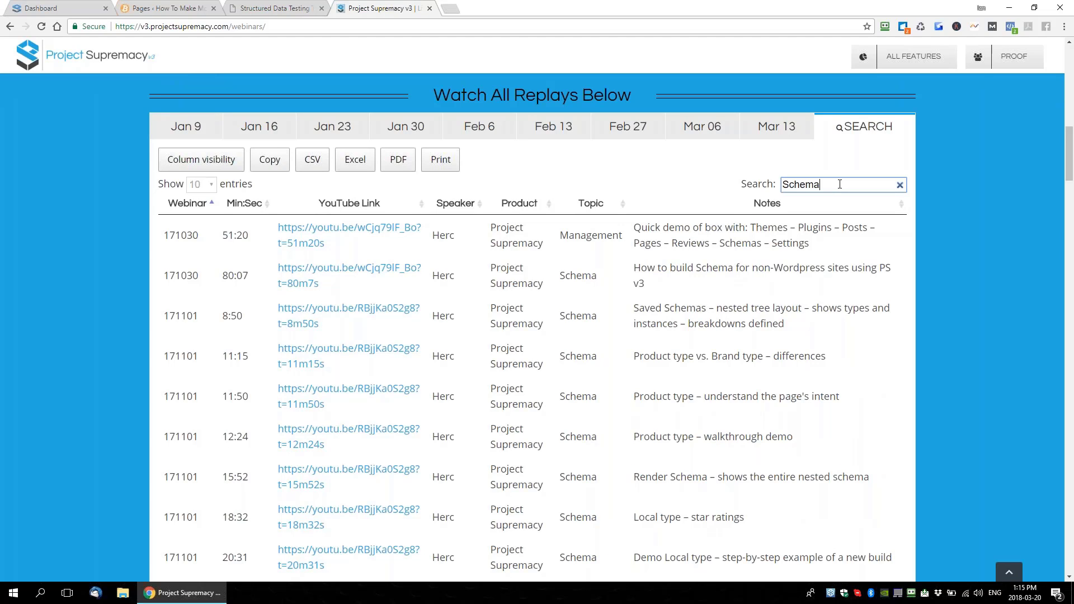
Filter the replay index by "PBN" instead, clear the filter and look over the full list of replay entries
{"action": "double_click", "coordinate": [839, 183]}
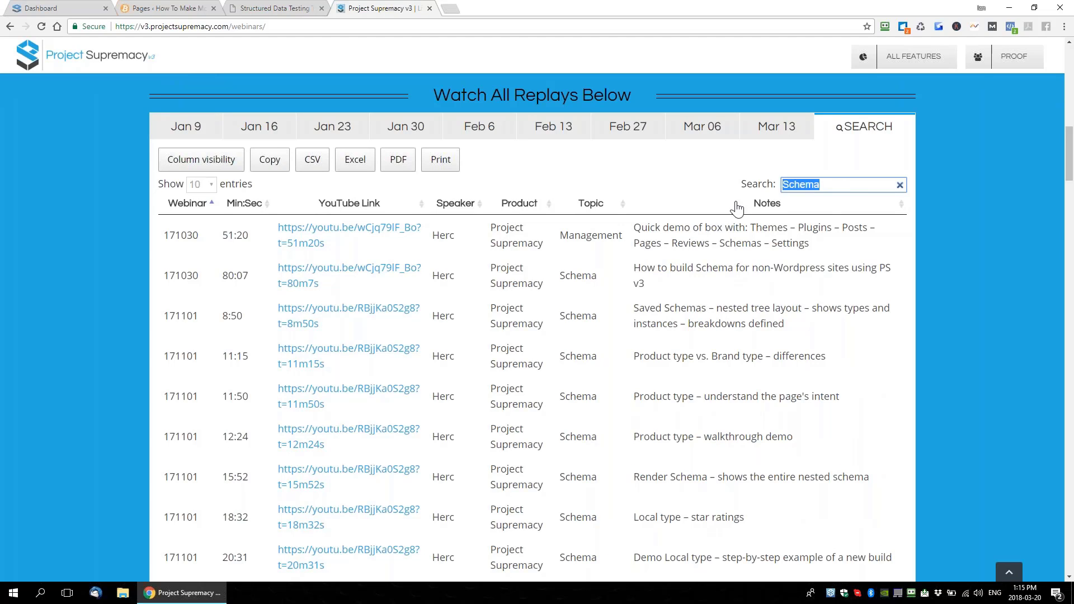
{"action": "type", "text": "PBN"}
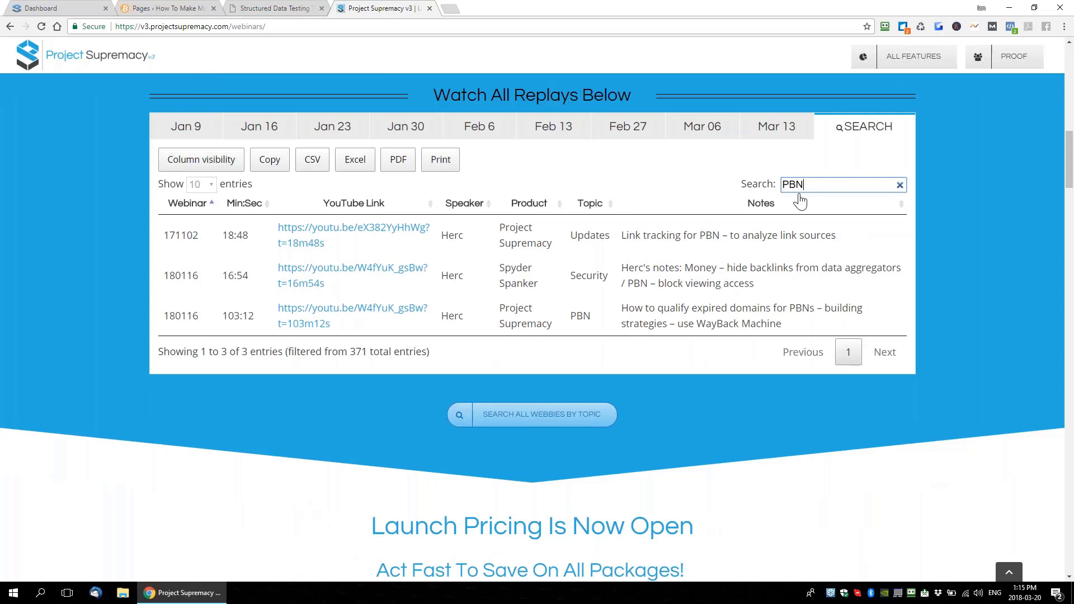
{"action": "left_click_drag", "start_coordinate": [810, 185], "coordinate": [663, 175]}
{"action": "key", "text": "BackSpace"}
{"action": "scroll", "coordinate": [595, 280], "scroll_direction": "down", "scroll_amount": 3}
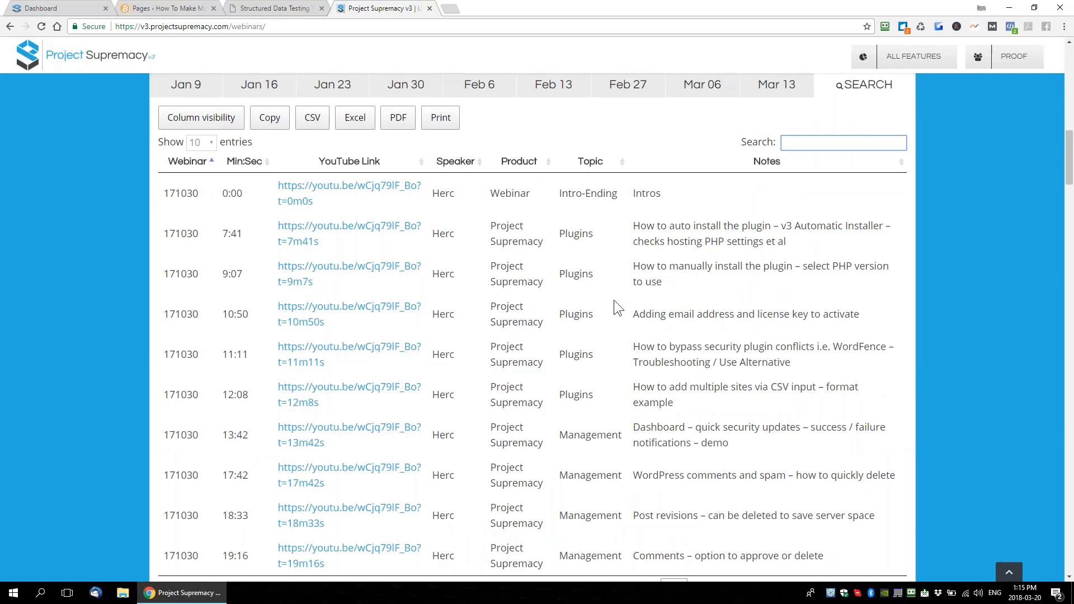
{"action": "scroll", "coordinate": [796, 141], "scroll_direction": "up", "scroll_amount": 2}
{"action": "scroll", "coordinate": [796, 141], "scroll_direction": "up", "scroll_amount": 3}
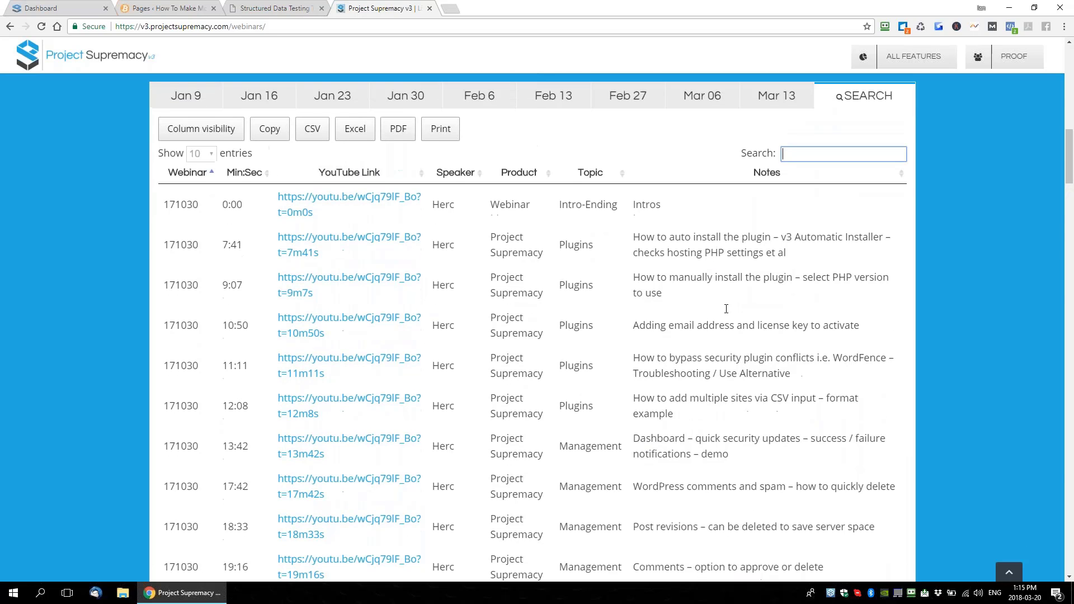
{"action": "scroll", "coordinate": [630, 366], "scroll_direction": "down", "scroll_amount": 3}
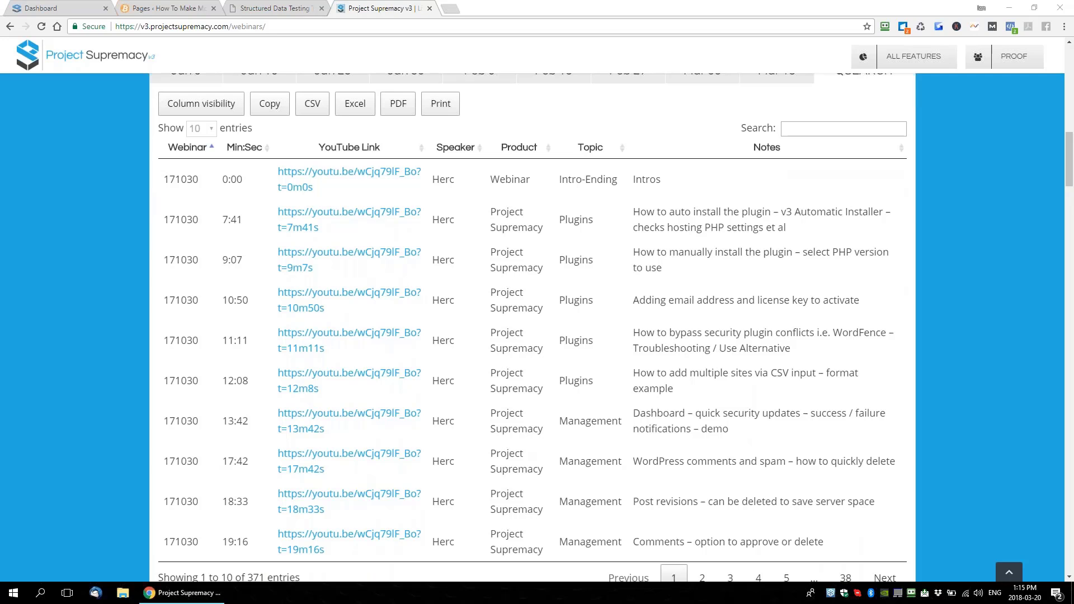
Show the support chat's conversation list on the Project Supremacy dashboard and close the chat
{"action": "left_click", "coordinate": [71, 8]}
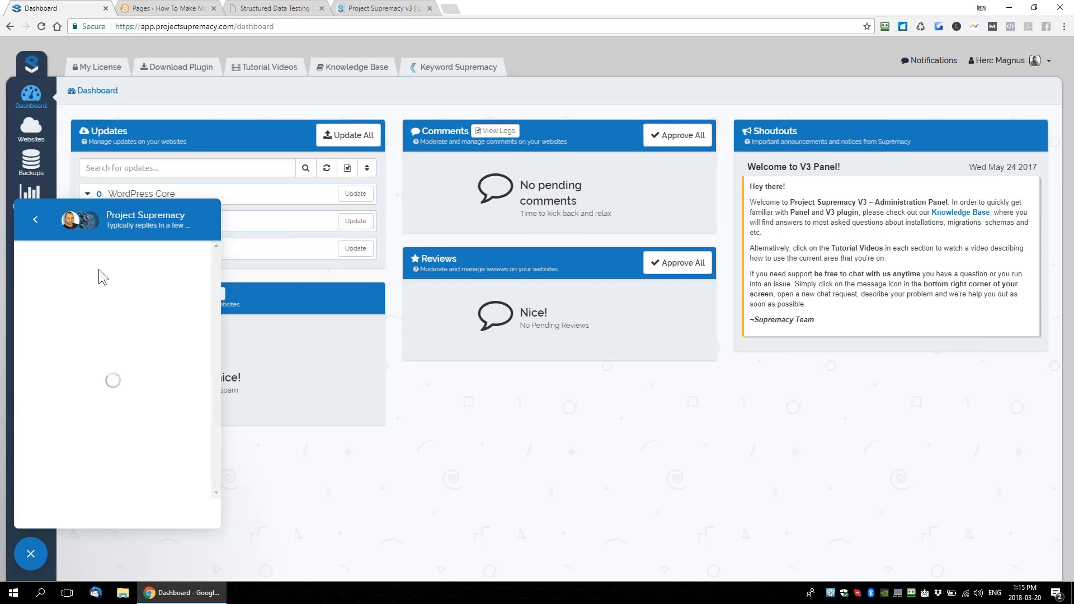
{"action": "left_click", "coordinate": [36, 220]}
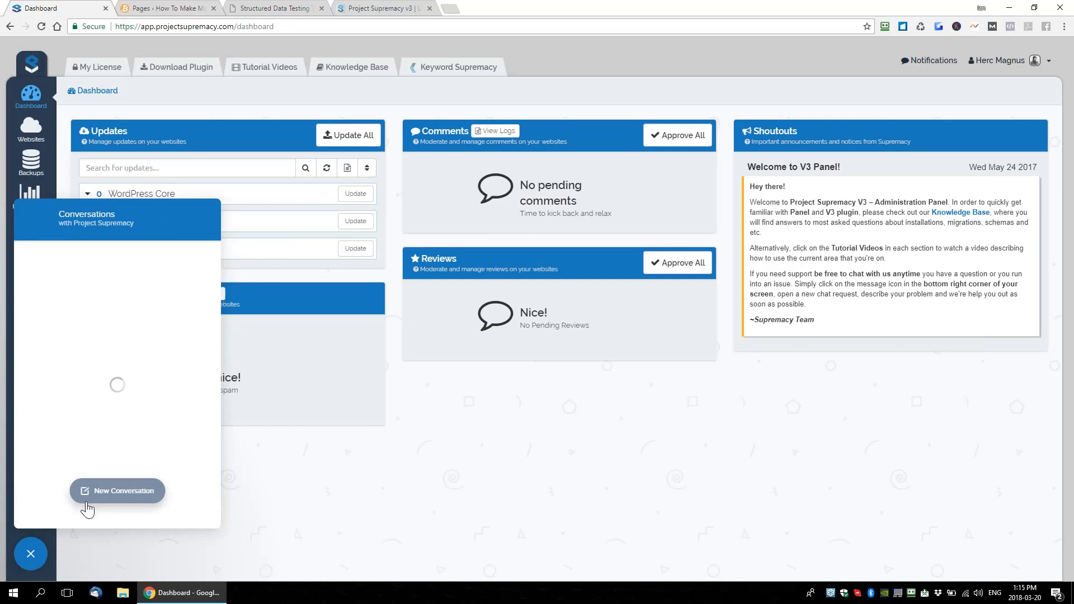
{"action": "left_click", "coordinate": [31, 554]}
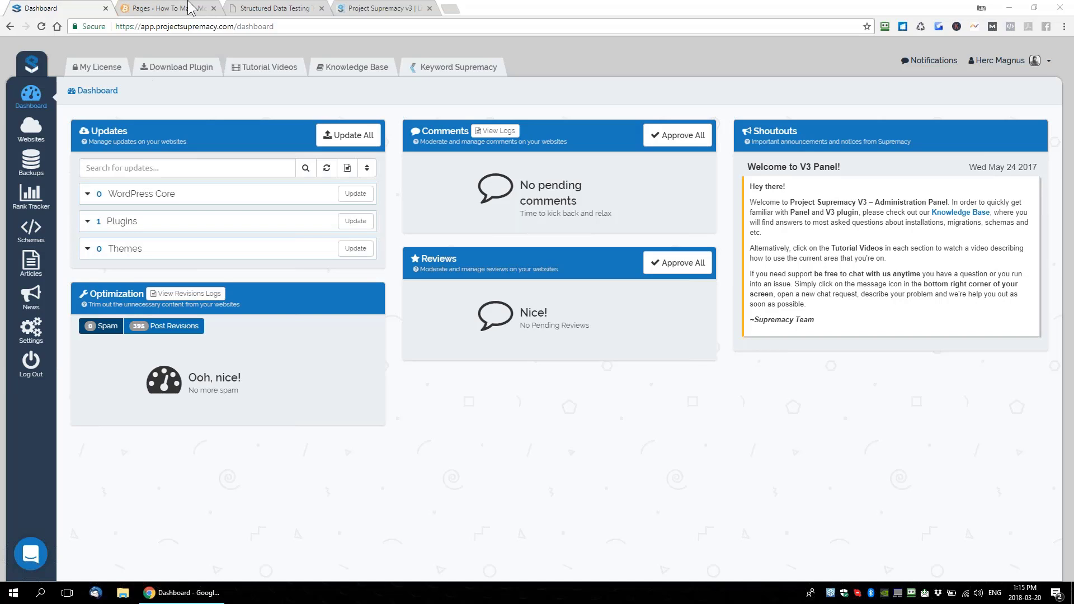
Open Supremacy V3's Project Management on the WordPress site and load the Site Audit project
{"action": "left_click", "coordinate": [152, 12]}
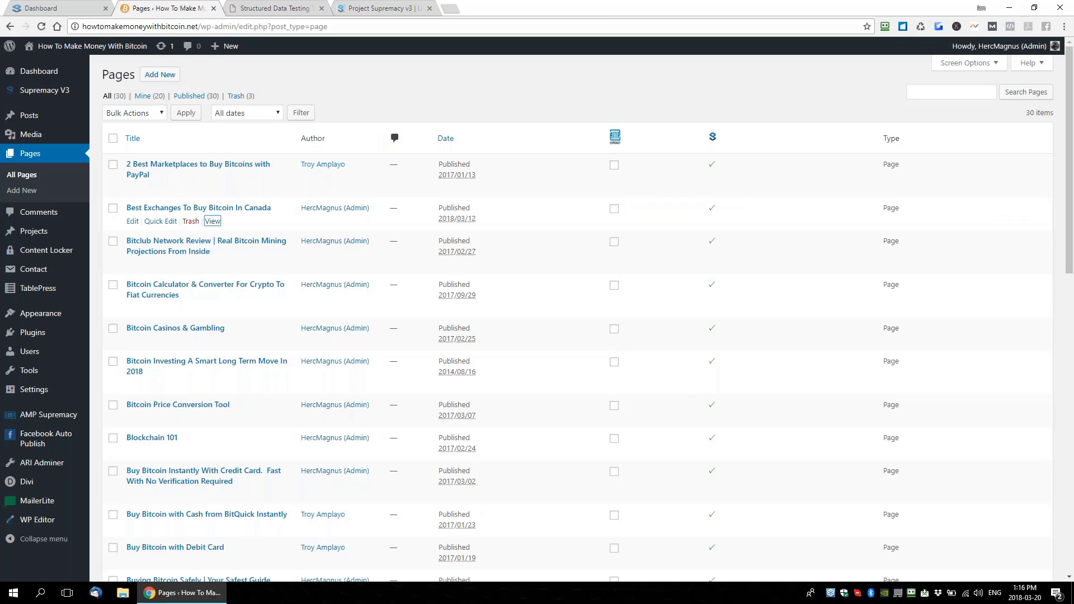
{"action": "mouse_move", "coordinate": [45, 90]}
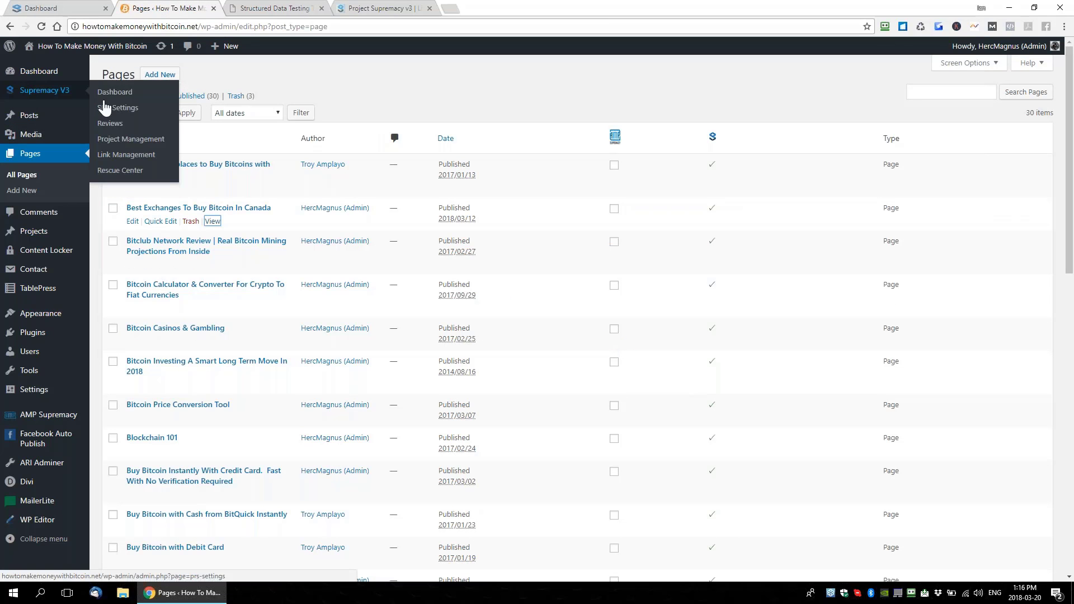
{"action": "left_click", "coordinate": [144, 143]}
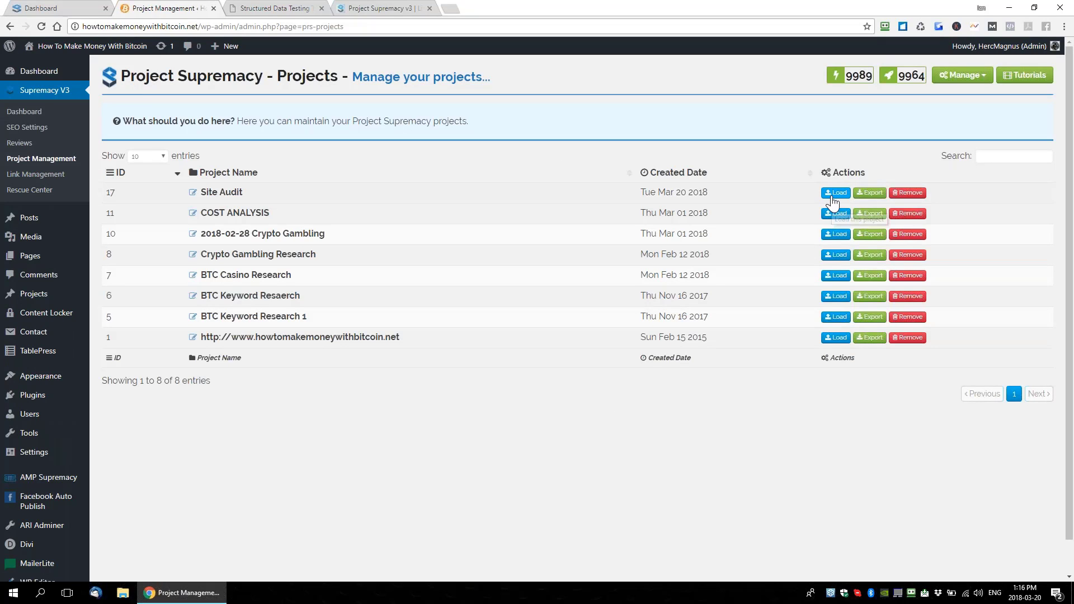
{"action": "left_click", "coordinate": [231, 194]}
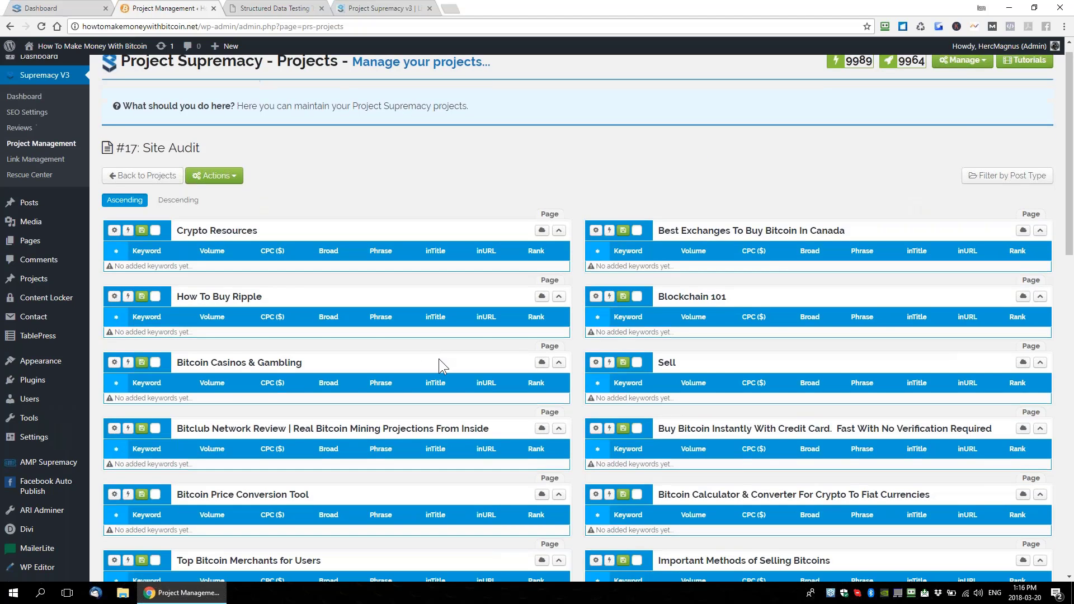
Expand the "How To Buy Ripple" group and examine its title, URL, description and empty keyword table
{"action": "scroll", "coordinate": [438, 358], "scroll_direction": "down", "scroll_amount": 2}
{"action": "left_click", "coordinate": [113, 200]}
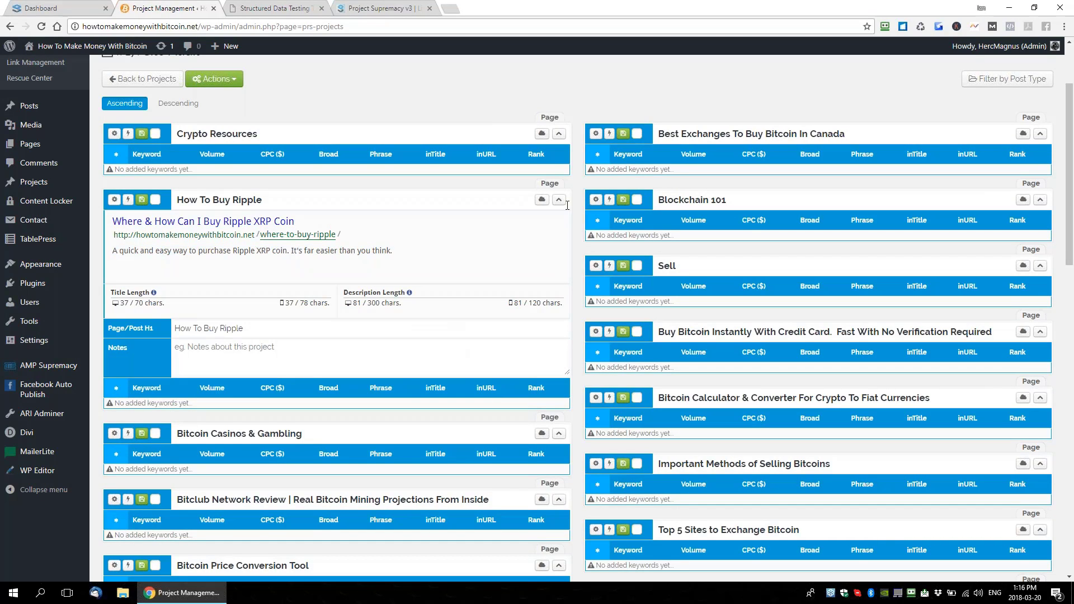
{"action": "left_click", "coordinate": [559, 201]}
{"action": "left_click", "coordinate": [560, 203]}
{"action": "mouse_move", "coordinate": [185, 403]}
{"action": "left_mouse_down"}
{"action": "mouse_move", "coordinate": [120, 410]}
{"action": "mouse_move", "coordinate": [186, 410]}
{"action": "left_mouse_up"}
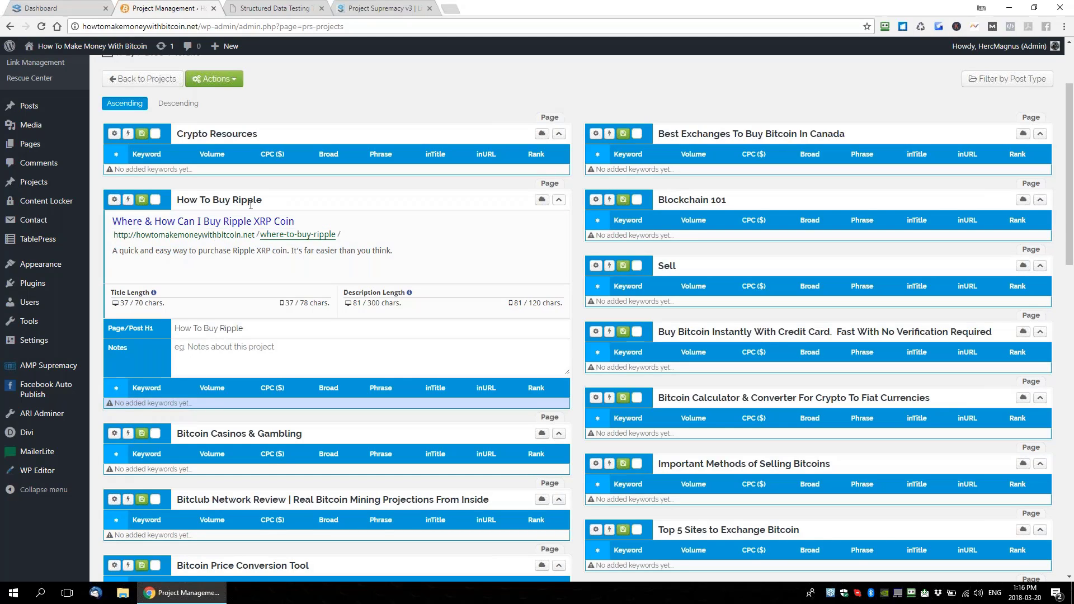
{"action": "triple_click", "coordinate": [269, 201]}
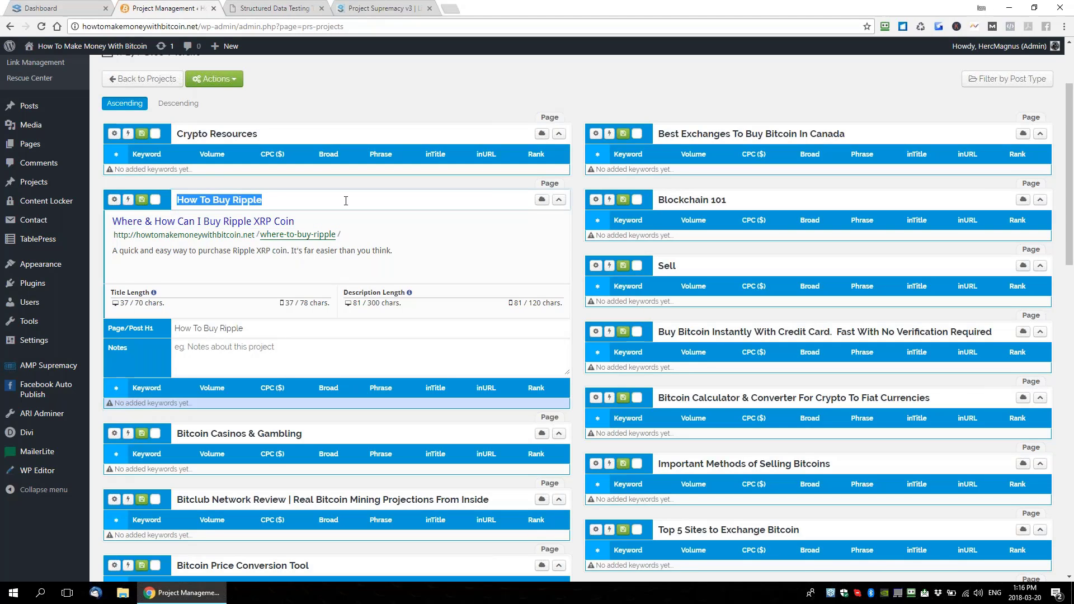
{"action": "right_click", "coordinate": [141, 87]}
{"action": "key", "text": "Escape"}
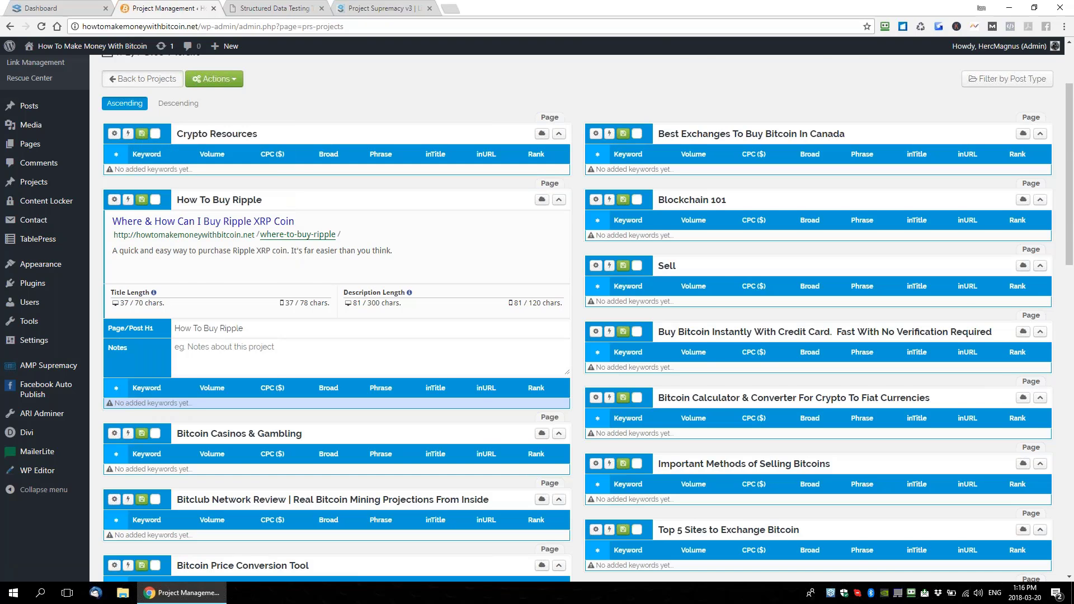
Return to the project list and create a new project named "KWR - How To Buy Ripple"
{"action": "left_click", "coordinate": [142, 79]}
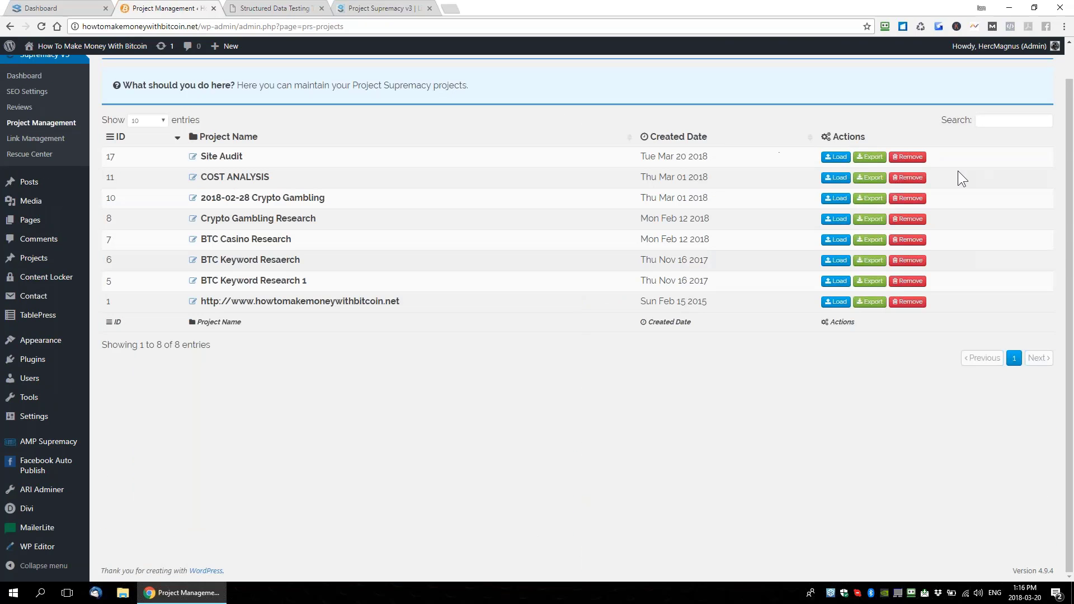
{"action": "scroll", "coordinate": [922, 134], "scroll_direction": "up", "scroll_amount": 1}
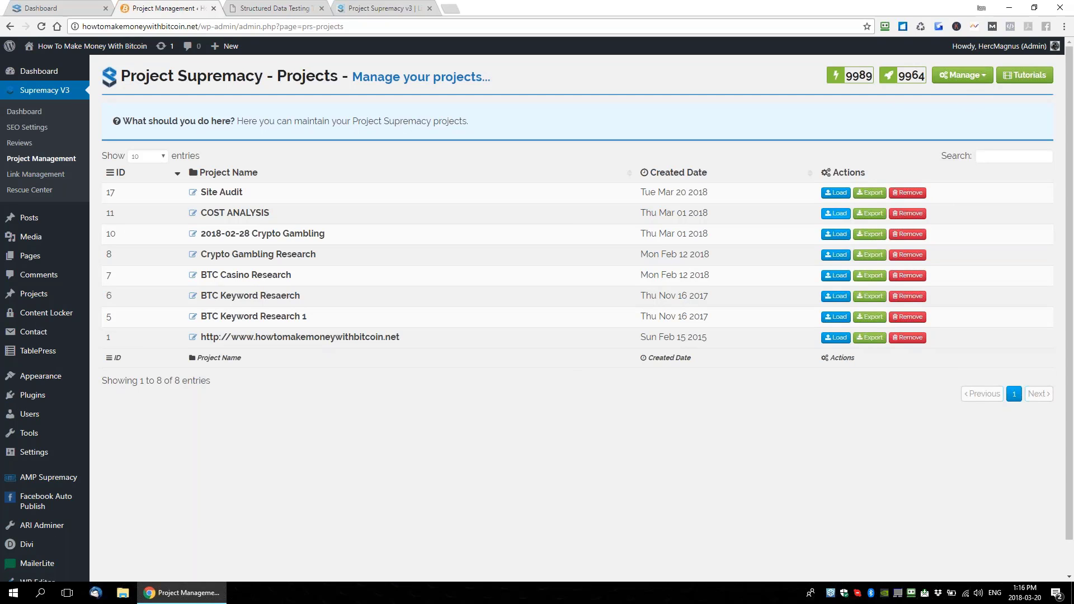
{"action": "left_click", "coordinate": [961, 75]}
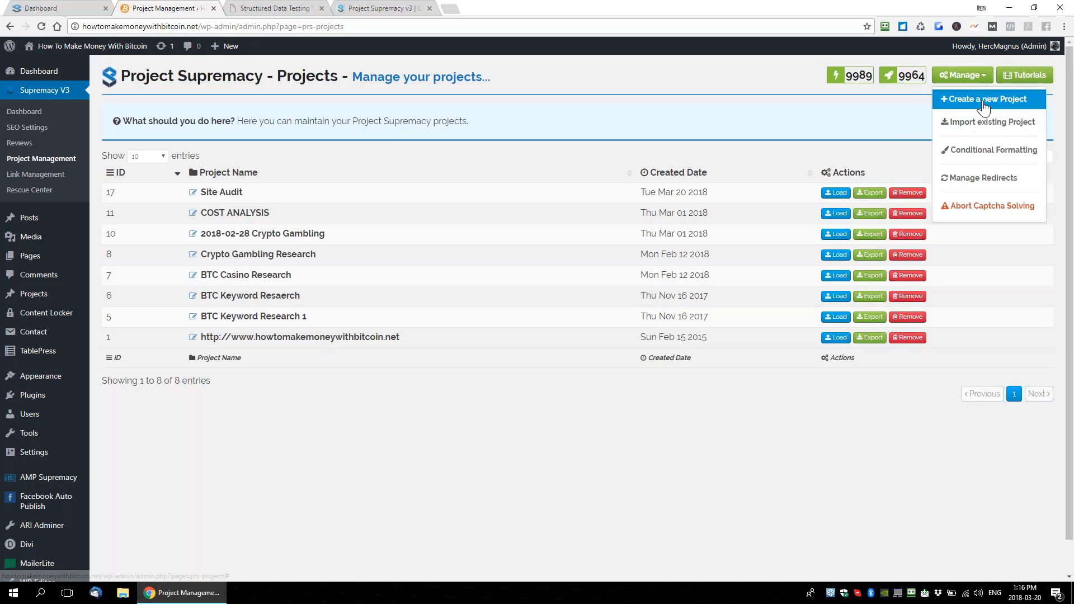
{"action": "left_click", "coordinate": [983, 99]}
{"action": "type", "text": "KWR"}
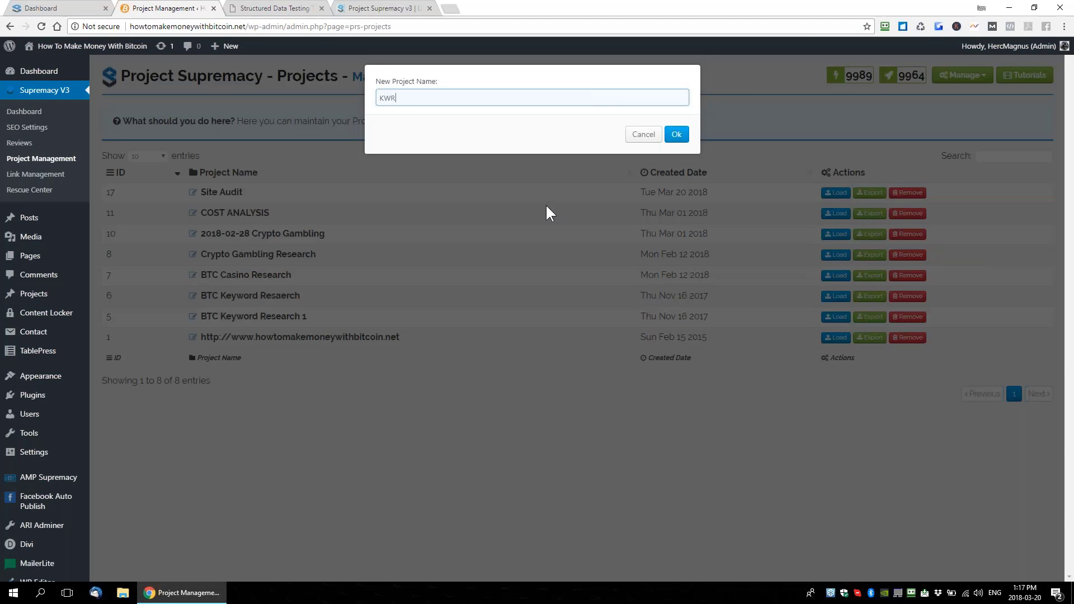
{"action": "type", "text": " - How To Buy Ripple"}
{"action": "left_click", "coordinate": [677, 137]}
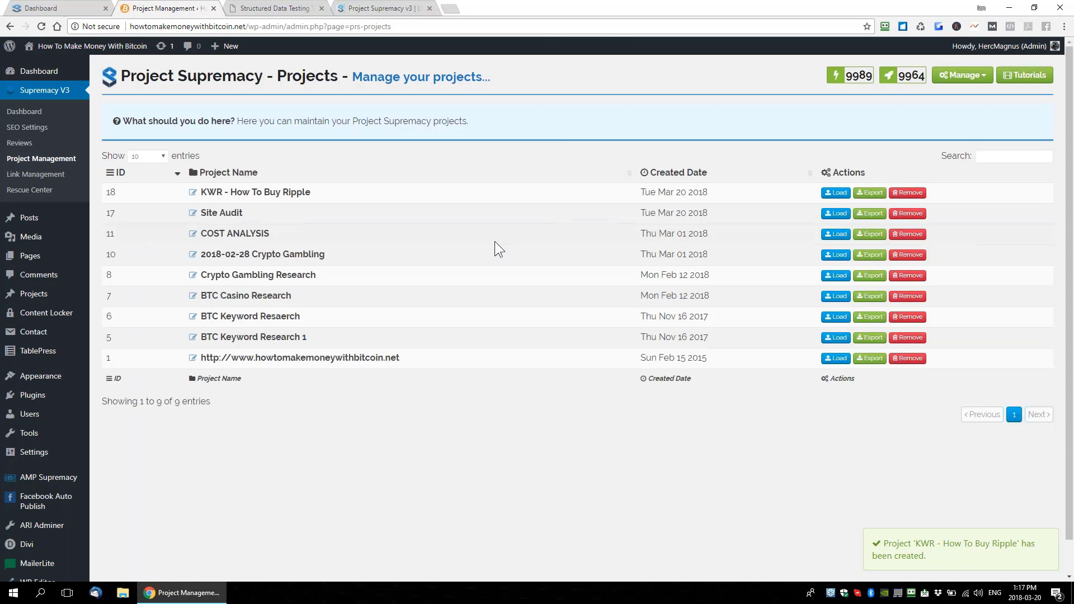
Load the "KWR - How To Buy Ripple" project and enter "how to buy ripple" as the seed keyword for automatic group generation
{"action": "left_click", "coordinate": [834, 195]}
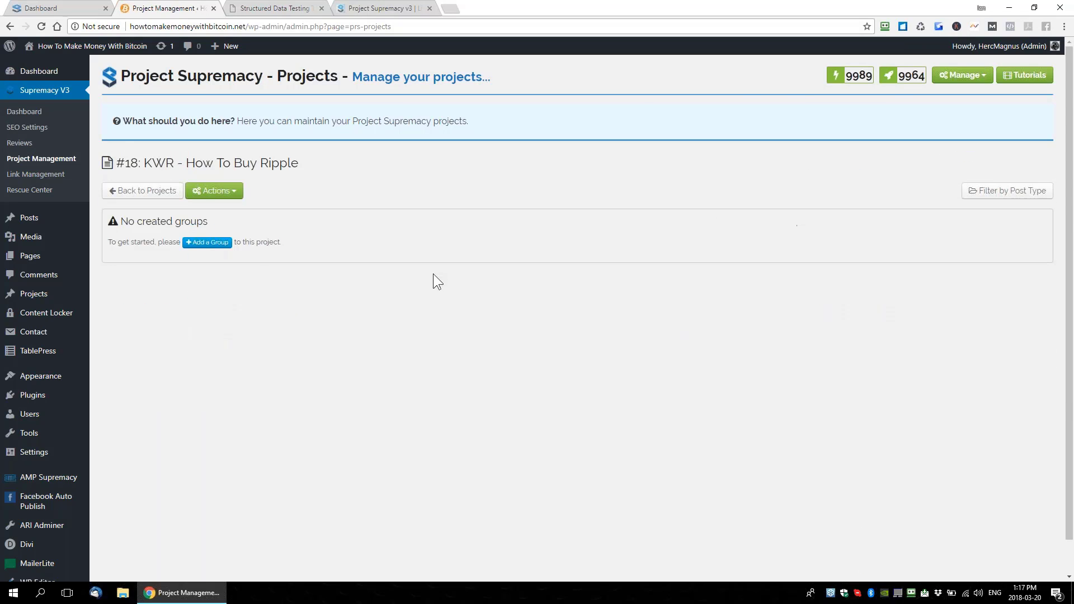
{"action": "left_click", "coordinate": [221, 193]}
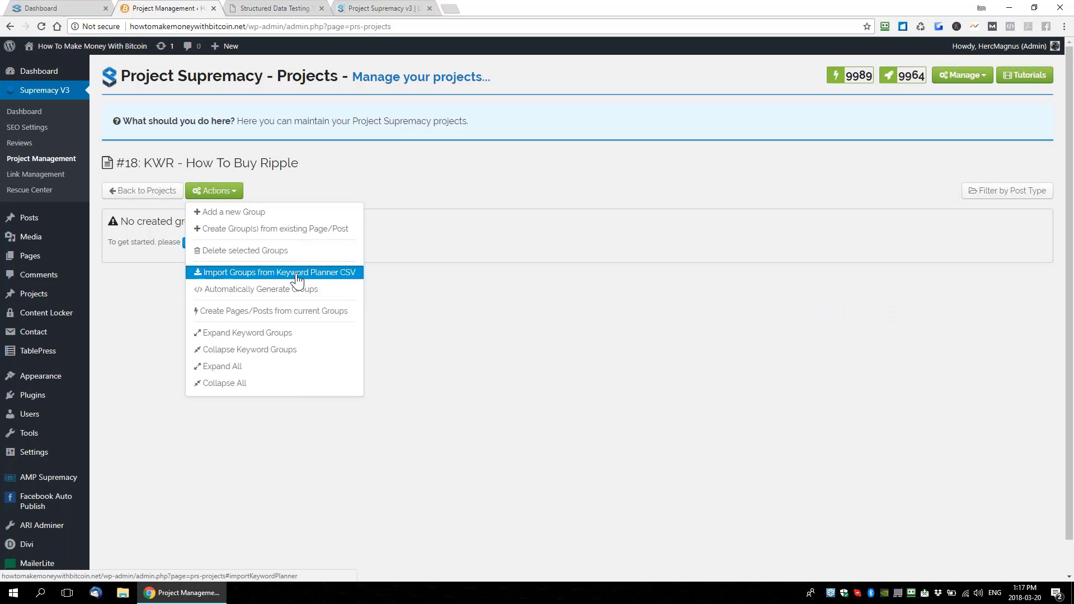
{"action": "left_click", "coordinate": [260, 289]}
{"action": "type", "text": "h"}
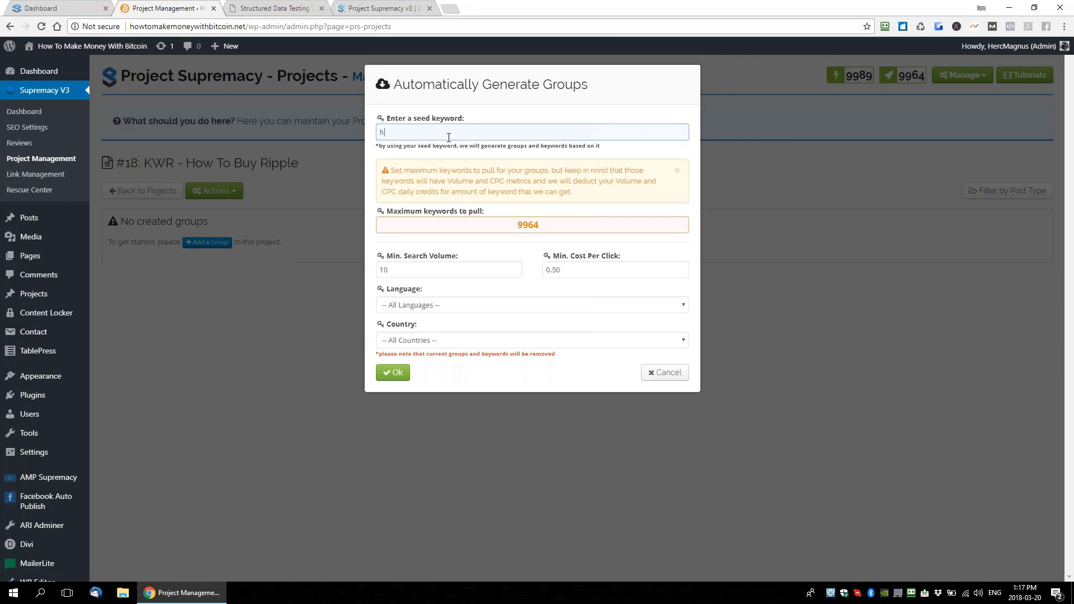
{"action": "type", "text": "ow to buy ripple"}
Set maximum keywords to 100, minimum search volume to 200 and minimum cost per click to 1, and generate the groups
{"action": "double_click", "coordinate": [563, 227]}
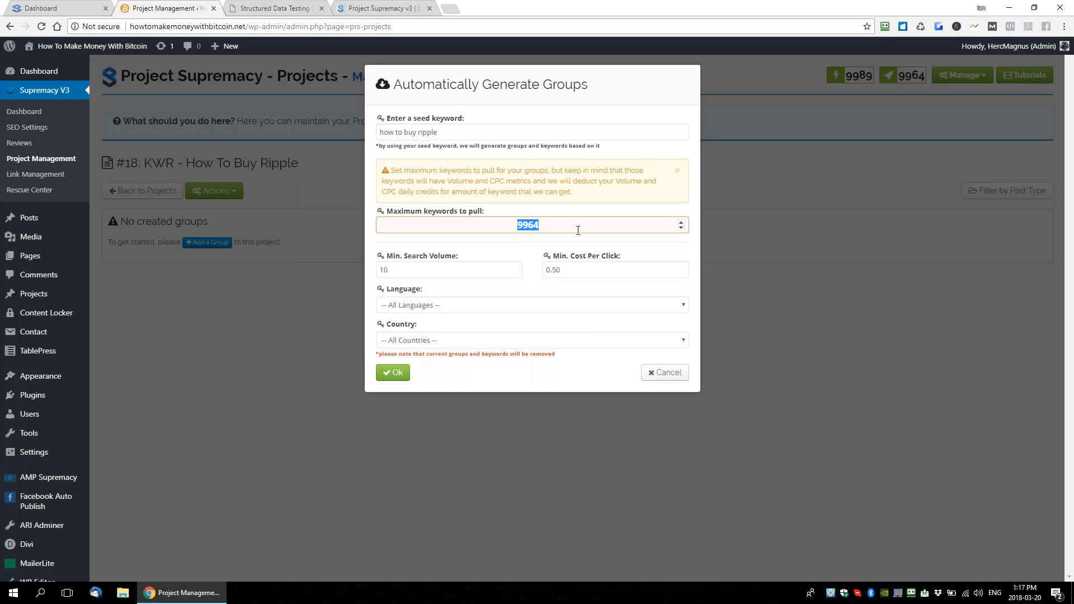
{"action": "type", "text": "100"}
{"action": "double_click", "coordinate": [391, 268]}
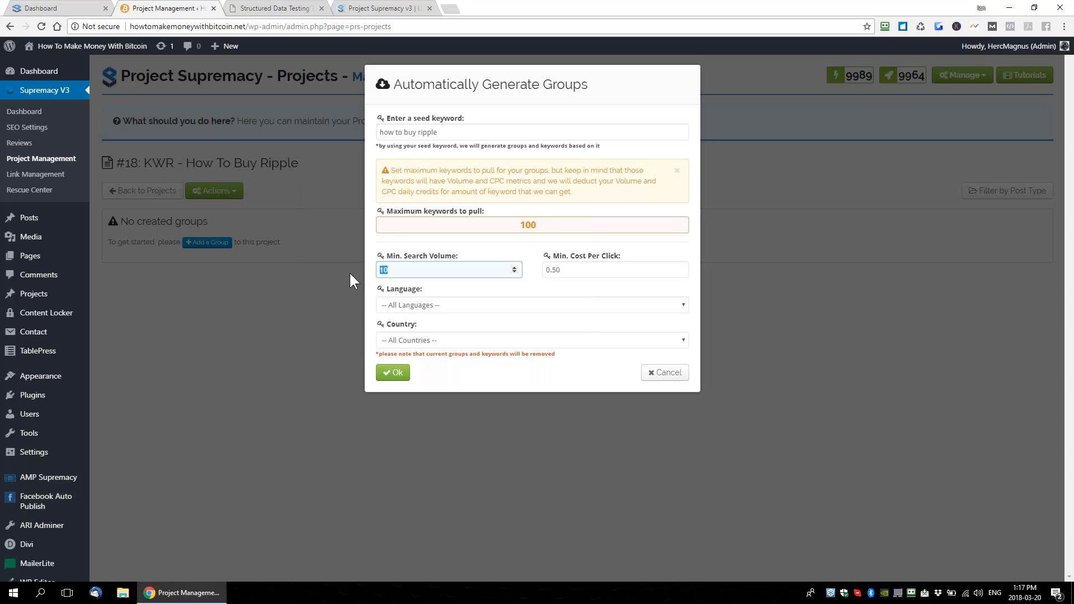
{"action": "type", "text": "200"}
{"action": "key", "text": "Tab"}
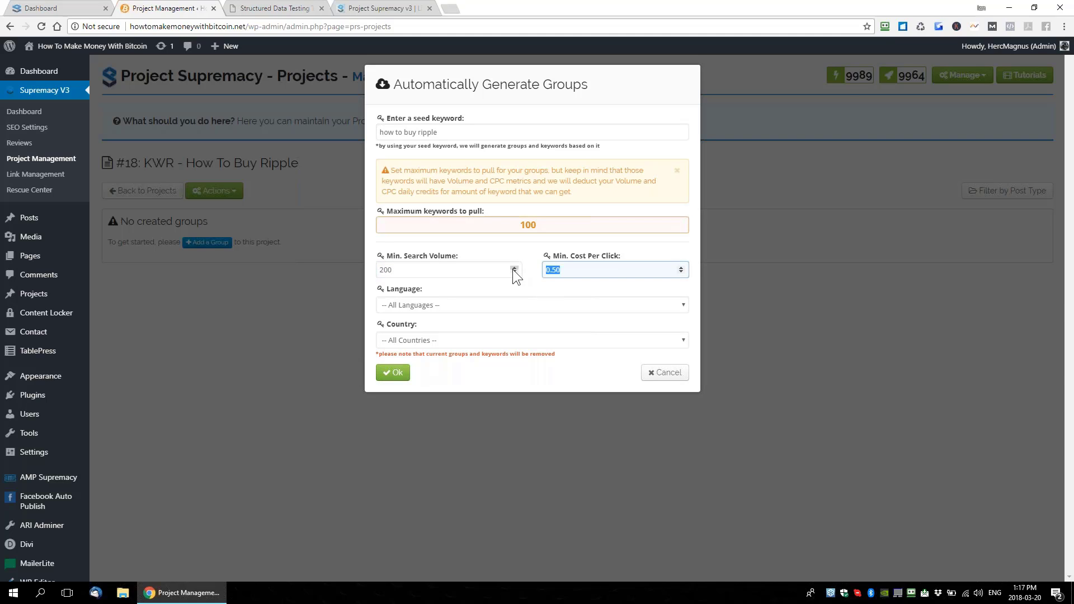
{"action": "type", "text": "1"}
{"action": "left_click", "coordinate": [385, 369]}
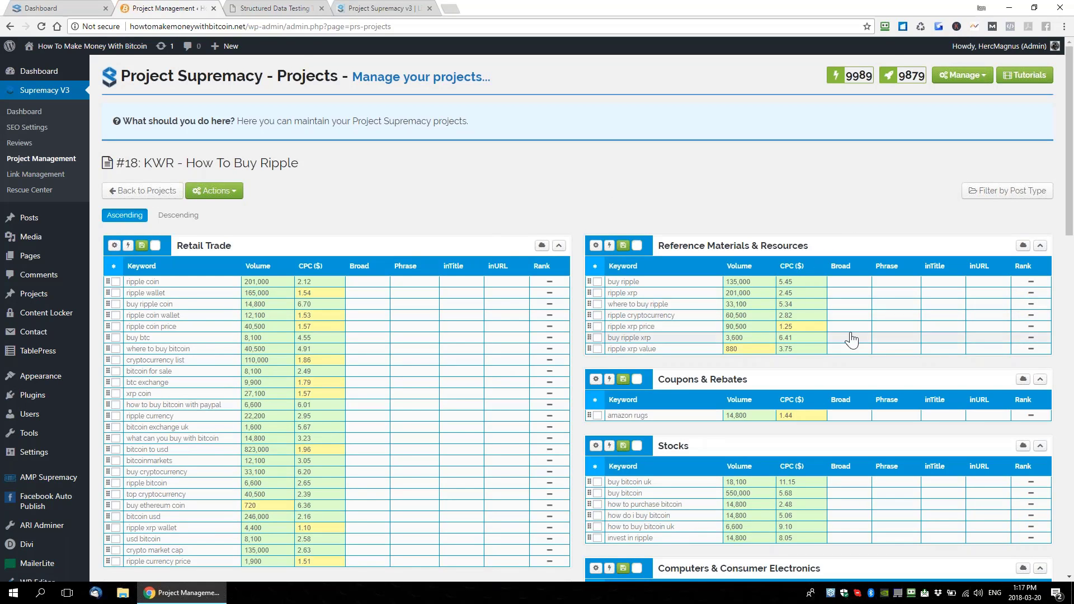
Show the word cloud of the "Reference Materials & Resources" group, highlight "ripple" in its keywords and look over the other groups
{"action": "scroll", "coordinate": [851, 339], "scroll_direction": "down", "scroll_amount": 1}
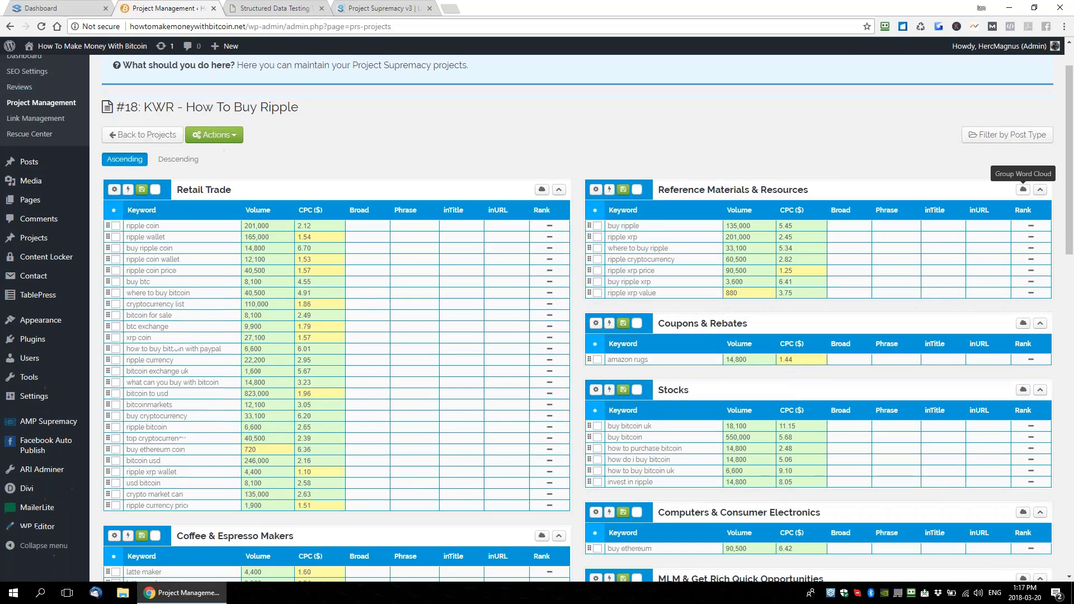
{"action": "left_click", "coordinate": [1024, 190]}
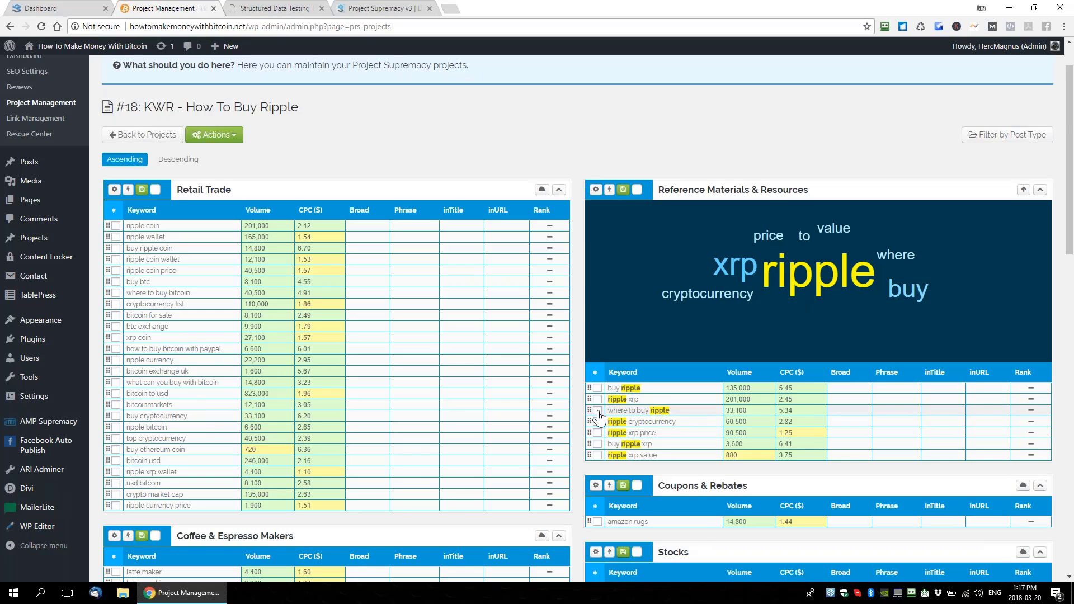
{"action": "left_click", "coordinate": [683, 416]}
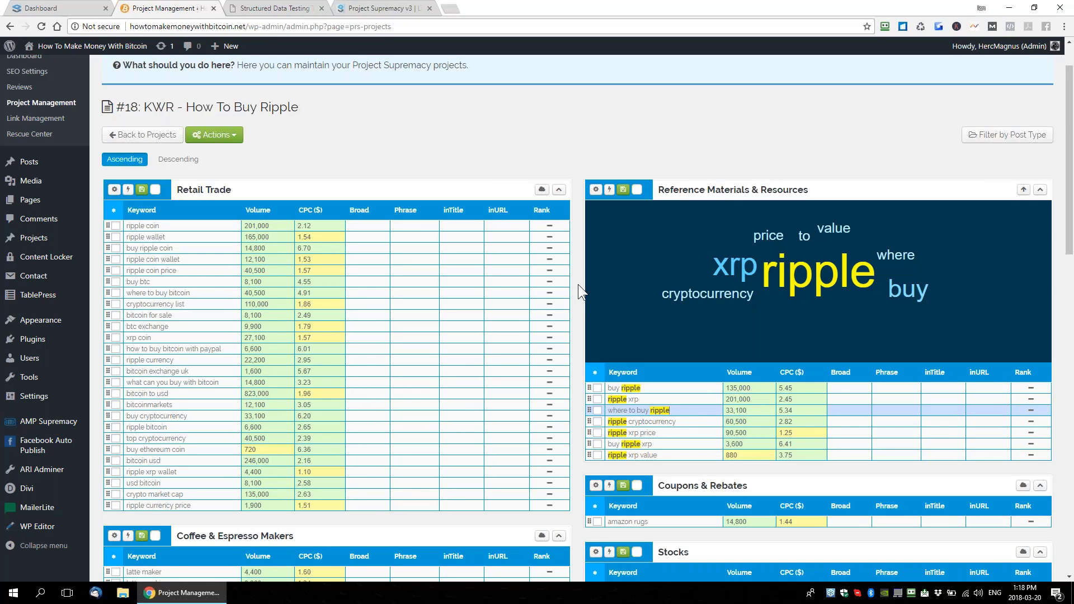
{"action": "scroll", "coordinate": [578, 285], "scroll_direction": "down", "scroll_amount": 4}
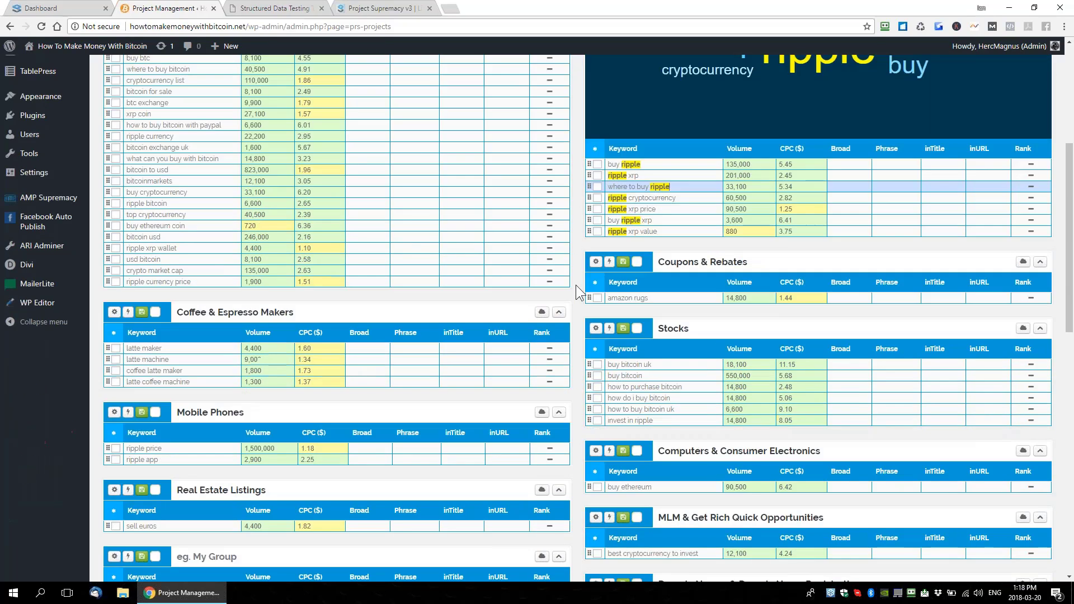
Rename the "Reference Materials & Resources" group as "RIPPLE KEYWORDS" and save it
{"action": "scroll", "coordinate": [576, 284], "scroll_direction": "up", "scroll_amount": 1}
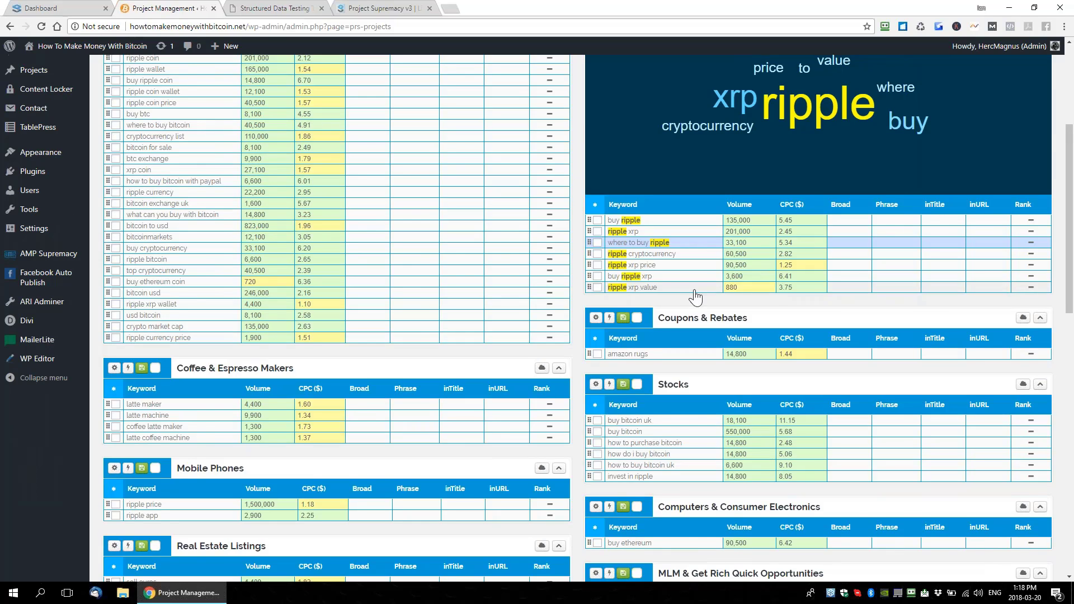
{"action": "scroll", "coordinate": [695, 297], "scroll_direction": "up", "scroll_amount": 2}
{"action": "left_click", "coordinate": [727, 133]}
{"action": "type", "text": "RIPPL"}
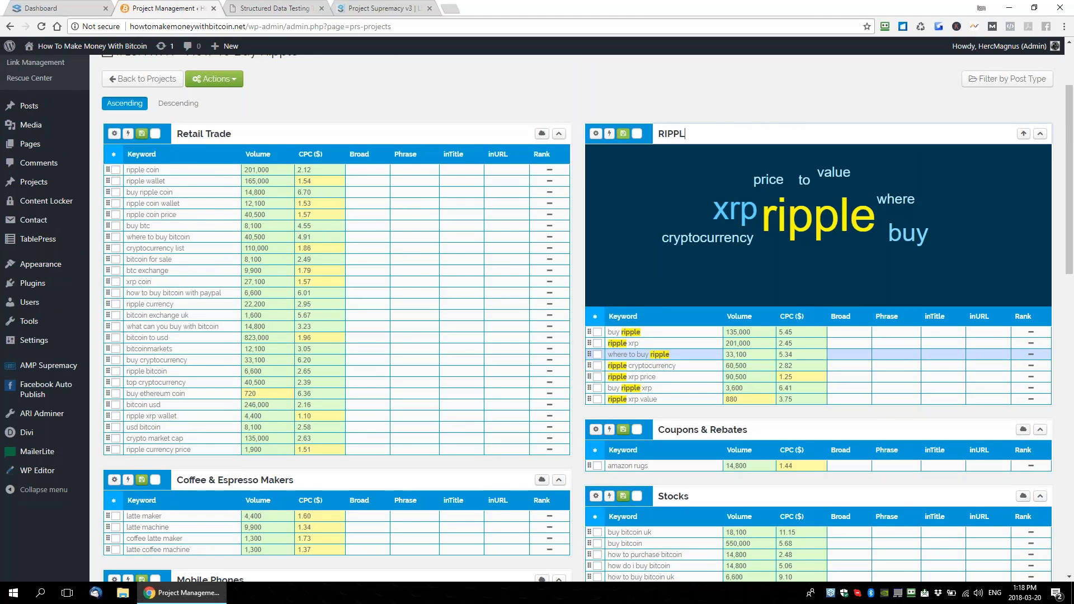
{"action": "type", "text": "E KEYWORDS"}
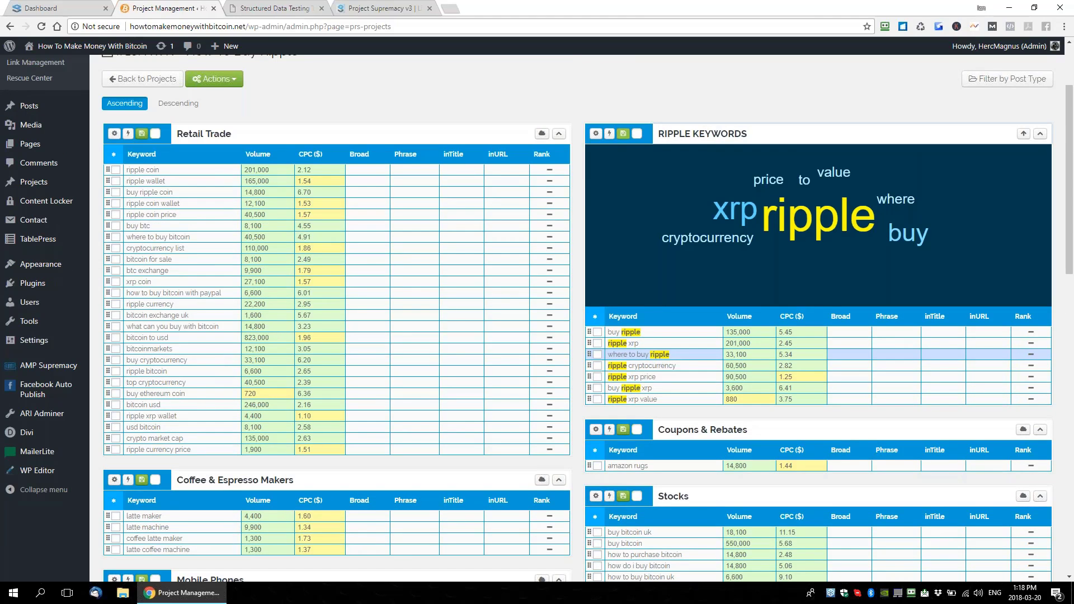
{"action": "key", "text": "Return"}
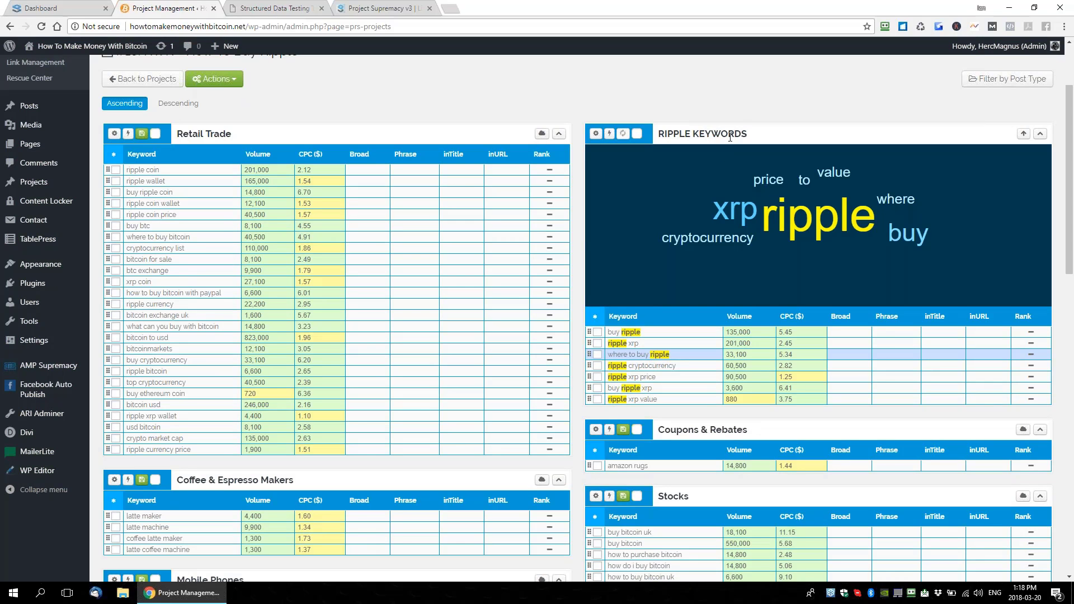
Briefly view the "RIPPLE KEYWORDS" group's SEO settings, then move the group to the "Site Audit" project
{"action": "left_click", "coordinate": [595, 133]}
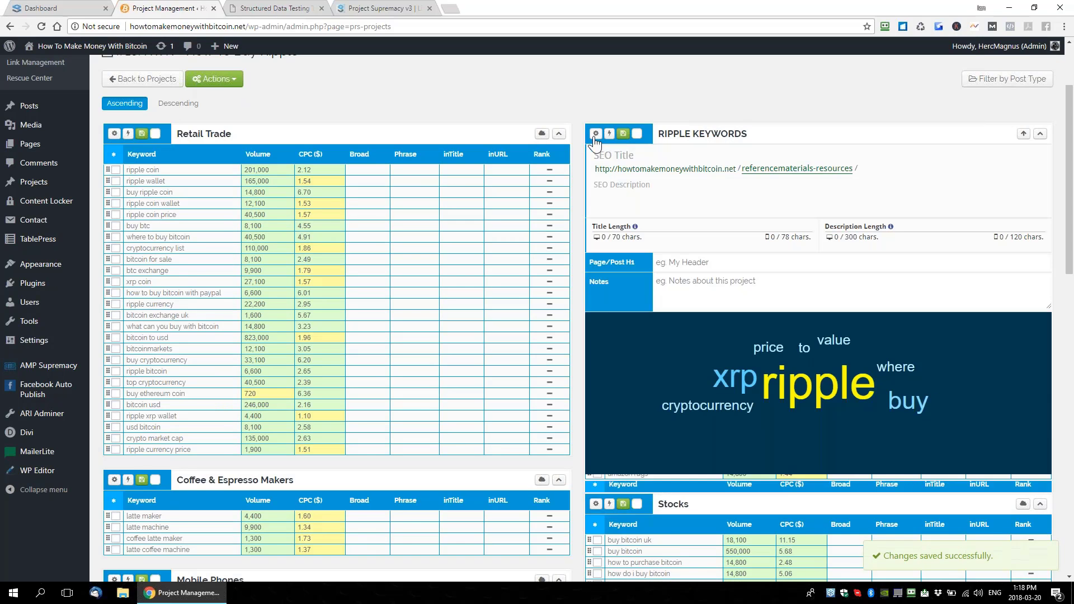
{"action": "left_click", "coordinate": [595, 133]}
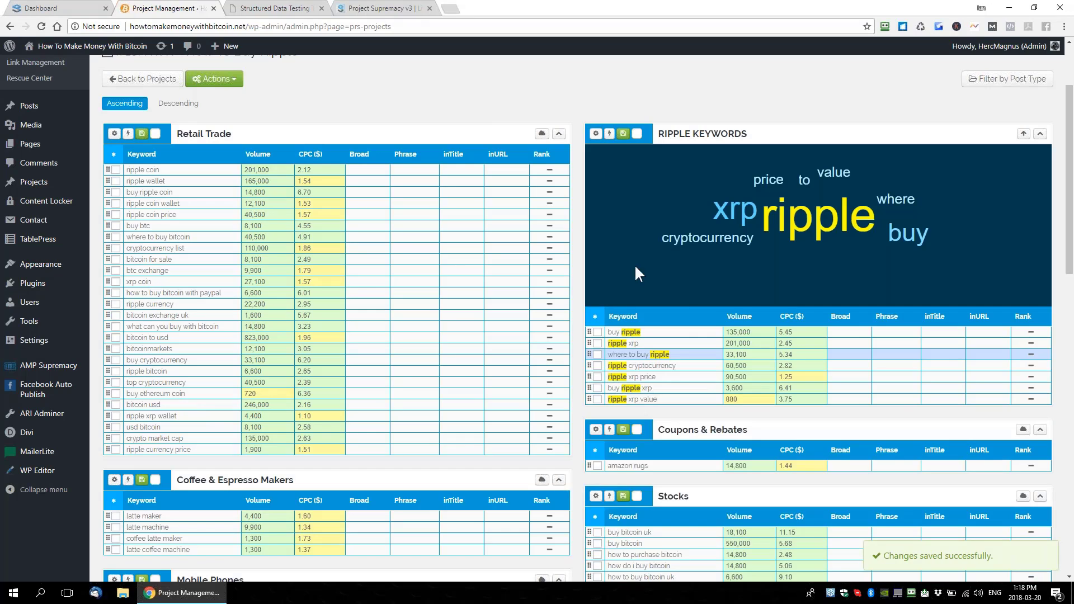
{"action": "left_click", "coordinate": [609, 133]}
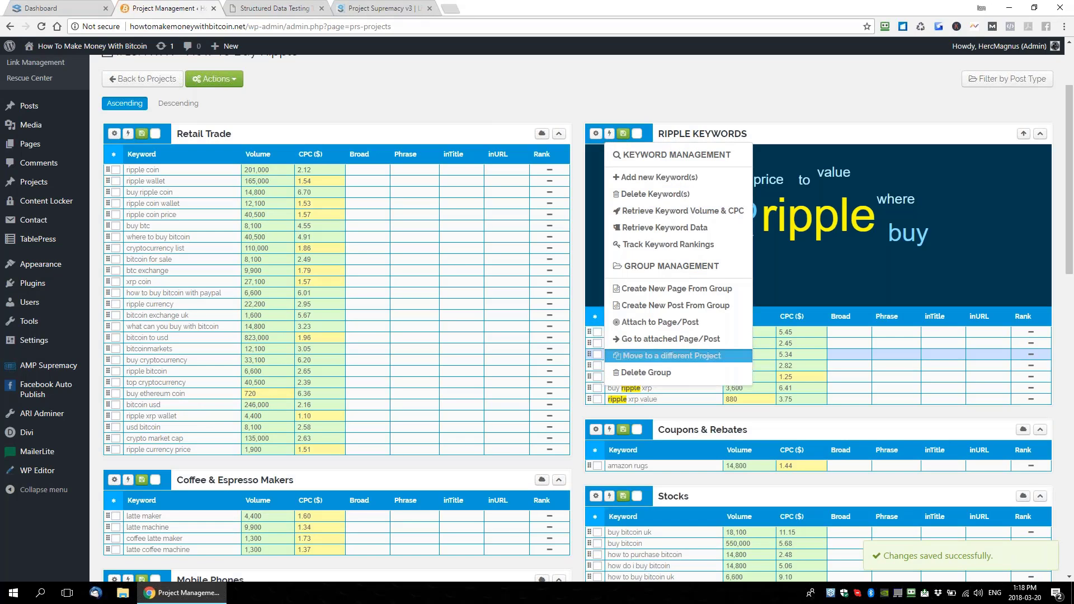
{"action": "left_click", "coordinate": [664, 361]}
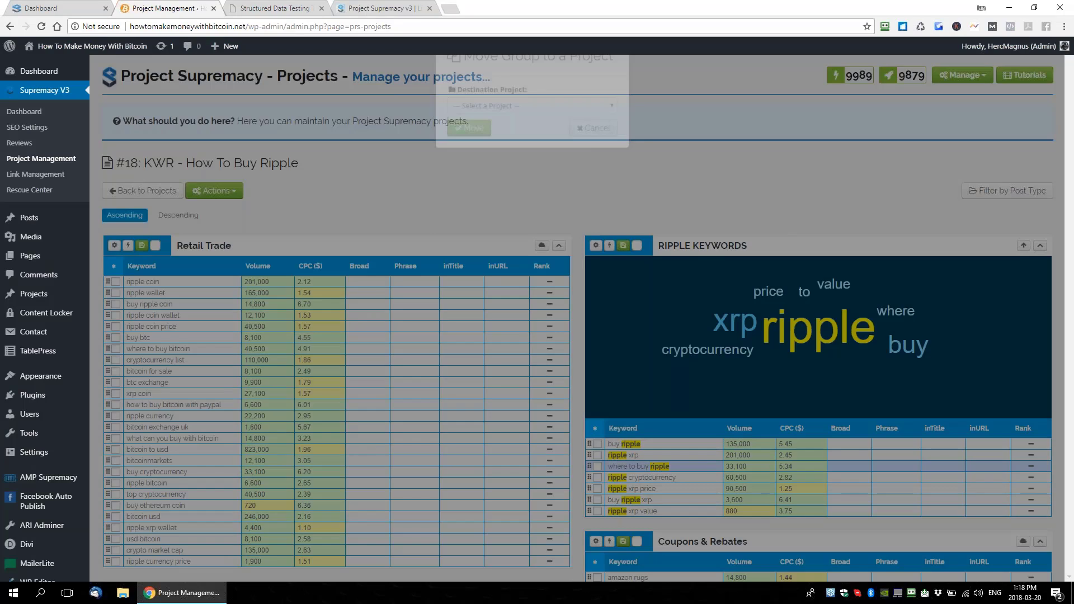
{"action": "left_click", "coordinate": [528, 134]}
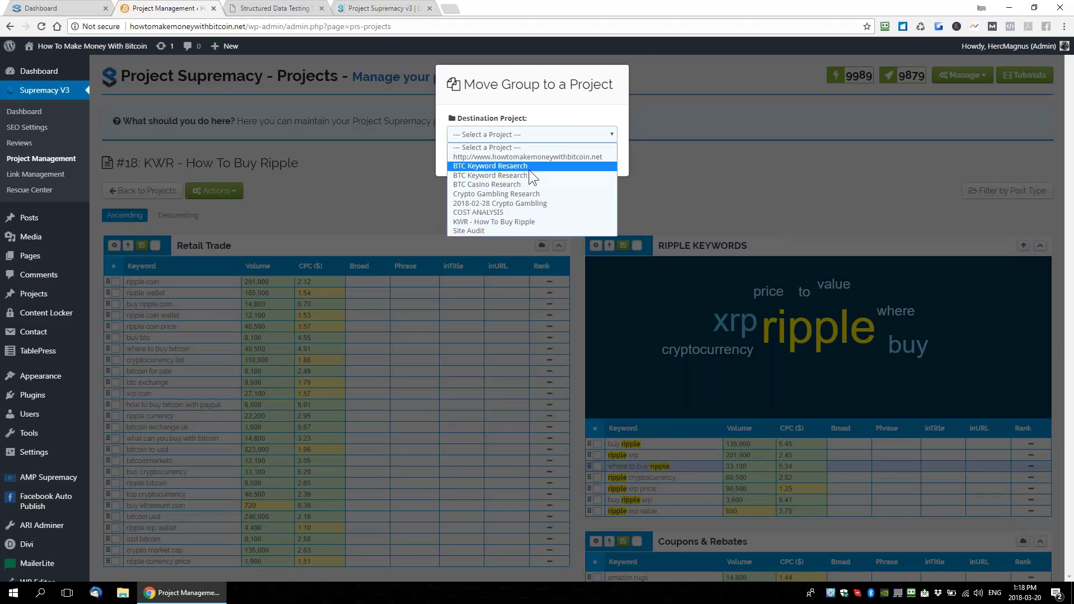
{"action": "left_click", "coordinate": [480, 229]}
{"action": "left_click", "coordinate": [476, 162]}
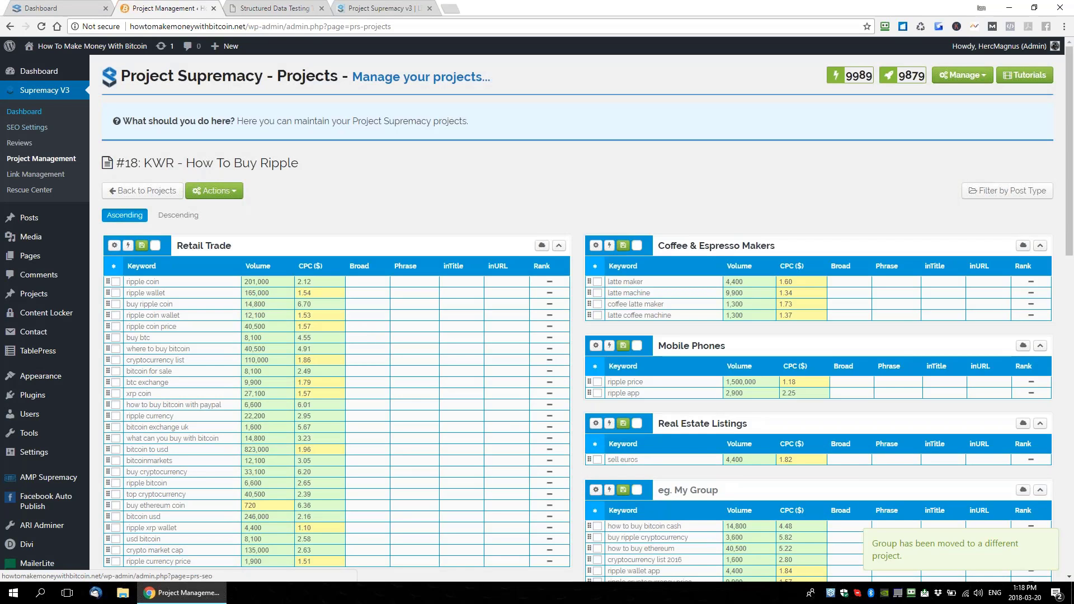
Load the "Site Audit" project from the project list and find "Ripple" among its groups
{"action": "left_click", "coordinate": [130, 191]}
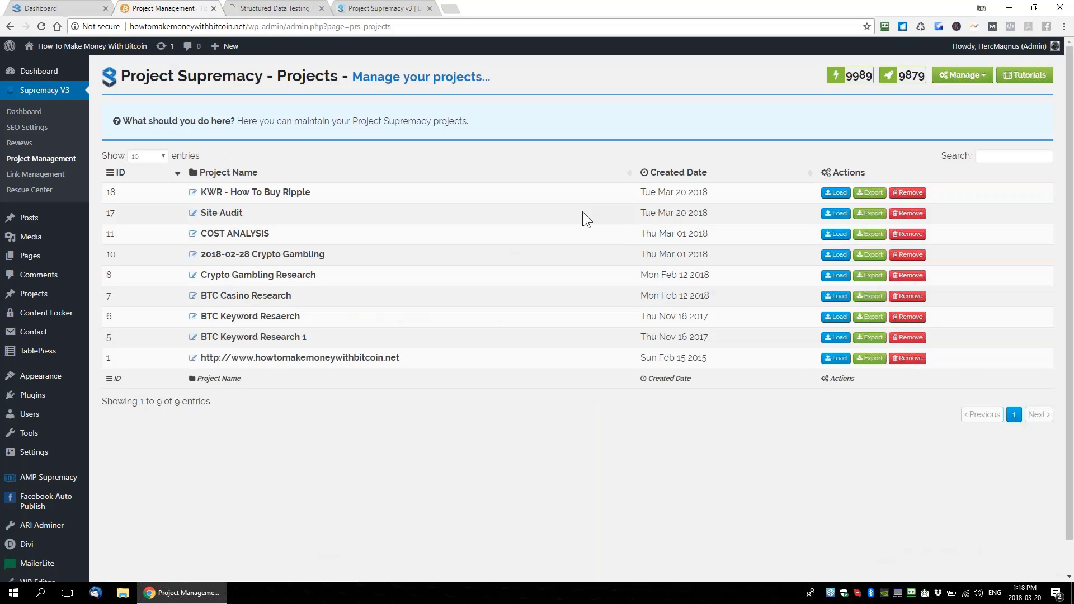
{"action": "left_click", "coordinate": [834, 217]}
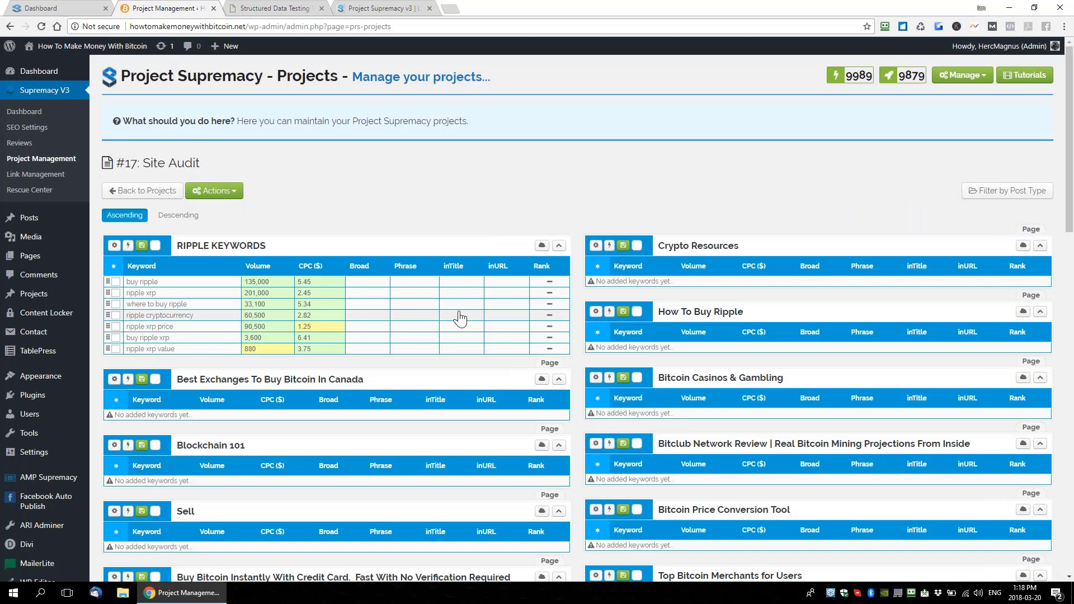
{"action": "scroll", "coordinate": [461, 318], "scroll_direction": "down", "scroll_amount": 1}
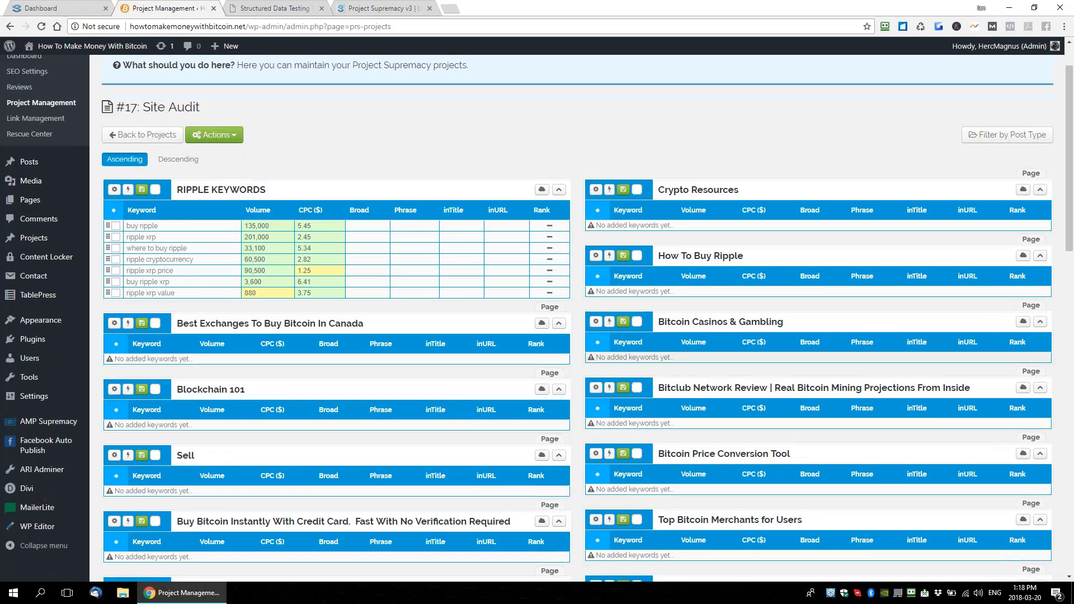
{"action": "scroll", "coordinate": [630, 378], "scroll_direction": "down", "scroll_amount": 1}
{"action": "scroll", "coordinate": [630, 378], "scroll_direction": "down", "scroll_amount": 3}
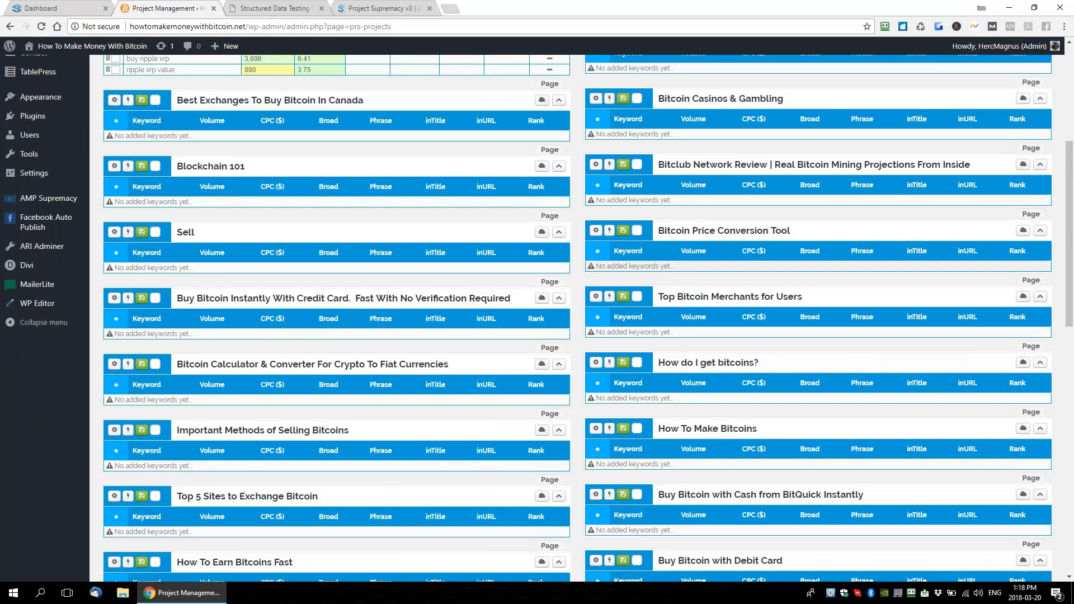
{"action": "scroll", "coordinate": [629, 385], "scroll_direction": "down", "scroll_amount": 2}
{"action": "key", "text": "ctrl+f"}
{"action": "type", "text": "Ripple"}
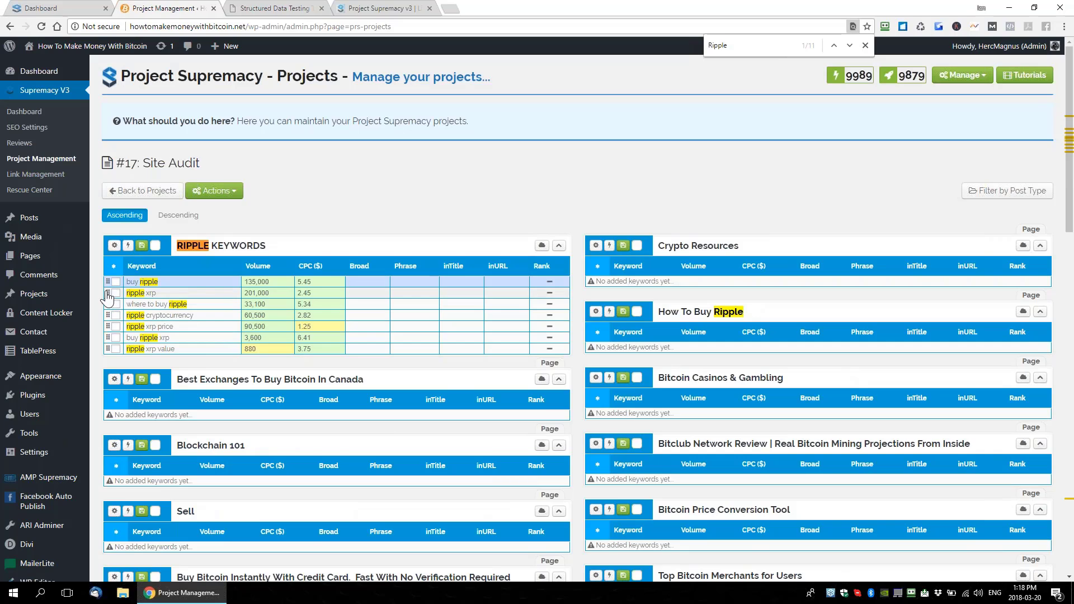
Select all keywords in the "RIPPLE KEYWORDS" group and move them into the "How To Buy Ripple" group
{"action": "left_click_drag", "start_coordinate": [108, 298], "coordinate": [110, 361]}
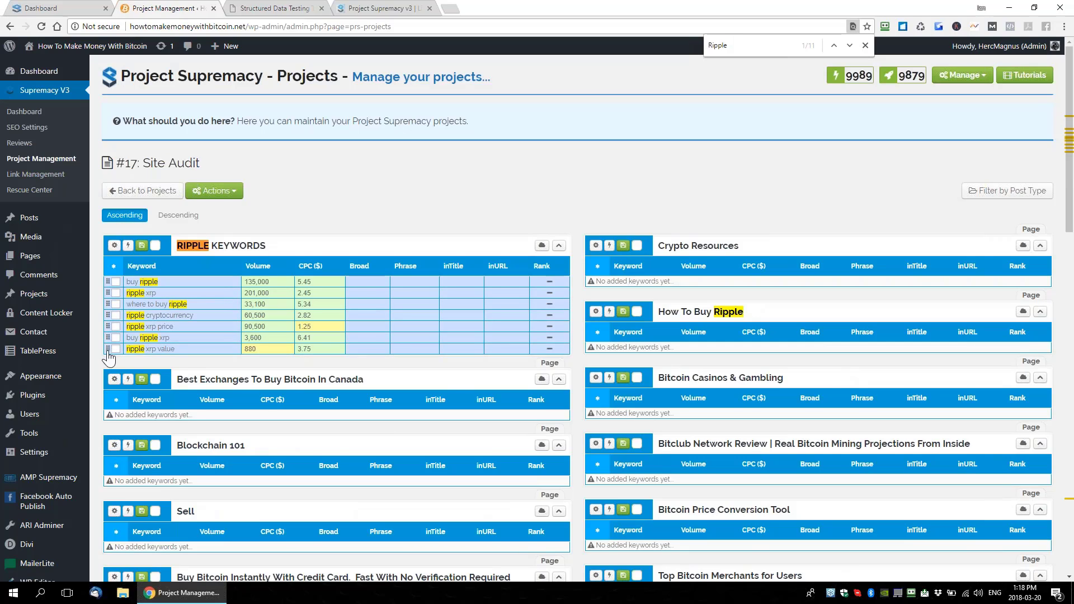
{"action": "left_click_drag", "start_coordinate": [109, 320], "coordinate": [641, 358]}
{"action": "left_click_drag", "start_coordinate": [642, 316], "coordinate": [645, 315]}
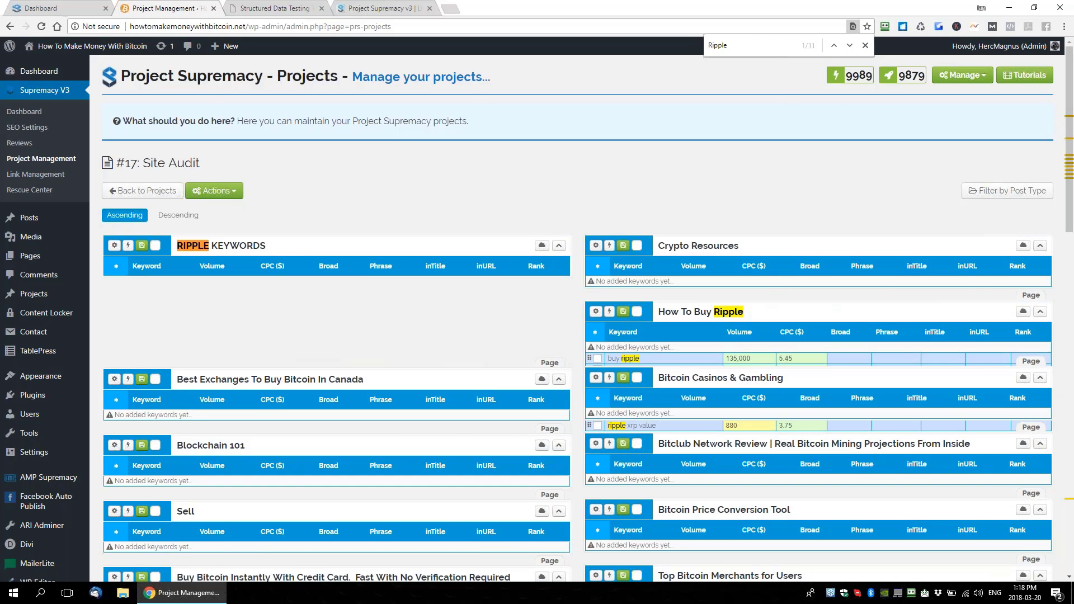
Delete the emptied "RIPPLE KEYWORDS" group from the "Site Audit" project
{"action": "left_click", "coordinate": [114, 246]}
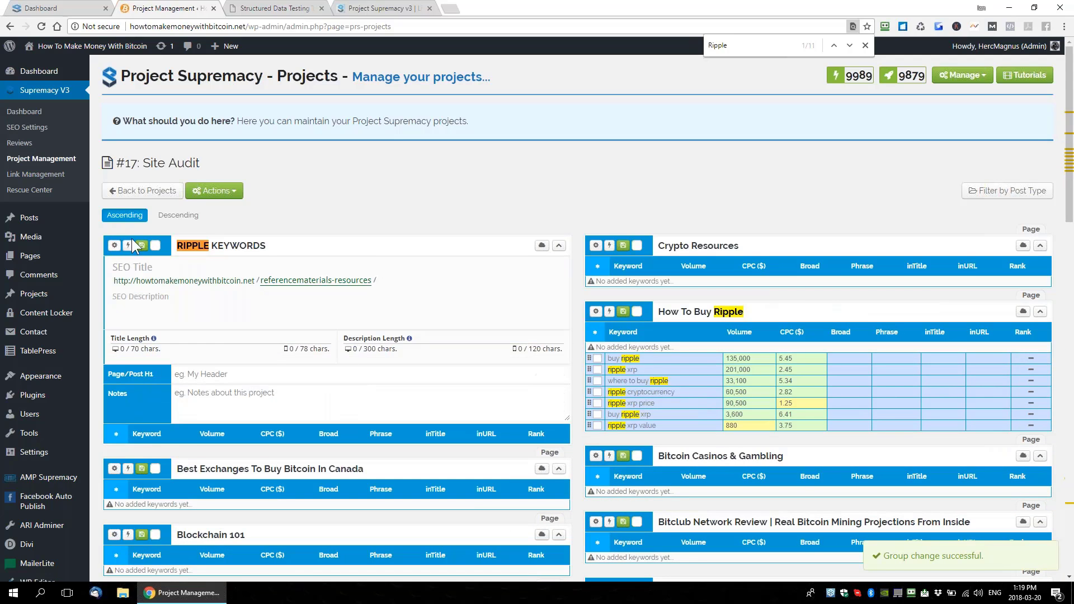
{"action": "left_click", "coordinate": [143, 247]}
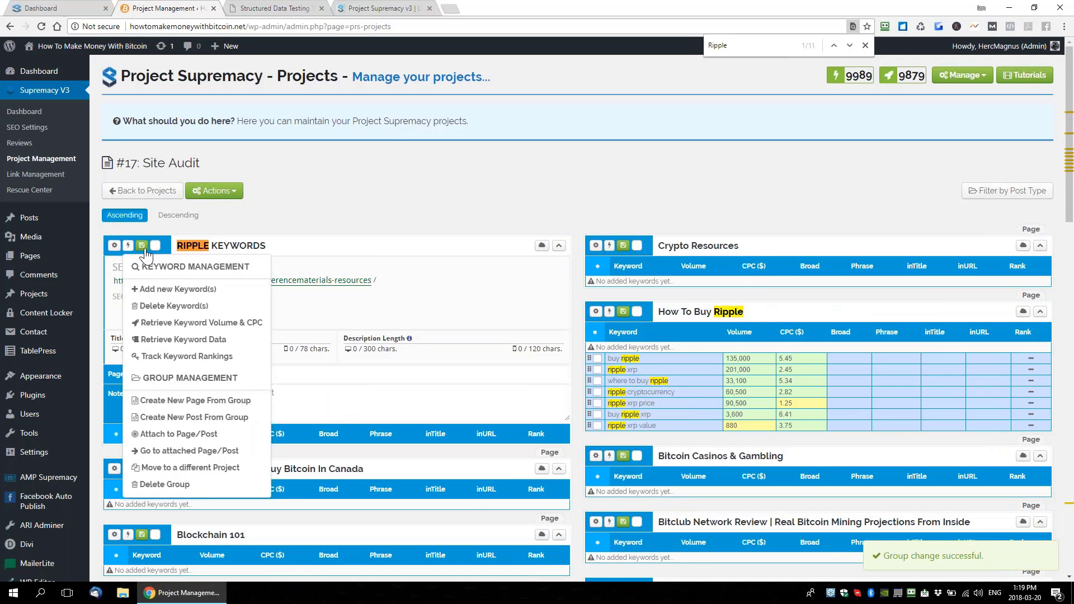
{"action": "left_click", "coordinate": [163, 486]}
{"action": "key", "text": "Return"}
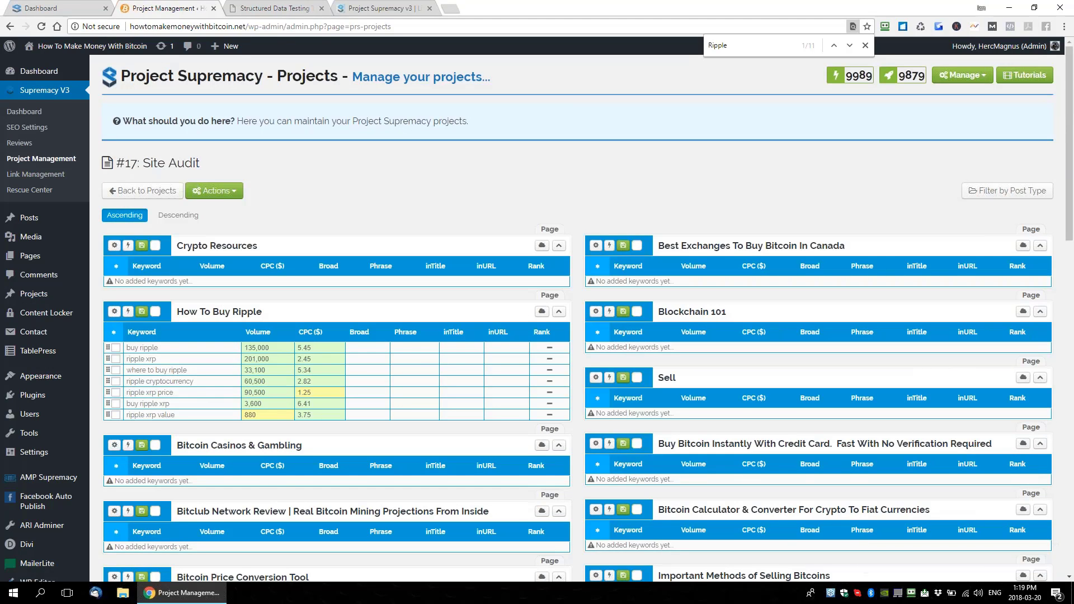
Show the "How To Buy Ripple" group's SEO settings and retrieve keyword data for all of its keywords
{"action": "left_click", "coordinate": [114, 311]}
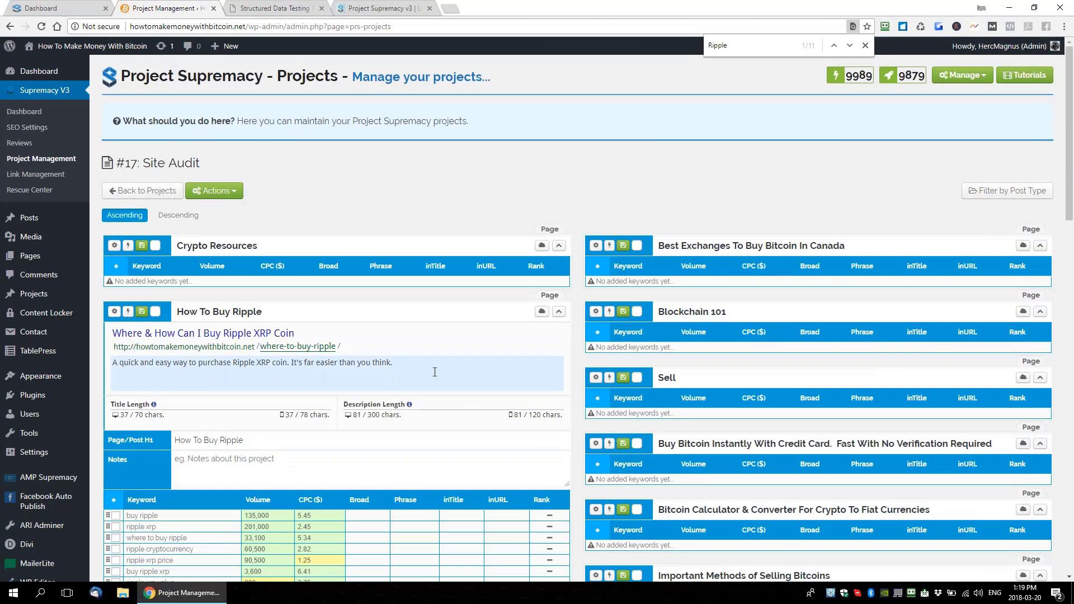
{"action": "scroll", "coordinate": [437, 372], "scroll_direction": "down", "scroll_amount": 1}
{"action": "scroll", "coordinate": [438, 372], "scroll_direction": "down", "scroll_amount": 1}
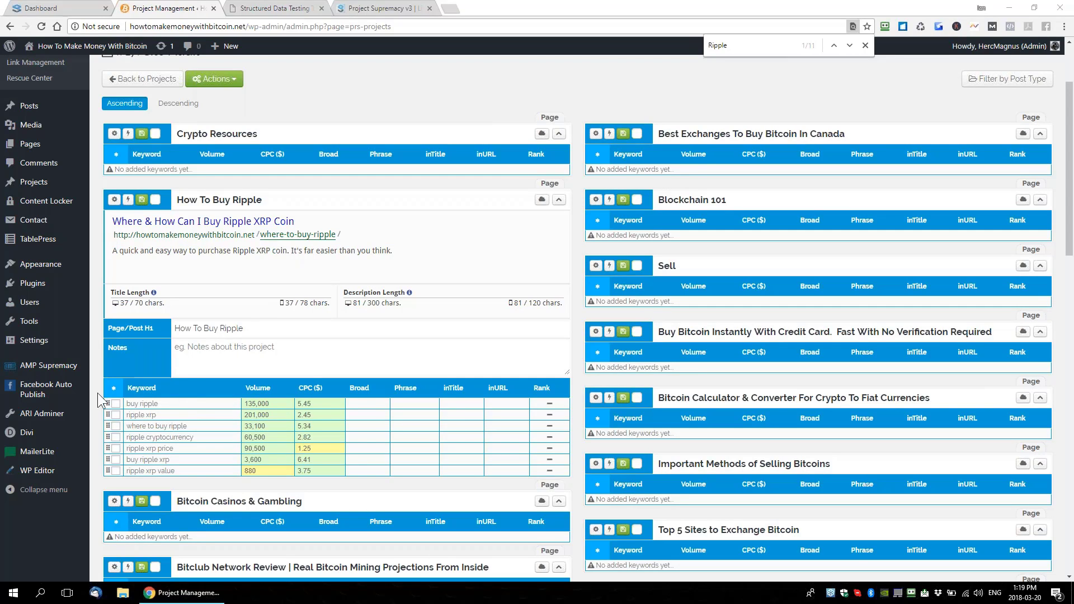
{"action": "left_click", "coordinate": [113, 387]}
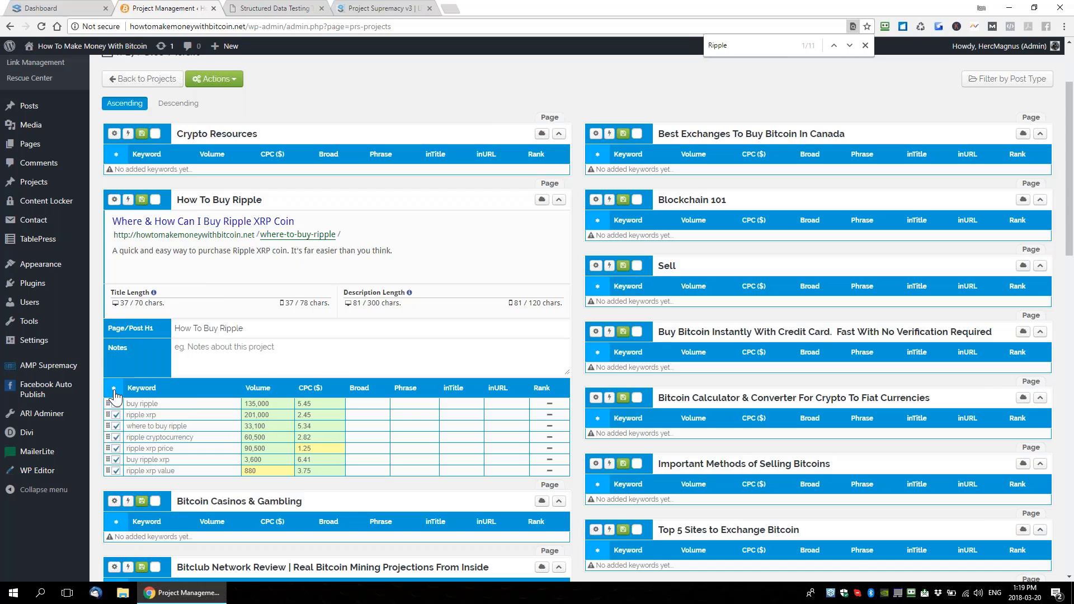
{"action": "left_click", "coordinate": [128, 200]}
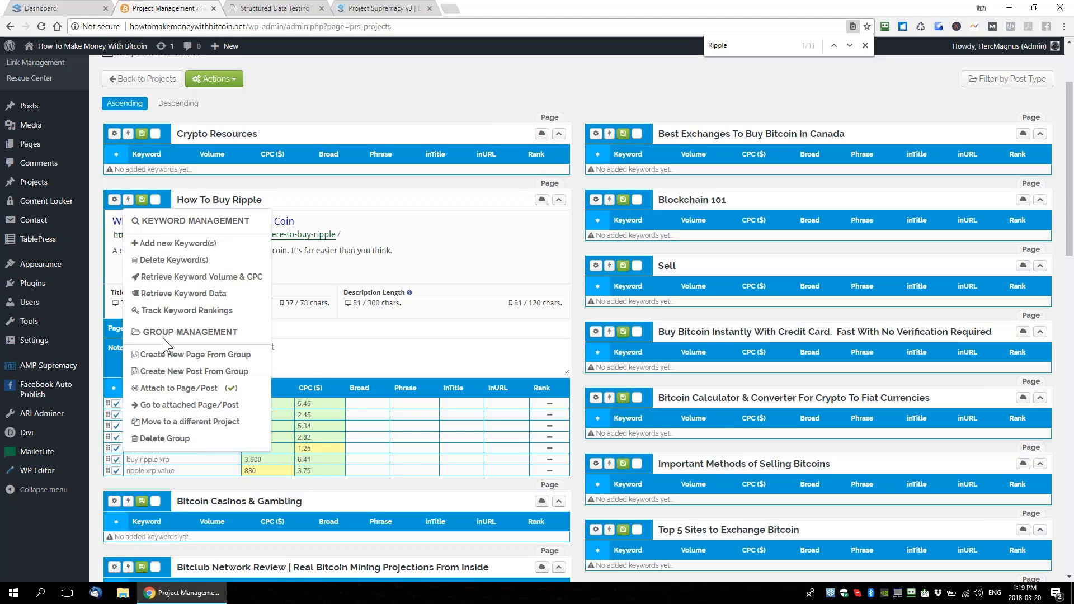
{"action": "left_click", "coordinate": [175, 295]}
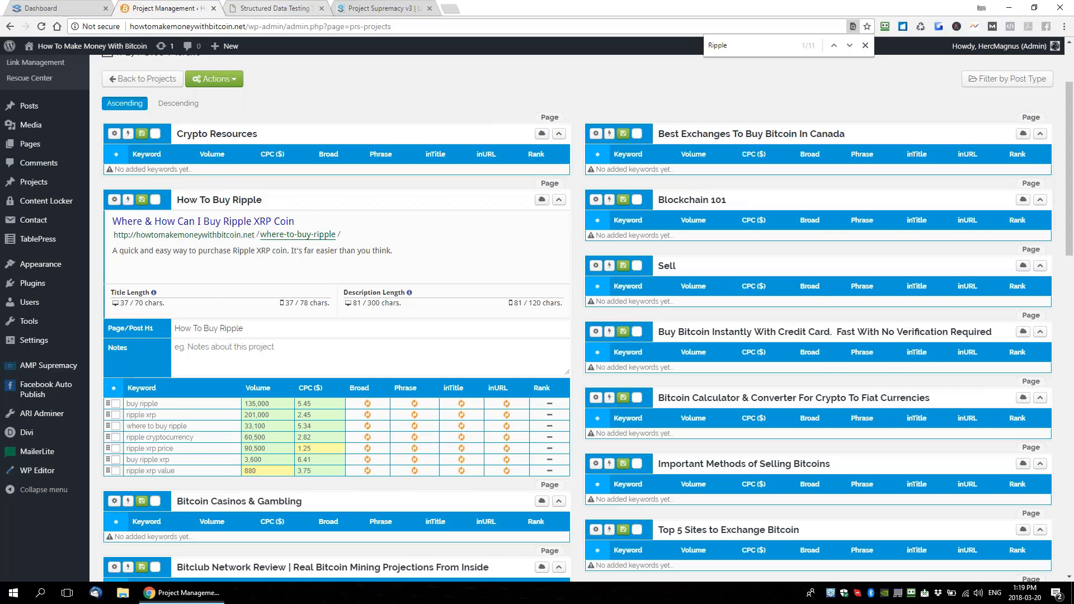
View the Structured Data Testing Tool page, then return to the "Site Audit" project to examine the retrieved "How To Buy Ripple" keyword data
{"action": "left_click", "coordinate": [285, 9]}
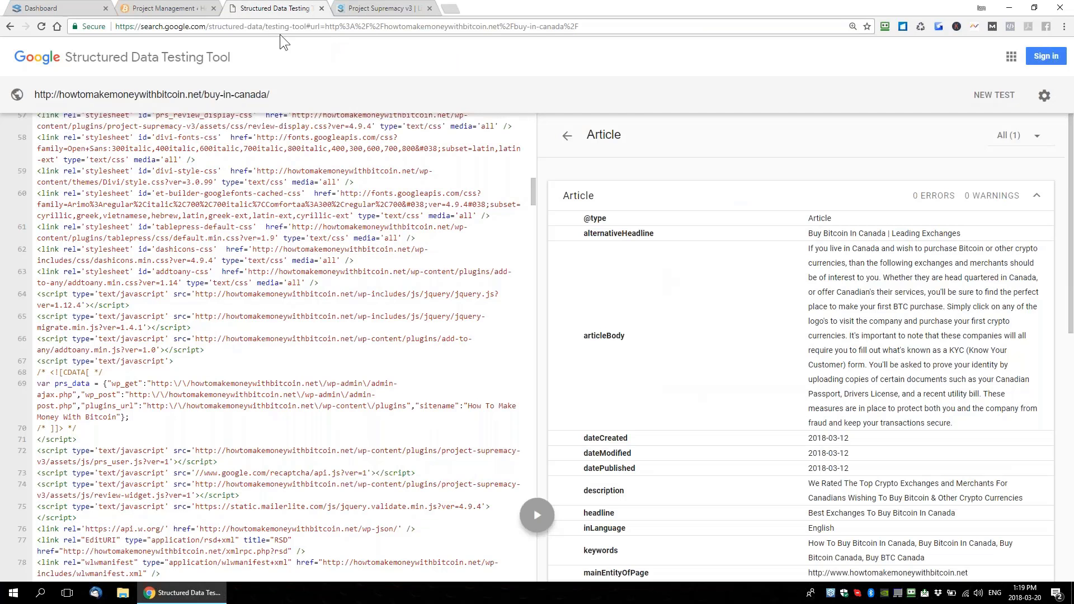
{"action": "left_click_drag", "start_coordinate": [307, 26], "coordinate": [114, 26]}
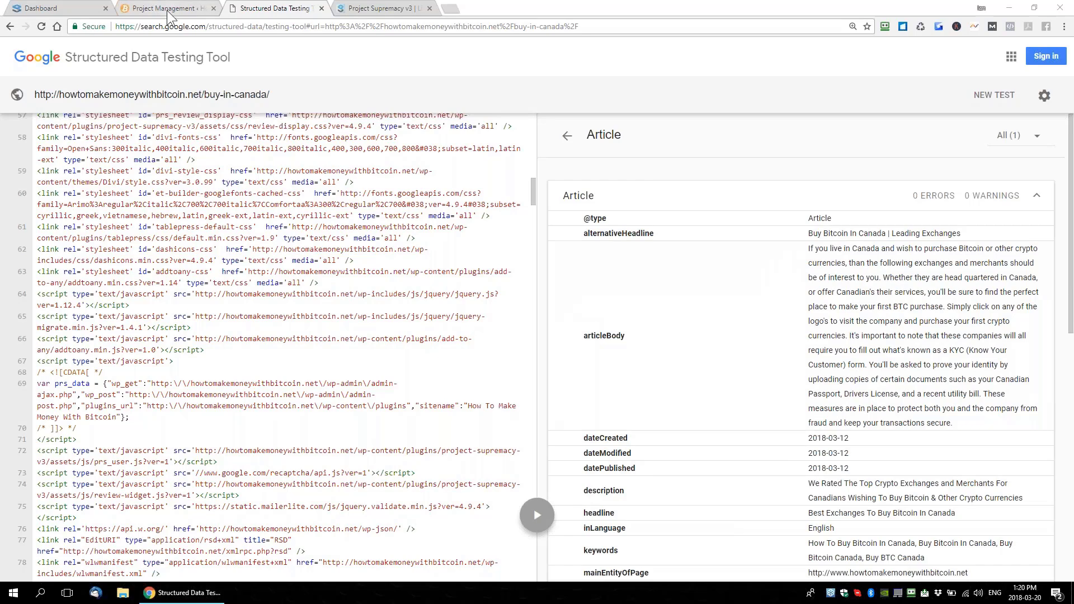
{"action": "left_click", "coordinate": [167, 9]}
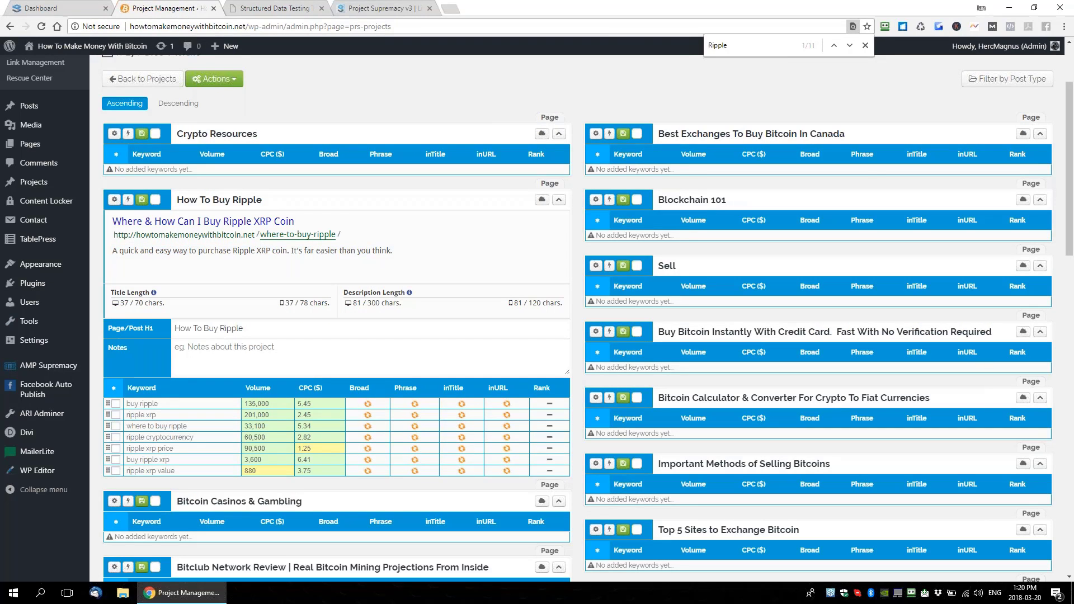
{"action": "left_click", "coordinate": [147, 81]}
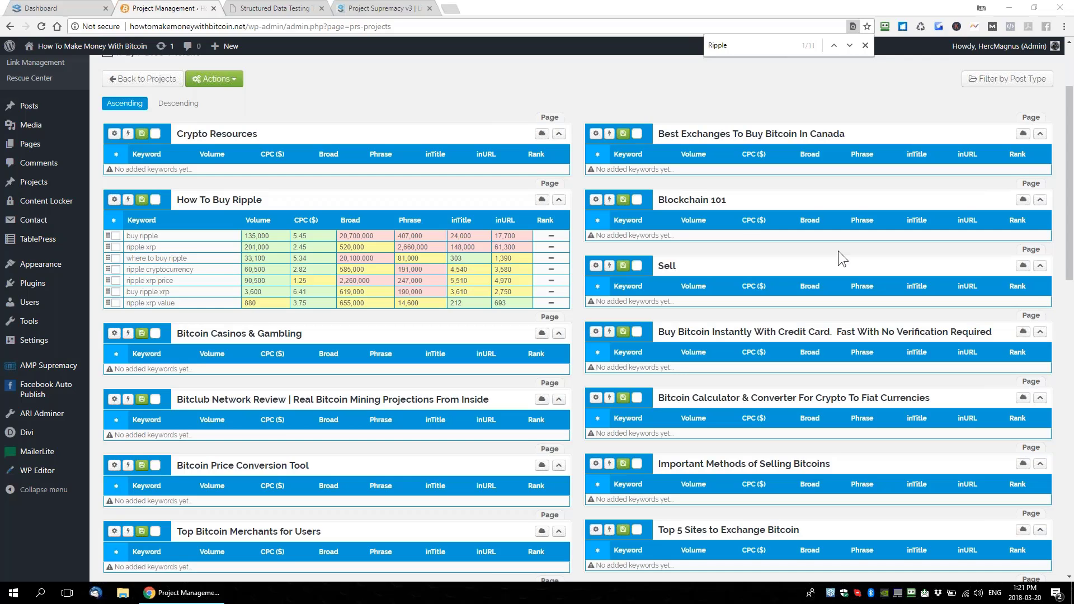
{"action": "left_click", "coordinate": [865, 46]}
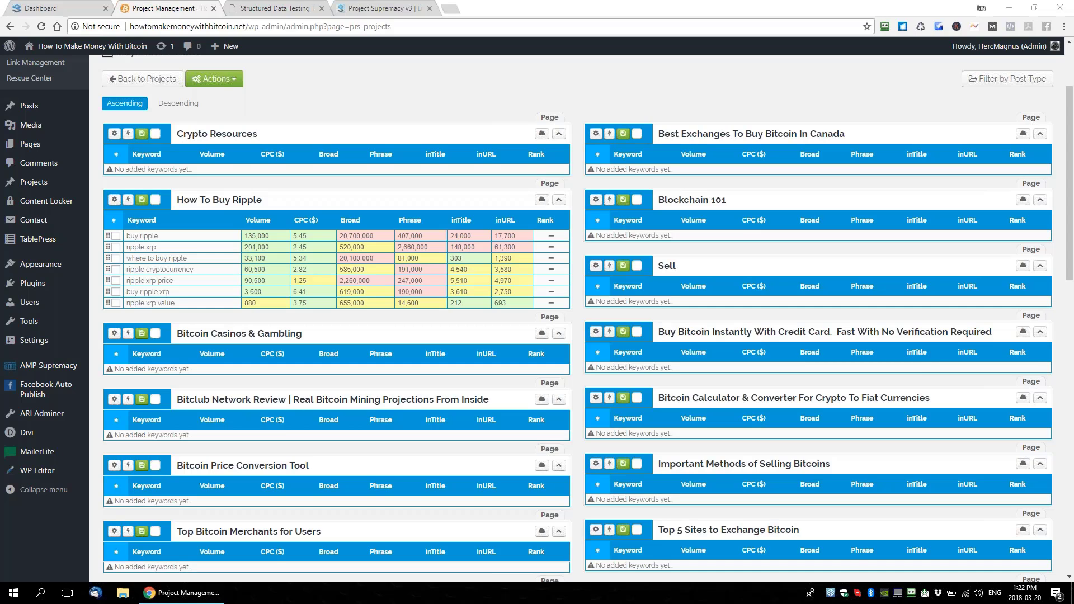
Switch to the Project Supremacy dashboard's schema editor and expand the saved "CDN BTC XChanges" article schema of howtomakemoneywithbitcoin.net
{"action": "left_click", "coordinate": [63, 9]}
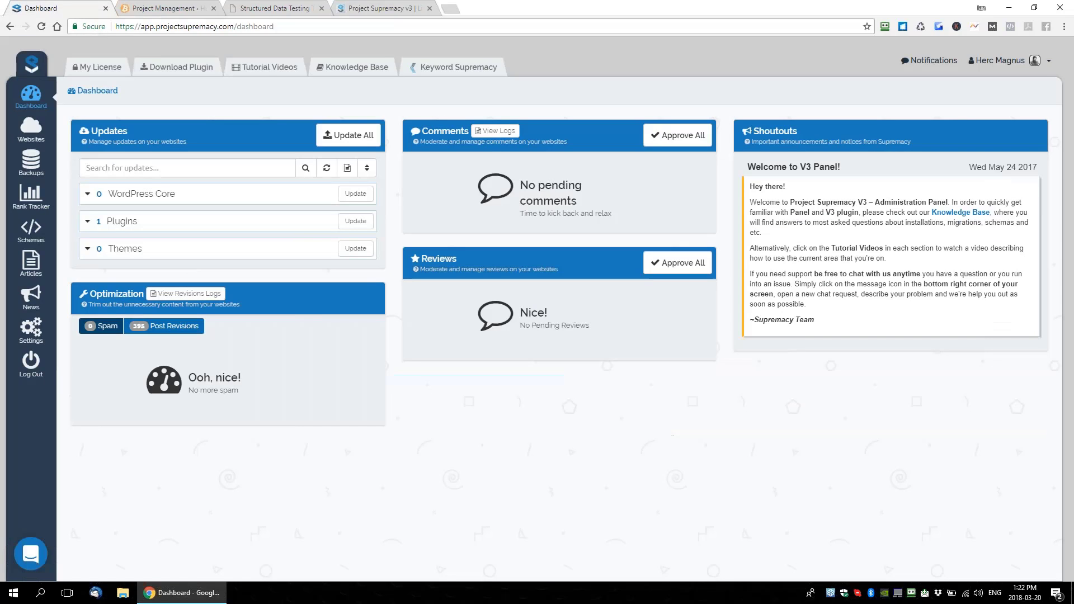
{"action": "left_click", "coordinate": [31, 229]}
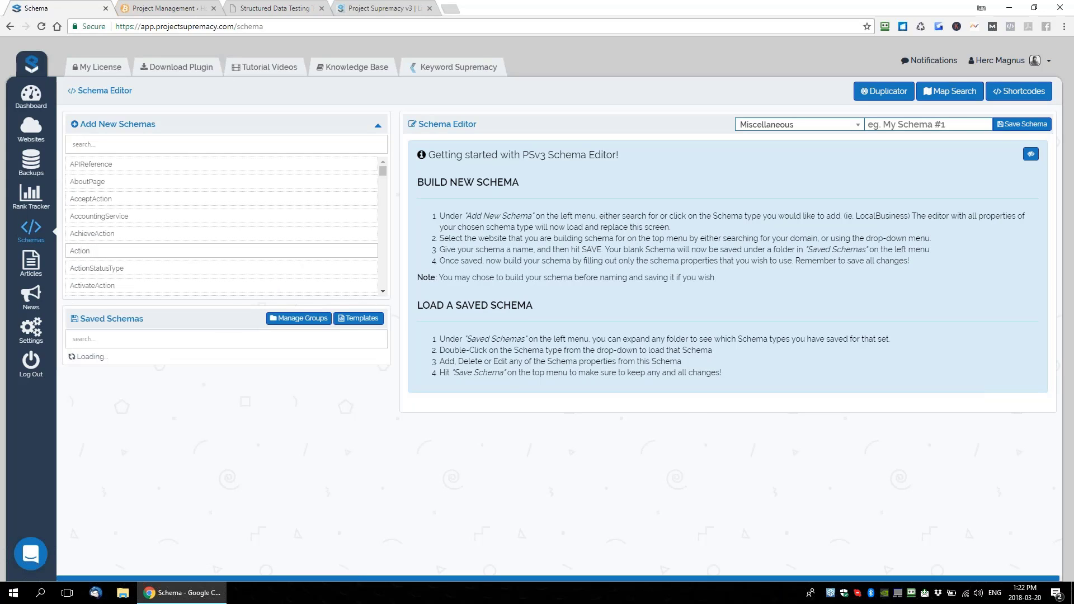
{"action": "scroll", "coordinate": [304, 400], "scroll_direction": "down", "scroll_amount": 1}
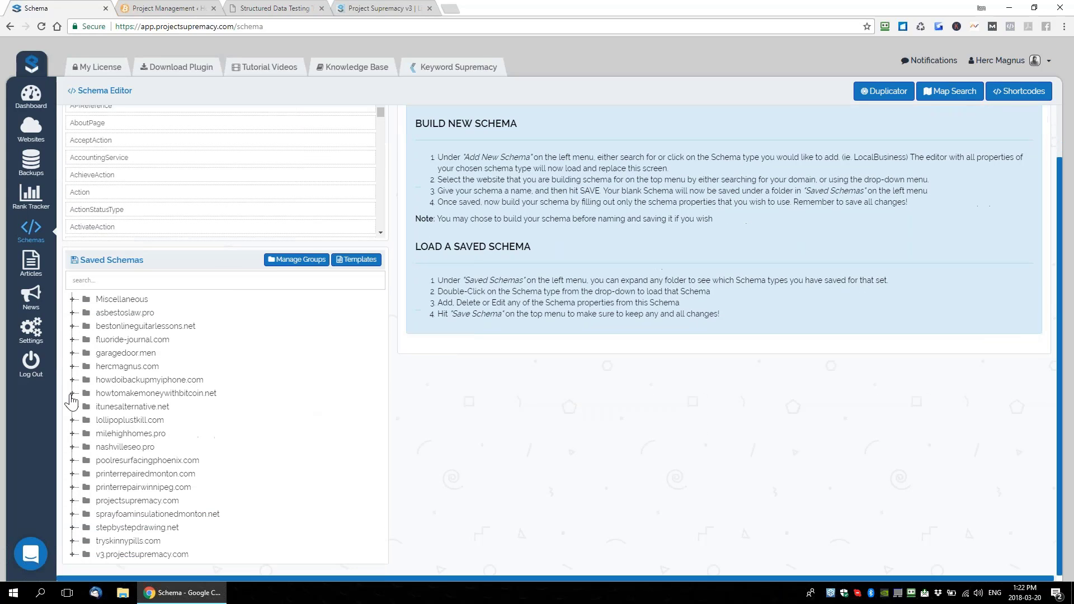
{"action": "left_click", "coordinate": [73, 392]}
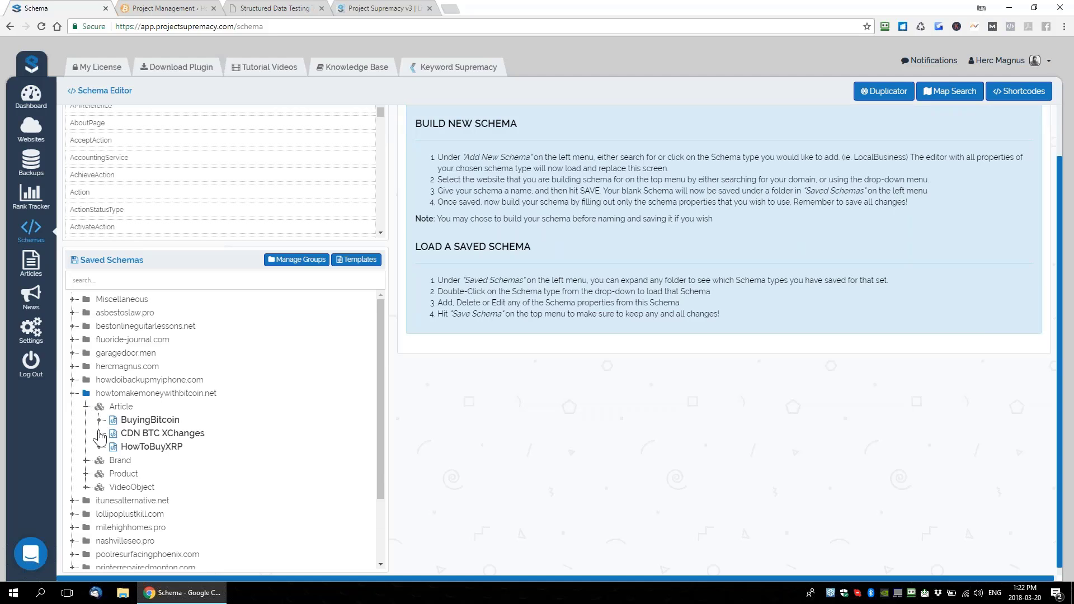
{"action": "left_click", "coordinate": [99, 434]}
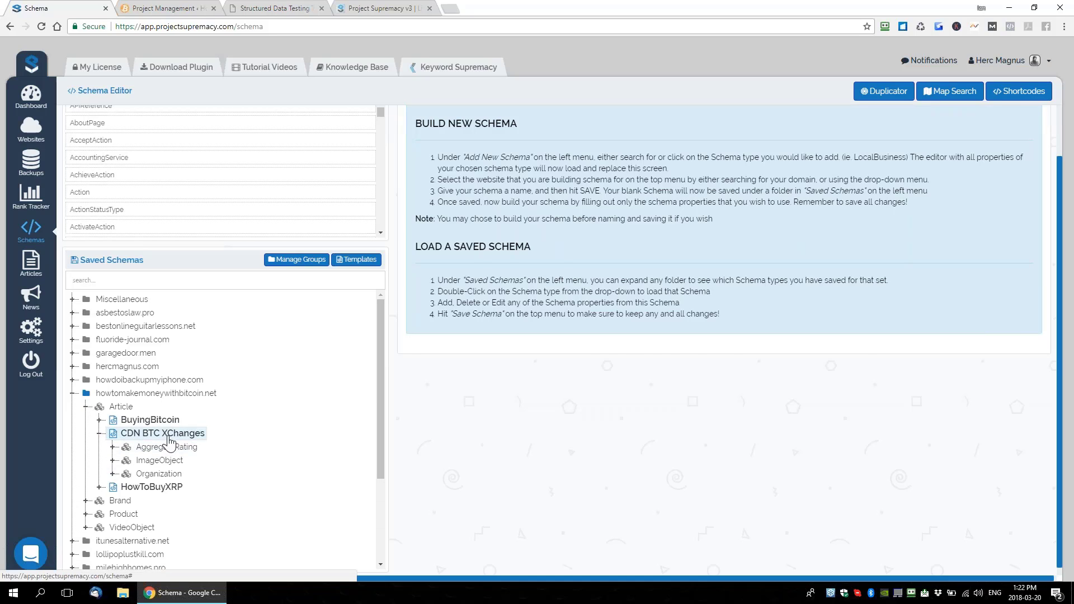
Load the saved "CDN BTC XChanges" article schema into the editor and show only its filled-in properties
{"action": "double_click", "coordinate": [163, 434]}
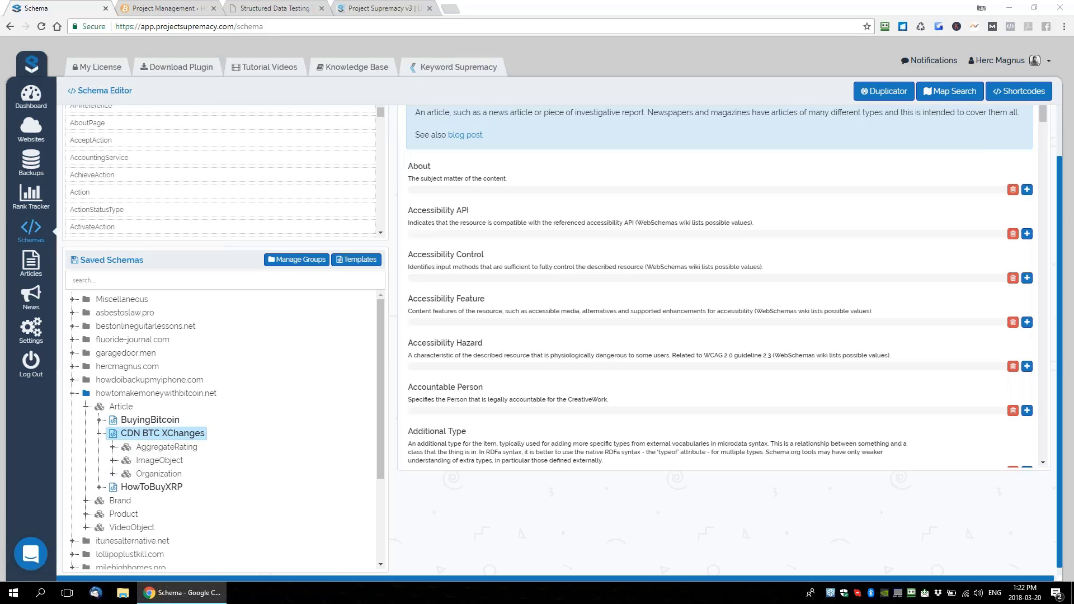
{"action": "scroll", "coordinate": [570, 313], "scroll_direction": "up", "scroll_amount": 1}
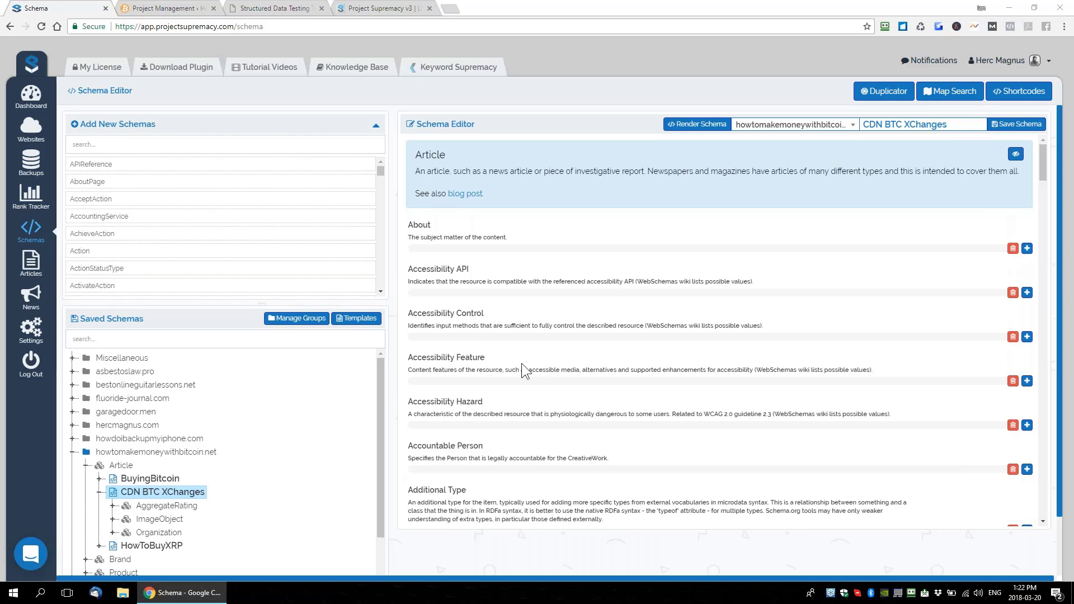
{"action": "scroll", "coordinate": [274, 435], "scroll_direction": "down", "scroll_amount": 1}
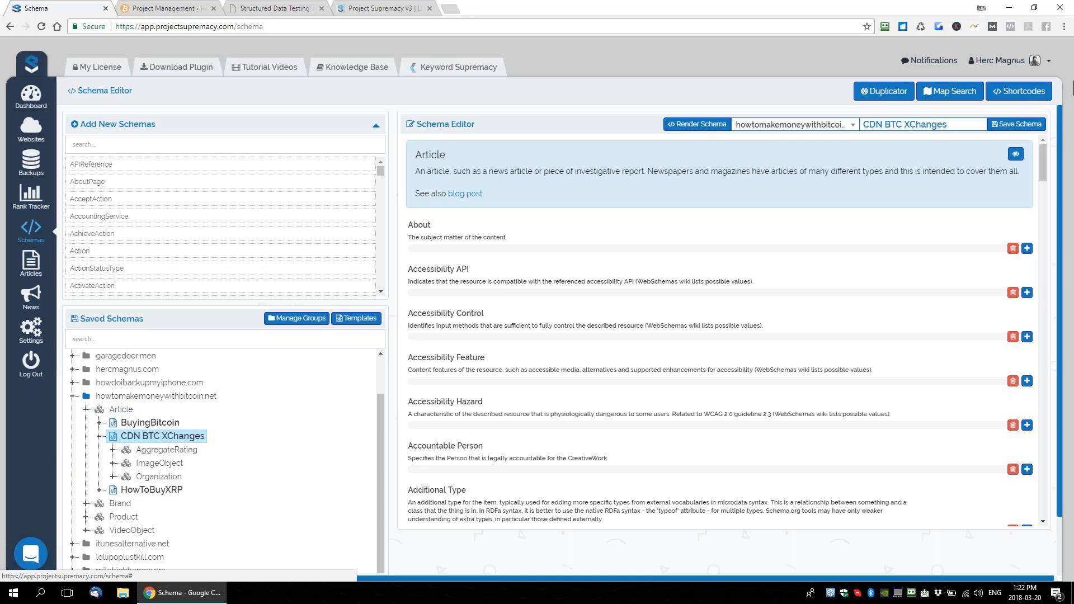
{"action": "left_click", "coordinate": [1015, 154]}
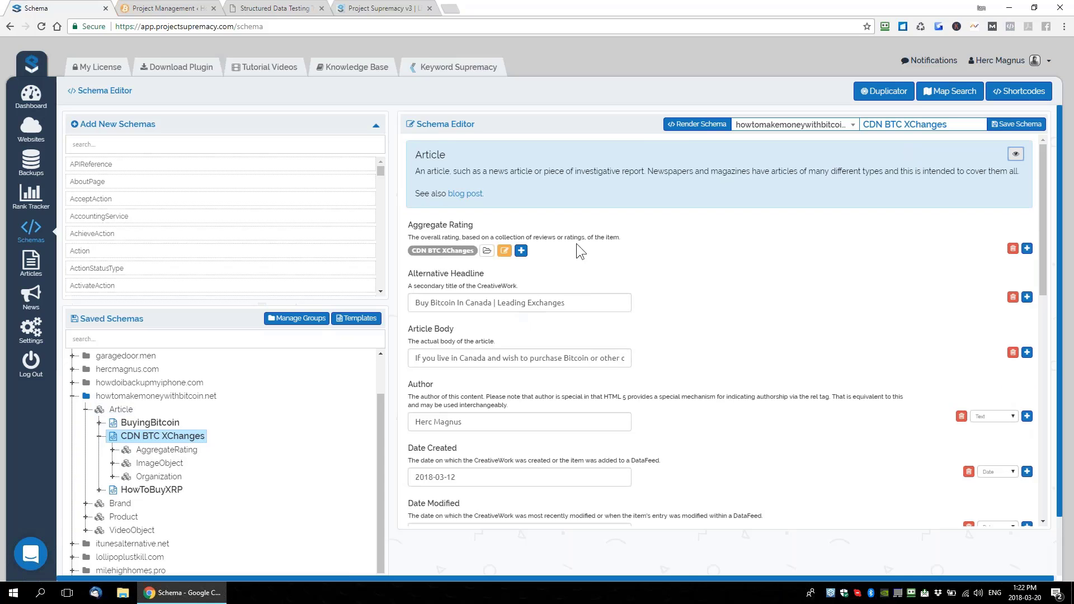
Render the "CDN BTC XChanges" schema and highlight its entire JSON-LD script to examine the generated code
{"action": "left_click", "coordinate": [696, 123]}
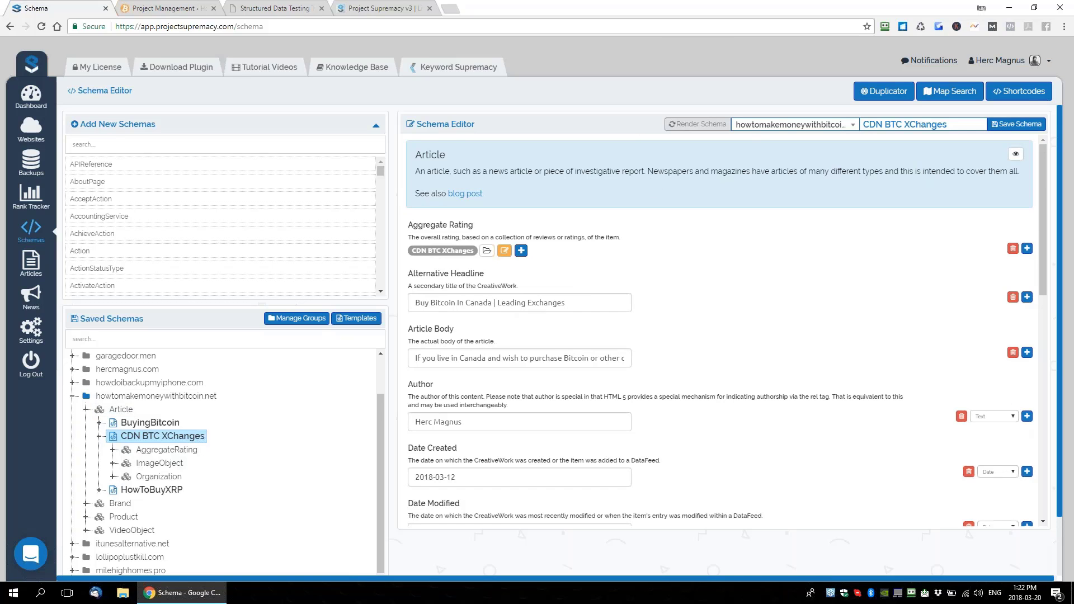
{"action": "scroll", "coordinate": [566, 233], "scroll_direction": "down", "scroll_amount": 5}
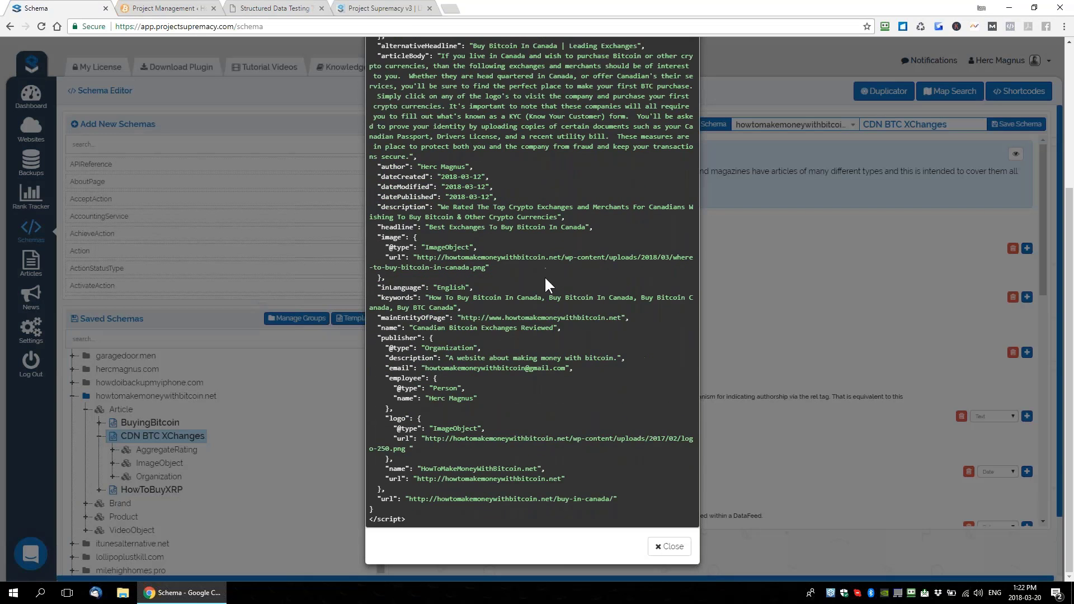
{"action": "scroll", "coordinate": [545, 276], "scroll_direction": "up", "scroll_amount": 5}
{"action": "left_click_drag", "start_coordinate": [369, 95], "coordinate": [538, 264]}
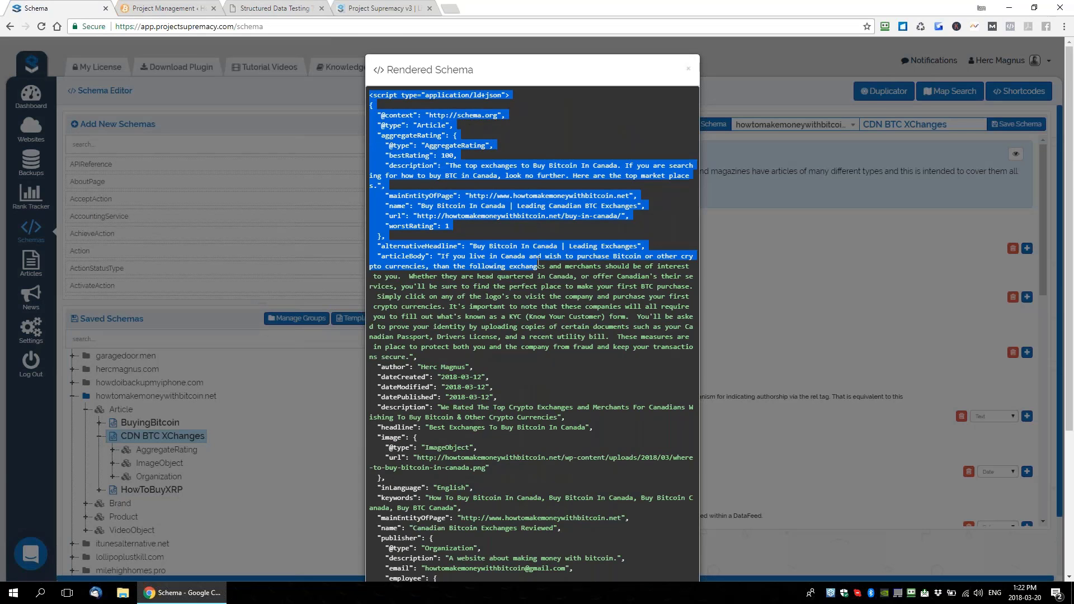
{"action": "scroll", "coordinate": [415, 521], "scroll_direction": "down", "scroll_amount": 4}
{"action": "left_click", "coordinate": [412, 516], "text": "shift"}
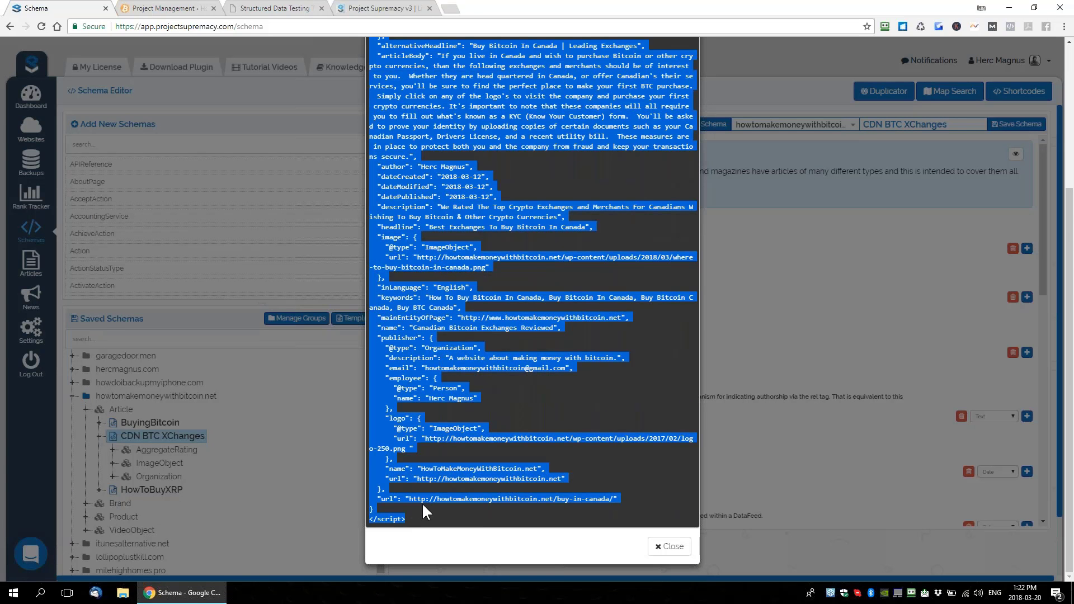
{"action": "scroll", "coordinate": [556, 408], "scroll_direction": "up", "scroll_amount": 4}
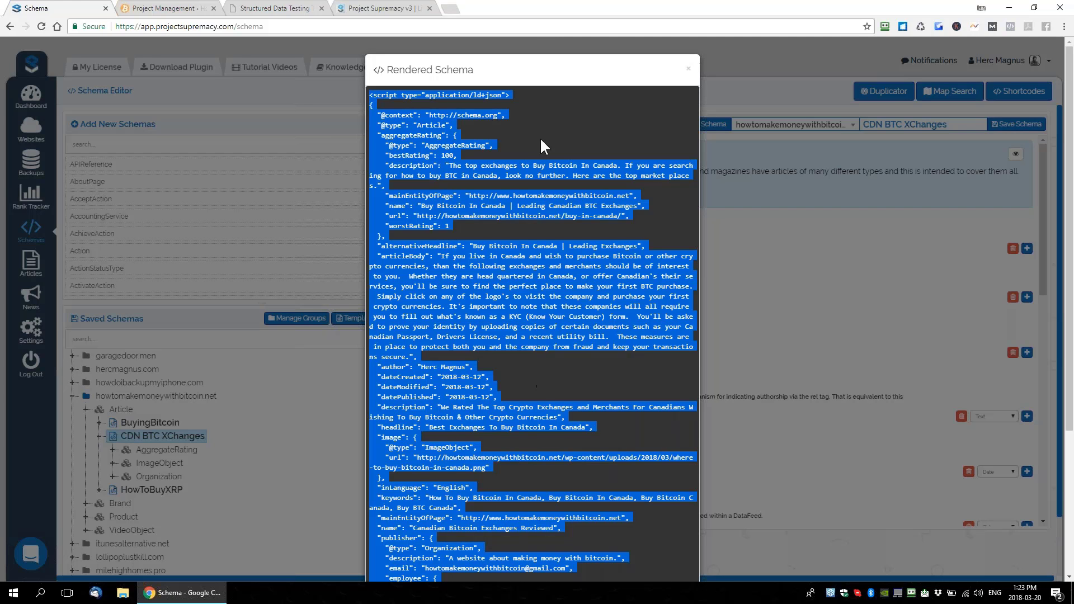
Highlight the rendered script again from its opening to its closing tag, then close the rendered schema
{"action": "left_click", "coordinate": [685, 68]}
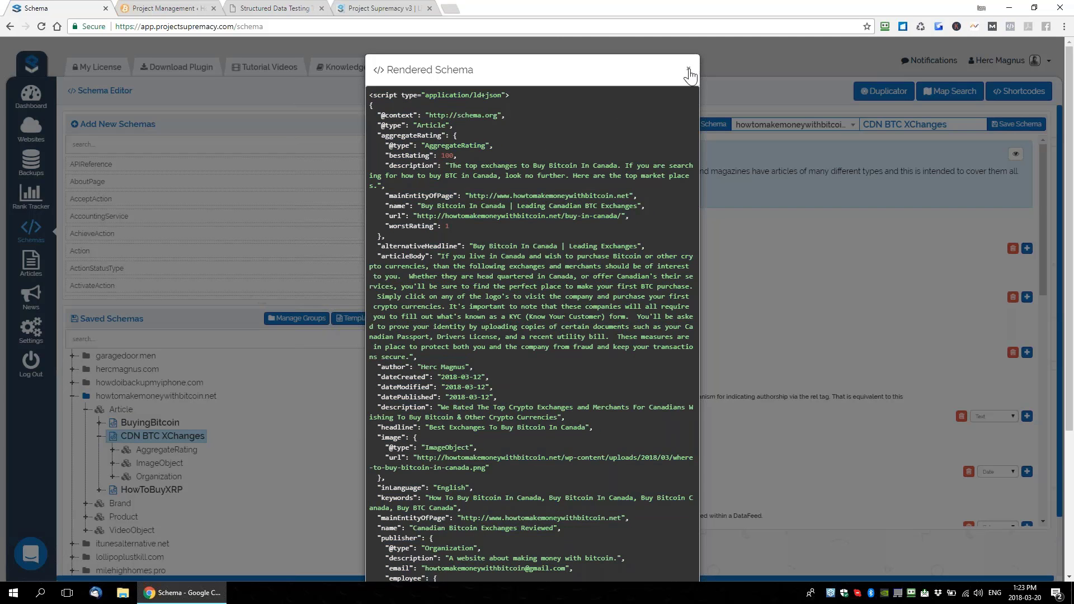
{"action": "left_click_drag", "start_coordinate": [369, 94], "coordinate": [583, 374]}
{"action": "scroll", "coordinate": [441, 499], "scroll_direction": "down", "scroll_amount": 4}
{"action": "left_click_drag", "start_coordinate": [411, 522], "coordinate": [413, 521]}
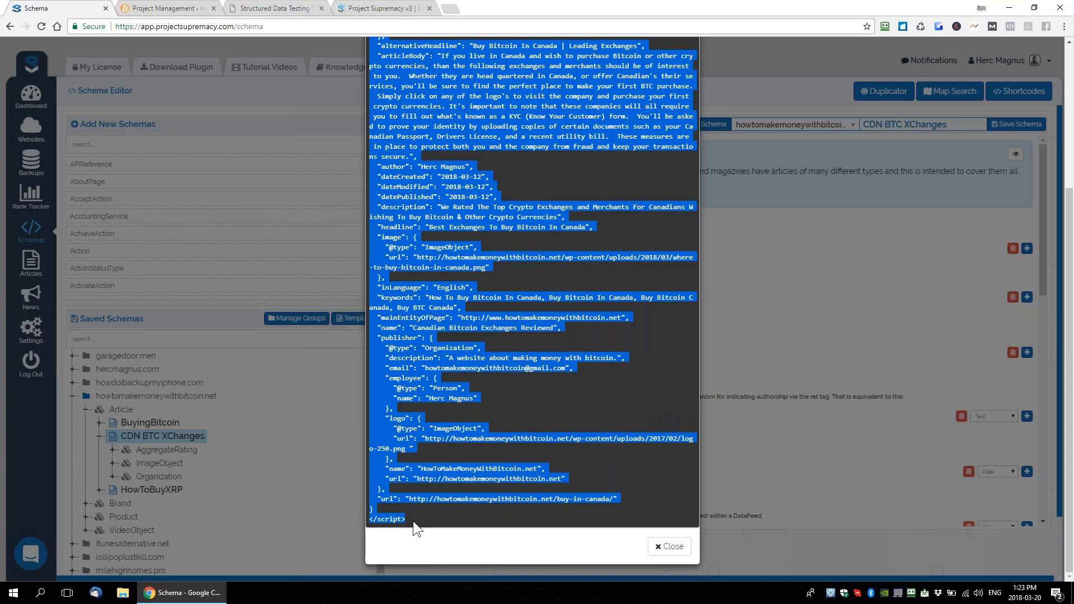
{"action": "scroll", "coordinate": [615, 255], "scroll_direction": "up", "scroll_amount": 4}
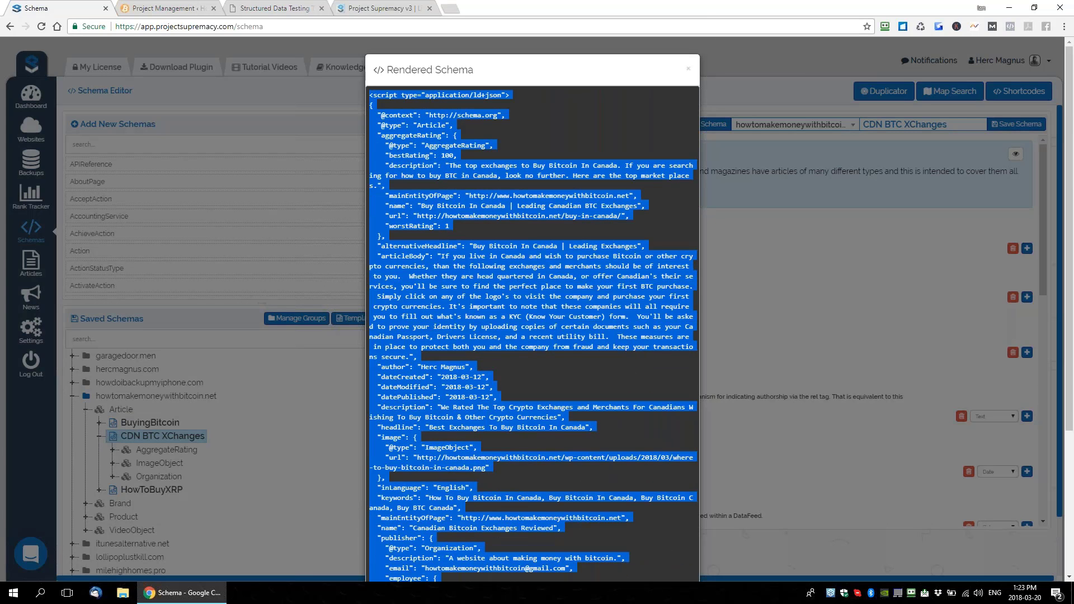
{"action": "left_click", "coordinate": [687, 70]}
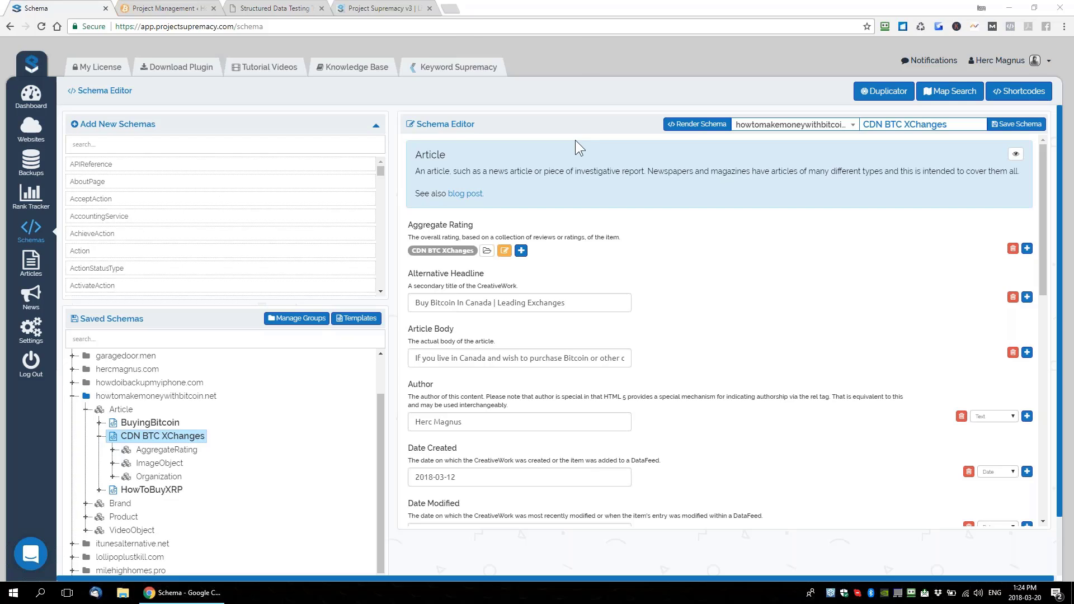
{"action": "left_click", "coordinate": [454, 12]}
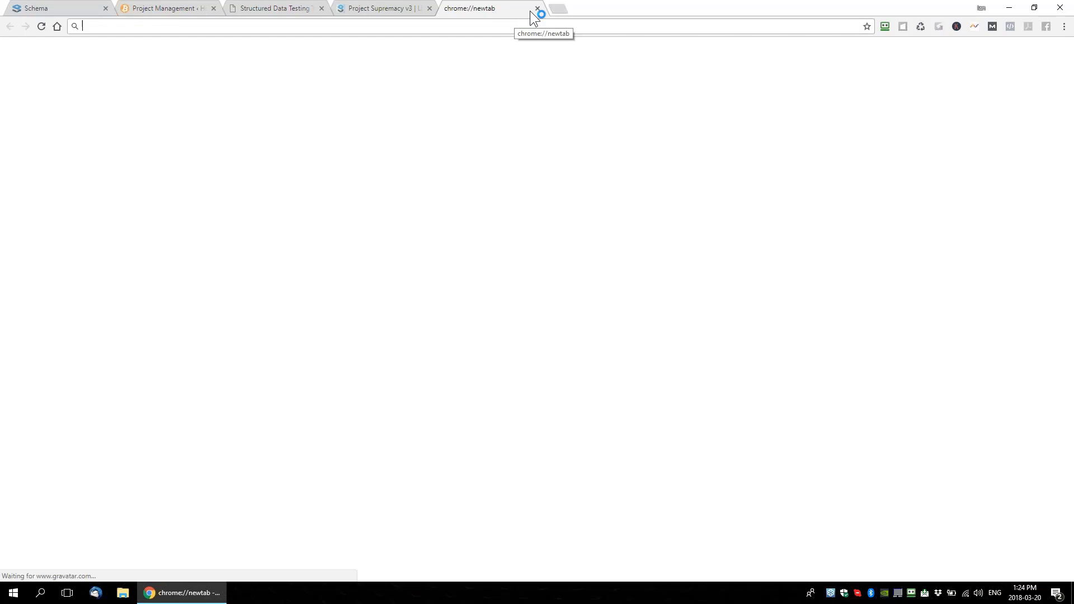
{"action": "left_click", "coordinate": [535, 9]}
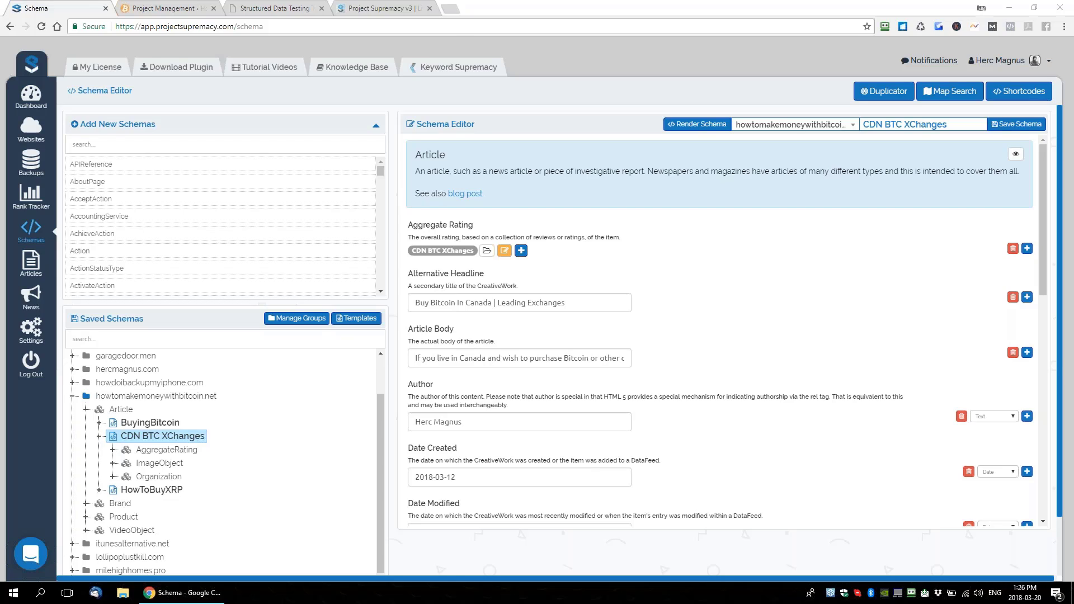
{"action": "left_click", "coordinate": [449, 9]}
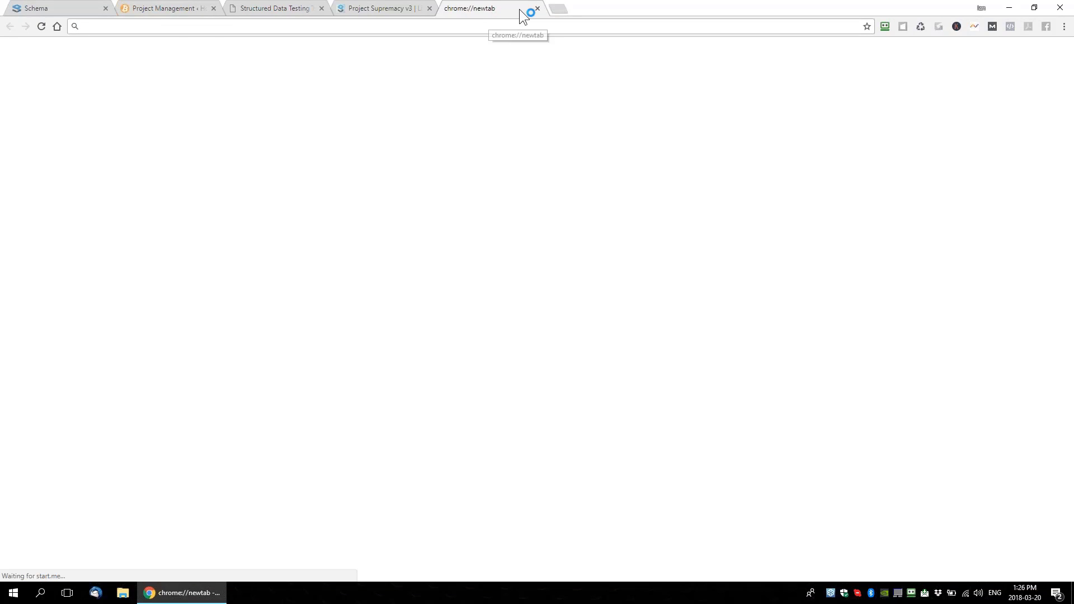
{"action": "left_click", "coordinate": [537, 8]}
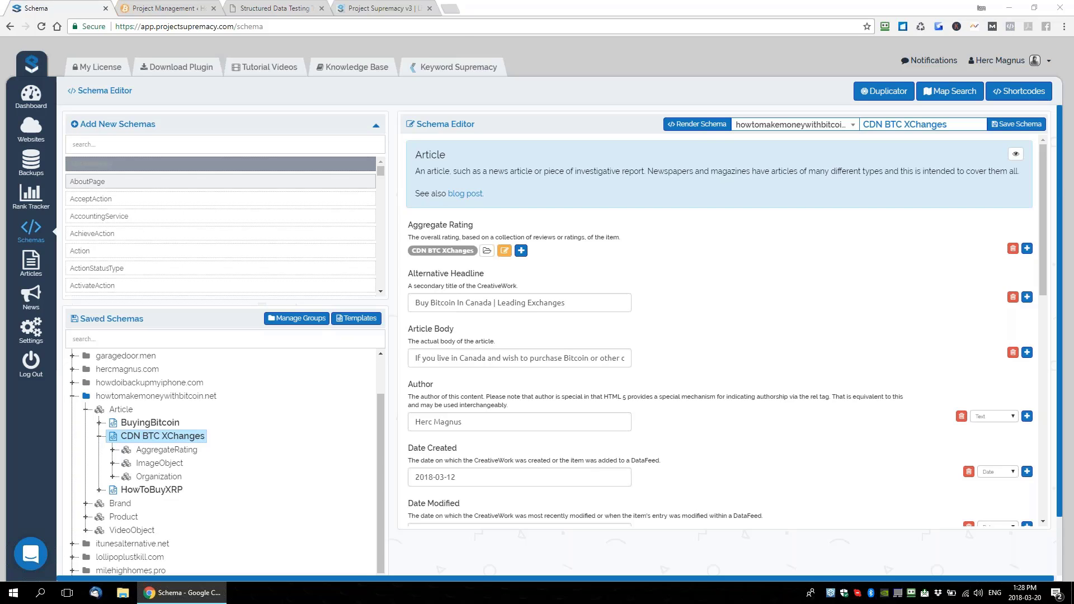
Search Google for "bitclub network review" in a new browser tab
{"action": "left_click", "coordinate": [450, 9]}
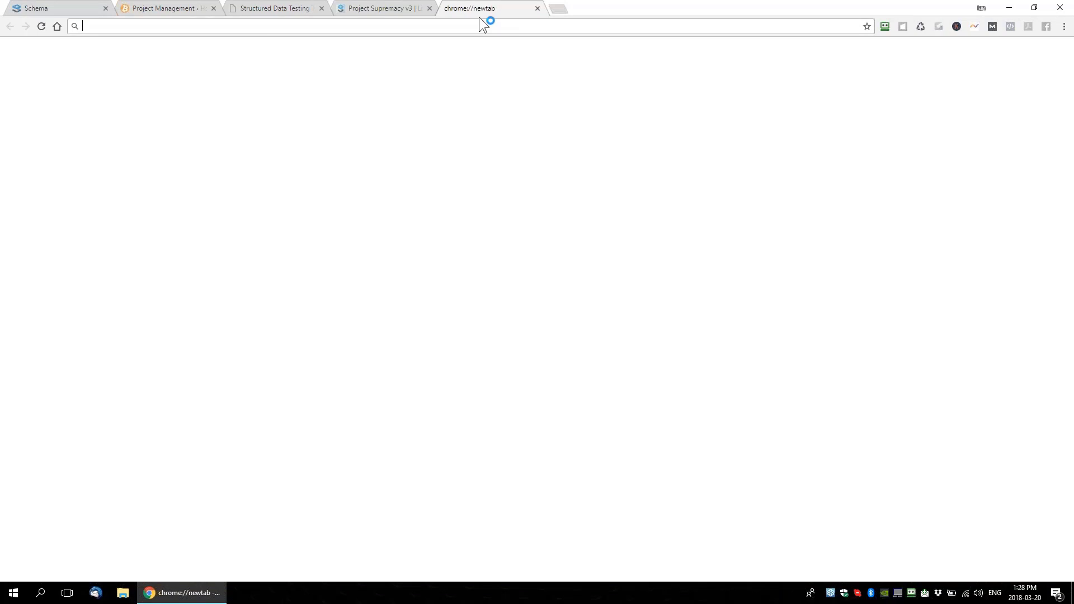
{"action": "type", "text": "how"}
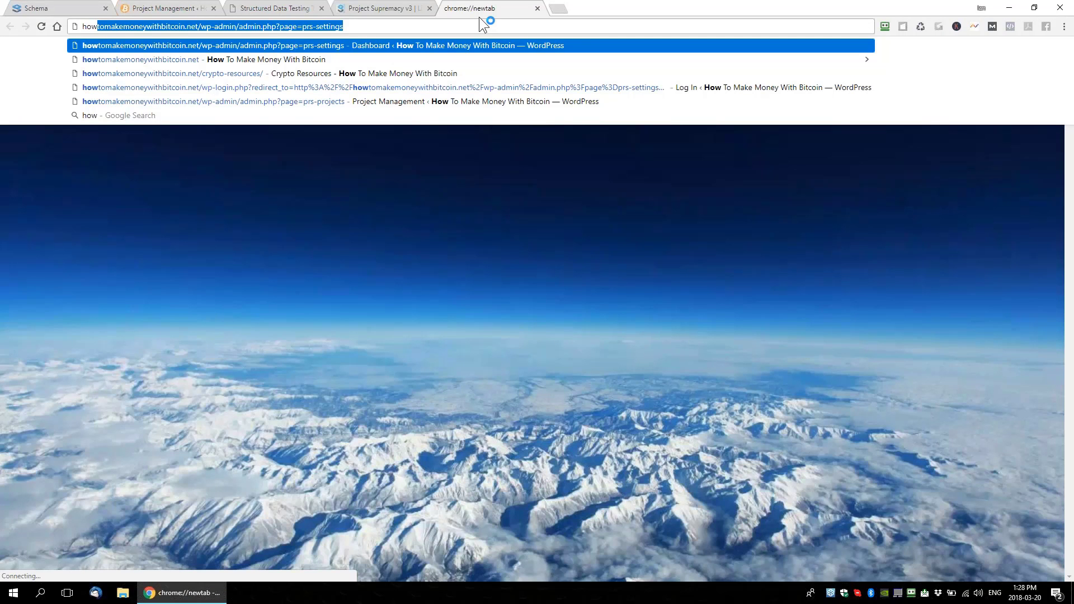
{"action": "key", "text": "BackSpace"}
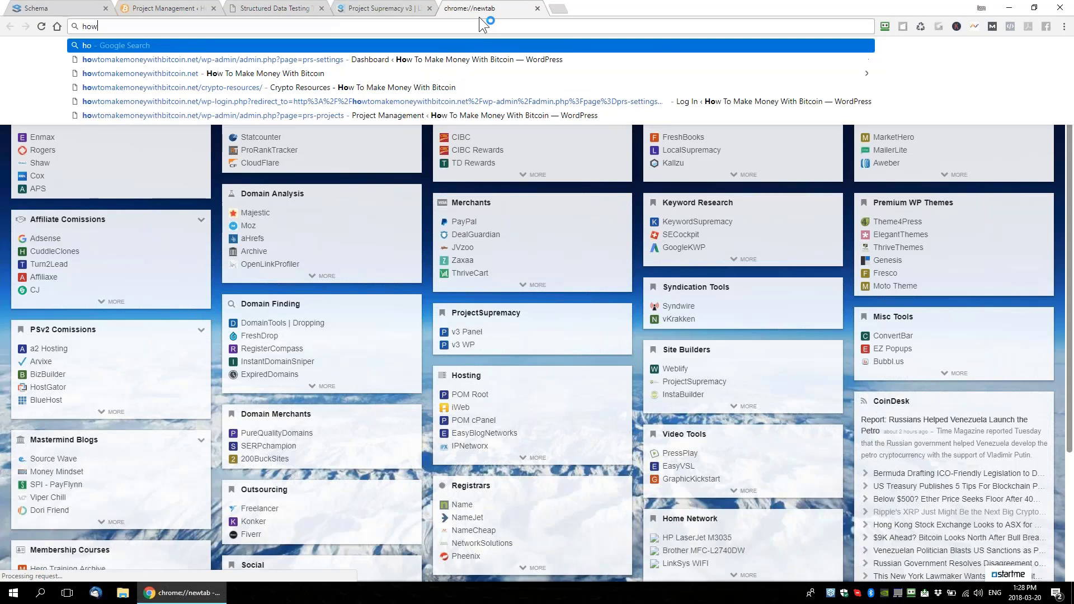
{"action": "key", "text": "BackSpace"}
{"action": "key", "text": "BackSpace"}
{"action": "key", "text": "BackSpace"}
{"action": "type", "text": "bitclub n"}
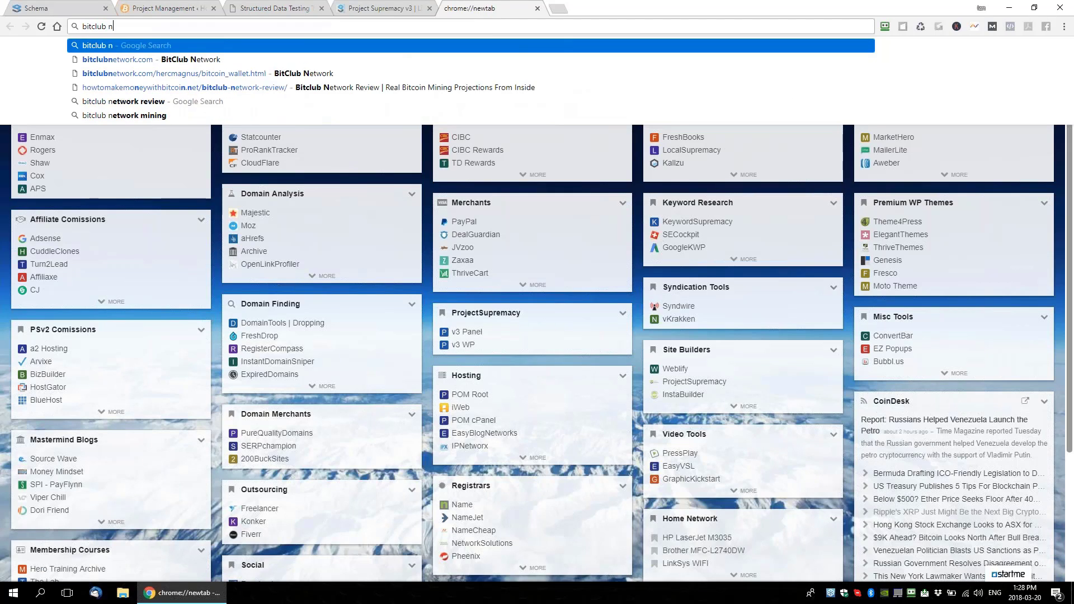
{"action": "type", "text": "etwork review"}
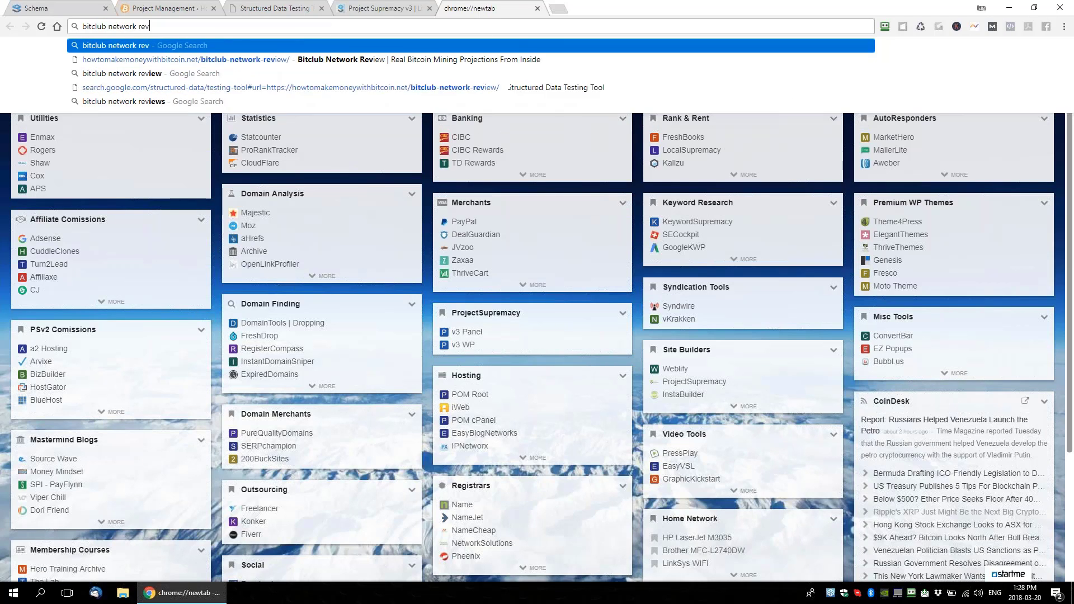
{"action": "key", "text": "Return"}
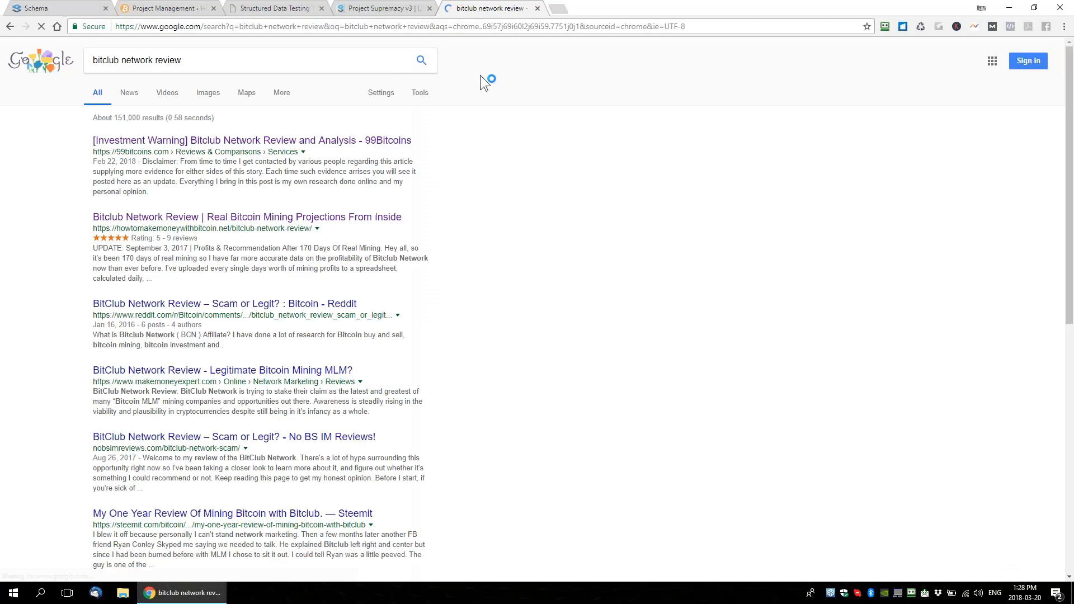
Examine the howtomakemoneywithbitcoin.net listing in the search results, highlighting its title, star rating and description
{"action": "scroll", "coordinate": [477, 194], "scroll_direction": "down", "scroll_amount": 3}
{"action": "scroll", "coordinate": [78, 215], "scroll_direction": "up", "scroll_amount": 3}
{"action": "left_click_drag", "start_coordinate": [82, 217], "coordinate": [160, 277]}
{"action": "left_click", "coordinate": [169, 278]}
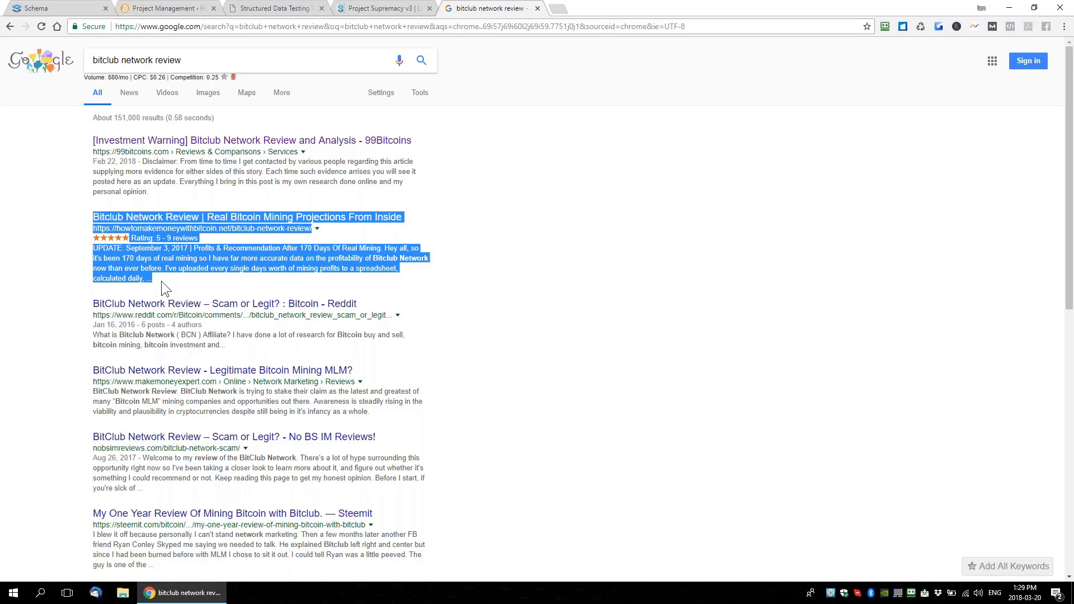
{"action": "left_click", "coordinate": [212, 241]}
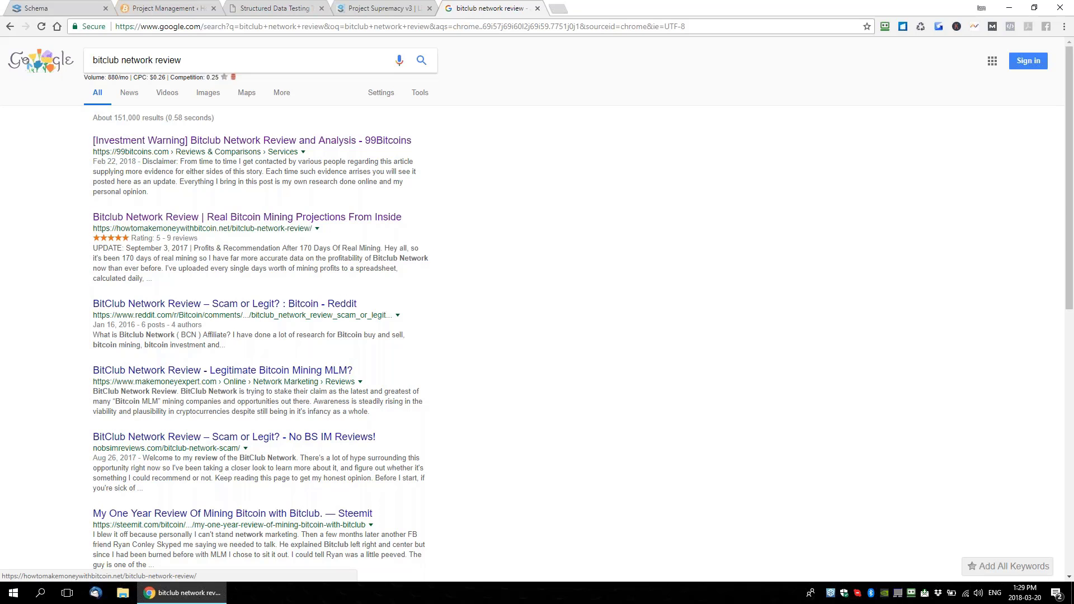
{"action": "left_click_drag", "start_coordinate": [88, 216], "coordinate": [144, 258]}
{"action": "left_click", "coordinate": [164, 283]}
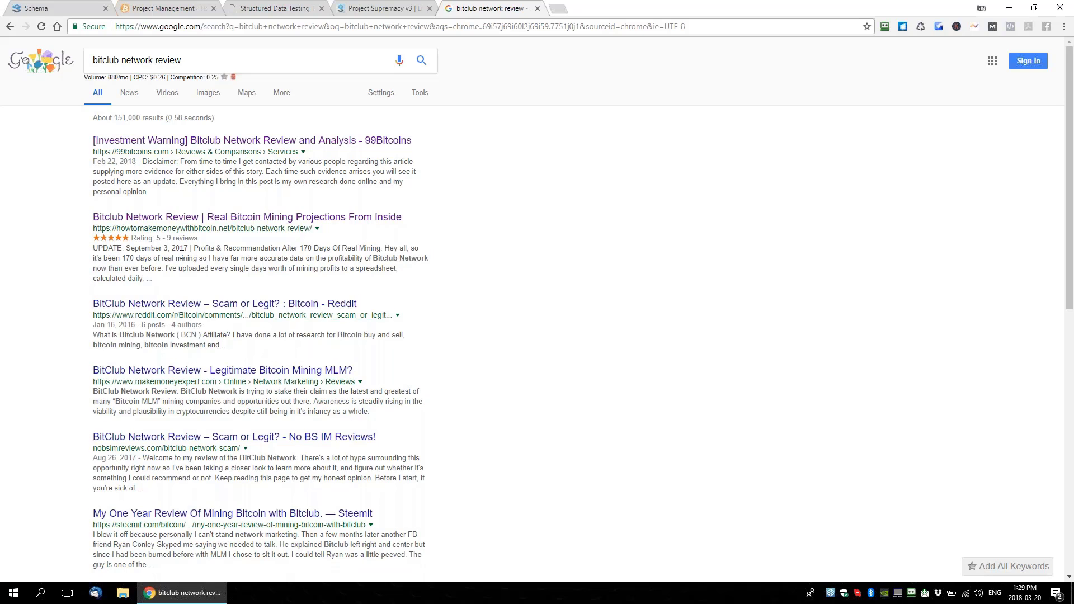
Search Google for "learn to play guitar" and examine the "Tips for playing" featured snippet and the organic results
{"action": "left_click_drag", "start_coordinate": [193, 60], "coordinate": [42, 62]}
{"action": "type", "text": "learn"}
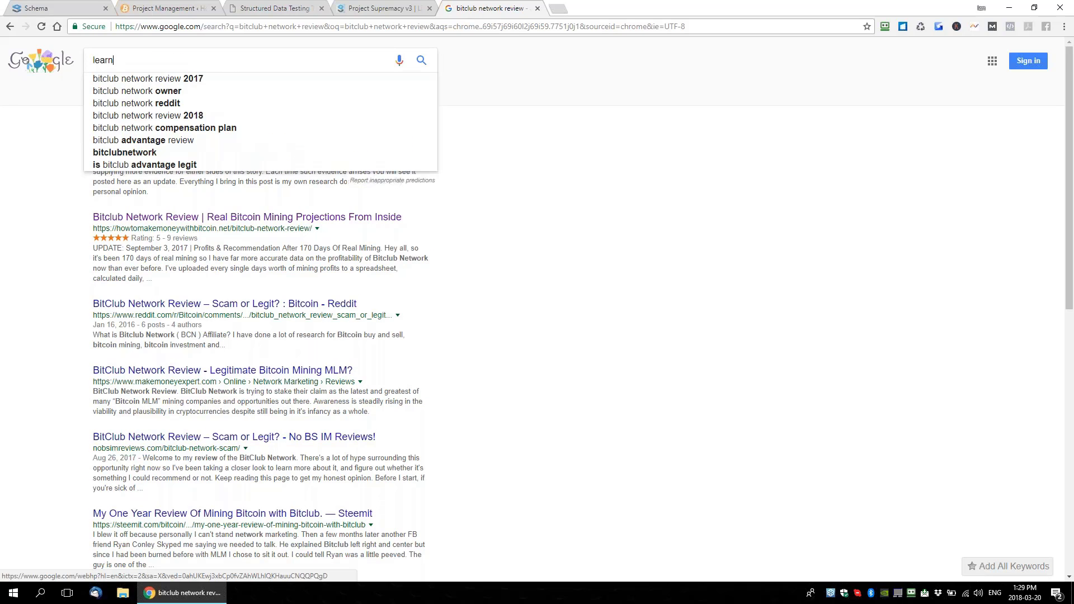
{"action": "type", "text": " to play guitar"}
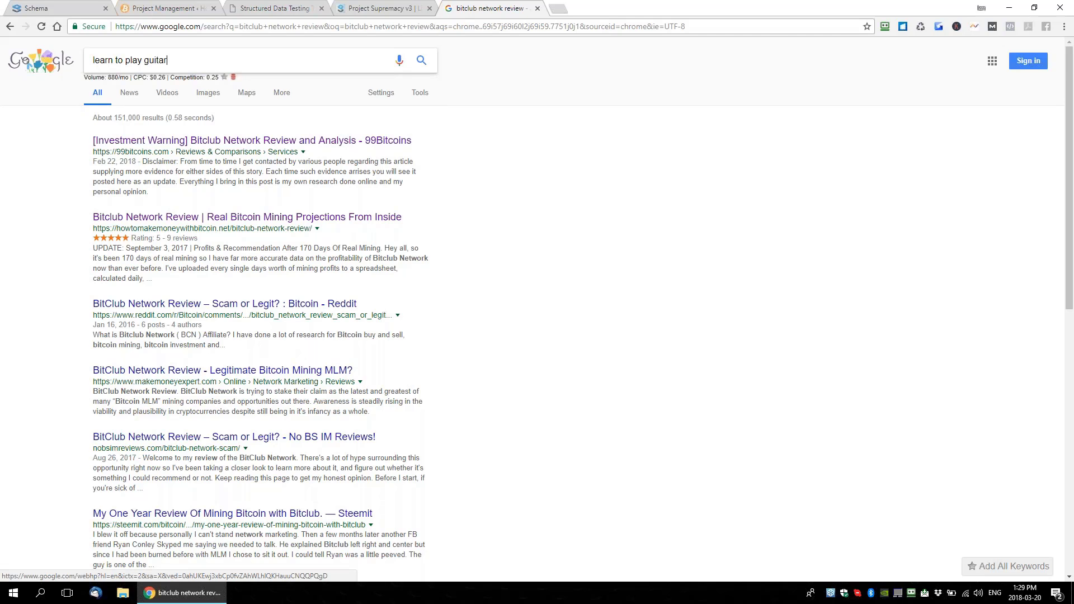
{"action": "key", "text": "Return"}
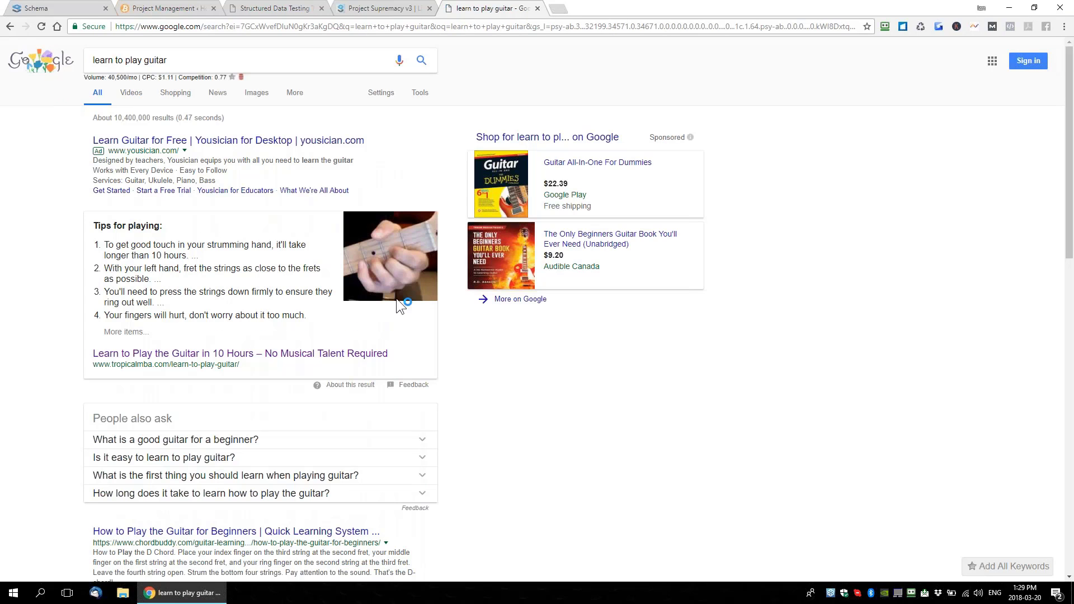
{"action": "left_click_drag", "start_coordinate": [86, 223], "coordinate": [198, 256]}
{"action": "left_click", "coordinate": [244, 324]}
{"action": "scroll", "coordinate": [267, 339], "scroll_direction": "down", "scroll_amount": 10}
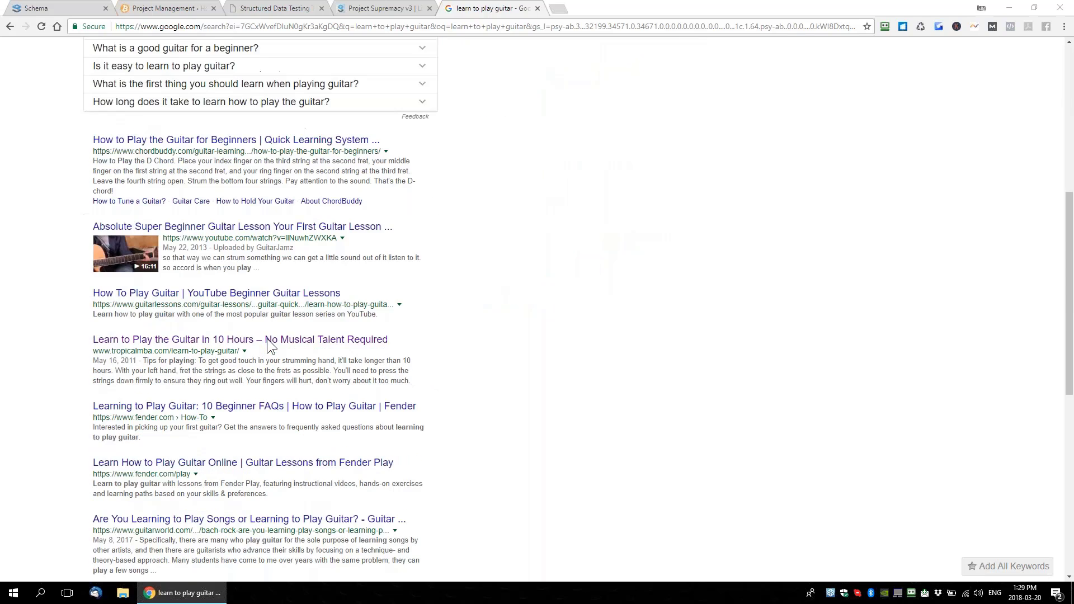
{"action": "scroll", "coordinate": [267, 339], "scroll_direction": "up", "scroll_amount": 12}
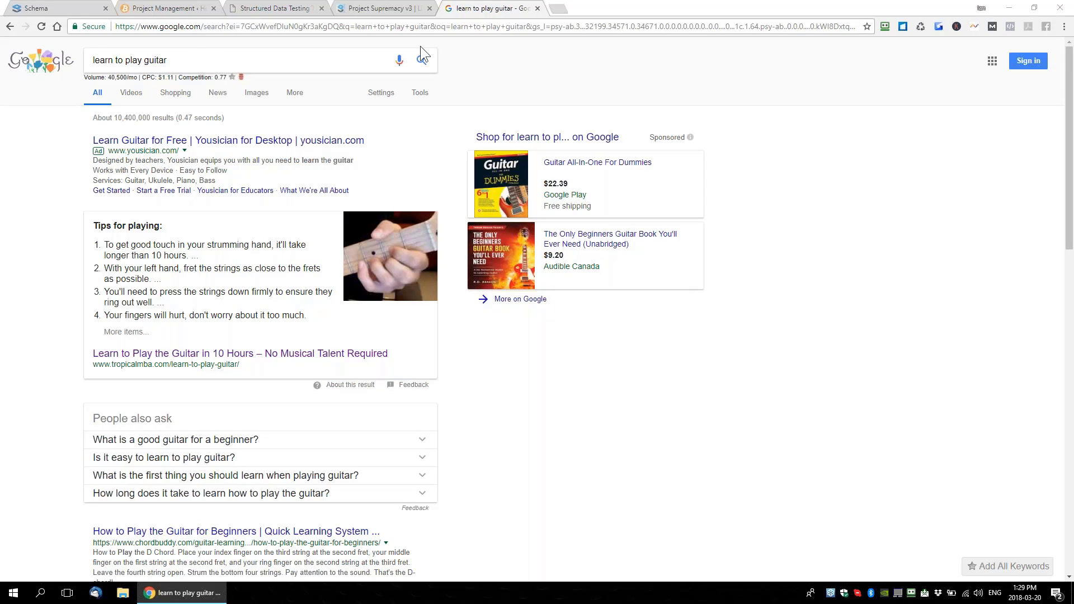
Return to the previous search results and search Google for "investing in bitcoin"
{"action": "left_click", "coordinate": [11, 24]}
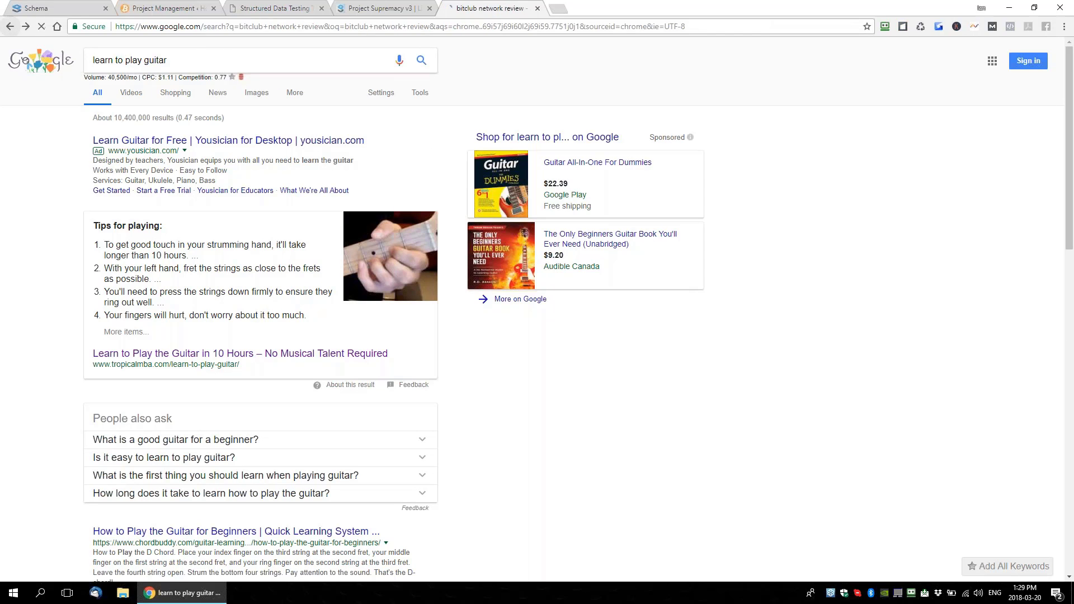
{"action": "triple_click", "coordinate": [212, 61]}
{"action": "type", "text": "in"}
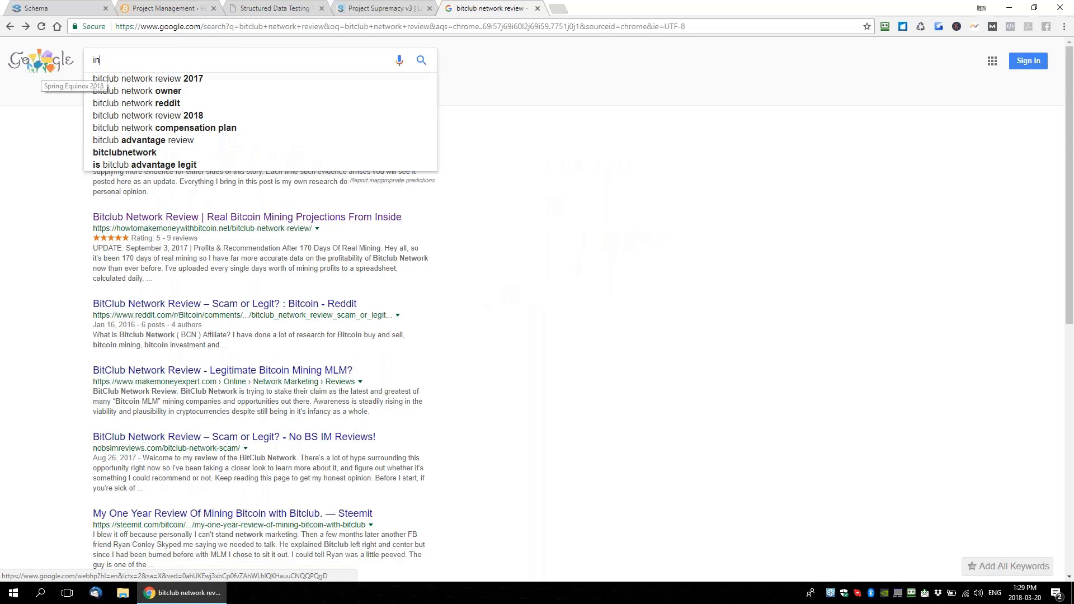
{"action": "type", "text": "vesting in b"}
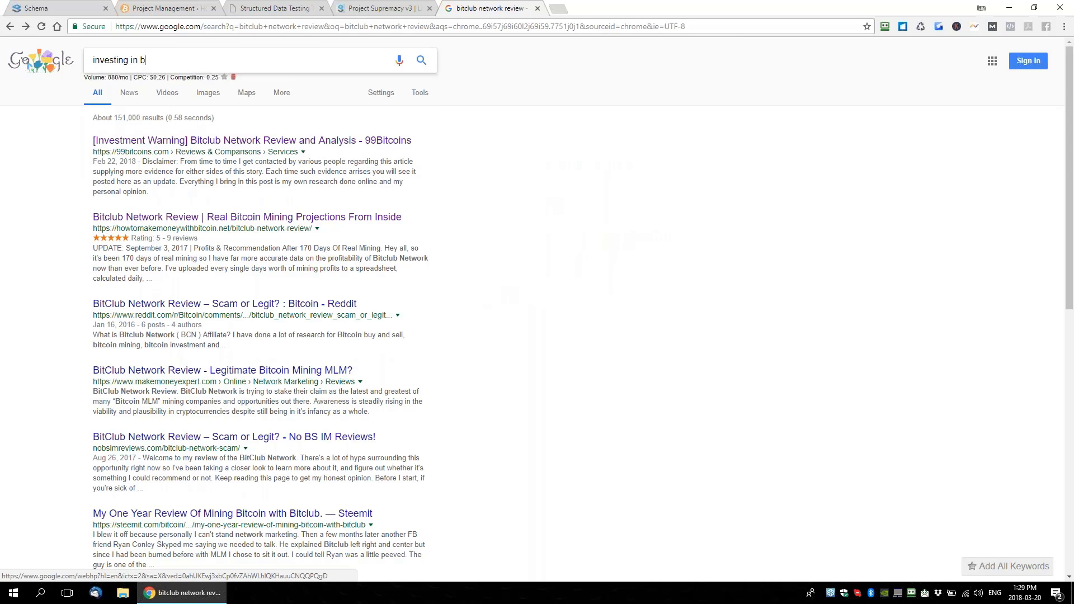
{"action": "type", "text": "itcoin"}
{"action": "key", "text": "Return"}
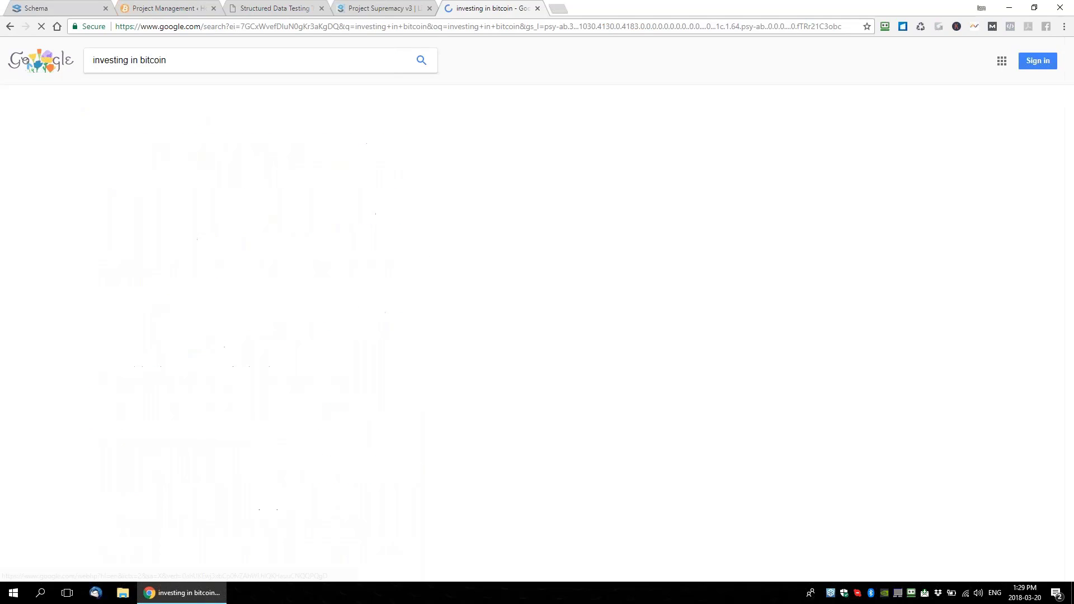
Highlight the "Investing In Bitcoin in 2018" listing in the search results and compare it with the listings around it
{"action": "scroll", "coordinate": [389, 237], "scroll_direction": "down", "scroll_amount": 13}
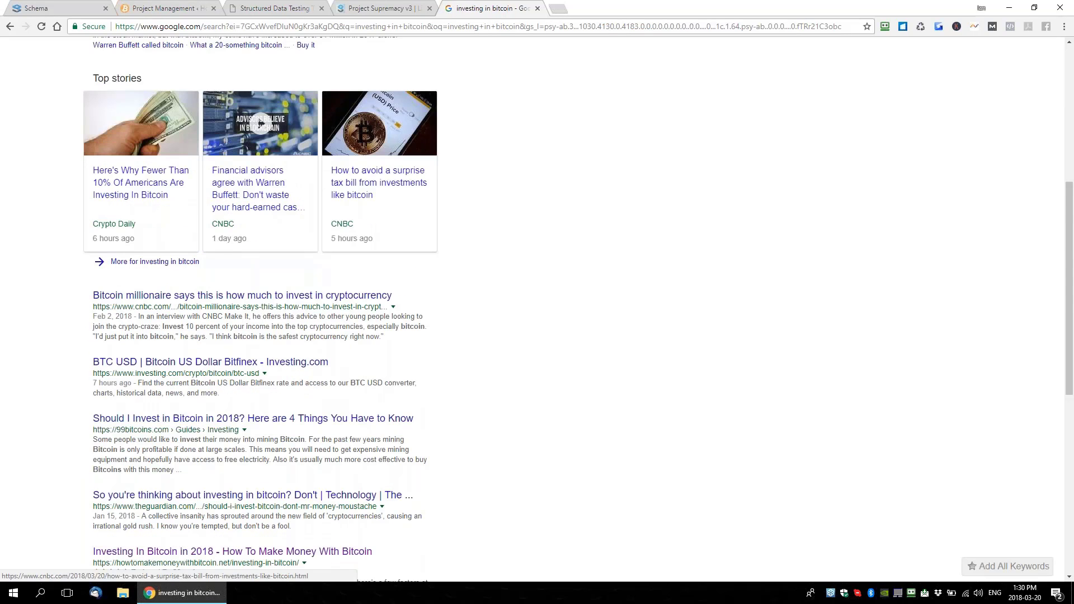
{"action": "left_click_drag", "start_coordinate": [83, 225], "coordinate": [300, 281]}
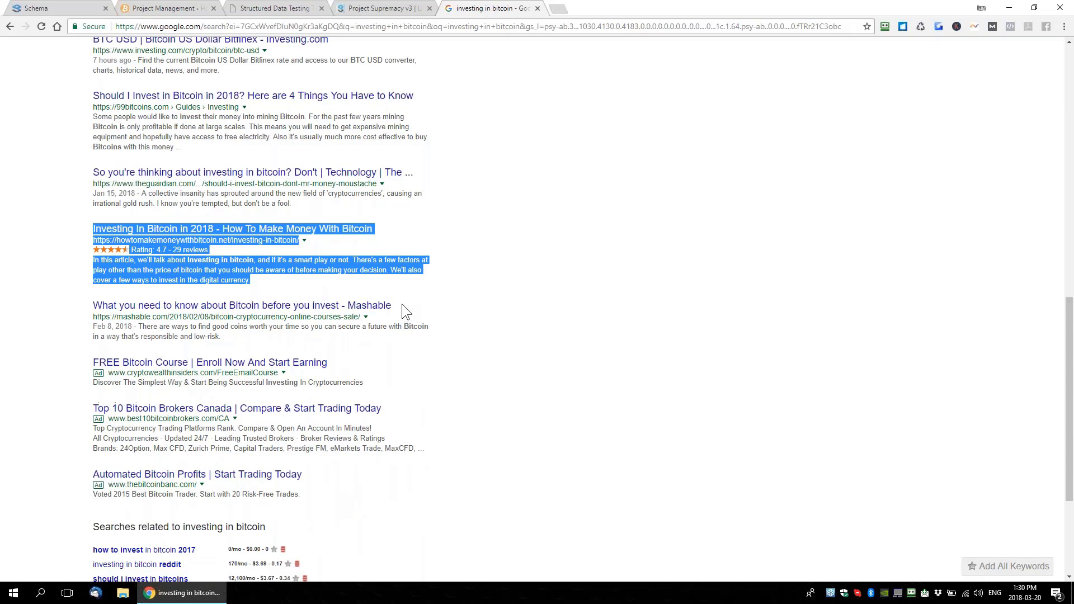
{"action": "scroll", "coordinate": [401, 304], "scroll_direction": "up", "scroll_amount": 1}
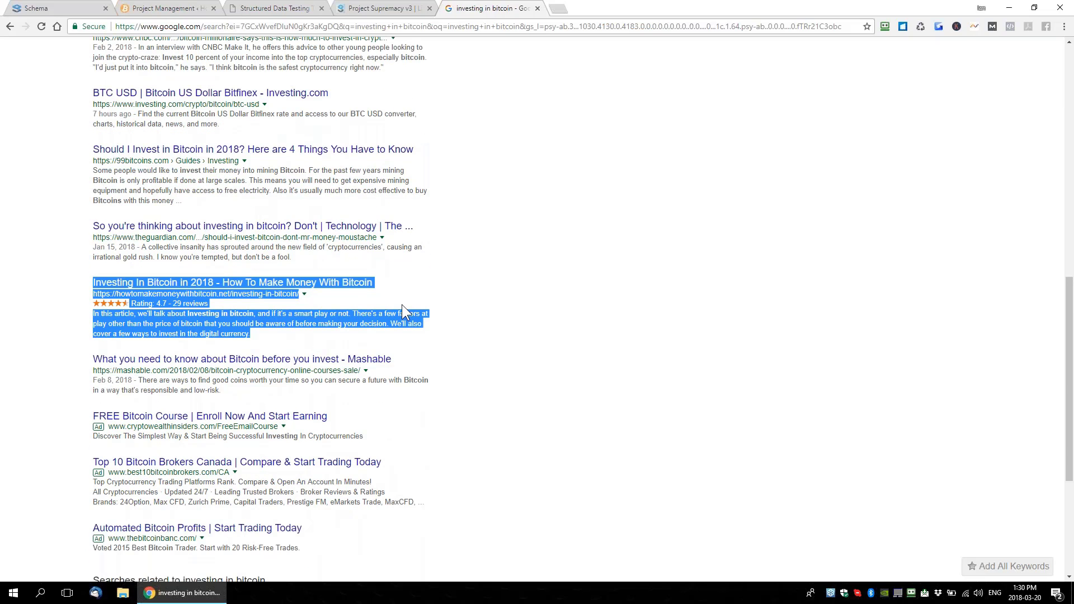
{"action": "scroll", "coordinate": [401, 305], "scroll_direction": "up", "scroll_amount": 6}
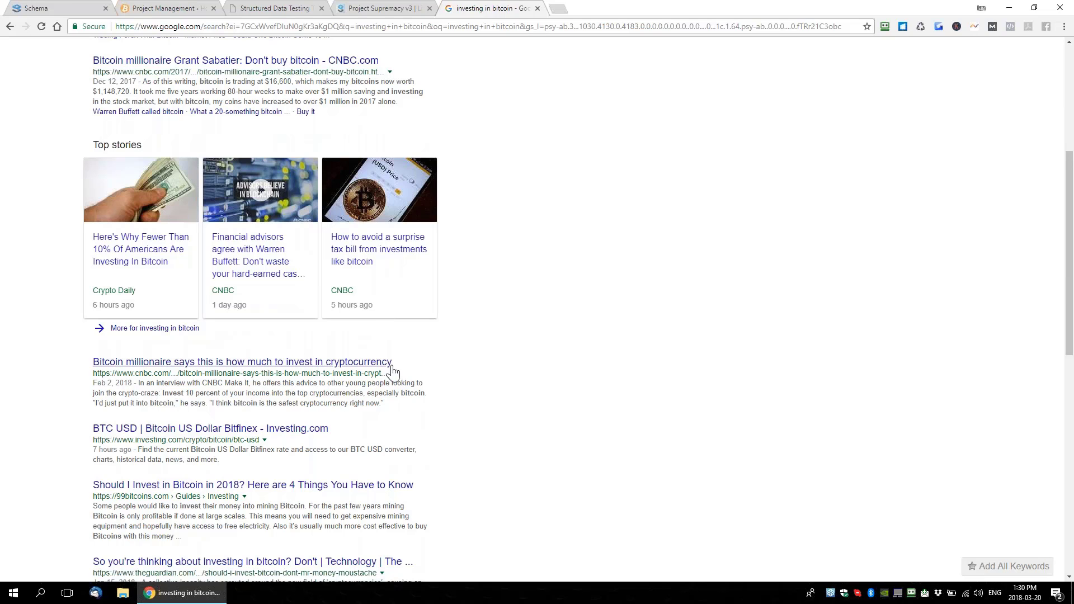
{"action": "scroll", "coordinate": [393, 370], "scroll_direction": "up", "scroll_amount": 5}
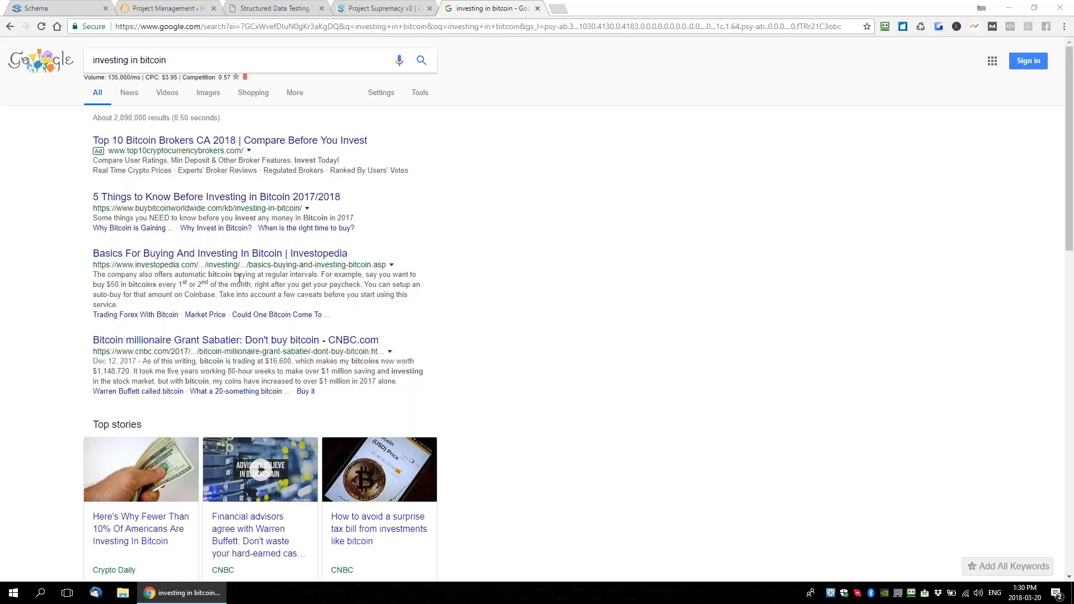
{"action": "scroll", "coordinate": [240, 278], "scroll_direction": "down", "scroll_amount": 10}
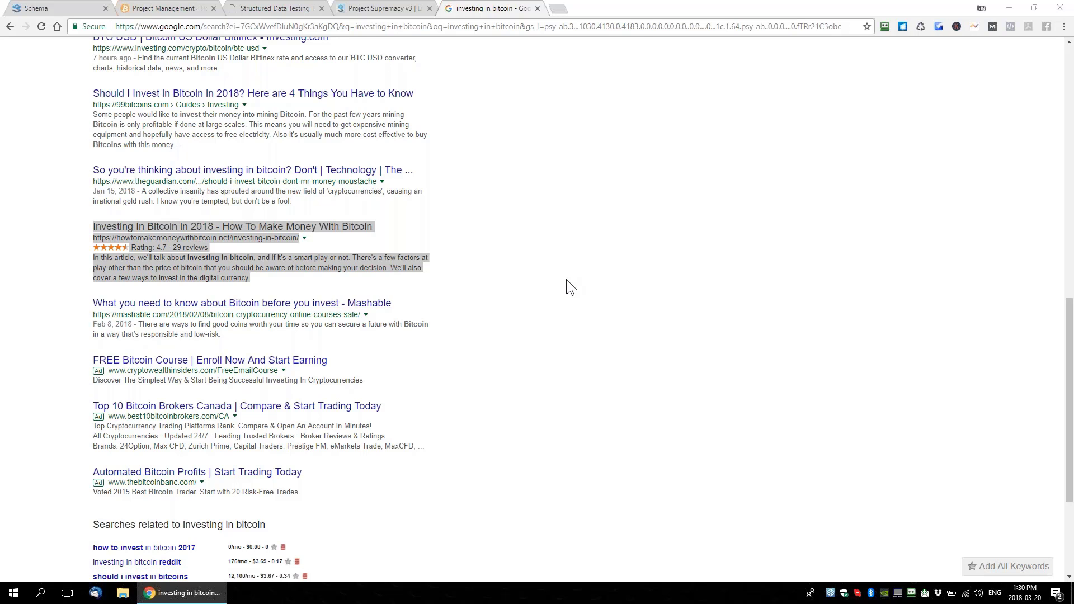
{"action": "scroll", "coordinate": [549, 277], "scroll_direction": "up", "scroll_amount": 12}
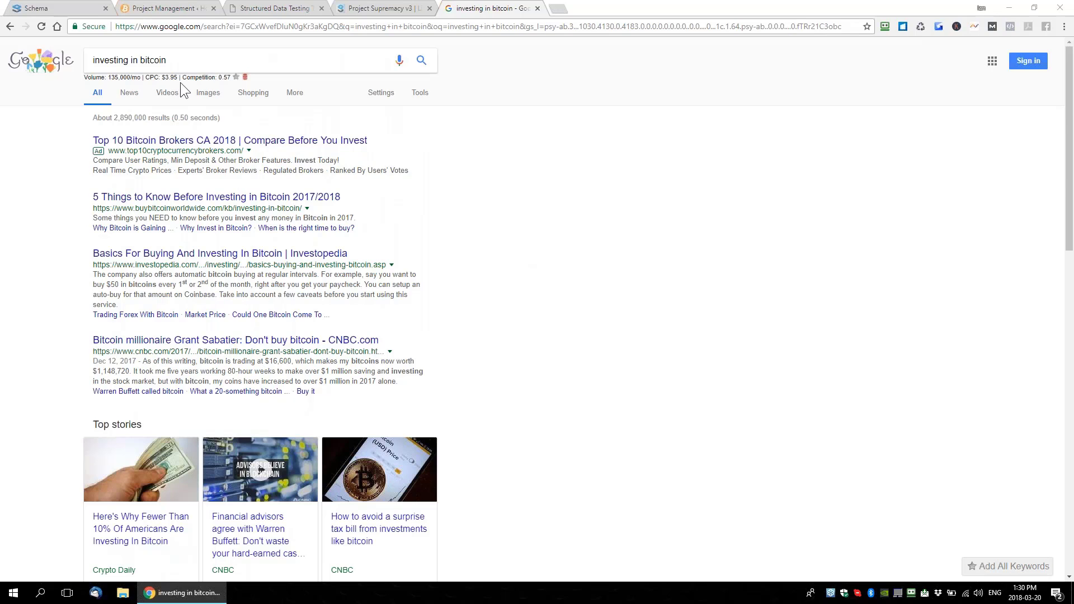
Highlight the "investing in bitcoin" query, and mark the star rating in the howtomakemoneywithbitcoin.net listing
{"action": "left_click_drag", "start_coordinate": [182, 57], "coordinate": [52, 59]}
{"action": "left_click", "coordinate": [26, 163]}
{"action": "scroll", "coordinate": [491, 234], "scroll_direction": "down", "scroll_amount": 12}
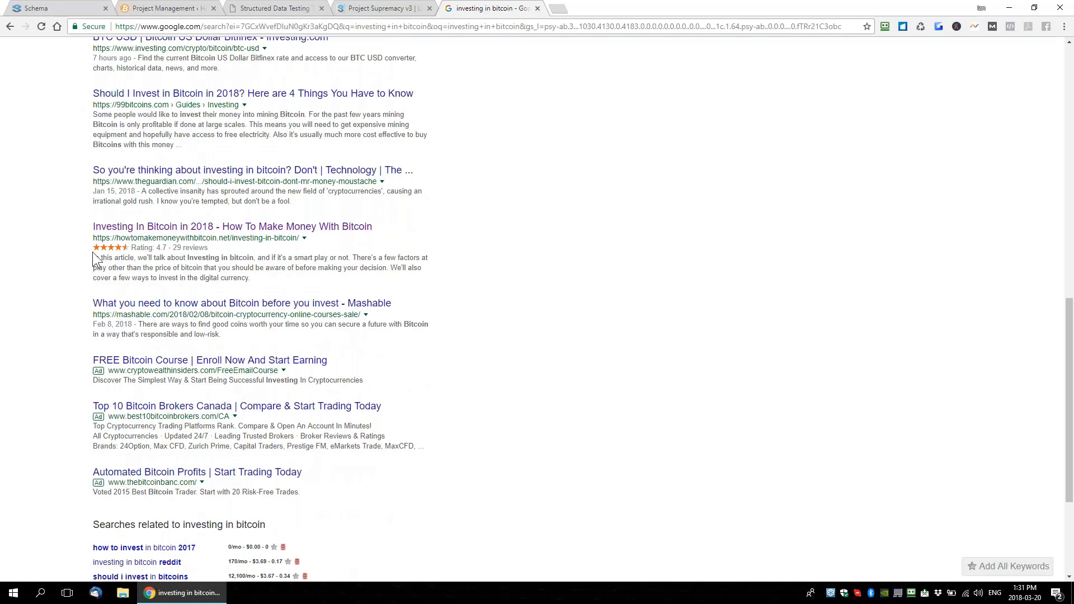
{"action": "left_click_drag", "start_coordinate": [92, 251], "coordinate": [163, 248]}
{"action": "left_click", "coordinate": [162, 259]}
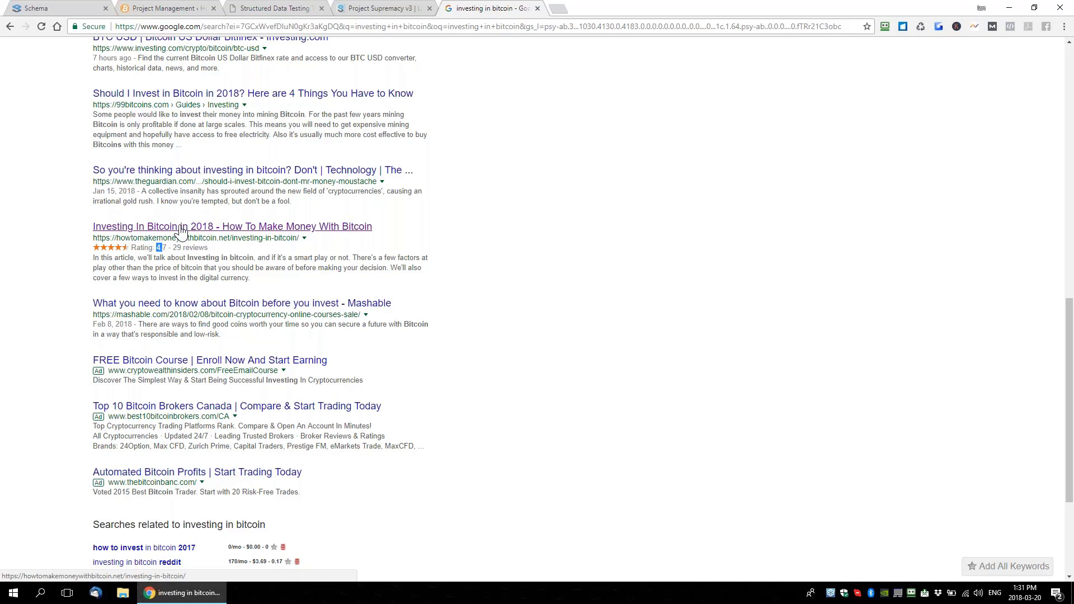
{"action": "scroll", "coordinate": [198, 245], "scroll_direction": "up", "scroll_amount": 1}
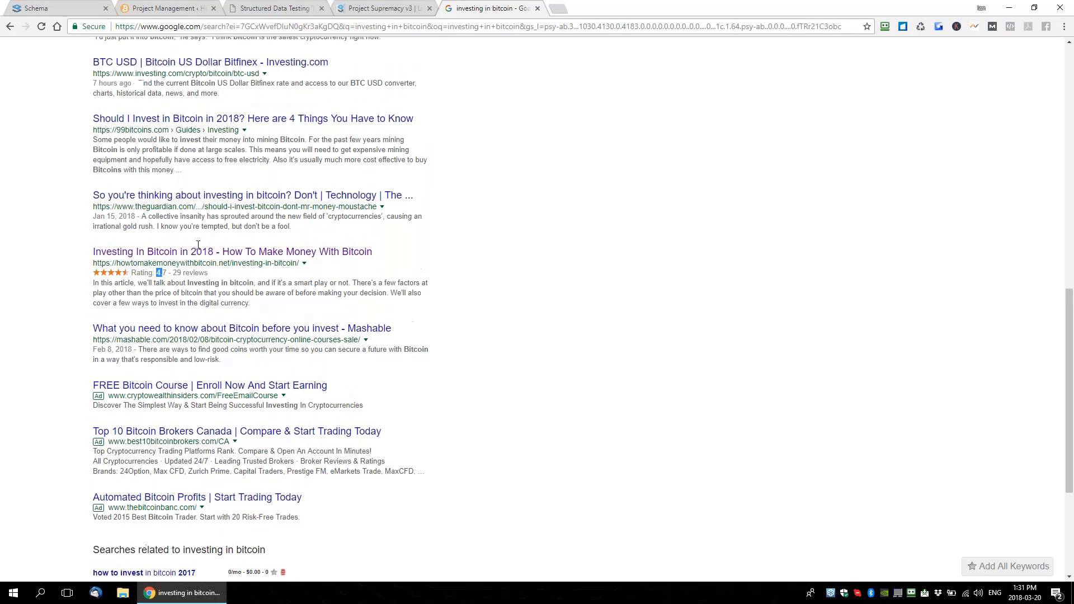
{"action": "scroll", "coordinate": [198, 244], "scroll_direction": "up", "scroll_amount": 10}
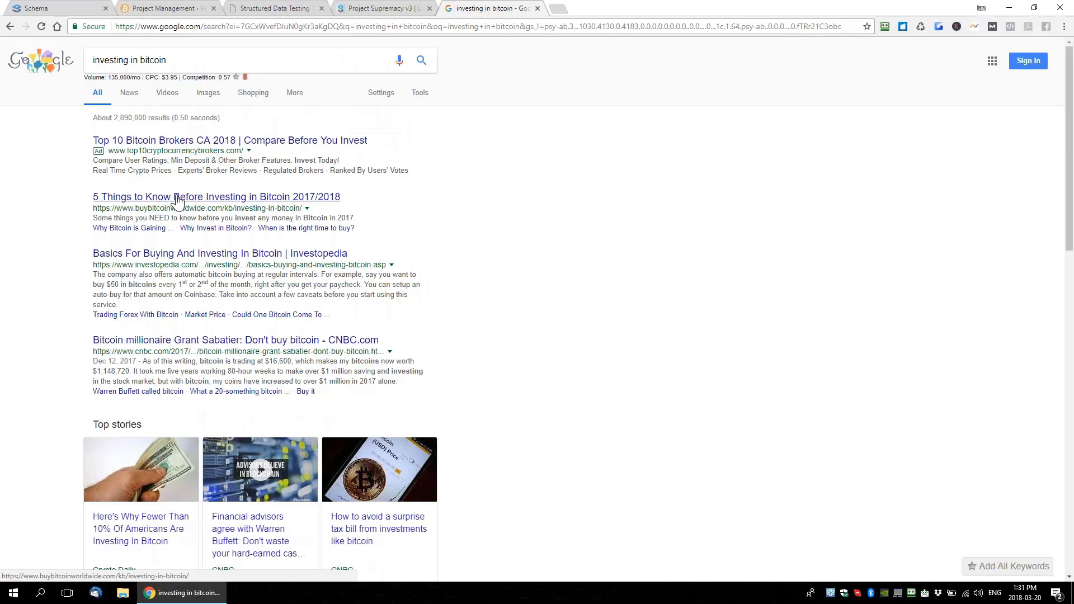
Highlight the entire howtomakemoneywithbitcoin.net listing, from its title through its description
{"action": "scroll", "coordinate": [159, 430], "scroll_direction": "down", "scroll_amount": 9}
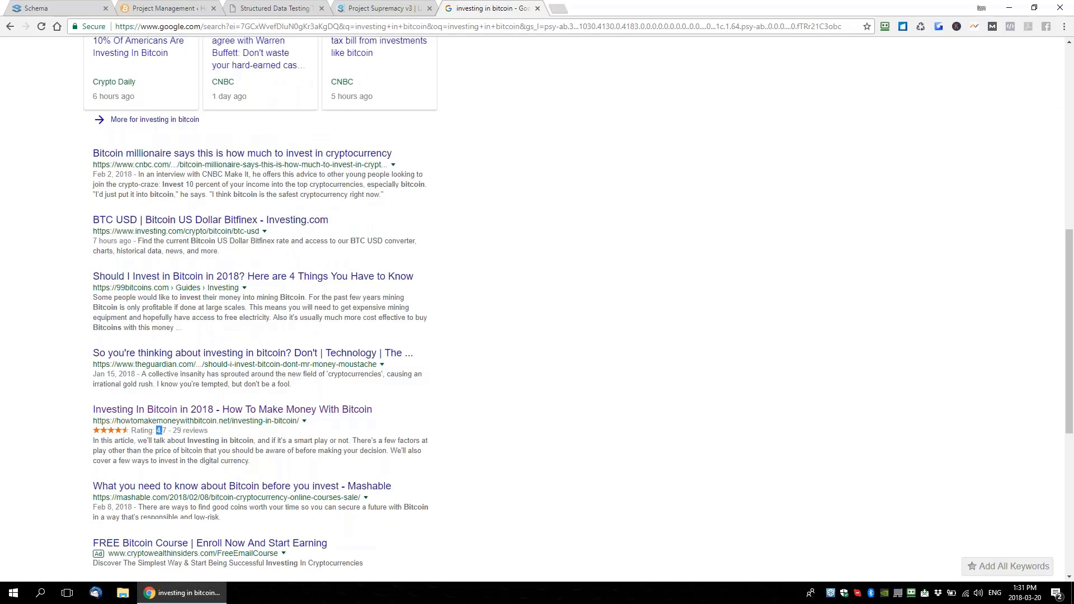
{"action": "scroll", "coordinate": [159, 430], "scroll_direction": "down", "scroll_amount": 2}
{"action": "left_click_drag", "start_coordinate": [93, 282], "coordinate": [290, 333]}
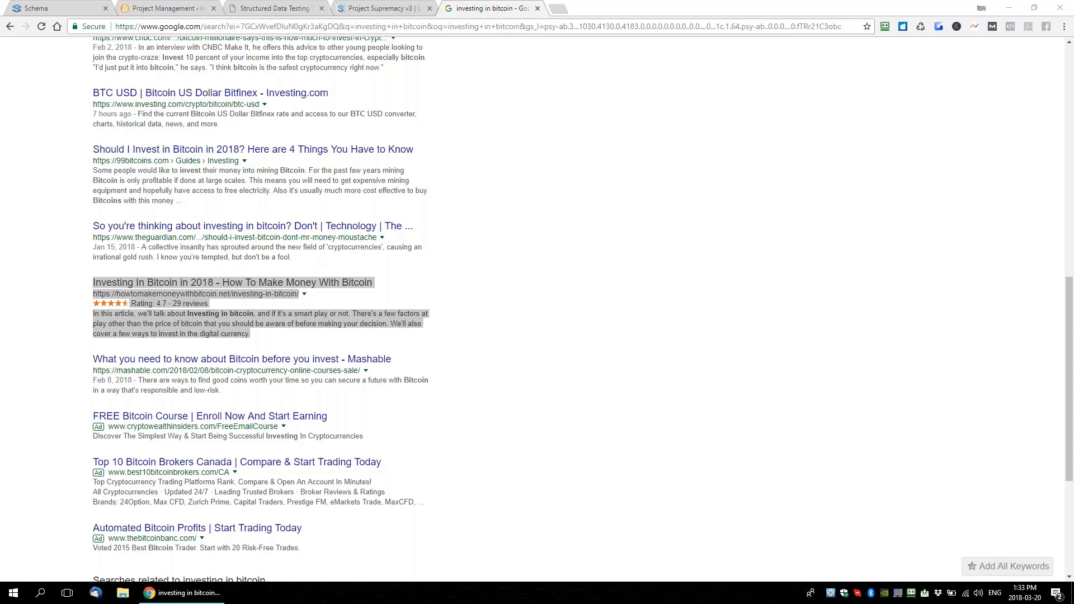
{"action": "scroll", "coordinate": [418, 305], "scroll_direction": "up", "scroll_amount": 15}
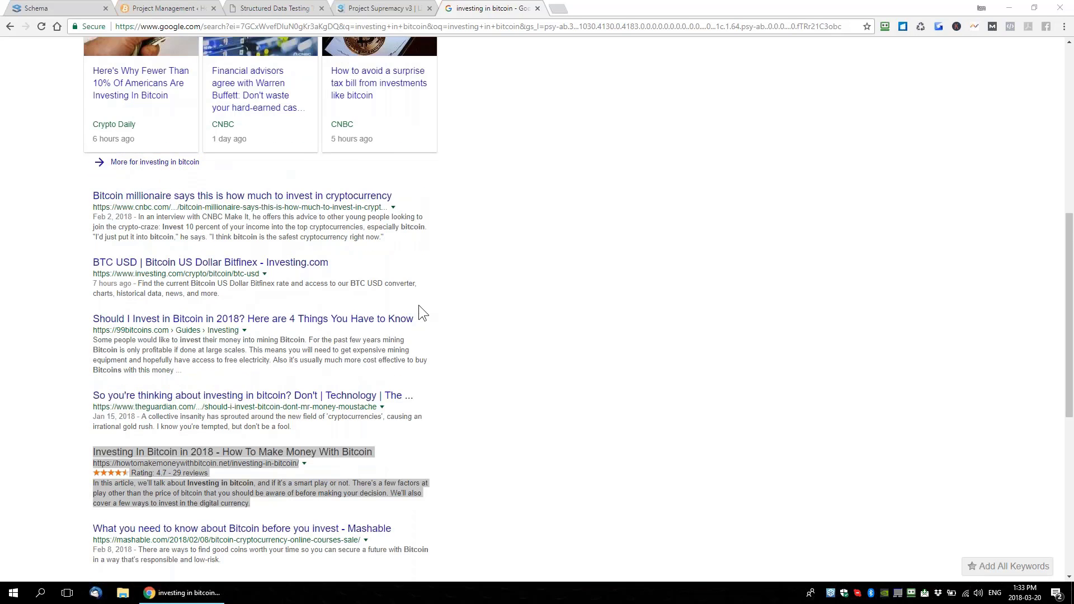
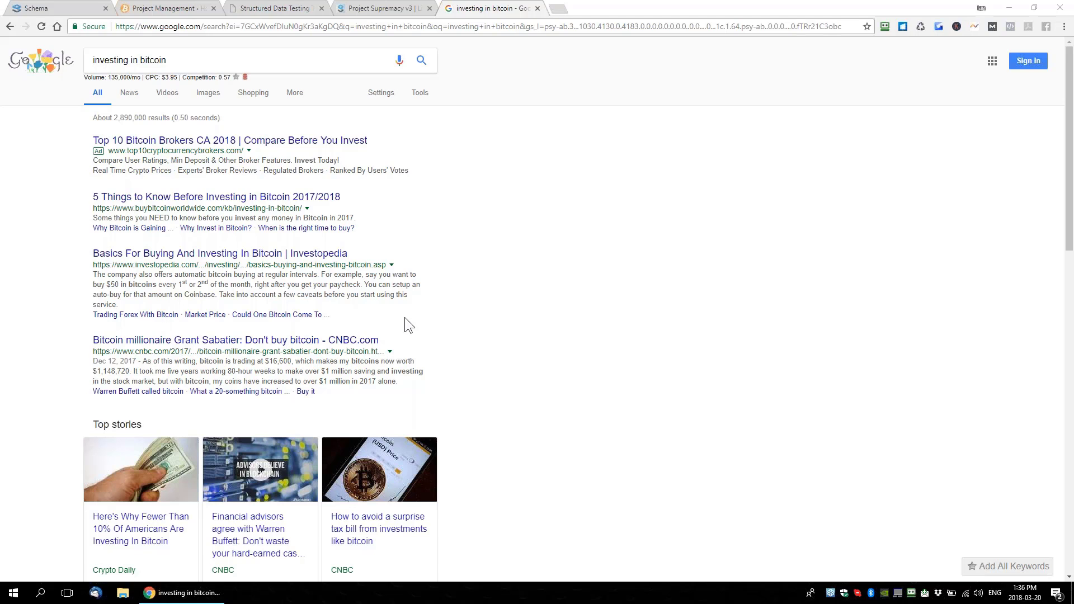
Review the results down to the "Investing In Bitcoin in 2018" entry and highlight its title, rating and description again
{"action": "scroll", "coordinate": [503, 299], "scroll_direction": "down", "scroll_amount": 3}
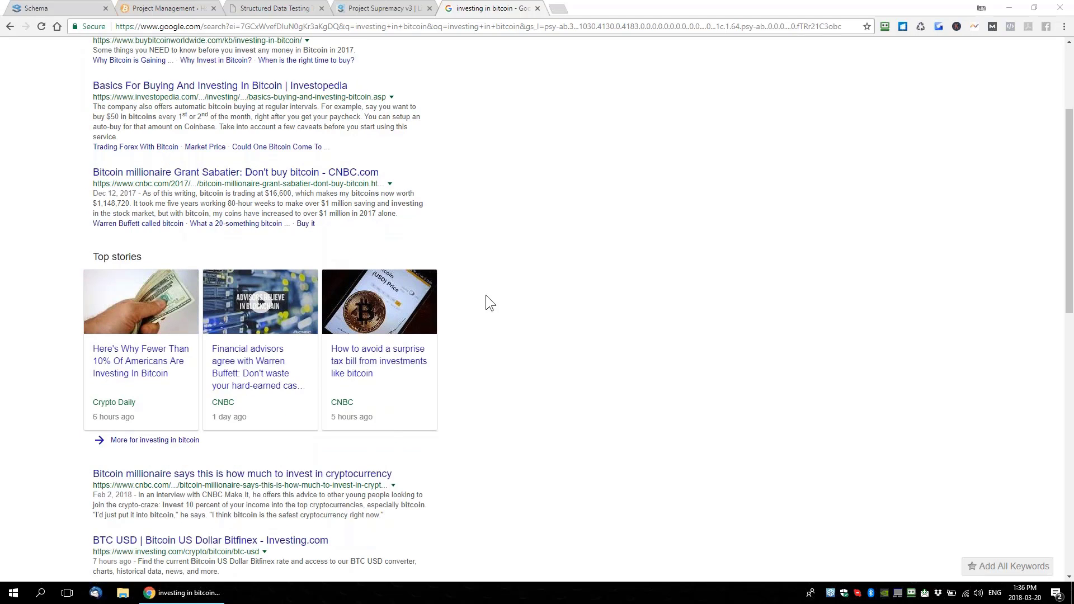
{"action": "scroll", "coordinate": [486, 302], "scroll_direction": "down", "scroll_amount": 4}
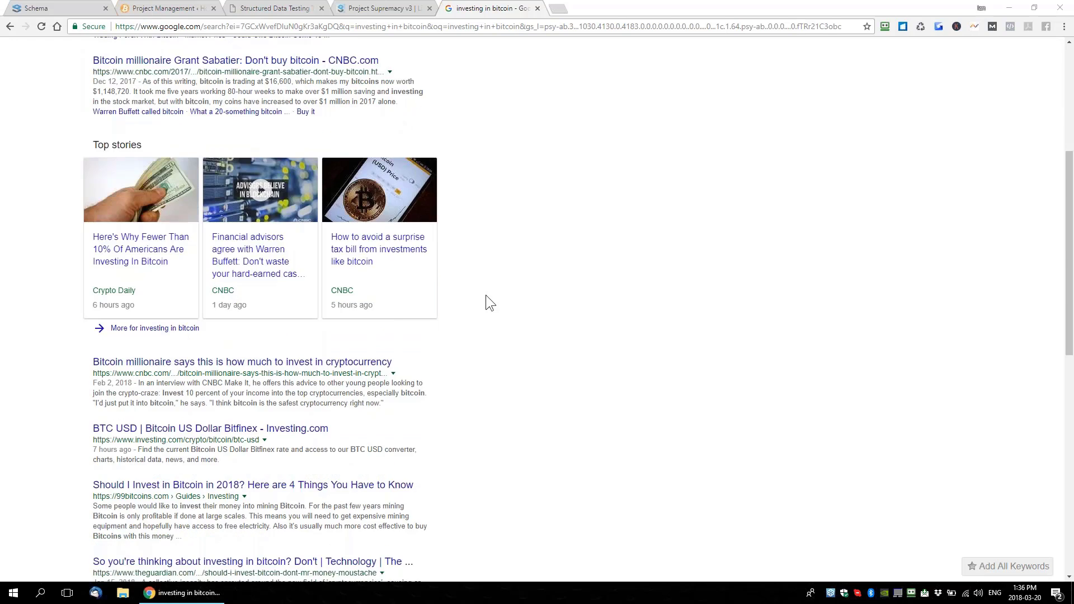
{"action": "scroll", "coordinate": [485, 302], "scroll_direction": "down", "scroll_amount": 2}
{"action": "left_click", "coordinate": [263, 450]}
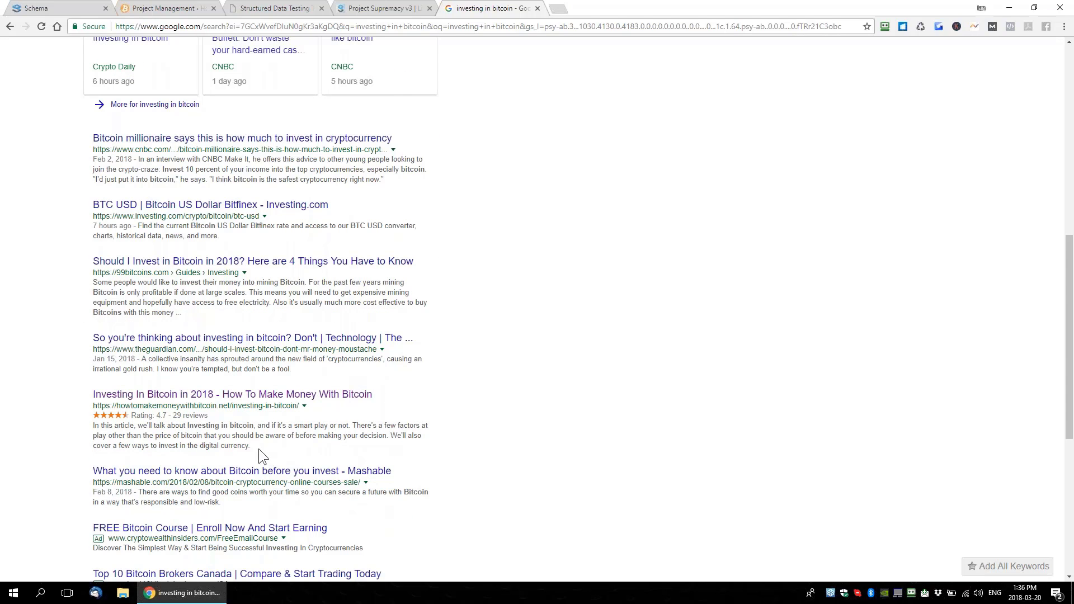
{"action": "left_click_drag", "start_coordinate": [249, 446], "coordinate": [92, 394]}
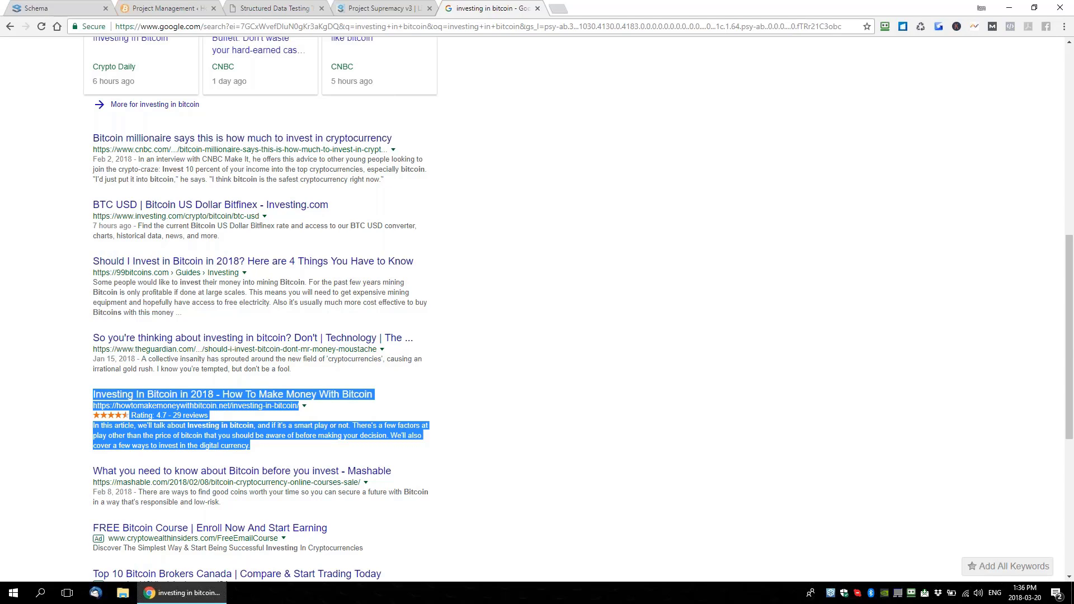
{"action": "left_click", "coordinate": [554, 429]}
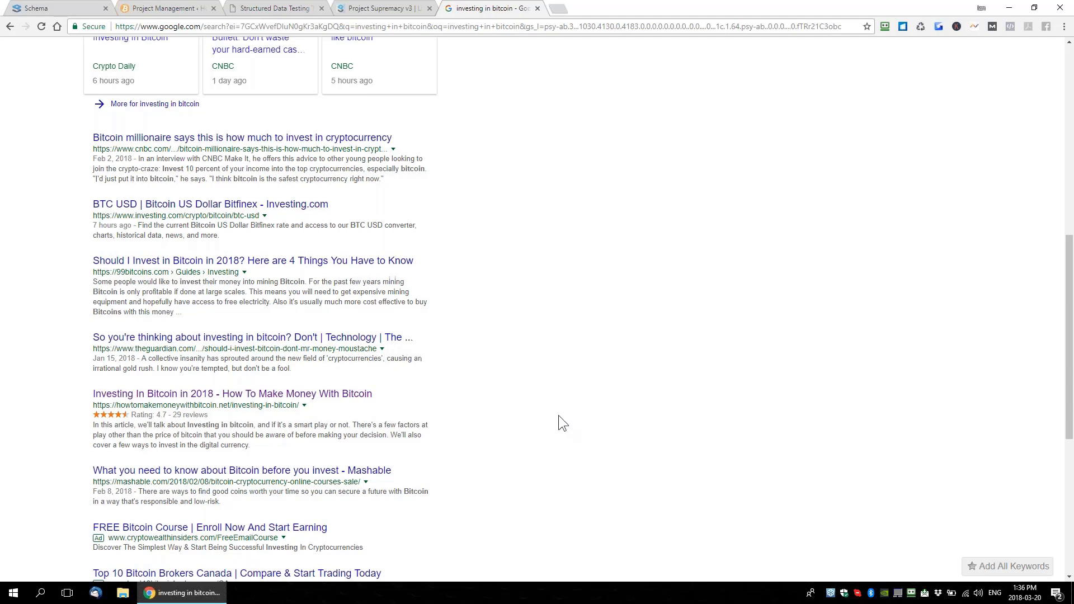
{"action": "scroll", "coordinate": [559, 415], "scroll_direction": "down", "scroll_amount": 3}
{"action": "left_click_drag", "start_coordinate": [88, 225], "coordinate": [279, 281]}
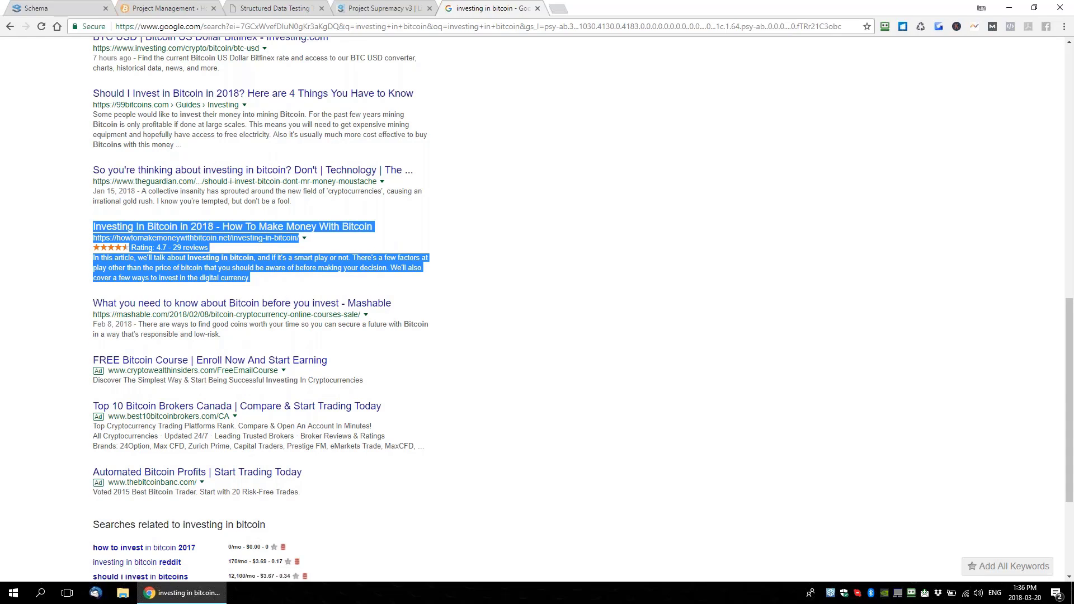
Copy the tested buy-in-canada page URL from the Structured Data Testing Tool and open it in a new browser tab
{"action": "left_click", "coordinate": [277, 9]}
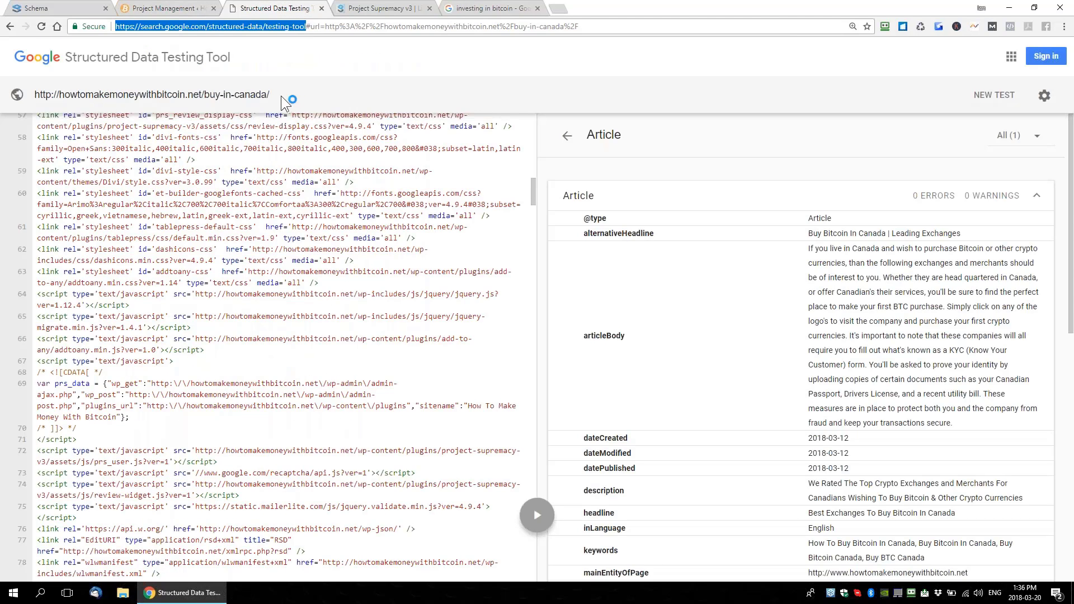
{"action": "triple_click", "coordinate": [38, 101]}
{"action": "key", "text": "ctrl+c"}
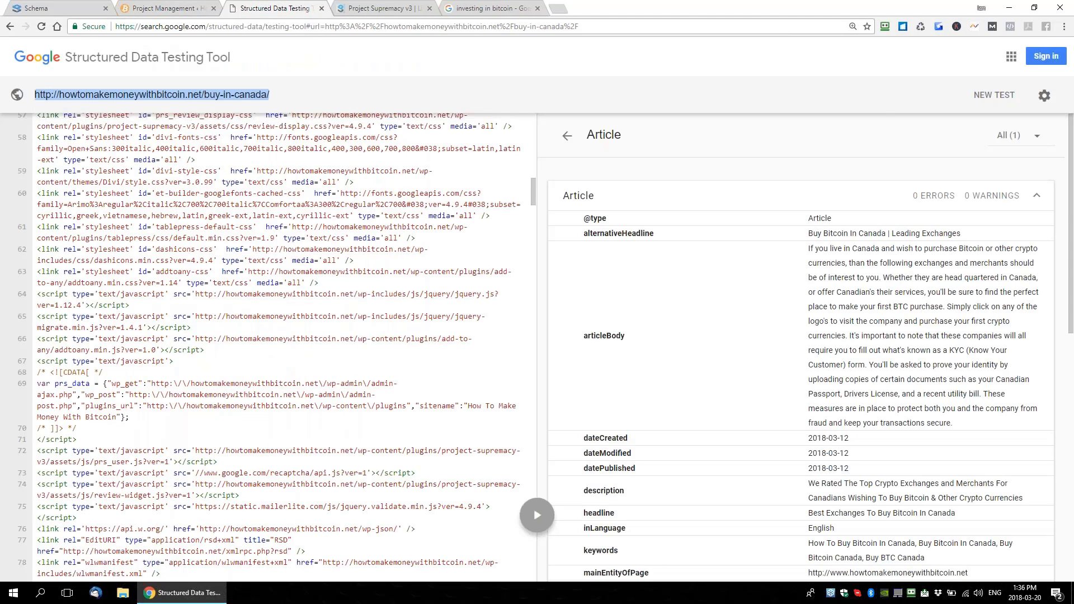
{"action": "left_click", "coordinate": [560, 8]}
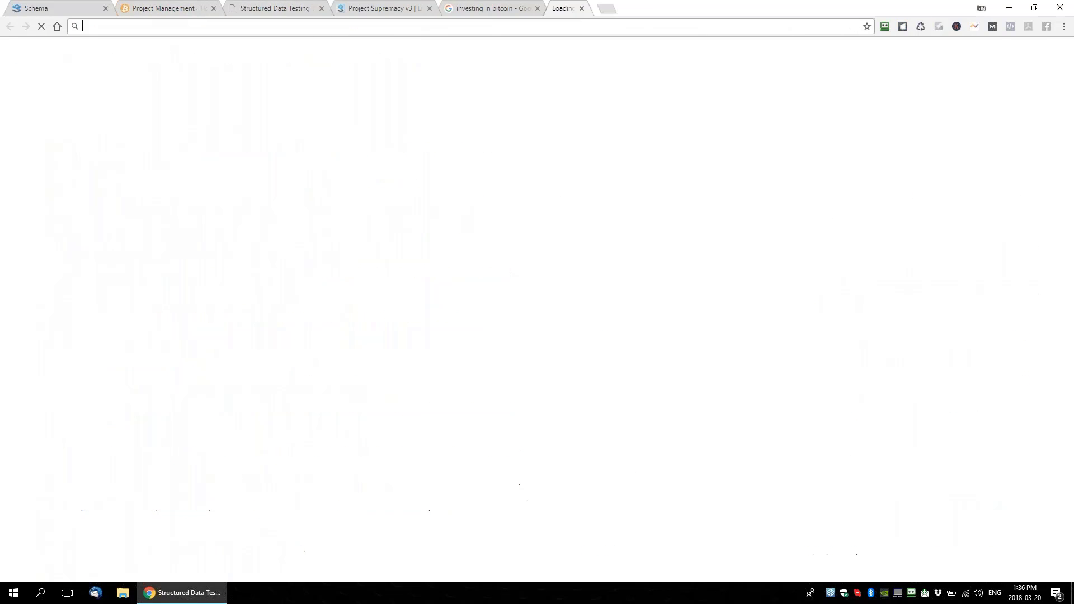
{"action": "key", "text": "ctrl+v"}
{"action": "key", "text": "Return"}
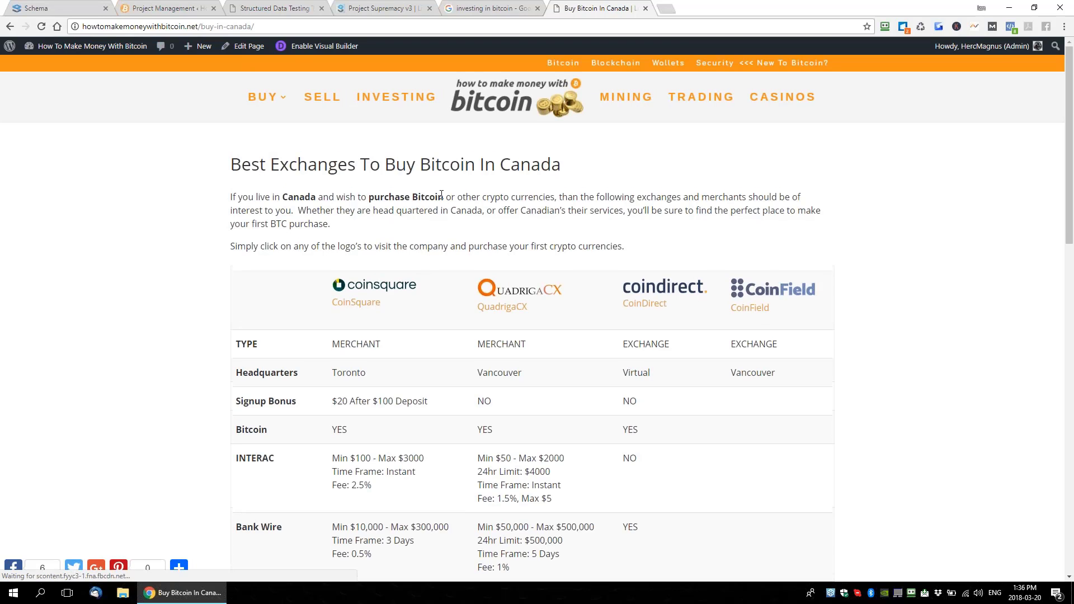
Examine the "Best Exchanges To Buy Bitcoin In Canada" page, including the comparison table and the user star-rating box
{"action": "scroll", "coordinate": [441, 194], "scroll_direction": "down", "scroll_amount": 1}
{"action": "scroll", "coordinate": [589, 415], "scroll_direction": "down", "scroll_amount": 10}
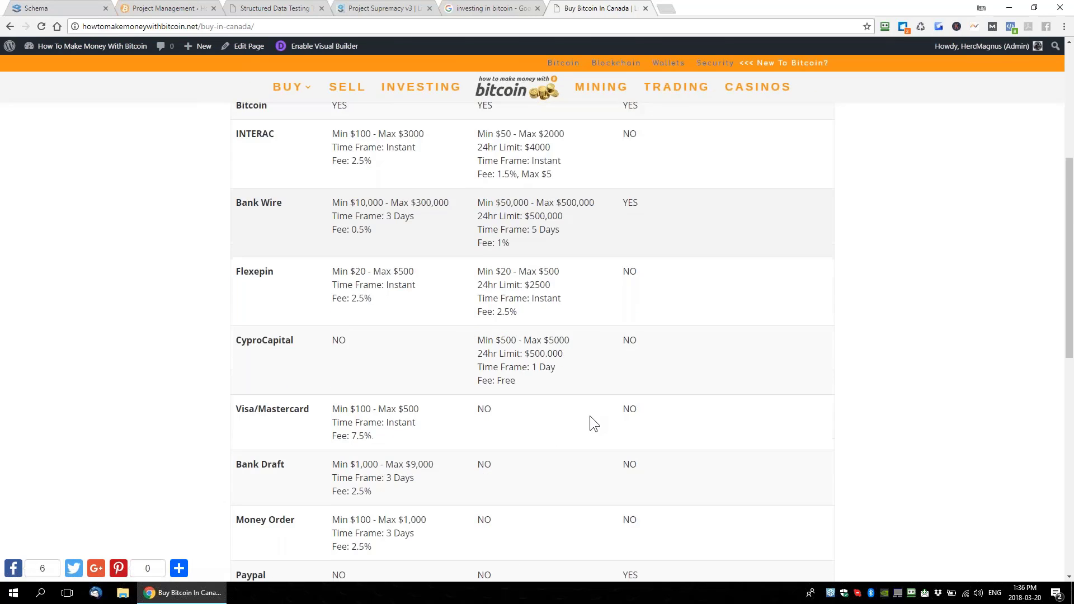
{"action": "scroll", "coordinate": [589, 415], "scroll_direction": "up", "scroll_amount": 10}
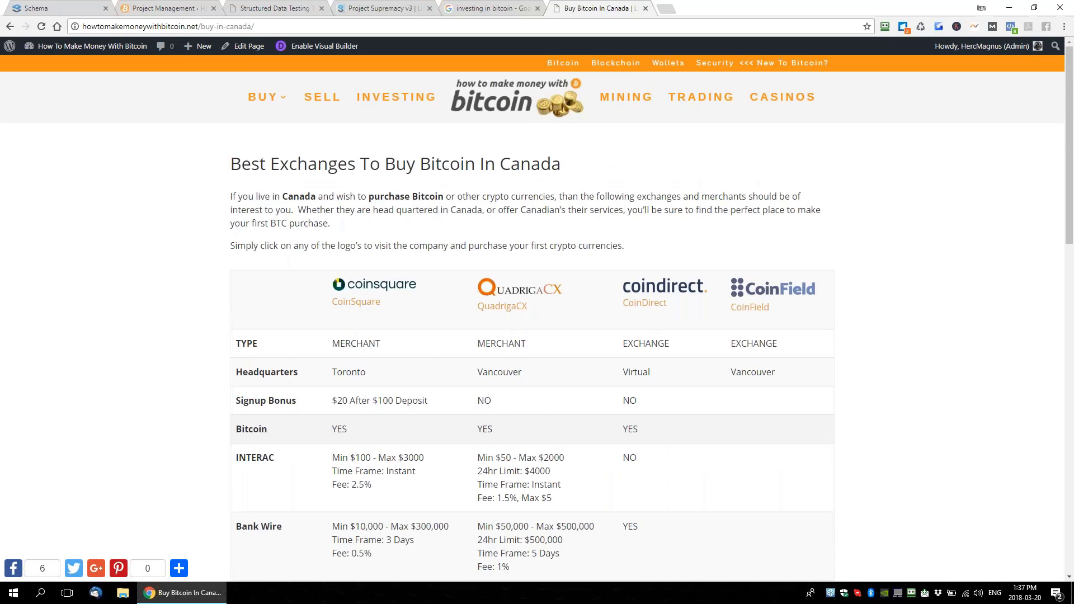
{"action": "scroll", "coordinate": [468, 442], "scroll_direction": "down", "scroll_amount": 10}
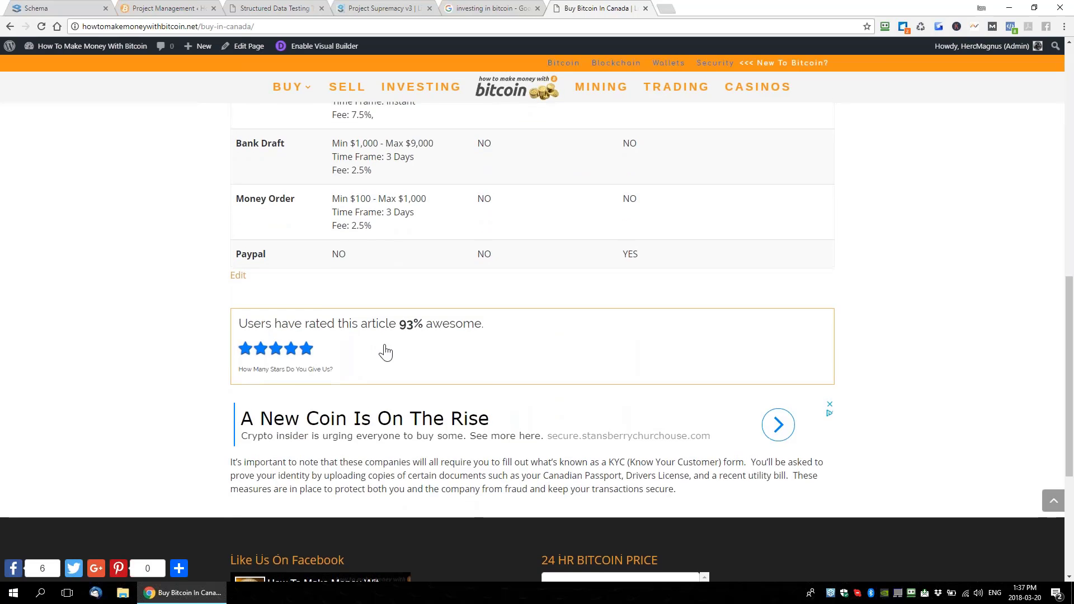
{"action": "scroll", "coordinate": [386, 352], "scroll_direction": "up", "scroll_amount": 10}
Search Google for "site:howtomakemoneywithbitcoin.net/buy-in-canada/" and highlight the rating in the page's listing
{"action": "key", "text": "ctrl+l"}
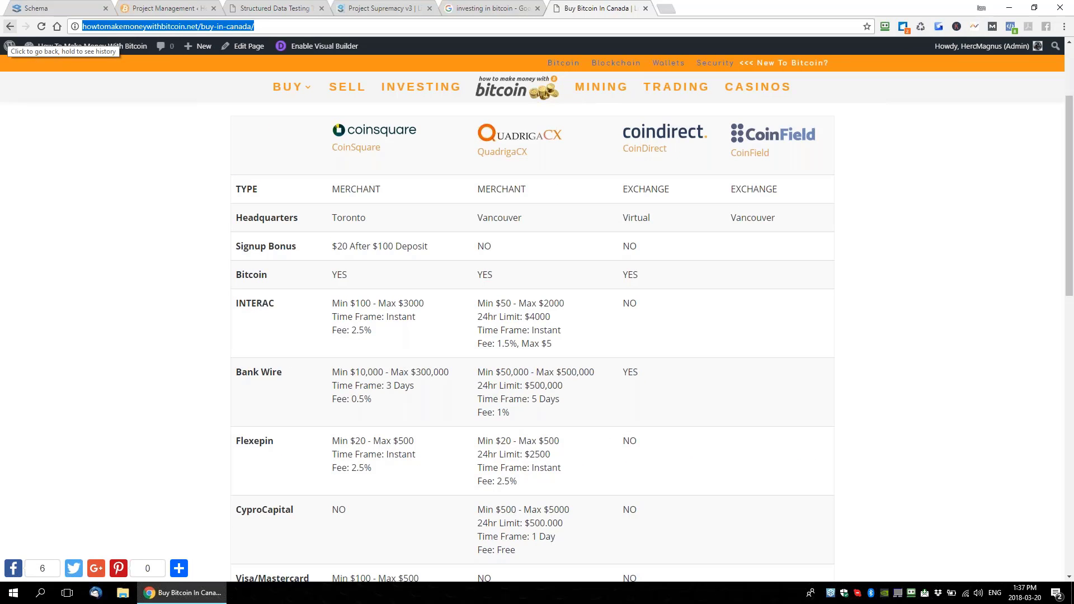
{"action": "key", "text": "Home"}
{"action": "type", "text": "site:"}
{"action": "key", "text": "Return"}
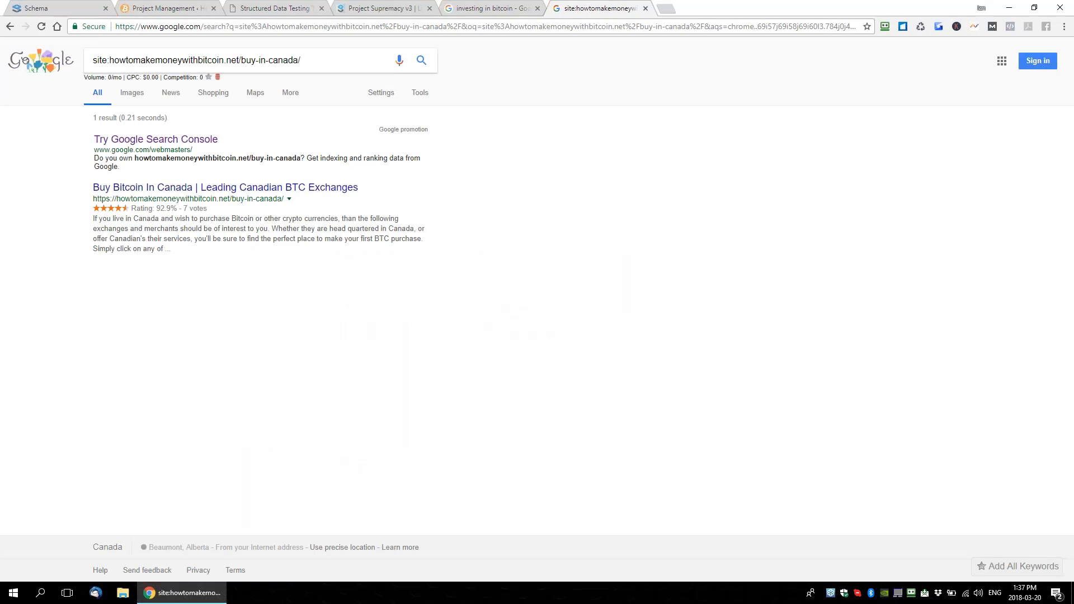
{"action": "left_click_drag", "start_coordinate": [203, 208], "coordinate": [129, 208]}
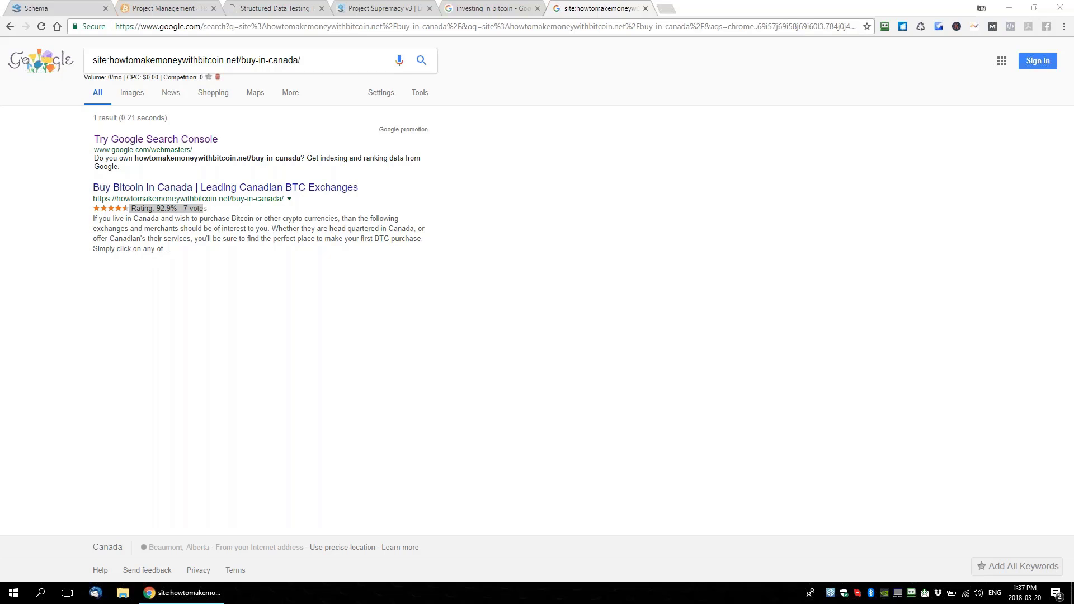
Return to the Project Supremacy schema editor and collapse the CDN BTC XChanges entry and the Add New Schemas section
{"action": "left_click", "coordinate": [58, 6]}
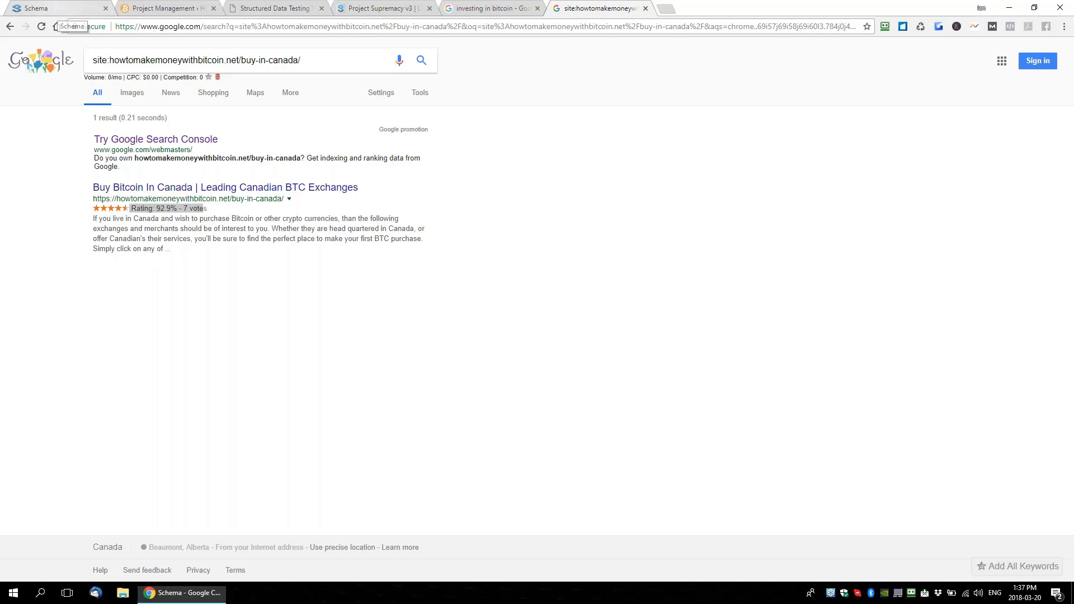
{"action": "scroll", "coordinate": [312, 192], "scroll_direction": "down", "scroll_amount": 3}
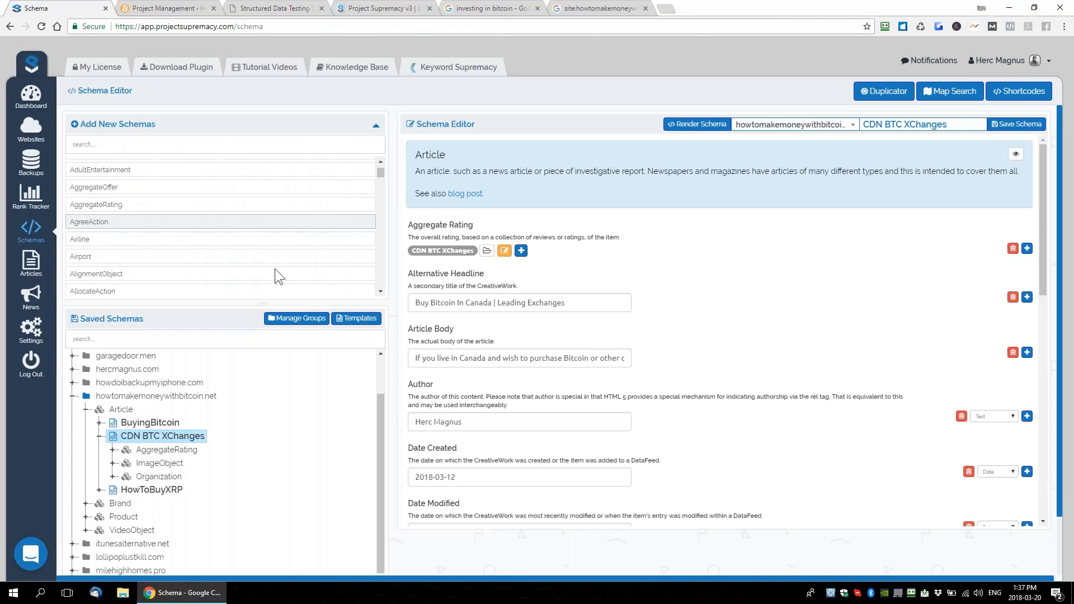
{"action": "left_click", "coordinate": [99, 436]}
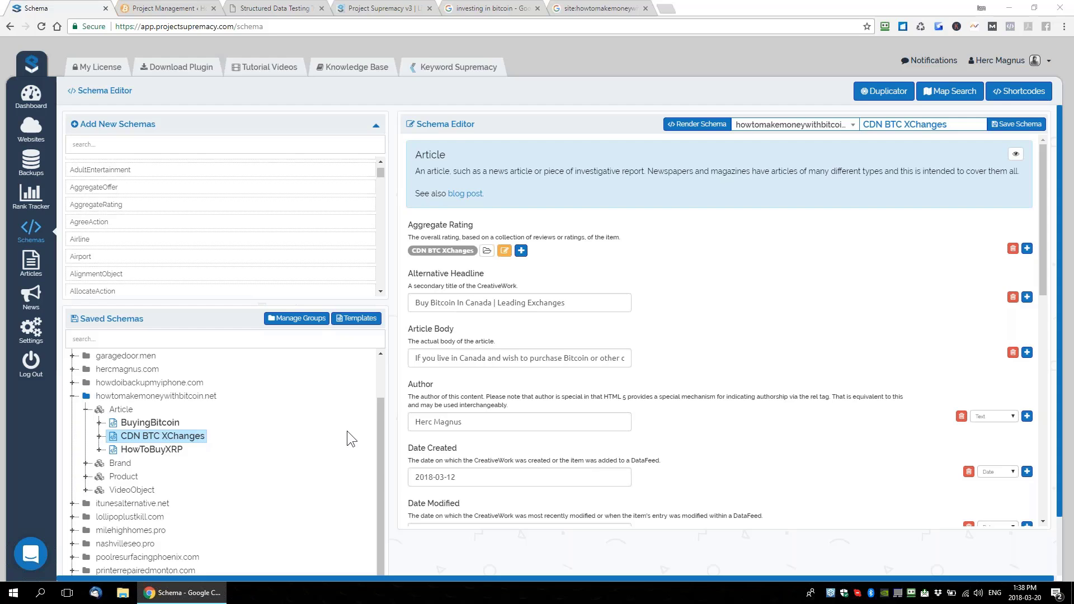
{"action": "scroll", "coordinate": [346, 430], "scroll_direction": "down", "scroll_amount": 1}
{"action": "scroll", "coordinate": [347, 431], "scroll_direction": "up", "scroll_amount": 3}
{"action": "left_click", "coordinate": [376, 126]}
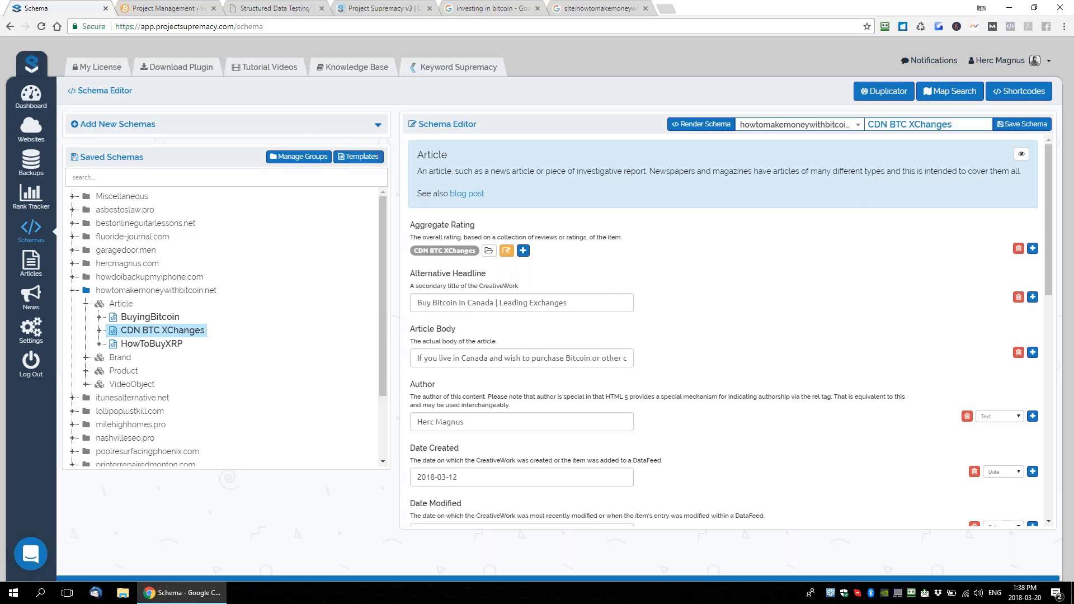
Find the NewsArticle type with the search "news", load it as a new schema and look through its available properties
{"action": "left_click", "coordinate": [378, 125]}
{"action": "left_click", "coordinate": [170, 145]}
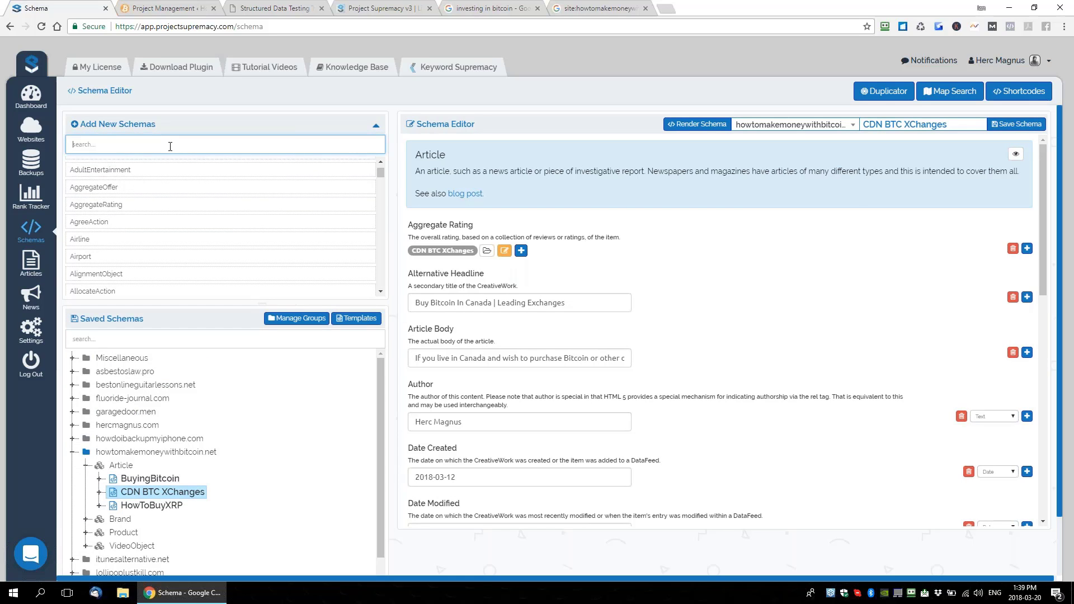
{"action": "type", "text": "news"}
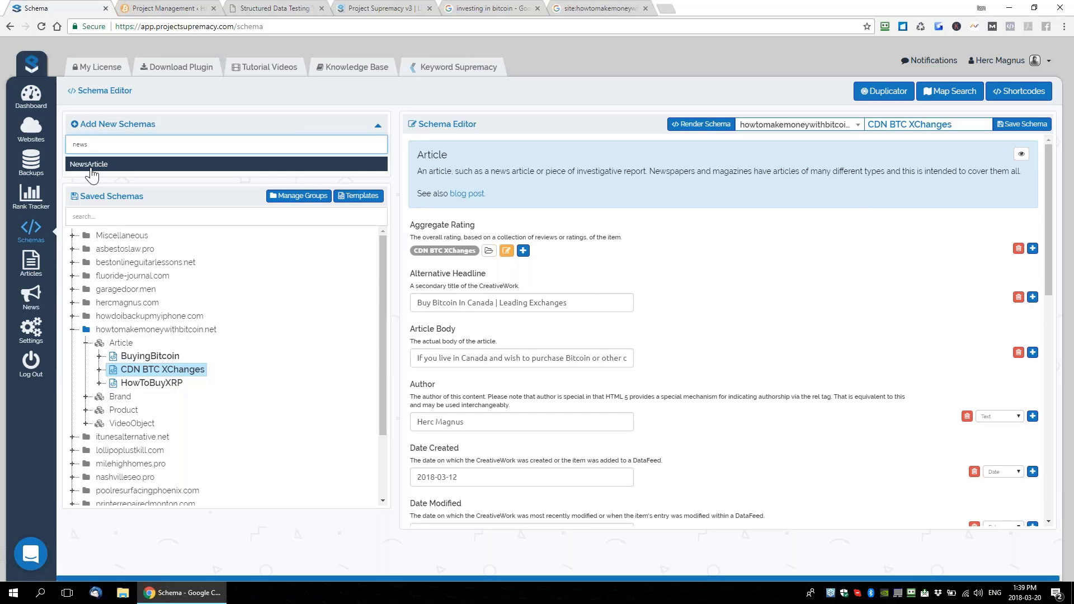
{"action": "left_click", "coordinate": [90, 165]}
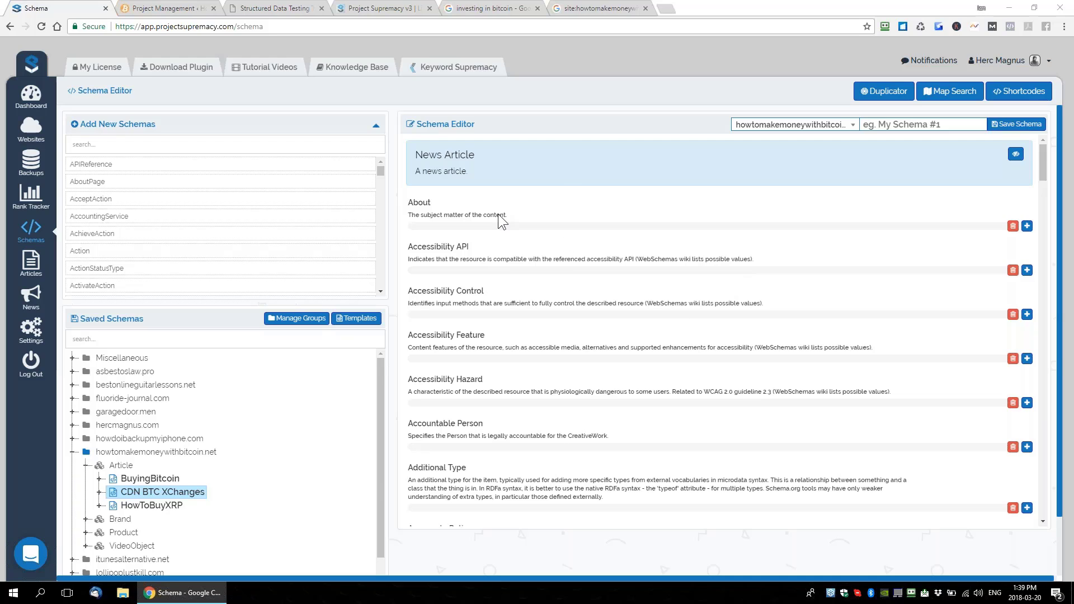
{"action": "scroll", "coordinate": [497, 214], "scroll_direction": "down", "scroll_amount": 4}
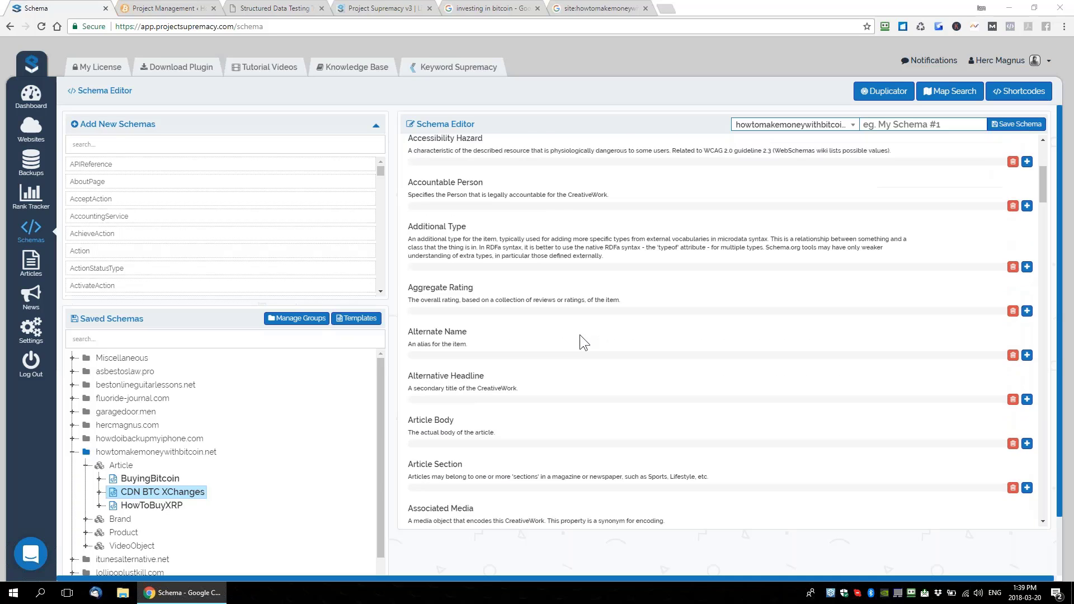
{"action": "scroll", "coordinate": [579, 335], "scroll_direction": "down", "scroll_amount": 1}
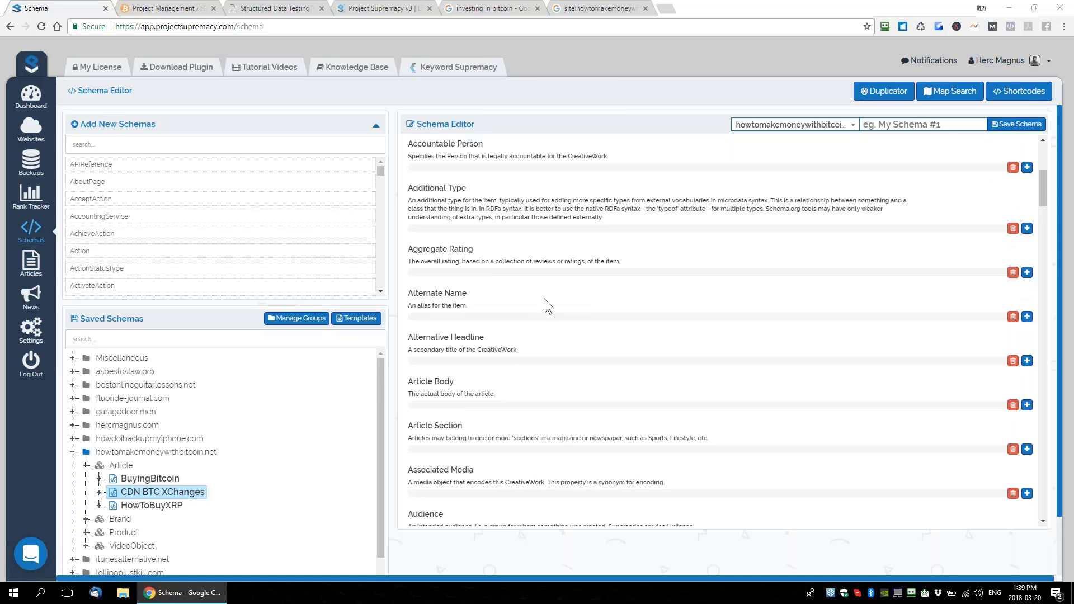
{"action": "scroll", "coordinate": [544, 298], "scroll_direction": "up", "scroll_amount": 3}
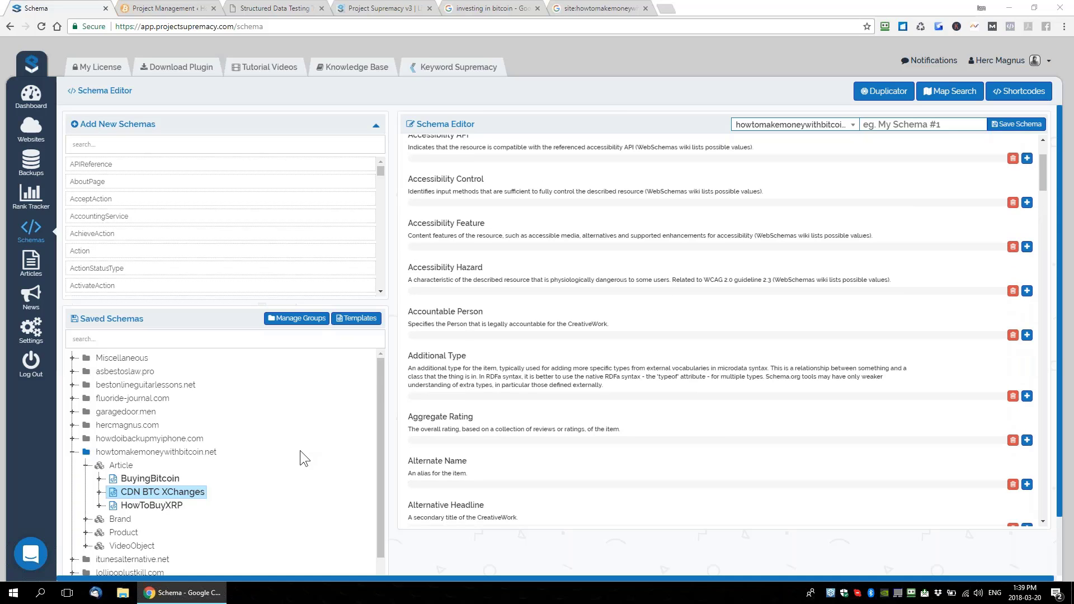
Open the saved Solid schema from the Article entries in the Miscellaneous group
{"action": "left_click", "coordinate": [72, 358]}
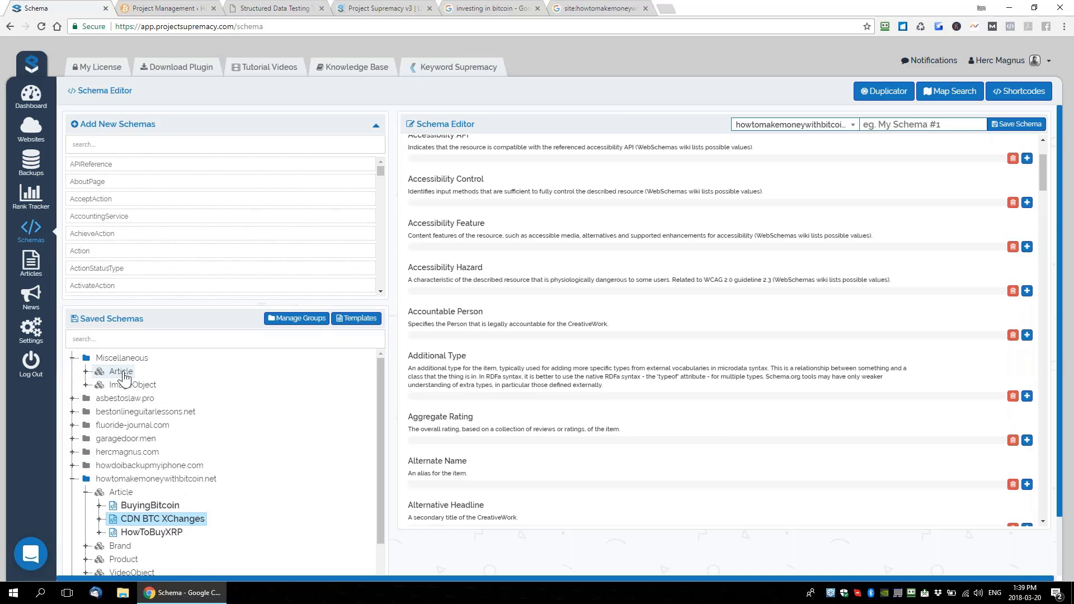
{"action": "left_click", "coordinate": [114, 372]}
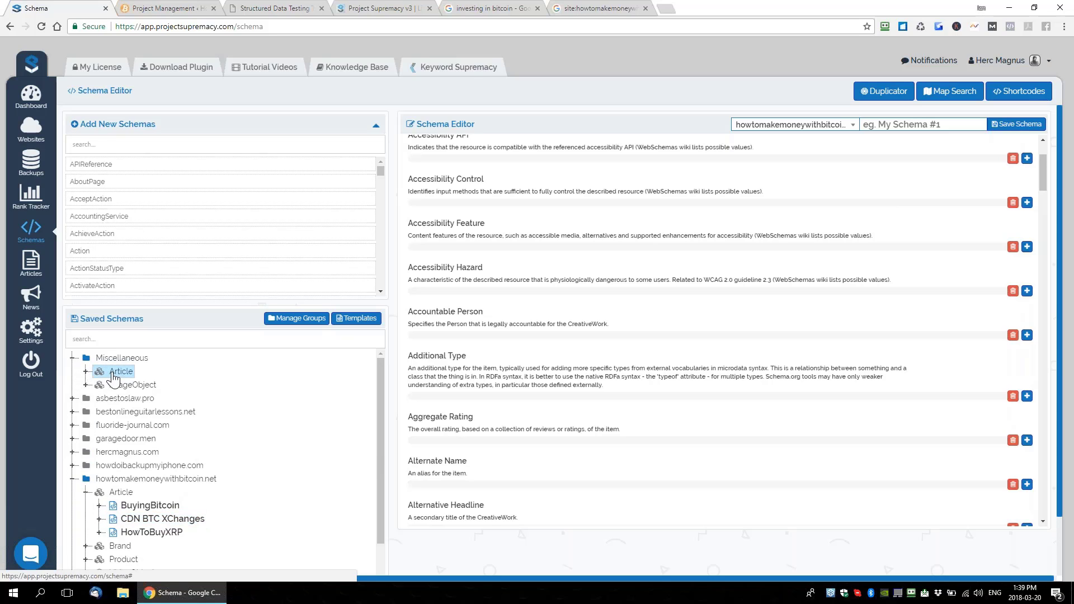
{"action": "left_click", "coordinate": [86, 371]}
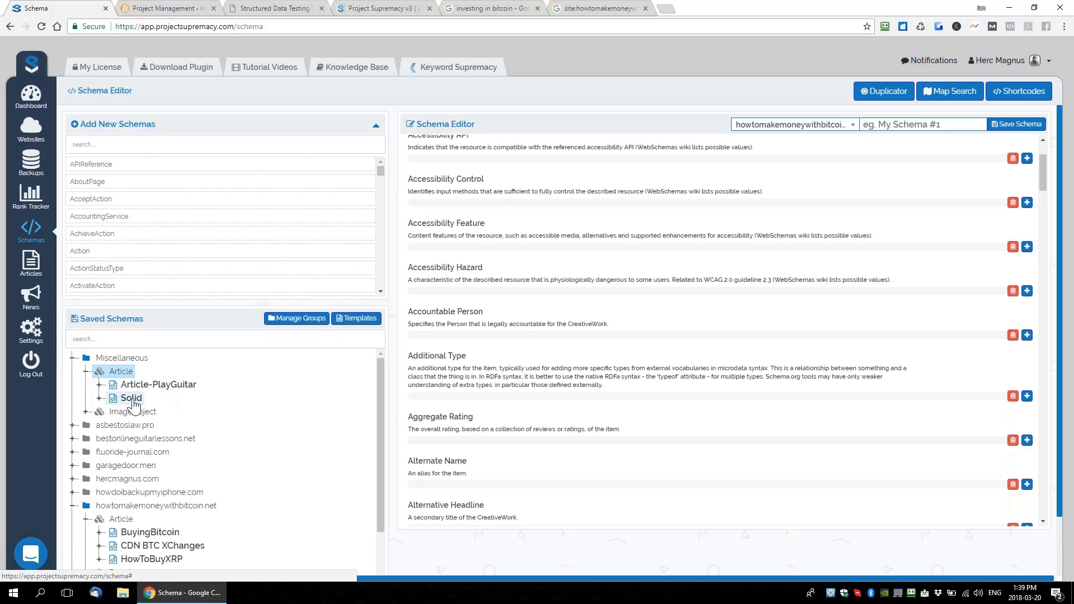
{"action": "left_click", "coordinate": [134, 401]}
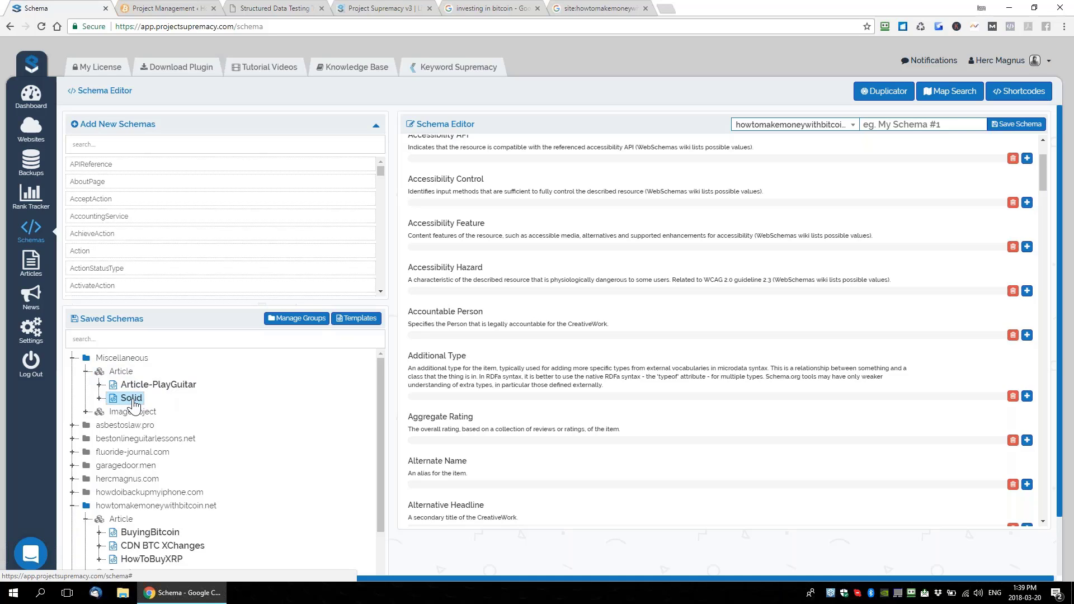
{"action": "scroll", "coordinate": [254, 415], "scroll_direction": "down", "scroll_amount": 3}
{"action": "scroll", "coordinate": [247, 425], "scroll_direction": "up", "scroll_amount": 3}
{"action": "scroll", "coordinate": [232, 482], "scroll_direction": "down", "scroll_amount": 2}
{"action": "scroll", "coordinate": [162, 437], "scroll_direction": "up", "scroll_amount": 2}
{"action": "left_click", "coordinate": [130, 400]}
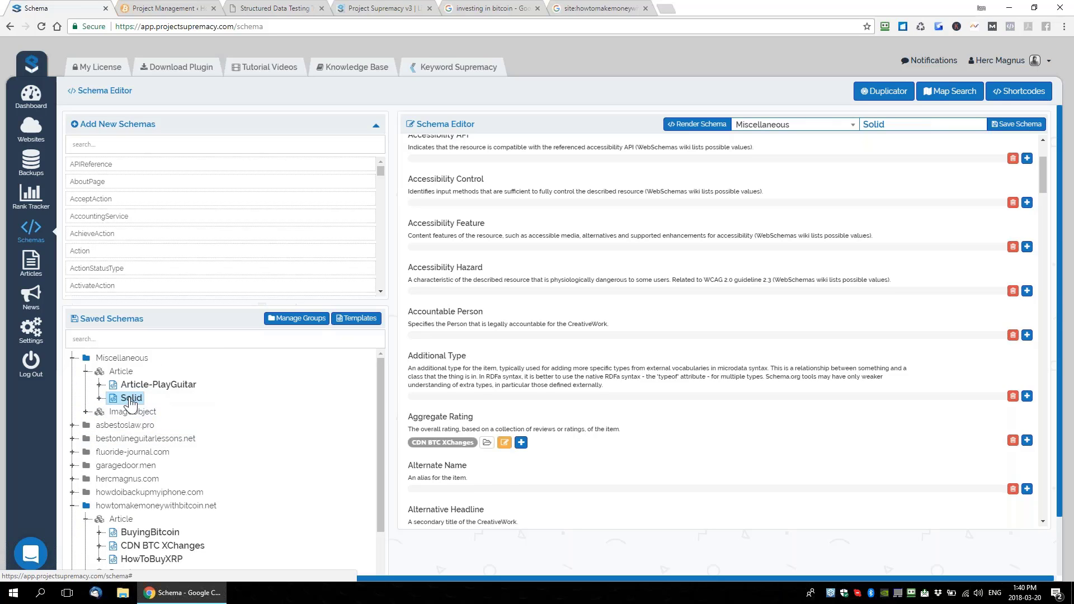
Rename the opened schema as ICO, assign it to howtomakemoneywithbitcoin.net, hide its empty properties and save it
{"action": "scroll", "coordinate": [834, 274], "scroll_direction": "down", "scroll_amount": 1}
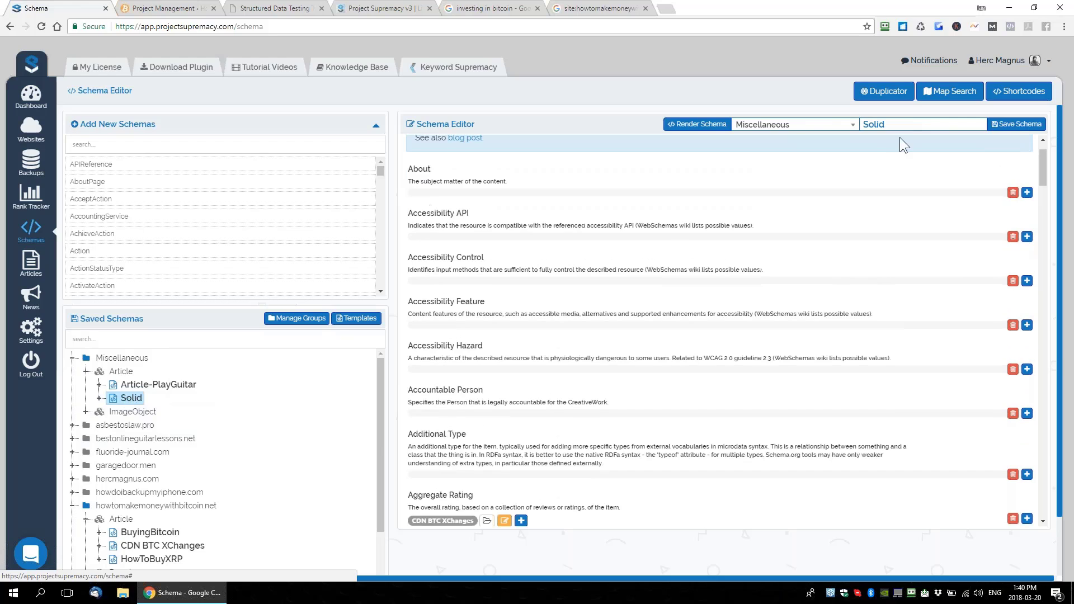
{"action": "double_click", "coordinate": [902, 124]}
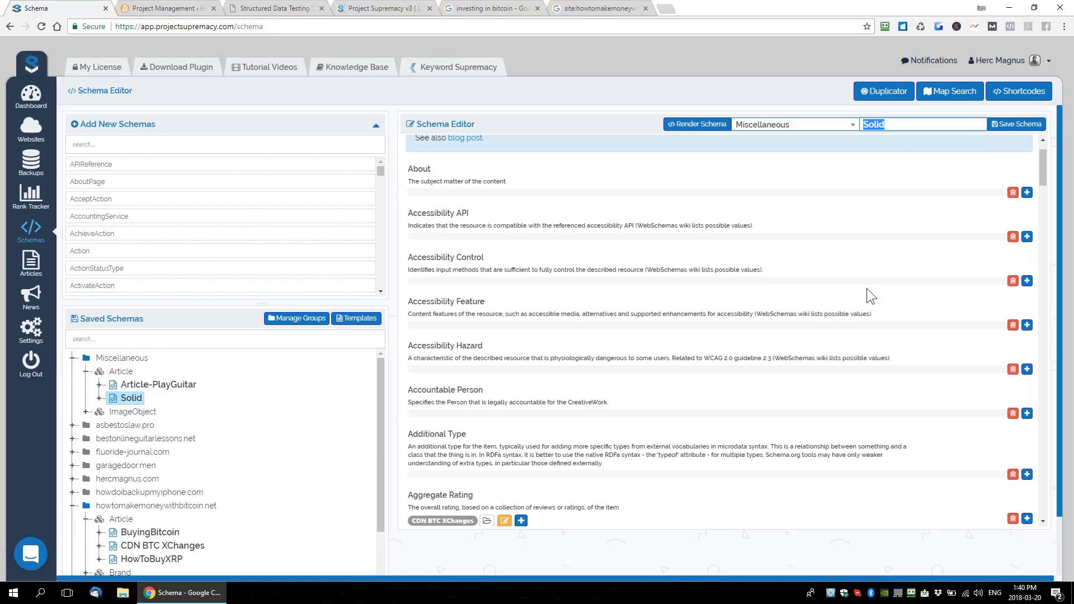
{"action": "type", "text": "ICO"}
{"action": "left_click", "coordinate": [807, 126]}
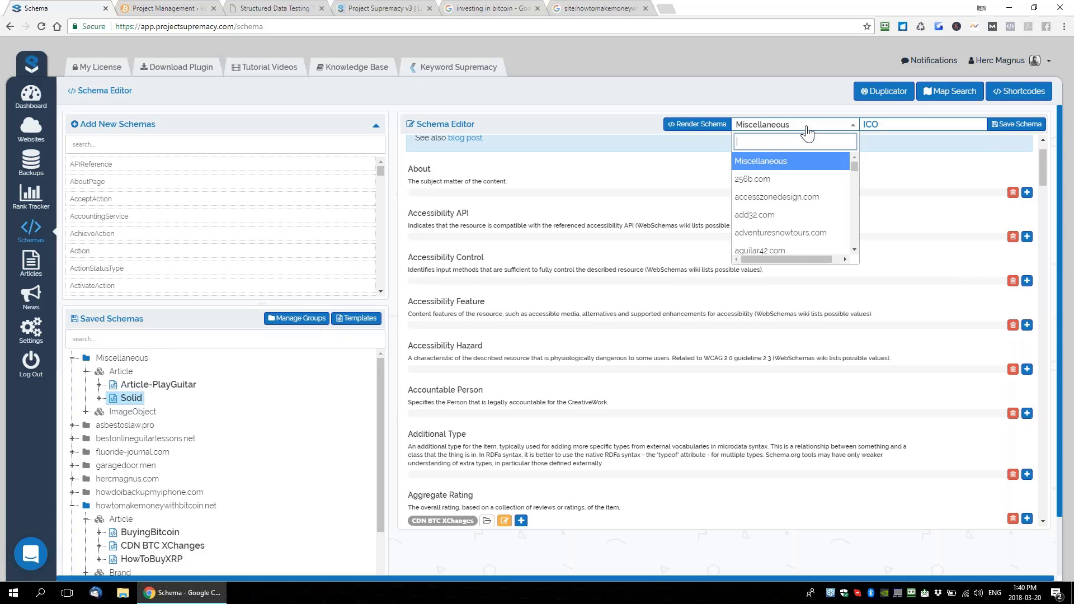
{"action": "scroll", "coordinate": [794, 218], "scroll_direction": "down", "scroll_amount": 4}
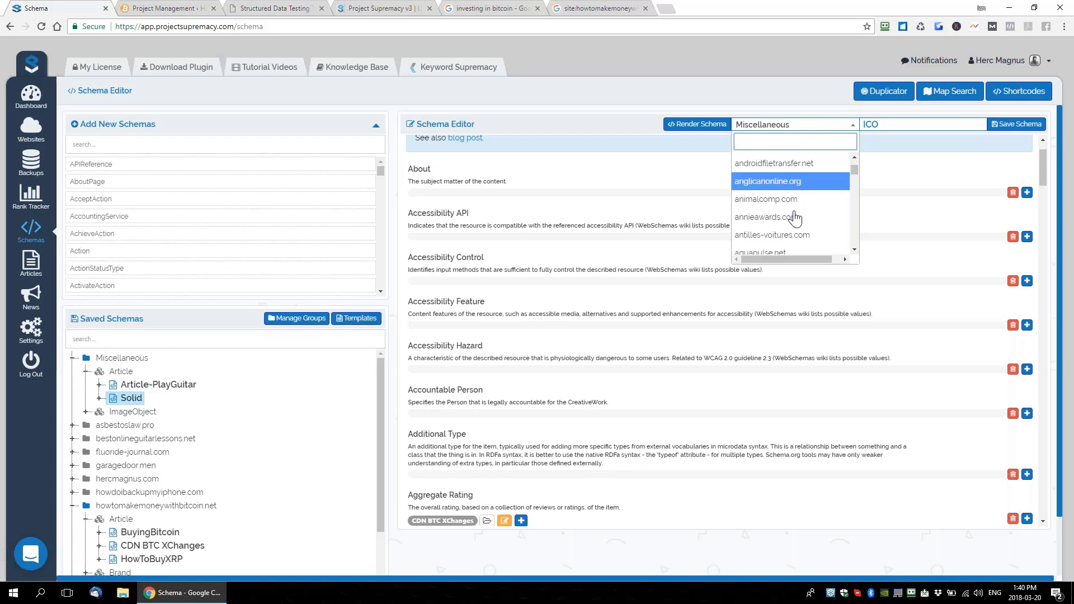
{"action": "type", "text": "howtomake"}
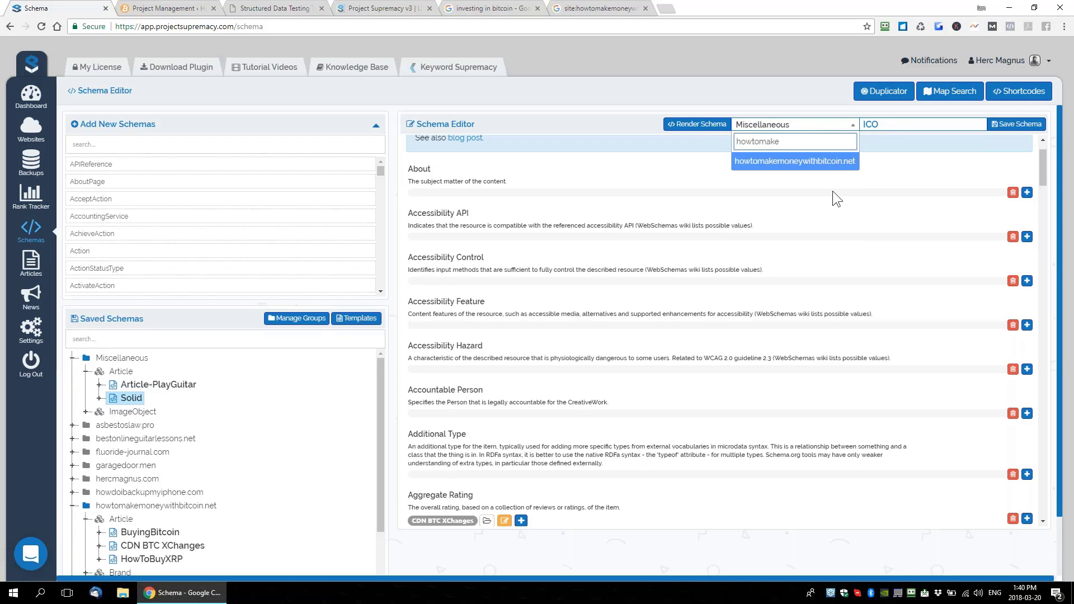
{"action": "left_click", "coordinate": [802, 161]}
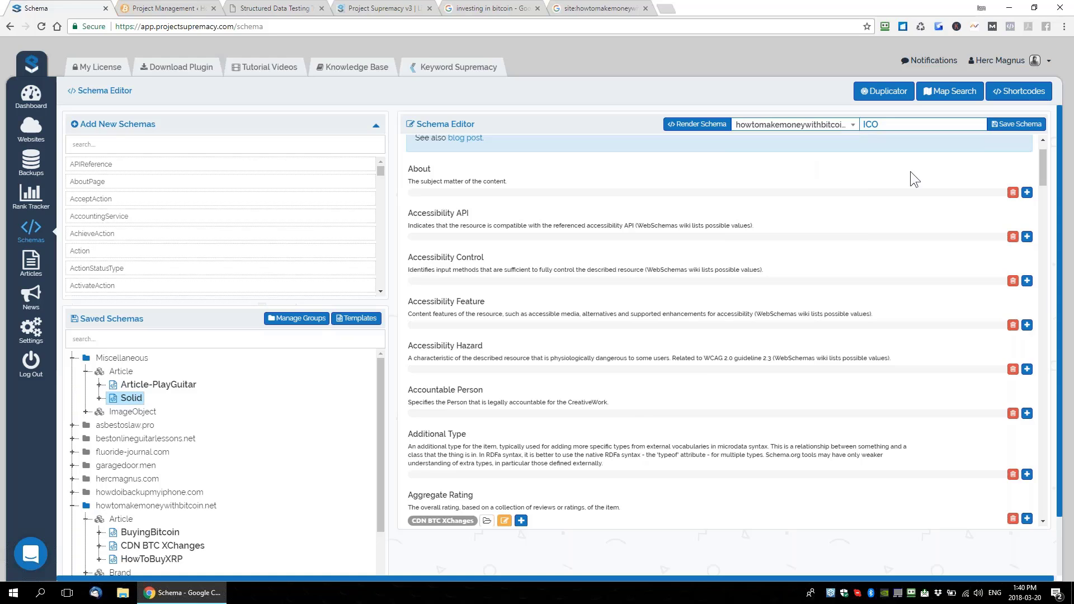
{"action": "left_click", "coordinate": [1014, 154]}
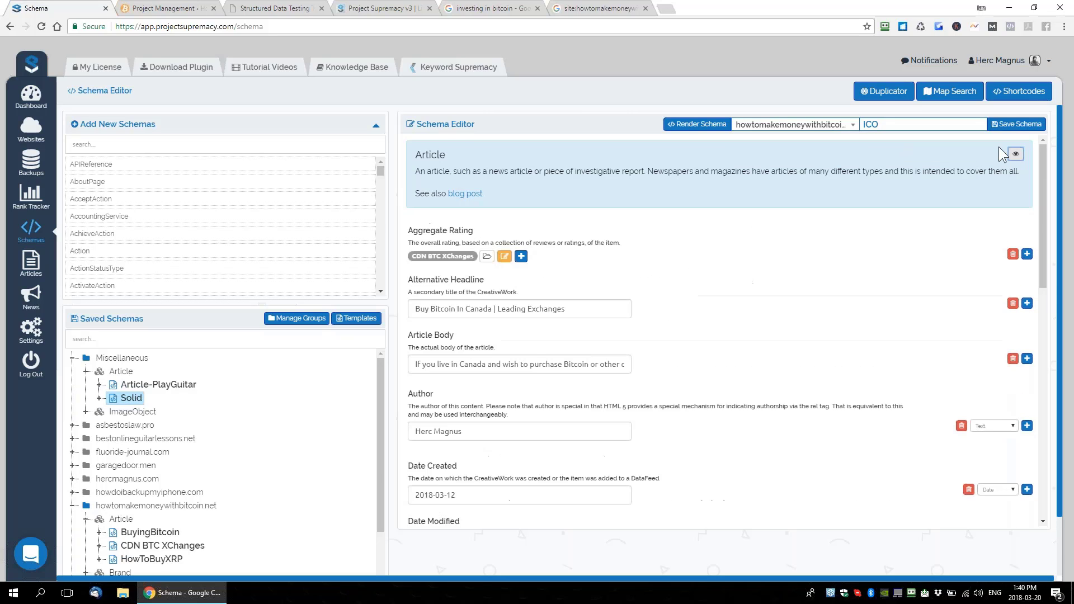
{"action": "left_click", "coordinate": [1015, 124]}
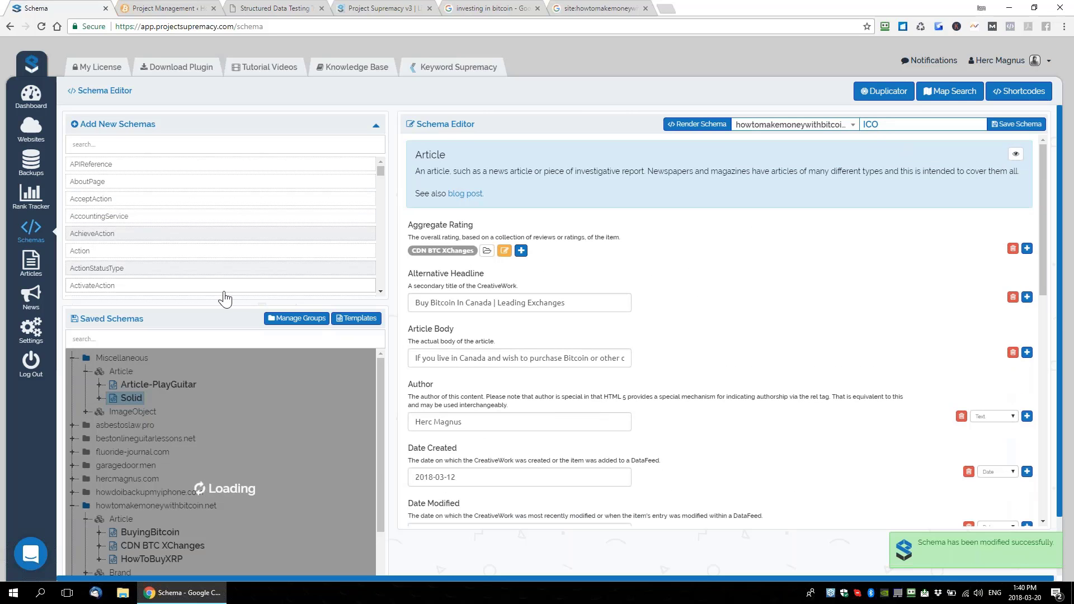
Duplicate the saved ICO schema among the Article entries of howtomakemoneywithbitcoin.net
{"action": "scroll", "coordinate": [73, 400], "scroll_direction": "down", "scroll_amount": 1}
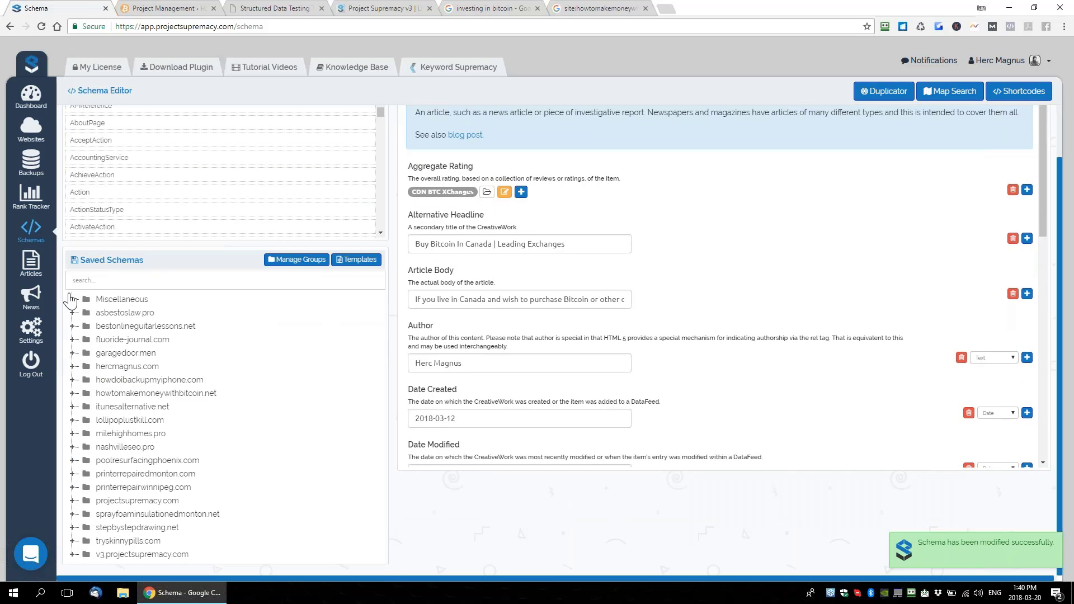
{"action": "left_click", "coordinate": [72, 300]}
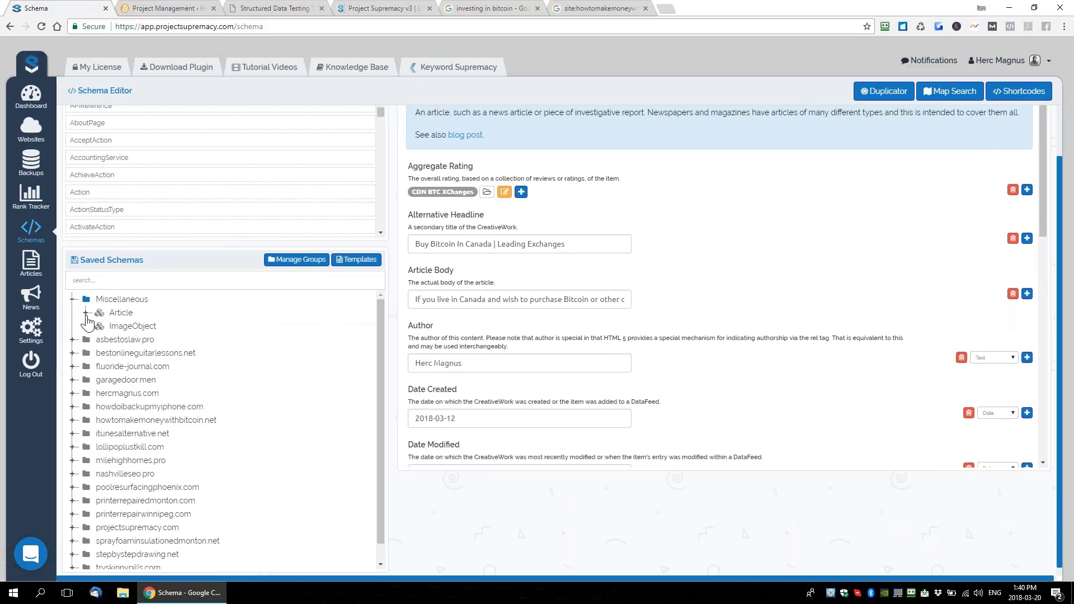
{"action": "left_click", "coordinate": [85, 312]}
{"action": "left_click", "coordinate": [85, 312]}
{"action": "left_click", "coordinate": [72, 301]}
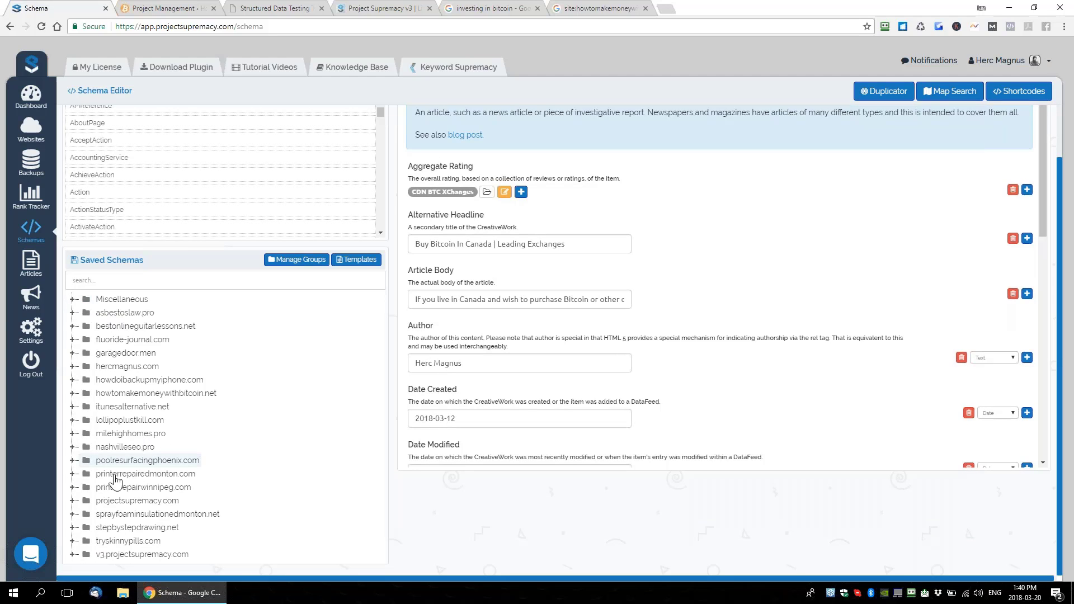
{"action": "left_click", "coordinate": [73, 393]}
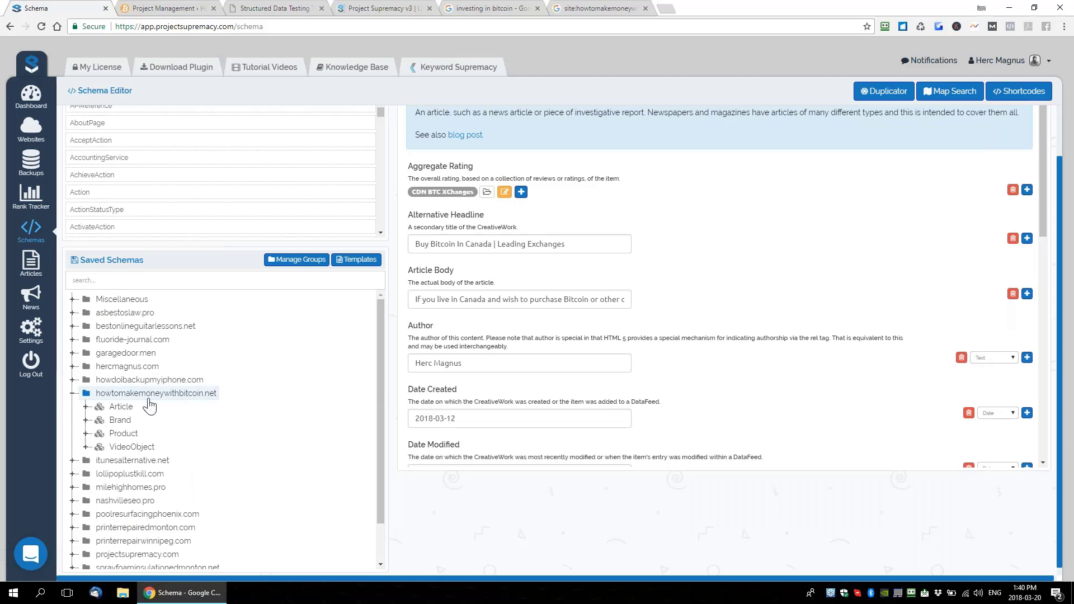
{"action": "left_click", "coordinate": [86, 408]}
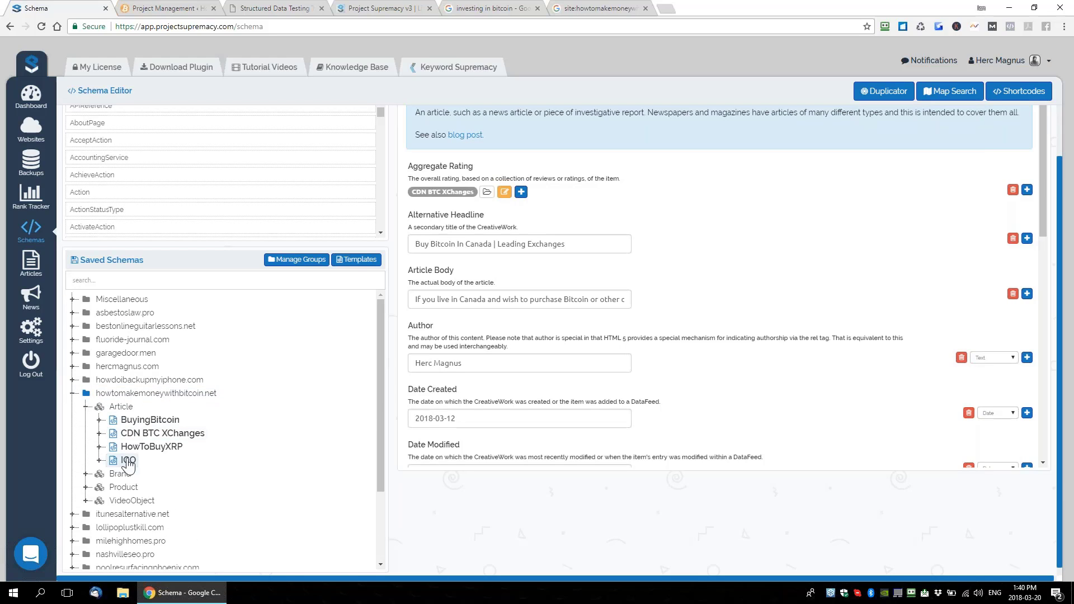
{"action": "right_click", "coordinate": [111, 465]}
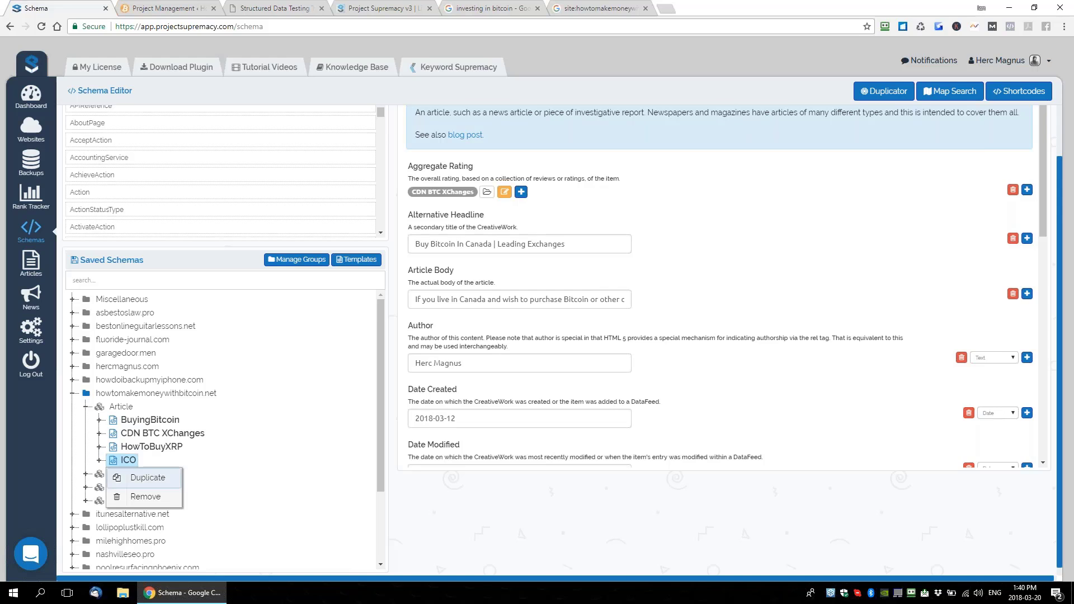
{"action": "left_click", "coordinate": [134, 479]}
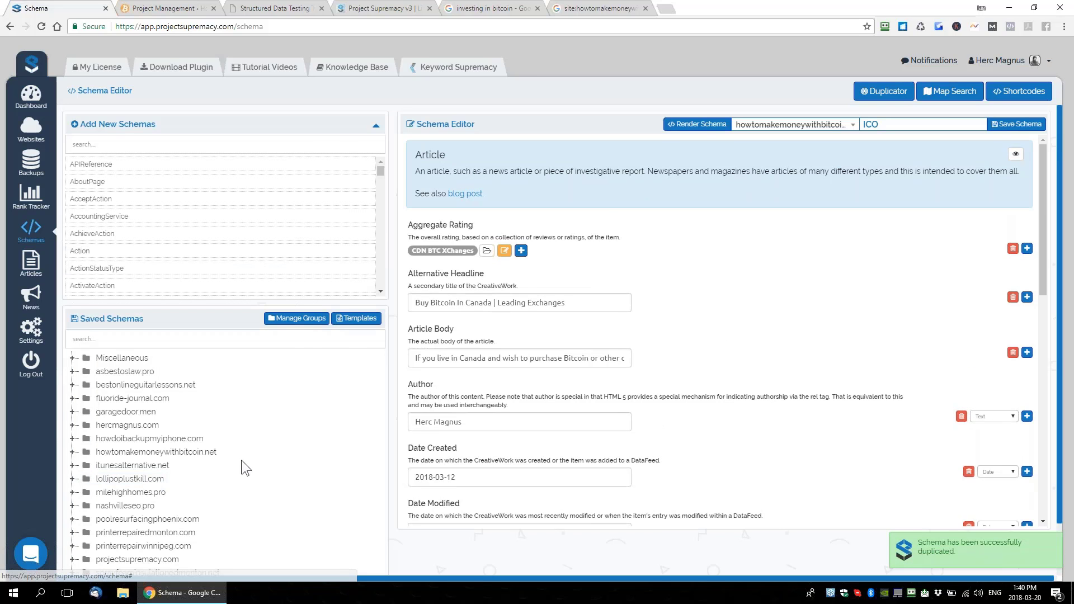
Open the ICO #1 schema from the Article entries of howtomakemoneywithbitcoin.net
{"action": "scroll", "coordinate": [242, 461], "scroll_direction": "down", "scroll_amount": 1}
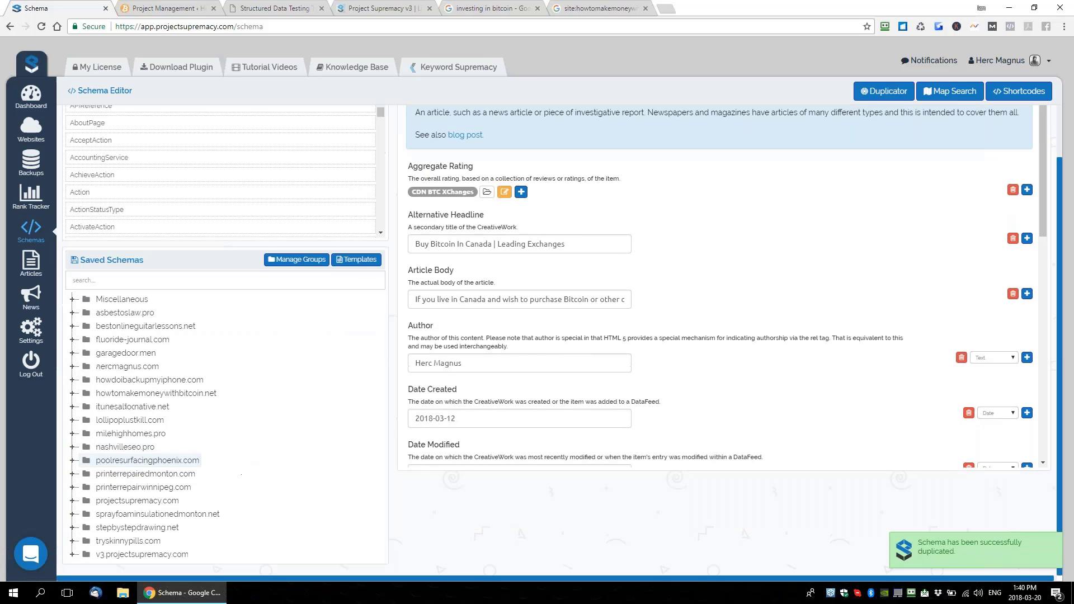
{"action": "left_click", "coordinate": [71, 394]}
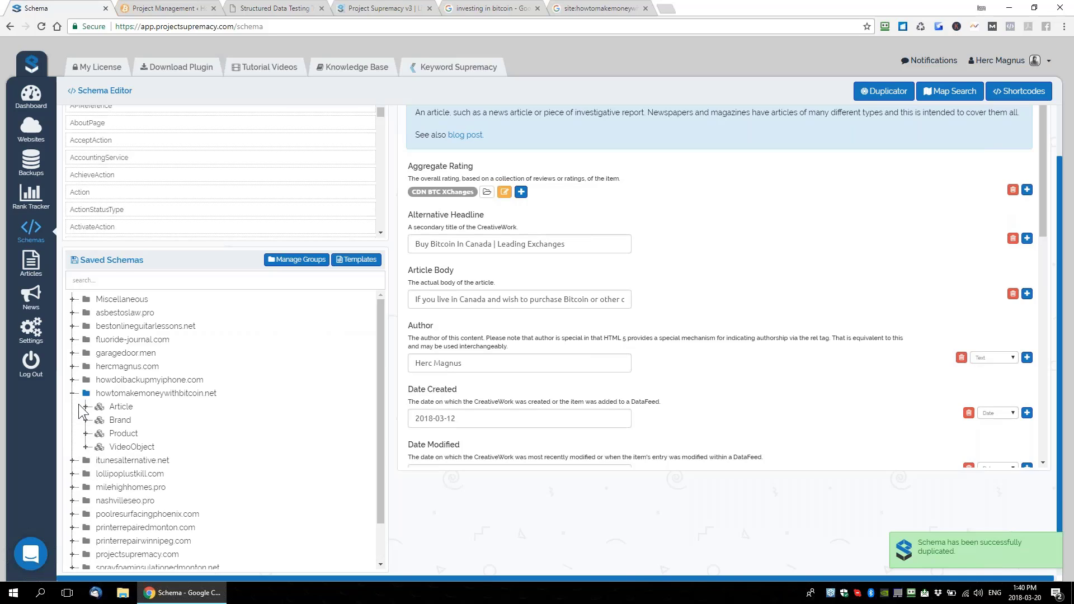
{"action": "left_click", "coordinate": [85, 407]}
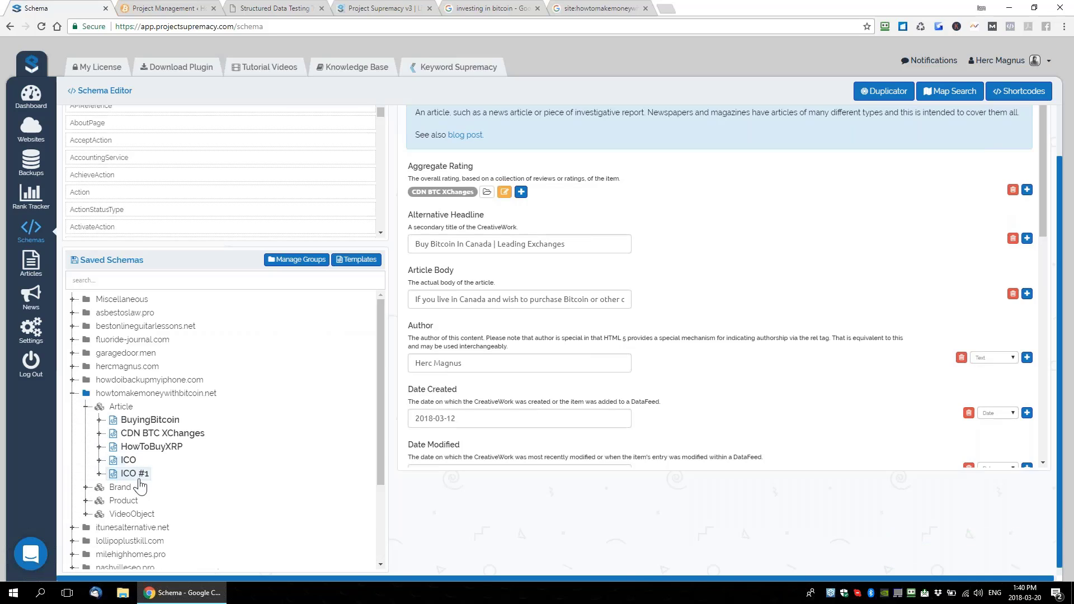
{"action": "left_click", "coordinate": [133, 476]}
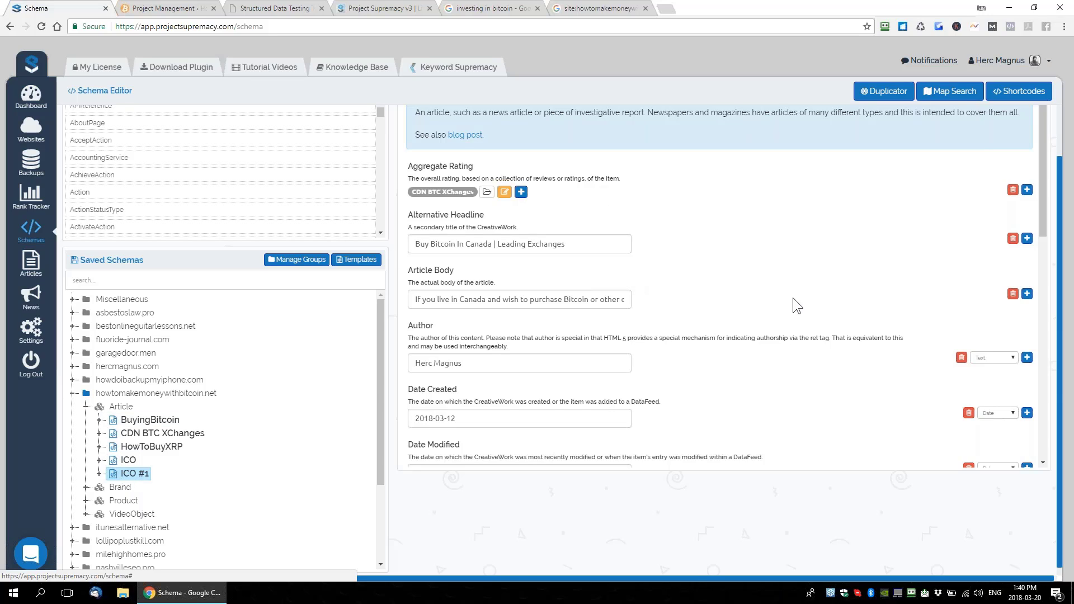
Rename the duplicated schema as SOLID, assign it to the Miscellaneous group and save it
{"action": "scroll", "coordinate": [793, 297], "scroll_direction": "up", "scroll_amount": 2}
{"action": "double_click", "coordinate": [896, 125]}
{"action": "type", "text": "S"}
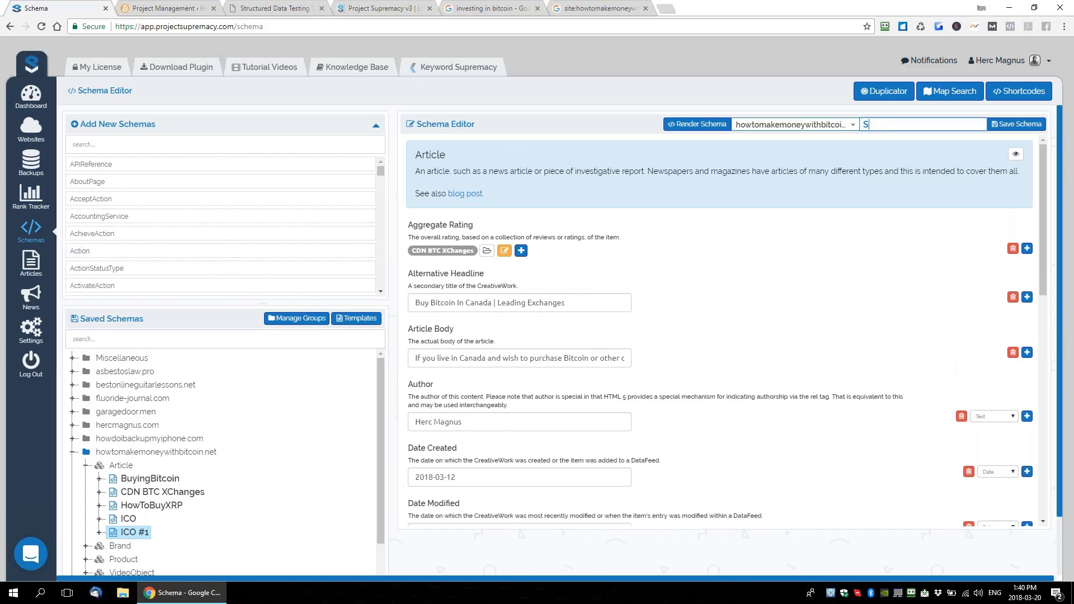
{"action": "type", "text": "OLID"}
{"action": "left_click", "coordinate": [793, 124]}
{"action": "scroll", "coordinate": [782, 201], "scroll_direction": "up", "scroll_amount": 5}
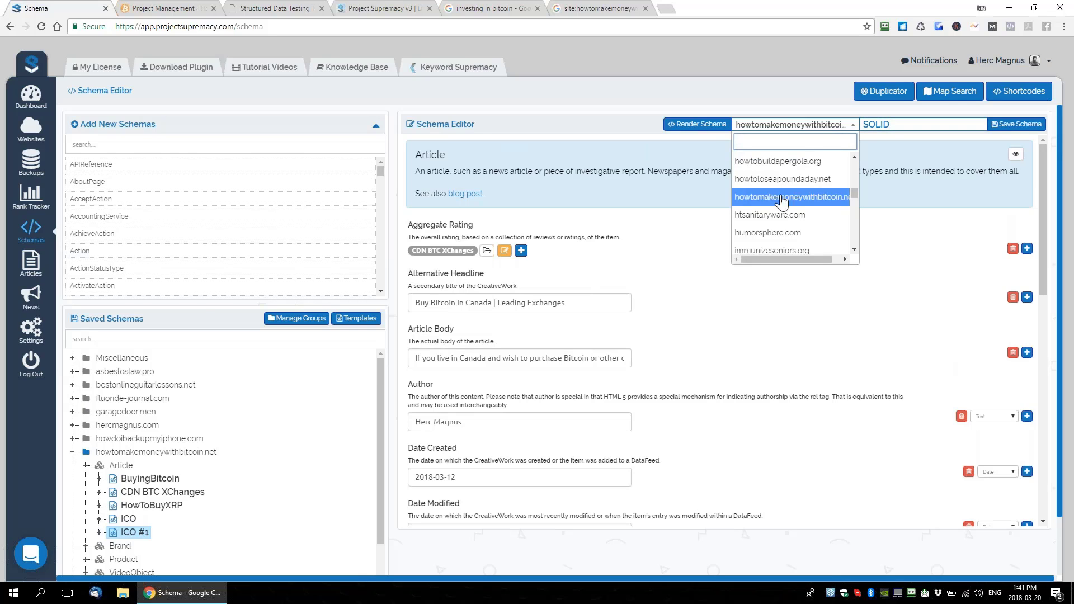
{"action": "scroll", "coordinate": [781, 201], "scroll_direction": "up", "scroll_amount": 5}
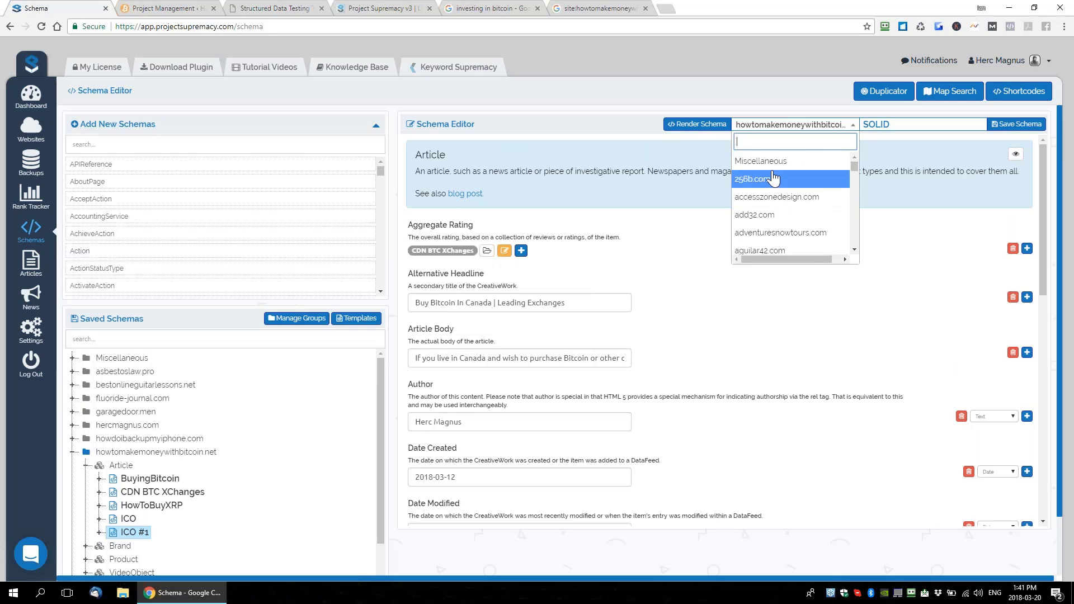
{"action": "left_click", "coordinate": [772, 164]}
{"action": "left_click", "coordinate": [1016, 125]}
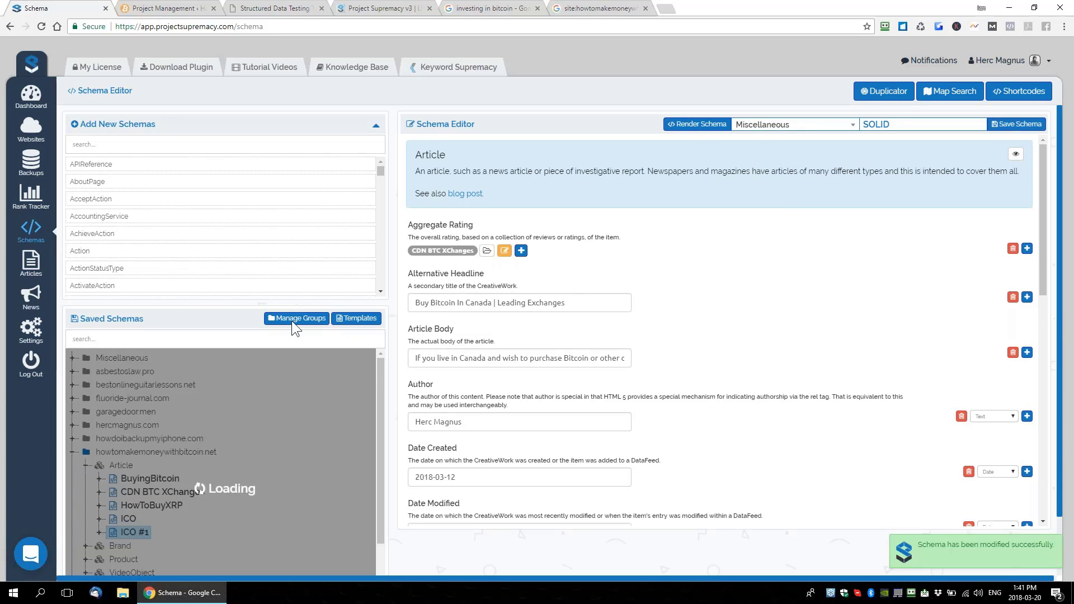
{"action": "left_click", "coordinate": [72, 359]}
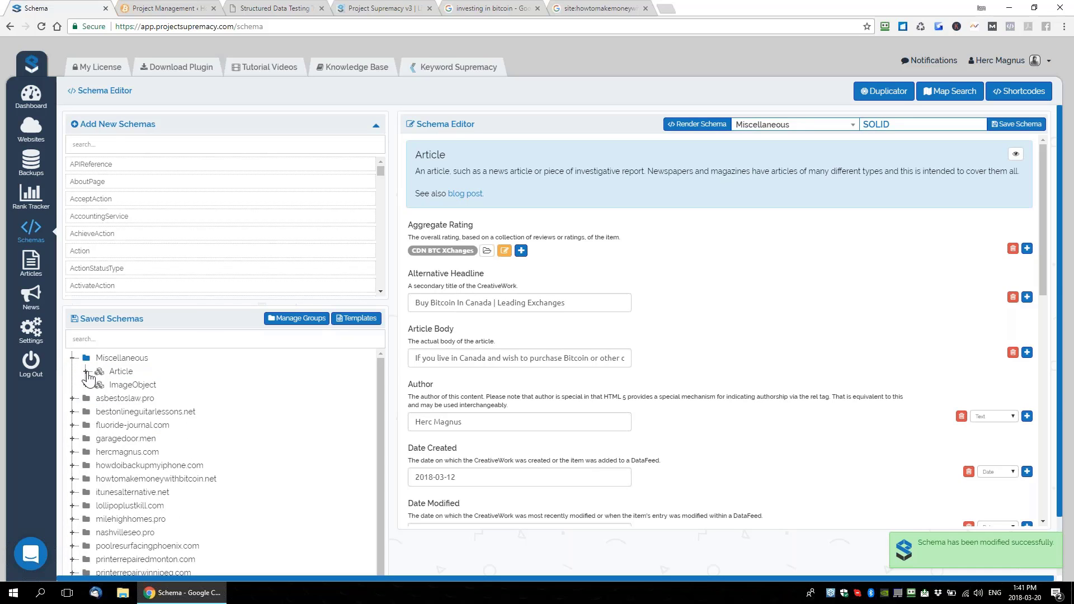
List the saved Article schemas in the Miscellaneous group to check the SOLID entry
{"action": "left_click", "coordinate": [85, 371]}
{"action": "scroll", "coordinate": [170, 485], "scroll_direction": "down", "scroll_amount": 2}
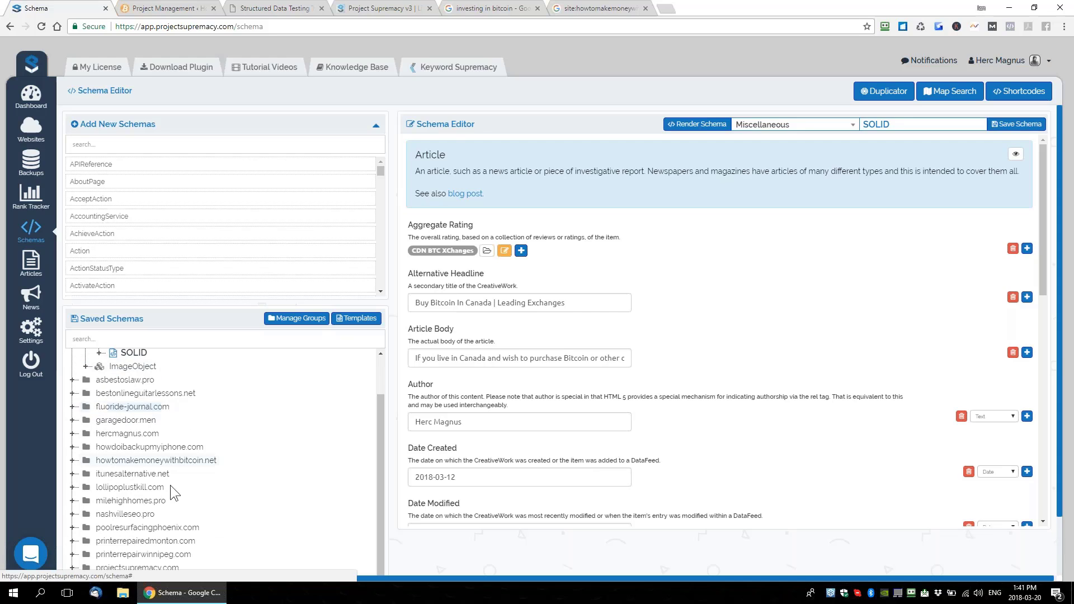
Expand and open the ICO #1 schema from the Article entries of howtomakemoneywithbitcoin.net, then hide its empty properties
{"action": "left_click", "coordinate": [72, 460]}
{"action": "scroll", "coordinate": [147, 460], "scroll_direction": "down", "scroll_amount": 2}
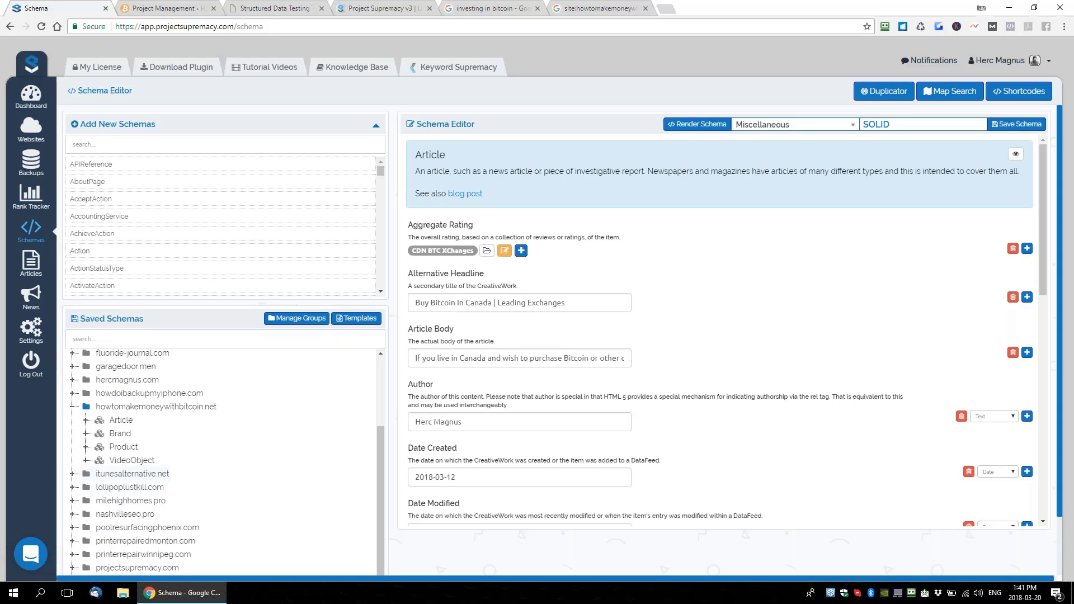
{"action": "left_click", "coordinate": [87, 420]}
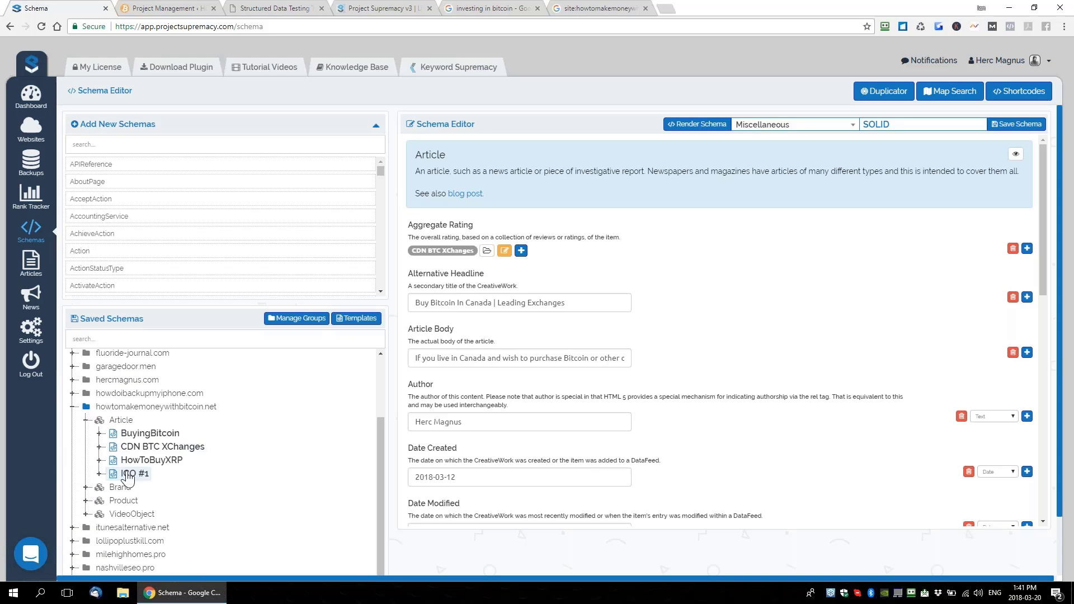
{"action": "left_click", "coordinate": [98, 473]}
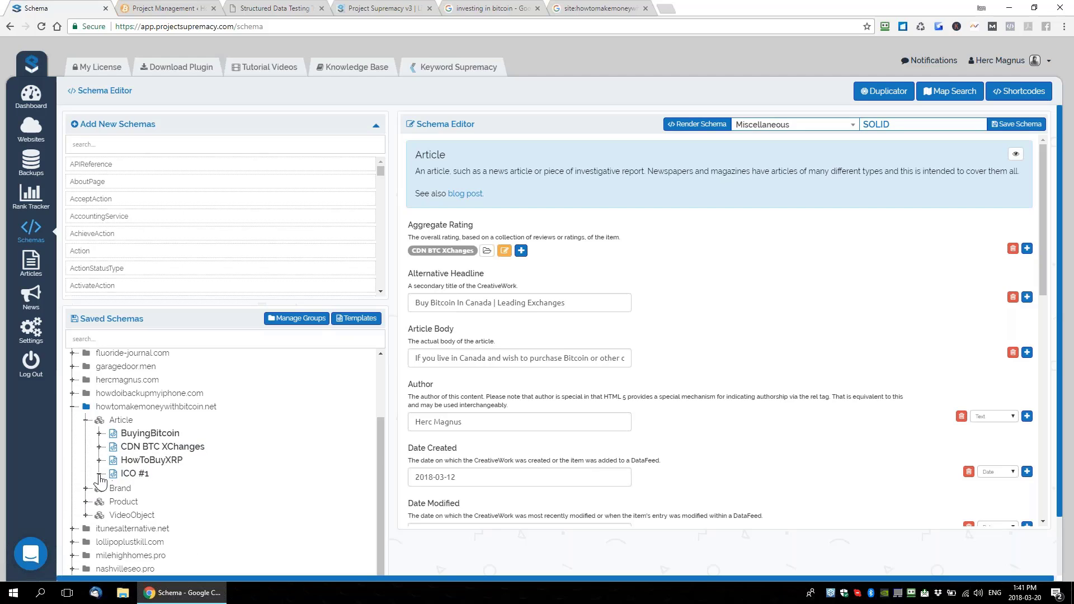
{"action": "left_click", "coordinate": [130, 476]}
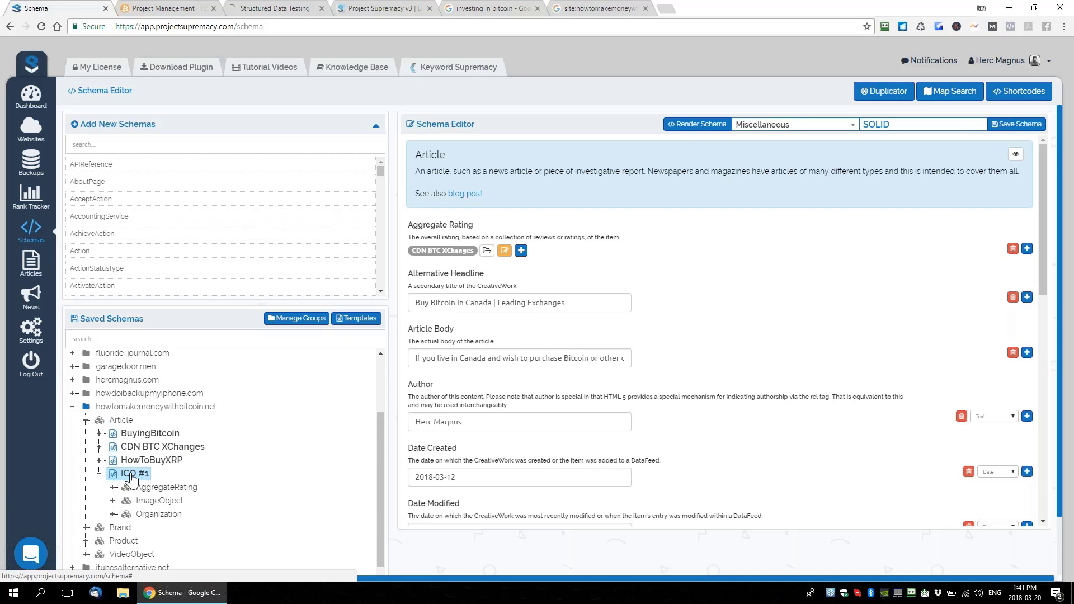
{"action": "left_click", "coordinate": [1018, 158]}
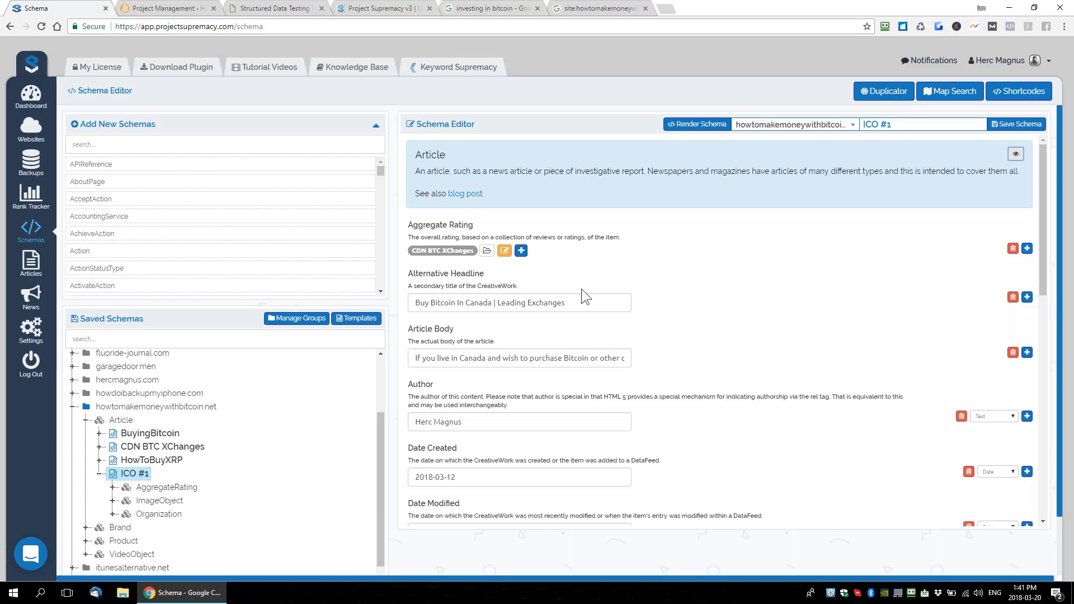
{"action": "scroll", "coordinate": [585, 296], "scroll_direction": "down", "scroll_amount": 10}
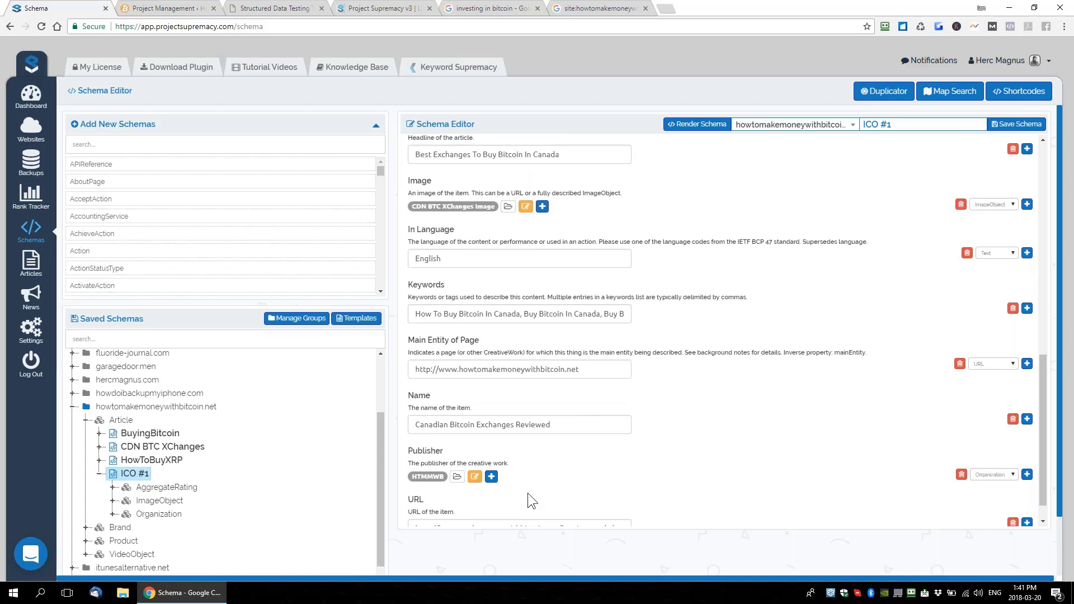
Review the filled-in properties of the ICO #1 article schema from publisher back up to aggregate rating
{"action": "scroll", "coordinate": [530, 499], "scroll_direction": "up", "scroll_amount": 7}
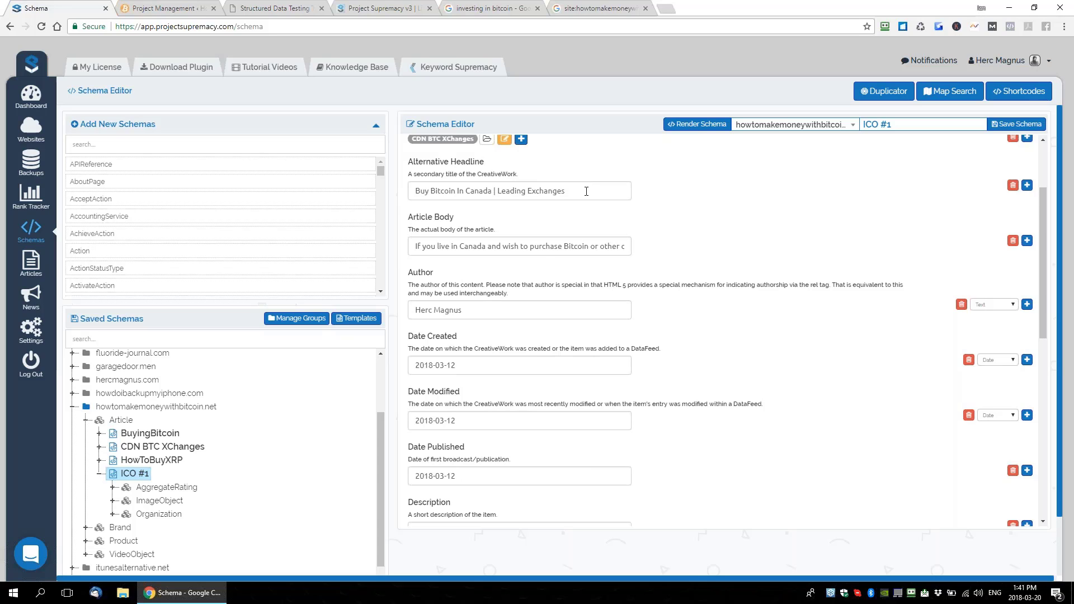
{"action": "scroll", "coordinate": [648, 303], "scroll_direction": "down", "scroll_amount": 2}
{"action": "scroll", "coordinate": [666, 324], "scroll_direction": "up", "scroll_amount": 2}
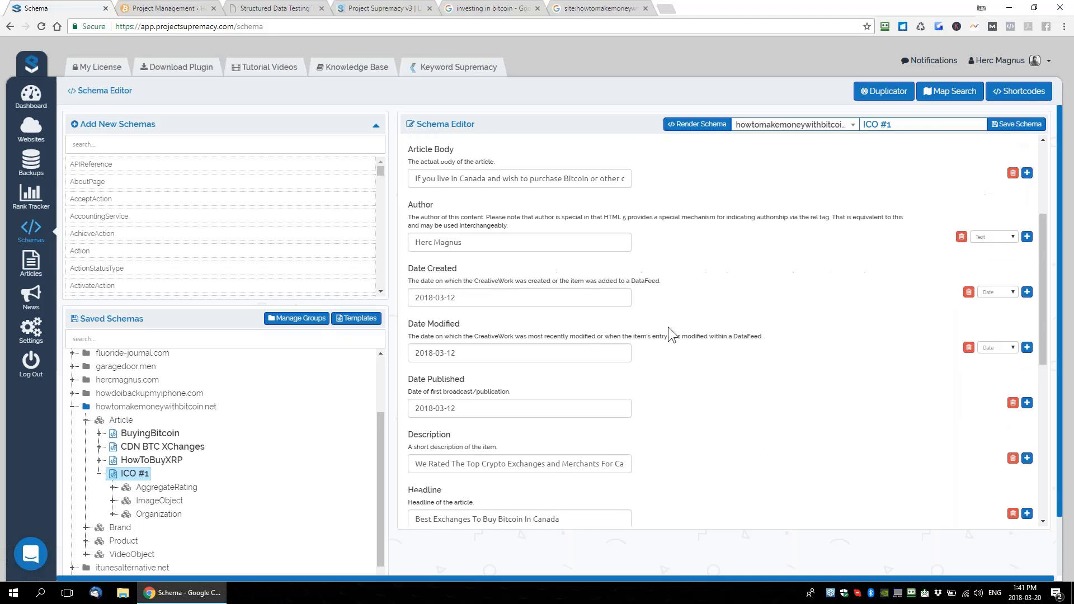
{"action": "scroll", "coordinate": [679, 358], "scroll_direction": "up", "scroll_amount": 2}
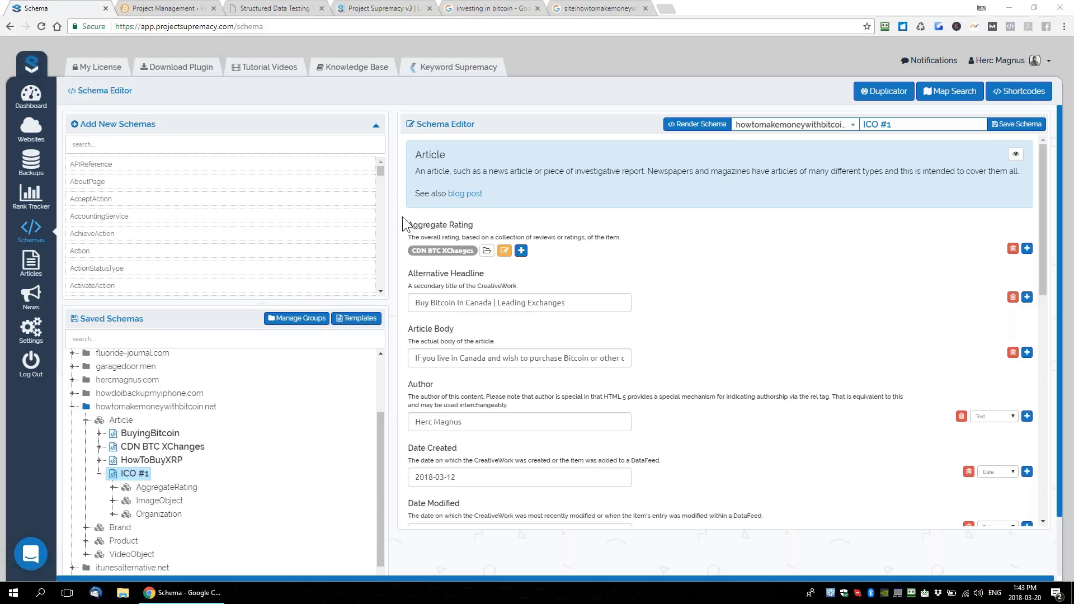
Switch to the site's WordPress admin and look through the list of all its pages
{"action": "left_click", "coordinate": [198, 10]}
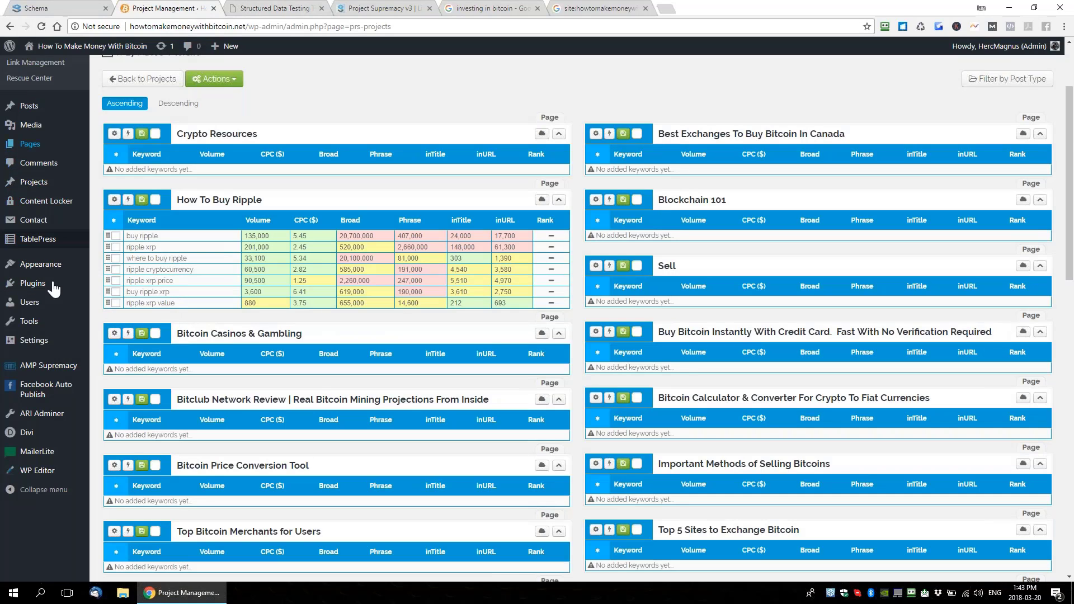
{"action": "left_click", "coordinate": [25, 145]}
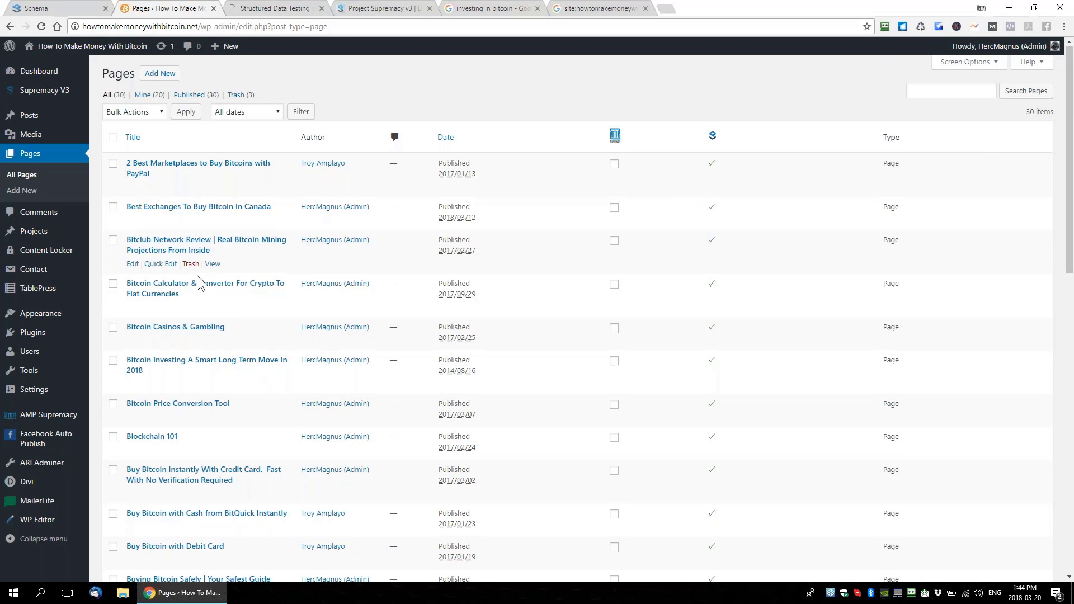
{"action": "scroll", "coordinate": [197, 275], "scroll_direction": "down", "scroll_amount": 3}
{"action": "scroll", "coordinate": [168, 279], "scroll_direction": "up", "scroll_amount": 3}
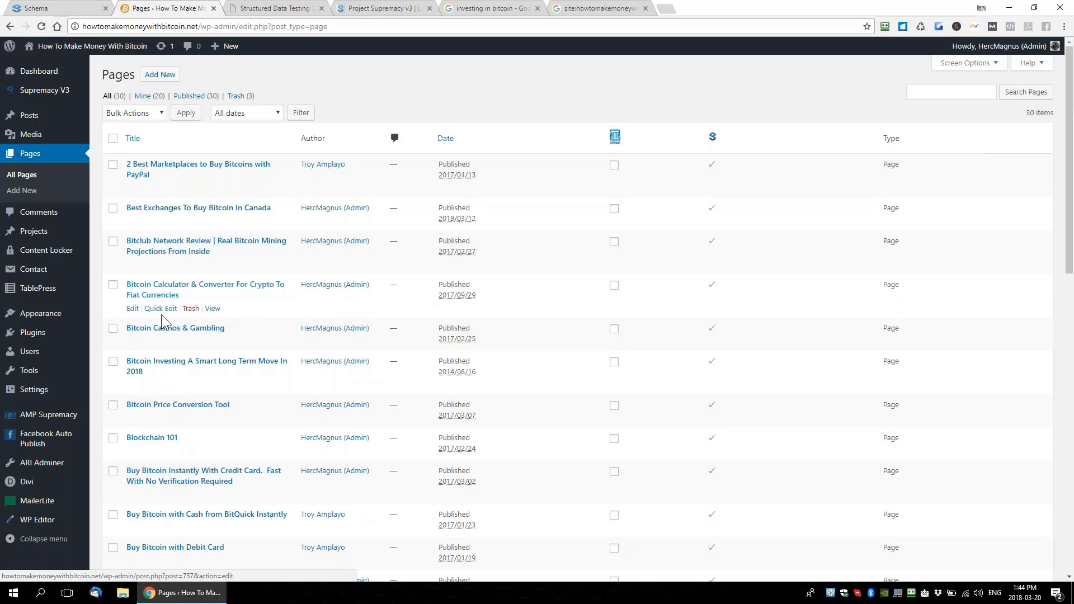
{"action": "scroll", "coordinate": [208, 383], "scroll_direction": "down", "scroll_amount": 1}
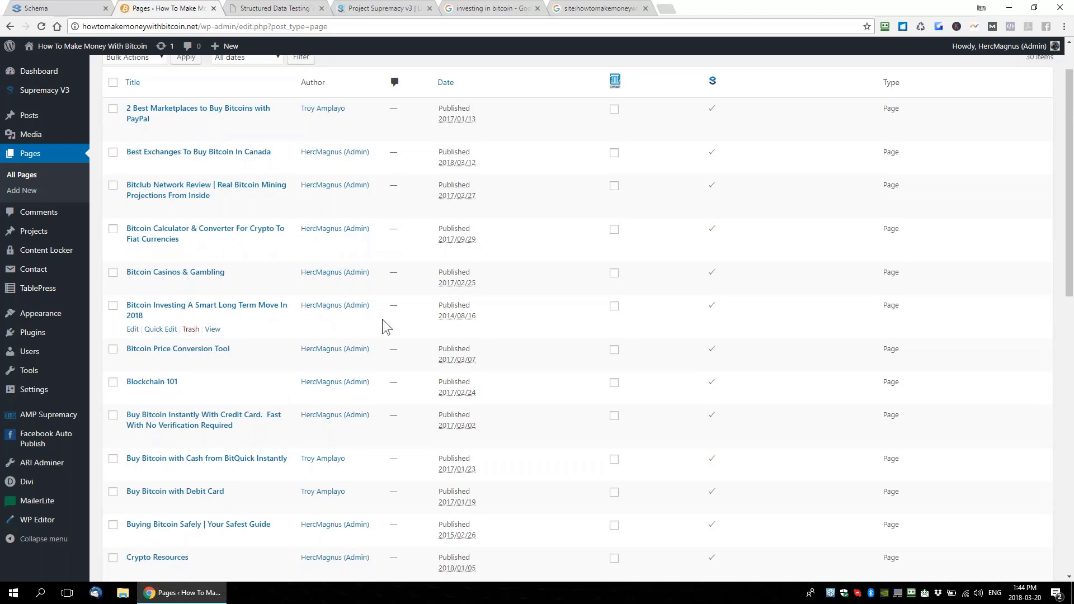
{"action": "scroll", "coordinate": [382, 319], "scroll_direction": "up", "scroll_amount": 1}
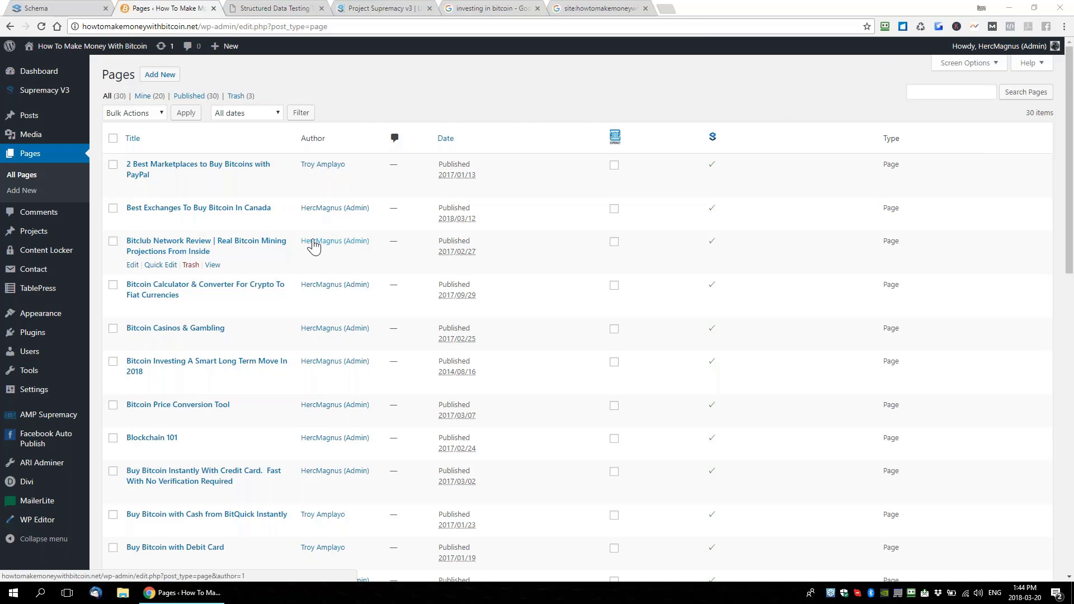
Search Google for "bitclub network review" in a new browser tab
{"action": "left_click", "coordinate": [668, 9]}
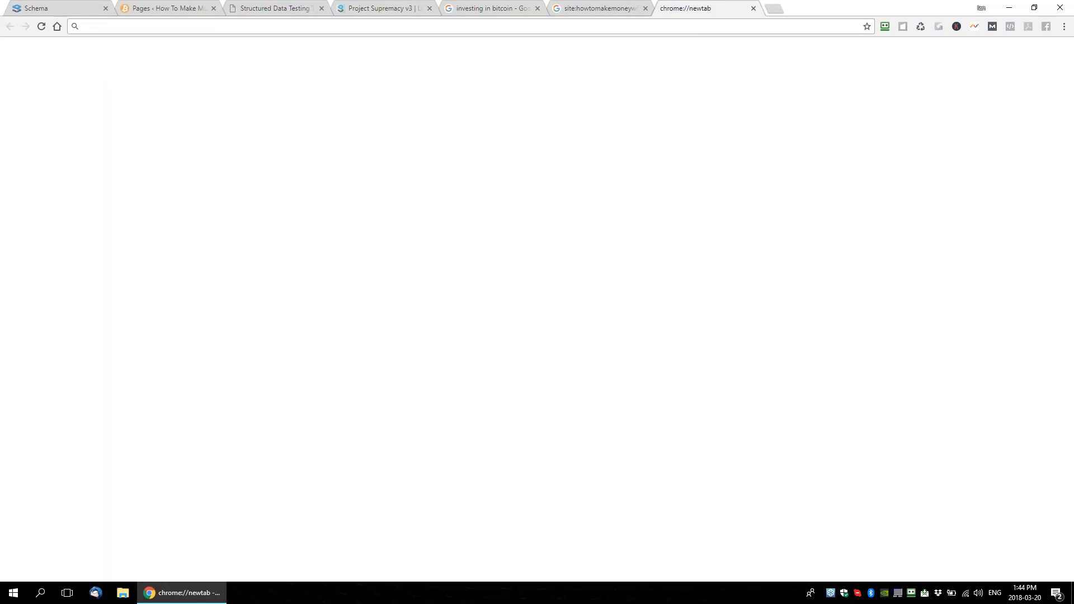
{"action": "type", "text": "how"}
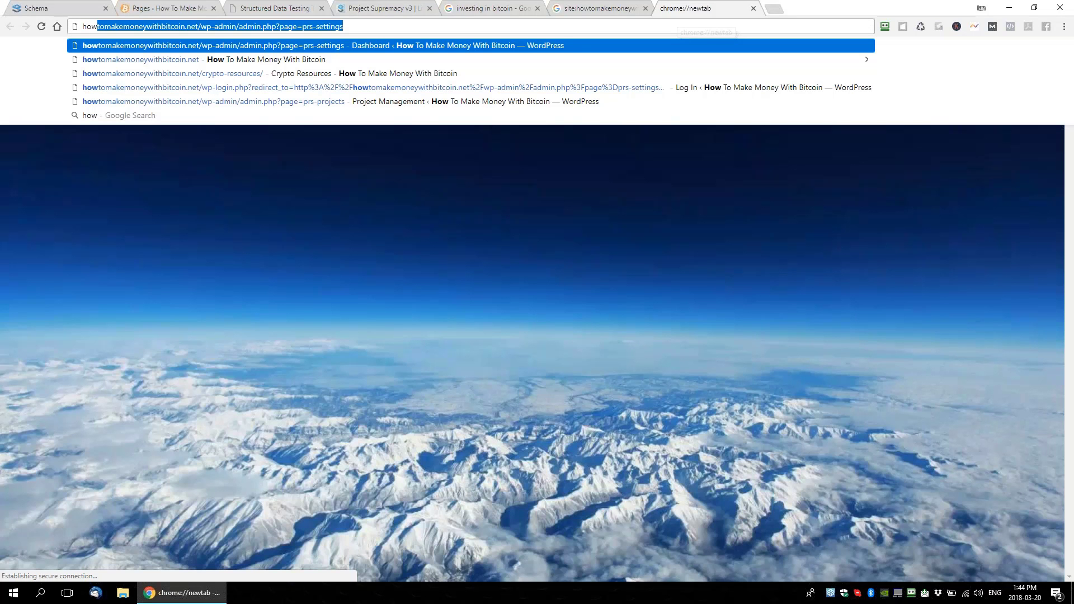
{"action": "key", "text": "BackSpace"}
{"action": "key", "text": "BackSpace"}
{"action": "key", "text": "BackSpace"}
{"action": "key", "text": "BackSpace"}
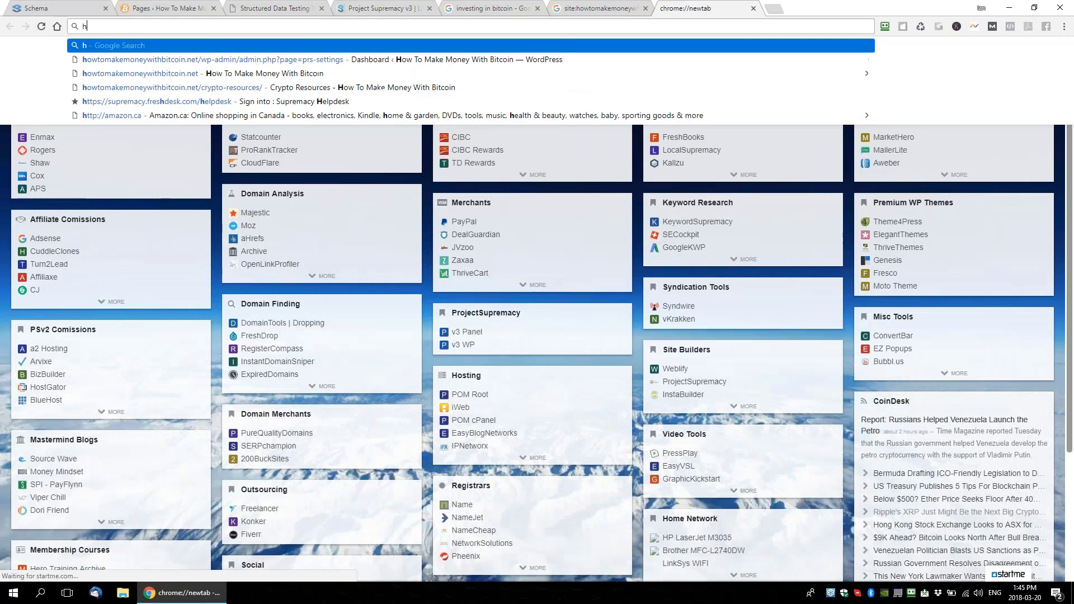
{"action": "type", "text": "bitclub network ref"}
{"action": "type", "text": "iew"}
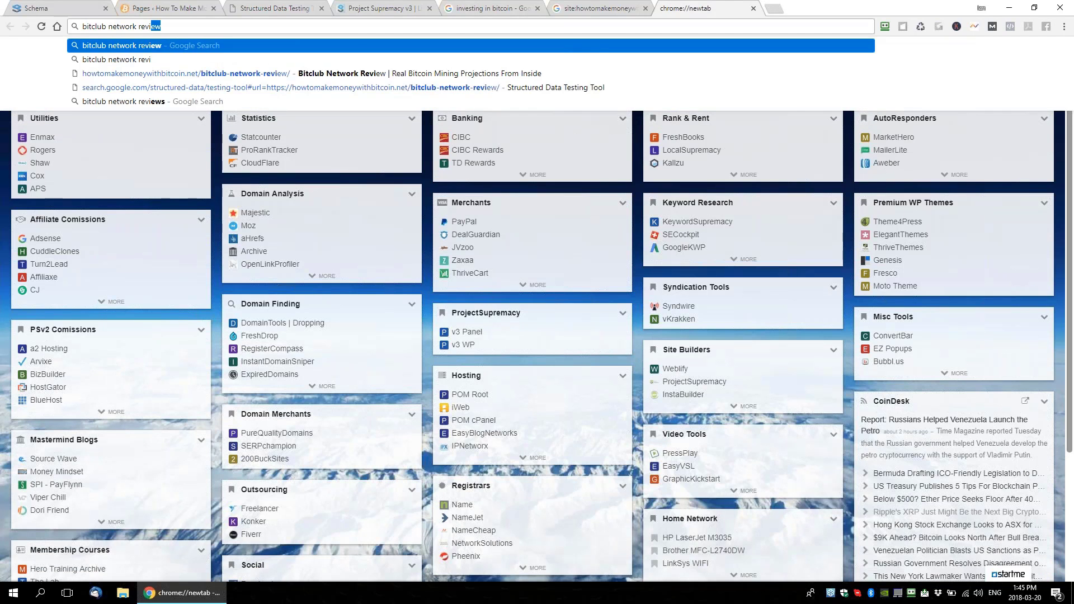
{"action": "key", "text": "Return"}
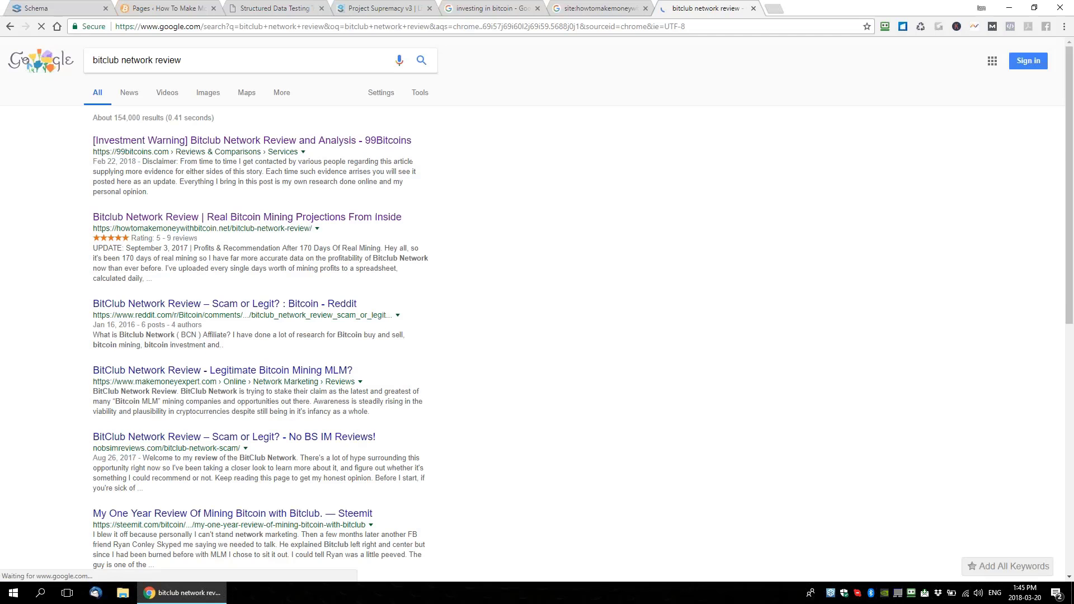
Open the howtomakemoneywithbitcoin.net Bitclub Network Review search result in a new tab and switch to it
{"action": "left_click_drag", "start_coordinate": [70, 220], "coordinate": [162, 279]}
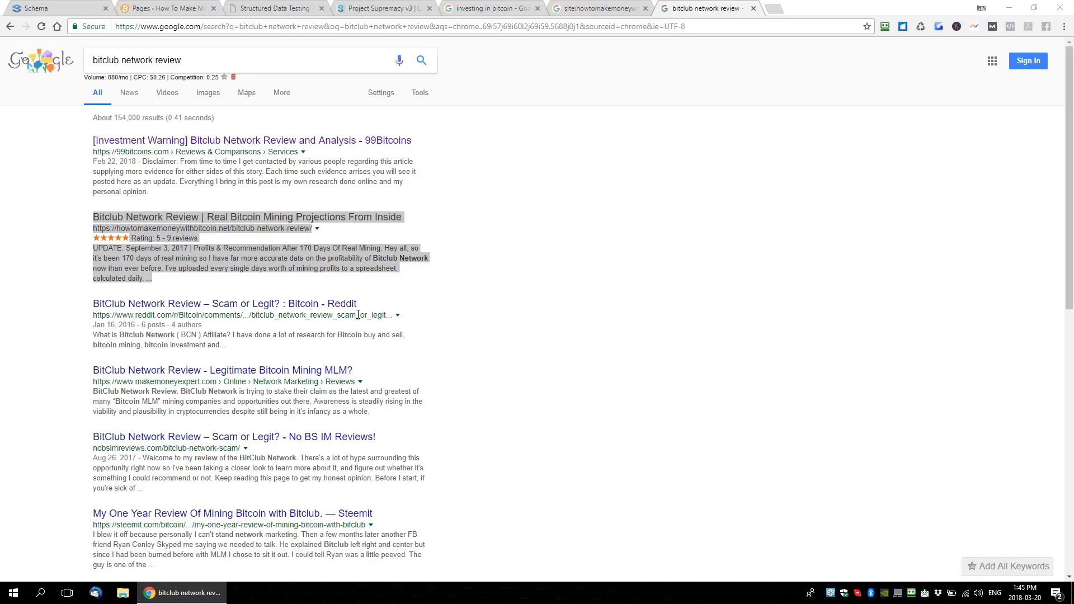
{"action": "left_click", "coordinate": [194, 283]}
{"action": "left_click_drag", "start_coordinate": [158, 277], "coordinate": [63, 223]}
{"action": "left_click", "coordinate": [62, 222]}
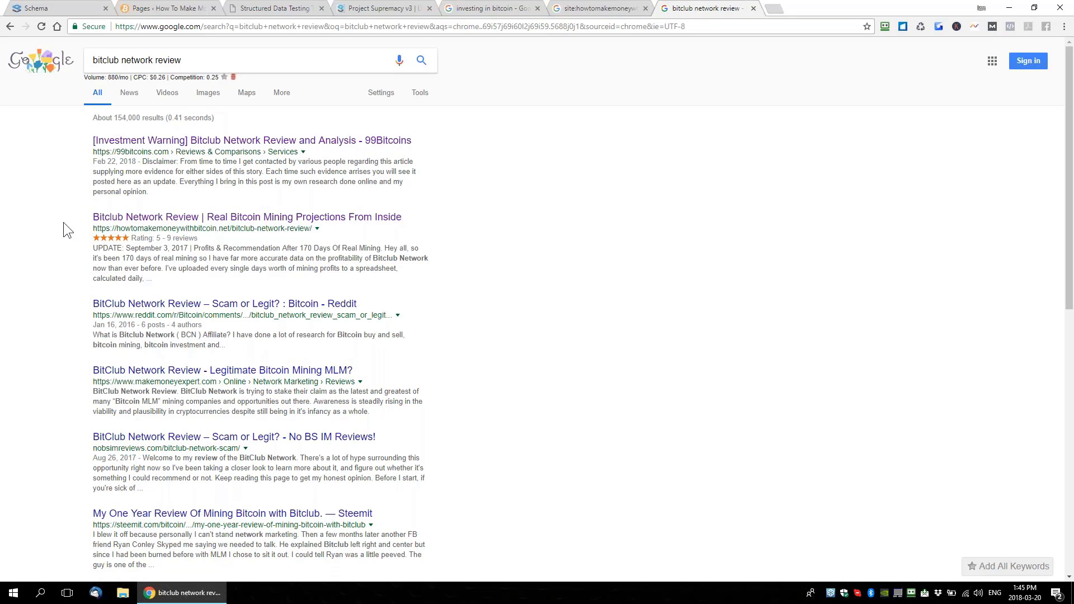
{"action": "right_click", "coordinate": [163, 223]}
{"action": "left_click", "coordinate": [185, 228]}
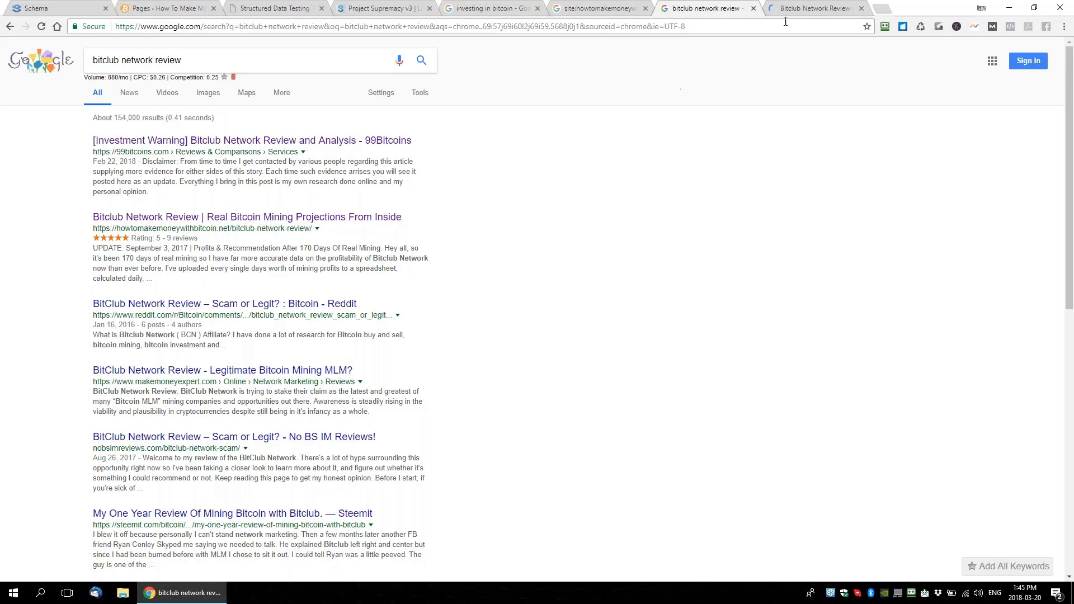
{"action": "key", "text": "ctrl+Tab"}
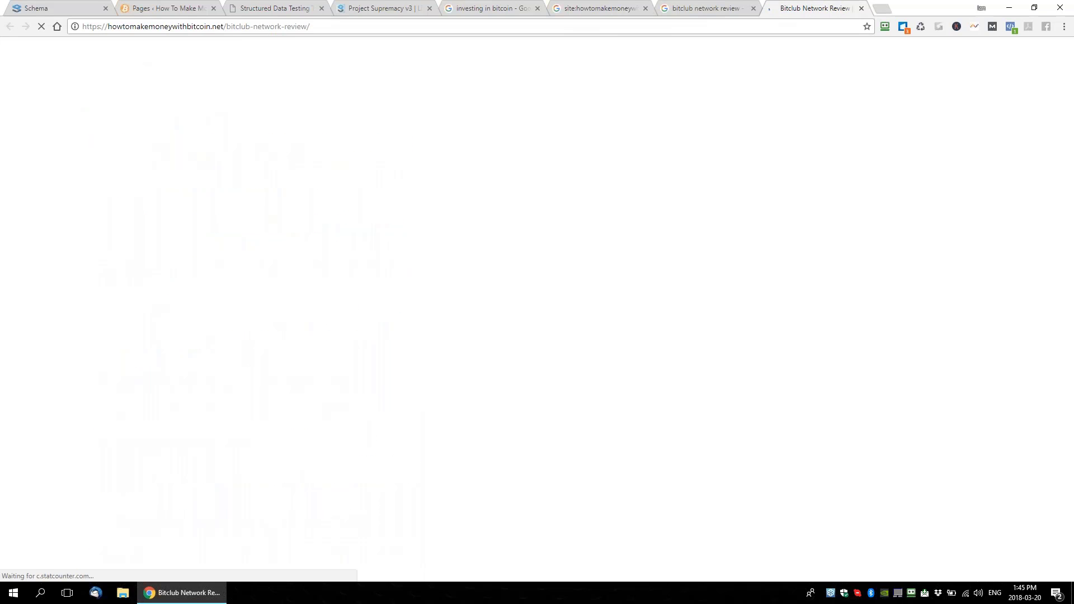
Copy the full web address of the Bitclub Network Review page
{"action": "left_click", "coordinate": [269, 26]}
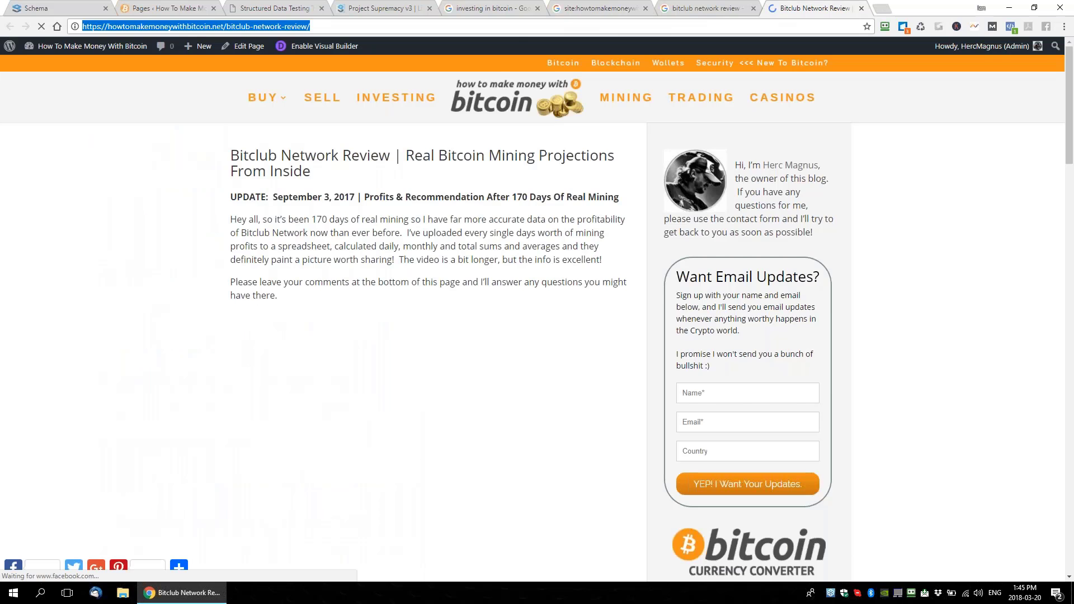
{"action": "left_click", "coordinate": [332, 26]}
{"action": "left_click_drag", "start_coordinate": [332, 26], "coordinate": [61, 25]}
{"action": "key", "text": "ctrl+c"}
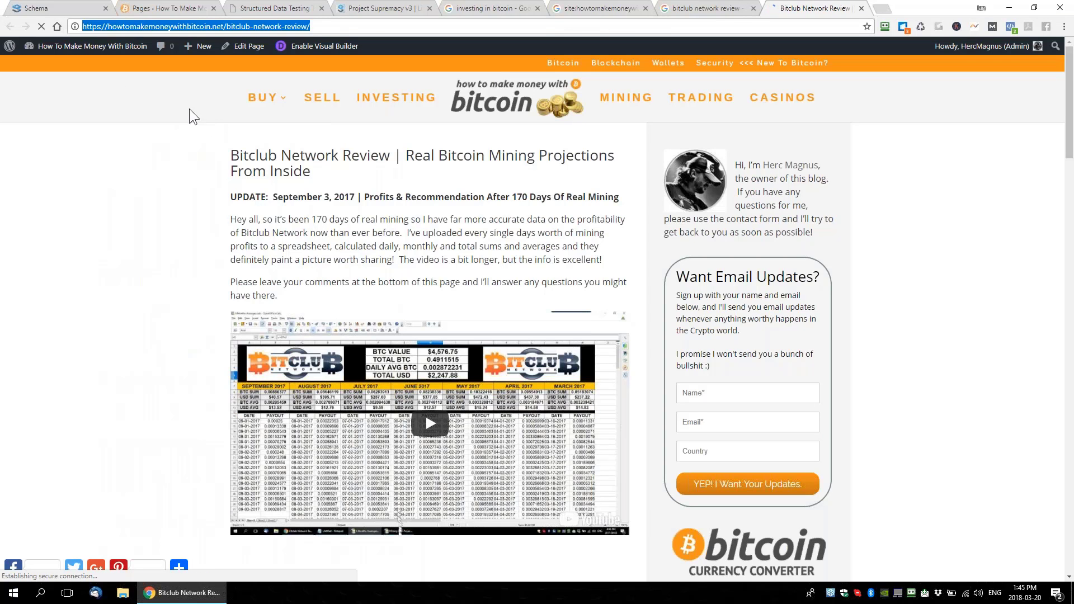
Check the Google results for "bitclub network review" again, looking at the howtomakemoneywithbitcoin.net listing
{"action": "left_click", "coordinate": [58, 8]}
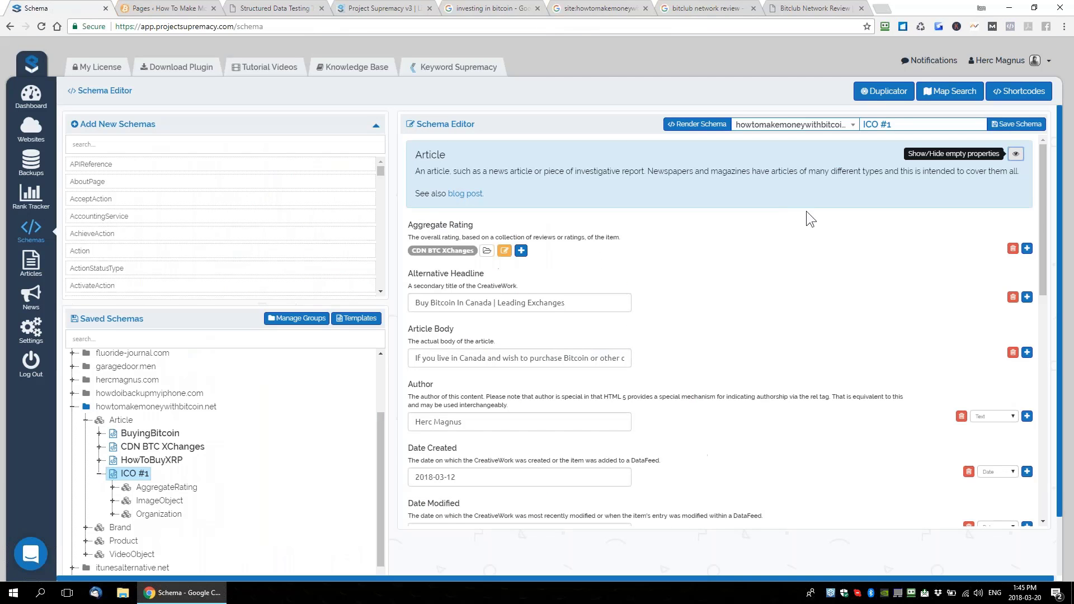
{"action": "left_click", "coordinate": [750, 14]}
{"action": "triple_click", "coordinate": [223, 61]}
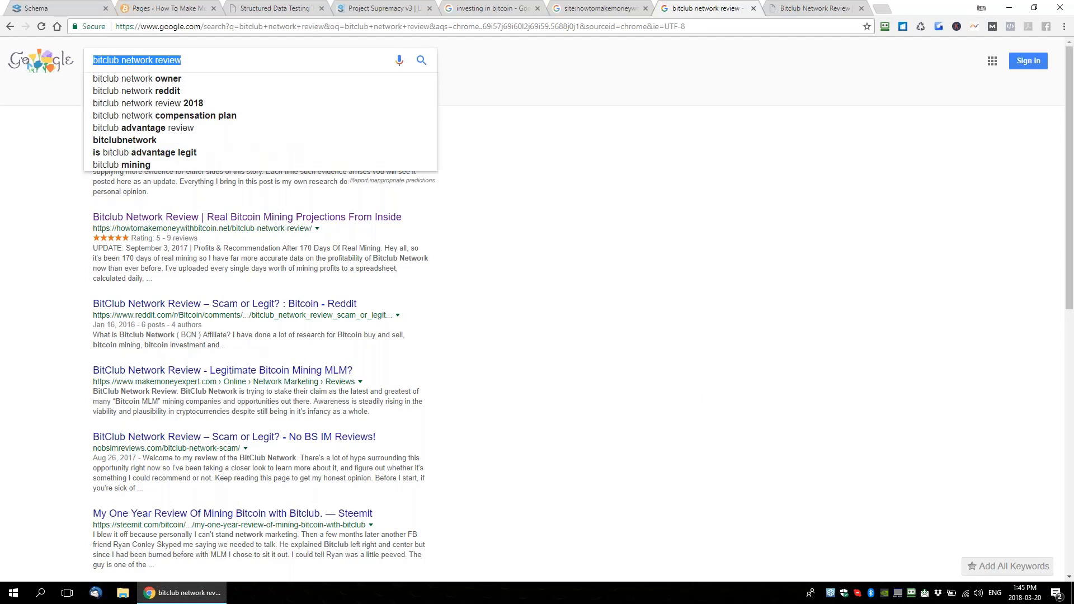
{"action": "left_click", "coordinate": [63, 217]}
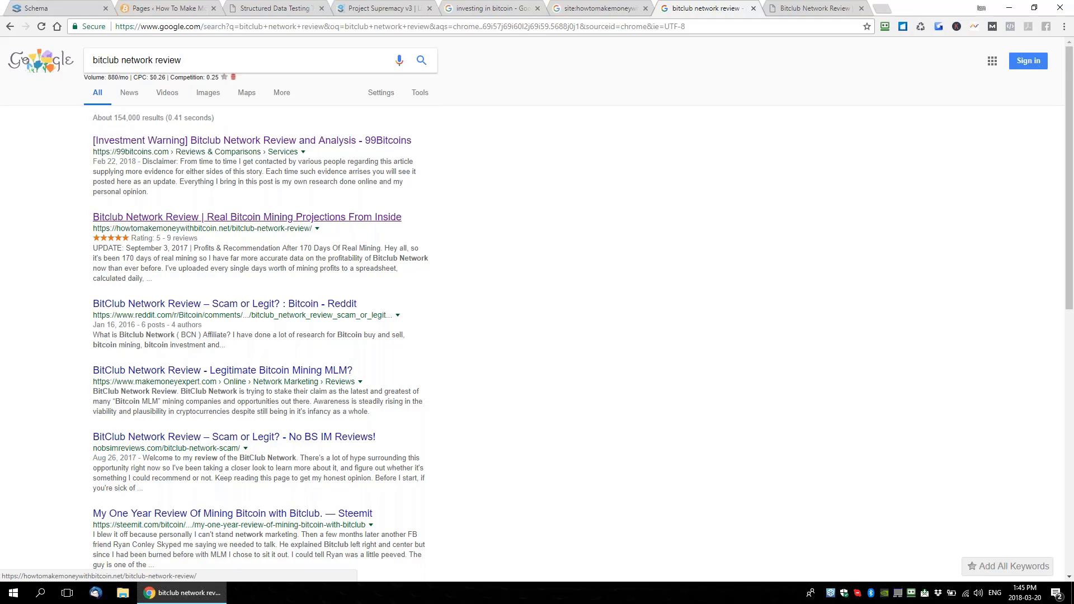
In Project Supremacy, set up the Schema Duplicator with the copied Bitclub review address, name prefix ABRA and schema group Miscellaneous
{"action": "left_click", "coordinate": [77, 13]}
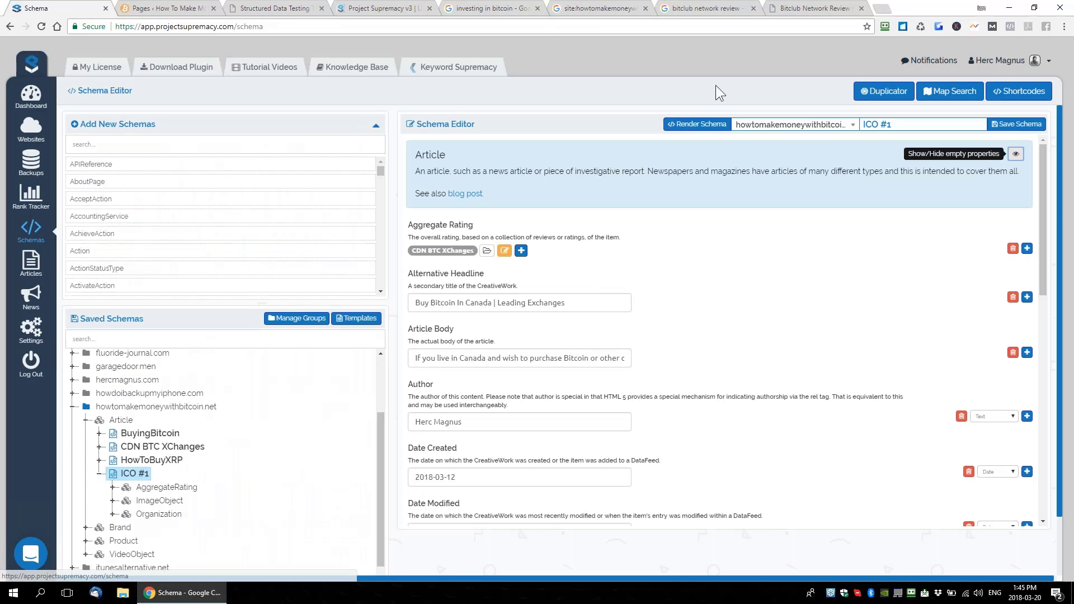
{"action": "left_click", "coordinate": [883, 92]}
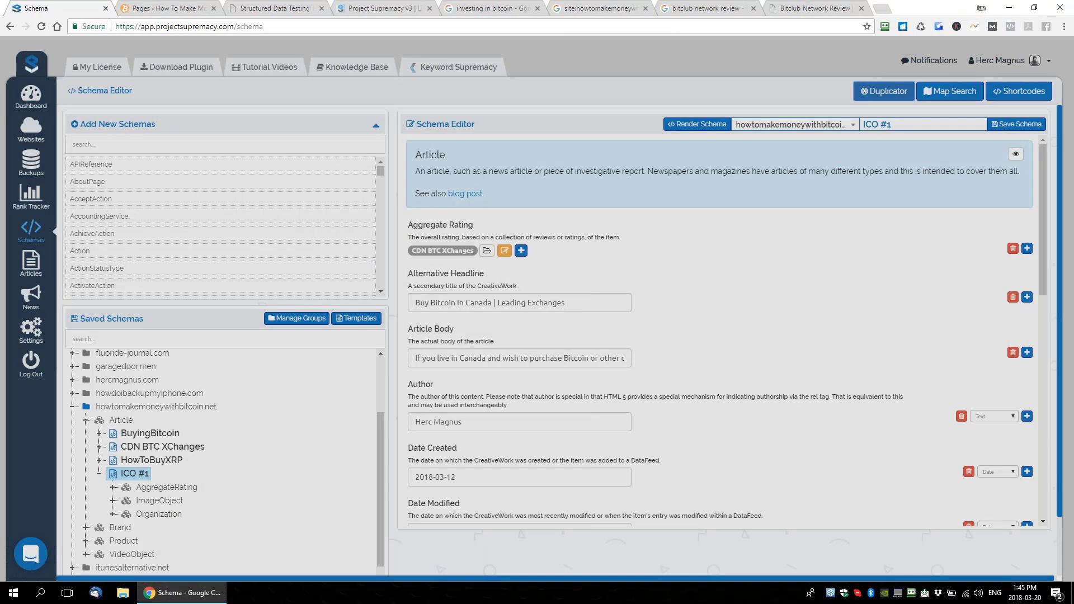
{"action": "left_click", "coordinate": [428, 132]}
{"action": "key", "text": "ctrl+v"}
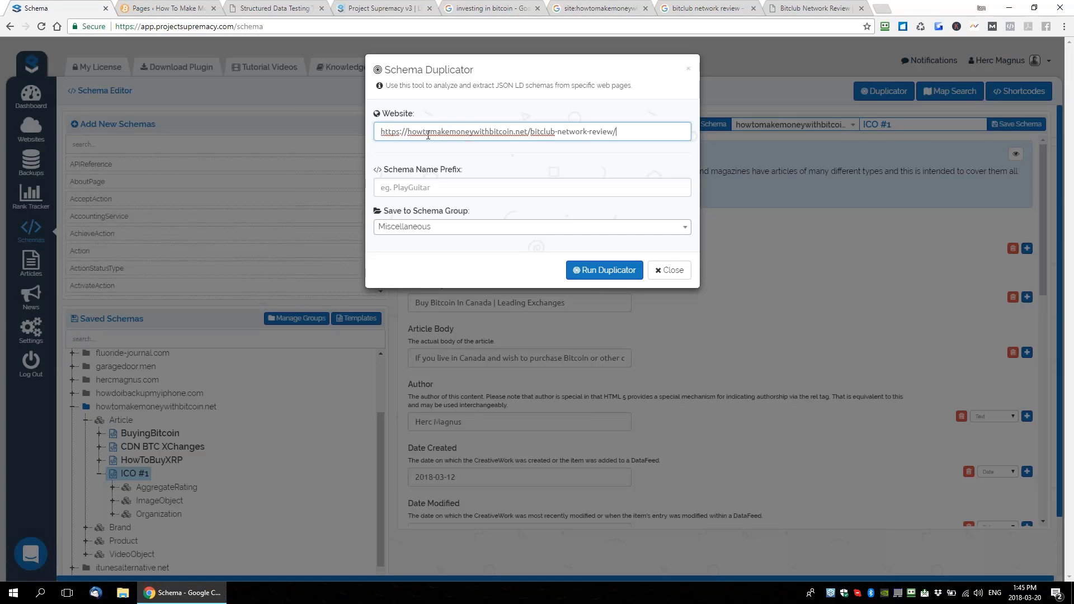
{"action": "left_click", "coordinate": [421, 186]}
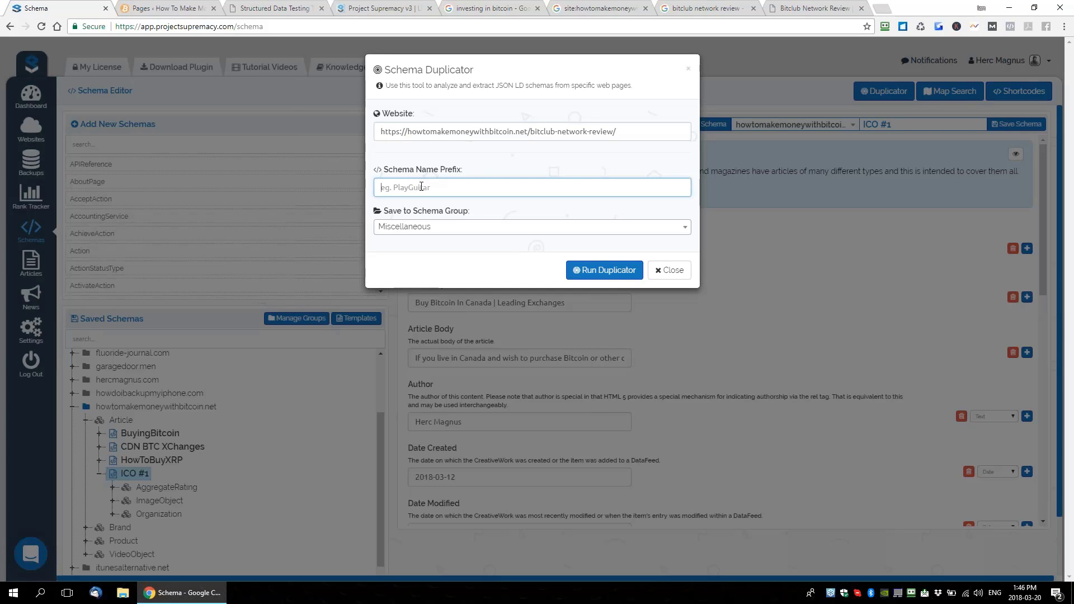
{"action": "type", "text": "ABRA"}
{"action": "left_click", "coordinate": [415, 228]}
{"action": "left_click", "coordinate": [418, 264]}
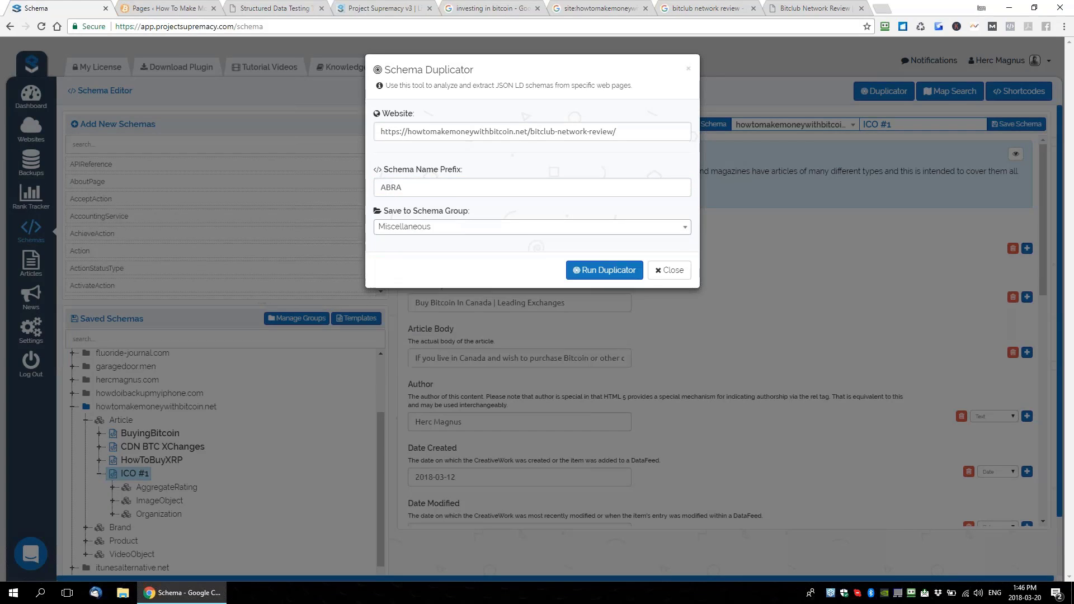
Run the duplicator, extract the detected Product schema and dismiss the completion message
{"action": "left_click", "coordinate": [598, 274]}
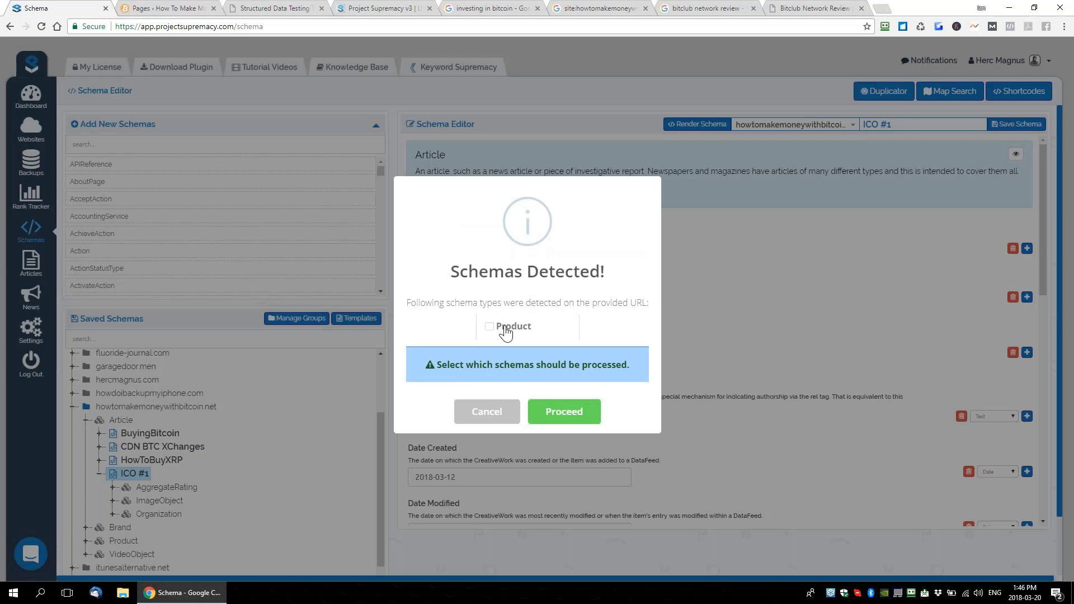
{"action": "left_click", "coordinate": [490, 327]}
{"action": "left_click", "coordinate": [574, 417]}
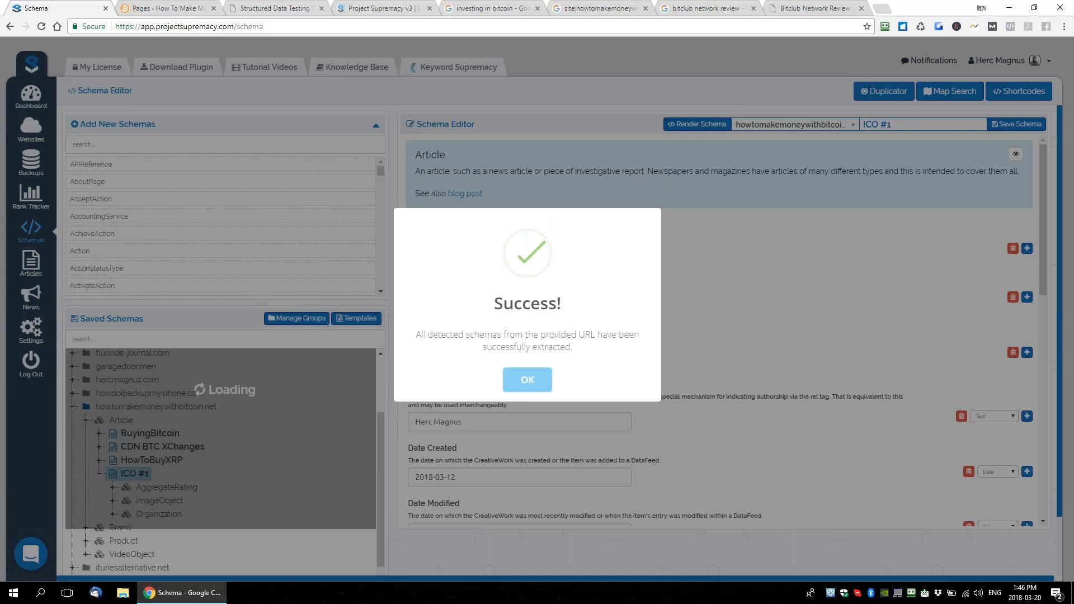
{"action": "left_click", "coordinate": [526, 390]}
Load the ABRA product schema from the Miscellaneous group into the editor and expand its nested schemas
{"action": "left_click", "coordinate": [72, 358]}
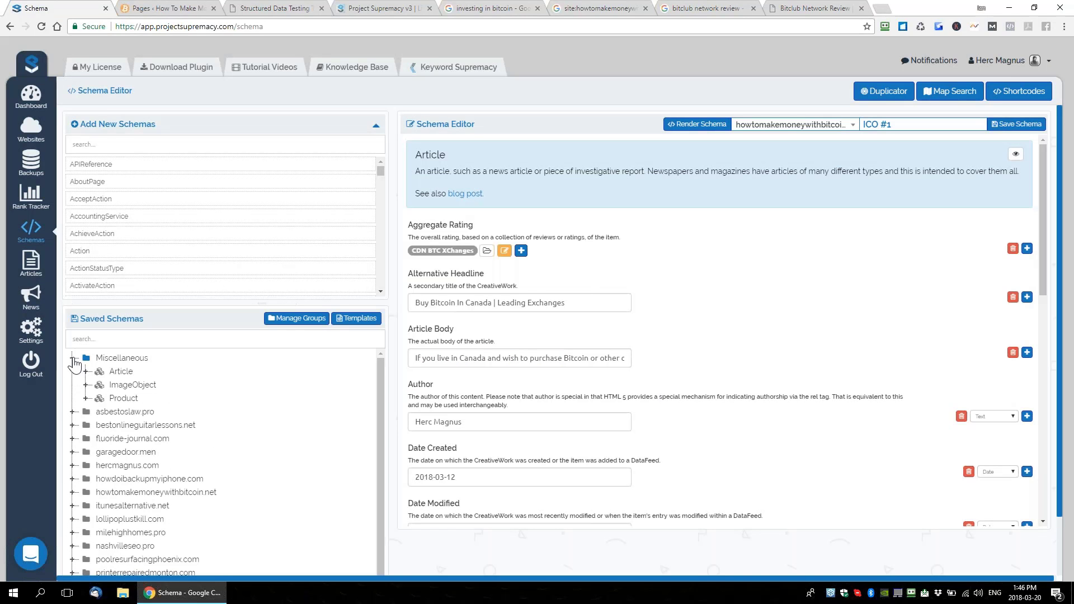
{"action": "left_click", "coordinate": [85, 398]}
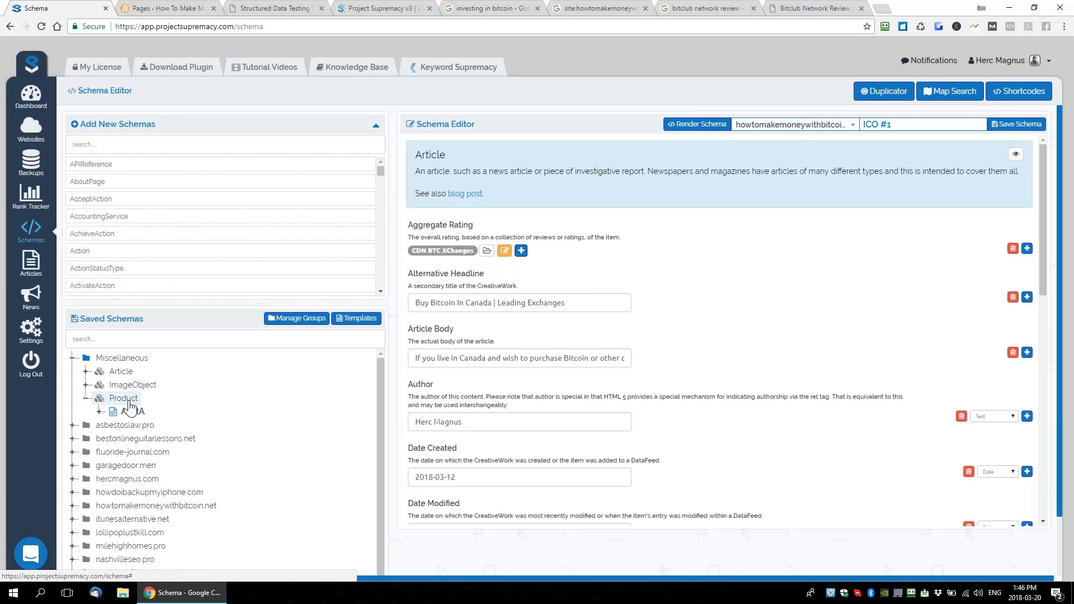
{"action": "left_click", "coordinate": [132, 413]}
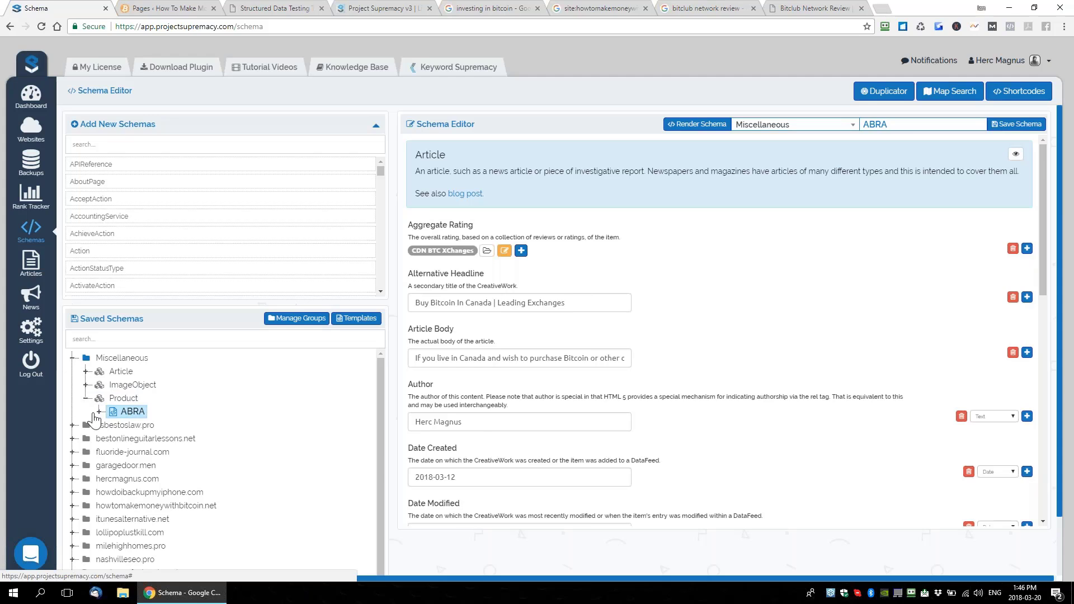
{"action": "left_click", "coordinate": [99, 411]}
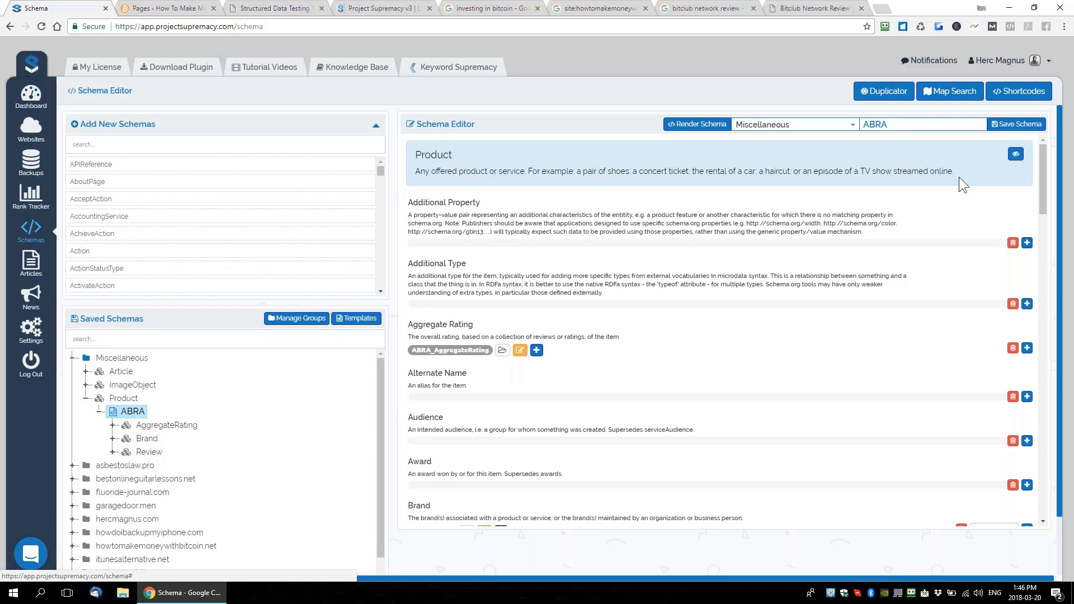
Hide the empty properties of the ABRA product schema and render the schema
{"action": "left_click", "coordinate": [1016, 155]}
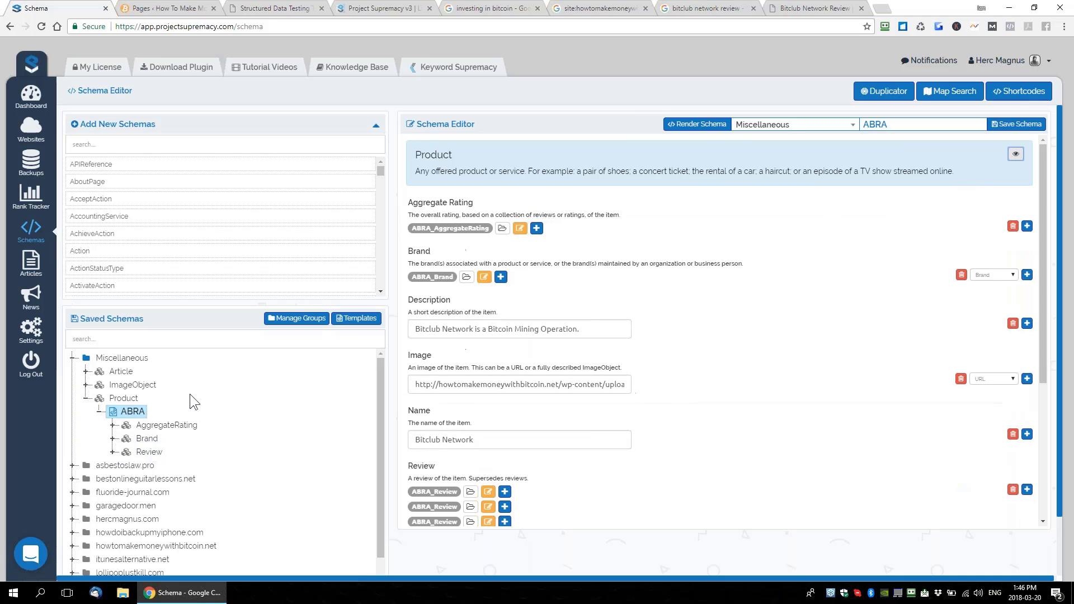
{"action": "left_click", "coordinate": [696, 124]}
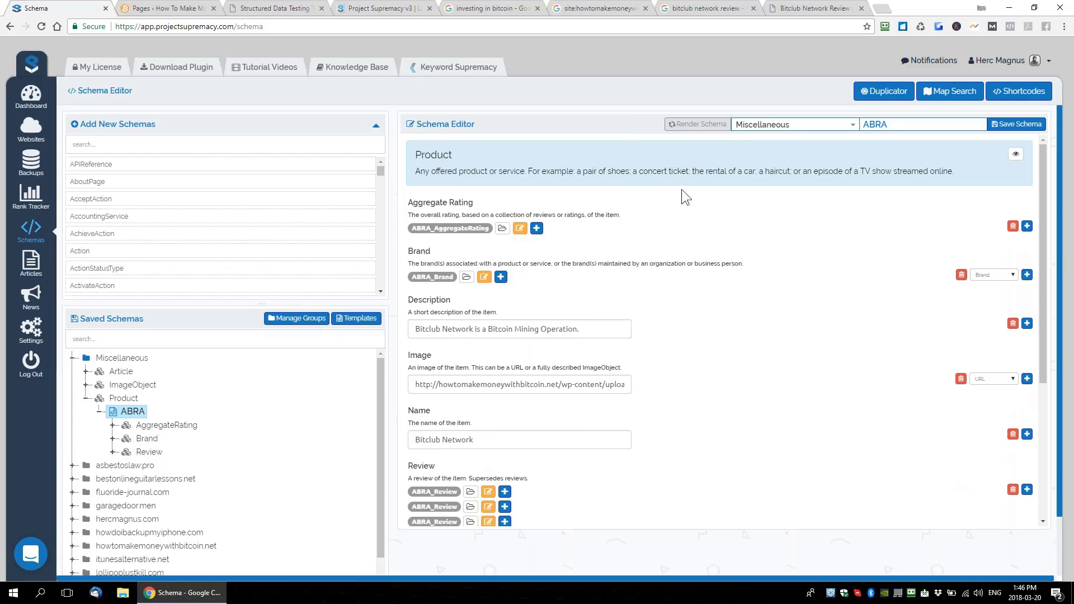
Review the rendered ABRA schema code from its last review back to the Product properties, and close the rendering
{"action": "scroll", "coordinate": [612, 200], "scroll_direction": "down", "scroll_amount": 5}
{"action": "scroll", "coordinate": [603, 220], "scroll_direction": "down", "scroll_amount": 3}
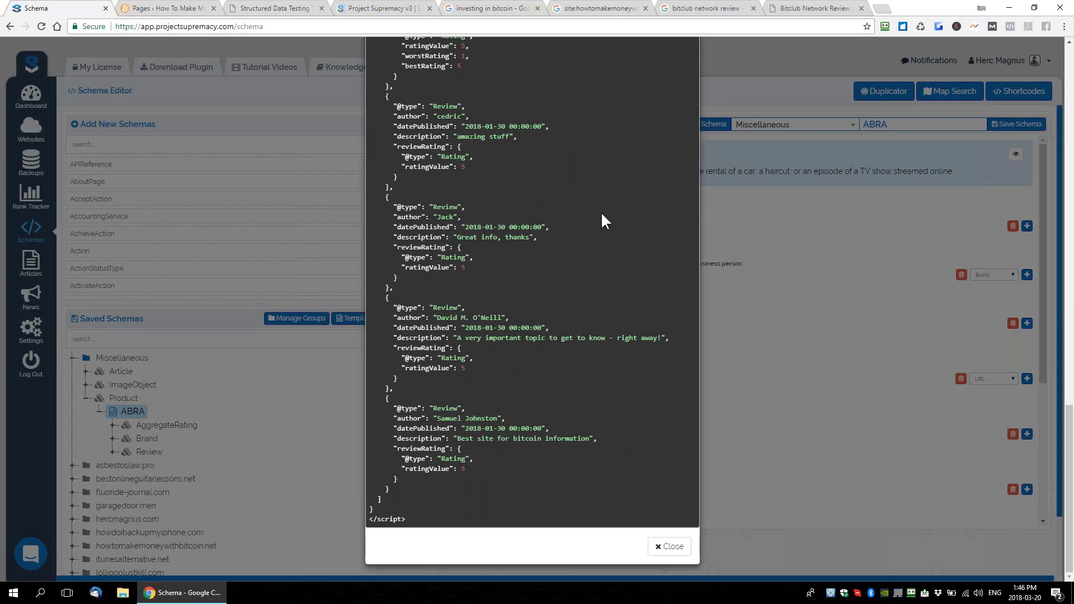
{"action": "scroll", "coordinate": [603, 220], "scroll_direction": "up", "scroll_amount": 10}
{"action": "scroll", "coordinate": [626, 194], "scroll_direction": "up", "scroll_amount": 5}
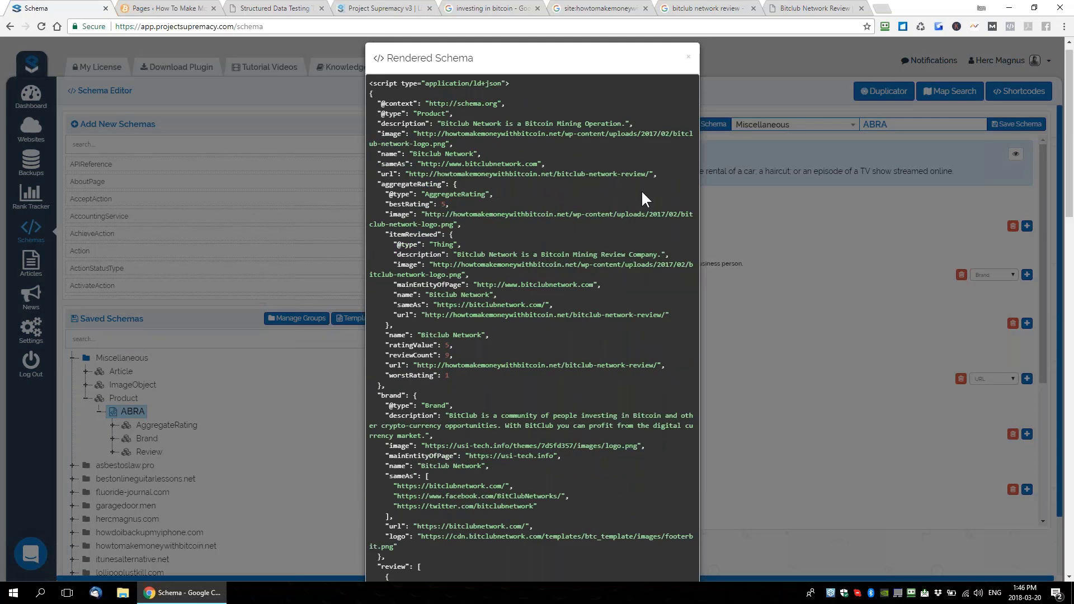
{"action": "left_click", "coordinate": [689, 70]}
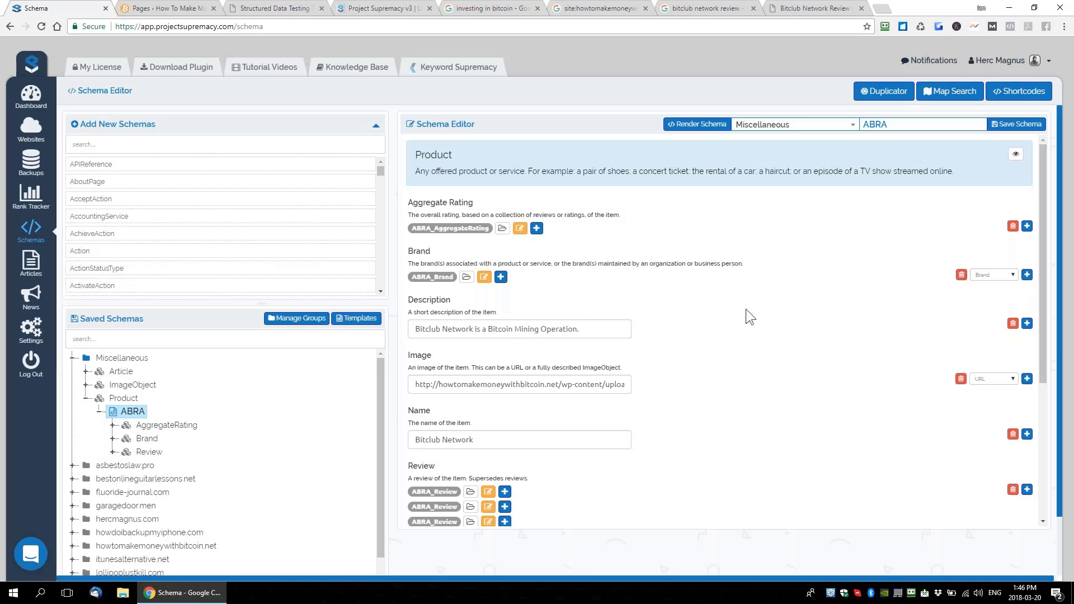
Close the two Google result pages for the howtomakemoneywithbitcoin site search and for bitclub network review
{"action": "scroll", "coordinate": [609, 297], "scroll_direction": "down", "scroll_amount": 3}
{"action": "scroll", "coordinate": [643, 320], "scroll_direction": "up", "scroll_amount": 3}
{"action": "left_click", "coordinate": [646, 9]}
{"action": "left_click", "coordinate": [646, 9]}
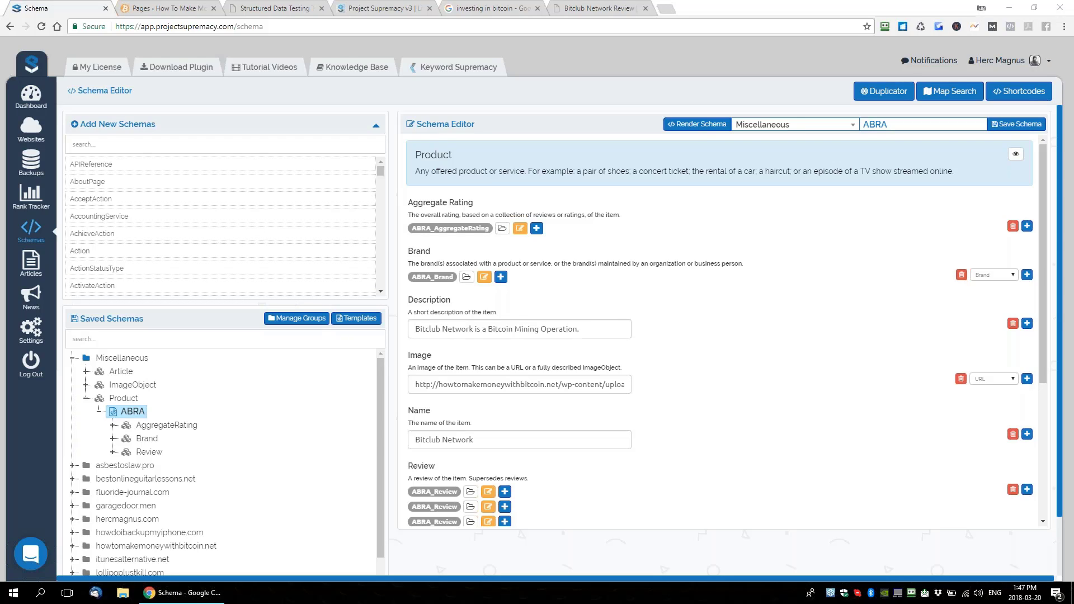
Examine the Google results for investing in bitcoin, comparing the highlighted How To Make Money With Bitcoin listing with the others
{"action": "left_click", "coordinate": [182, 9]}
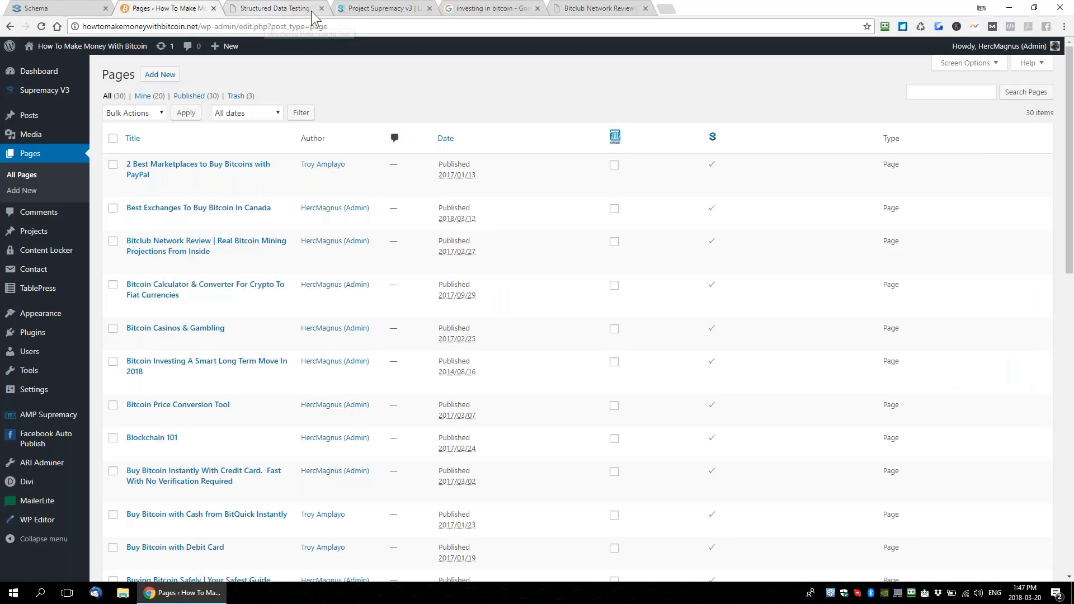
{"action": "left_click", "coordinate": [486, 9]}
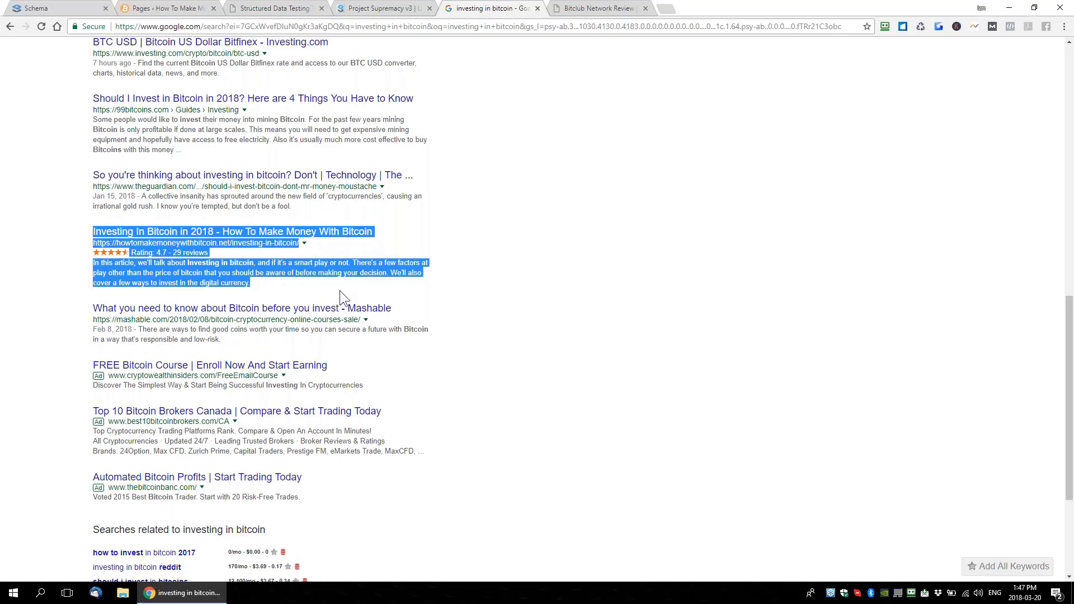
{"action": "scroll", "coordinate": [340, 291], "scroll_direction": "up", "scroll_amount": 6}
{"action": "scroll", "coordinate": [340, 290], "scroll_direction": "up", "scroll_amount": 4}
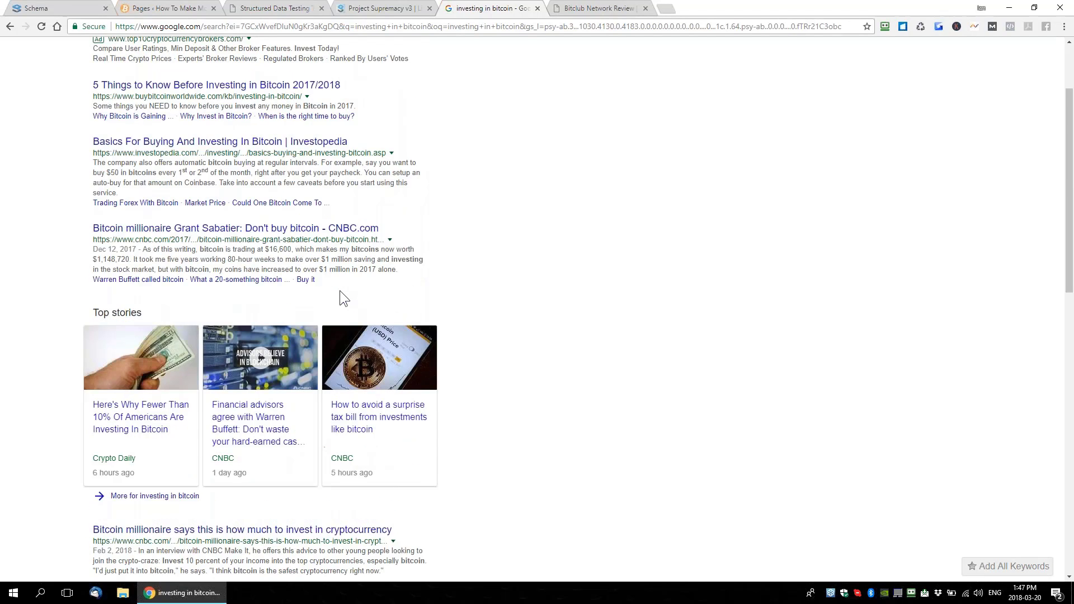
{"action": "scroll", "coordinate": [340, 290], "scroll_direction": "down", "scroll_amount": 4}
{"action": "scroll", "coordinate": [340, 290], "scroll_direction": "down", "scroll_amount": 4}
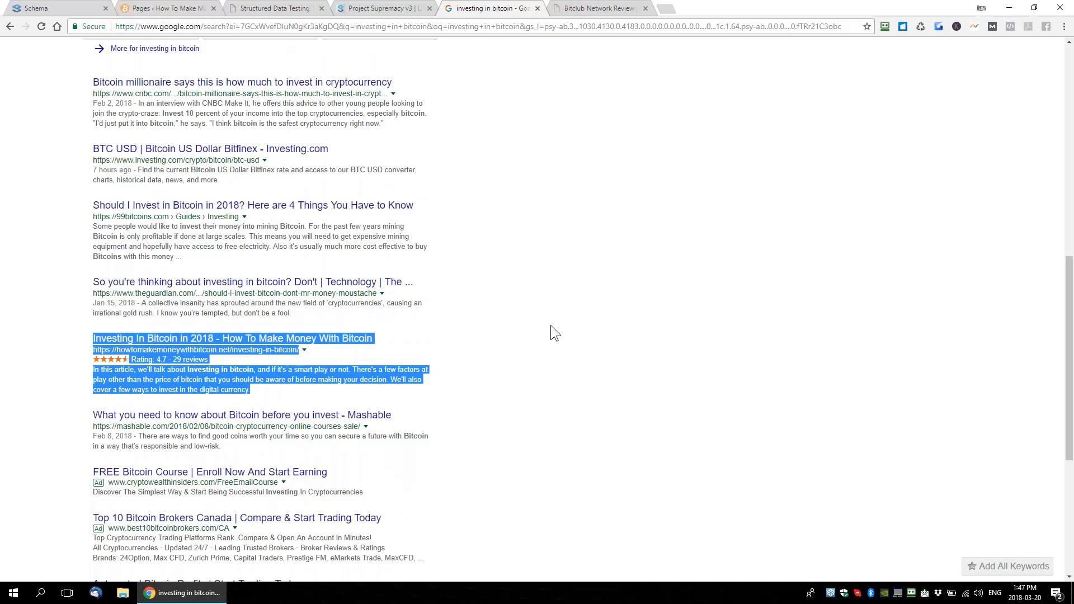
{"action": "scroll", "coordinate": [551, 326], "scroll_direction": "up", "scroll_amount": 3}
{"action": "scroll", "coordinate": [550, 324], "scroll_direction": "up", "scroll_amount": 3}
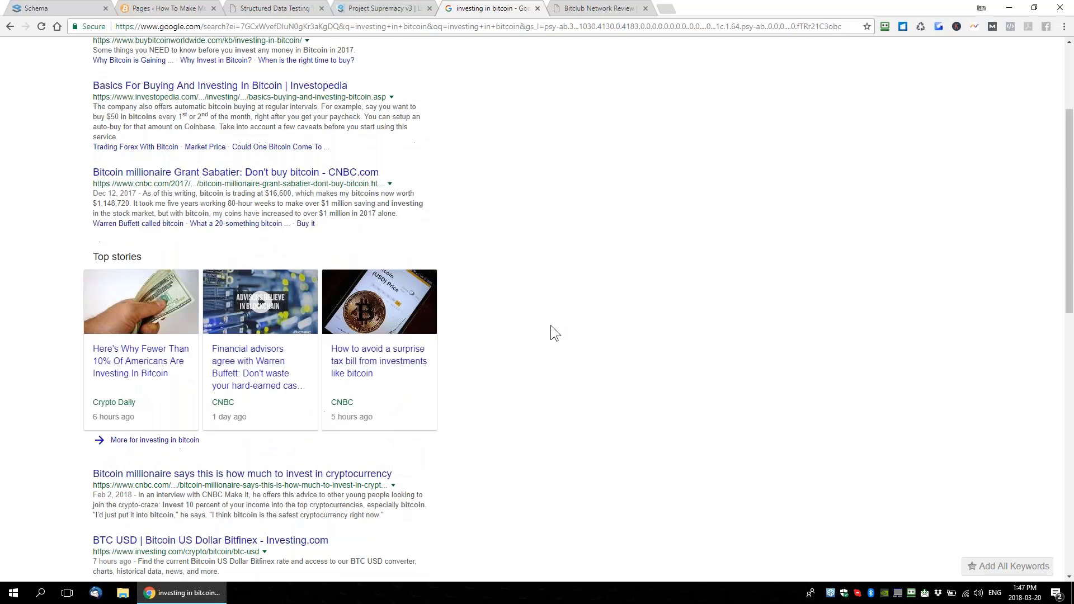
{"action": "scroll", "coordinate": [550, 324], "scroll_direction": "up", "scroll_amount": 3}
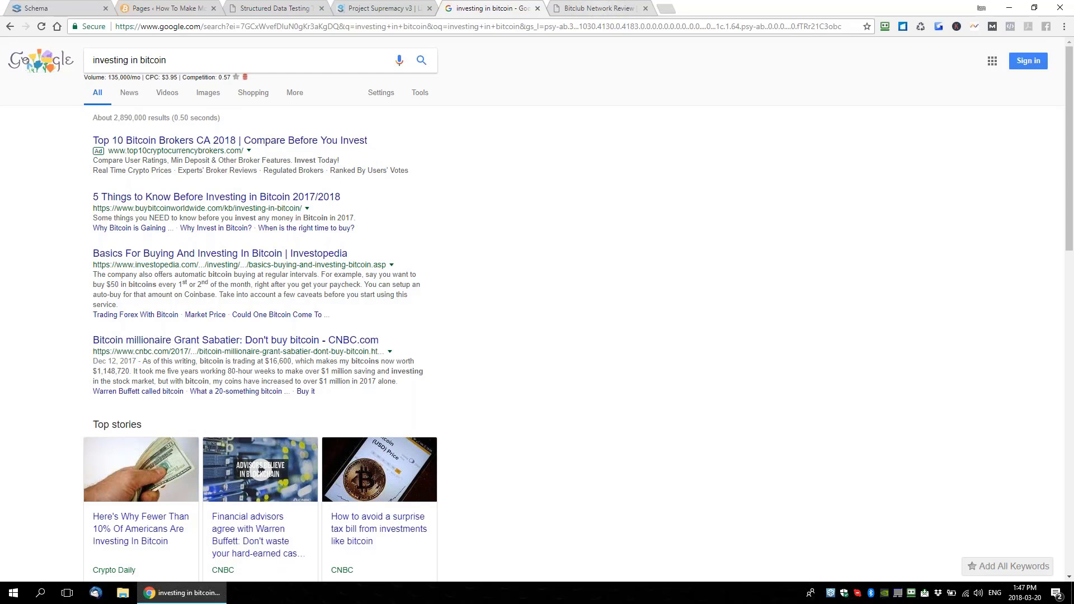
{"action": "key", "text": "ctrl+Tab"}
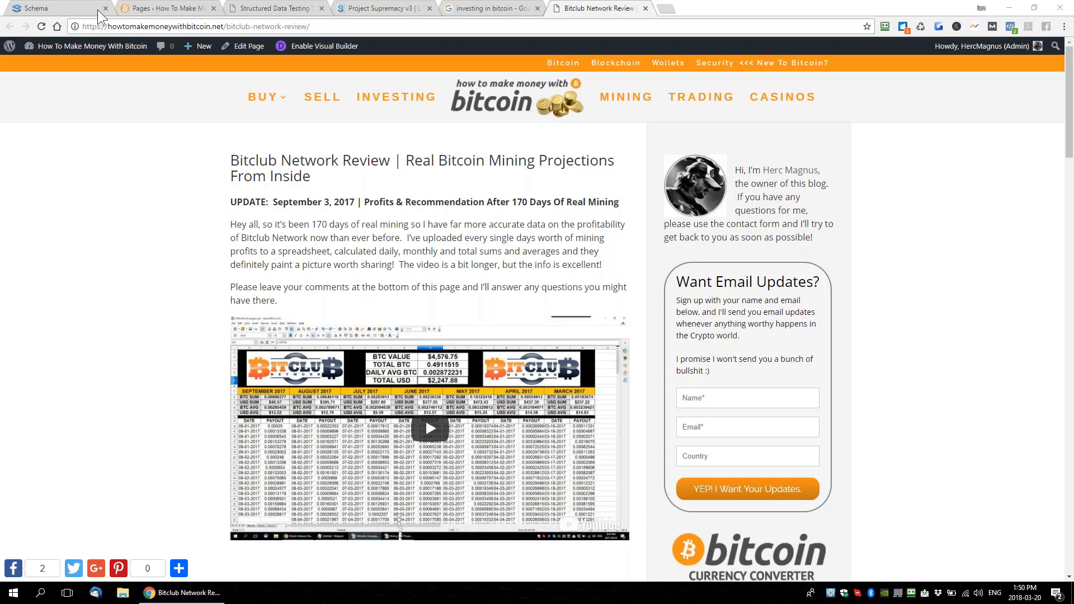
Return to the schema editor, search the new schema types for Brand and Org, and clear the search
{"action": "left_click", "coordinate": [54, 11]}
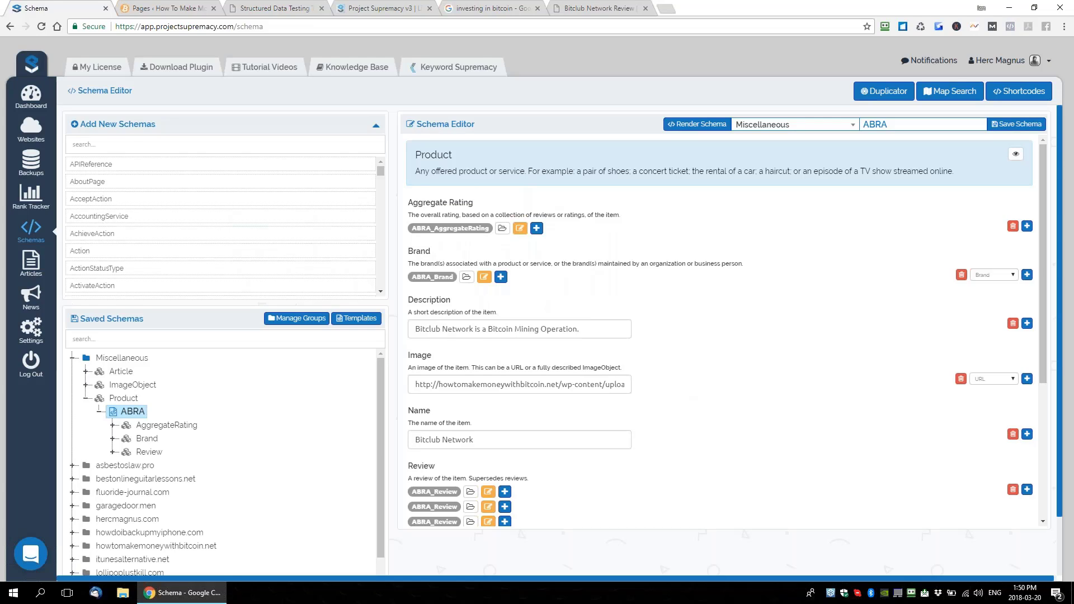
{"action": "left_click", "coordinate": [176, 146]}
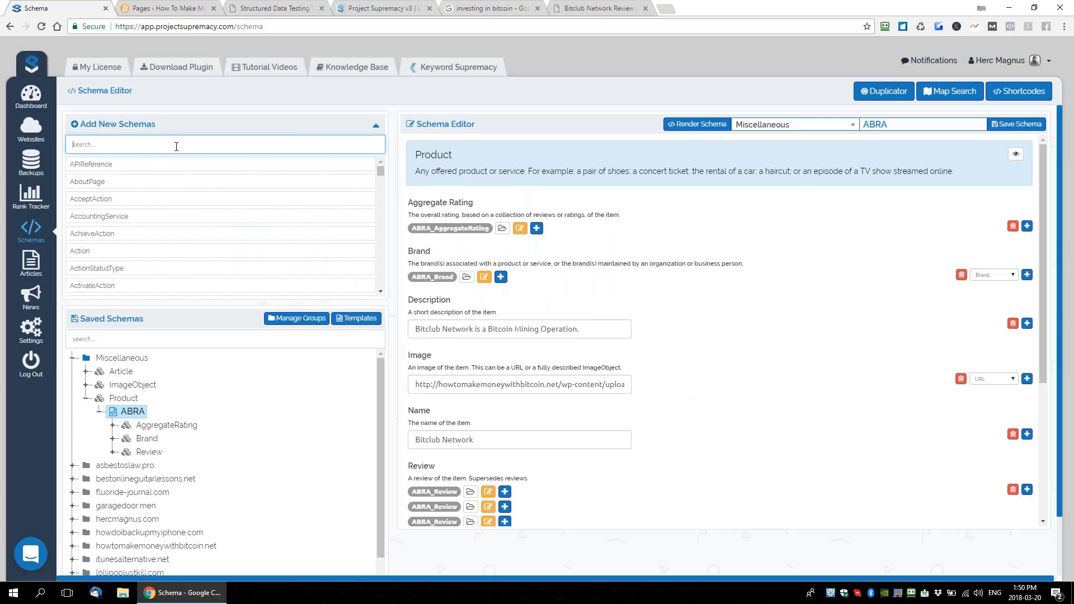
{"action": "type", "text": "Brand"}
{"action": "left_click_drag", "start_coordinate": [99, 145], "coordinate": [15, 145]}
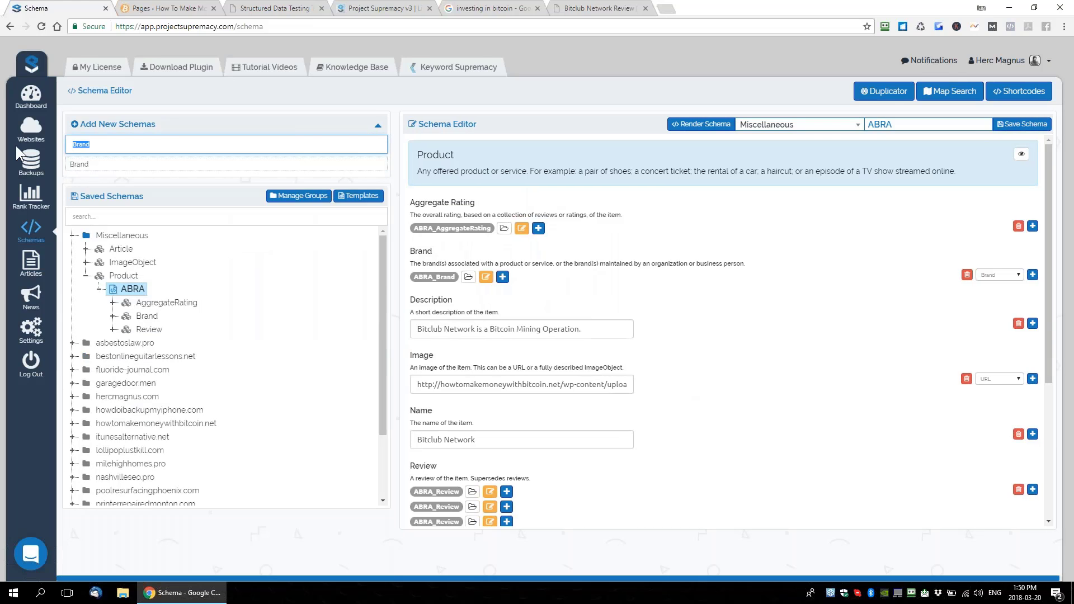
{"action": "type", "text": "Org"}
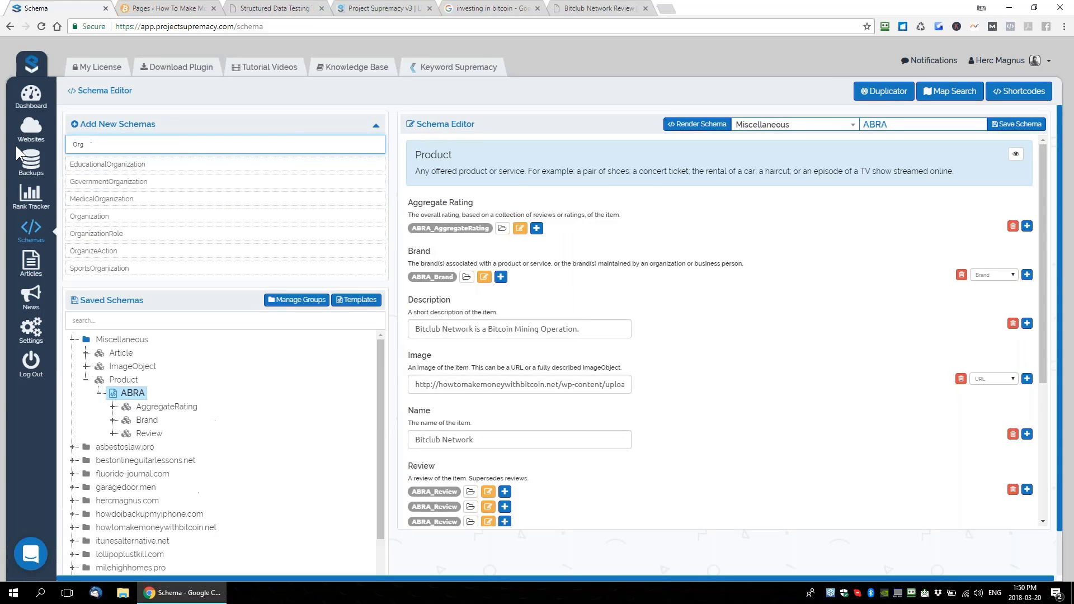
{"action": "key", "text": "BackSpace"}
{"action": "key", "text": "BackSpace"}
{"action": "key", "text": "BackSpace"}
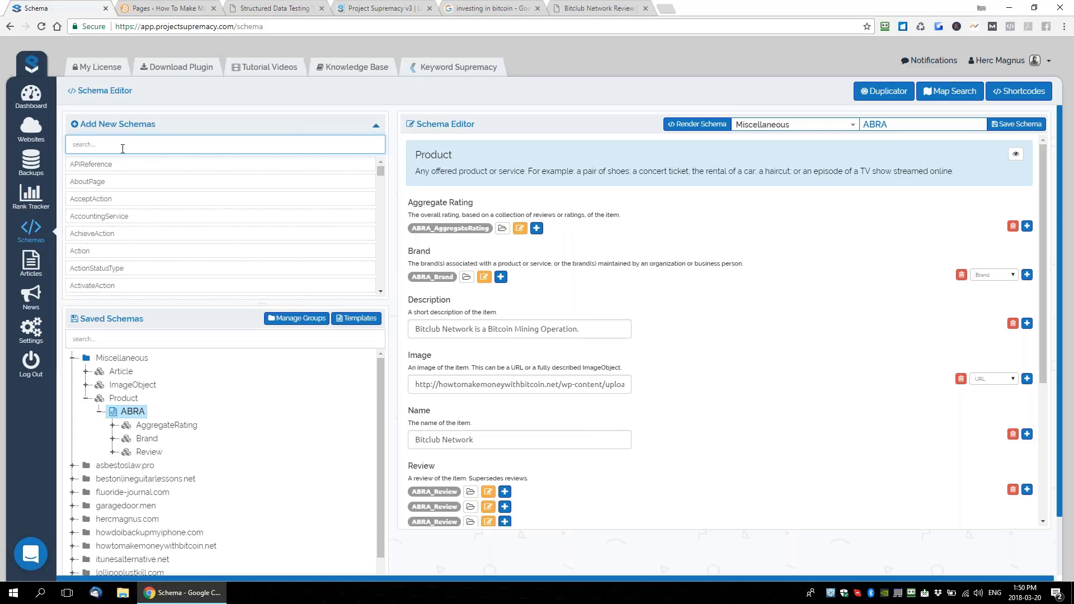
Find the Brand schema type, load it into the editor and highlight its definition sentence
{"action": "type", "text": "Brand"}
{"action": "left_click", "coordinate": [84, 164]}
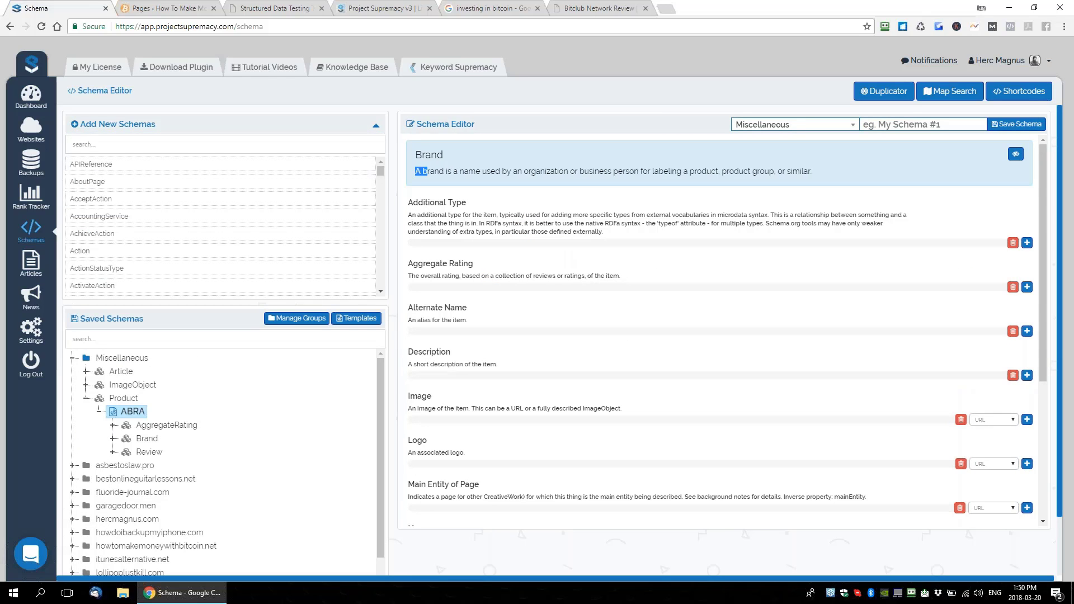
{"action": "left_click_drag", "start_coordinate": [414, 171], "coordinate": [746, 177]}
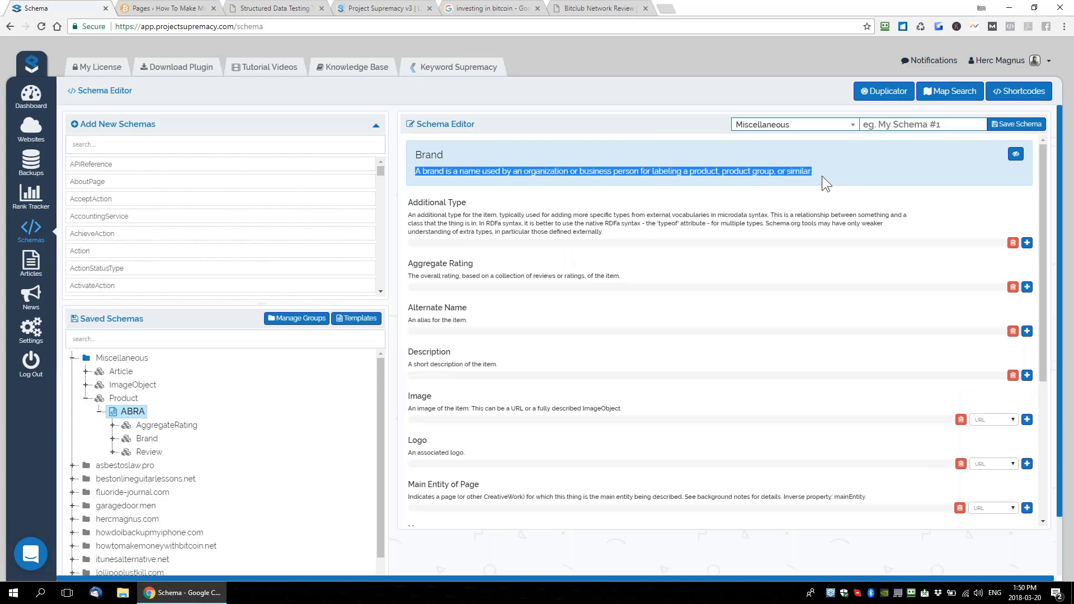
{"action": "left_click", "coordinate": [224, 145]}
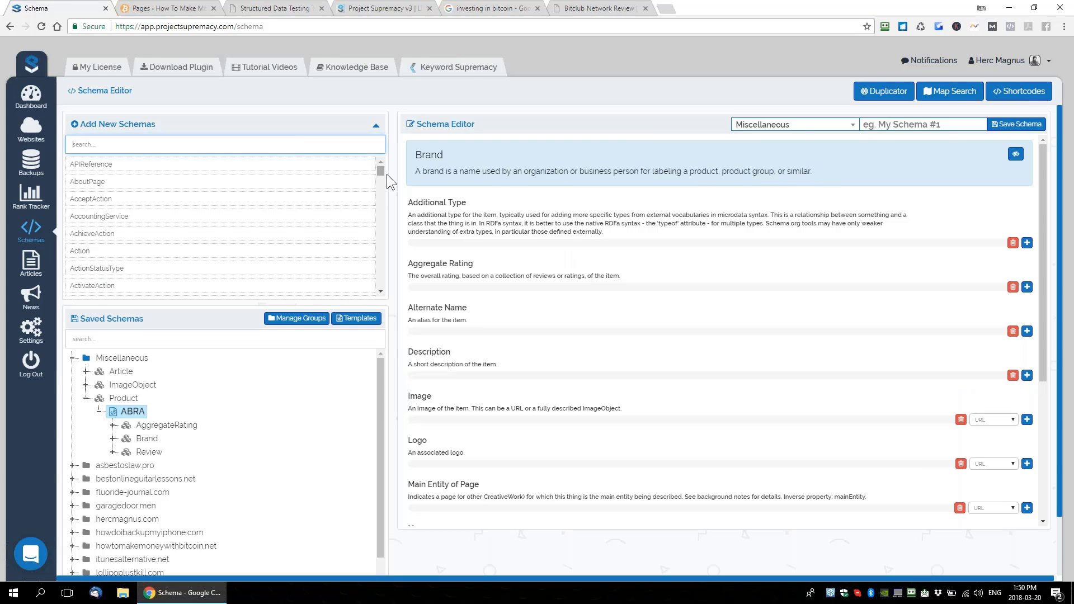
{"action": "left_click_drag", "start_coordinate": [419, 172], "coordinate": [804, 171]}
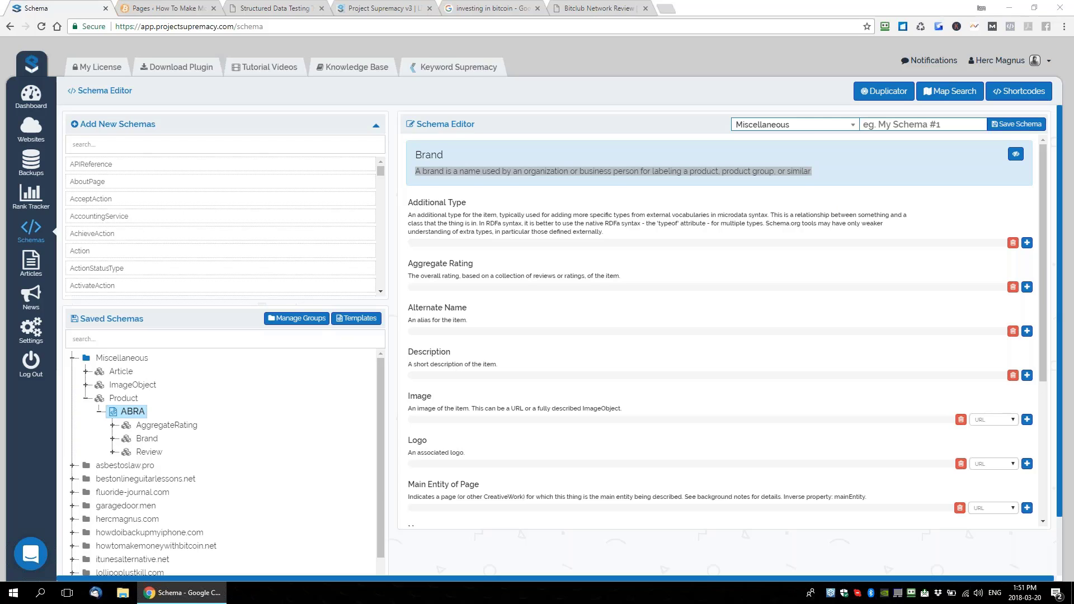
Search the new schema types for Carpenter and for Build
{"action": "left_click", "coordinate": [213, 147]}
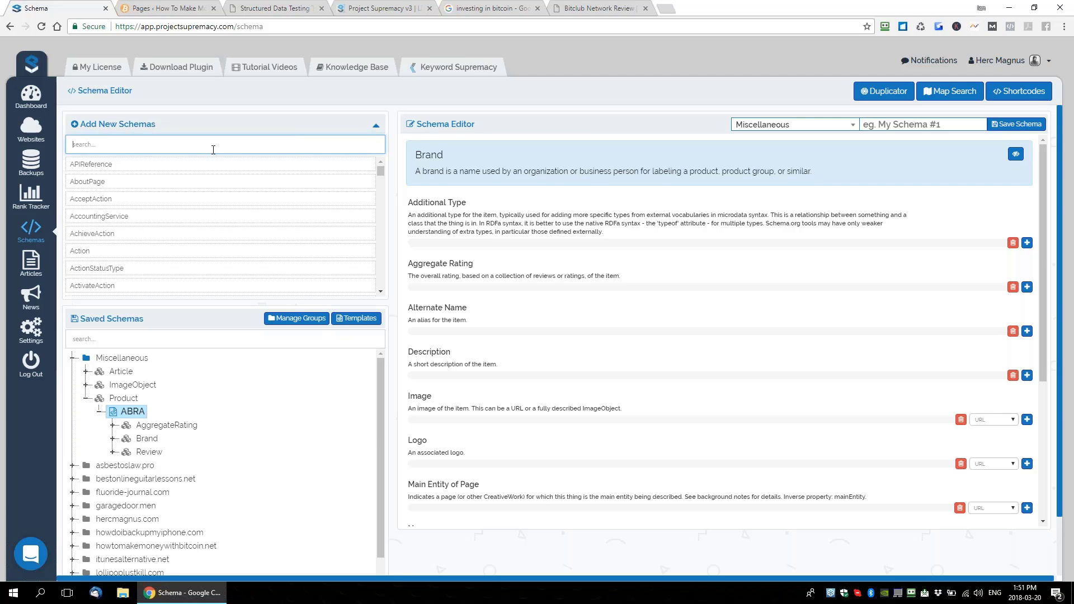
{"action": "type", "text": "Carpentry"}
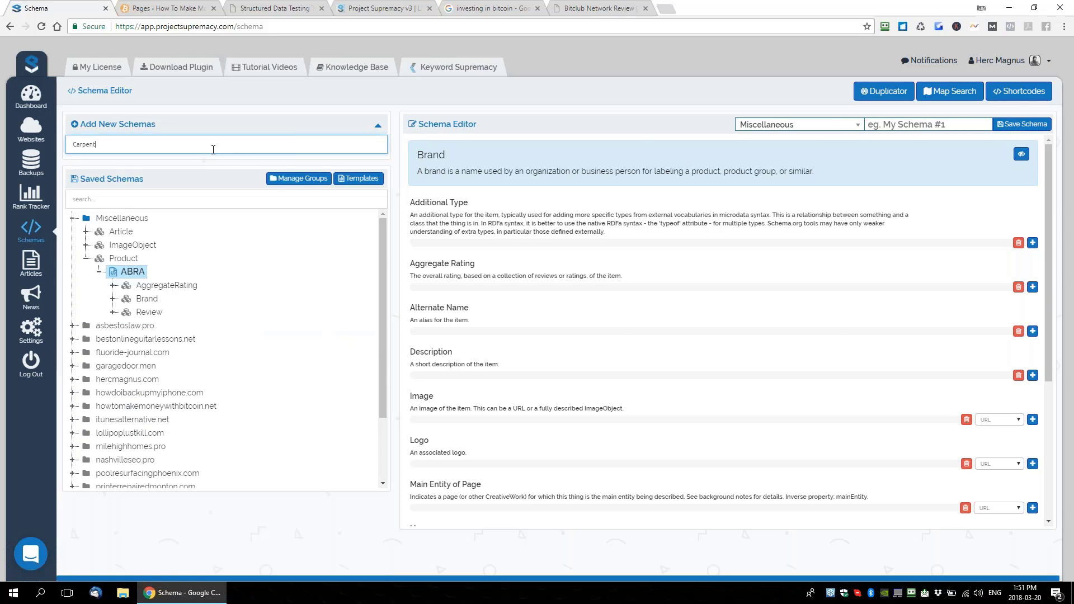
{"action": "type", "text": "er"}
{"action": "key", "text": "BackSpace"}
{"action": "key", "text": "BackSpace"}
{"action": "key", "text": "BackSpace"}
{"action": "key", "text": "BackSpace"}
{"action": "key", "text": "BackSpace"}
{"action": "key", "text": "BackSpace"}
{"action": "key", "text": "BackSpace"}
{"action": "key", "text": "BackSpace"}
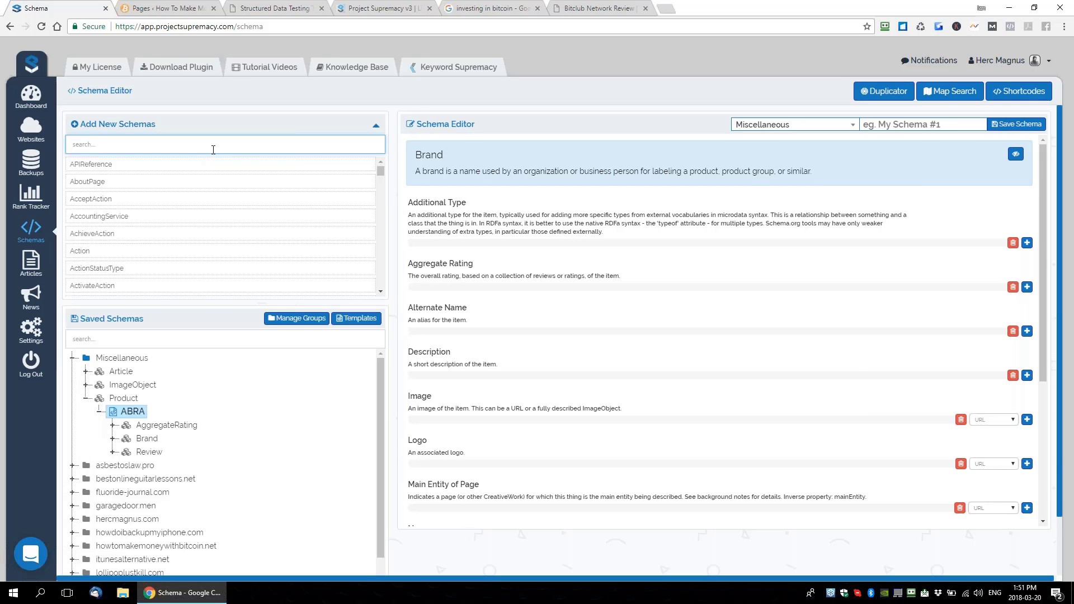
{"action": "type", "text": "Build"}
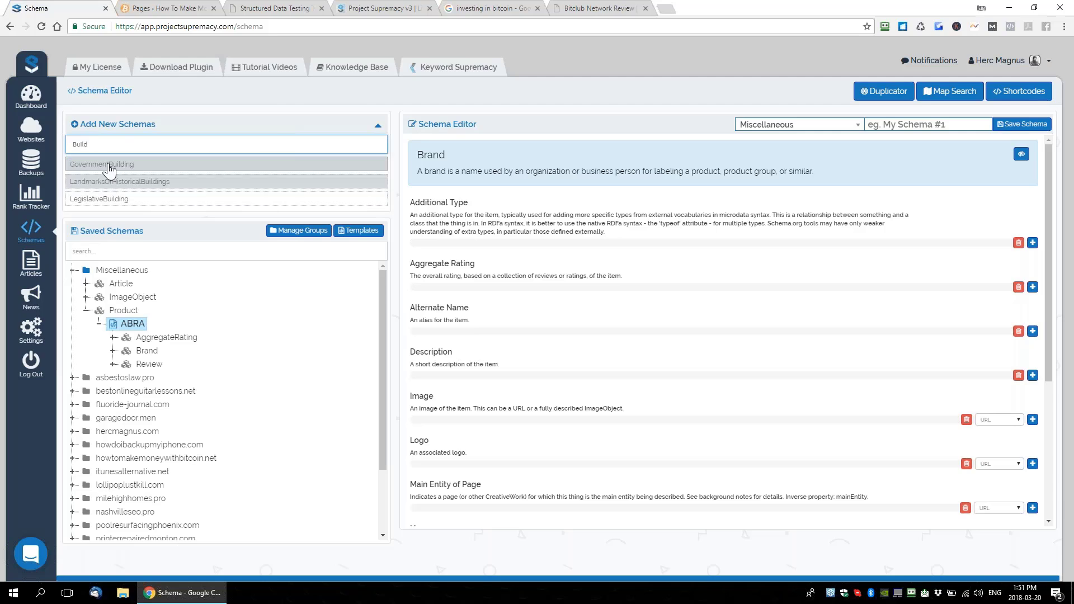
Find the ProfessionalService schema type, load it into the editor and highlight its definition
{"action": "key", "text": "ctrl+a"}
{"action": "type", "text": "Professiona"}
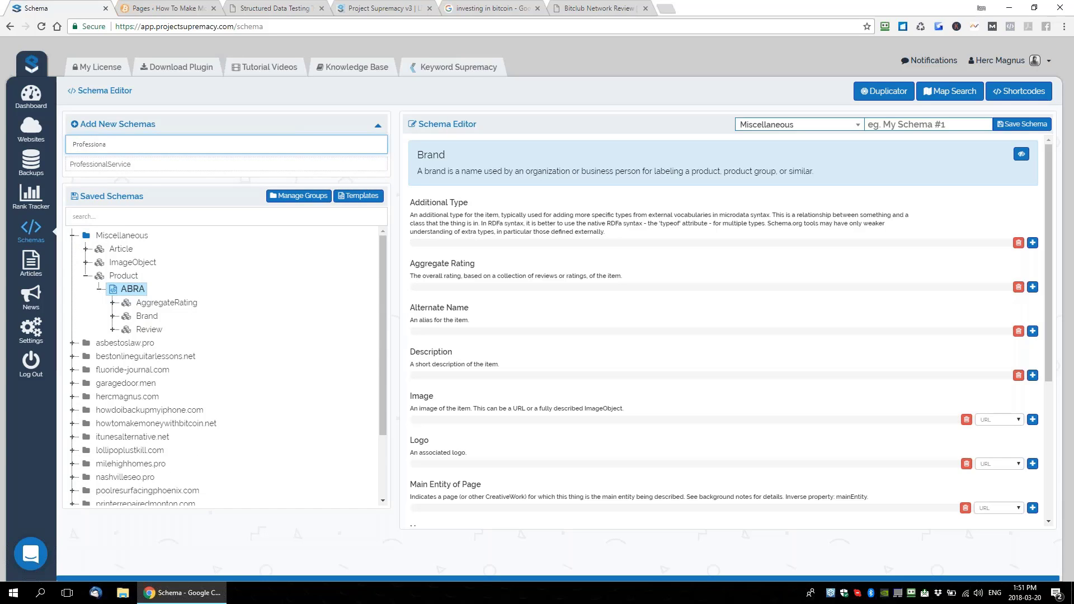
{"action": "left_click", "coordinate": [110, 167]}
{"action": "left_click_drag", "start_coordinate": [415, 170], "coordinate": [812, 221]}
{"action": "left_click", "coordinate": [810, 220]}
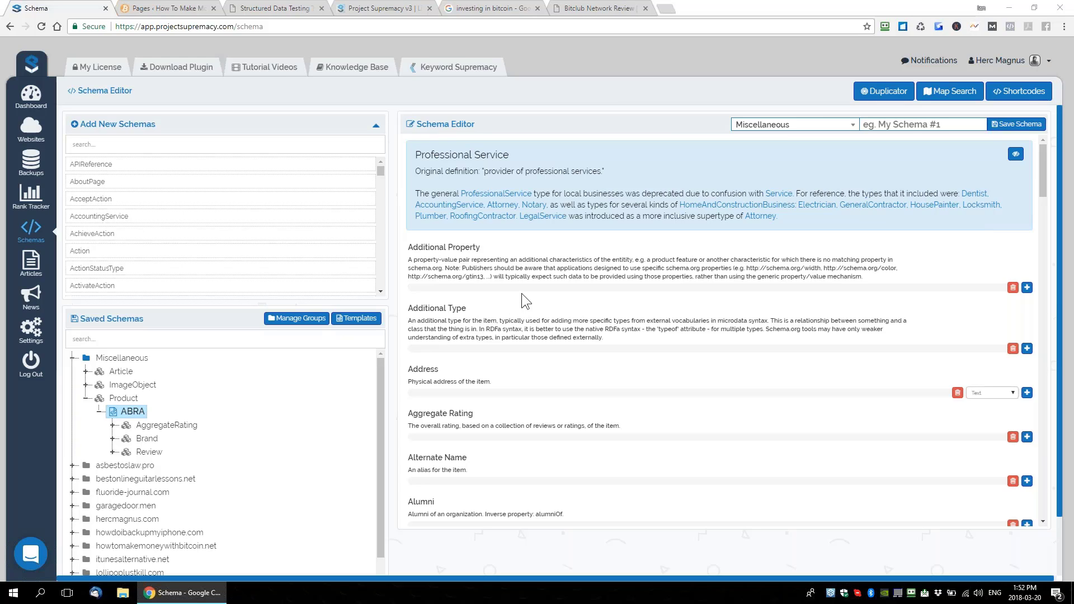
Search the new schema types for hvac, load the HVAC Business type and highlight its definition
{"action": "left_click", "coordinate": [167, 144]}
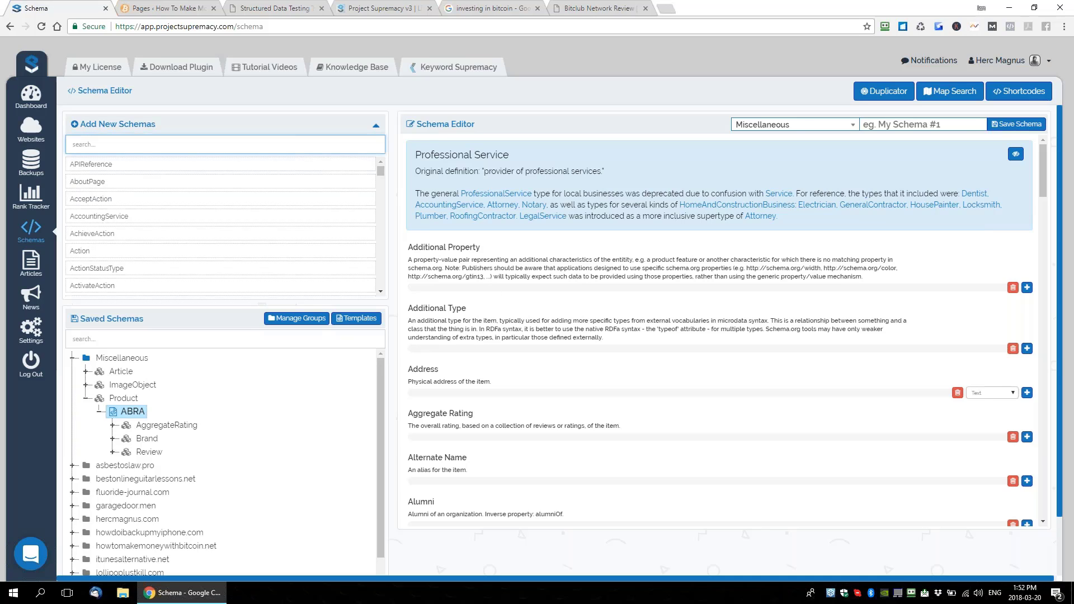
{"action": "type", "text": "hvac"}
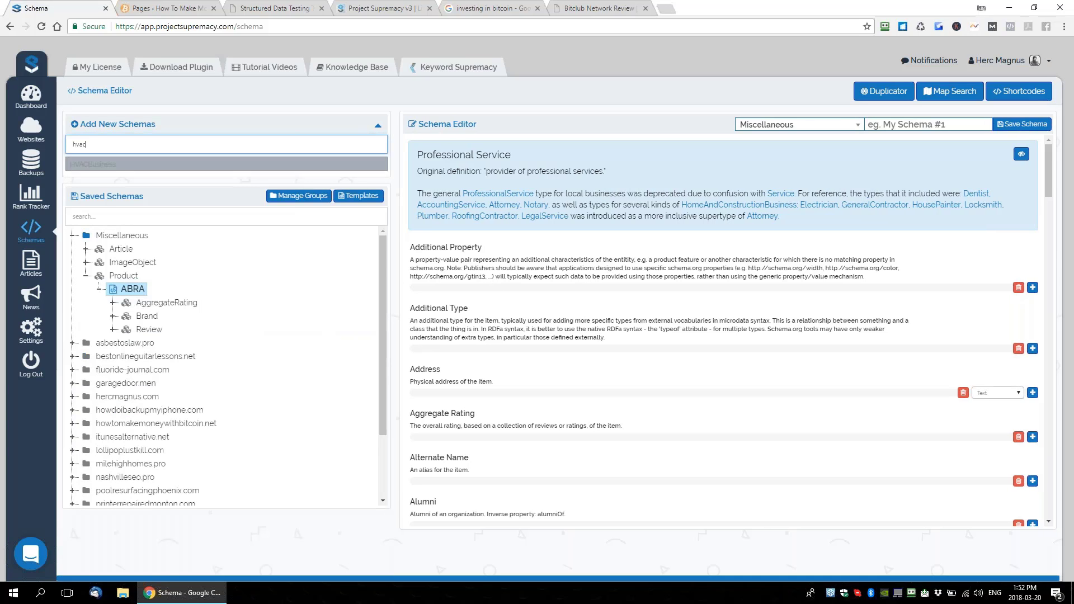
{"action": "left_click", "coordinate": [93, 164]}
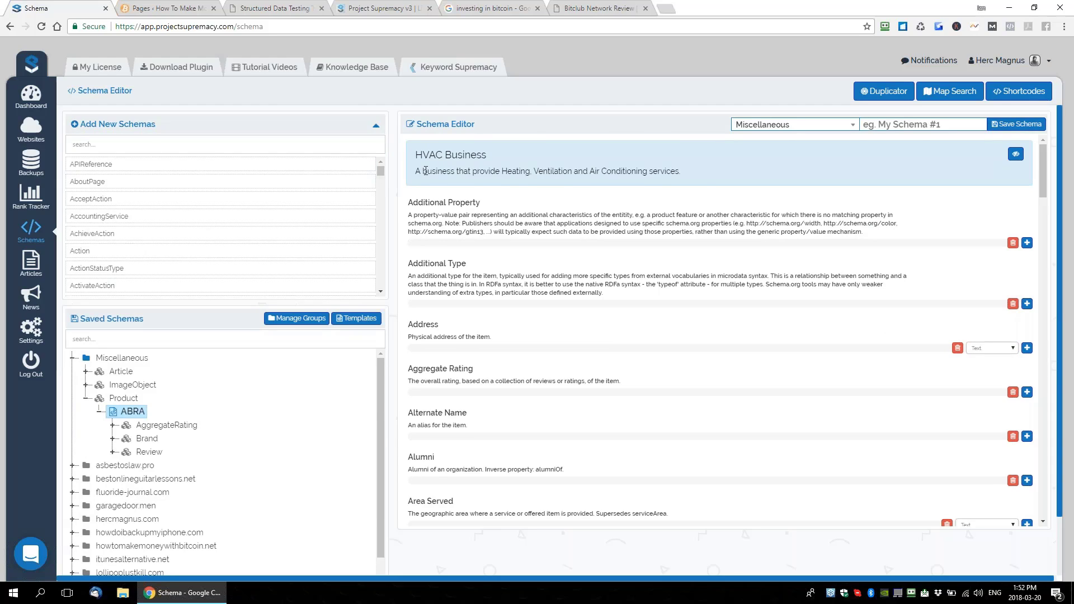
{"action": "left_click_drag", "start_coordinate": [423, 171], "coordinate": [693, 171]}
{"action": "left_click", "coordinate": [699, 170]}
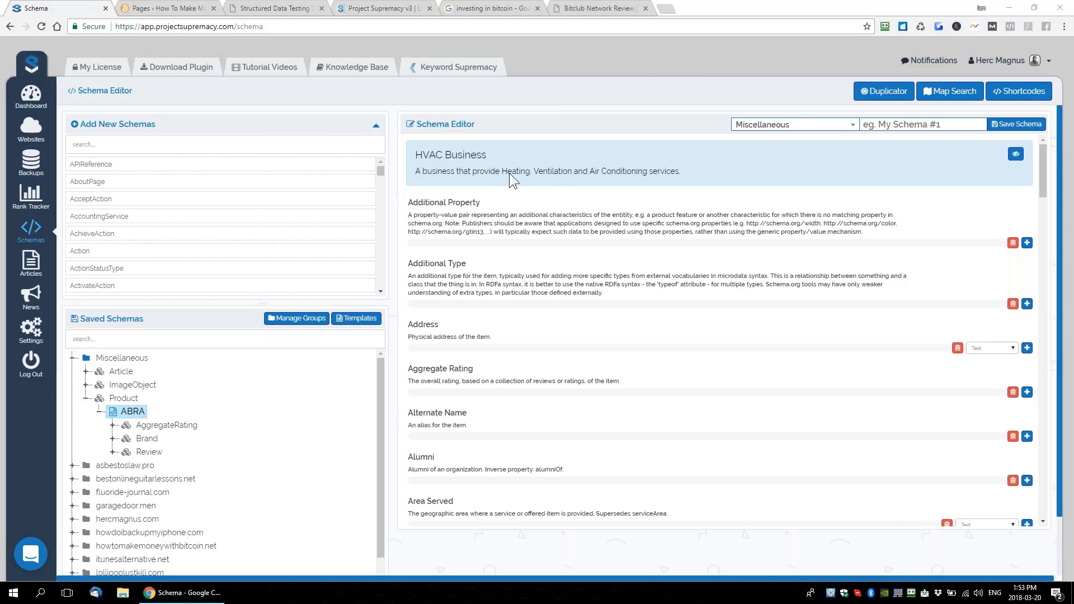
Search Google for avada in a new browser tab and highlight the Avada – WP Theme result title
{"action": "left_click", "coordinate": [671, 10]}
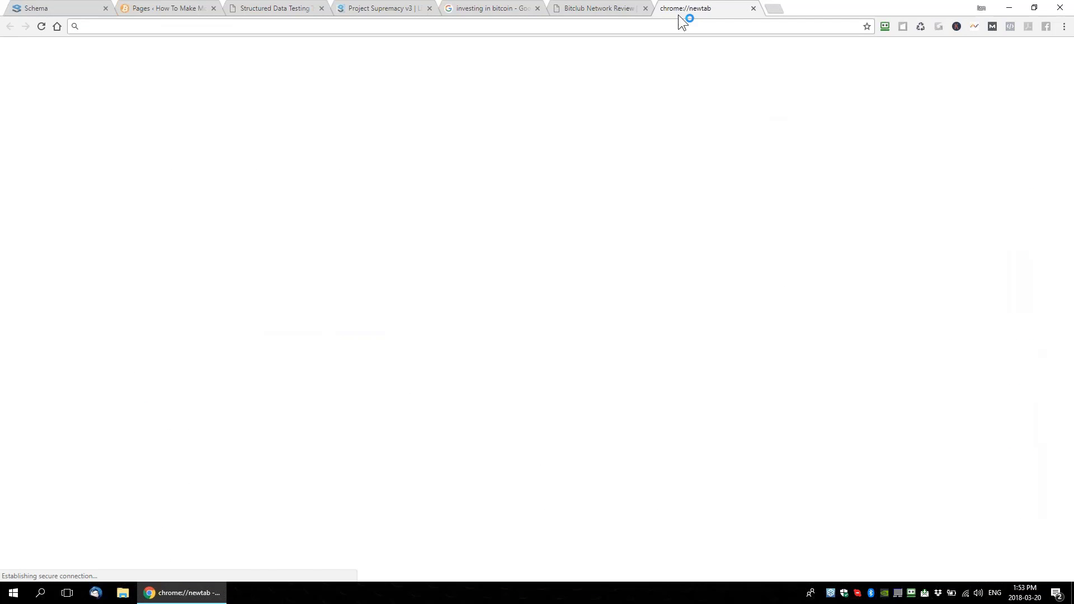
{"action": "type", "text": "avada"}
{"action": "key", "text": "Return"}
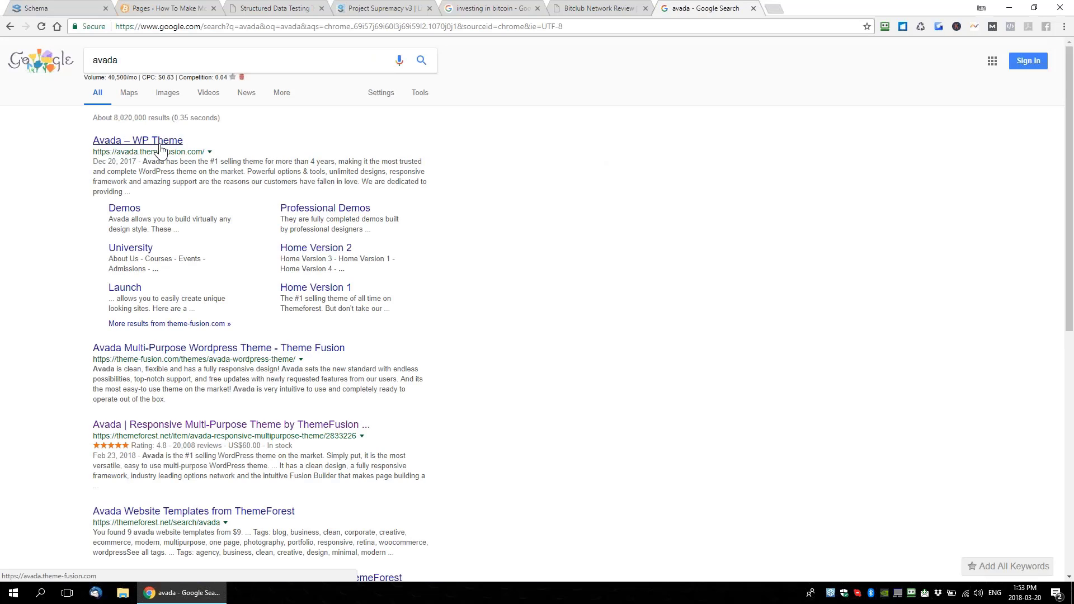
{"action": "left_click_drag", "start_coordinate": [87, 141], "coordinate": [185, 141]}
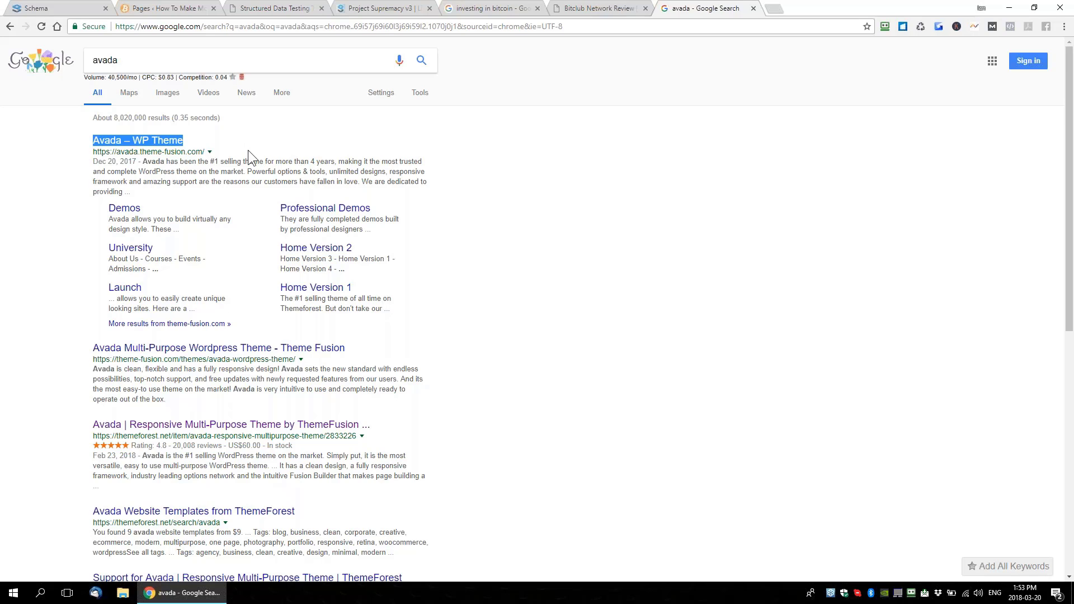
Switch to the WordPress Pages list of the How To Make Money With Bitcoin site
{"action": "key", "text": "ctrl+l"}
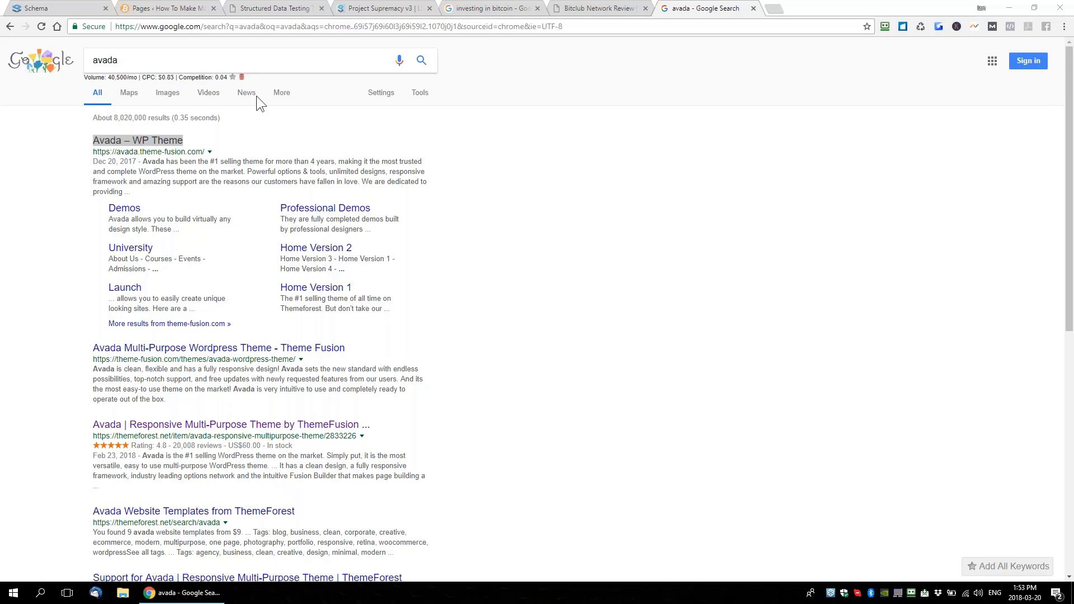
{"action": "left_click", "coordinate": [176, 27]}
{"action": "left_click", "coordinate": [162, 8]}
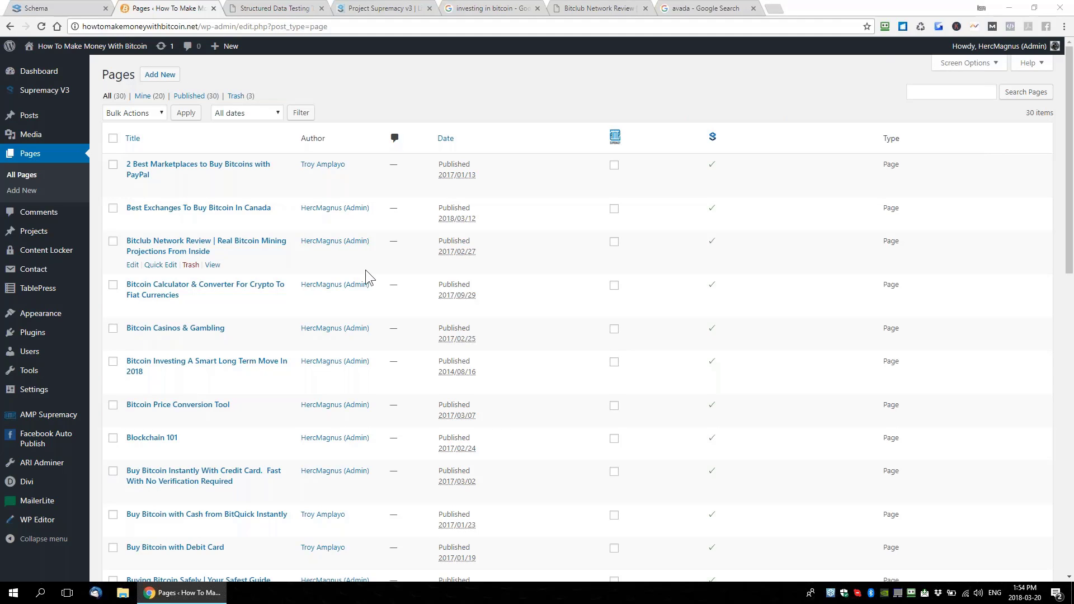
Close the avada and investing in bitcoin search tabs and the Bitclub Network Review tab
{"action": "left_click", "coordinate": [775, 8]}
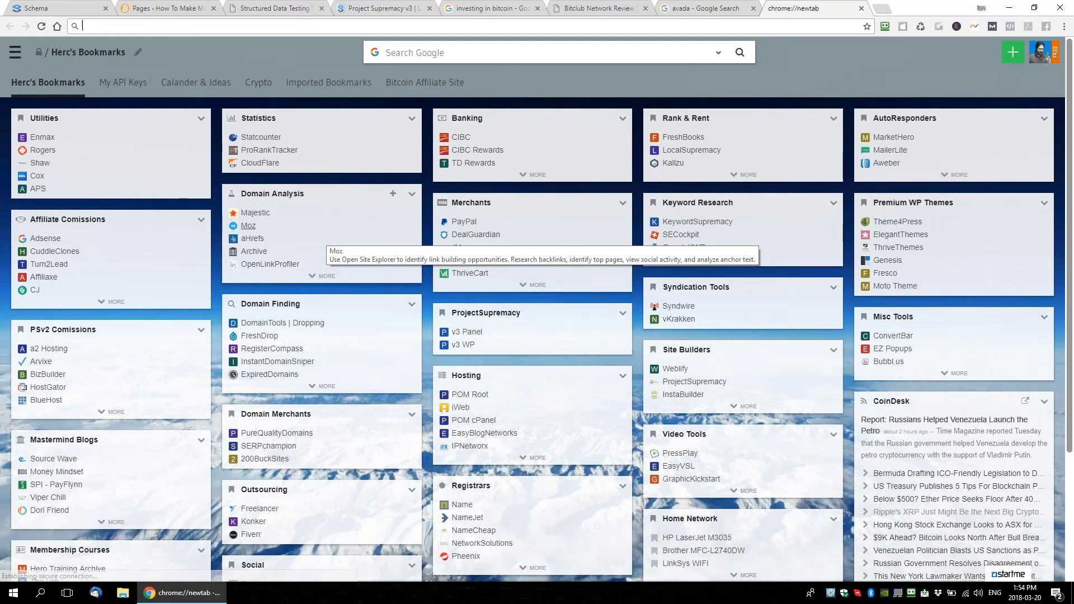
{"action": "key", "text": "ctrl+w"}
{"action": "left_click", "coordinate": [753, 9]}
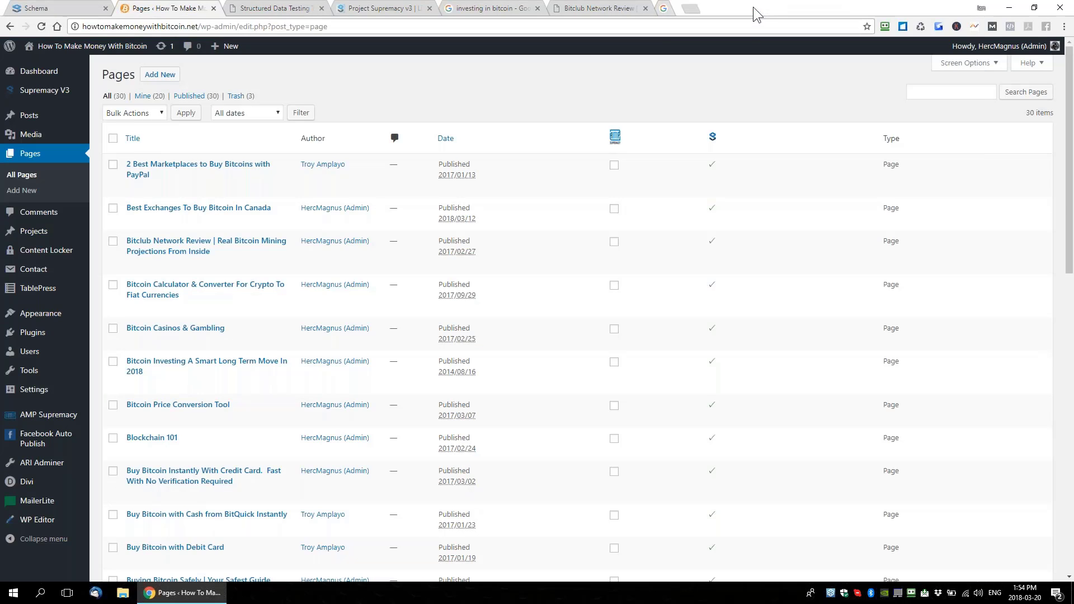
{"action": "left_click", "coordinate": [494, 10]}
{"action": "left_click", "coordinate": [537, 9]}
{"action": "left_click", "coordinate": [537, 9]}
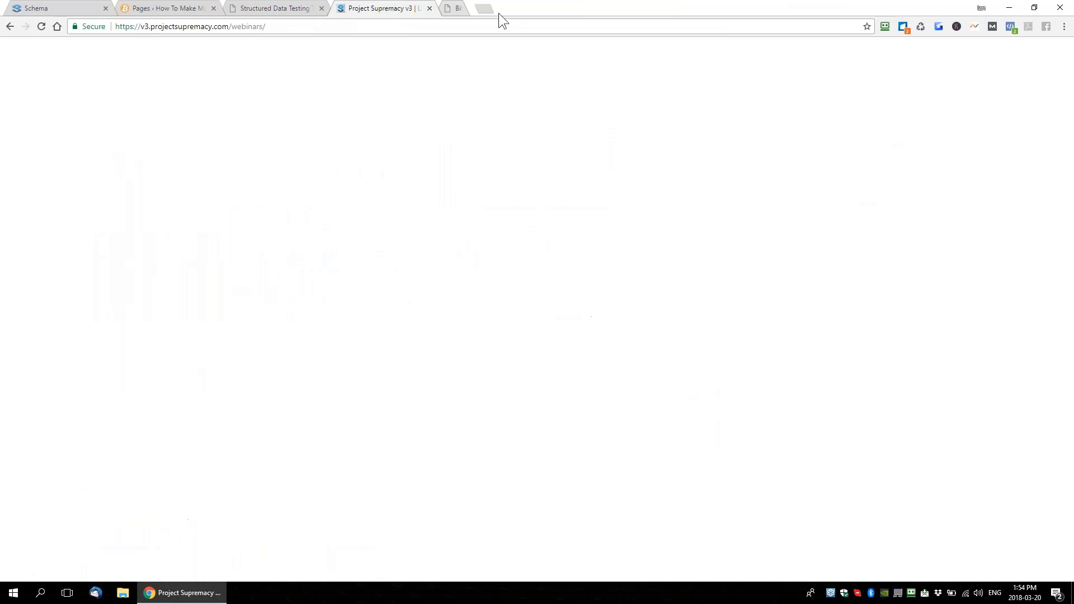
Check the Structured Data Testing Tool tab and view the top of the Project Supremacy webinars page
{"action": "left_click", "coordinate": [283, 10]}
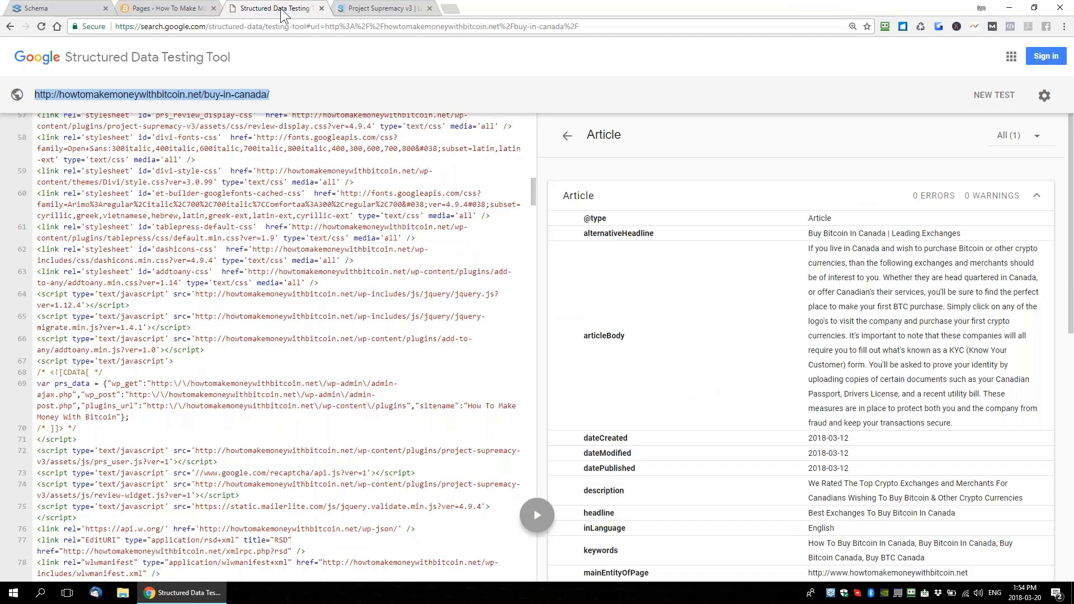
{"action": "left_click", "coordinate": [379, 12]}
{"action": "scroll", "coordinate": [436, 216], "scroll_direction": "up", "scroll_amount": 10}
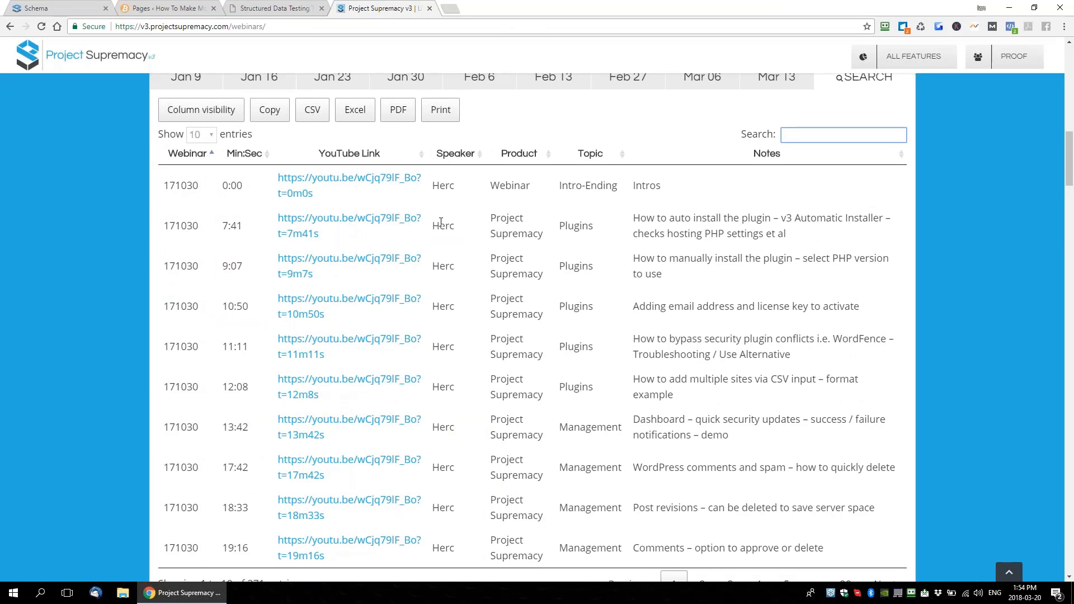
{"action": "scroll", "coordinate": [532, 327], "scroll_direction": "up", "scroll_amount": 3}
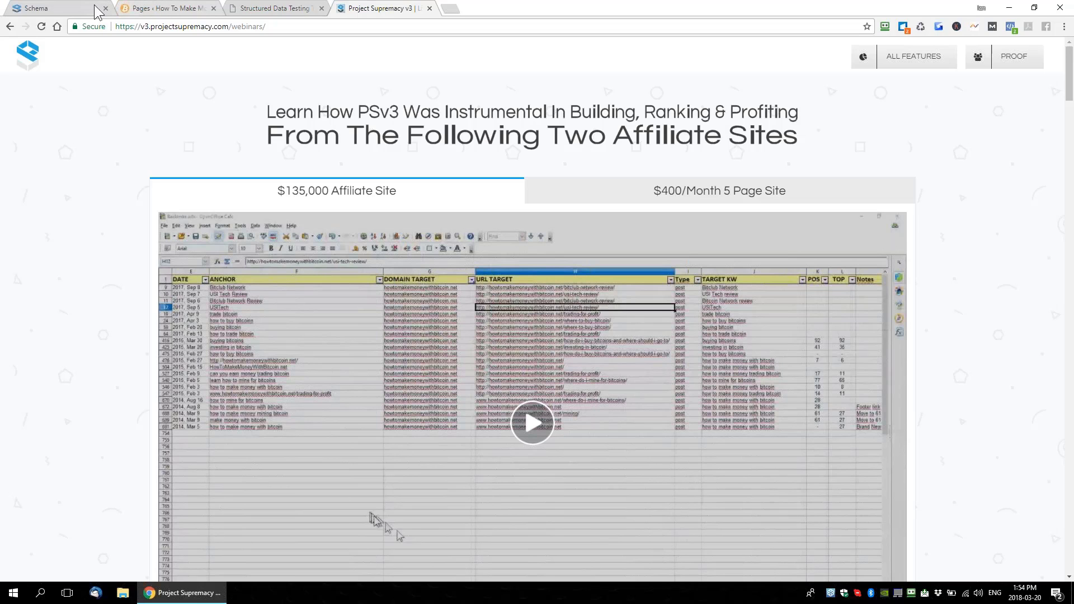
Return to the Schema Editor and collapse the Add New Schemas section
{"action": "left_click", "coordinate": [78, 14]}
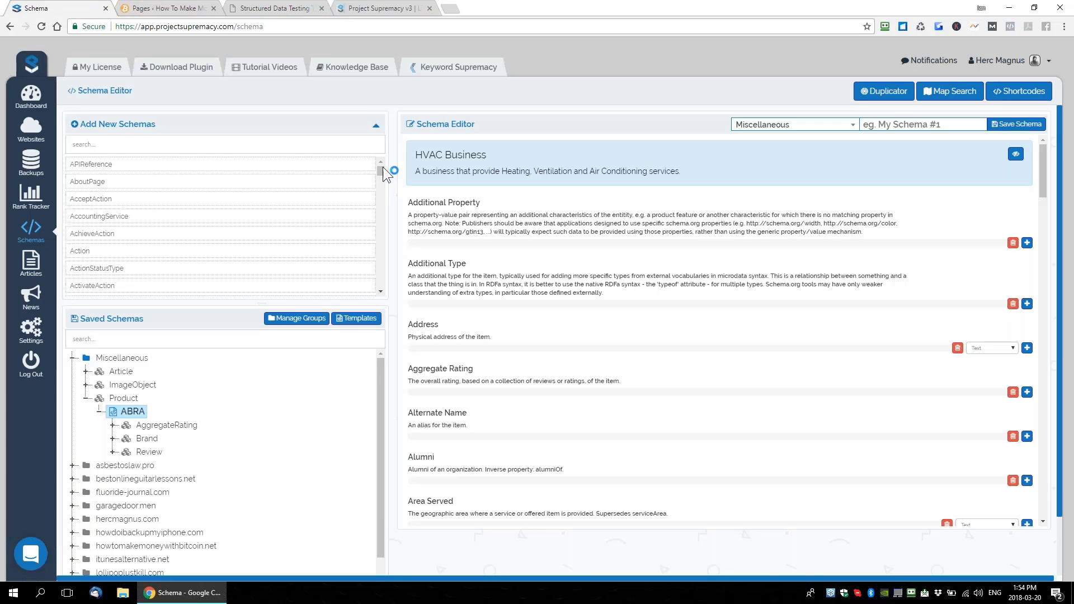
{"action": "left_click", "coordinate": [376, 126]}
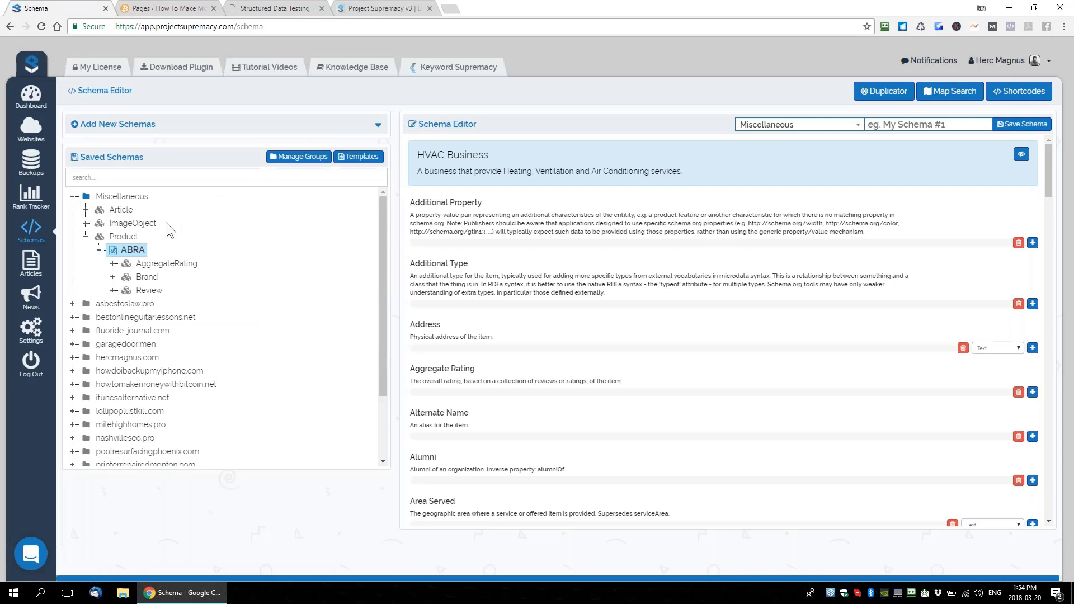
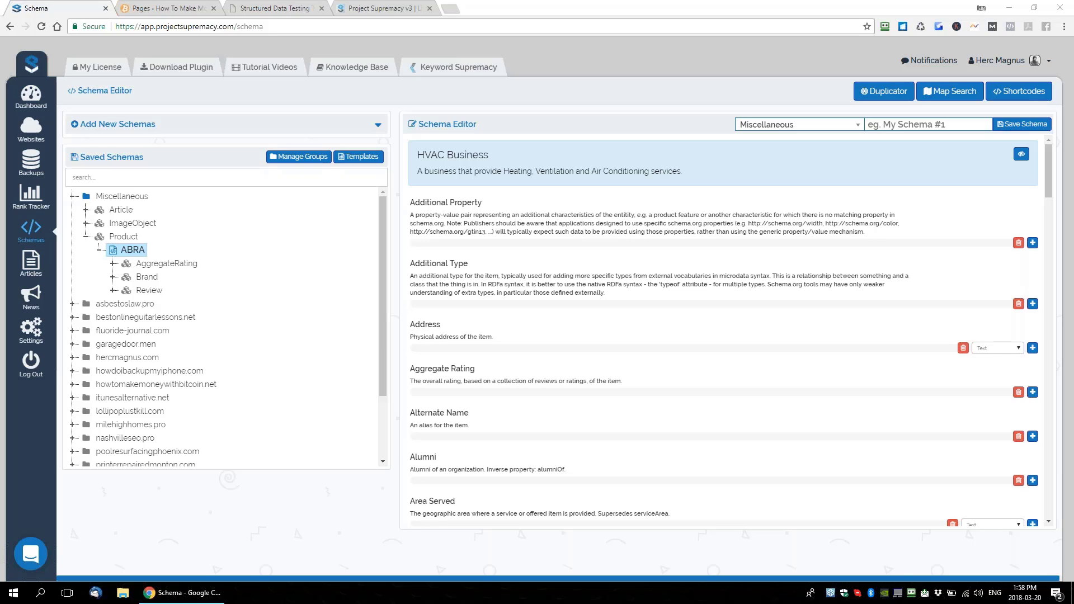
{"action": "left_click", "coordinate": [156, 8]}
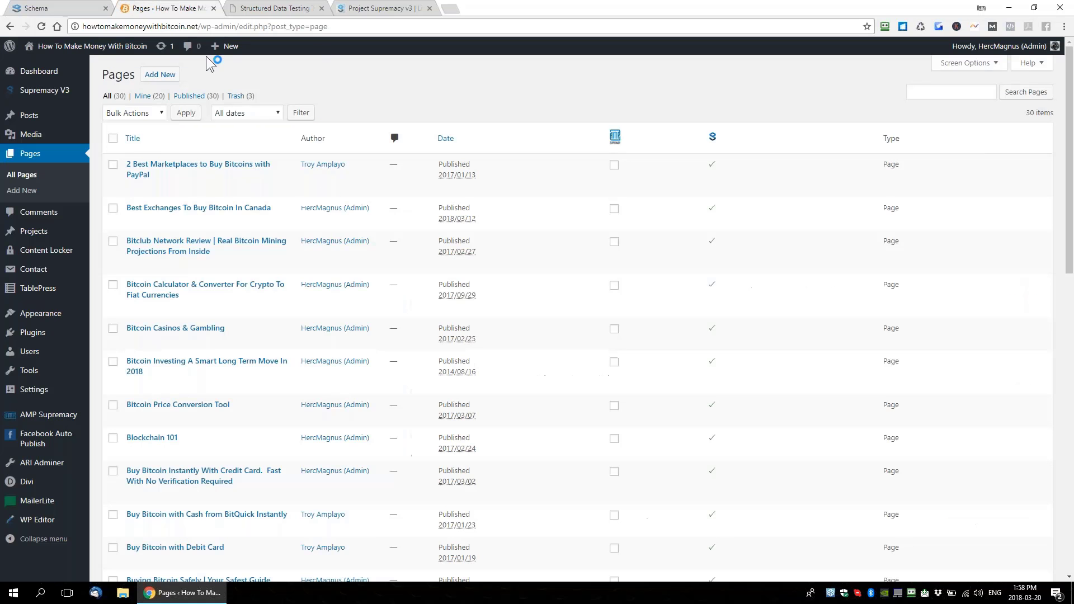
{"action": "mouse_move", "coordinate": [44, 92]}
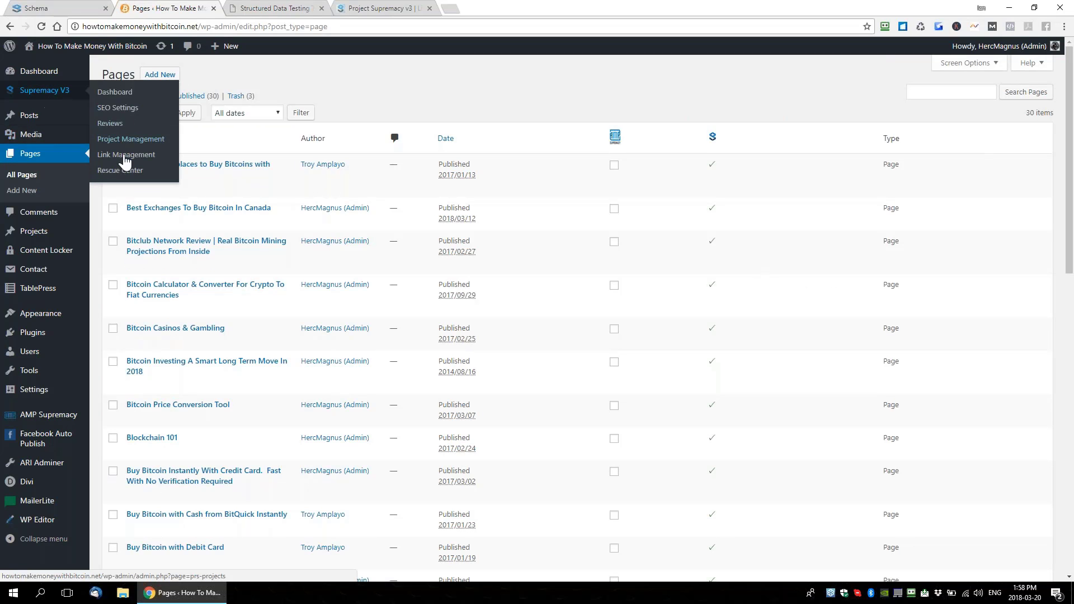
{"action": "left_click", "coordinate": [133, 140]}
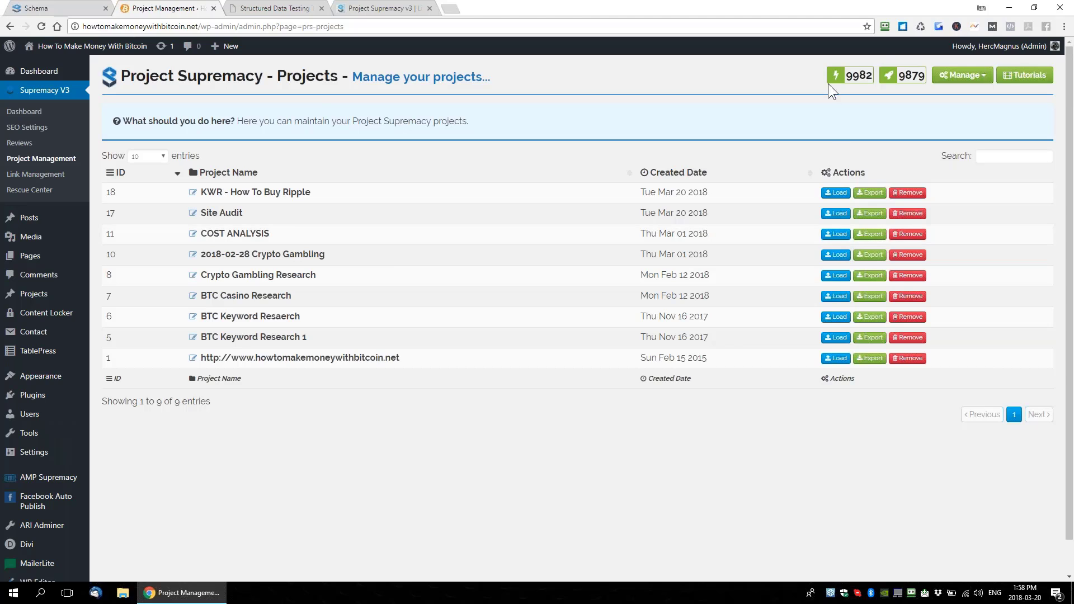
{"action": "mouse_move", "coordinate": [838, 76]}
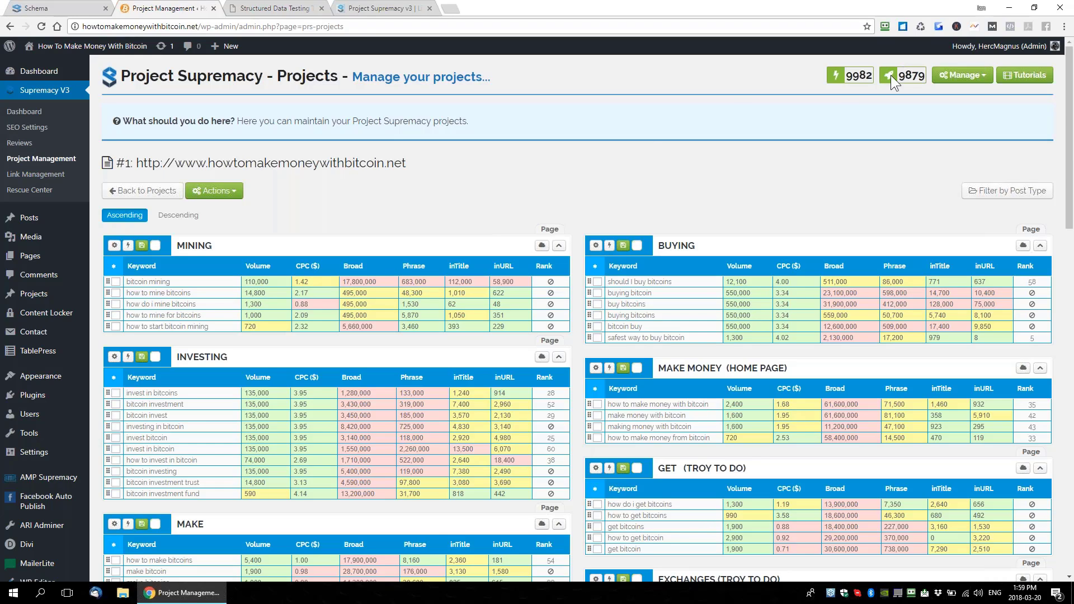
{"action": "mouse_move", "coordinate": [887, 75]}
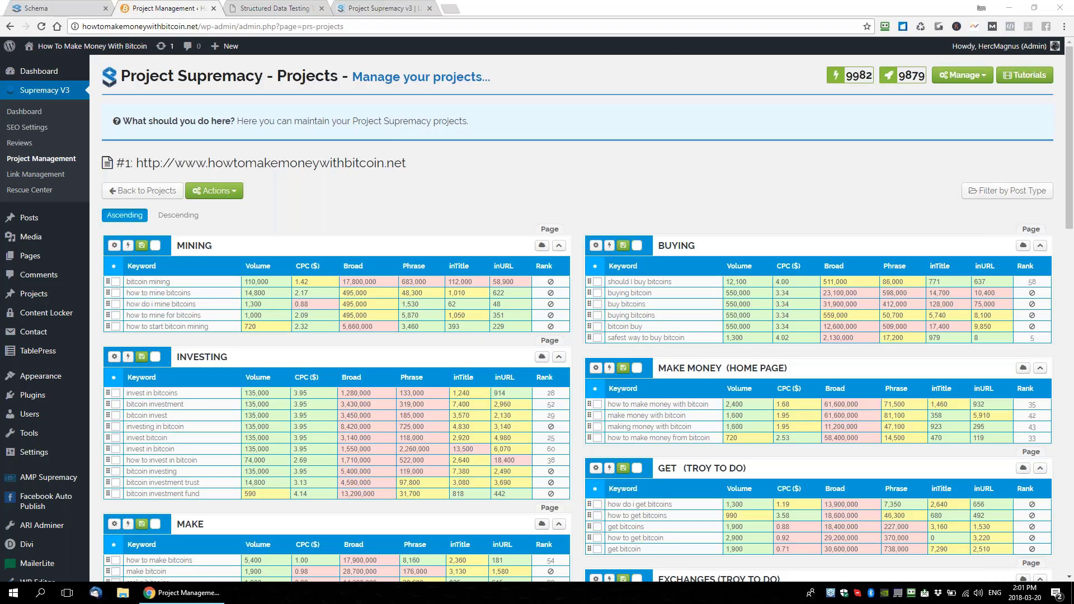
Bring the Project Supremacy panel dashboard into the browser window and open the Volume & CPC package in its shop
{"action": "left_click_drag", "start_coordinate": [669, 55], "coordinate": [653, 9]}
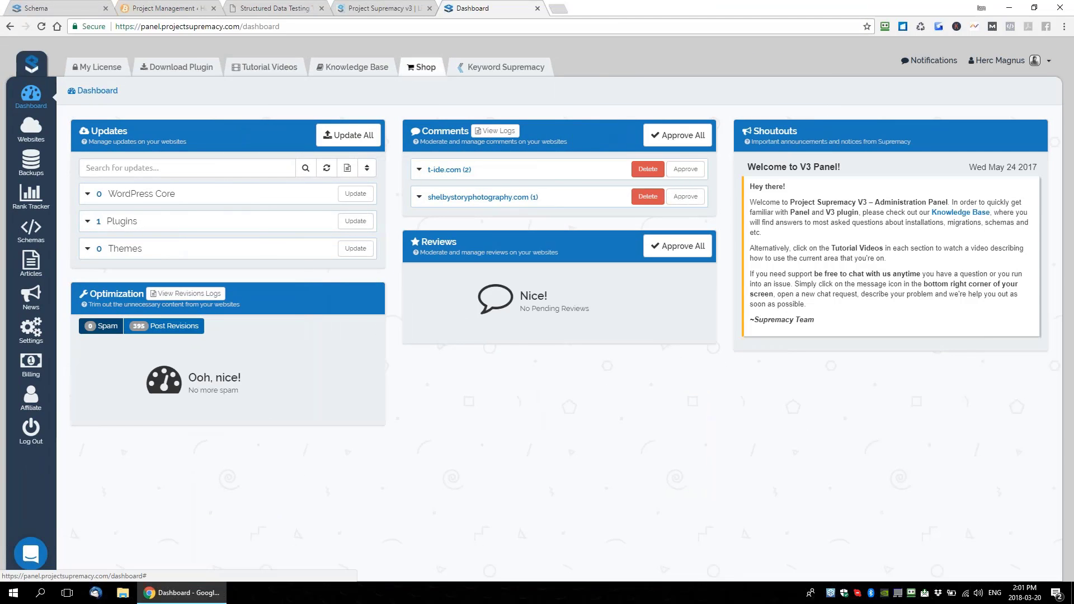
{"action": "left_click", "coordinate": [425, 69]}
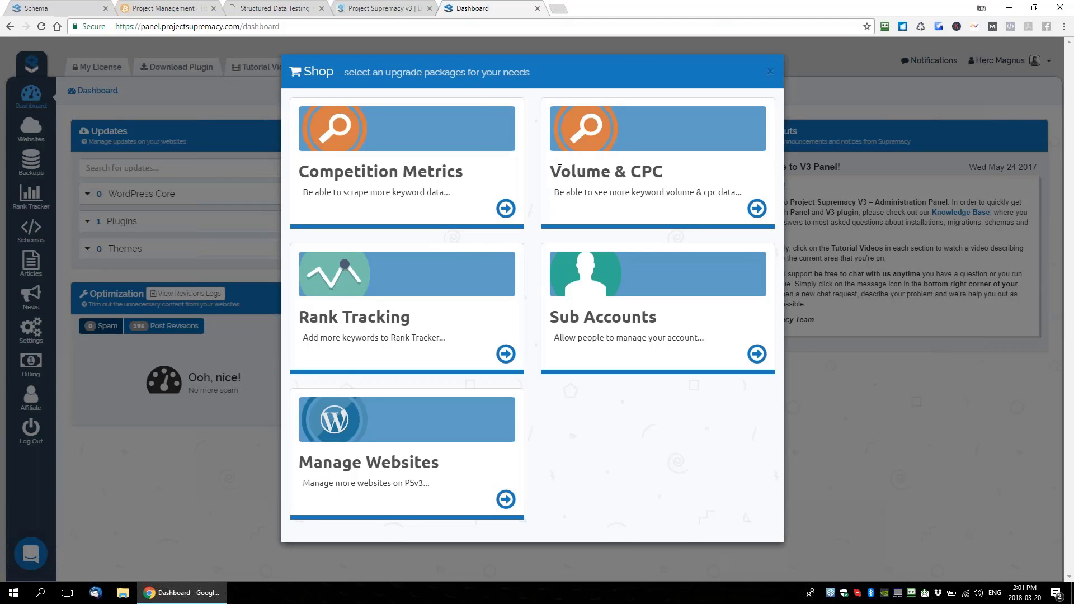
{"action": "left_click_drag", "start_coordinate": [543, 172], "coordinate": [665, 172]}
{"action": "left_click", "coordinate": [756, 208]}
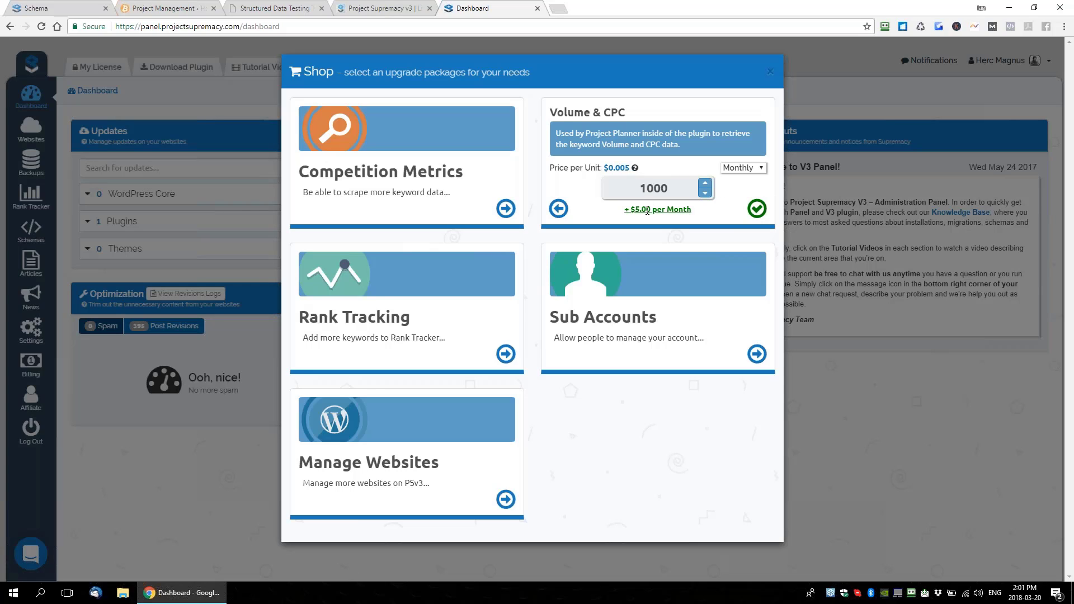
Preview the Volume & CPC upgrade price for 4000 units with annual billing
{"action": "left_click", "coordinate": [705, 184]}
{"action": "left_click", "coordinate": [706, 183]}
{"action": "left_click", "coordinate": [705, 184]}
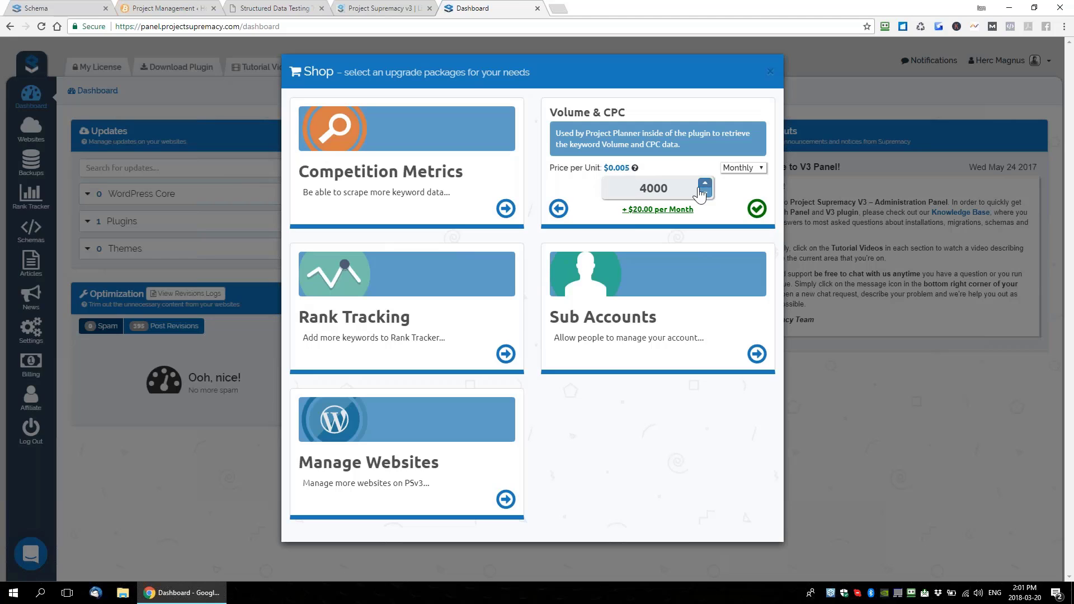
{"action": "left_click", "coordinate": [742, 168]}
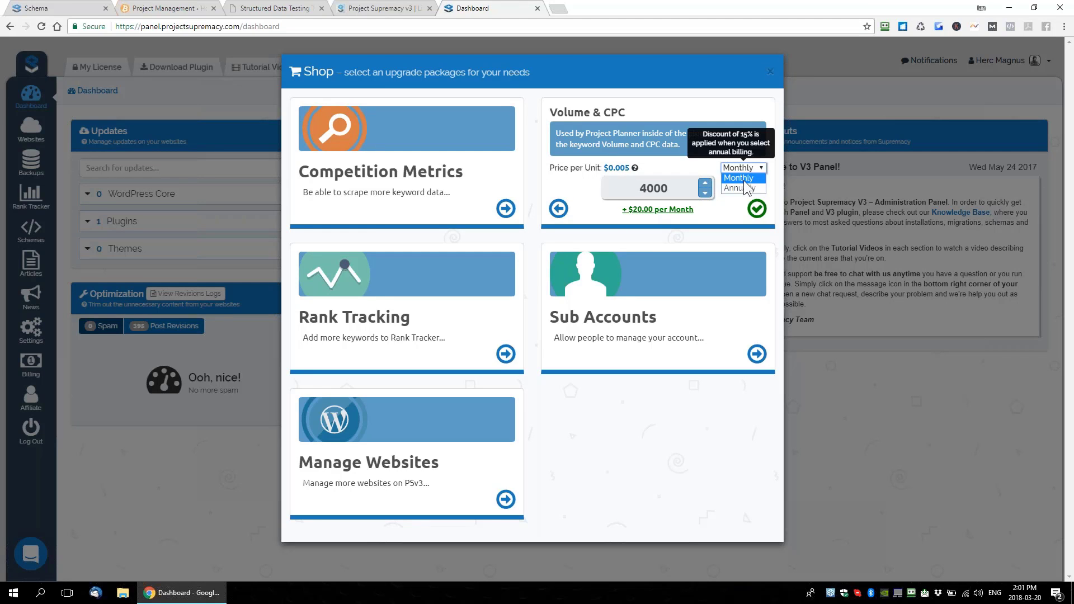
{"action": "left_click", "coordinate": [737, 190]}
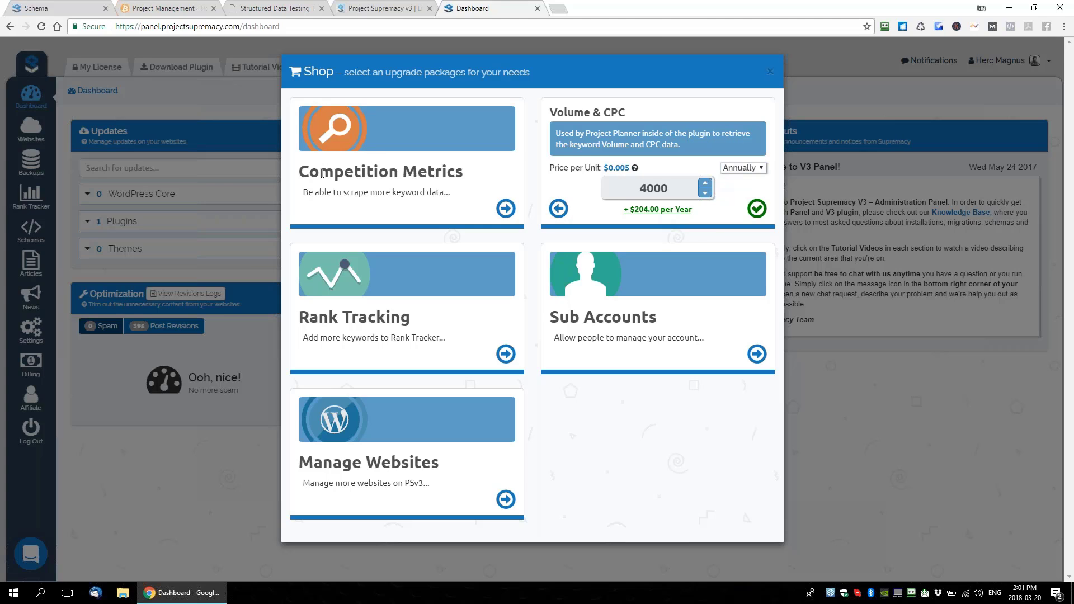
View the Competition Metrics package pricing, then close the shop and the dashboard tab
{"action": "left_click_drag", "start_coordinate": [297, 173], "coordinate": [463, 172]}
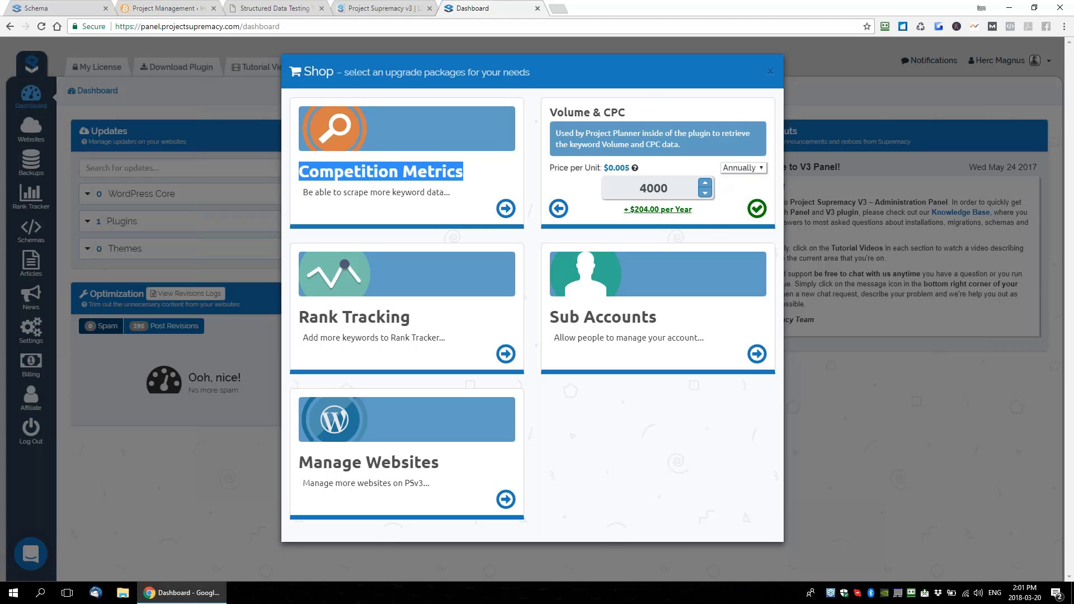
{"action": "left_click", "coordinate": [506, 208]}
{"action": "left_click", "coordinate": [453, 185]}
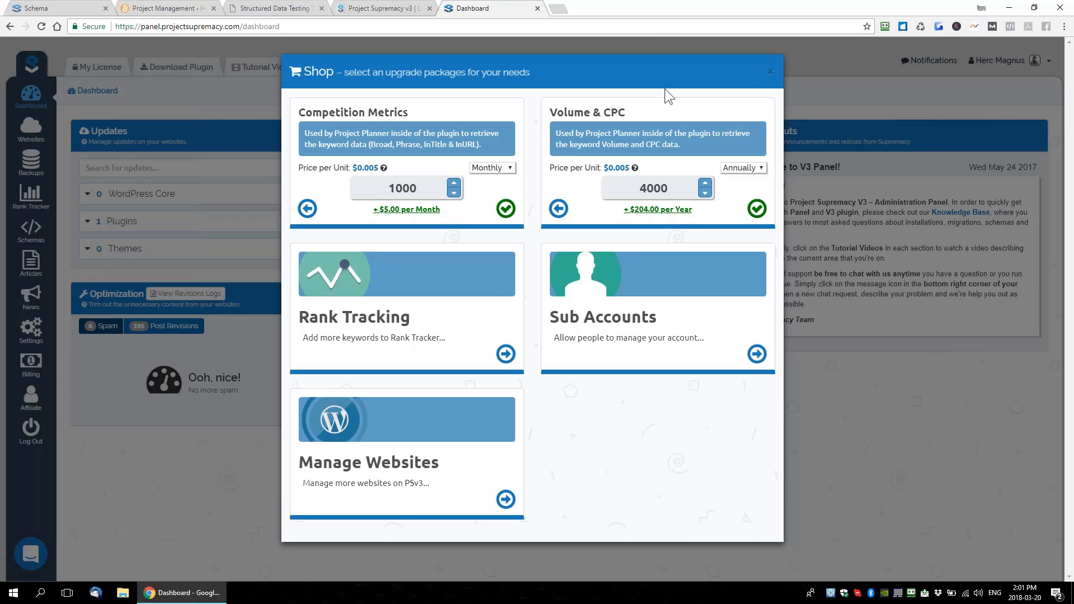
{"action": "left_click", "coordinate": [770, 73]}
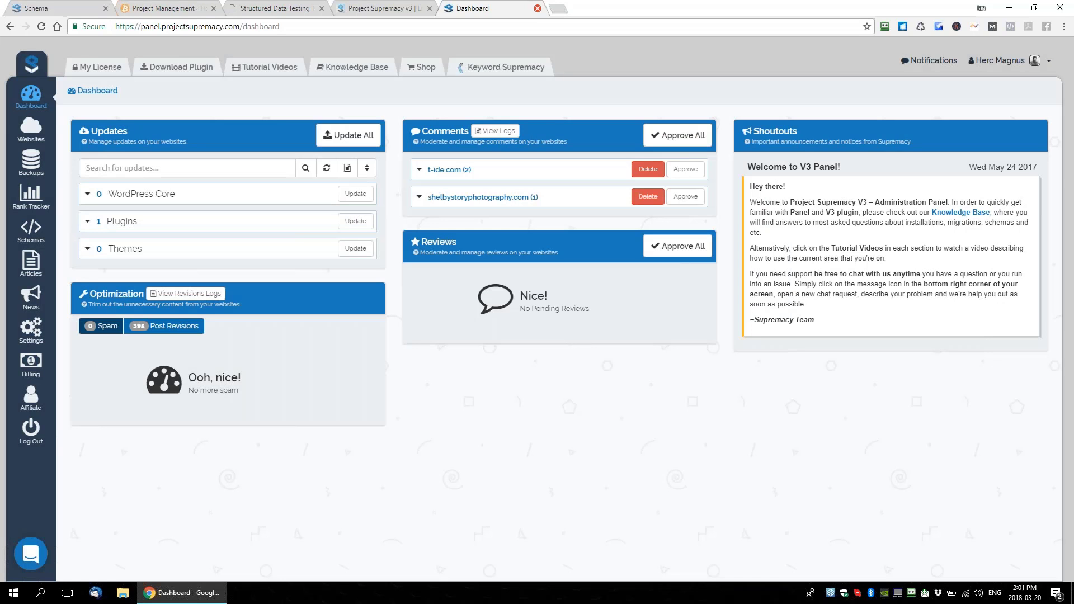
{"action": "left_click", "coordinate": [537, 7]}
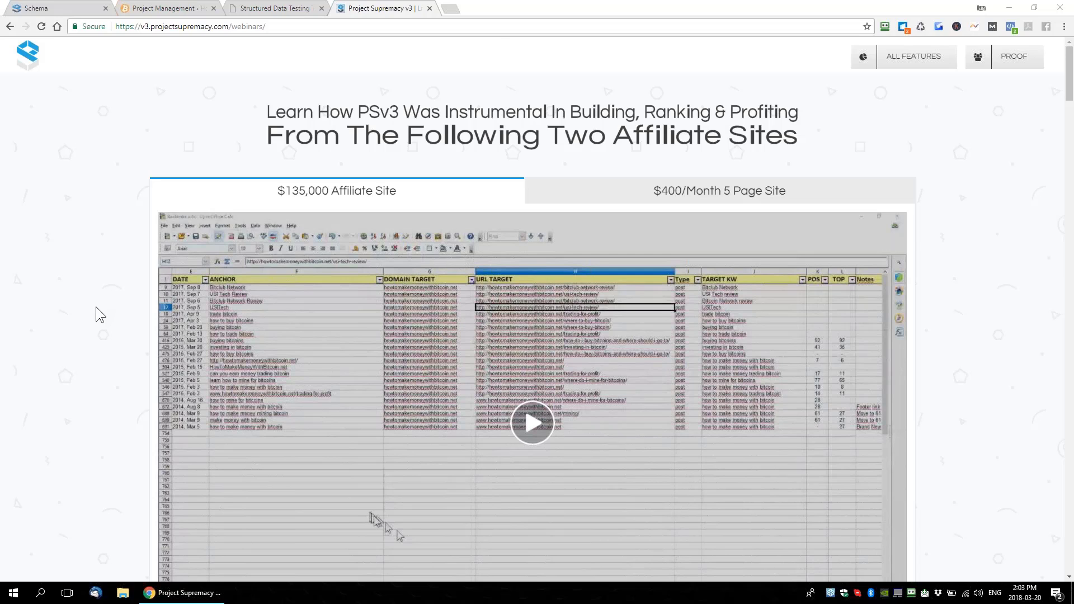
Search Google for site:taxgaga.com in a new browser tab
{"action": "left_click", "coordinate": [450, 9]}
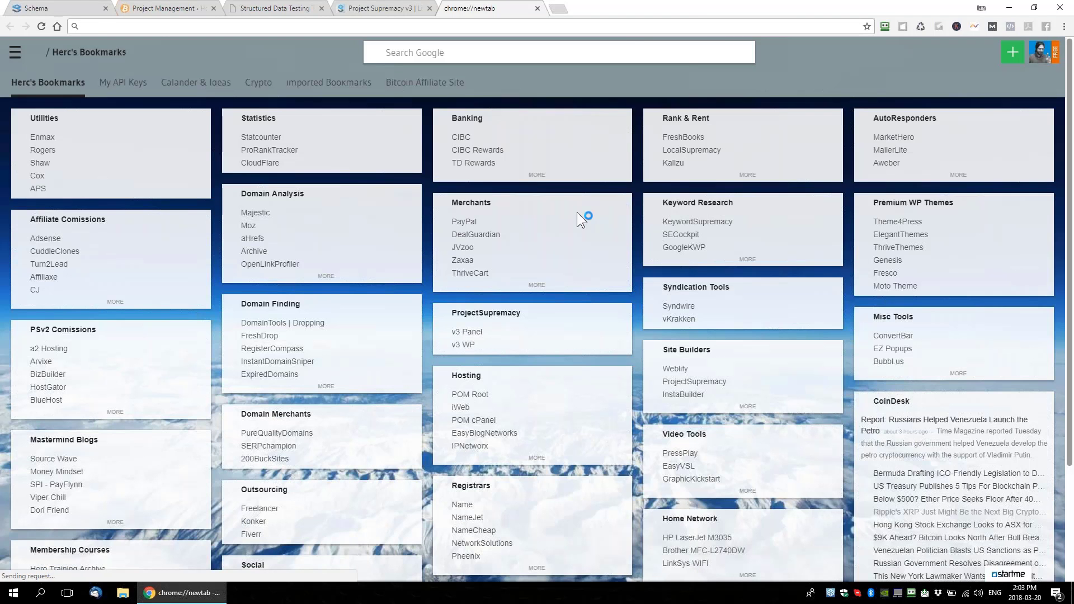
{"action": "type", "text": "site:taxgaga.com"}
{"action": "key", "text": "Return"}
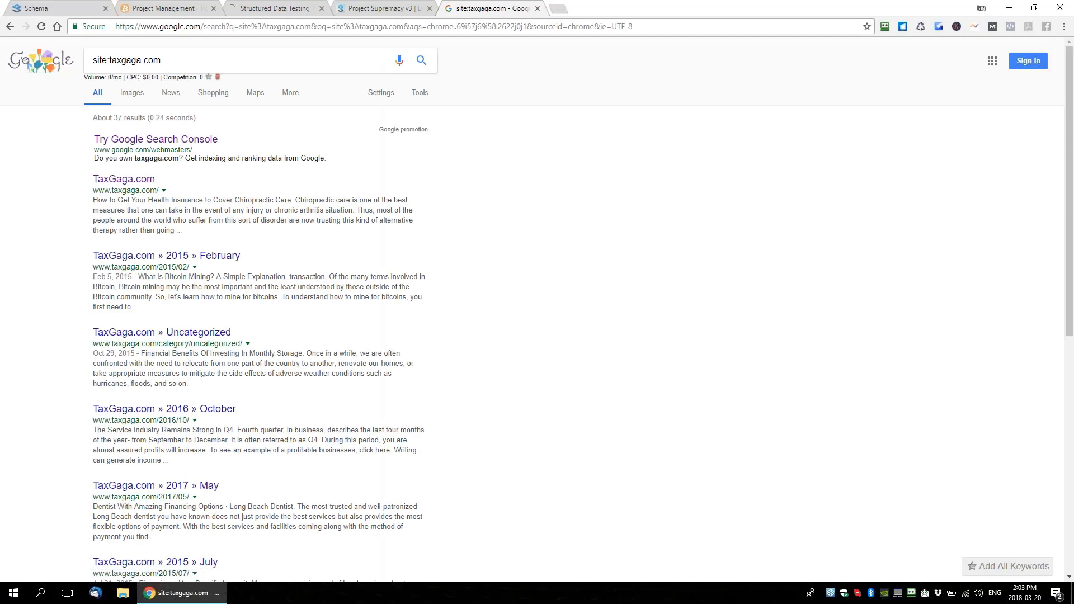
Search Google for taxgaga.com without the site operator and highlight the first result
{"action": "double_click", "coordinate": [100, 60]}
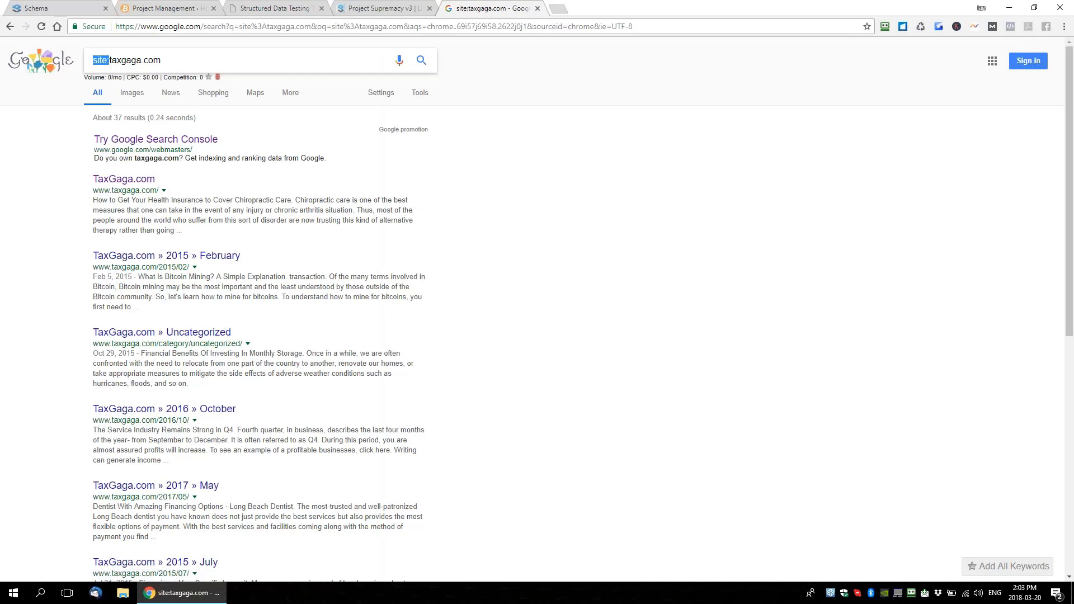
{"action": "key", "text": "BackSpace"}
{"action": "key", "text": "shift+Right"}
{"action": "key", "text": "shift+Right"}
{"action": "key", "text": "shift+Right"}
{"action": "key", "text": "shift+Right"}
{"action": "key", "text": "shift+Right"}
{"action": "key", "text": "shift+Right"}
{"action": "key", "text": "shift+Right"}
{"action": "key", "text": "shift+Right"}
{"action": "key", "text": "shift+Right"}
{"action": "key", "text": "shift+Right"}
{"action": "key", "text": "shift+Right"}
{"action": "key", "text": "Return"}
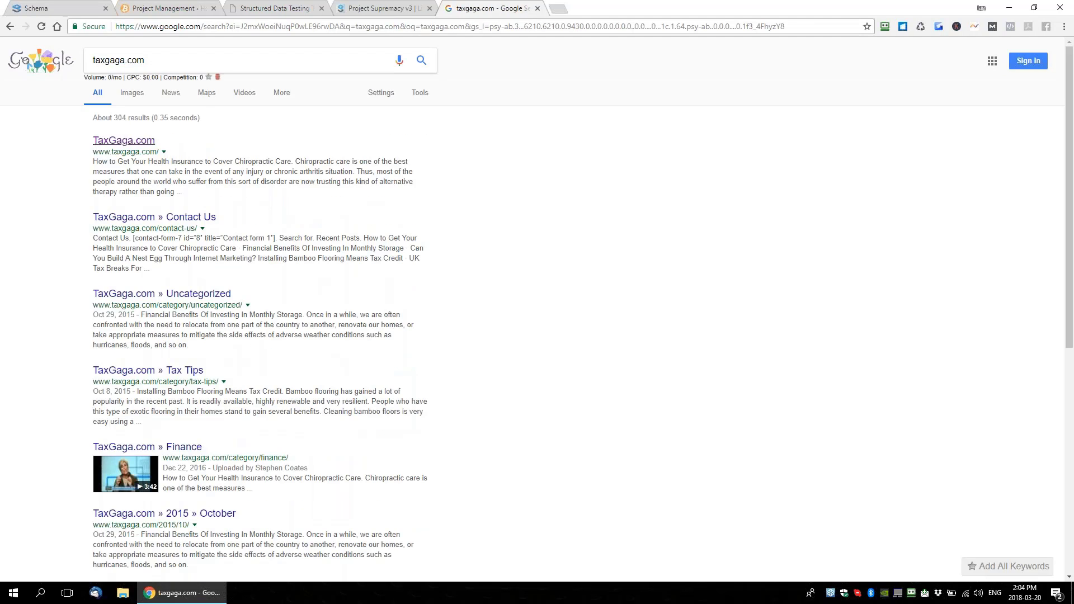
{"action": "left_click_drag", "start_coordinate": [90, 138], "coordinate": [199, 193]}
{"action": "left_click", "coordinate": [198, 193]}
Search Google for the domain name without its dot, as taxgaga com
{"action": "left_click", "coordinate": [125, 59]}
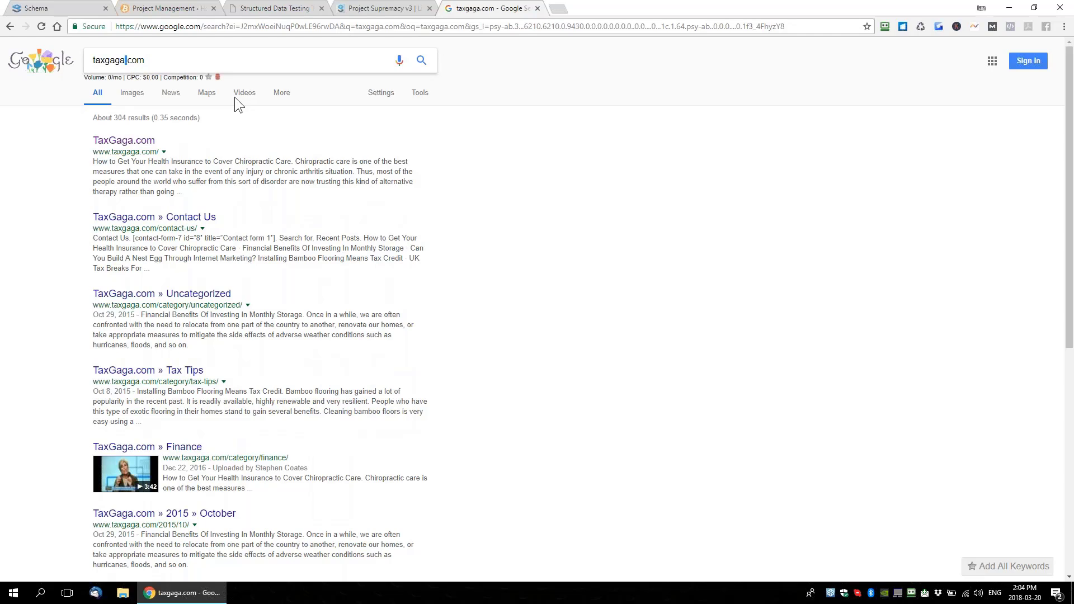
{"action": "key", "text": "shift+Left"}
{"action": "key", "text": "shift+Left"}
{"action": "key", "text": "shift+Left"}
{"action": "key", "text": "shift+Left"}
{"action": "key", "text": "shift+Left"}
{"action": "key", "text": "shift+Left"}
{"action": "key", "text": "shift+Left"}
{"action": "key", "text": "Right"}
{"action": "key", "text": "Delete"}
{"action": "key", "text": "shift+Right"}
{"action": "key", "text": "shift+Right"}
{"action": "key", "text": "shift+Right"}
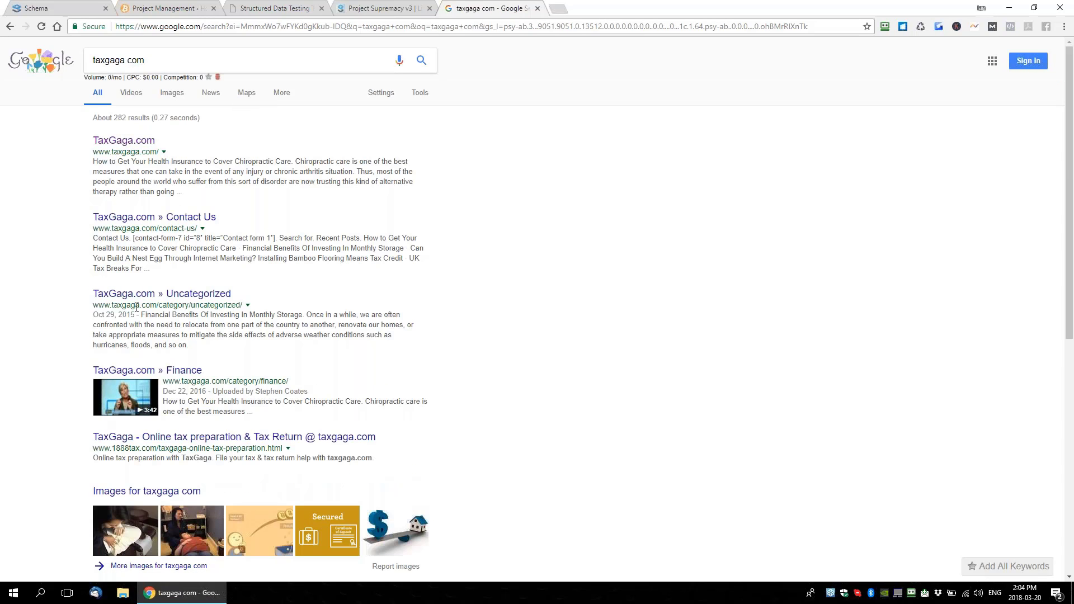
Search Google for taxgaga alone and highlight the TaxGaga.com result with its description
{"action": "double_click", "coordinate": [136, 62]}
{"action": "key", "text": "BackSpace"}
{"action": "key", "text": "Return"}
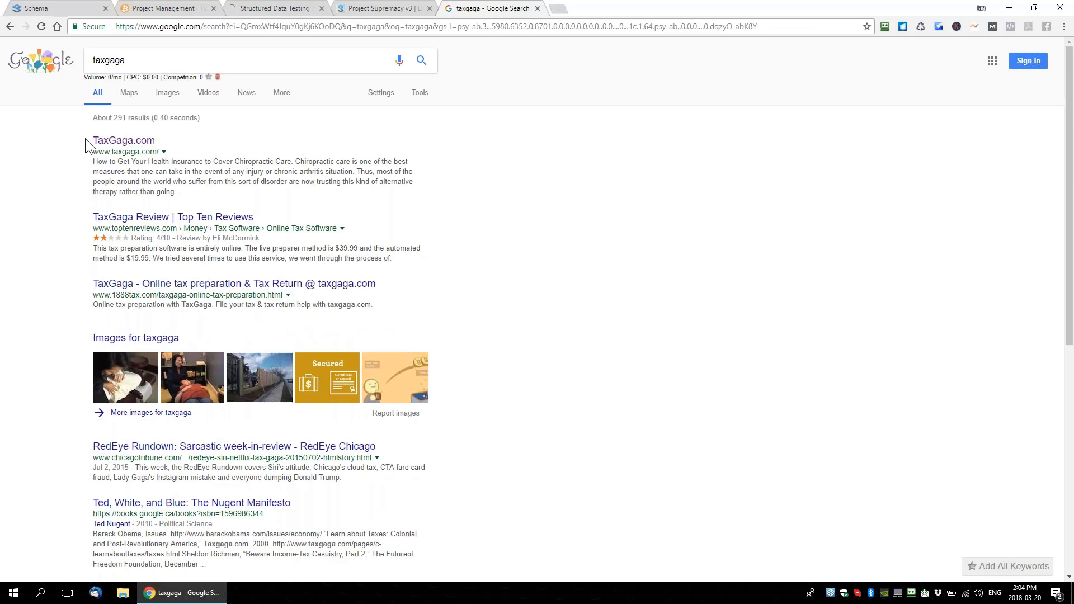
{"action": "key", "text": "ctrl+a"}
{"action": "left_click", "coordinate": [209, 145]}
{"action": "left_click_drag", "start_coordinate": [186, 195], "coordinate": [94, 143]}
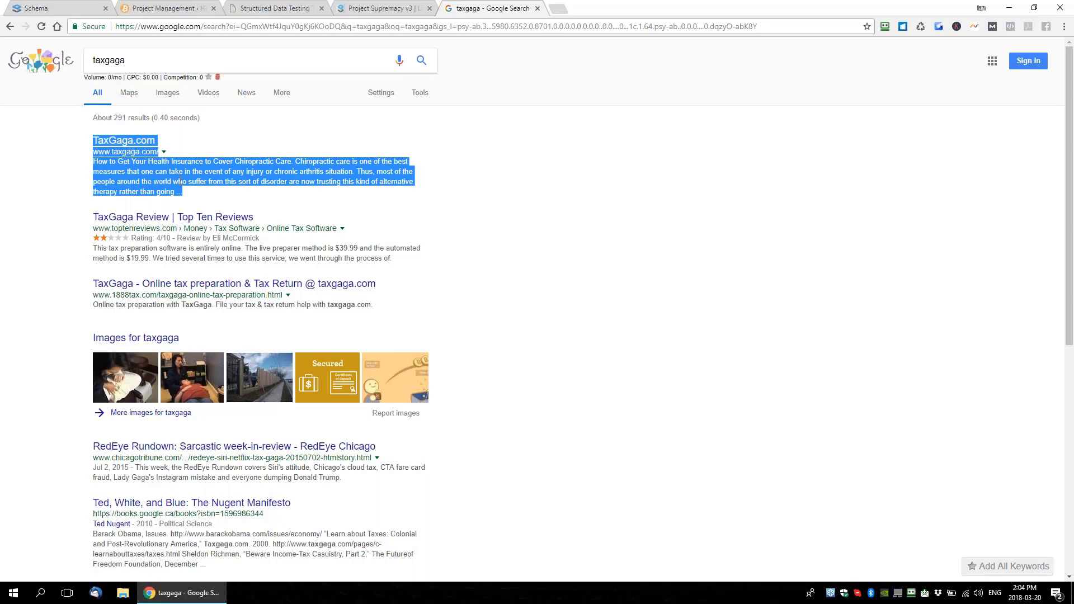
Search Google for site:256b.com and highlight the domain name in the query
{"action": "double_click", "coordinate": [108, 60]}
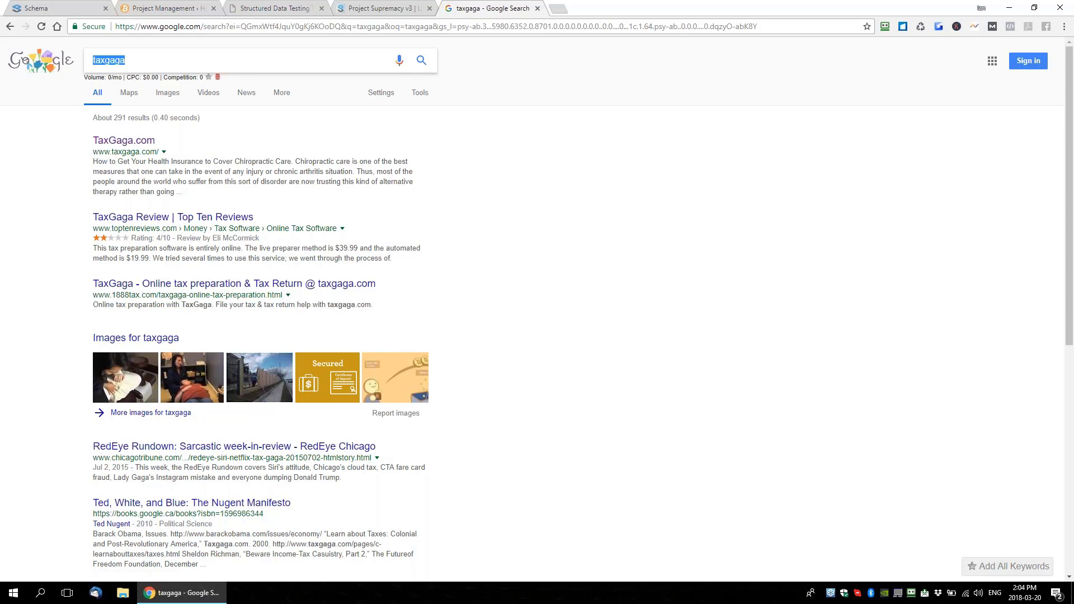
{"action": "type", "text": "site:256b.com"}
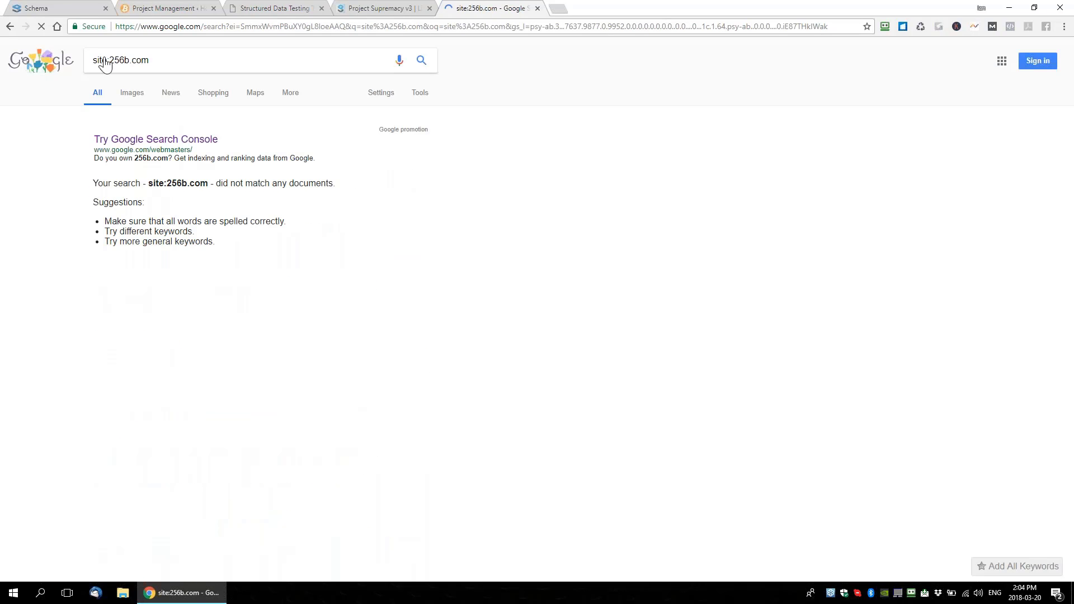
{"action": "left_click_drag", "start_coordinate": [110, 60], "coordinate": [149, 60]}
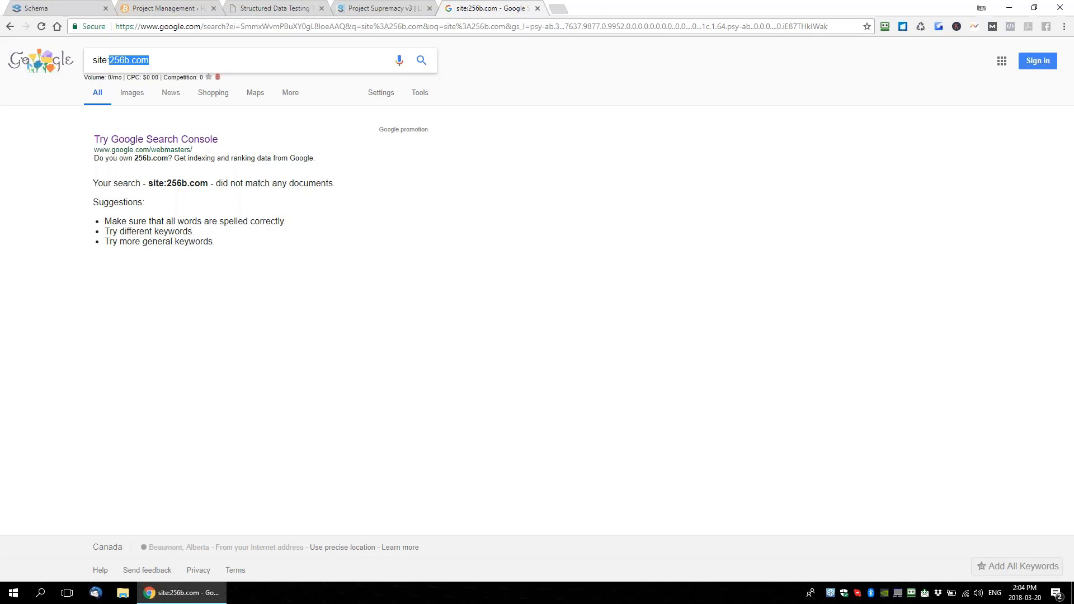
Search Google for 256b com without the site operator and the dot, and highlight the query
{"action": "left_click", "coordinate": [119, 60]}
{"action": "key", "text": "BackSpace"}
{"action": "key", "text": "BackSpace"}
{"action": "key", "text": "BackSpace"}
{"action": "key", "text": "BackSpace"}
{"action": "key", "text": "BackSpace"}
{"action": "left_click", "coordinate": [115, 60]}
{"action": "left_click_drag", "start_coordinate": [115, 60], "coordinate": [189, 62]}
{"action": "key", "text": "Return"}
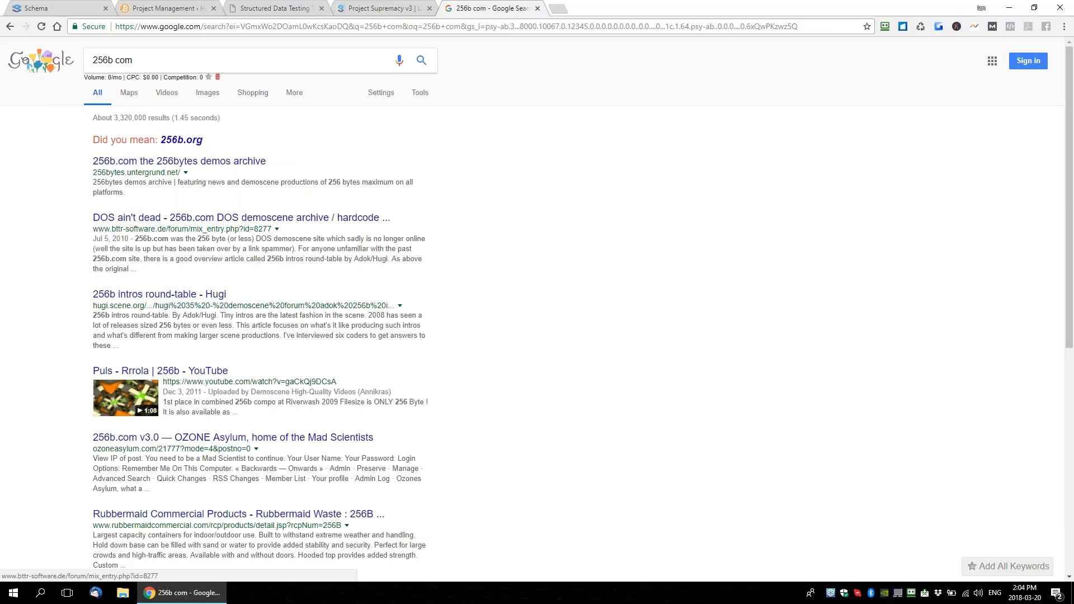
{"action": "scroll", "coordinate": [240, 218], "scroll_direction": "down", "scroll_amount": 1}
{"action": "scroll", "coordinate": [241, 218], "scroll_direction": "up", "scroll_amount": 1}
{"action": "left_click_drag", "start_coordinate": [149, 61], "coordinate": [67, 62]}
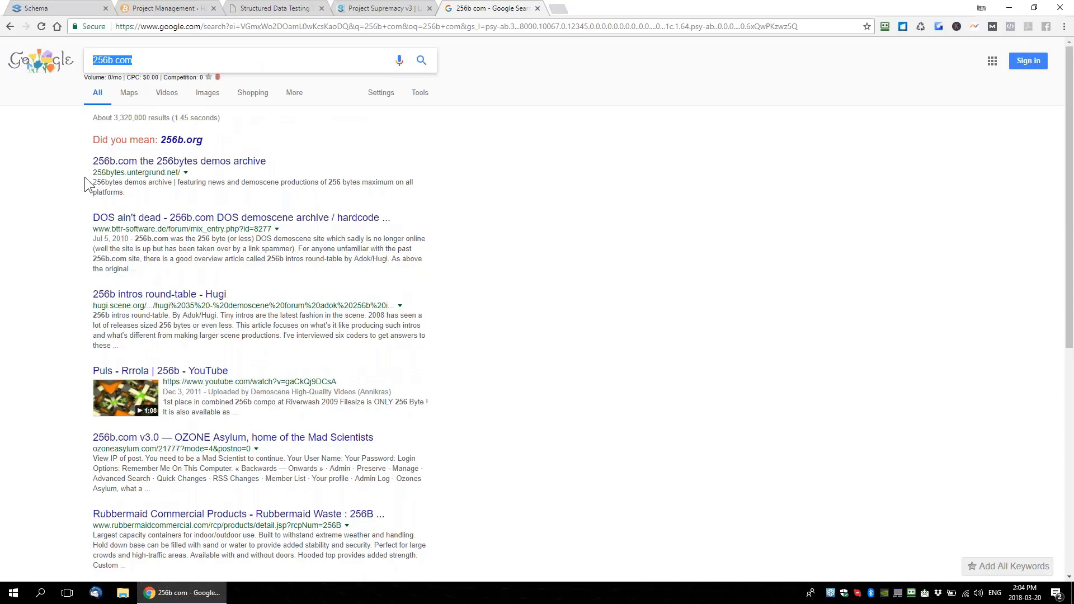
Close the Google search and load the Dr Fone product schema of howdoibackupmyiphone.com in the Schema Editor
{"action": "left_click", "coordinate": [537, 9]}
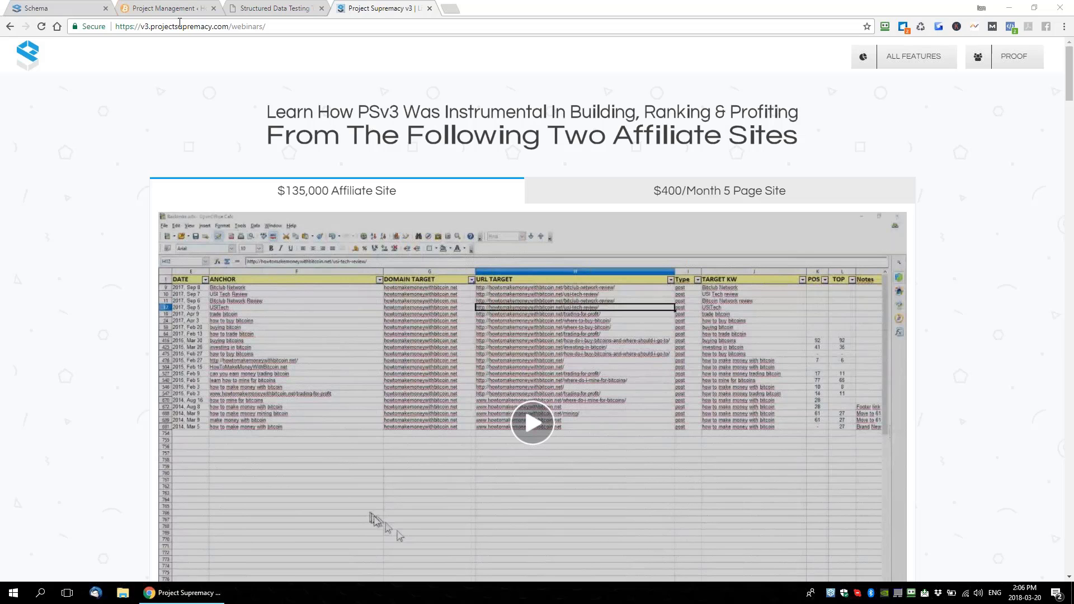
{"action": "left_click", "coordinate": [63, 10]}
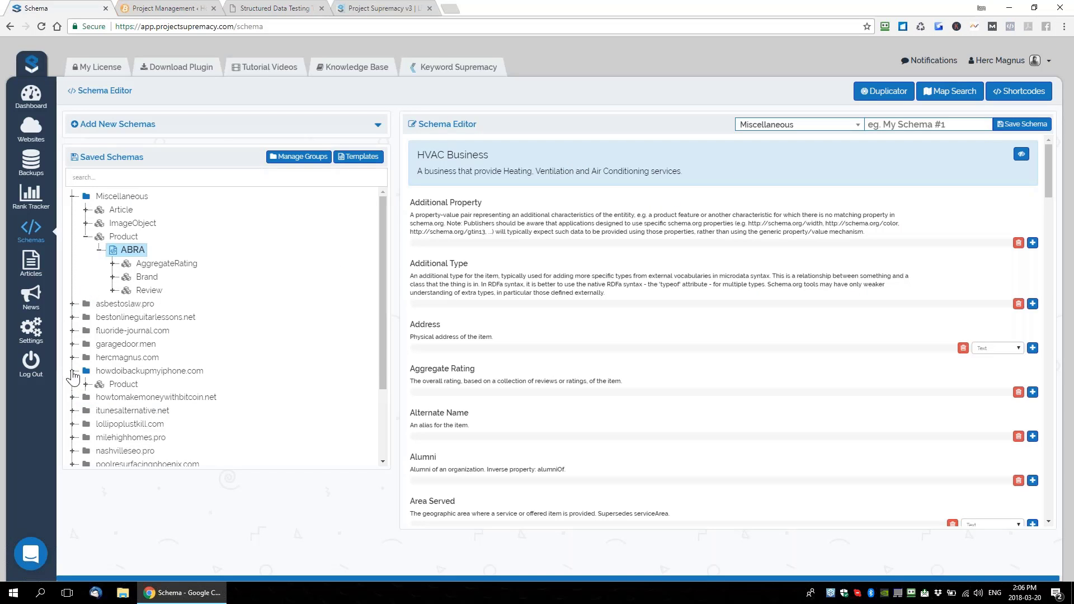
{"action": "left_click", "coordinate": [72, 371]}
{"action": "left_click", "coordinate": [86, 384]}
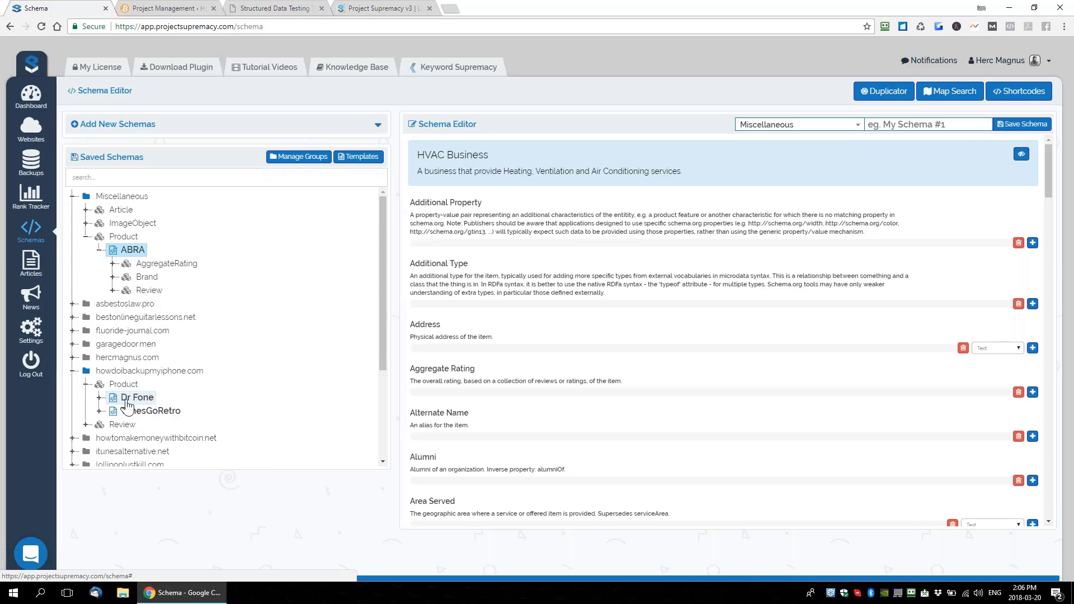
{"action": "left_click", "coordinate": [129, 400]}
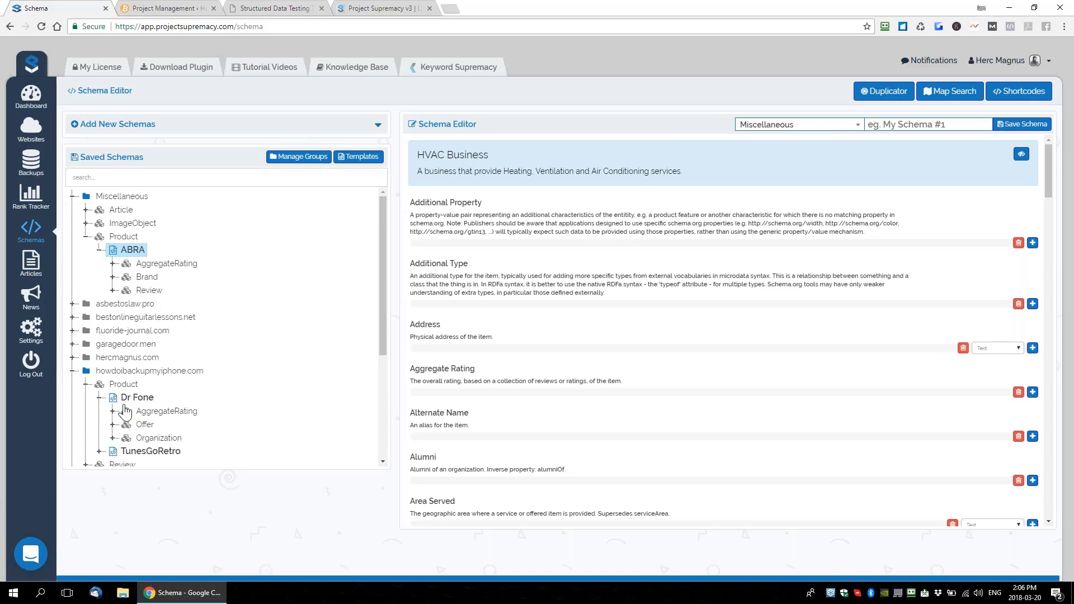
{"action": "left_click", "coordinate": [133, 401]}
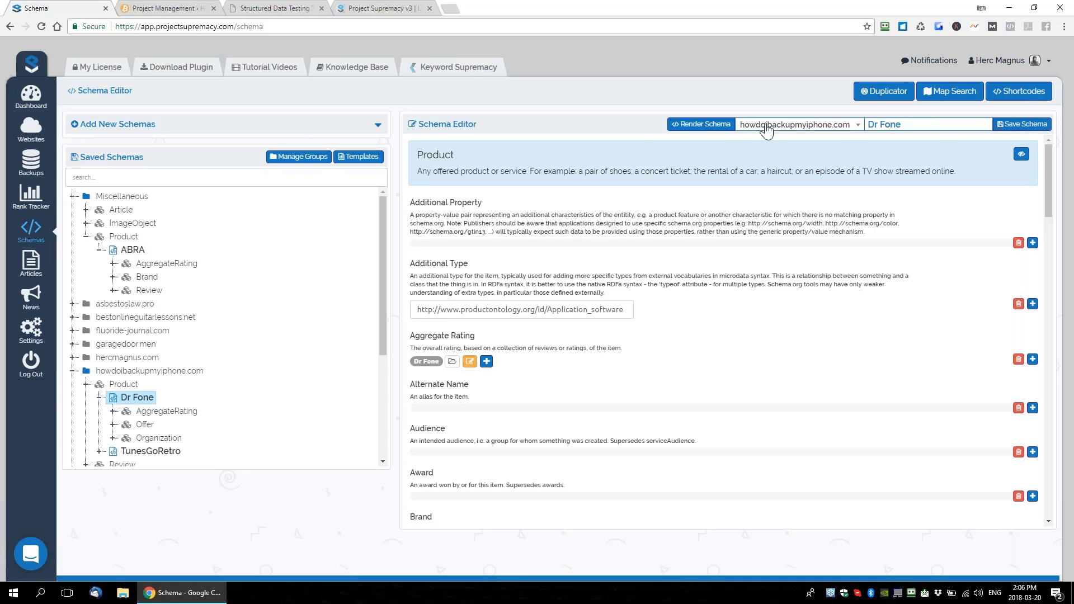
Render the Dr Fone schema and highlight its complete JSON-LD script
{"action": "left_click", "coordinate": [701, 124]}
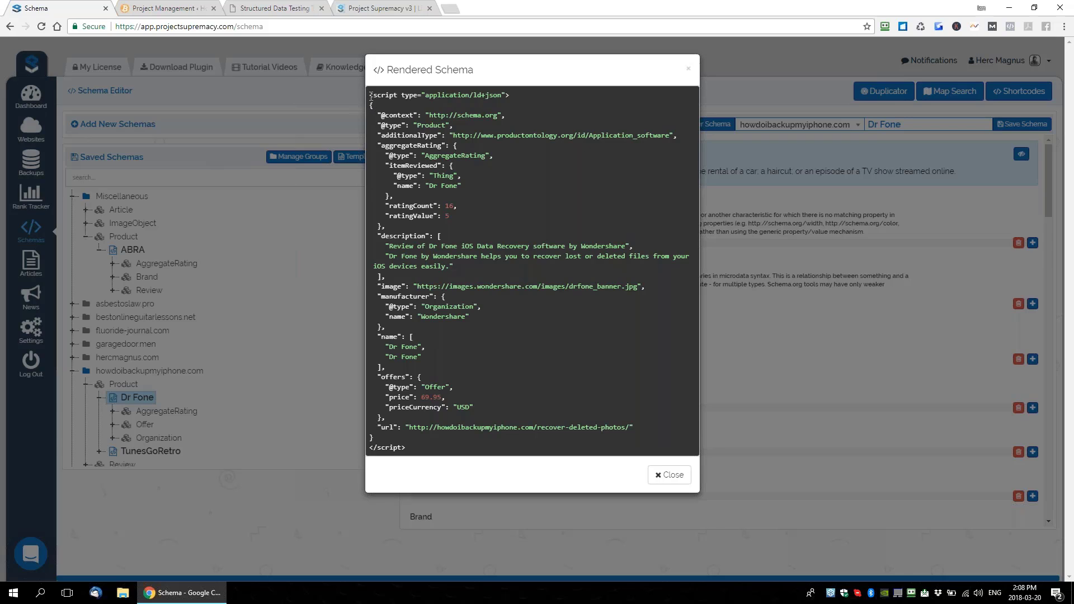
{"action": "left_click_drag", "start_coordinate": [371, 96], "coordinate": [440, 448]}
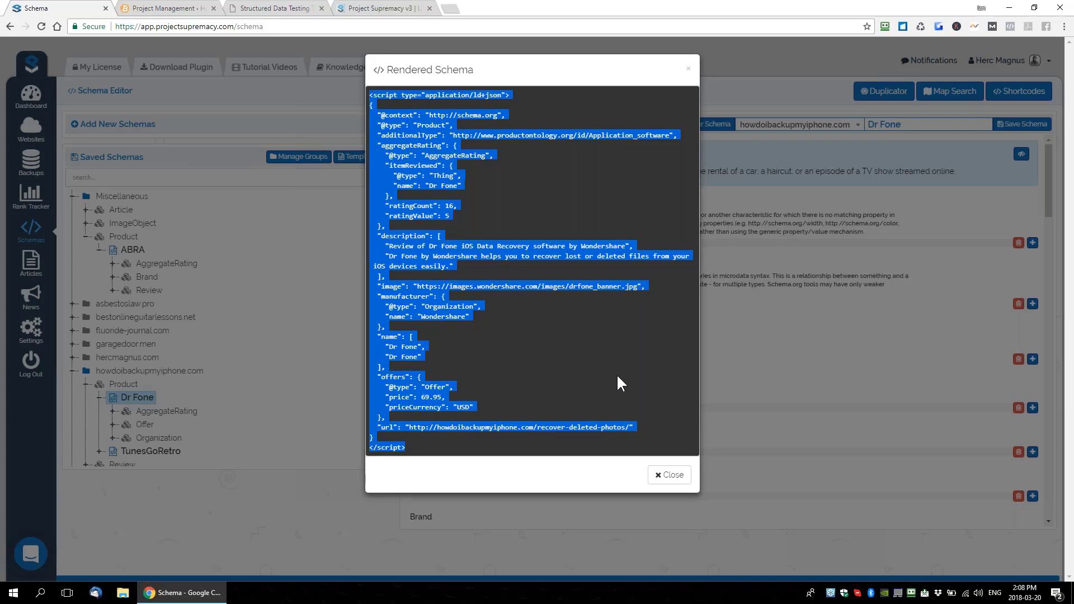
{"action": "left_click", "coordinate": [590, 363]}
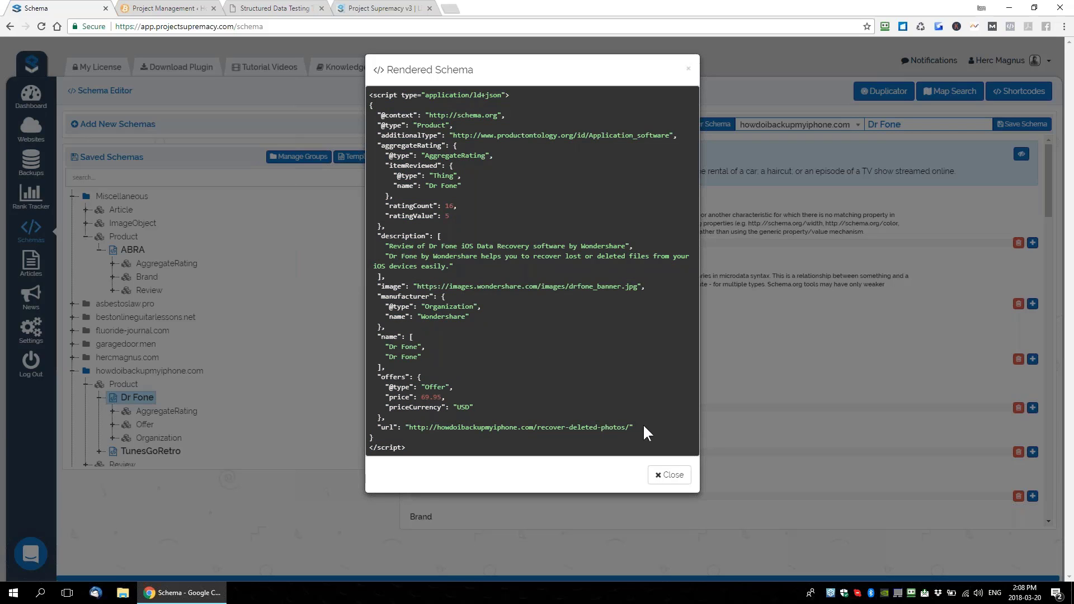
Highlight the url entry in the rendered schema and the full script, and close the rendered view
{"action": "left_click_drag", "start_coordinate": [643, 427], "coordinate": [378, 385]}
{"action": "left_click", "coordinate": [507, 383]}
{"action": "left_click_drag", "start_coordinate": [417, 428], "coordinate": [523, 430]}
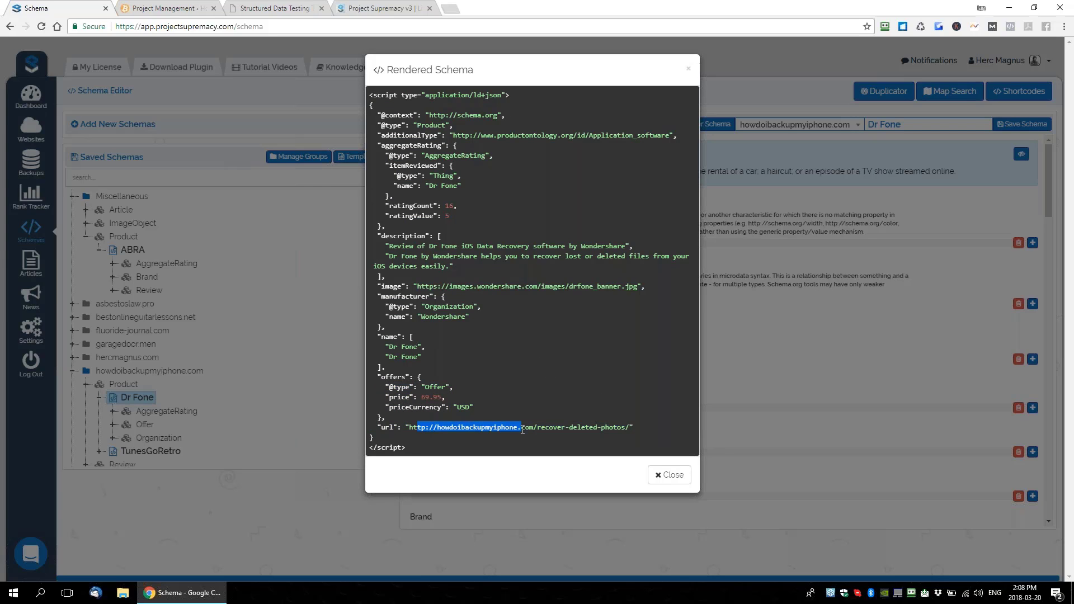
{"action": "left_click", "coordinate": [521, 431]}
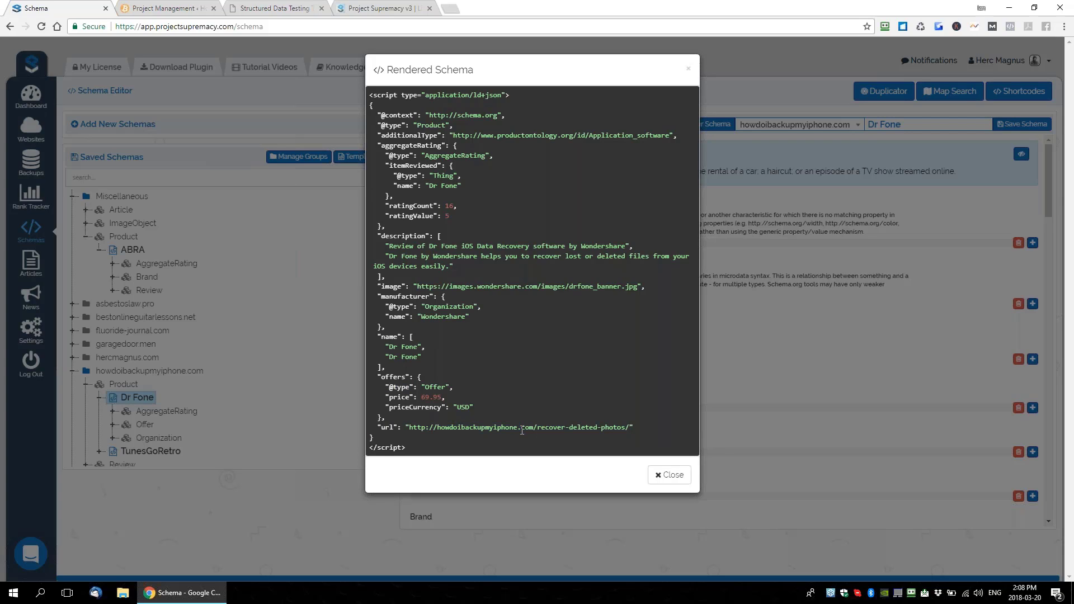
{"action": "left_click_drag", "start_coordinate": [638, 428], "coordinate": [375, 430]}
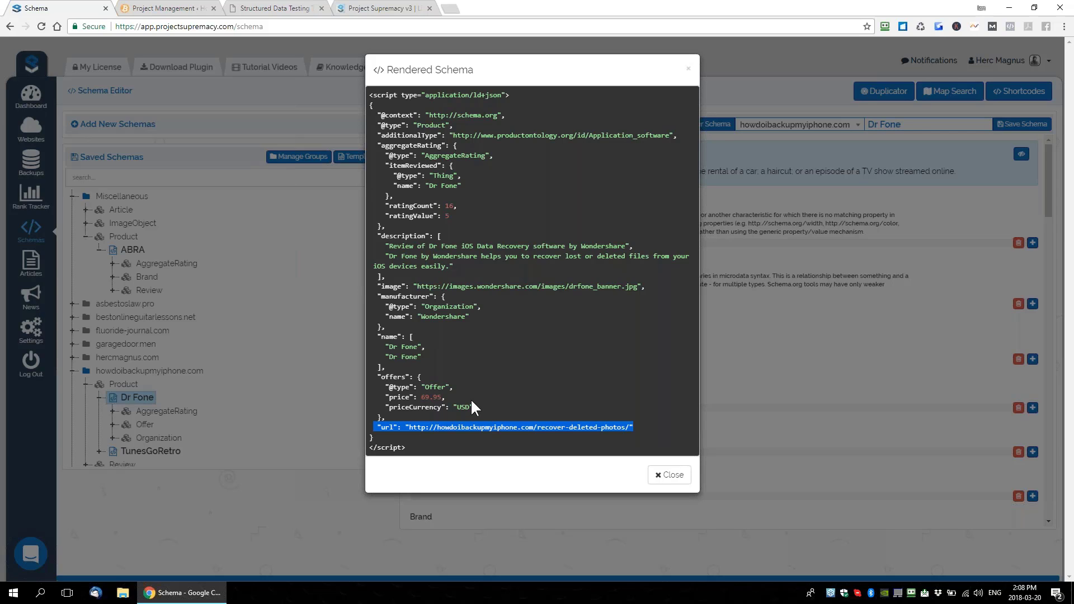
{"action": "left_click_drag", "start_coordinate": [417, 448], "coordinate": [355, 110]}
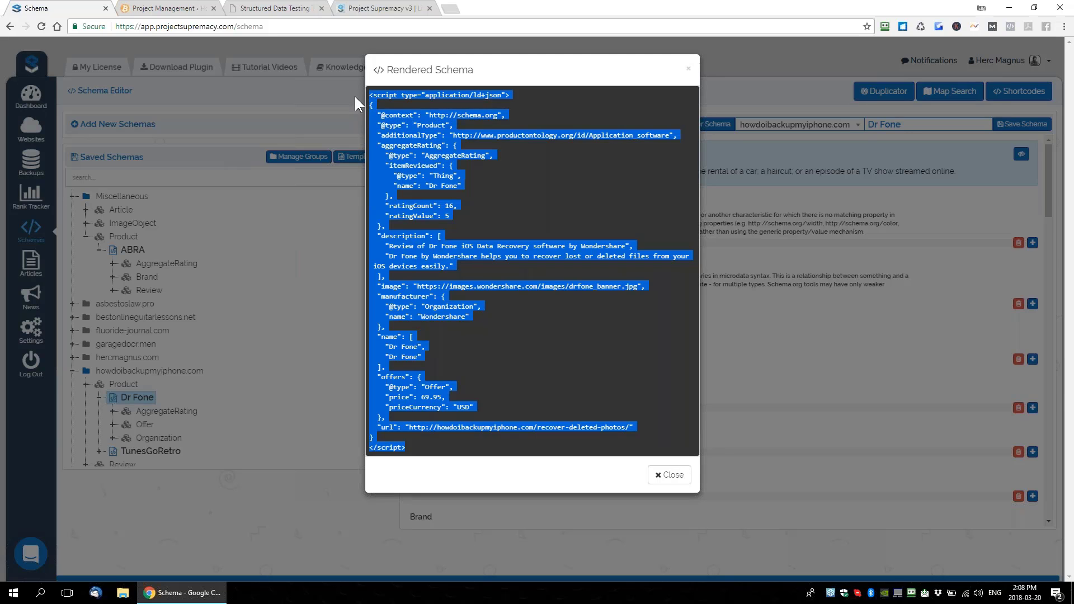
{"action": "left_click", "coordinate": [354, 95]}
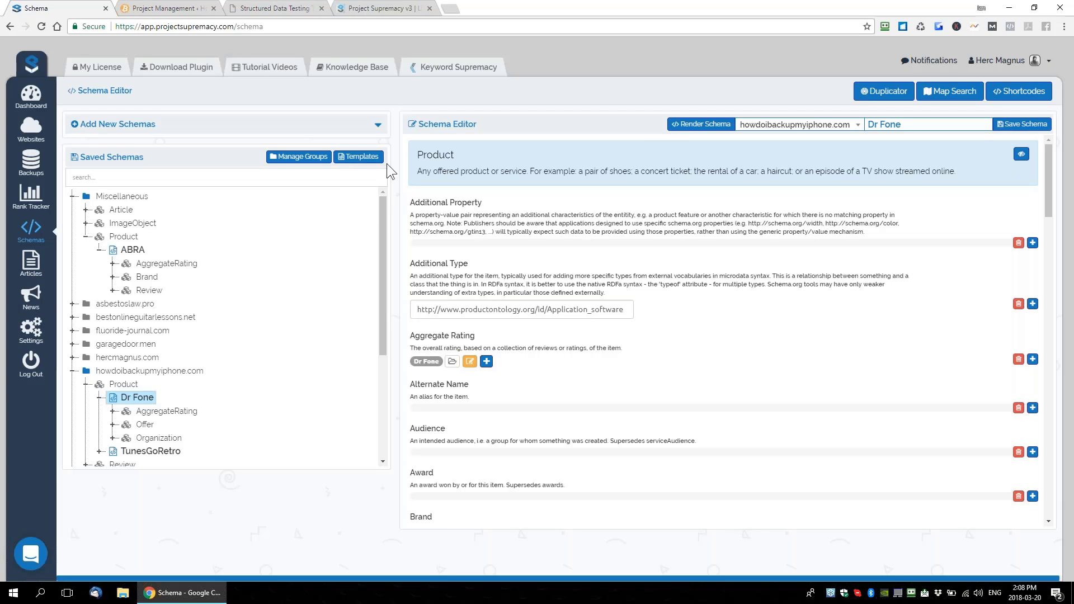
Render the Dr Fone schema again, highlight the recover-deleted-photos page address, and close the rendered view
{"action": "left_click", "coordinate": [701, 124]}
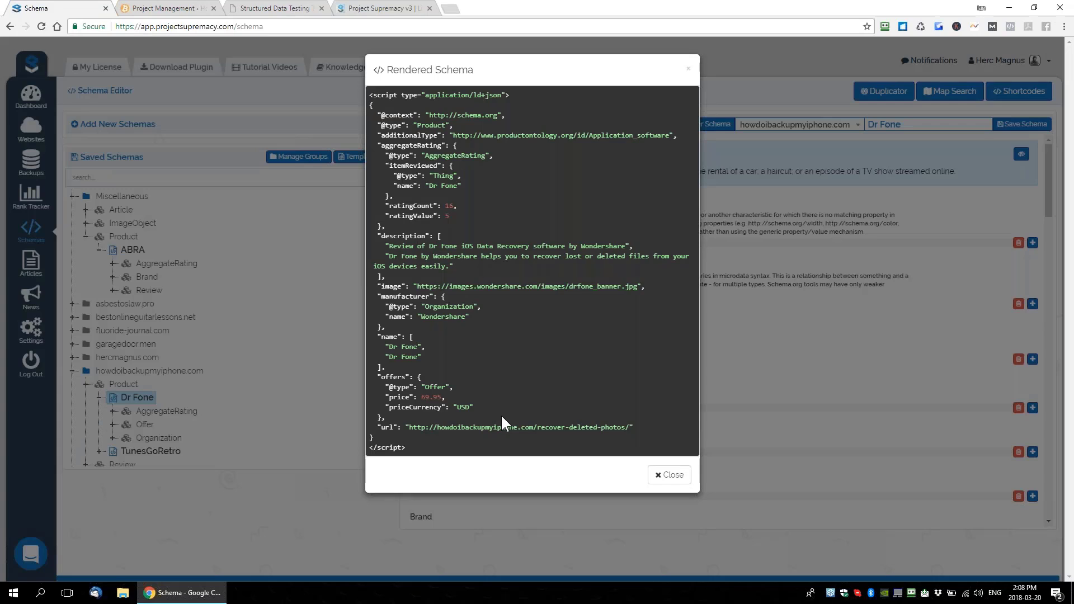
{"action": "left_click_drag", "start_coordinate": [409, 428], "coordinate": [630, 428]}
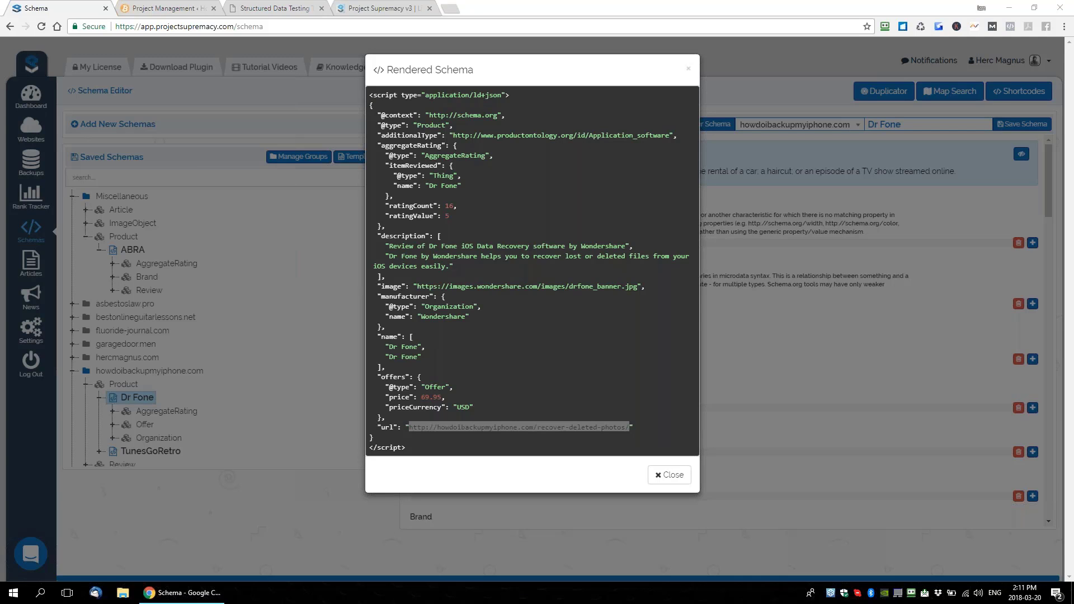
{"action": "left_click", "coordinate": [811, 63]}
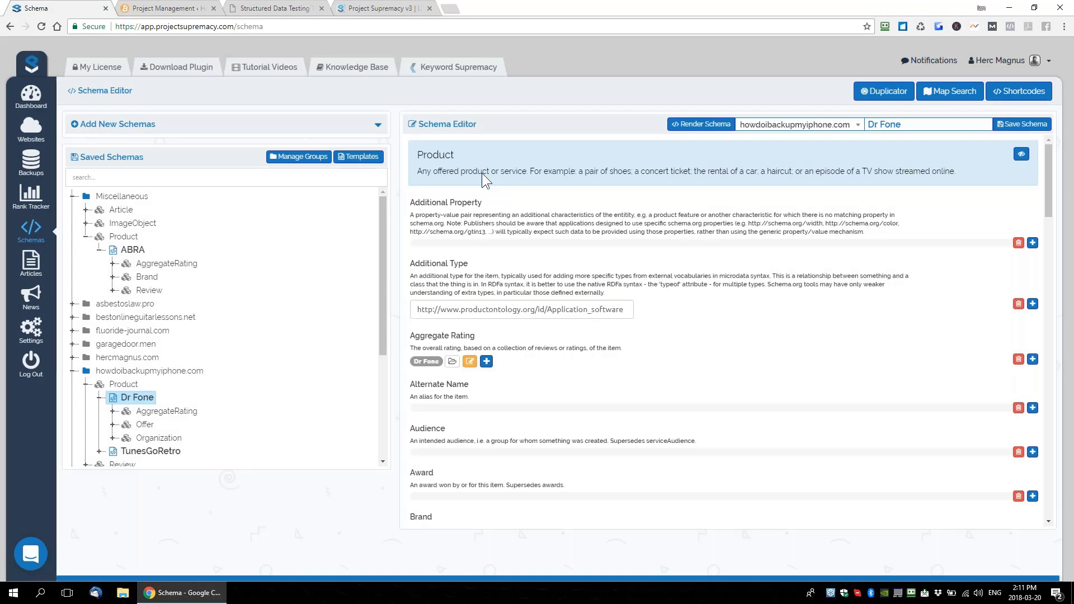
Examine the keyword groups in the howtomakemoneywithbitcoin.net project and highlight the site's domain in the page address
{"action": "left_click", "coordinate": [153, 7]}
{"action": "left_click", "coordinate": [114, 246]}
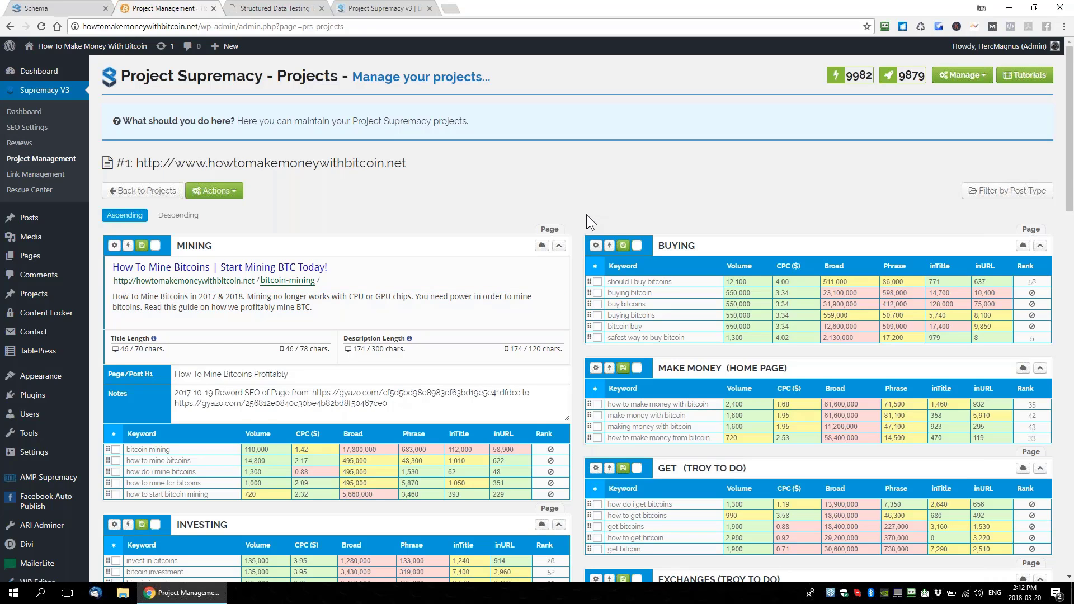
{"action": "scroll", "coordinate": [585, 216], "scroll_direction": "down", "scroll_amount": 1}
{"action": "scroll", "coordinate": [585, 216], "scroll_direction": "down", "scroll_amount": 3}
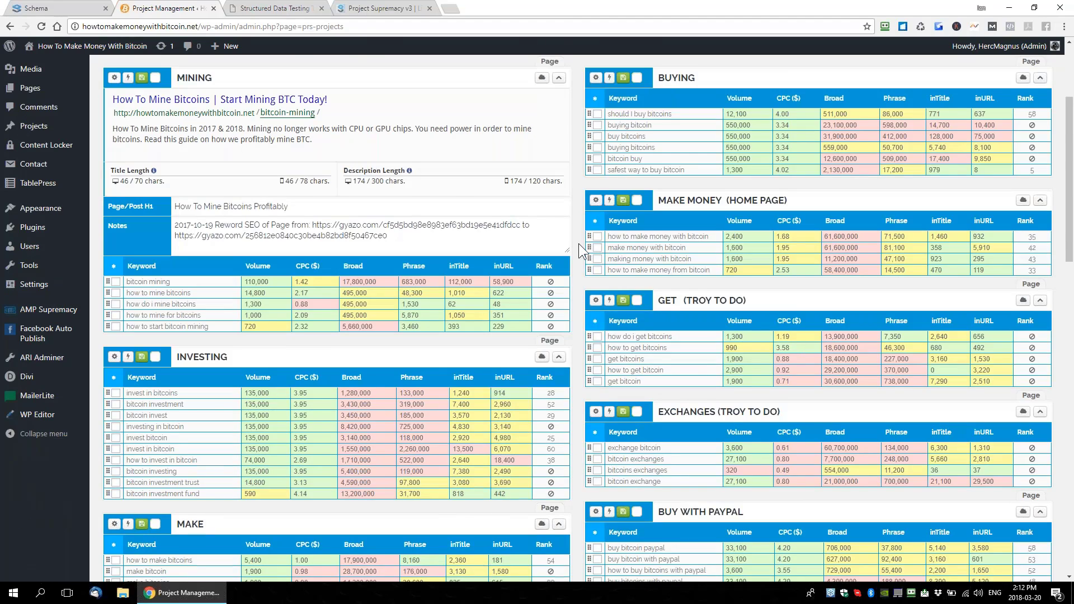
{"action": "scroll", "coordinate": [578, 249], "scroll_direction": "up", "scroll_amount": 1}
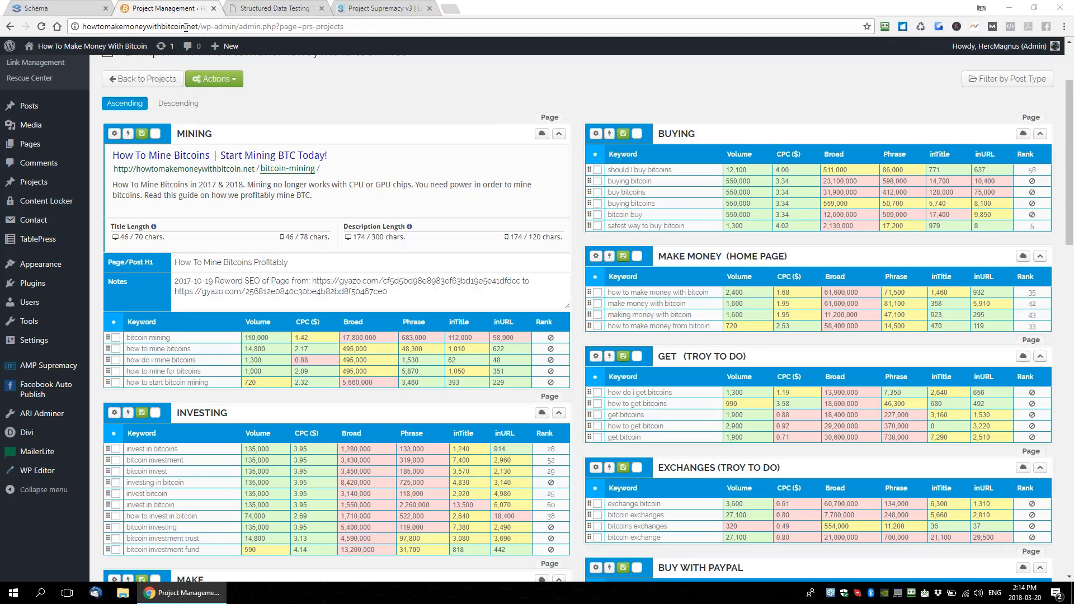
{"action": "left_click_drag", "start_coordinate": [198, 27], "coordinate": [82, 26]}
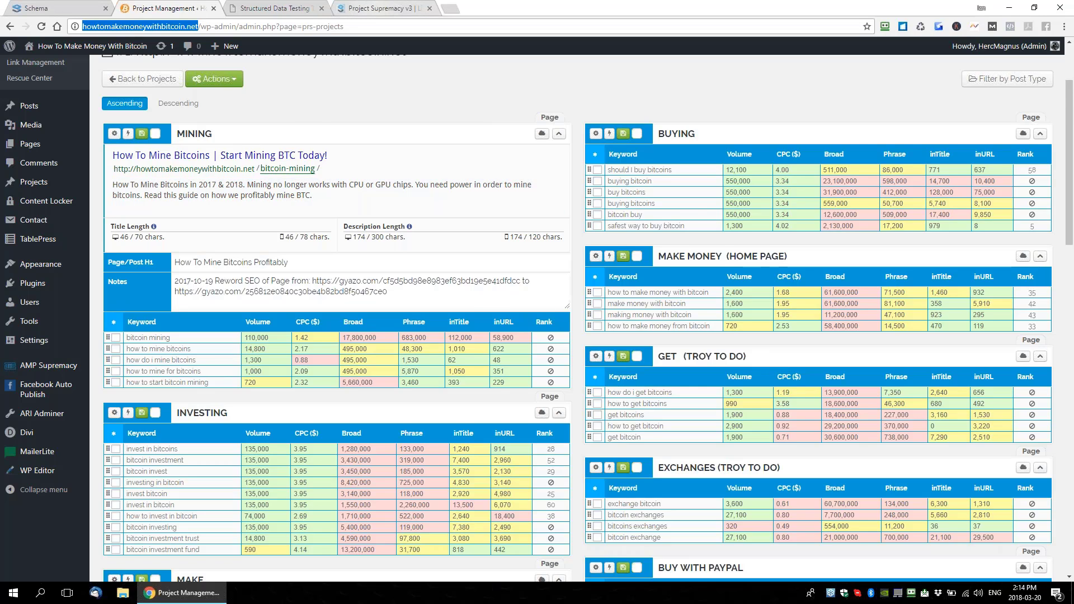
Search the webinar replays on the Project Supremacy v3 page for disavow and clear the search term
{"action": "left_click", "coordinate": [380, 7]}
{"action": "scroll", "coordinate": [673, 208], "scroll_direction": "down", "scroll_amount": 1}
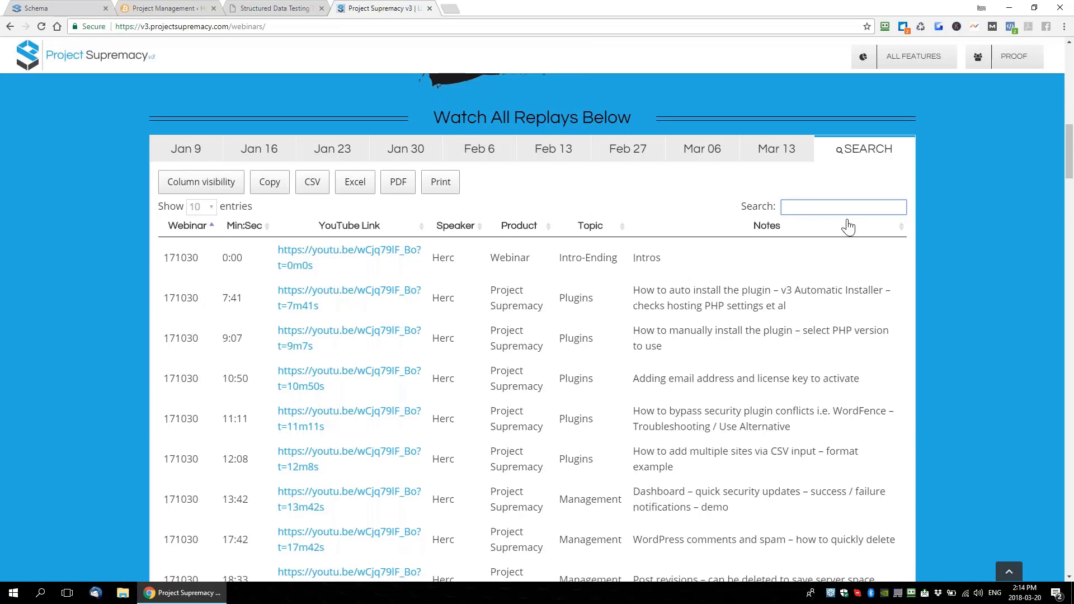
{"action": "type", "text": "disavow"}
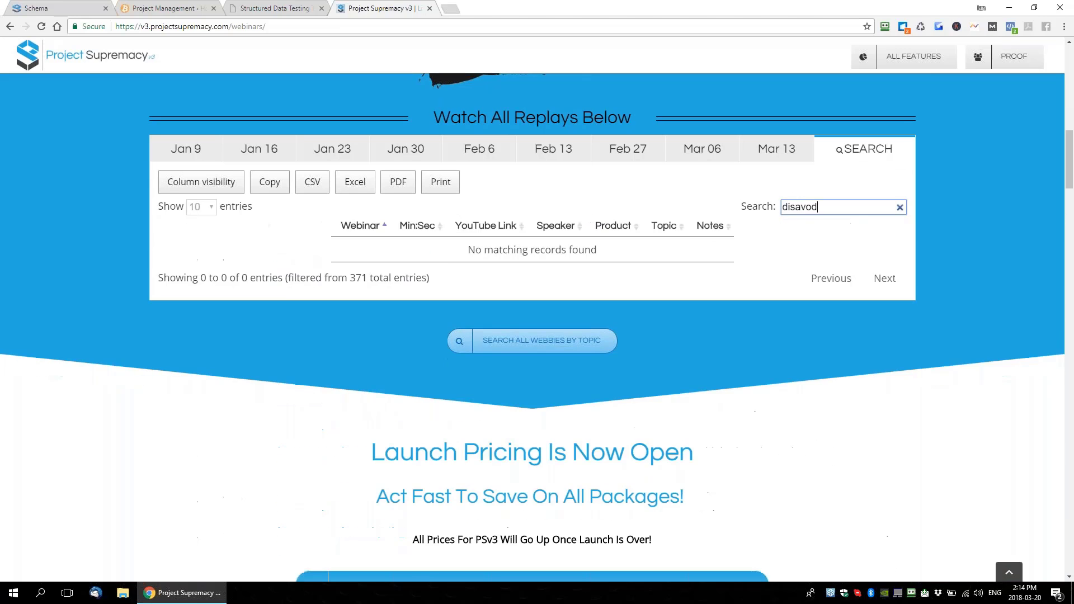
{"action": "key", "text": "BackSpace"}
{"action": "key", "text": "BackSpace"}
{"action": "key", "text": "BackSpace"}
{"action": "key", "text": "BackSpace"}
{"action": "key", "text": "BackSpace"}
{"action": "key", "text": "BackSpace"}
{"action": "key", "text": "BackSpace"}
Search the webinar replays for pental and empty the search field
{"action": "type", "text": "pental"}
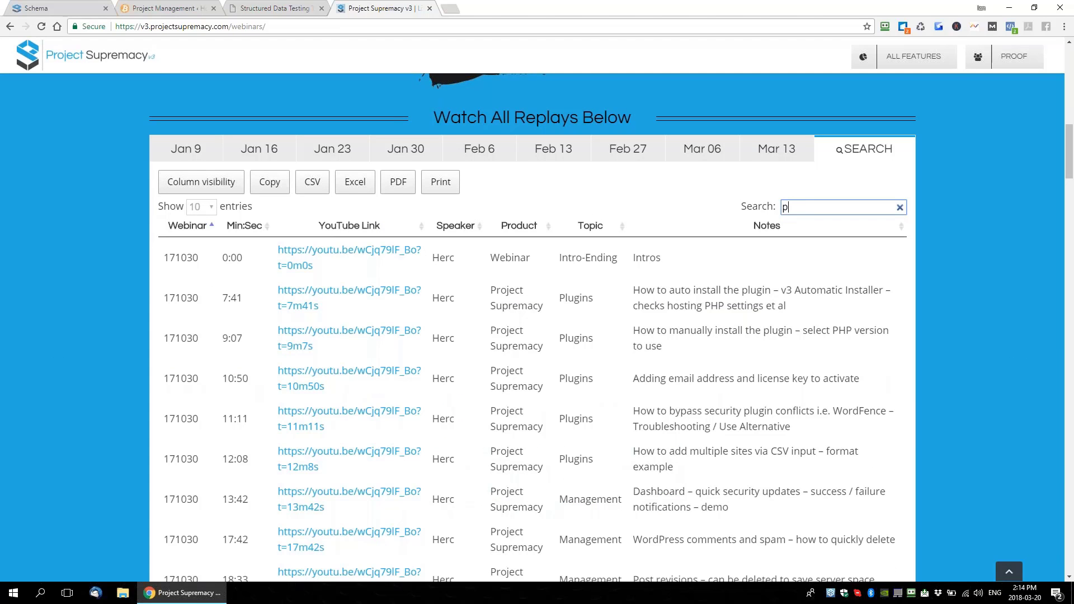
{"action": "key", "text": "BackSpace"}
{"action": "key", "text": "BackSpace"}
{"action": "key", "text": "BackSpace"}
{"action": "key", "text": "BackSpace"}
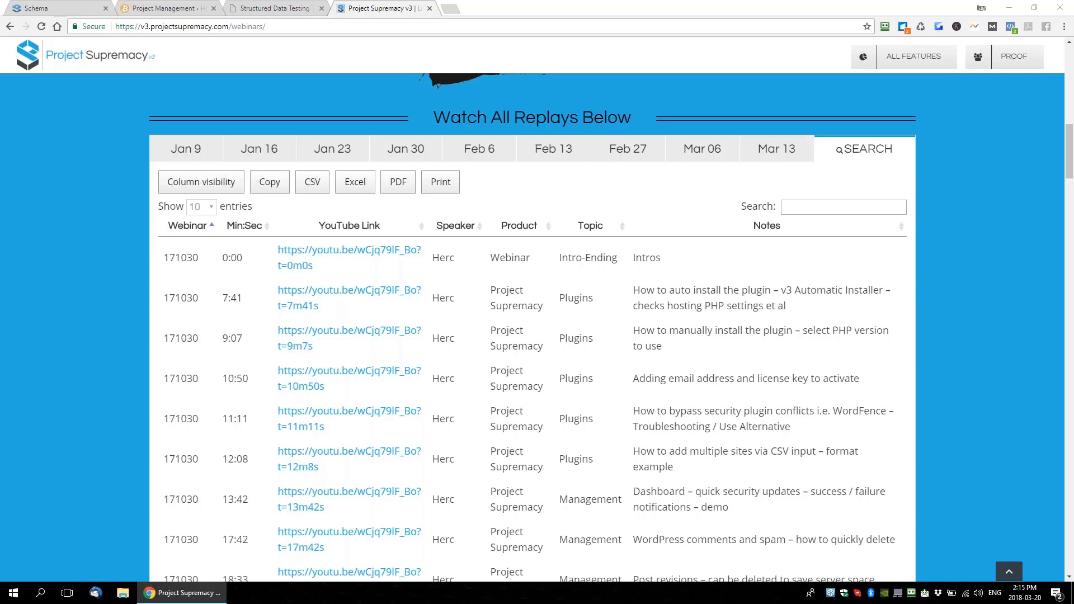
Return to the Project Supremacy panel and view its Dashboard and the list of managed websites
{"action": "left_click", "coordinate": [60, 8]}
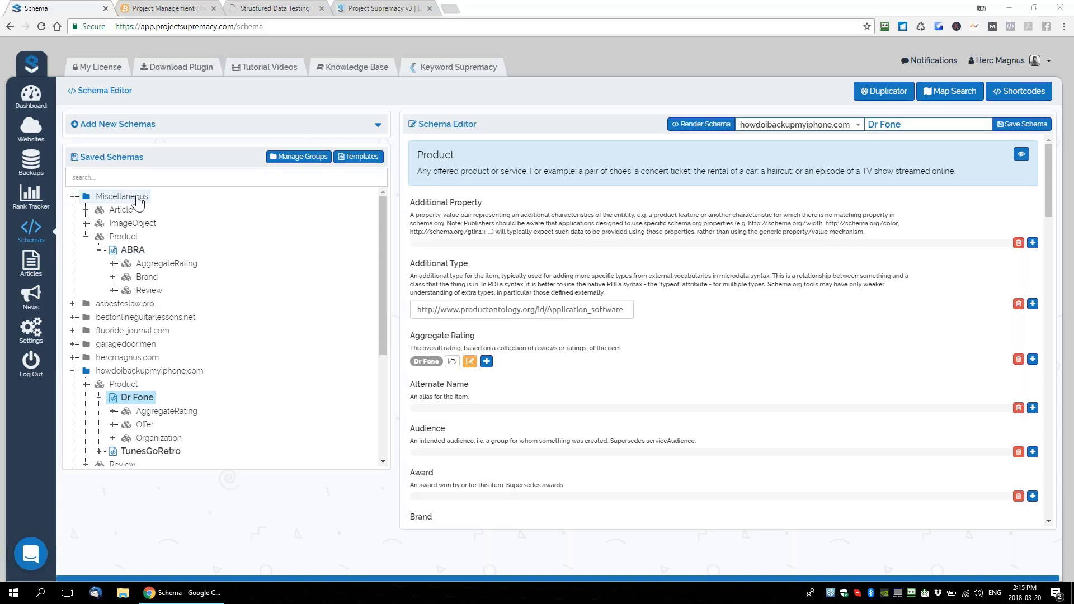
{"action": "left_click", "coordinate": [37, 107]}
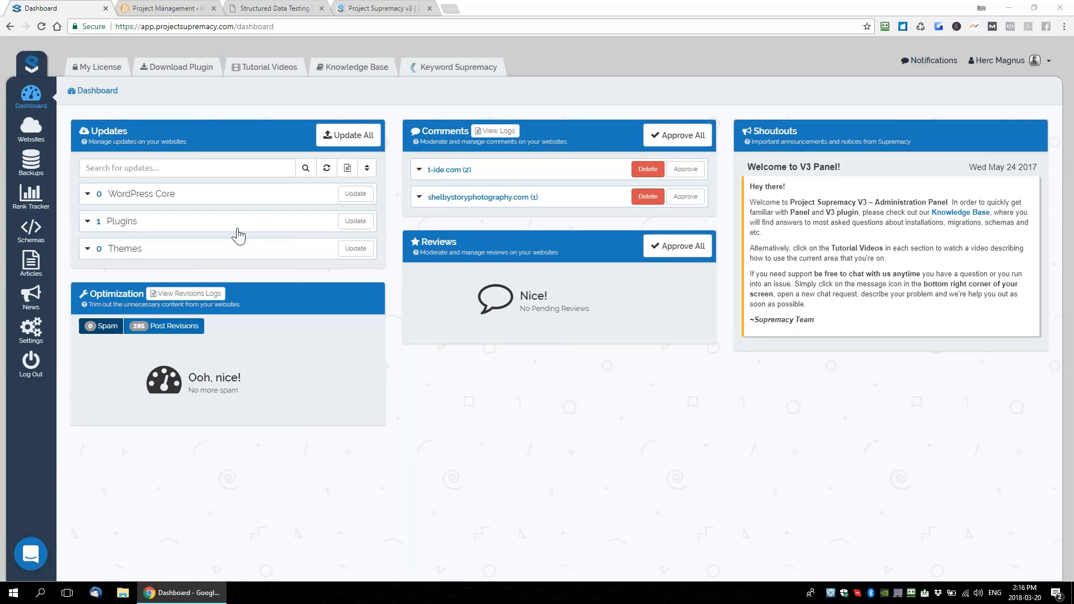
{"action": "left_click", "coordinate": [31, 127]}
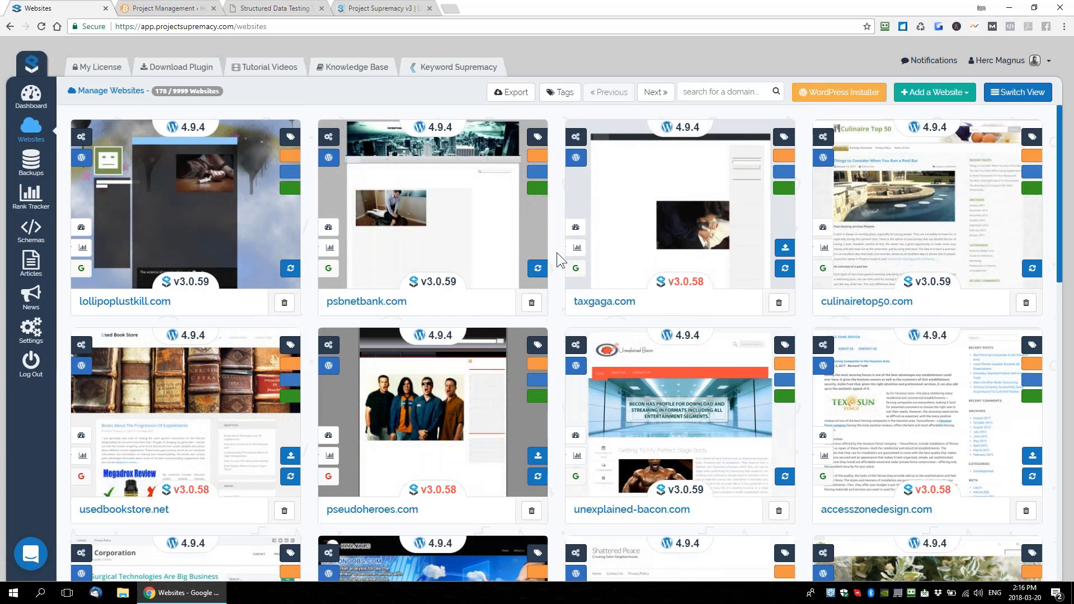
View the tags assigned to lollipoplustkill.com and the full list of tags available for filtering websites
{"action": "mouse_move", "coordinate": [289, 157]}
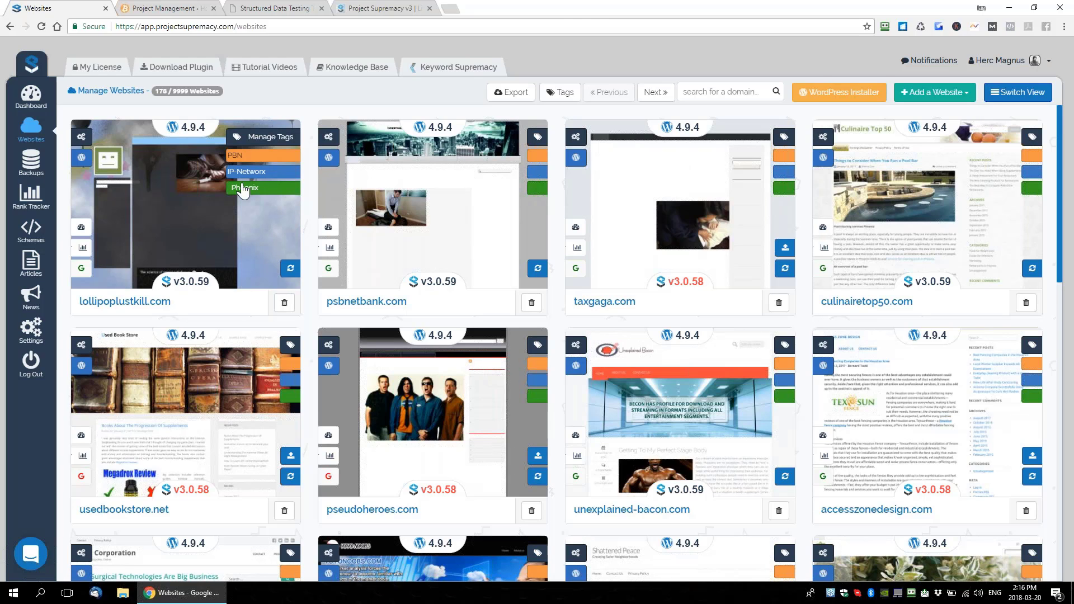
{"action": "left_click", "coordinate": [558, 91]}
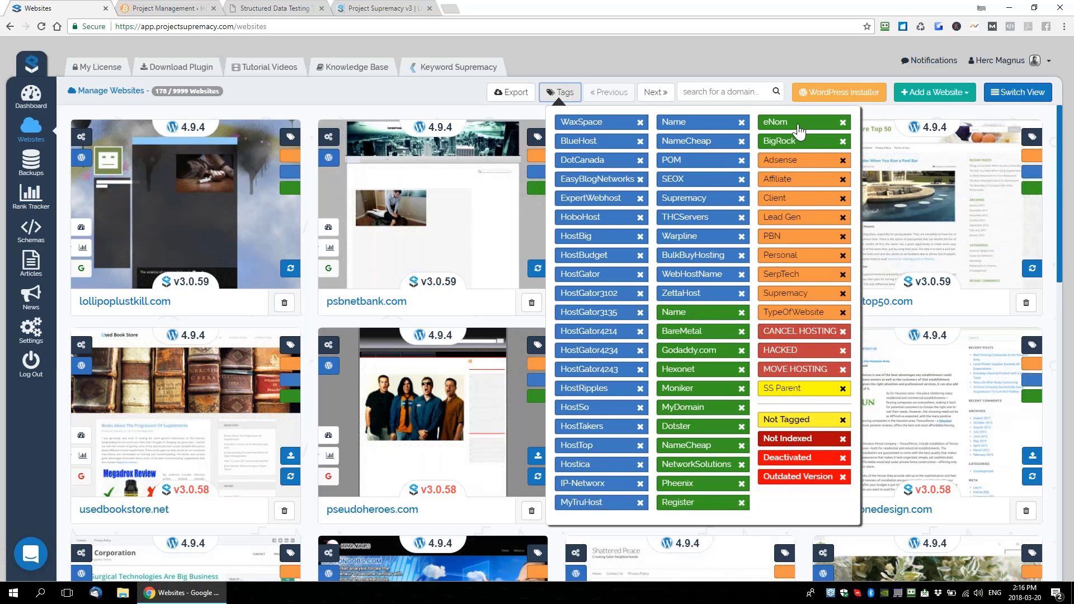
{"action": "left_click", "coordinate": [640, 66]}
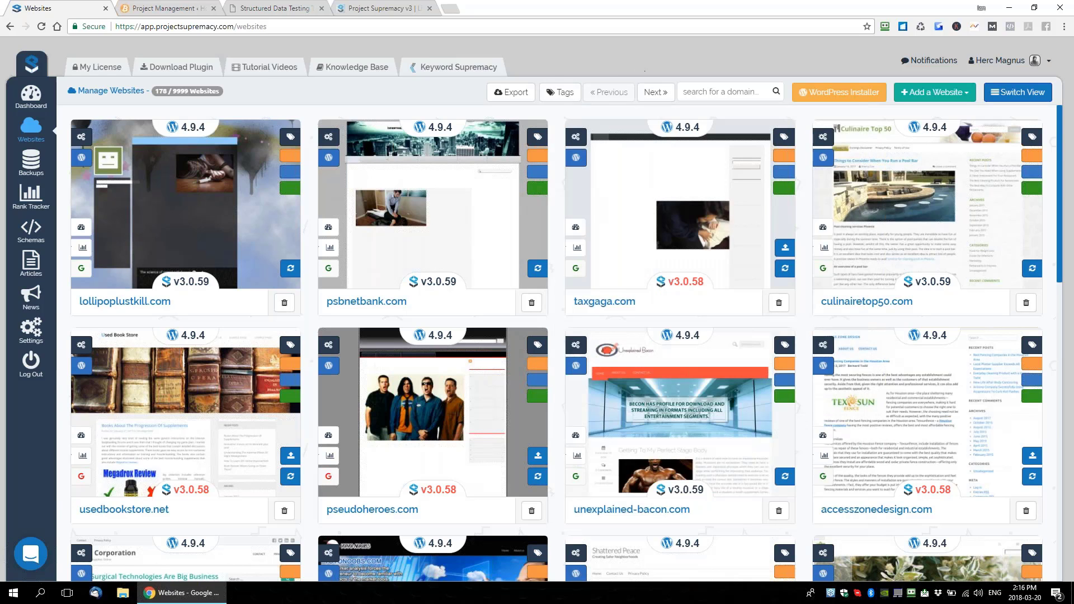
Filter the managed websites by the ExpertWebhost tag and switch the filter to EasyBlogNetworks
{"action": "left_click", "coordinate": [563, 98]}
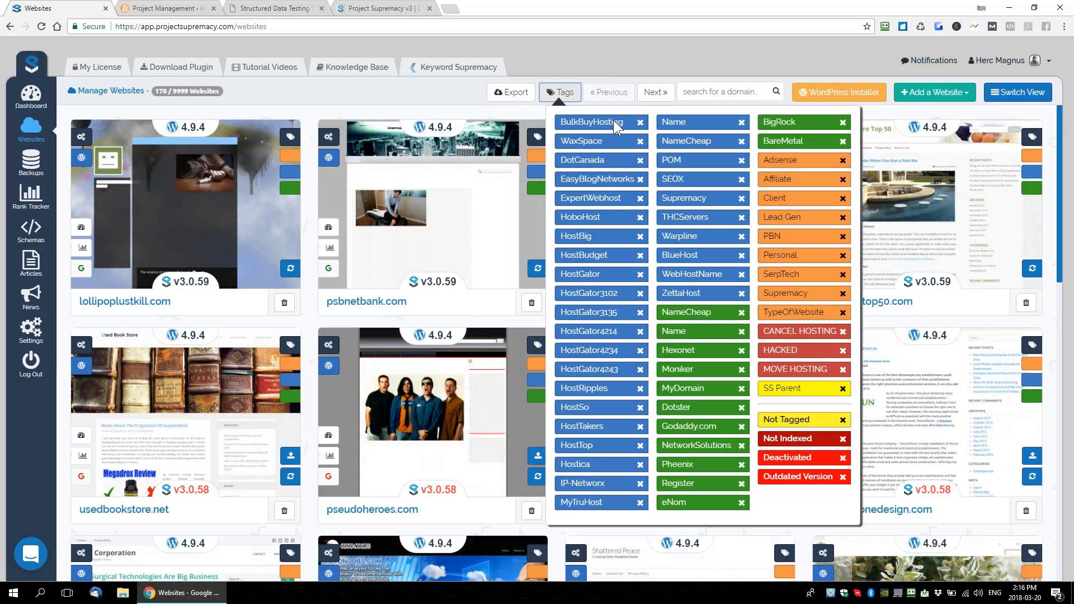
{"action": "left_click", "coordinate": [591, 198]}
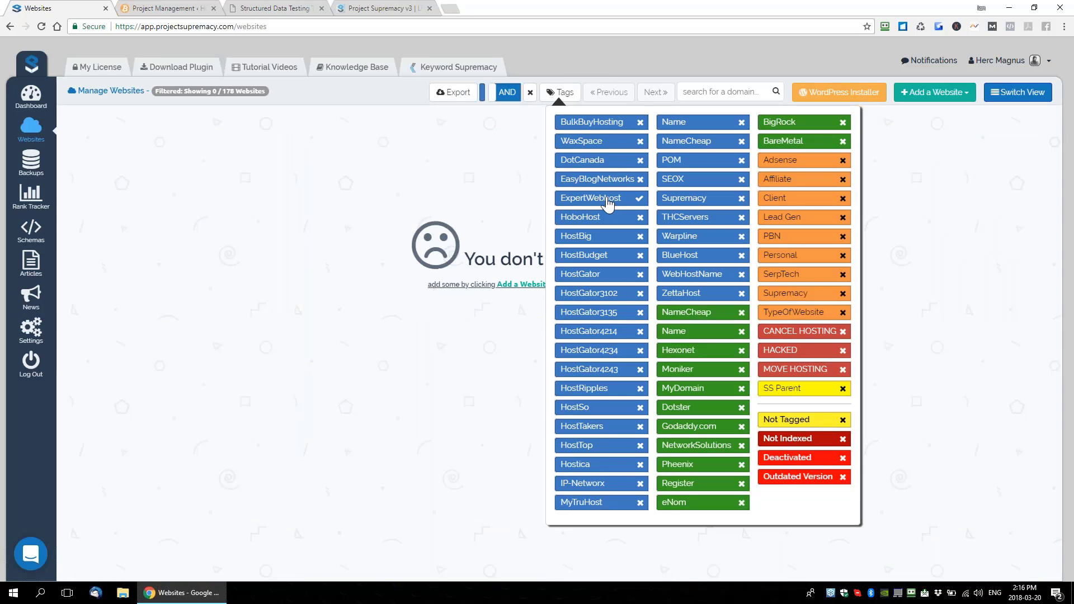
{"action": "left_click", "coordinate": [607, 180]}
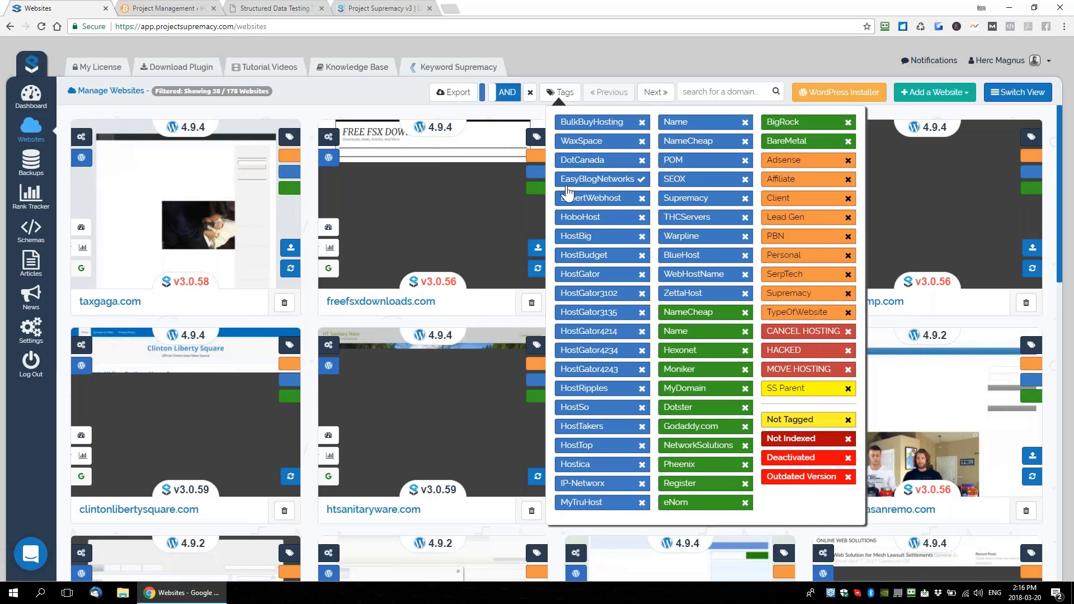
Close the tag list, check the filtered website count and the tags assigned to taxgaga.com, and return to the Dashboard
{"action": "left_click", "coordinate": [569, 62]}
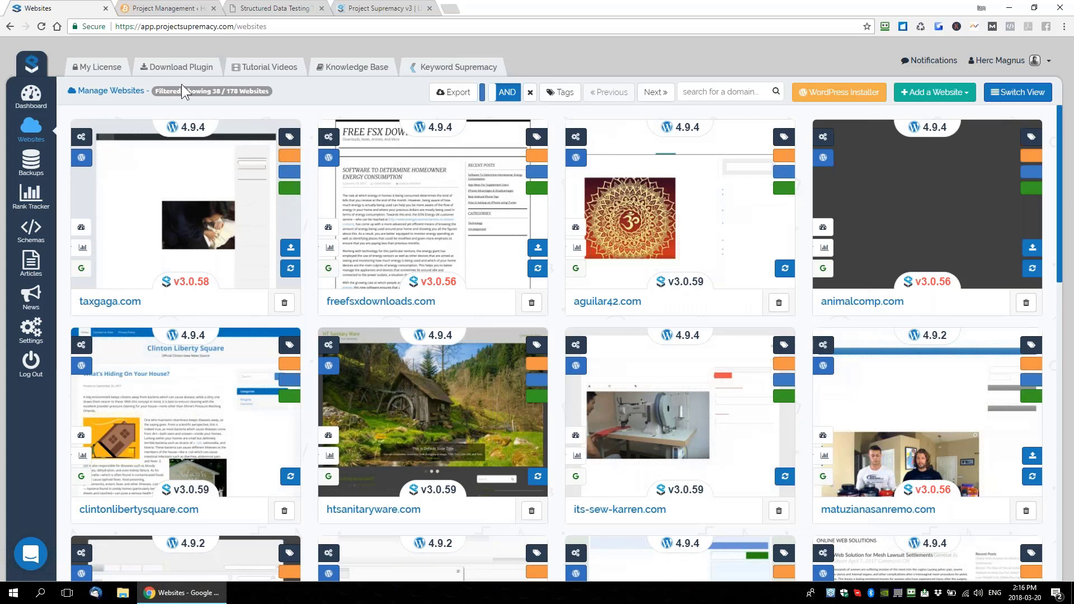
{"action": "left_click_drag", "start_coordinate": [212, 91], "coordinate": [229, 93]}
{"action": "mouse_move", "coordinate": [280, 175]}
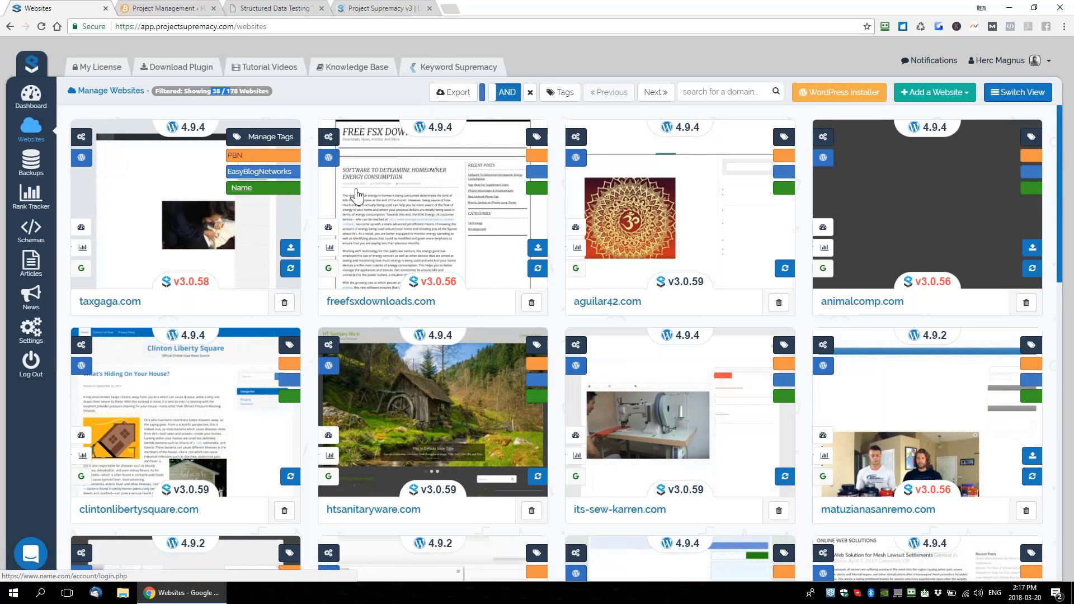
{"action": "mouse_move", "coordinate": [518, 197]}
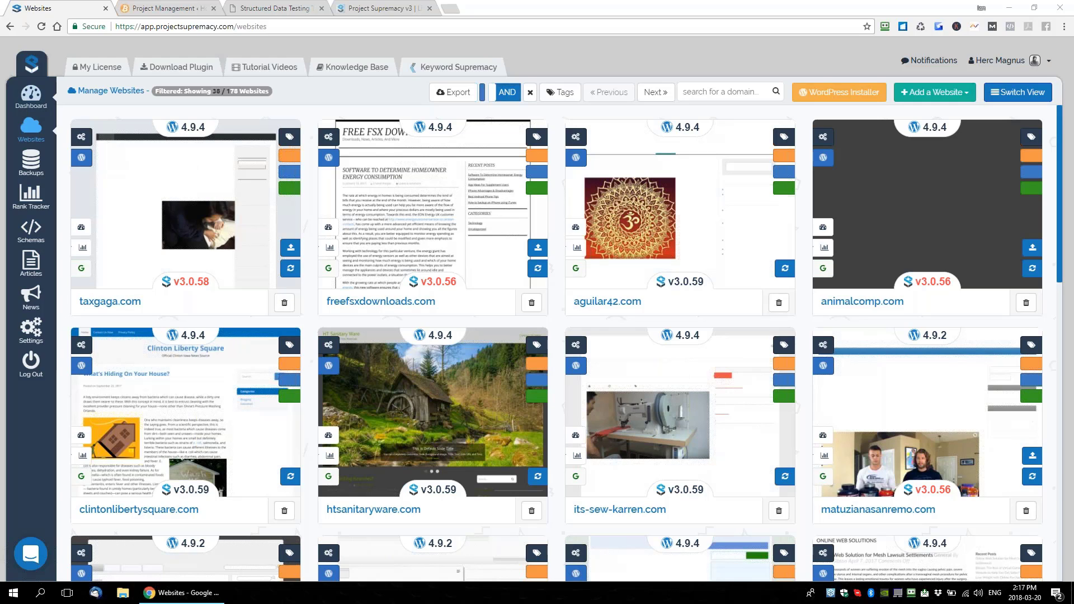
{"action": "left_click", "coordinate": [31, 95]}
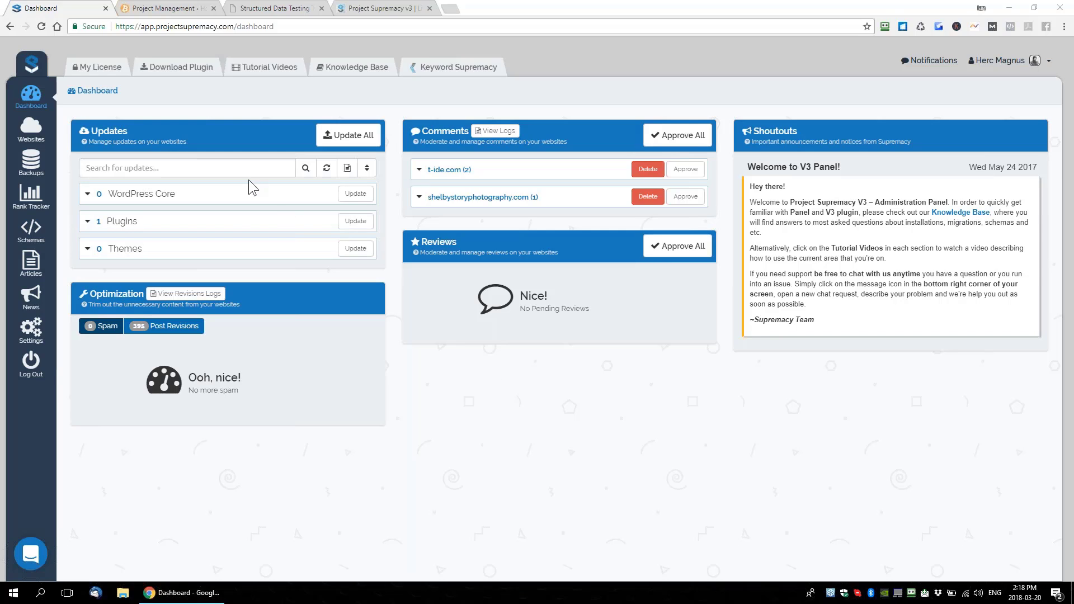
Collapse the MINING group's keywords in the howtomakemoneywithbitcoin.net project and open that site's Rescue Center
{"action": "left_click", "coordinate": [157, 8]}
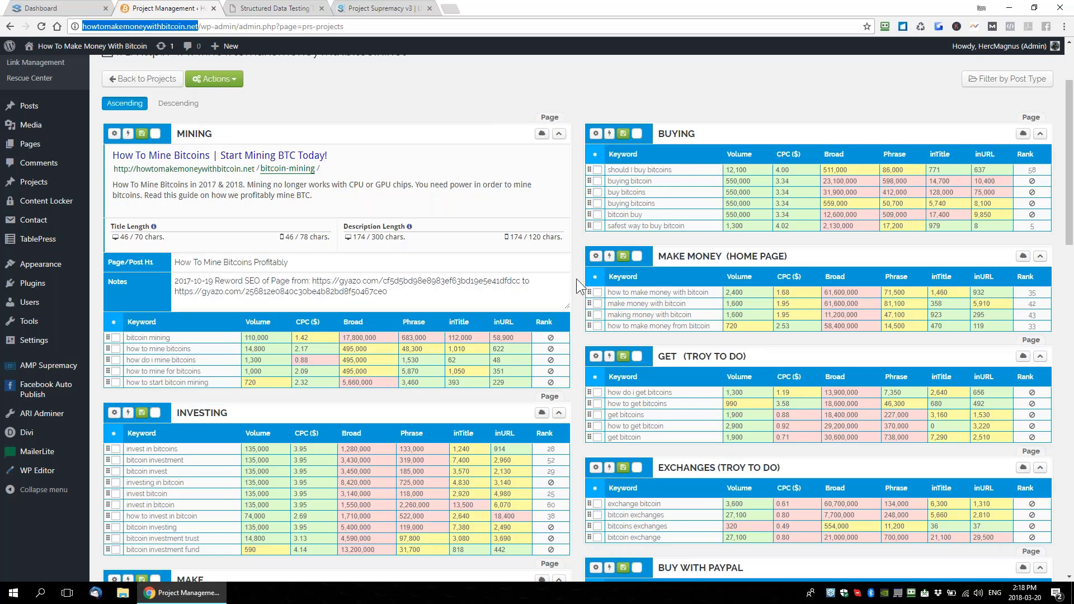
{"action": "left_click", "coordinate": [558, 133]}
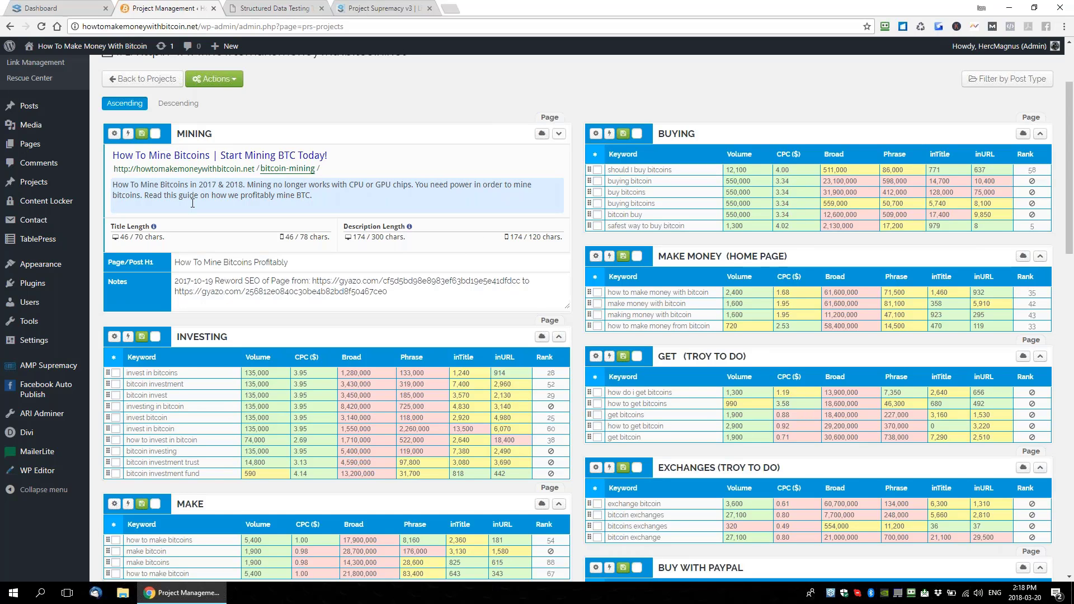
{"action": "scroll", "coordinate": [192, 203], "scroll_direction": "up", "scroll_amount": 1}
{"action": "scroll", "coordinate": [192, 202], "scroll_direction": "up", "scroll_amount": 2}
{"action": "left_click", "coordinate": [31, 191]}
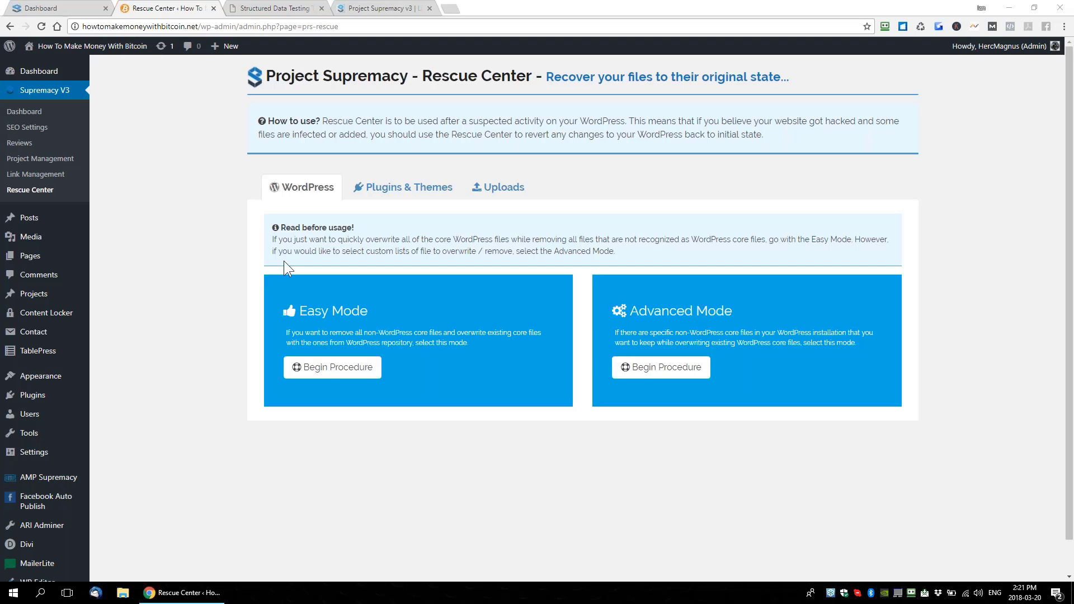
Open the Project Supremacy Facebook group in a new browser tab
{"action": "left_click", "coordinate": [87, 7]}
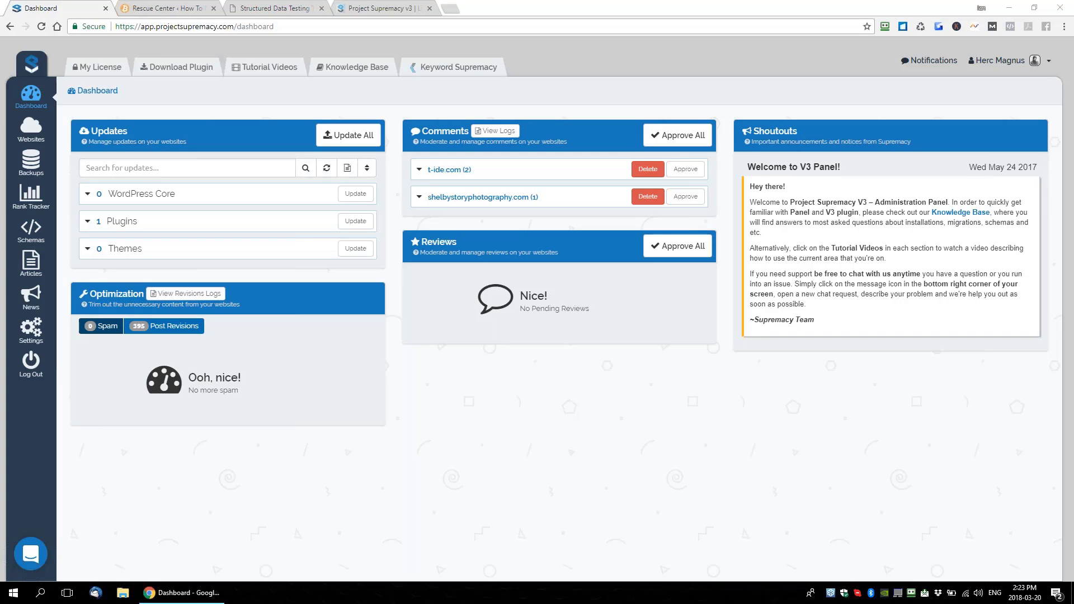
{"action": "left_click", "coordinate": [390, 5]}
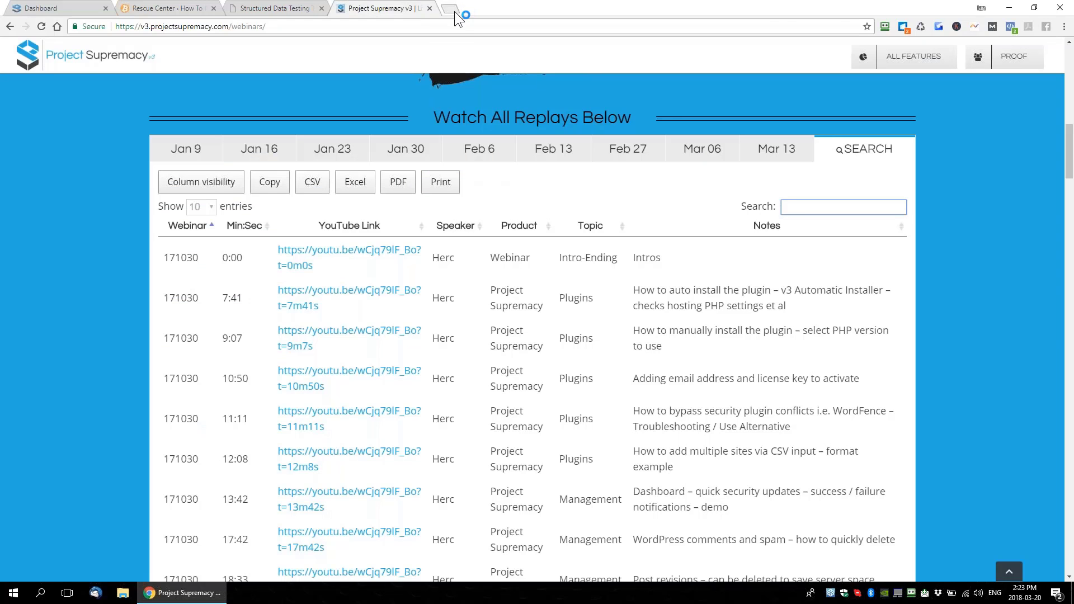
{"action": "left_click", "coordinate": [454, 11]}
{"action": "type", "text": "faceboo"}
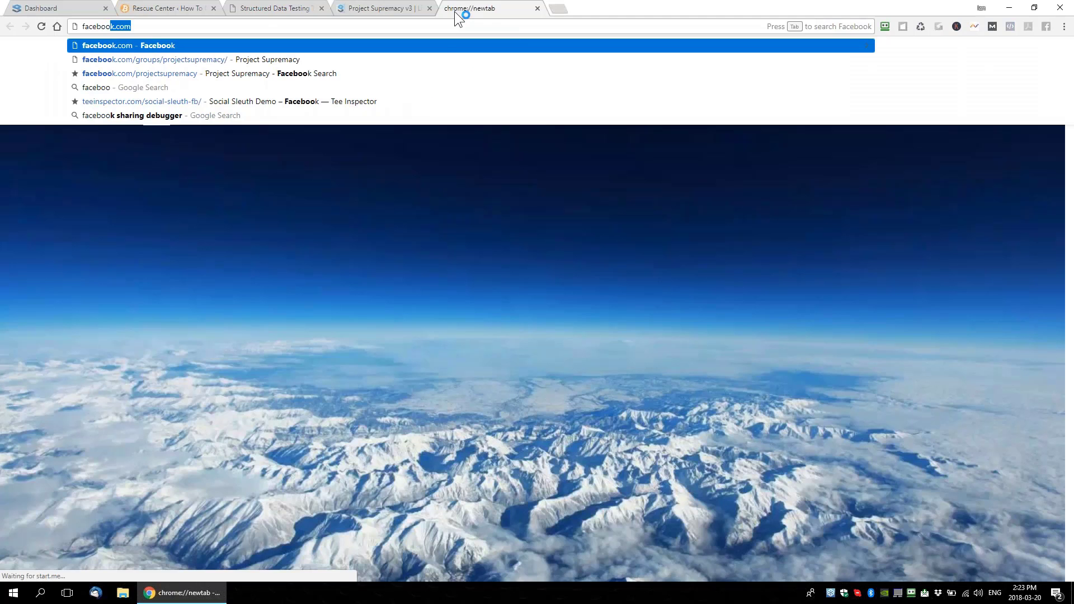
{"action": "type", "text": "k.com/"}
{"action": "key", "text": "Down"}
{"action": "key", "text": "Return"}
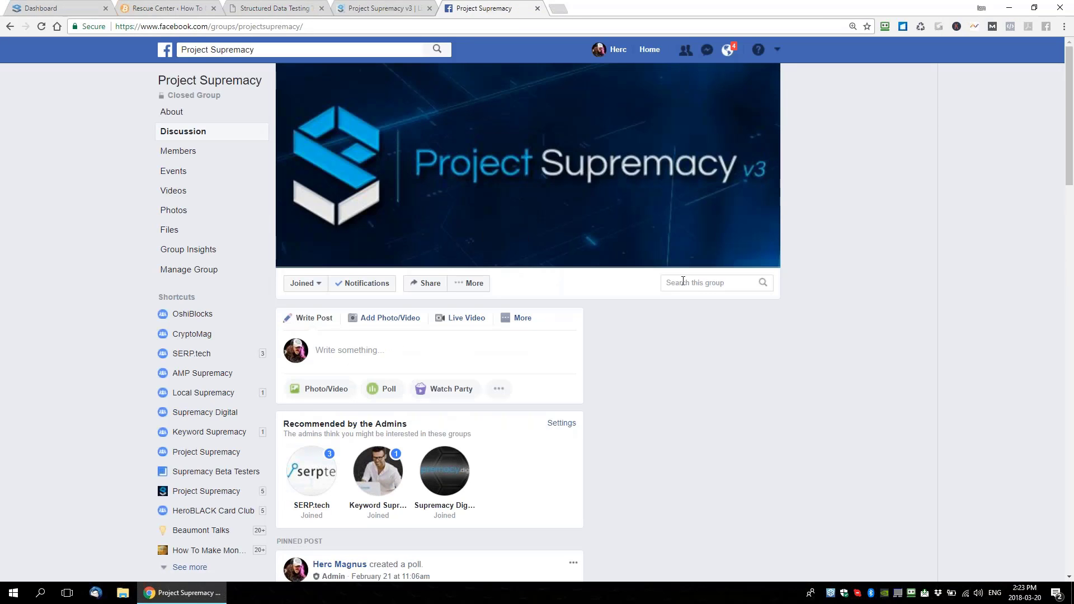
Search the group for PBN and copy the link address of the March 15 post about PBN domains
{"action": "left_click", "coordinate": [683, 283]}
{"action": "type", "text": "PBN"}
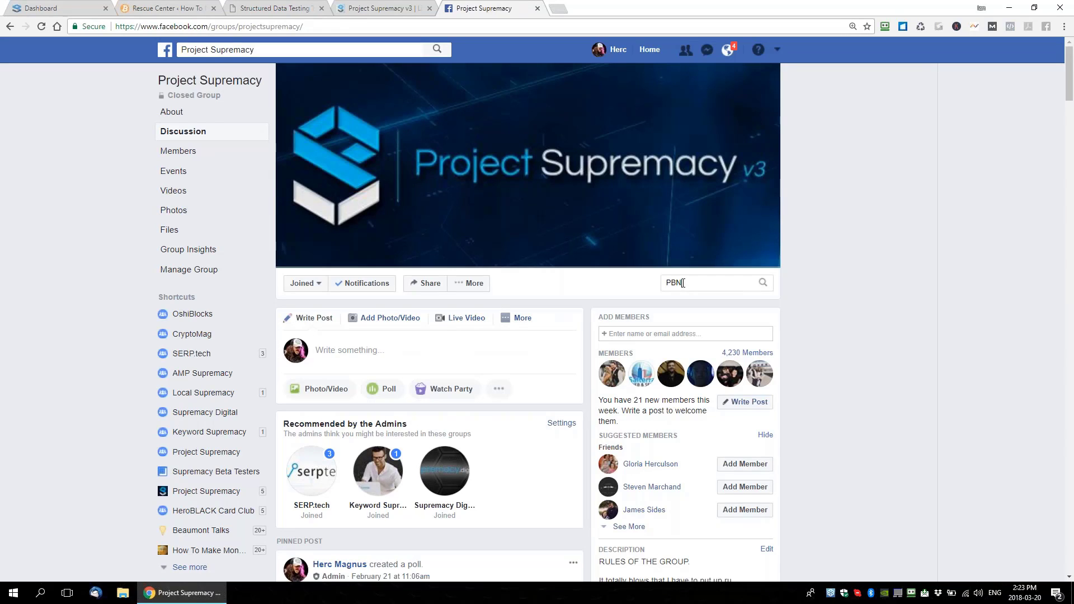
{"action": "key", "text": "Return"}
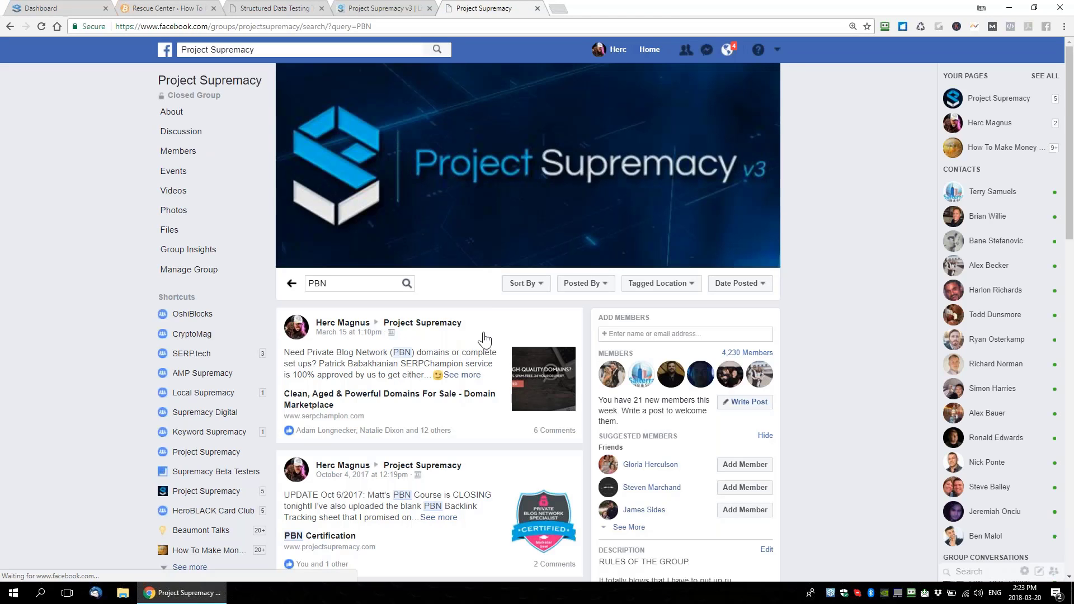
{"action": "scroll", "coordinate": [485, 339], "scroll_direction": "down", "scroll_amount": 2}
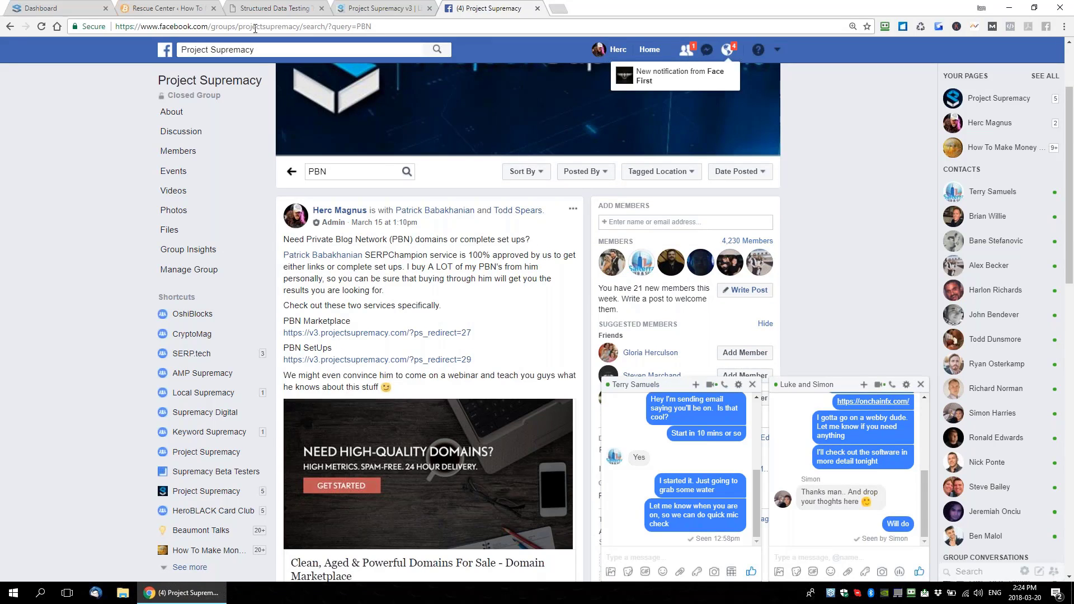
{"action": "right_click", "coordinate": [370, 224]}
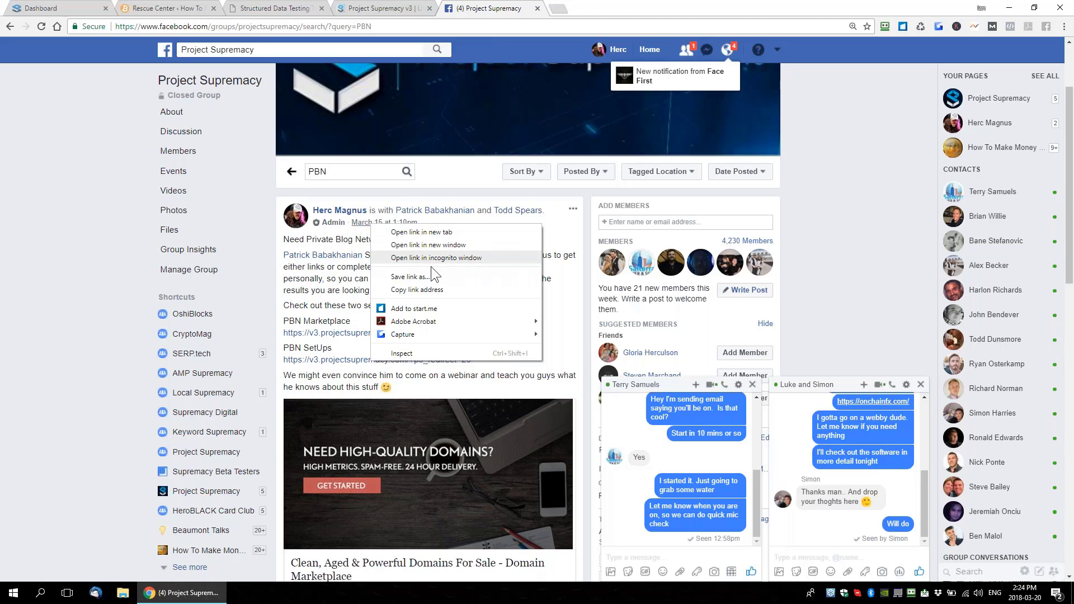
{"action": "left_click", "coordinate": [433, 291]}
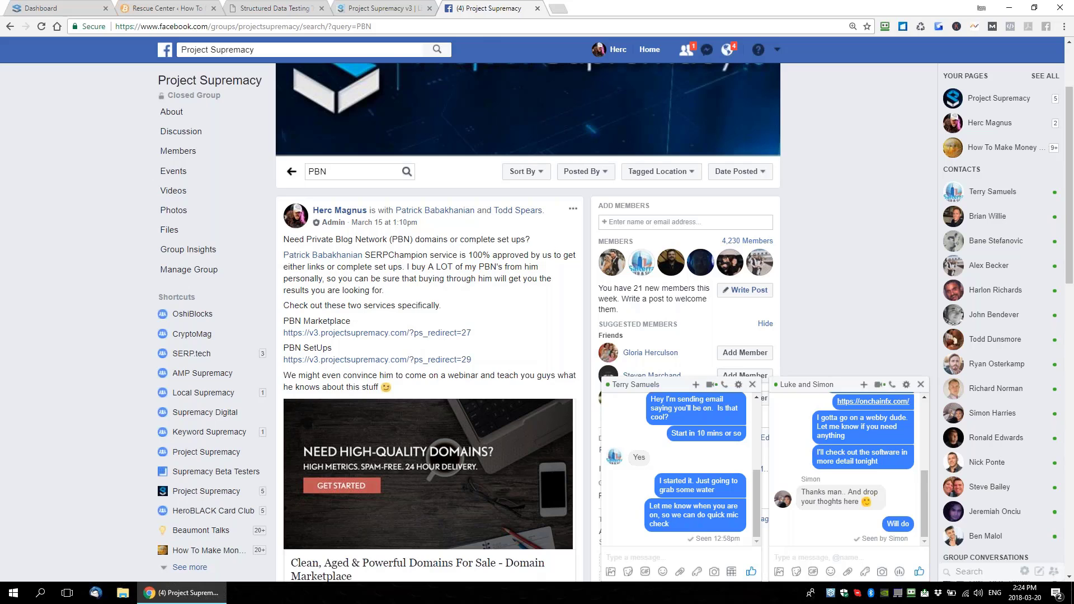
Close the two chat windows covering the group page
{"action": "scroll", "coordinate": [447, 389], "scroll_direction": "down", "scroll_amount": 1}
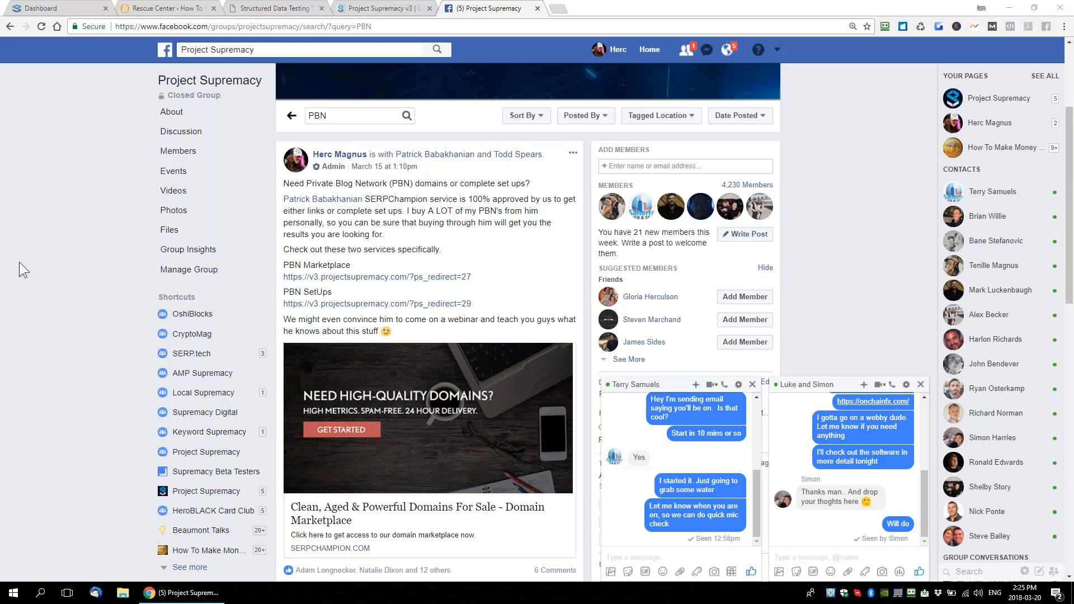
{"action": "left_click", "coordinate": [921, 385]}
{"action": "left_click", "coordinate": [921, 385]}
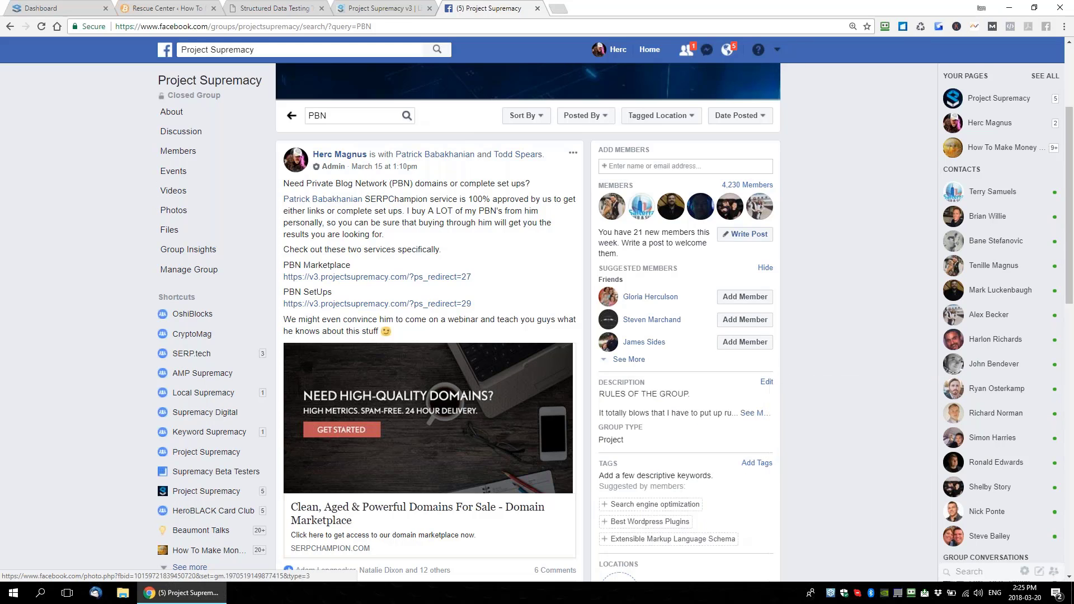
Look over the page source in the Structured Data Testing Tool and close its browser tab
{"action": "left_click", "coordinate": [387, 8]}
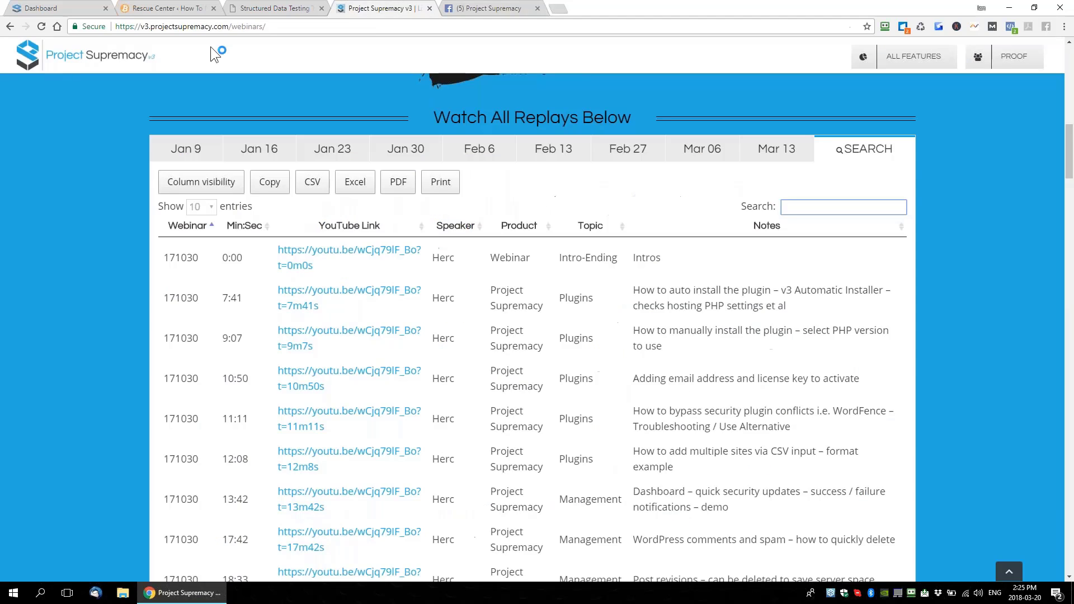
{"action": "left_click", "coordinate": [269, 8]}
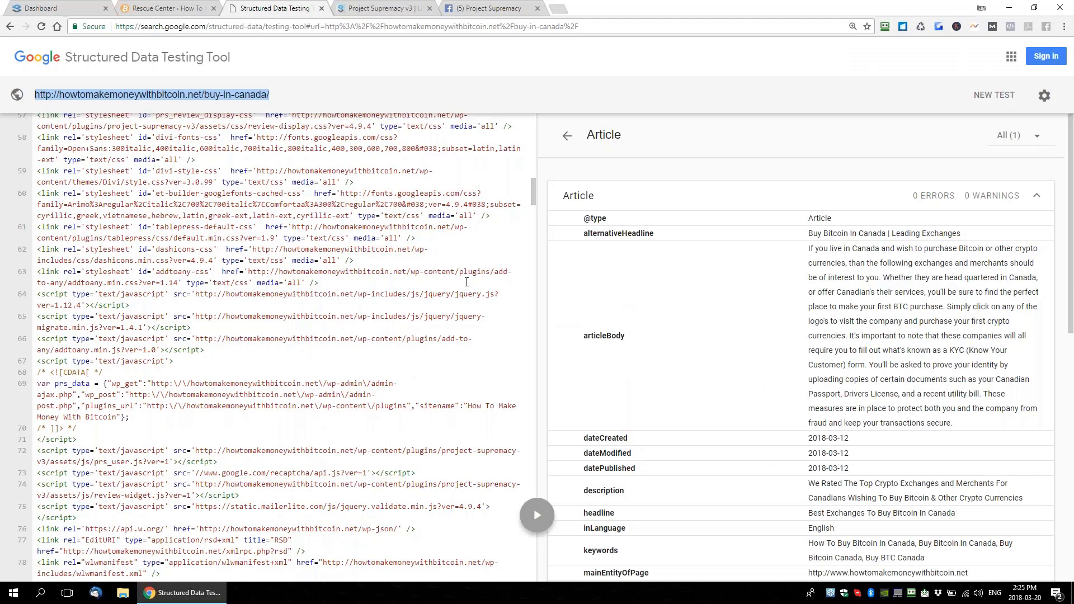
{"action": "scroll", "coordinate": [501, 316], "scroll_direction": "up", "scroll_amount": 15}
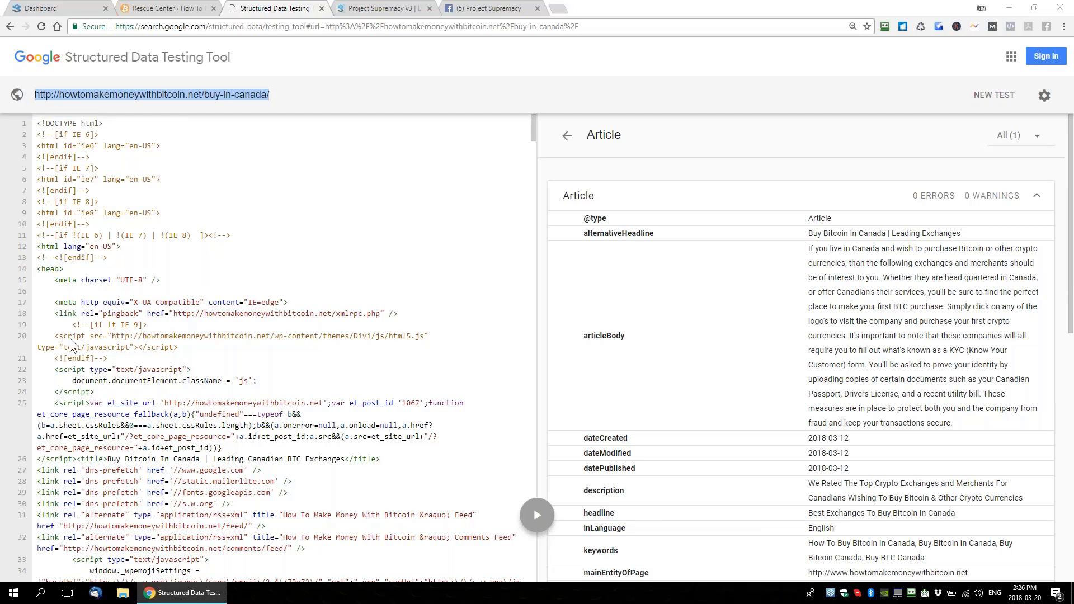
{"action": "left_click", "coordinate": [322, 8]}
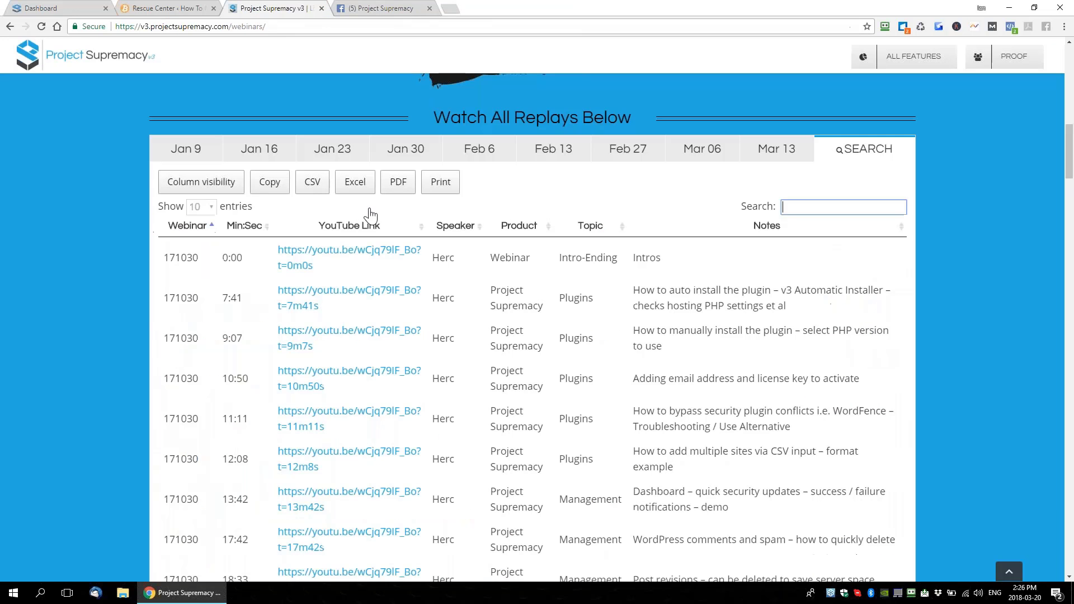
Return to the Project Supremacy Dashboard and delete the pending comments of t-ide.com and shelbystoryphotography.com
{"action": "left_click", "coordinate": [177, 11]}
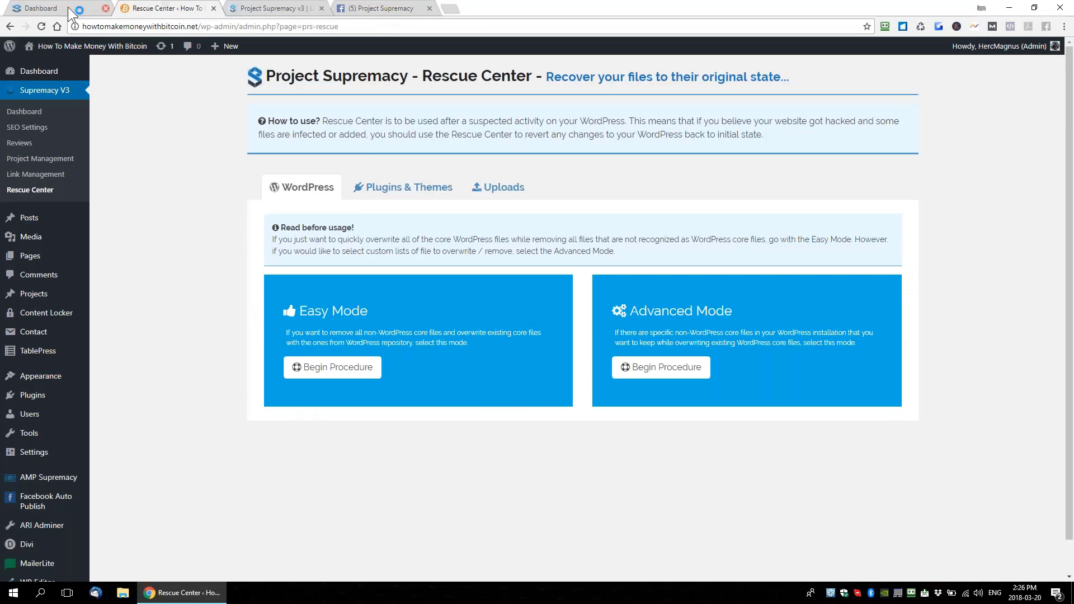
{"action": "left_click", "coordinate": [68, 7]}
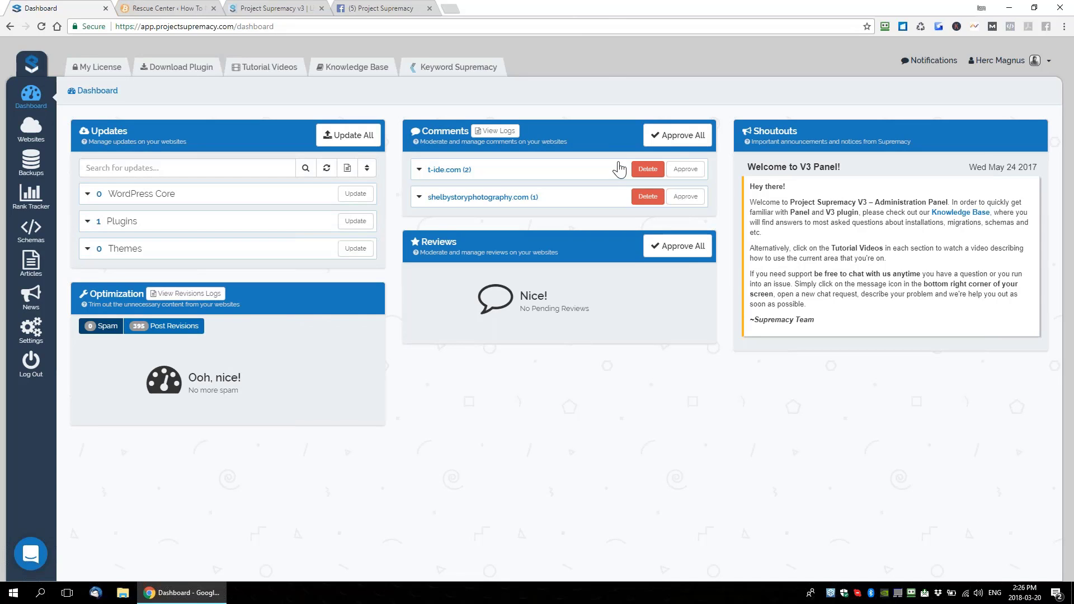
{"action": "left_click", "coordinate": [647, 169]}
{"action": "key", "text": "Return"}
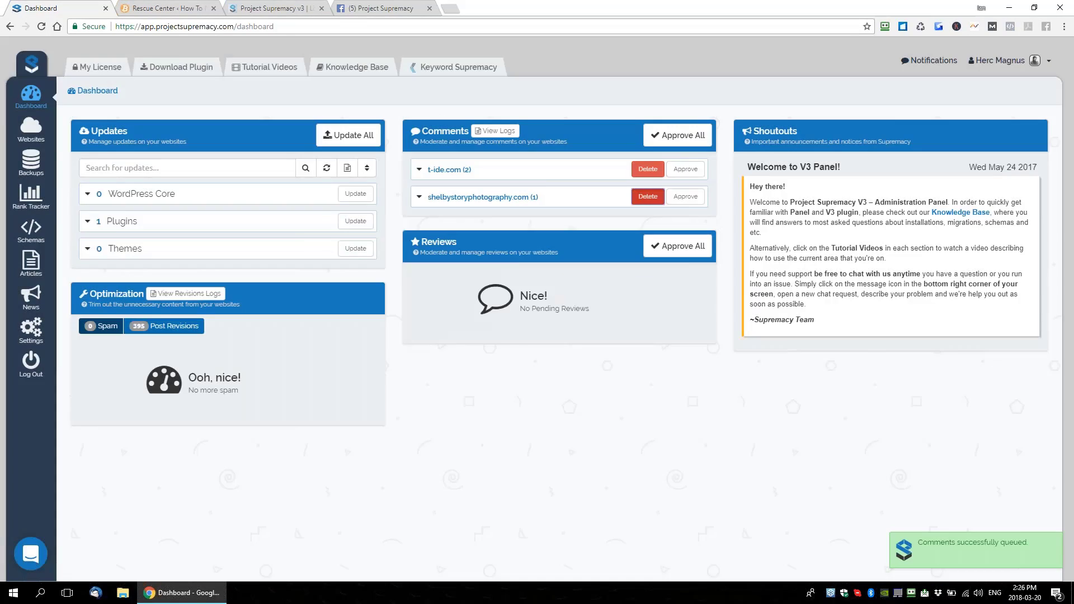
{"action": "left_click", "coordinate": [647, 196]}
{"action": "left_click", "coordinate": [574, 381]}
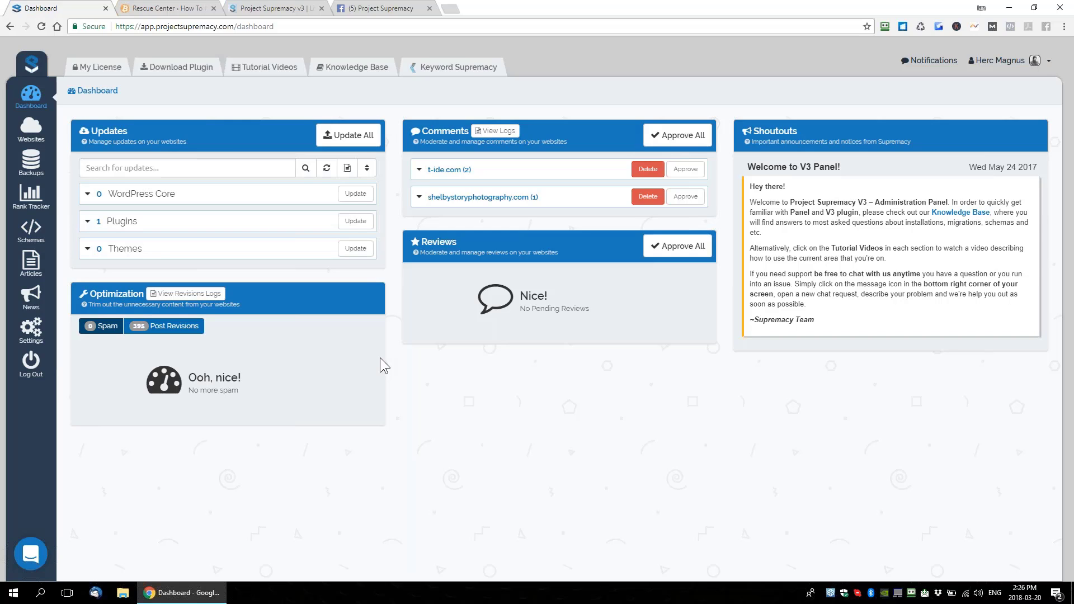
Open the Schema Editor and collapse the Add New Schemas section
{"action": "left_click", "coordinate": [32, 229]}
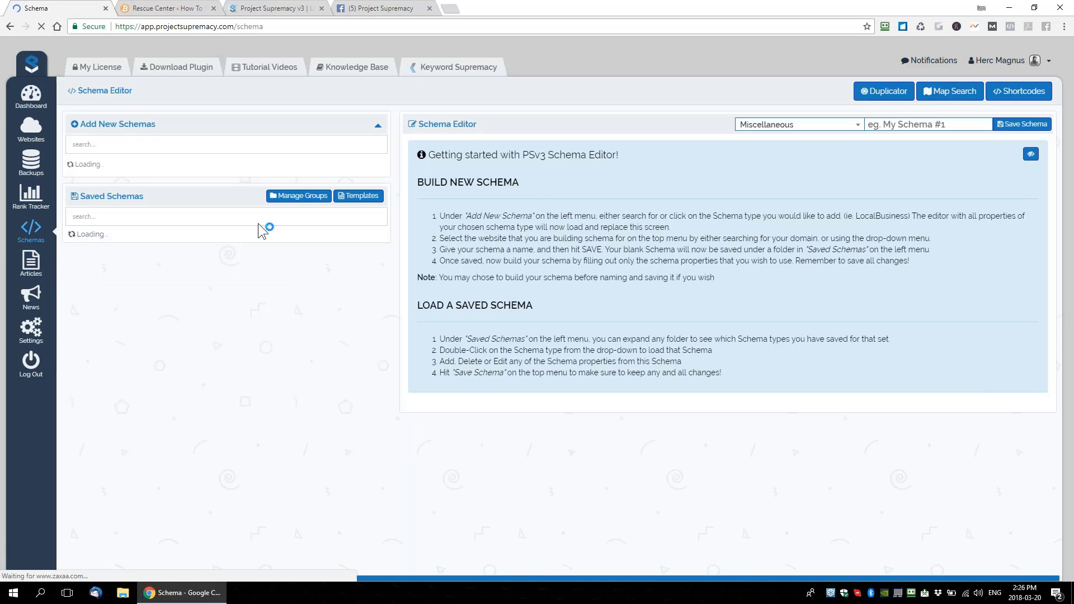
{"action": "left_click", "coordinate": [379, 125]}
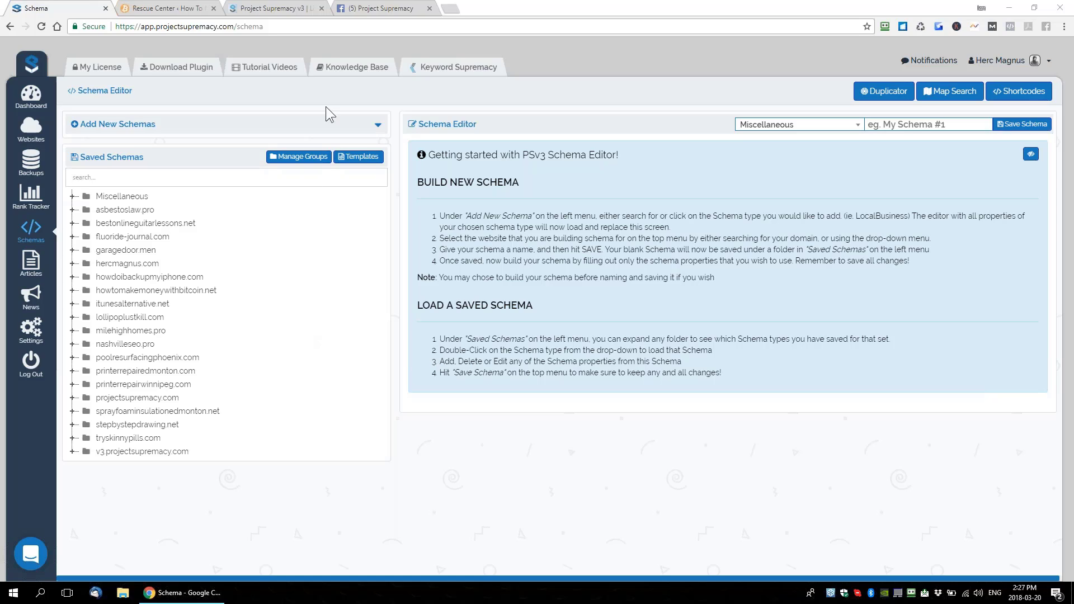
Look through the feature comparison on the Project Supremacy webinars page and close its browser tab
{"action": "left_click", "coordinate": [270, 8]}
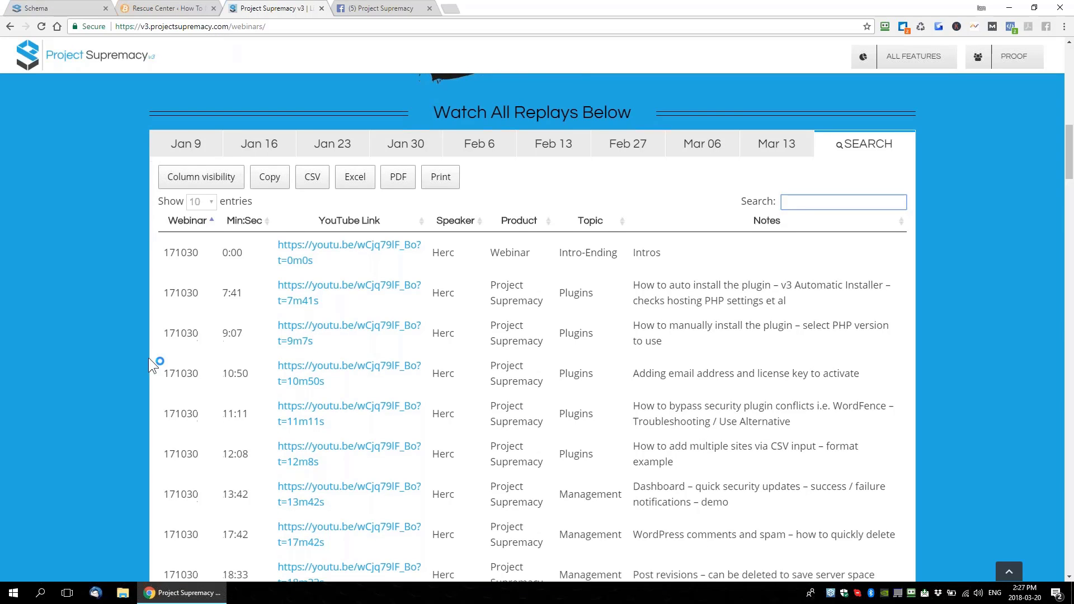
{"action": "scroll", "coordinate": [152, 370], "scroll_direction": "down", "scroll_amount": 15}
{"action": "scroll", "coordinate": [152, 380], "scroll_direction": "down", "scroll_amount": 15}
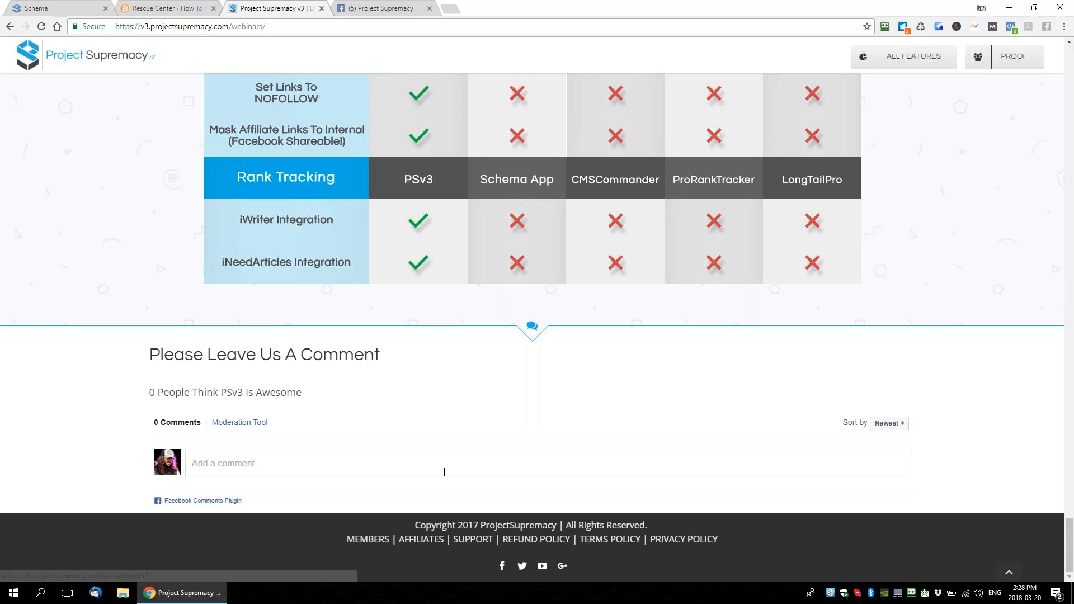
{"action": "scroll", "coordinate": [437, 456], "scroll_direction": "up", "scroll_amount": 7}
{"action": "scroll", "coordinate": [434, 462], "scroll_direction": "up", "scroll_amount": 15}
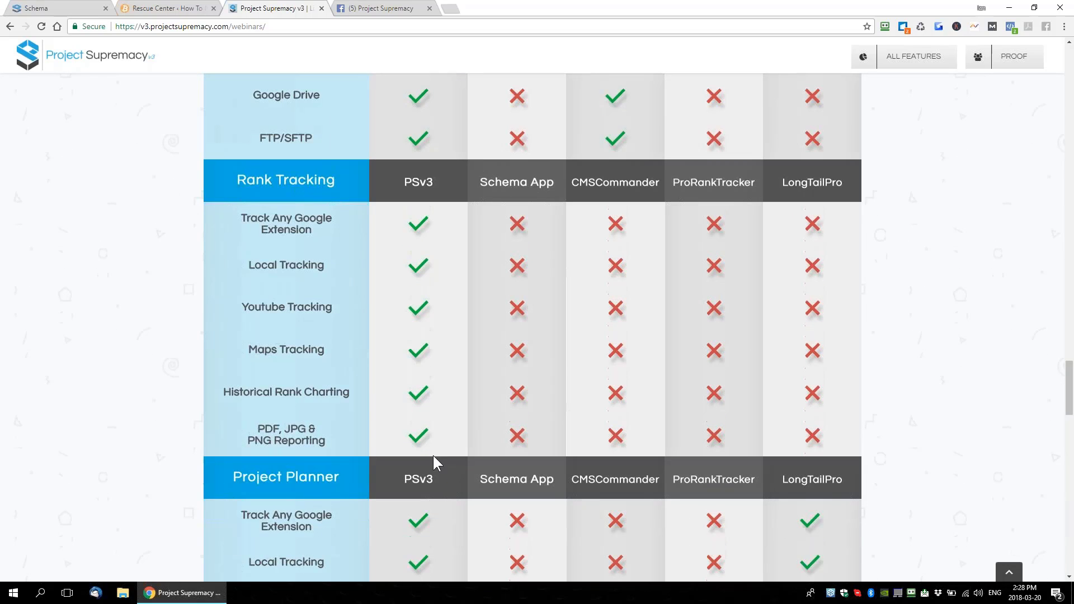
{"action": "left_click", "coordinate": [322, 8]}
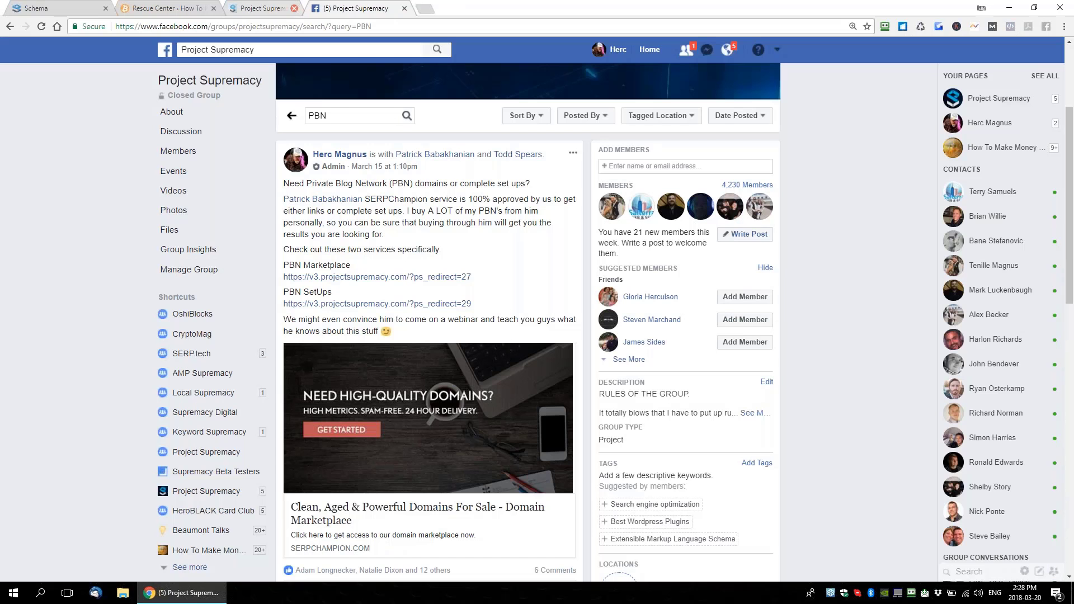
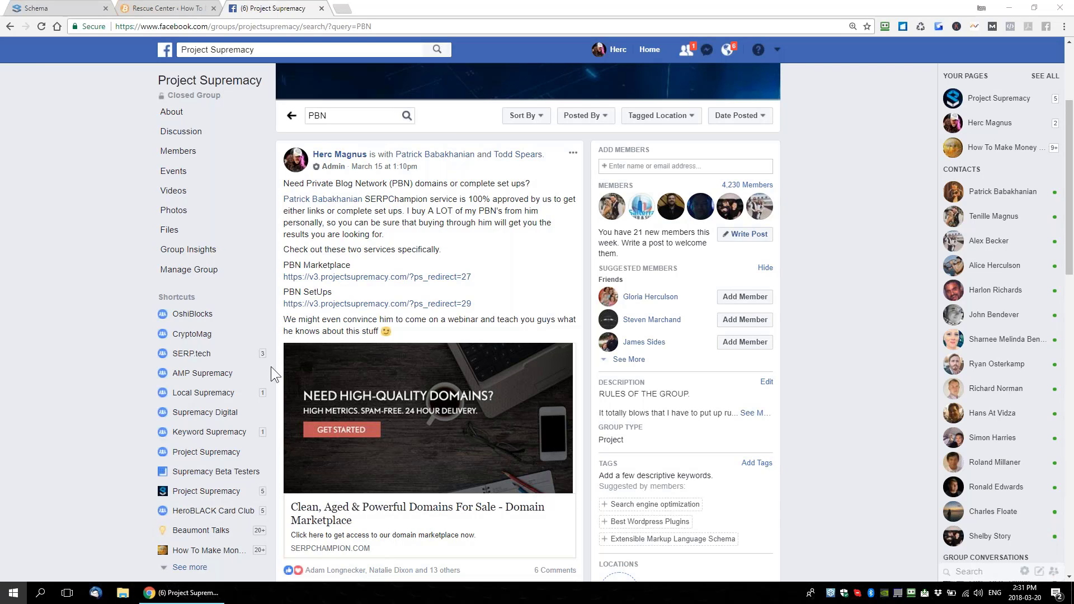
Switch to a blank OpenOffice Writer document and enter the text "DUPLICATOR"
{"action": "key", "text": "super"}
{"action": "key", "text": "Escape"}
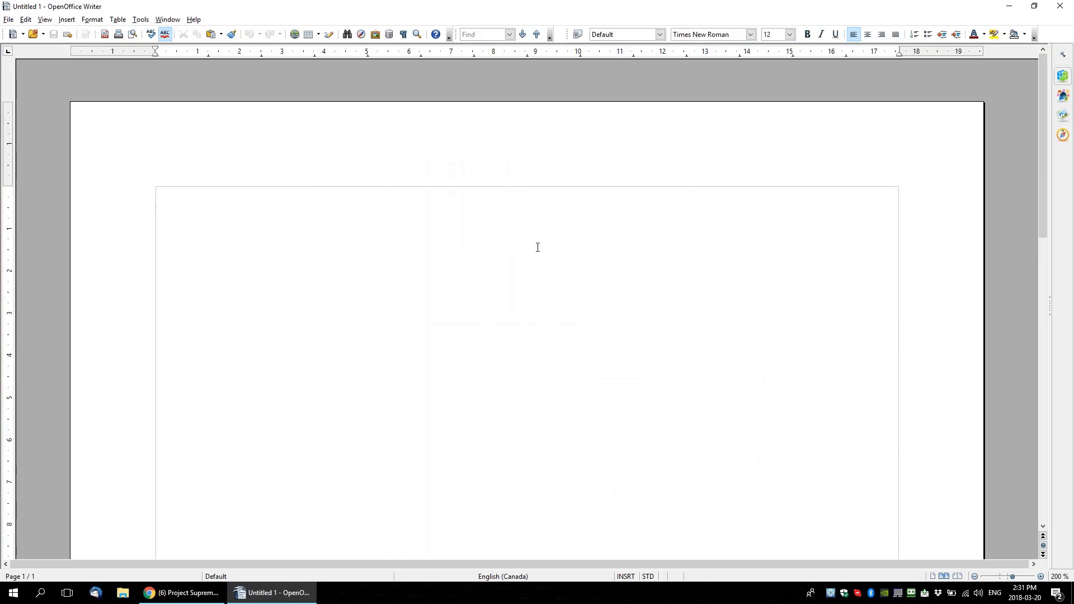
{"action": "type", "text": "DUPLICATOR"}
Format the DUPLICATOR line at size 24 with yellow highlighting and centred alignment
{"action": "left_click_drag", "start_coordinate": [263, 200], "coordinate": [215, 173]}
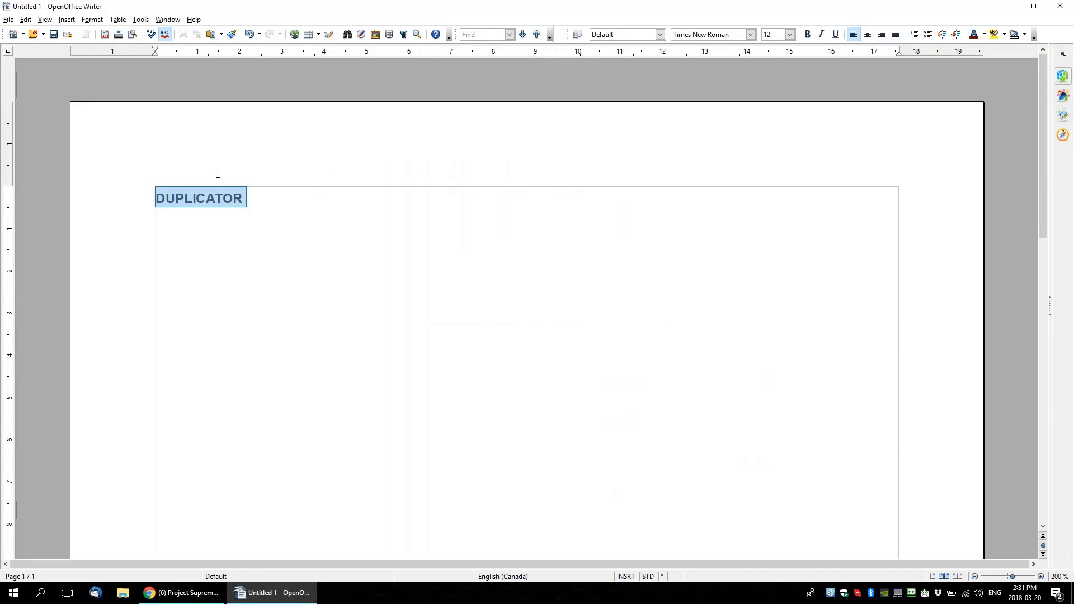
{"action": "left_click", "coordinate": [789, 35]}
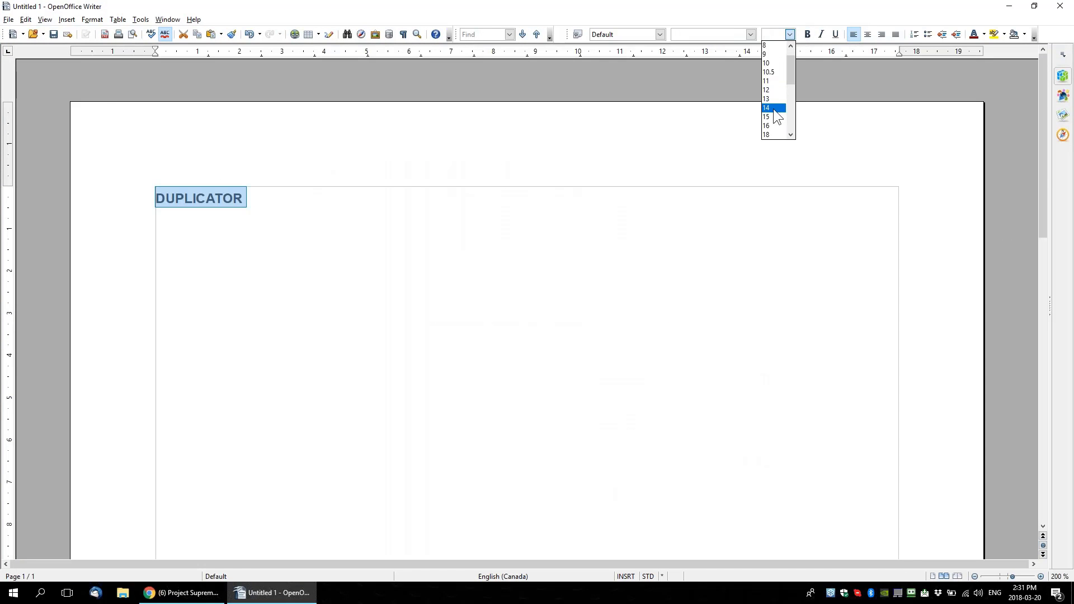
{"action": "scroll", "coordinate": [775, 123], "scroll_direction": "down", "scroll_amount": 1}
{"action": "left_click", "coordinate": [769, 134]}
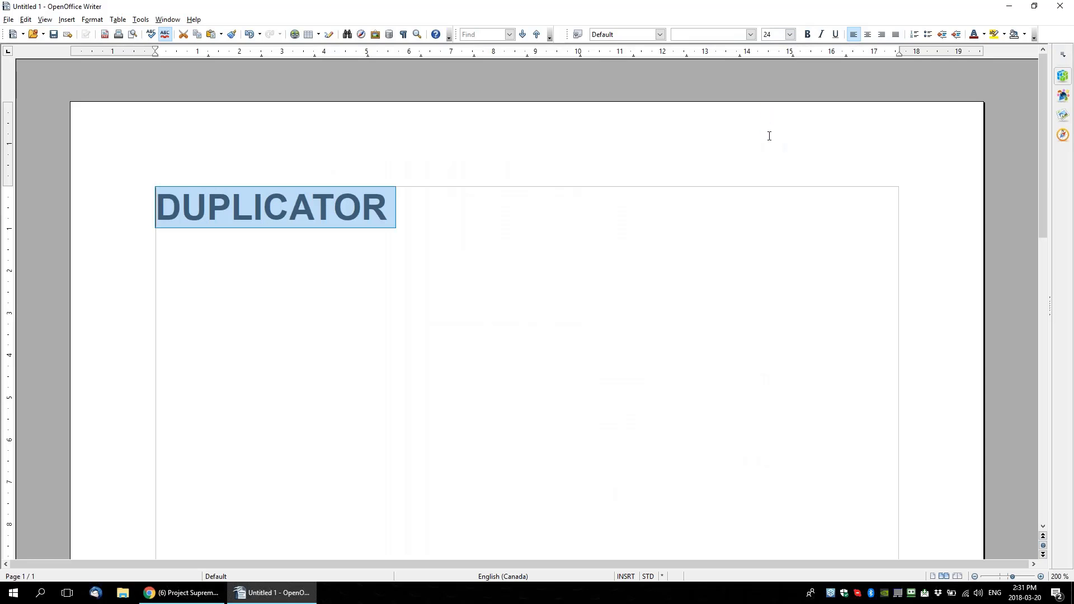
{"action": "left_click", "coordinate": [994, 34]}
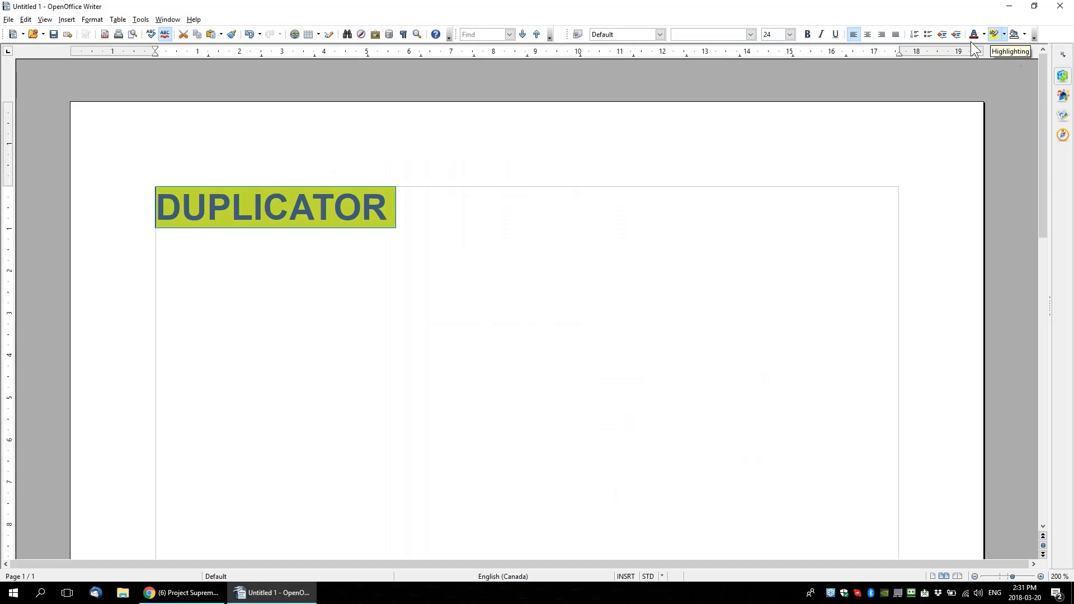
{"action": "left_click", "coordinate": [866, 34]}
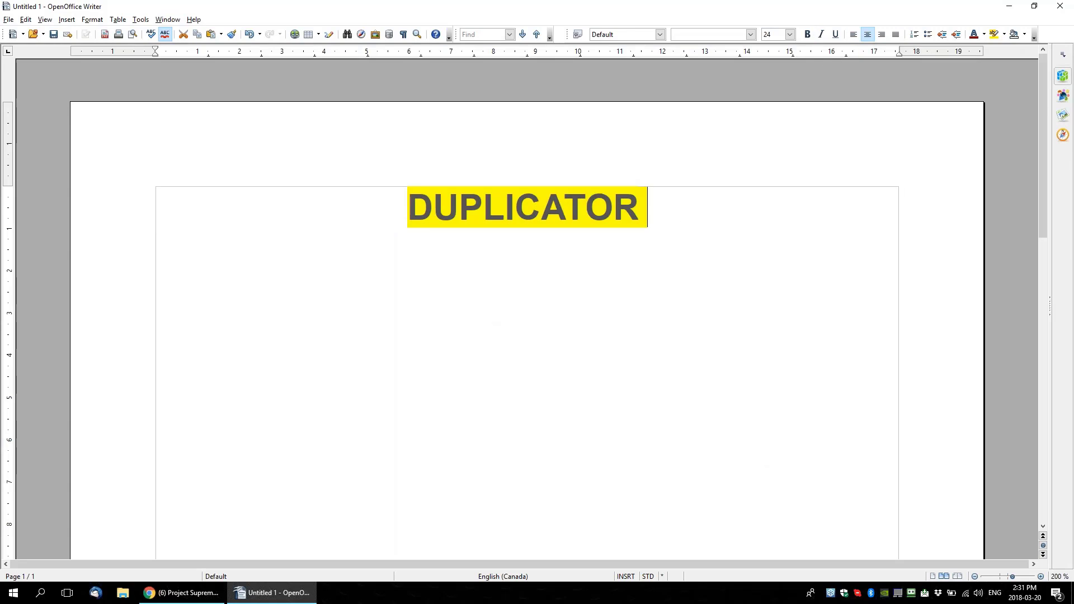
Add the lines "50% of your First Month" and "On Any Package" beneath DUPLICATOR
{"action": "left_click", "coordinate": [671, 231]}
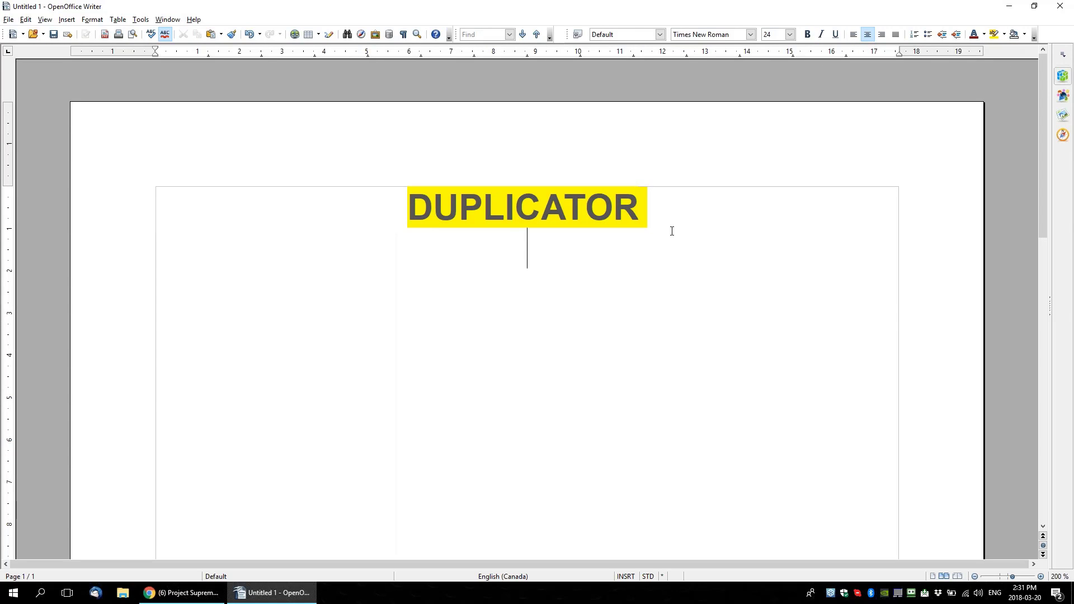
{"action": "type", "text": "50% "}
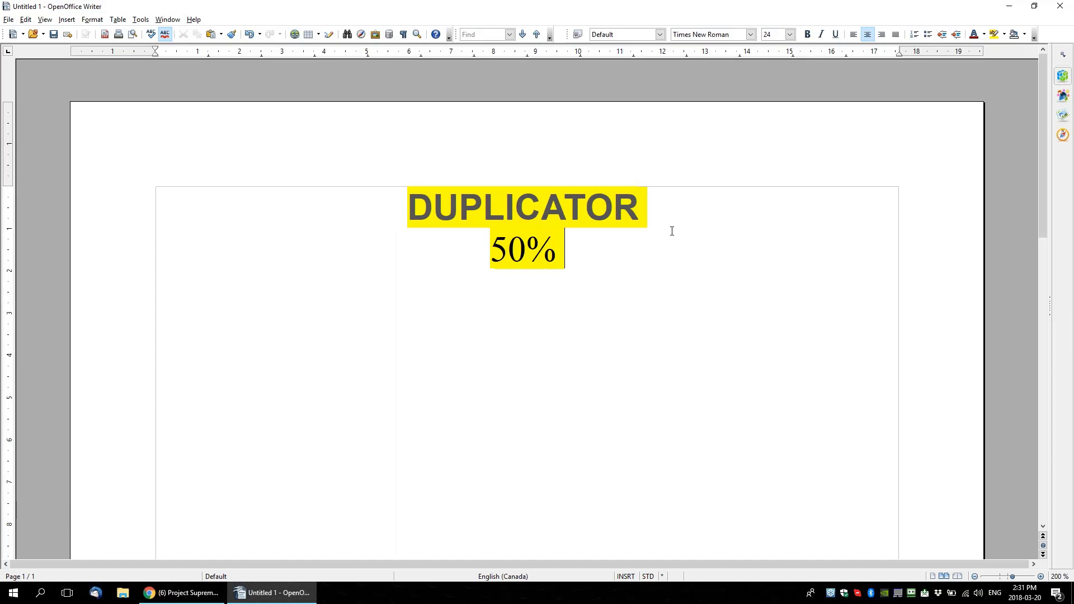
{"action": "type", "text": "of your First "}
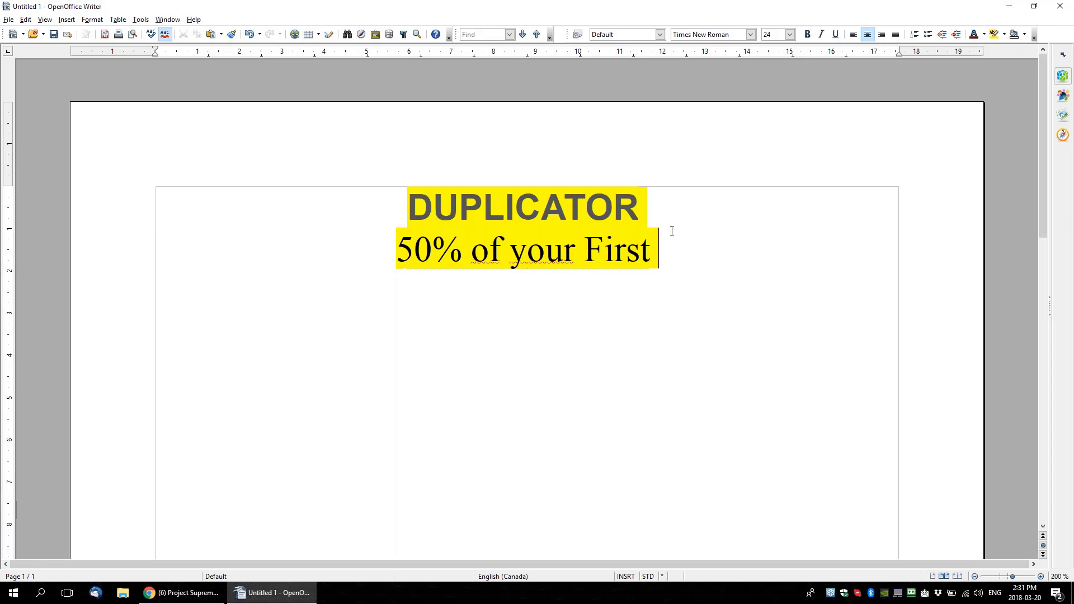
{"action": "type", "text": "Month"}
{"action": "key", "text": "Return"}
{"action": "type", "text": "On "}
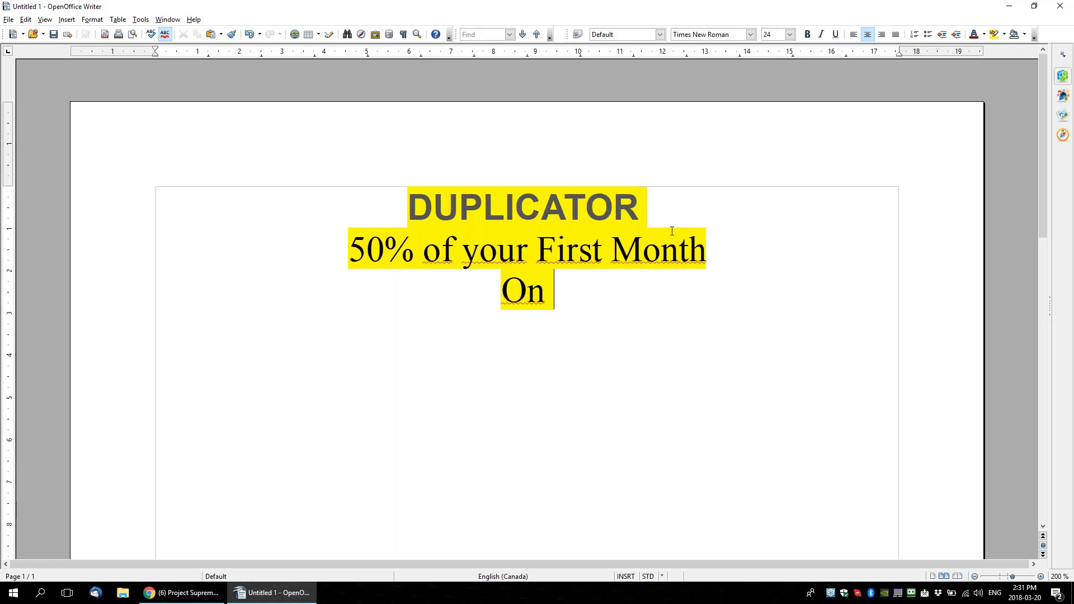
{"action": "type", "text": "Any Package"}
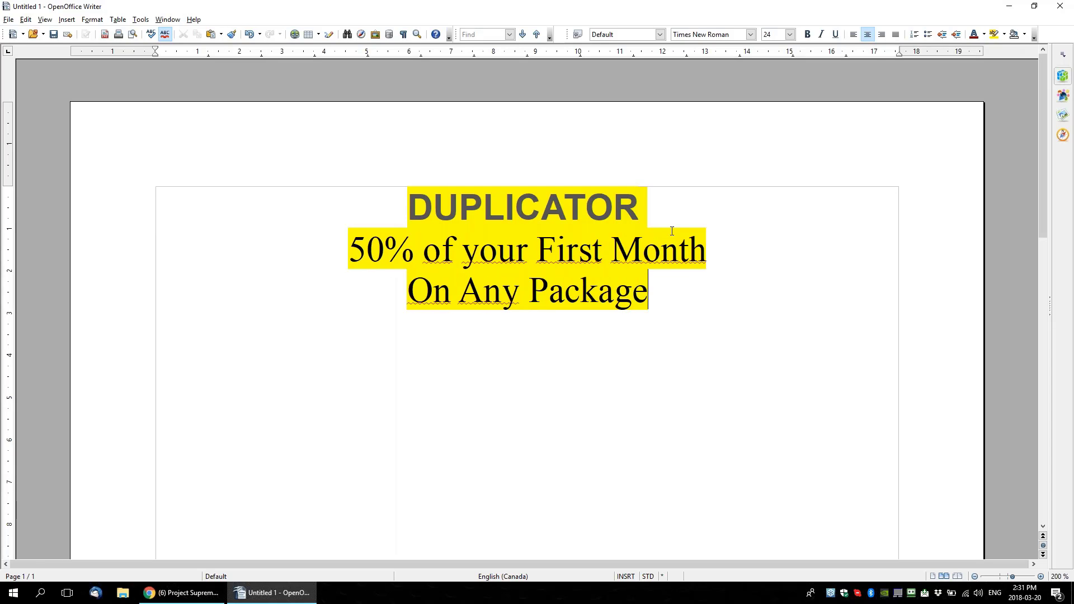
Change the highlighting of the two offer lines beneath DUPLICATOR to white
{"action": "left_click_drag", "start_coordinate": [674, 304], "coordinate": [240, 247]}
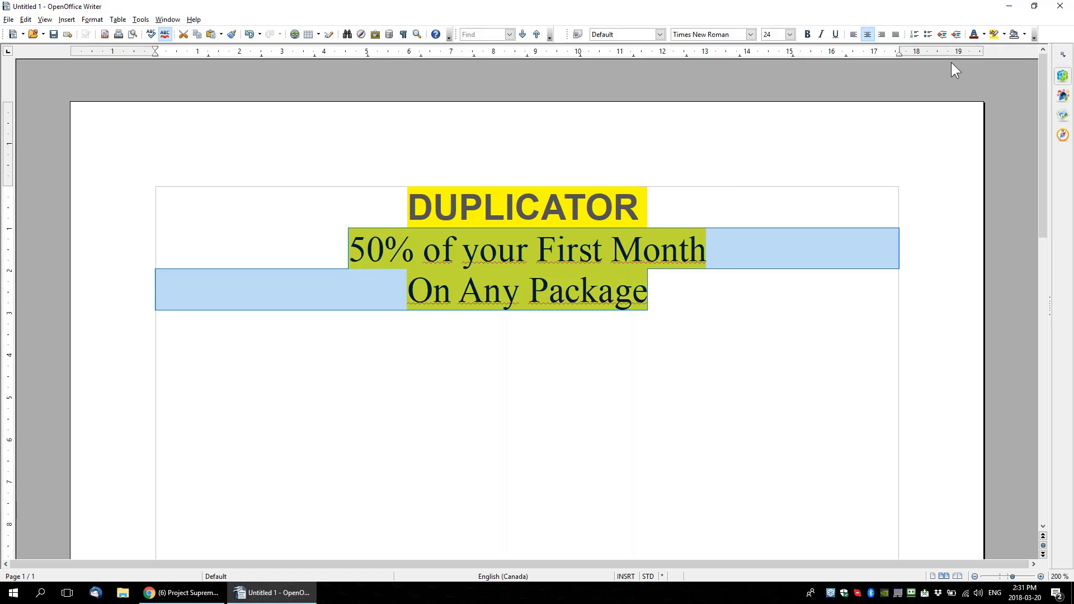
{"action": "left_click", "coordinate": [1002, 37]}
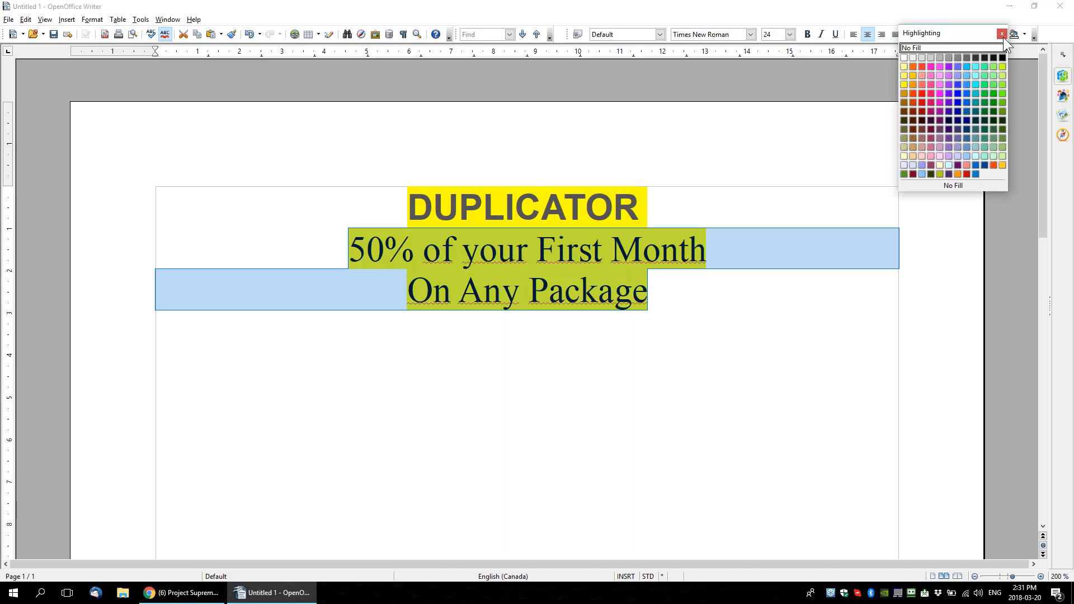
{"action": "left_click", "coordinate": [904, 58]}
Insert the heading "COUPON CODE" above DUPLICATOR, separated from it by a blank line
{"action": "left_click", "coordinate": [380, 203]}
{"action": "key", "text": "Return"}
{"action": "key", "text": "Return"}
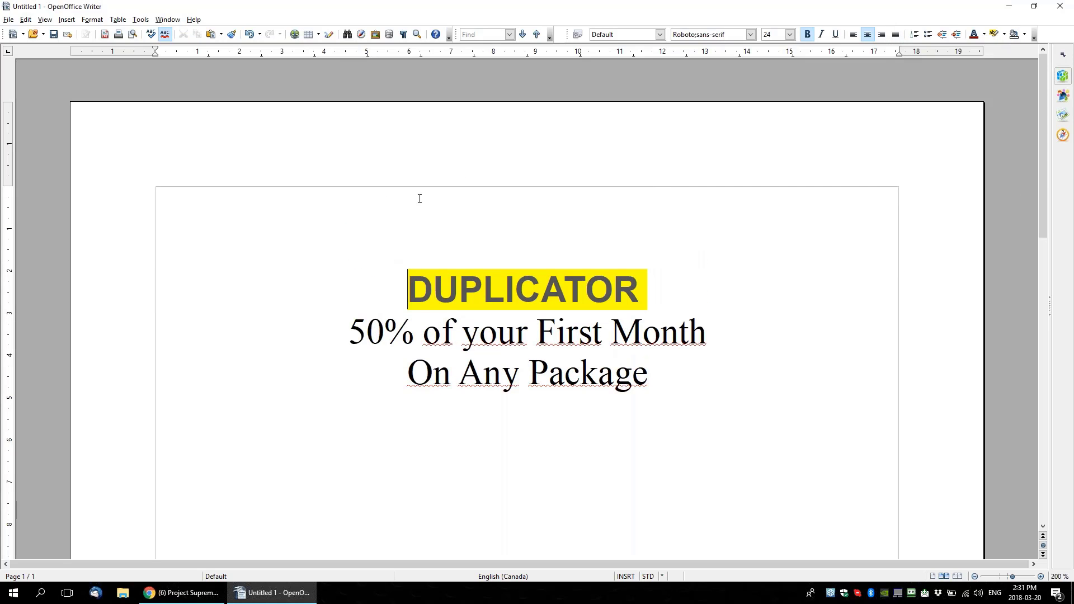
{"action": "left_click", "coordinate": [438, 208]}
{"action": "type", "text": "COUPON COD"}
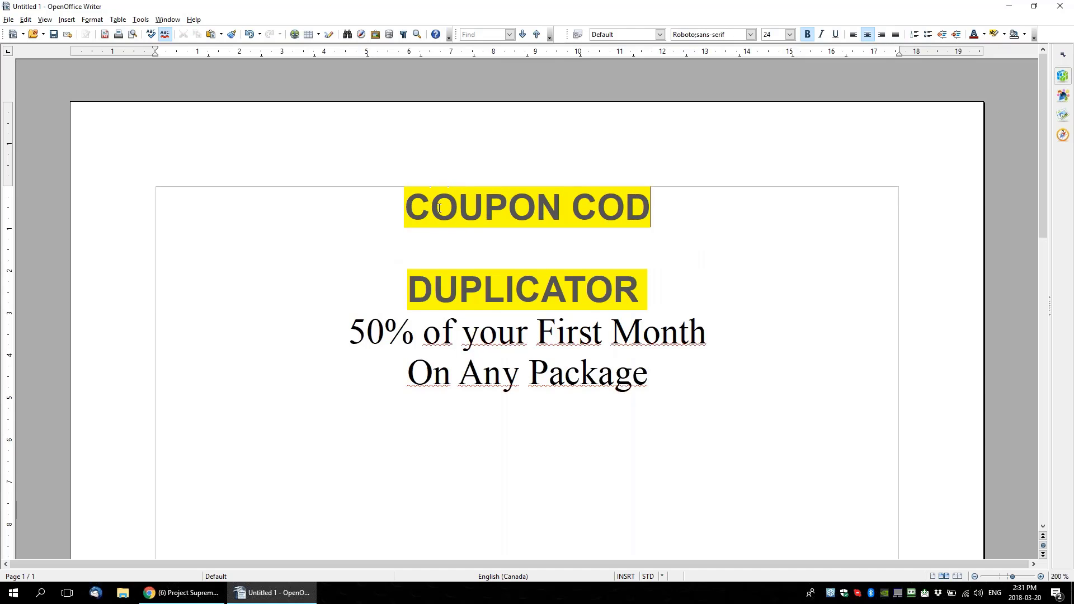
{"action": "type", "text": "E"}
Change the COUPON CODE heading's highlighting to white and insert a blank line below DUPLICATOR
{"action": "left_click_drag", "start_coordinate": [721, 211], "coordinate": [237, 173]}
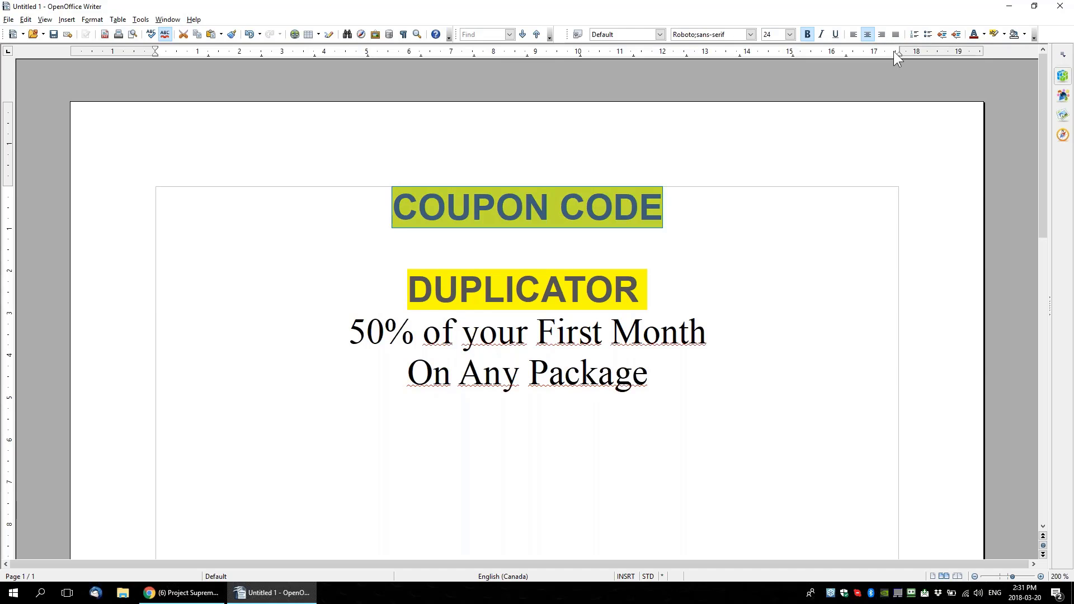
{"action": "left_click", "coordinate": [1003, 34]}
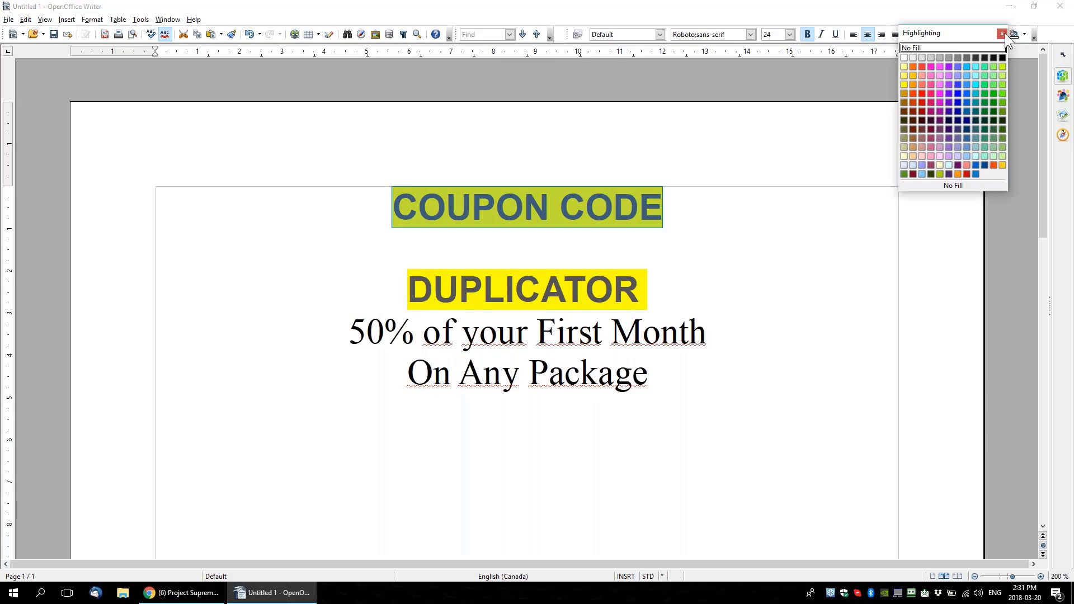
{"action": "left_click", "coordinate": [903, 58]}
{"action": "left_click", "coordinate": [694, 289]}
{"action": "key", "text": "Return"}
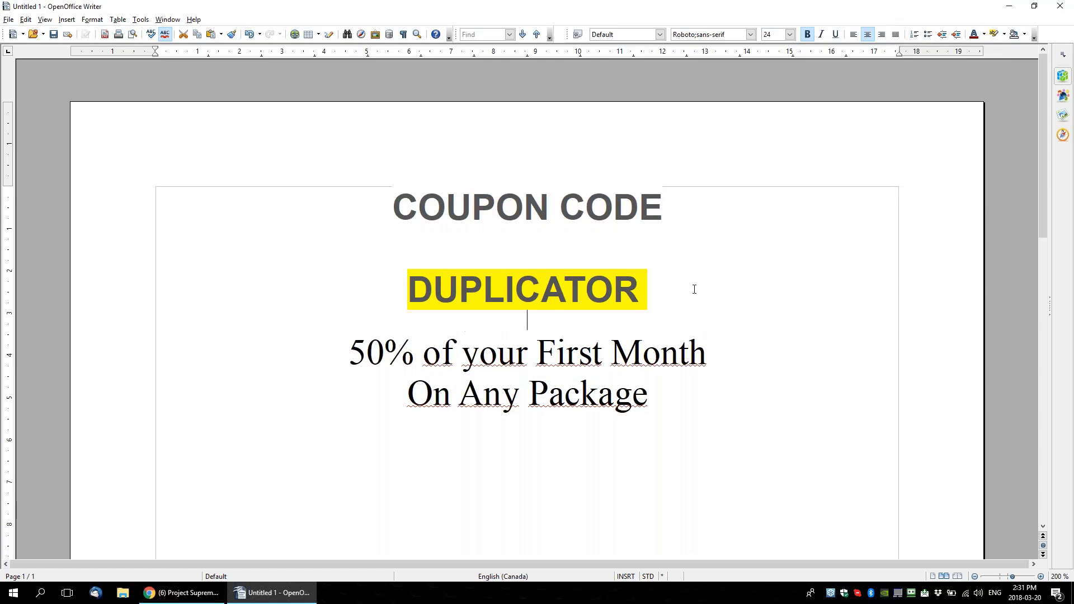
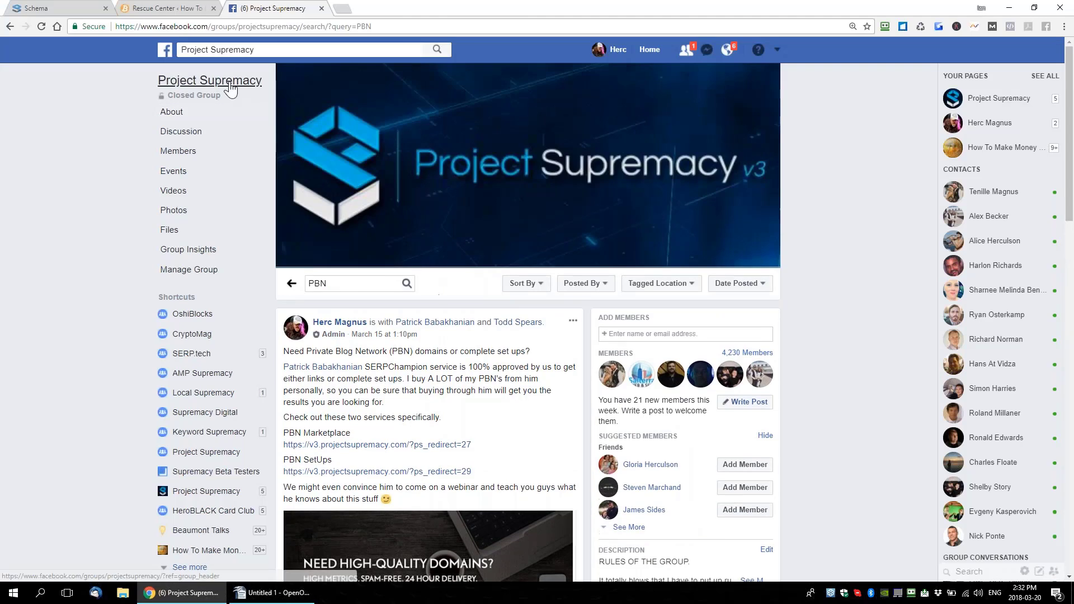
Switch to the browser, open the Project Supremacy group's main Facebook page and select its web address
{"action": "left_click", "coordinate": [275, 26]}
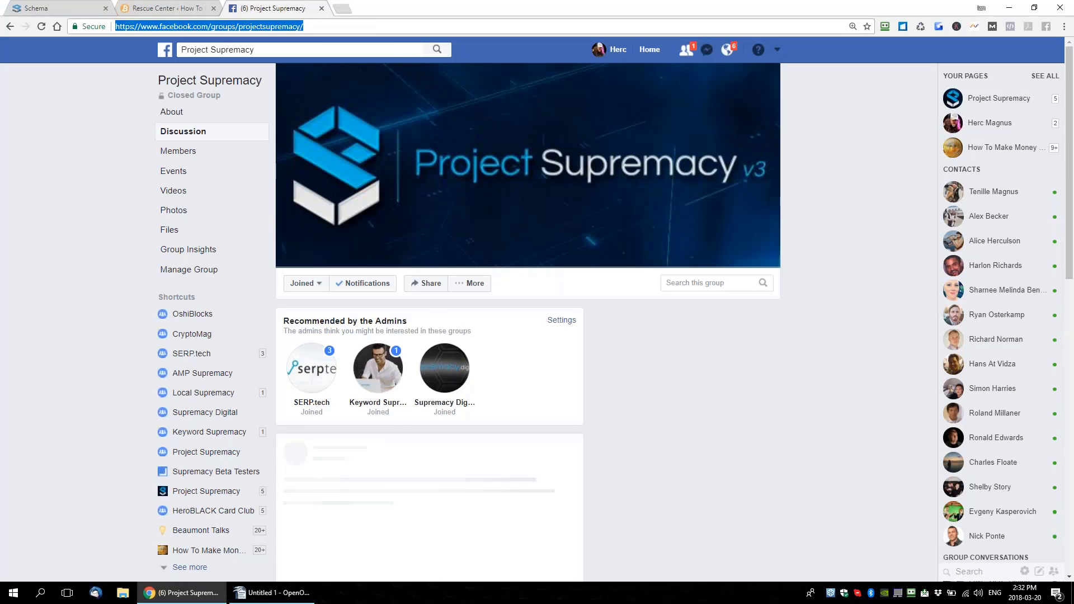
{"action": "right_click", "coordinate": [275, 26]}
{"action": "left_click", "coordinate": [257, 26]}
{"action": "key", "text": "ctrl+a"}
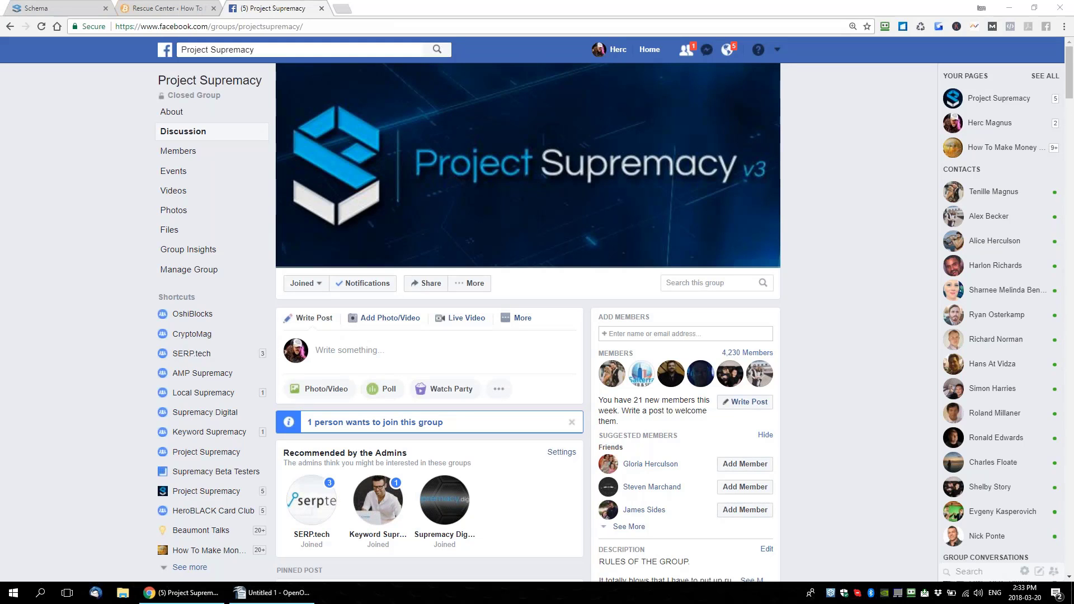
Publish the group post "FEATURE SUGGESTION THREAD! Post em here please."
{"action": "left_click", "coordinate": [455, 364]}
{"action": "type", "text": "FEATURE SUGE"}
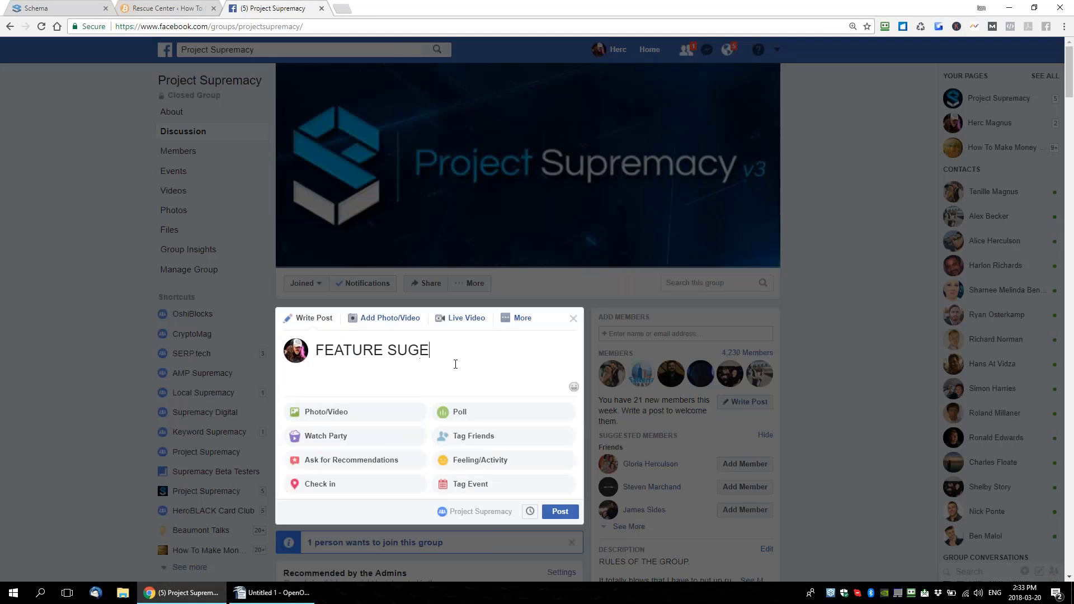
{"action": "key", "text": "BackSpace"}
{"action": "type", "text": "GESTION THREAD!  P"}
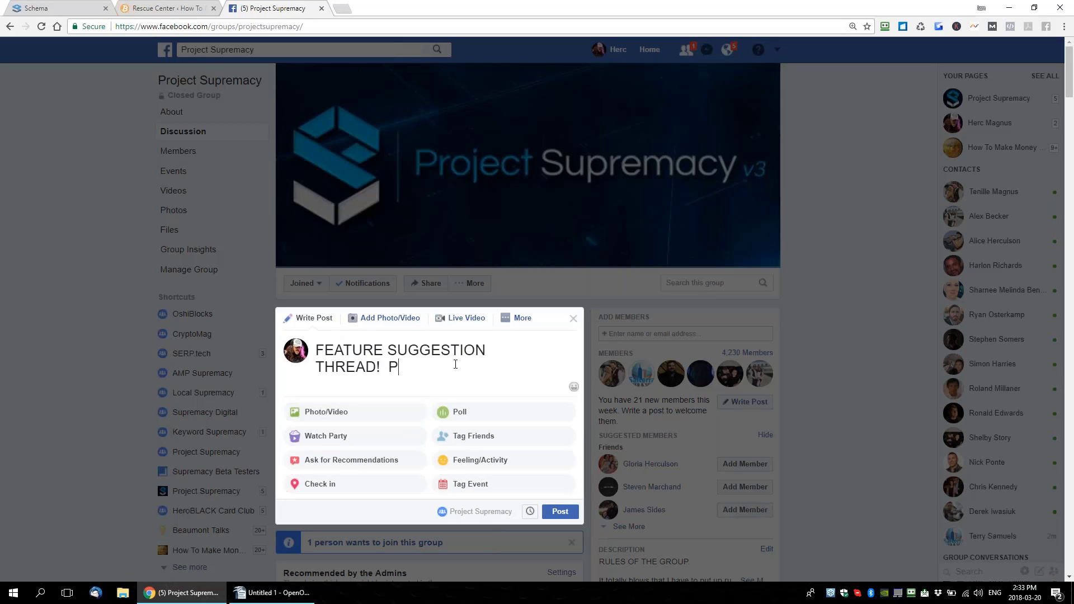
{"action": "type", "text": "ost em here please."}
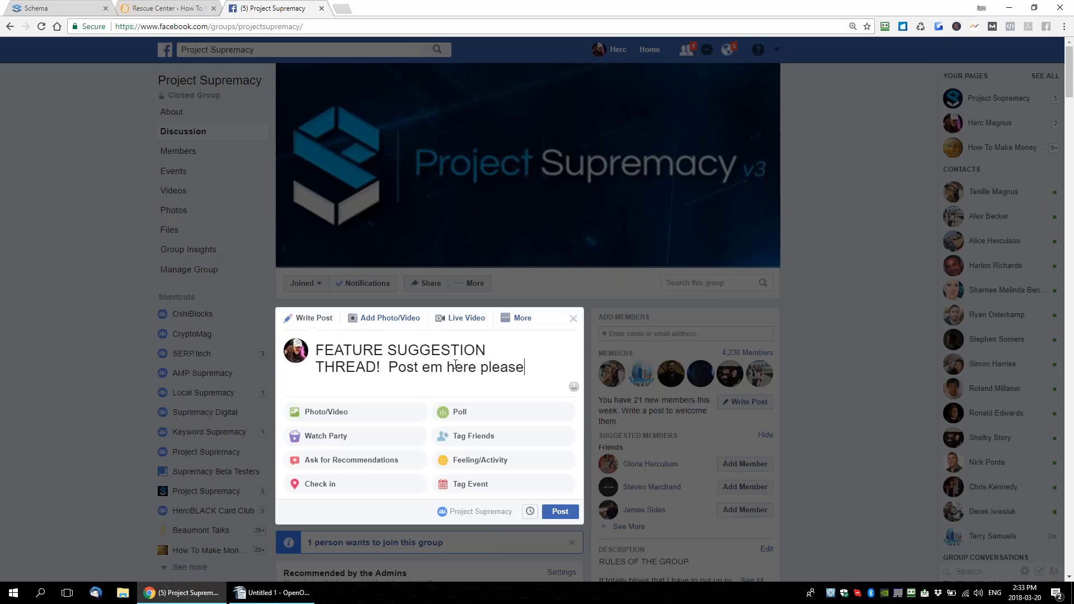
{"action": "left_click", "coordinate": [561, 512]}
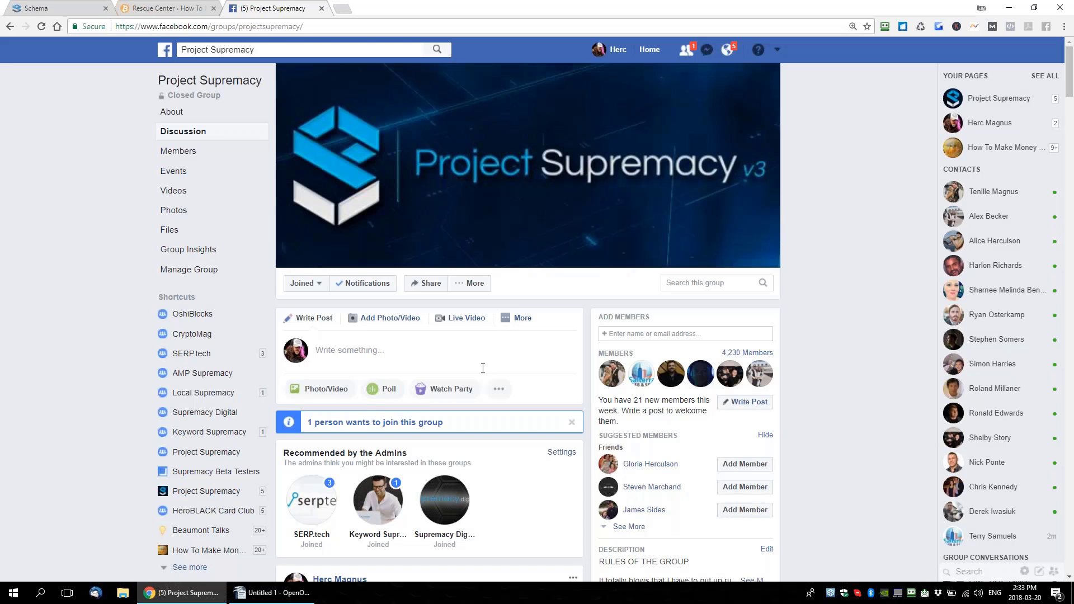
Find the new feature suggestion post in the group feed and select its text
{"action": "scroll", "coordinate": [495, 381], "scroll_direction": "down", "scroll_amount": 7}
{"action": "triple_click", "coordinate": [448, 221]}
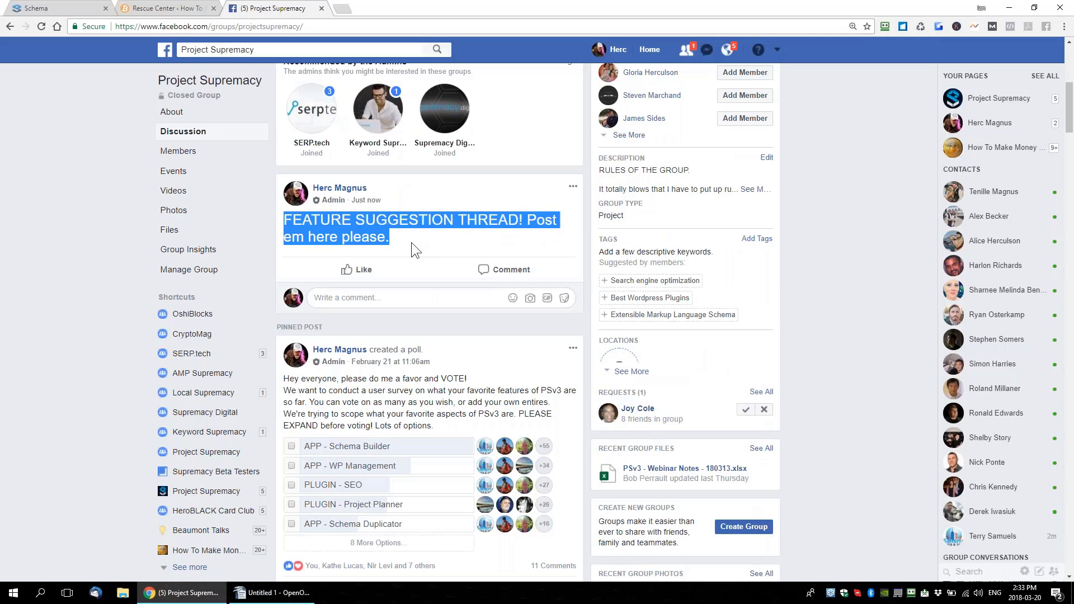
{"action": "key", "text": "F10"}
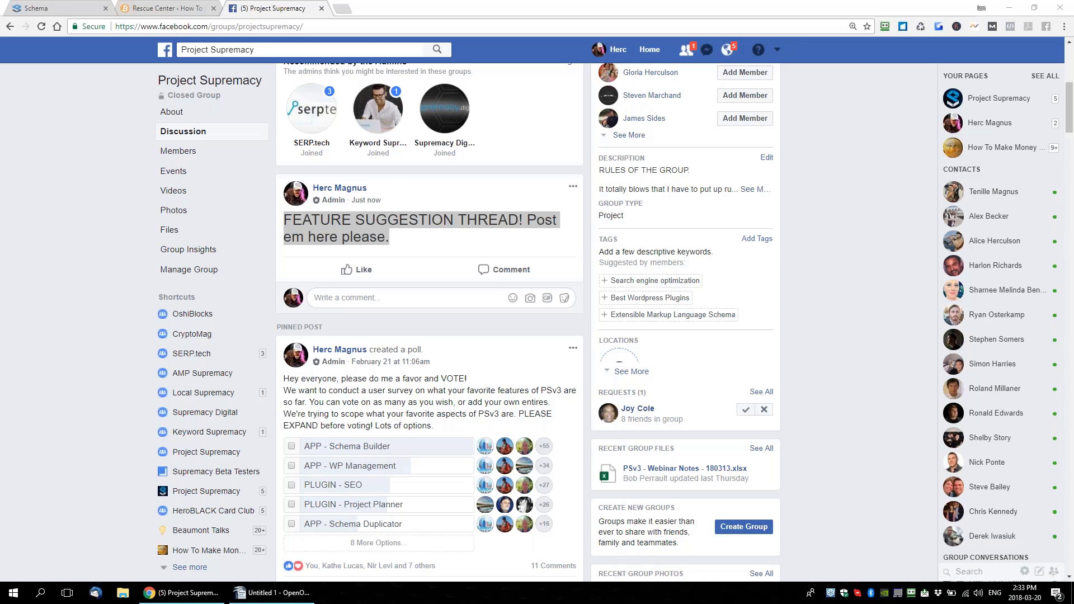
Open the Keyword Supremacy sign-in page at app.keywordsupremacy.com in a new browser tab
{"action": "left_click", "coordinate": [160, 9]}
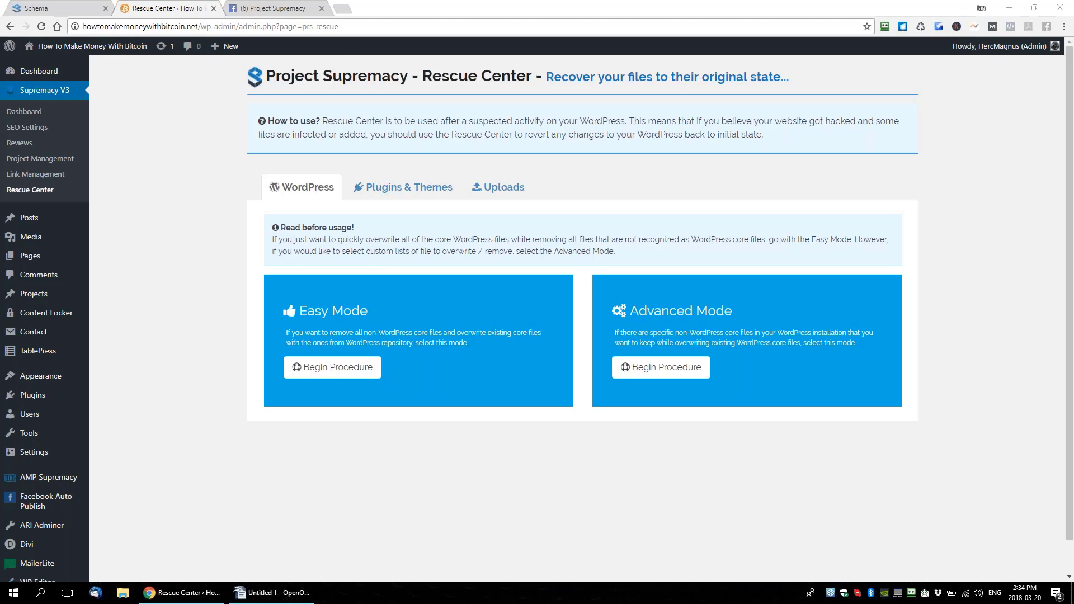
{"action": "left_click", "coordinate": [343, 9]}
{"action": "type", "text": "ap"}
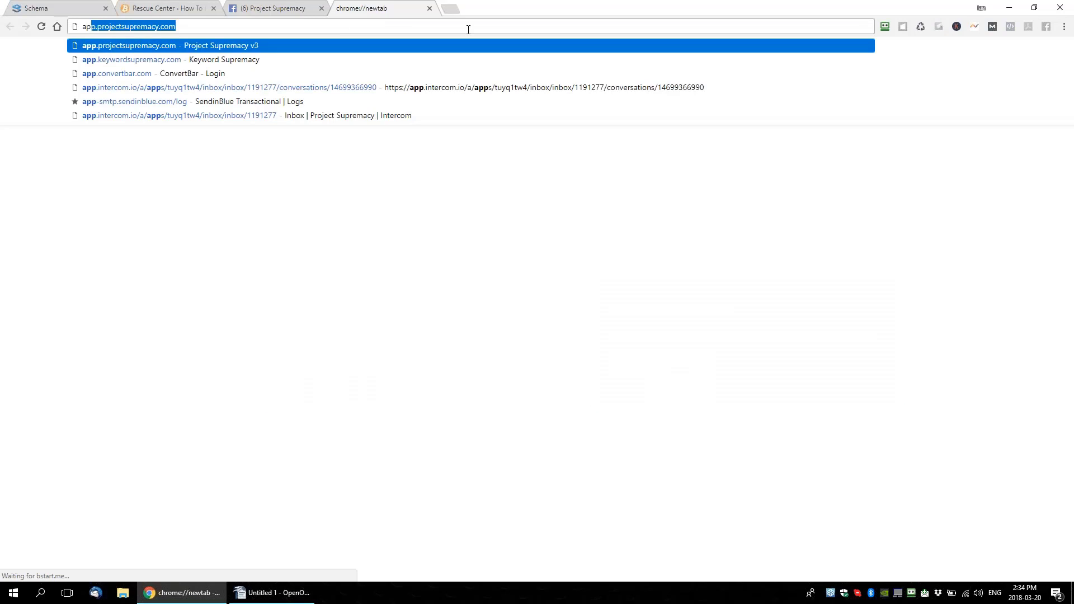
{"action": "type", "text": "p"}
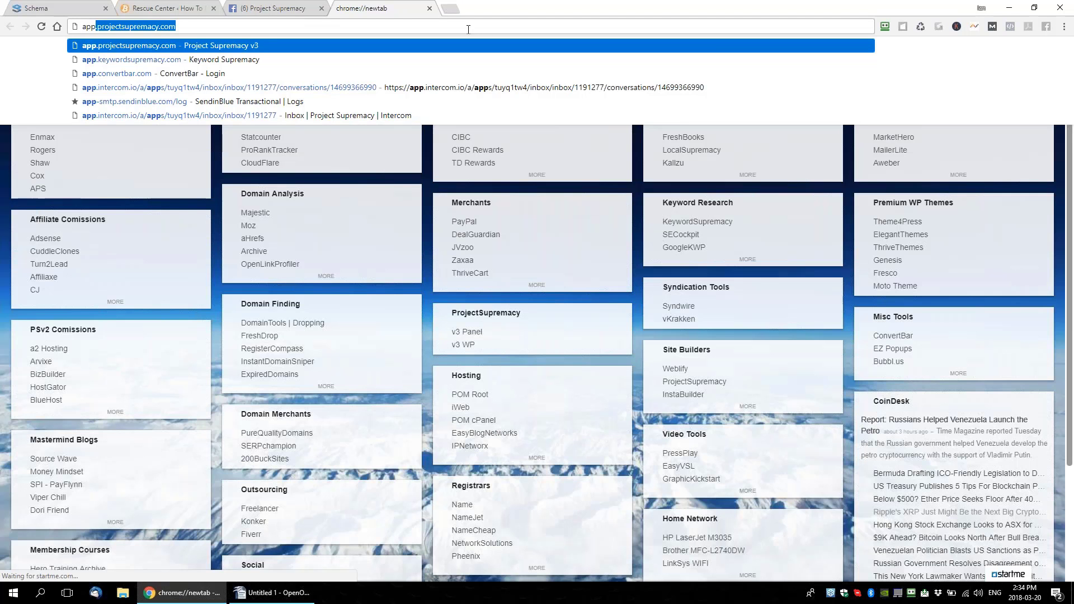
{"action": "left_click", "coordinate": [465, 59]}
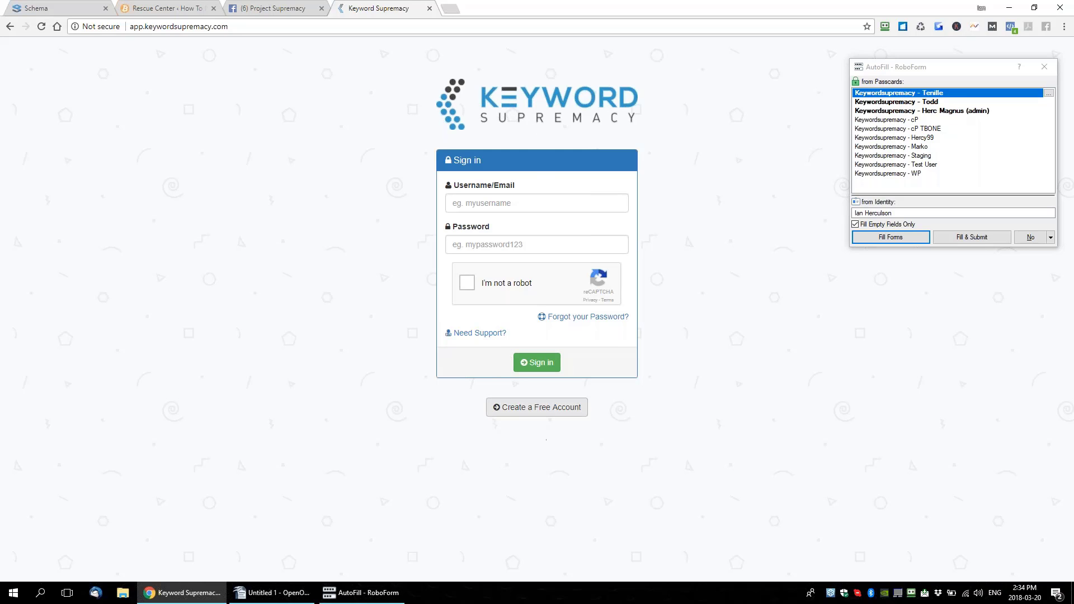
{"action": "left_click", "coordinate": [238, 27]}
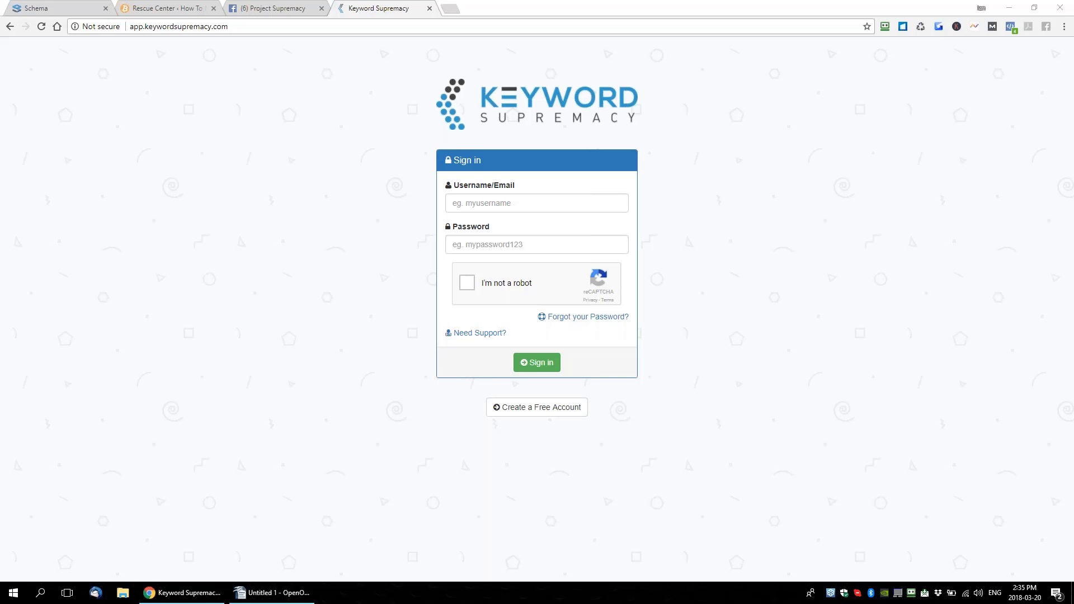
Return to the Project Supremacy Websites page and view the tag list and the tags assigned to lollipoplustkill.com
{"action": "left_click", "coordinate": [168, 8]}
{"action": "left_click", "coordinate": [65, 8]}
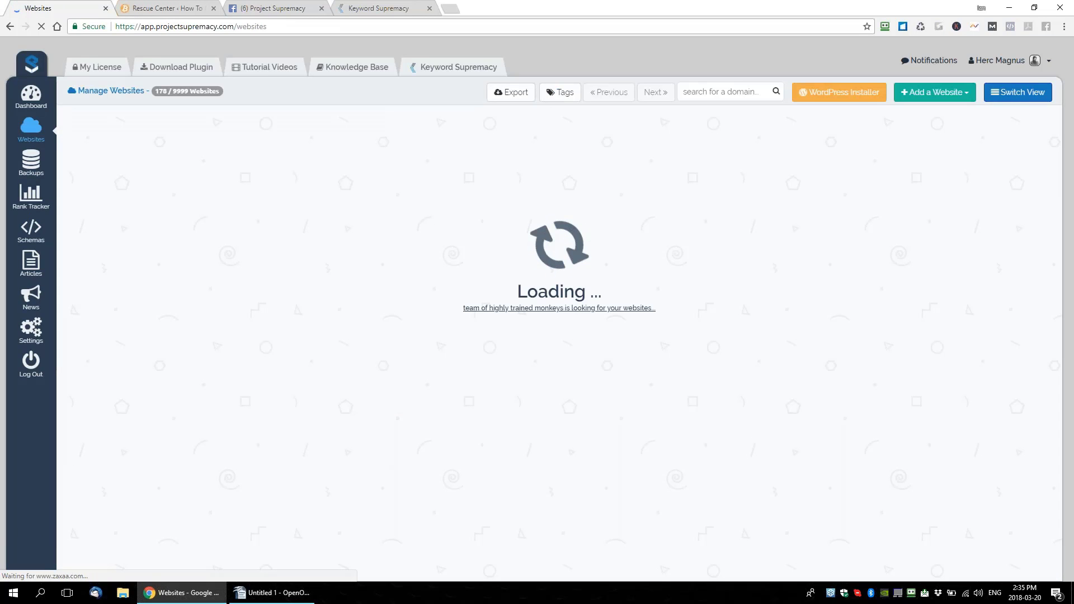
{"action": "left_click", "coordinate": [556, 95]}
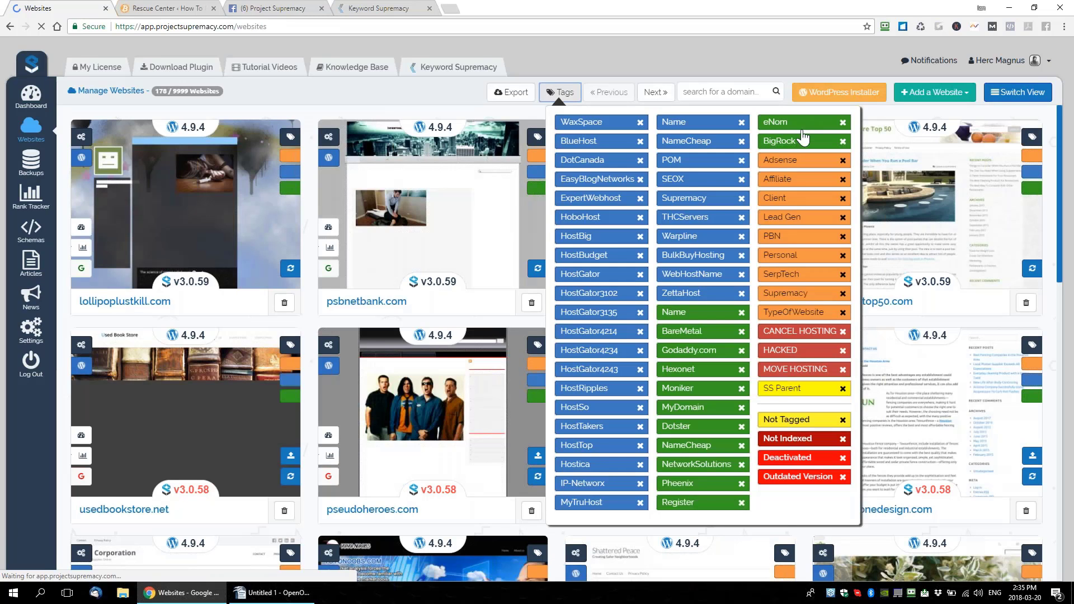
{"action": "left_click", "coordinate": [281, 225]}
{"action": "mouse_move", "coordinate": [245, 194]}
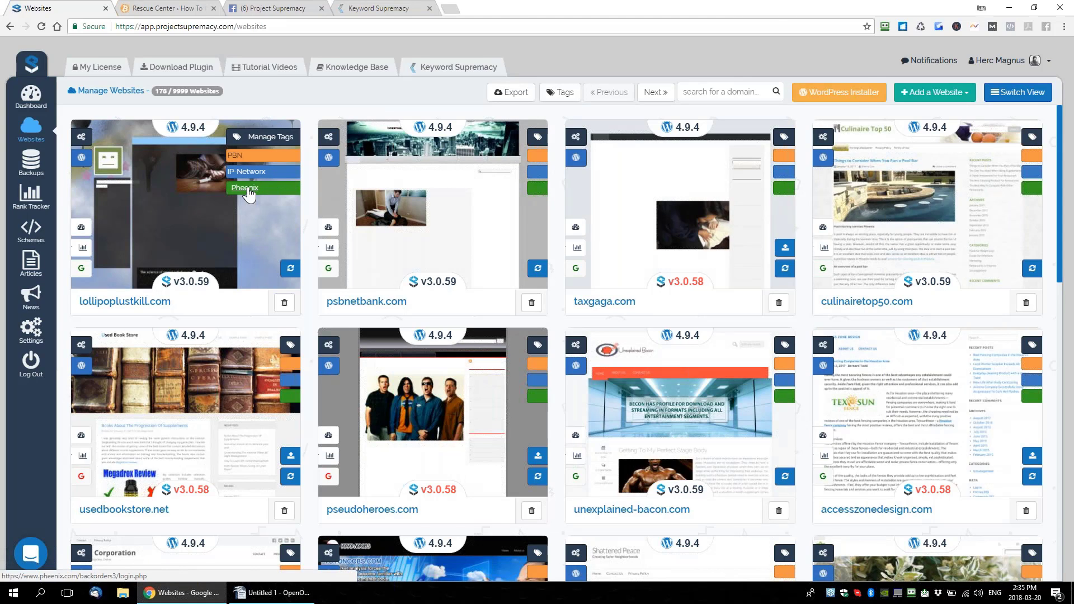
Visit the link behind lollipoplustkill.com's Pheenix tag, close that page, and show the full list of website tags
{"action": "left_click", "coordinate": [247, 189]}
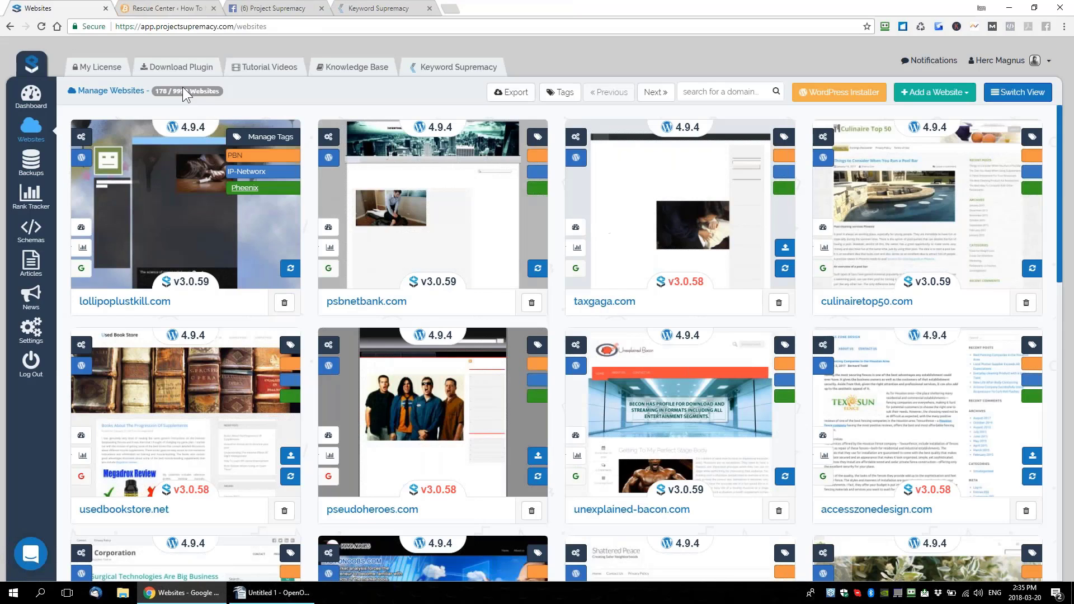
{"action": "left_click", "coordinate": [213, 8]}
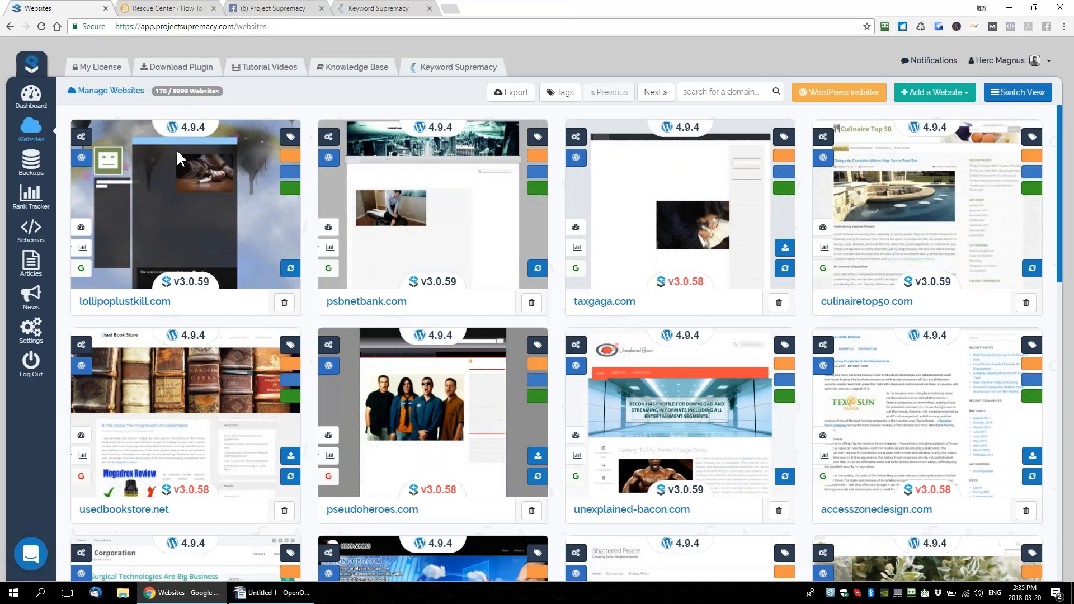
{"action": "left_click", "coordinate": [561, 92]}
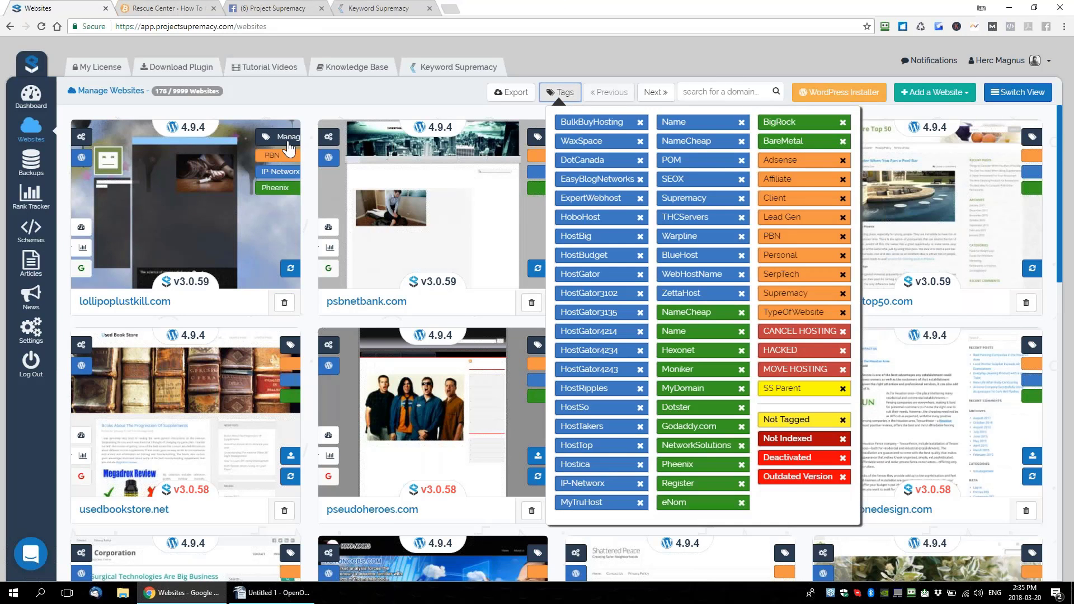
Try a new tag named ANYTHING in lollipoplustkill.com's tag manager, clear the name, and close the manager without saving
{"action": "left_click", "coordinate": [267, 141]}
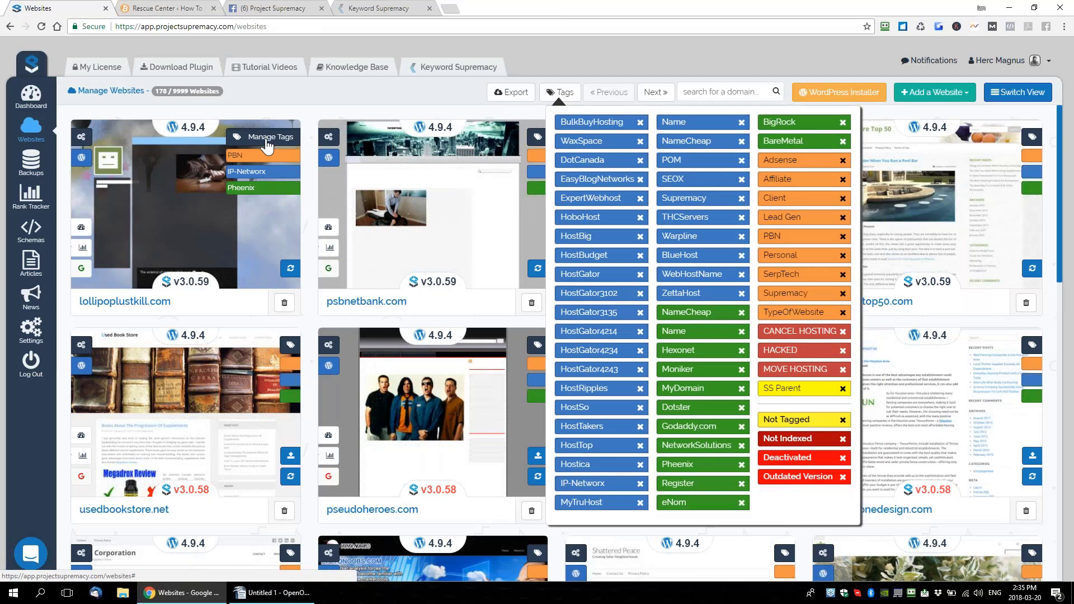
{"action": "left_click", "coordinate": [268, 140]}
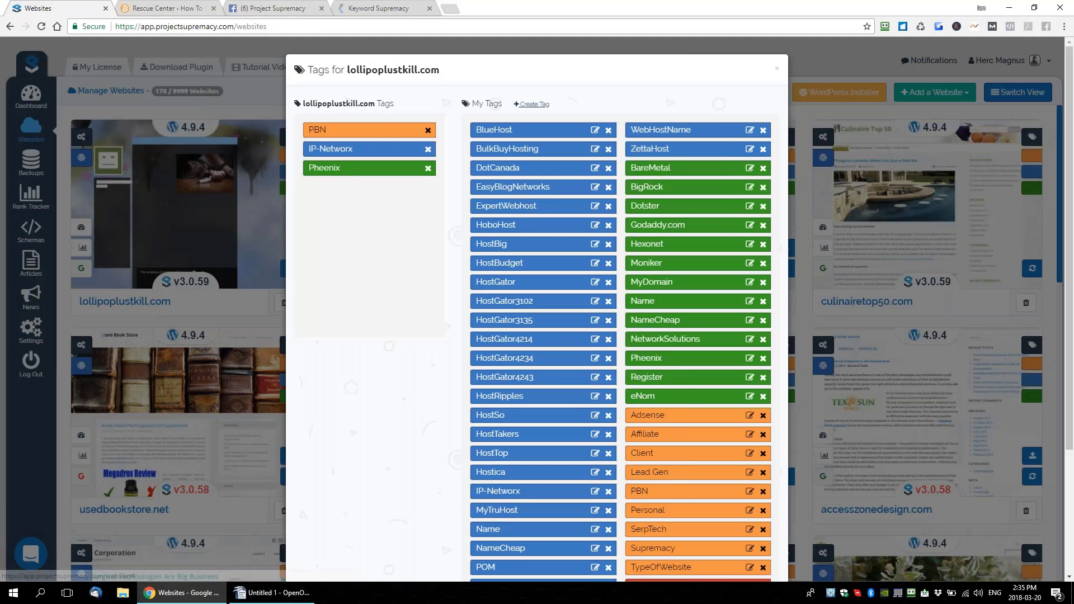
{"action": "left_click", "coordinate": [532, 104]}
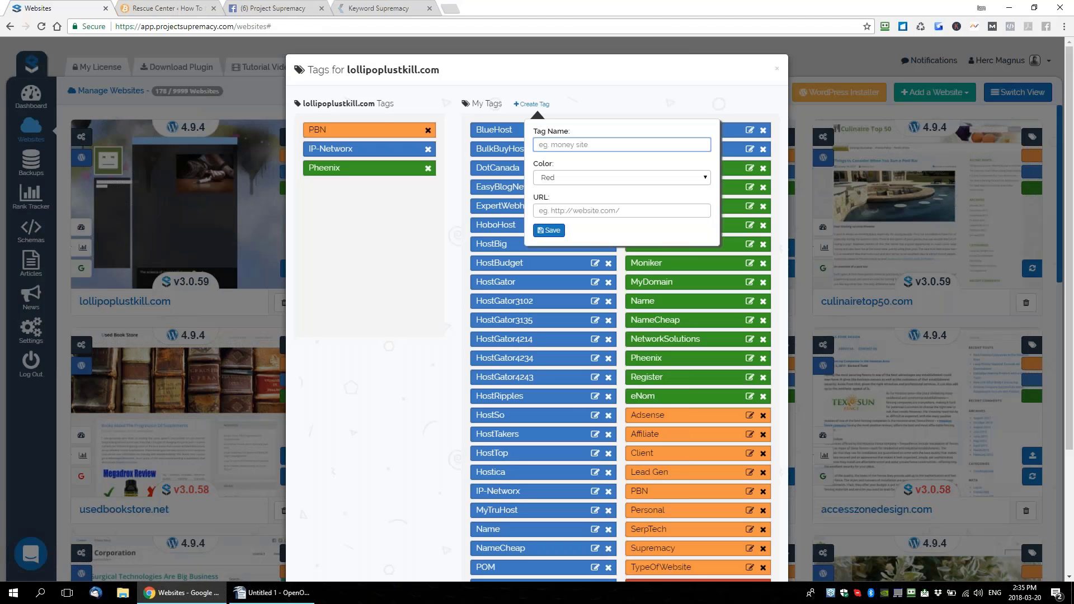
{"action": "type", "text": "ANYTHING"}
{"action": "left_click", "coordinate": [588, 208]}
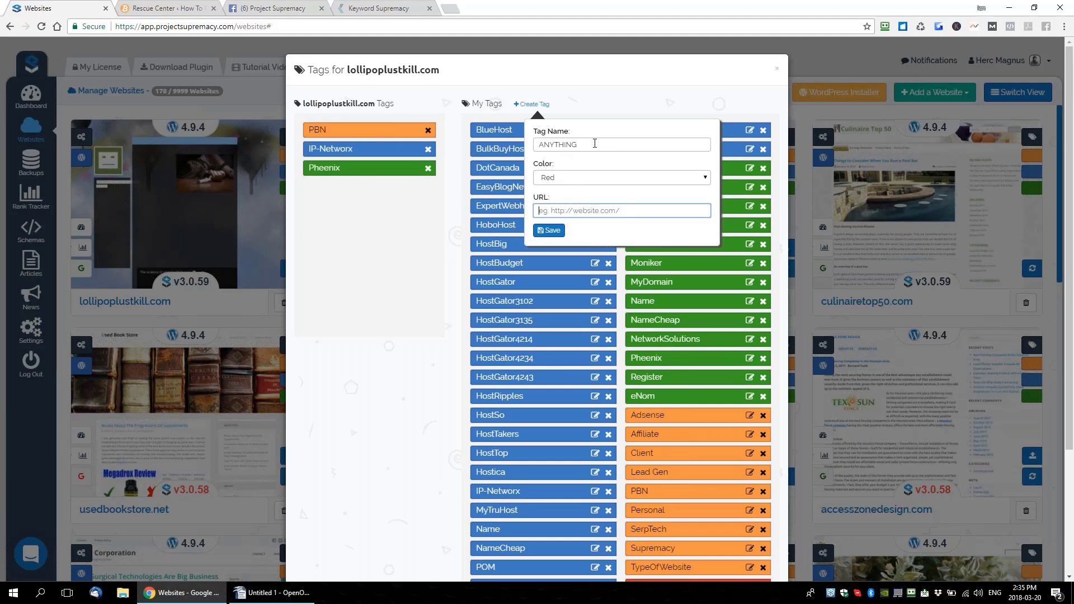
{"action": "left_click_drag", "start_coordinate": [594, 143], "coordinate": [478, 144]}
{"action": "key", "text": "BackSpace"}
{"action": "left_click", "coordinate": [751, 77]}
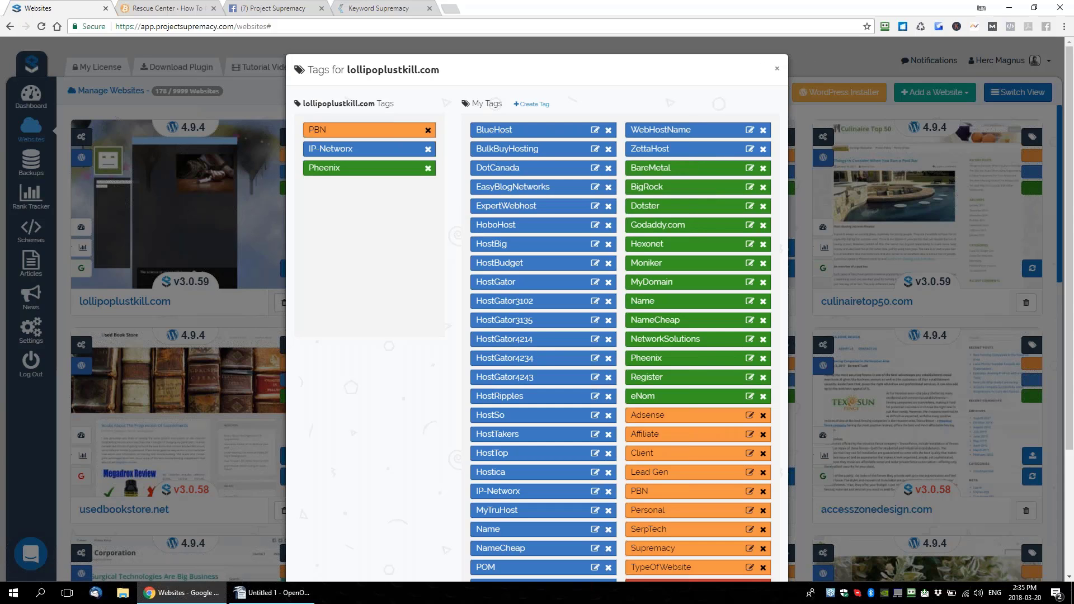
{"action": "left_click", "coordinate": [776, 68]}
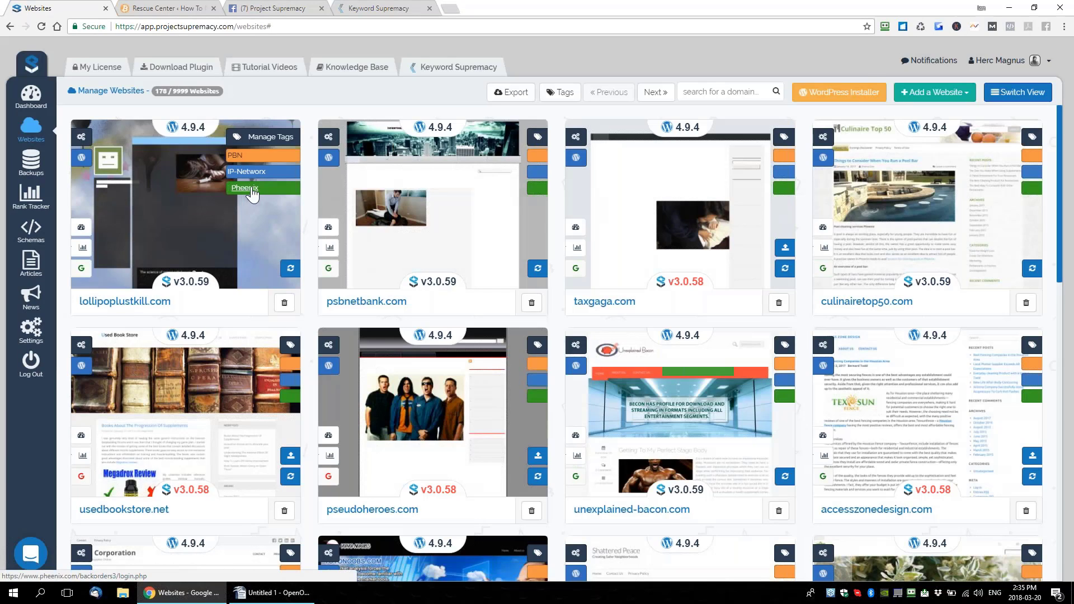
Visit the registrar login page linked from psbnetbank.com's green tag, and close it
{"action": "left_click", "coordinate": [539, 190]}
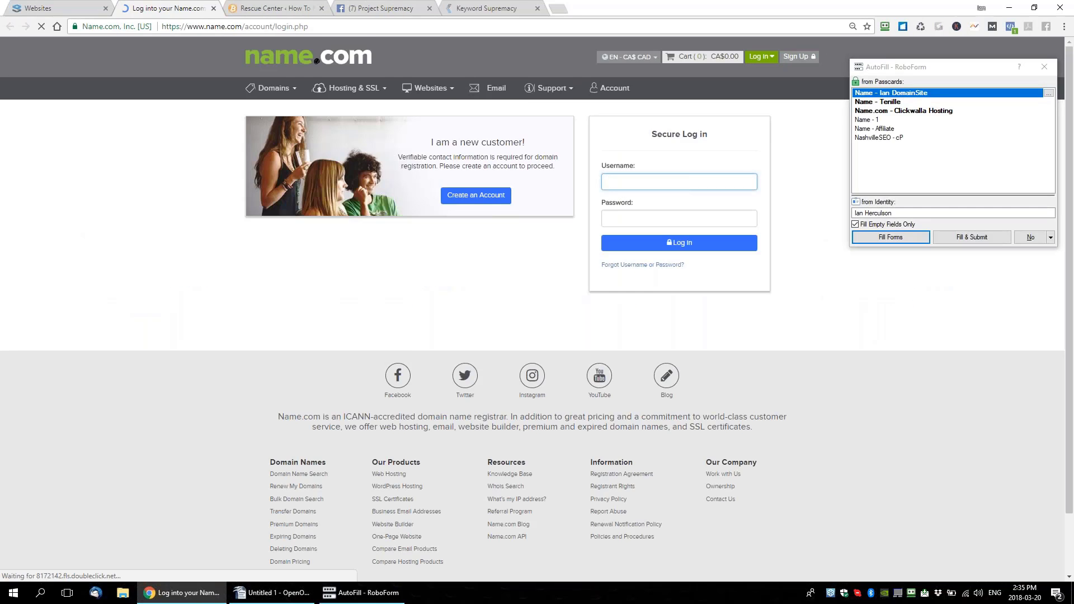
{"action": "left_click", "coordinate": [213, 8]}
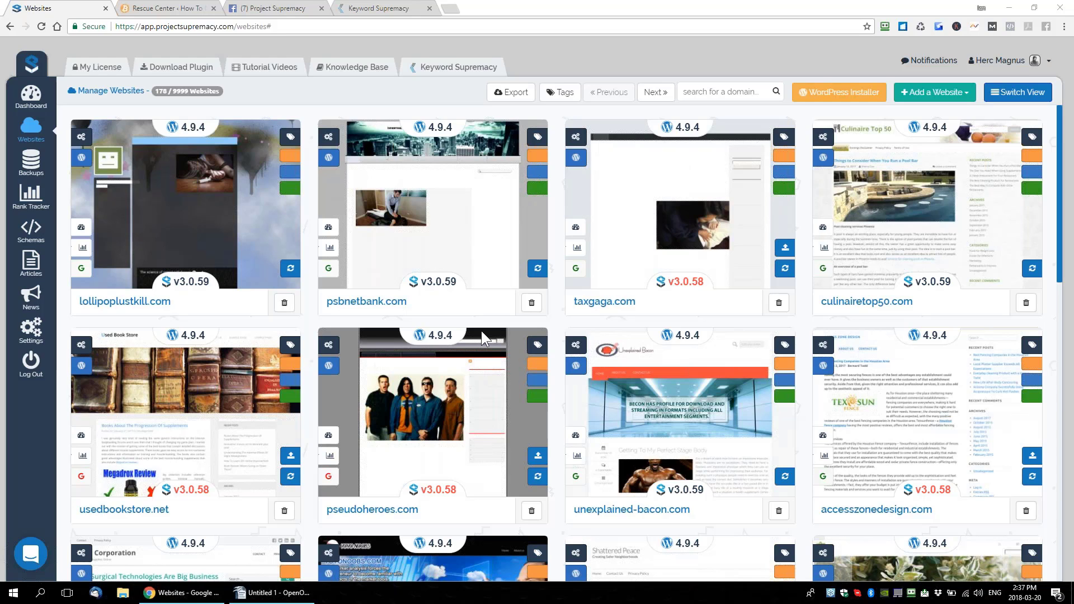
Return to the Project Supremacy Facebook group and review the comments on the feature suggestion thread, highlighting "weather control"
{"action": "left_click", "coordinate": [164, 8]}
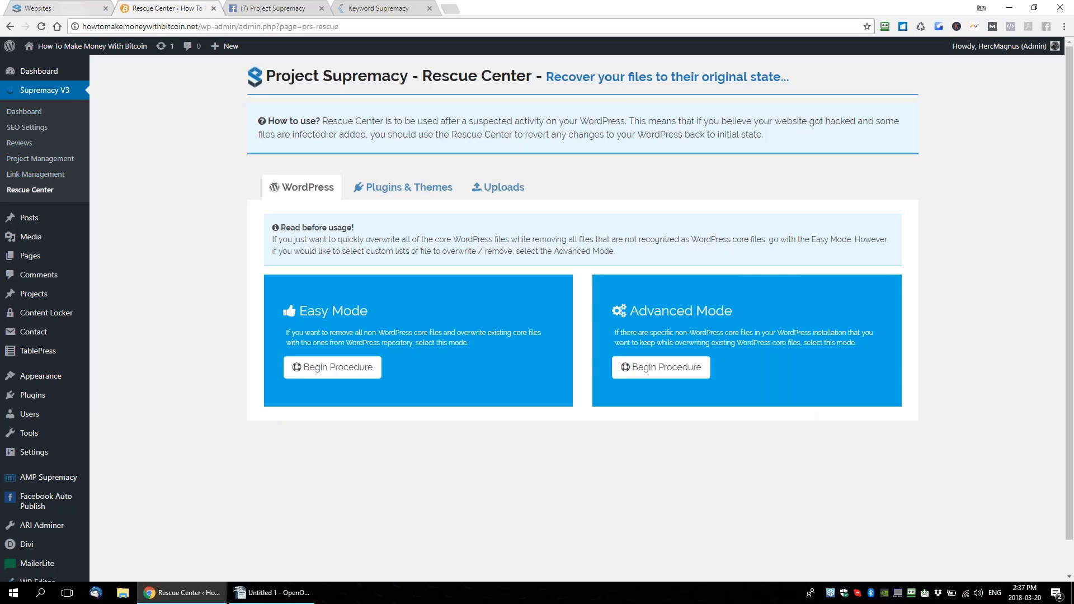
{"action": "left_click", "coordinate": [56, 8]}
{"action": "left_click", "coordinate": [262, 10]}
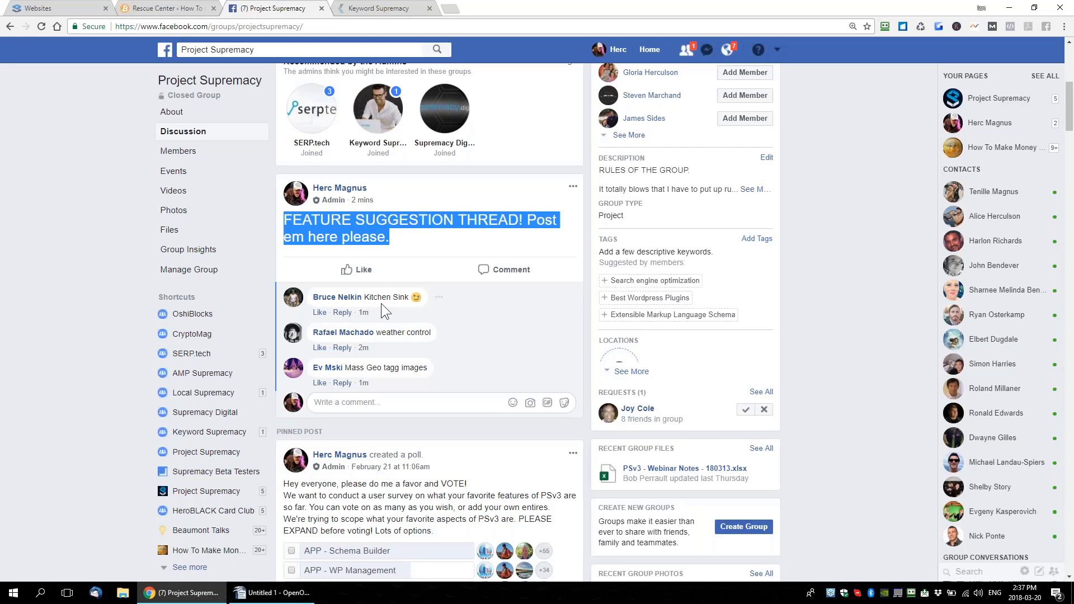
{"action": "left_click", "coordinate": [495, 342]}
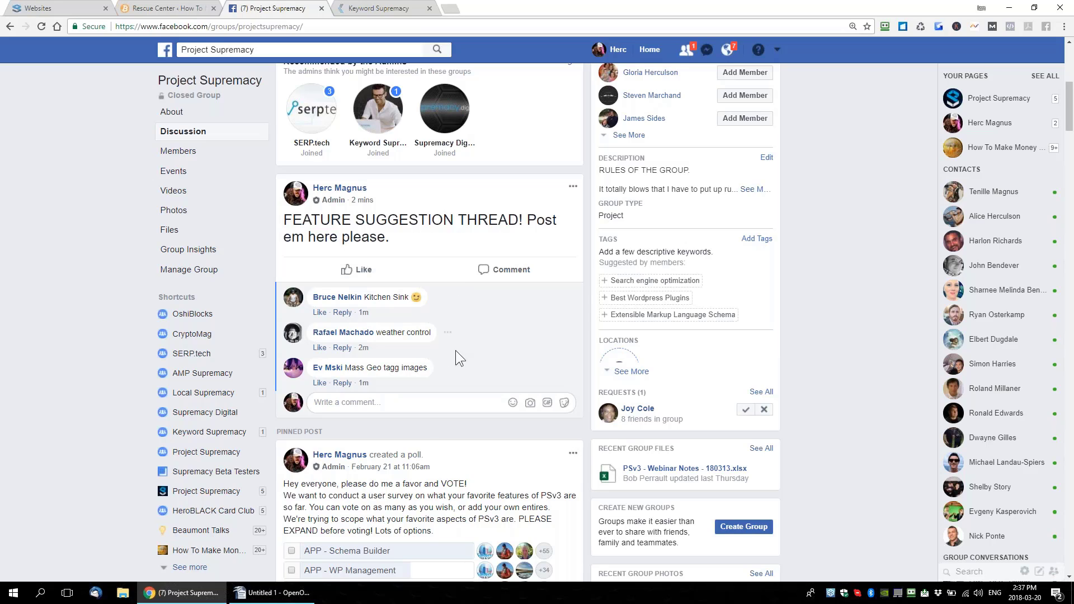
{"action": "left_click_drag", "start_coordinate": [376, 334], "coordinate": [431, 332]}
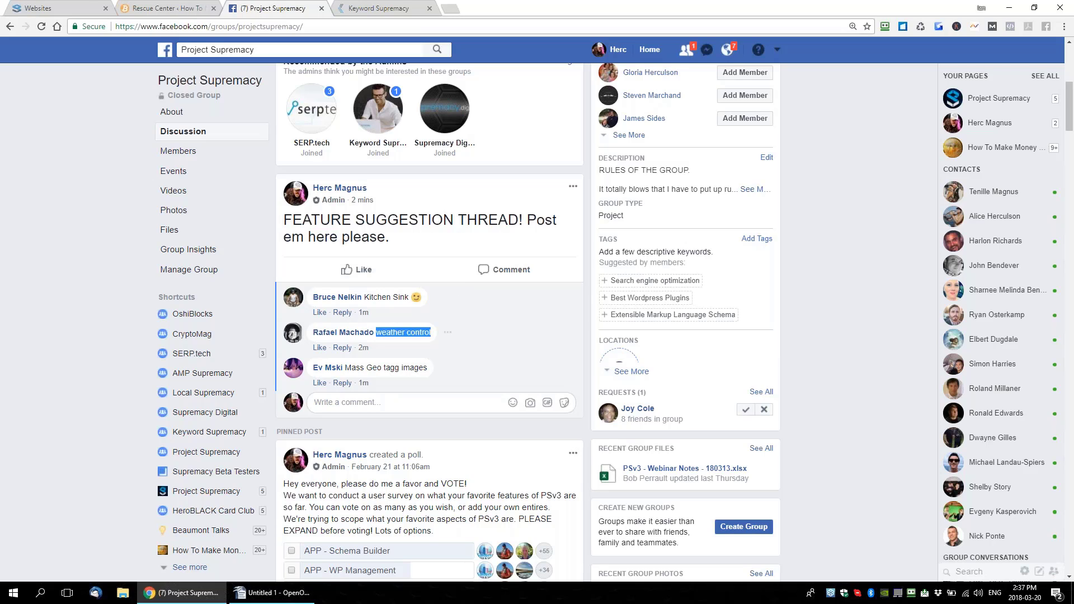
{"action": "left_click", "coordinate": [503, 346]}
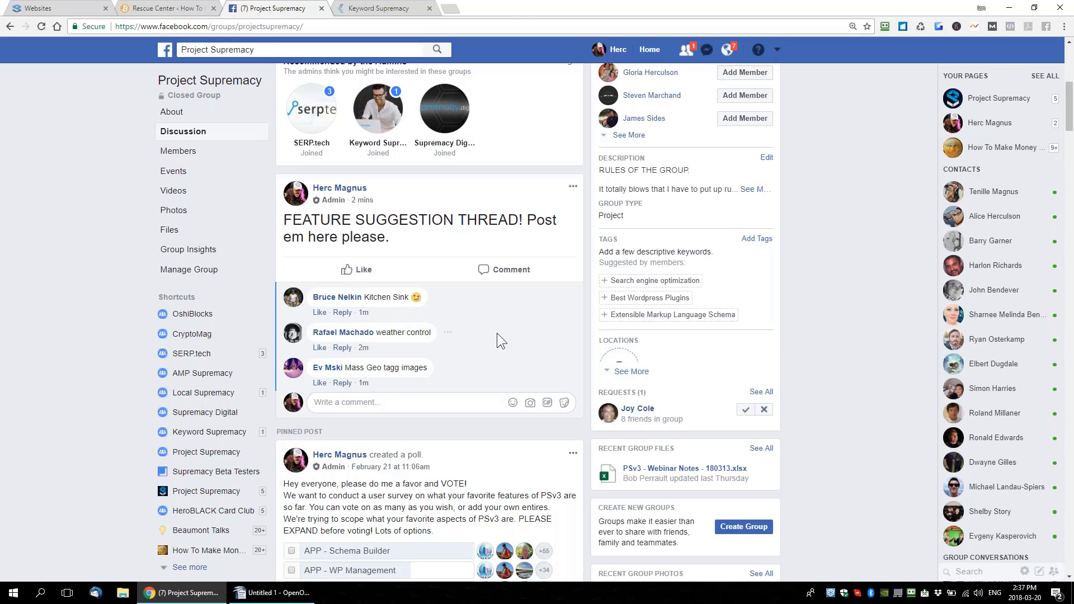
{"action": "left_click", "coordinate": [411, 403]}
{"action": "left_click", "coordinate": [165, 8]}
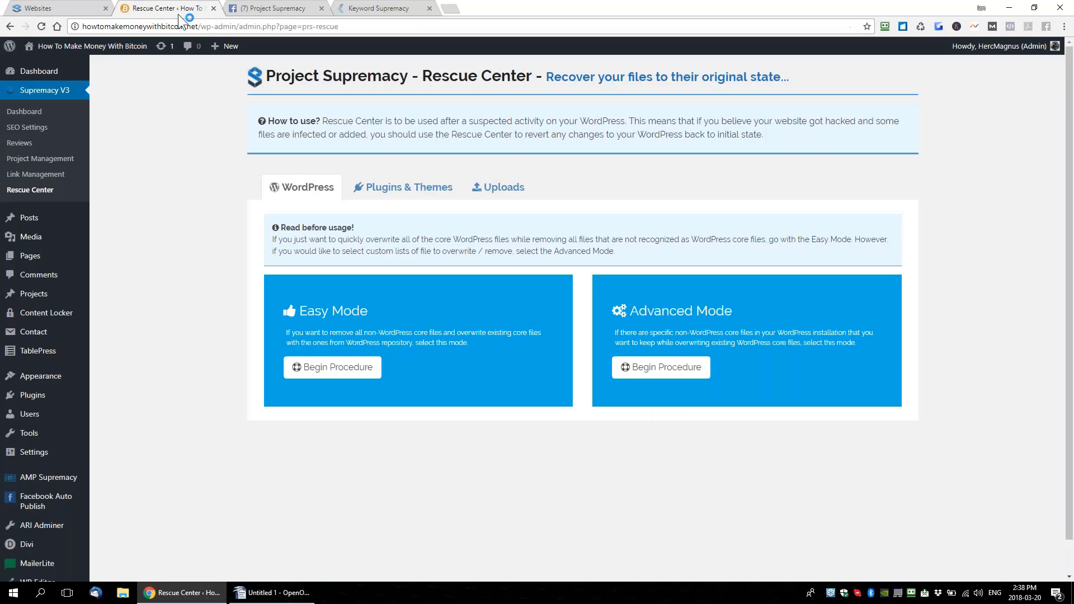
{"action": "left_click", "coordinate": [39, 159]}
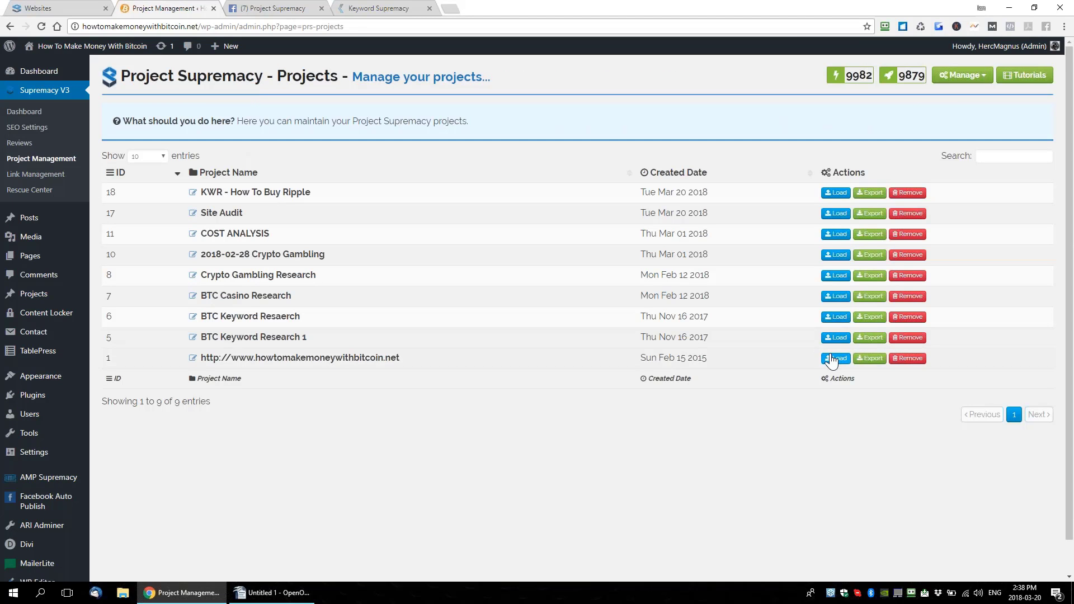
{"action": "left_click", "coordinate": [832, 358]}
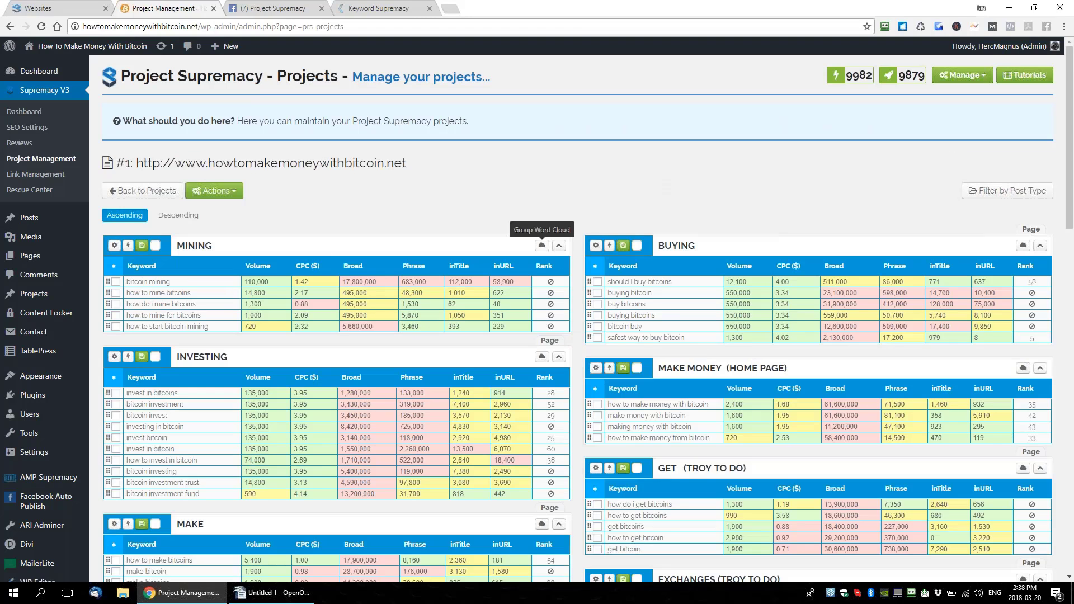
Expand the MINING group's page details and display its group word cloud
{"action": "left_click", "coordinate": [558, 247]}
{"action": "left_click", "coordinate": [559, 246]}
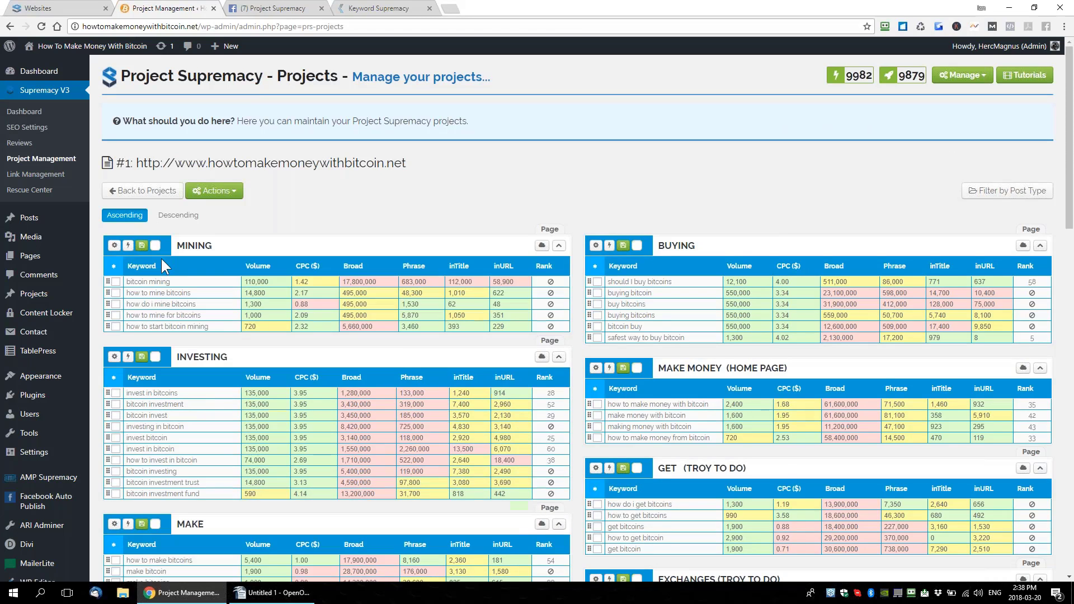
{"action": "left_click", "coordinate": [115, 245]}
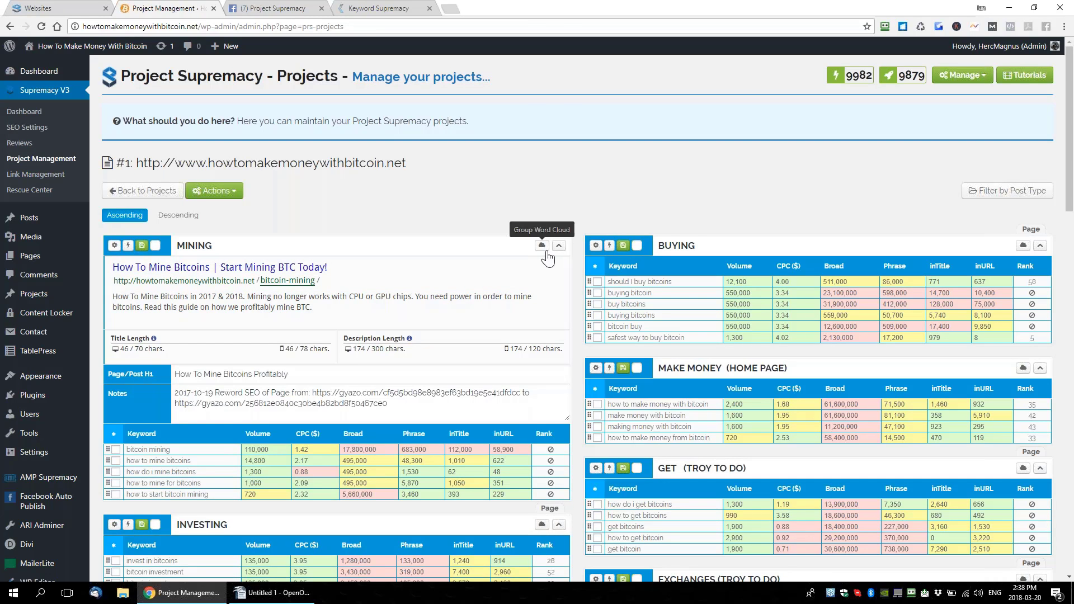
{"action": "left_click", "coordinate": [543, 248]}
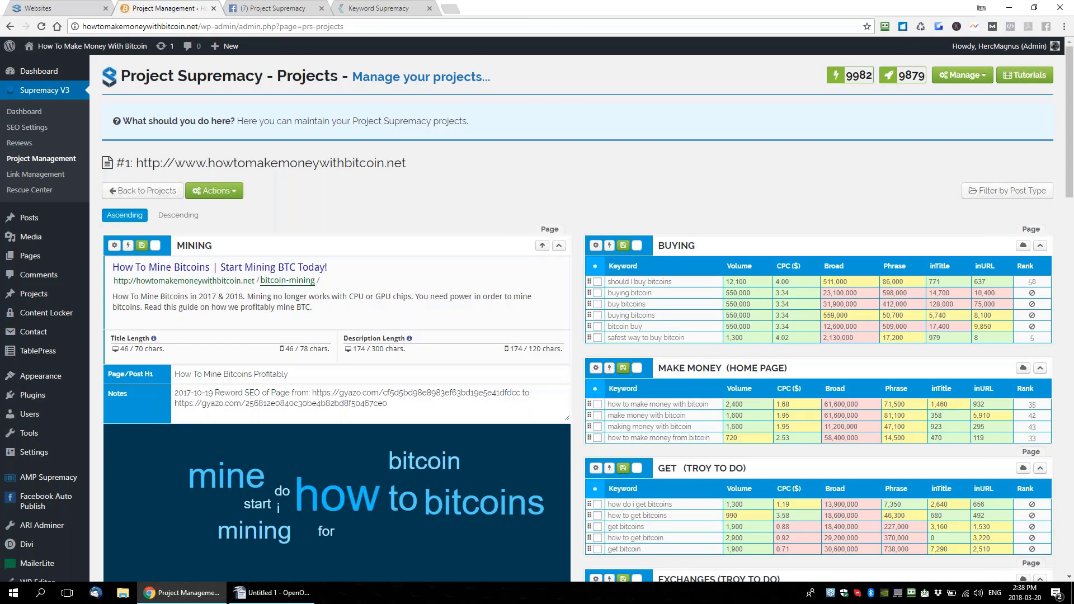
Examine the MINING word cloud by highlighting keywords containing "bitcoins", and select the Page/Post H1 text for comparison
{"action": "scroll", "coordinate": [527, 319], "scroll_direction": "down", "scroll_amount": 1}
{"action": "scroll", "coordinate": [374, 278], "scroll_direction": "down", "scroll_amount": 2}
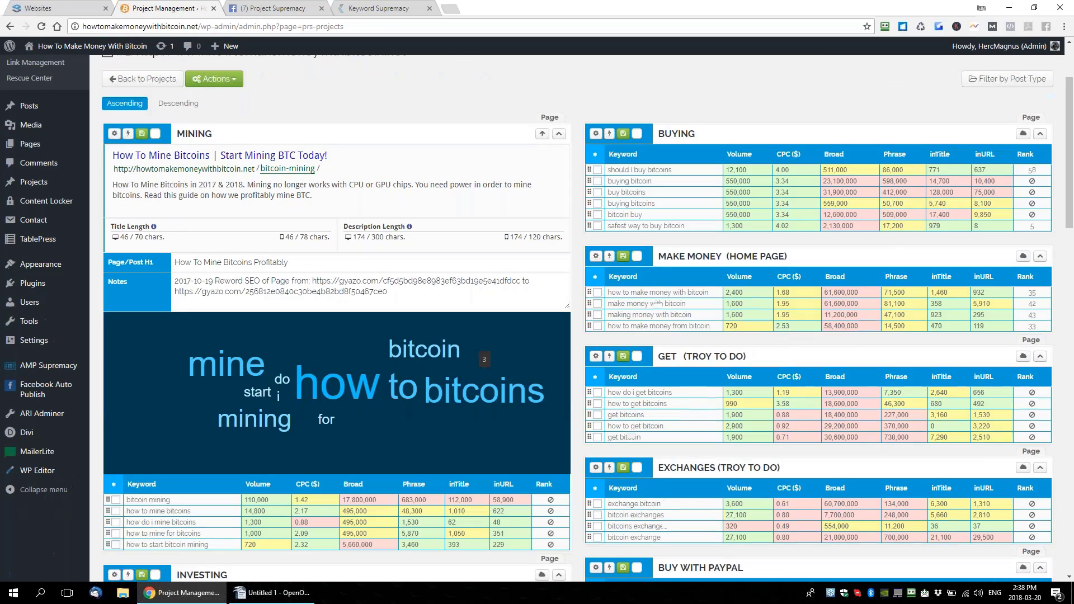
{"action": "scroll", "coordinate": [375, 278], "scroll_direction": "down", "scroll_amount": 2}
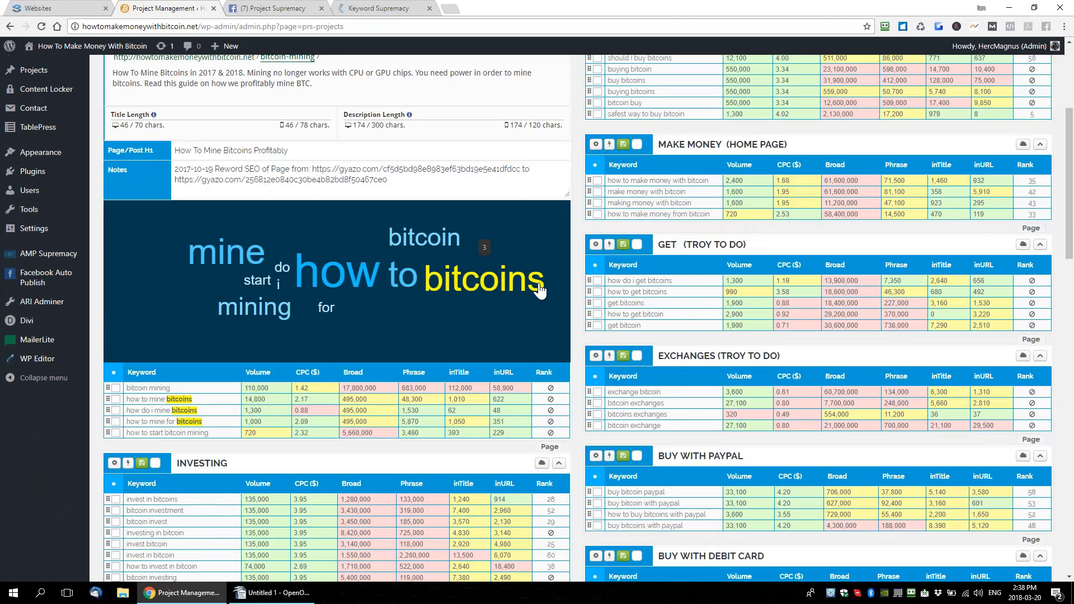
{"action": "left_click_drag", "start_coordinate": [544, 281], "coordinate": [459, 292]}
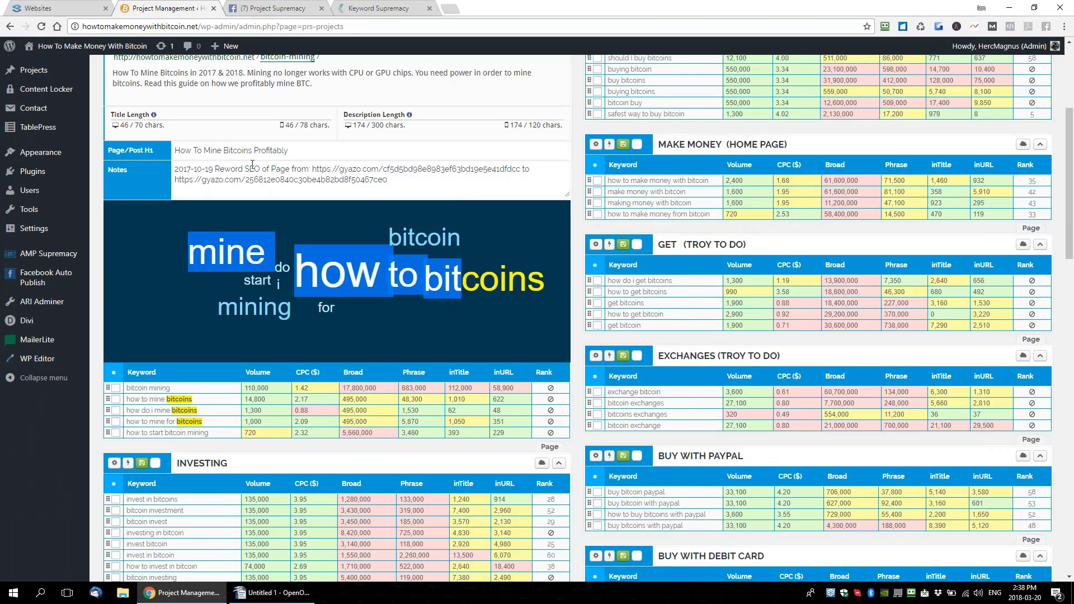
{"action": "triple_click", "coordinate": [317, 153]}
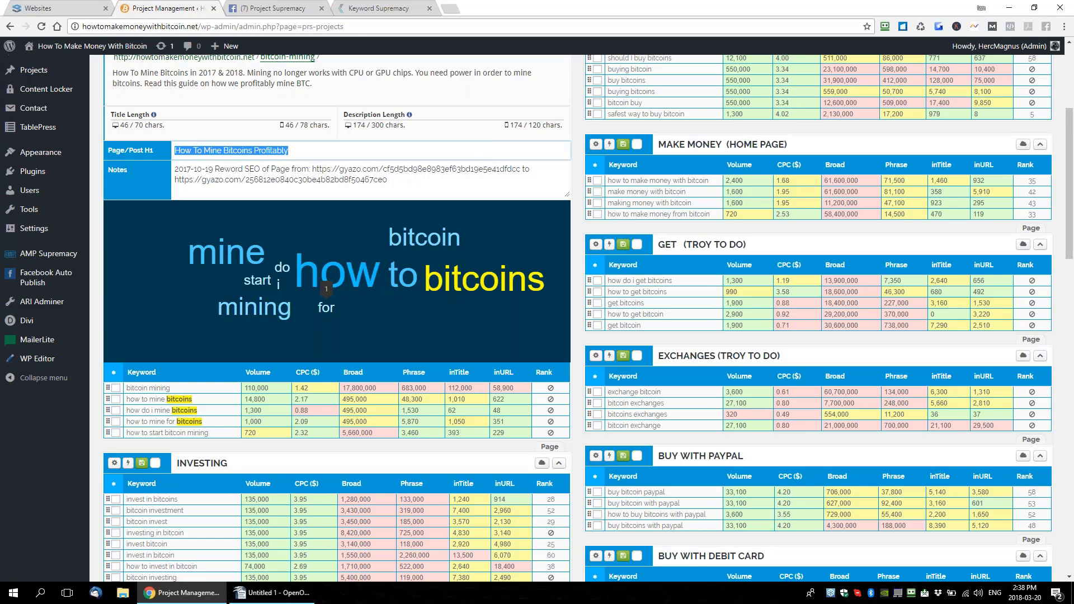
{"action": "scroll", "coordinate": [361, 334], "scroll_direction": "up", "scroll_amount": 2}
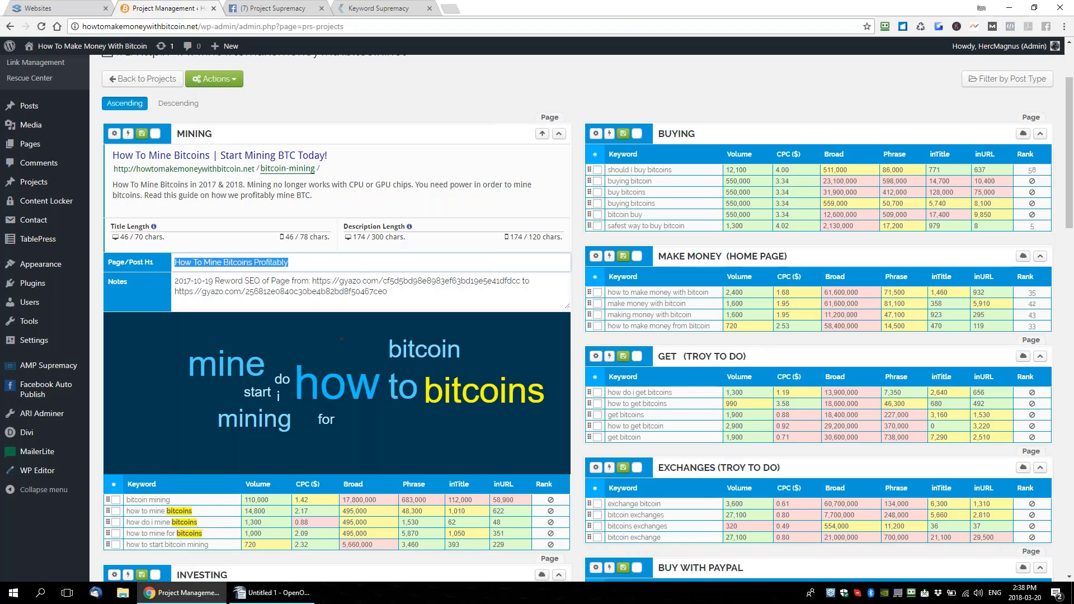
Switch to the v3 Sales Webby Angle.odt document in OpenOffice Writer, maximize its window, and clear the text selection
{"action": "key", "text": "alt+Tab"}
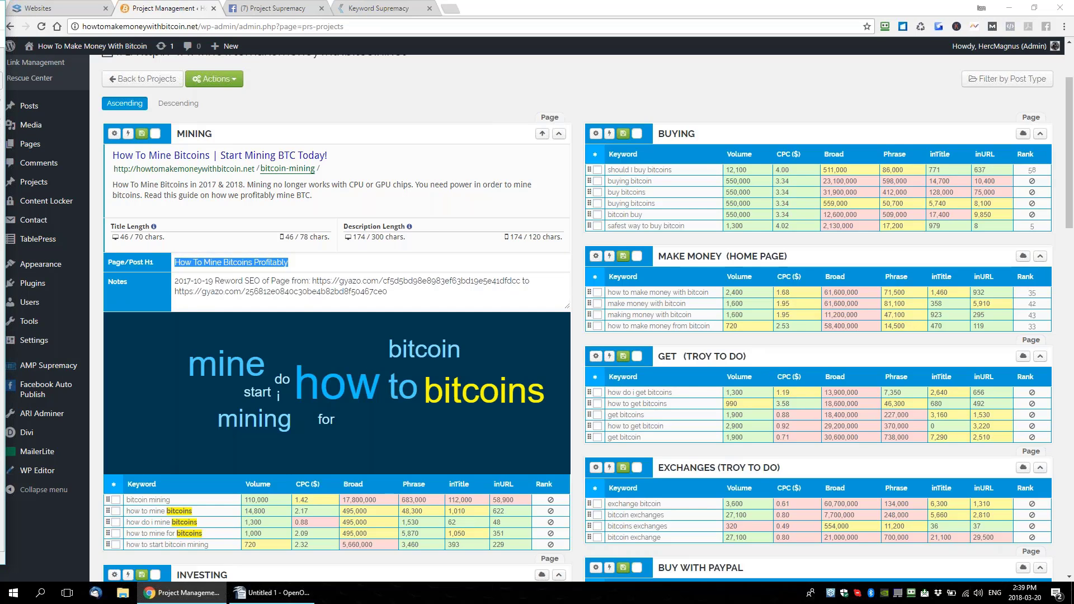
{"action": "key", "text": "alt+Tab"}
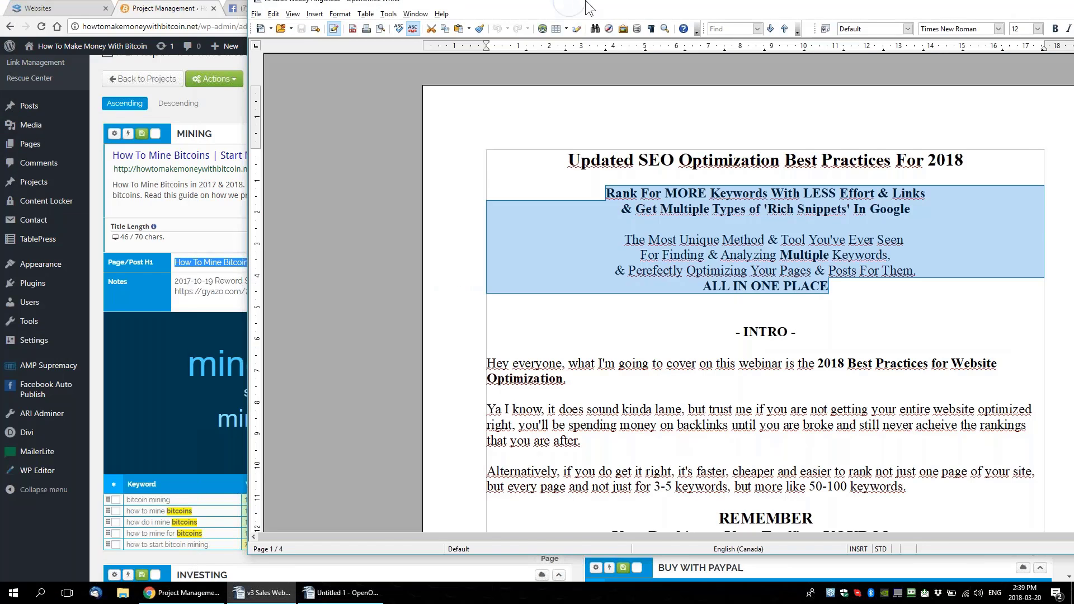
{"action": "double_click", "coordinate": [586, 1]}
{"action": "left_click", "coordinate": [685, 300]}
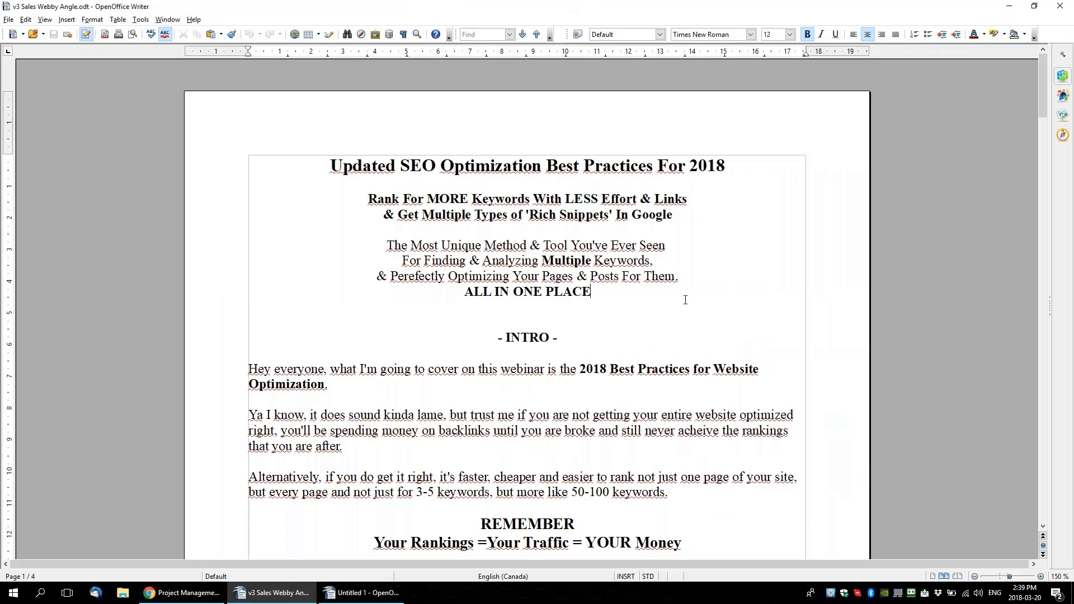
Review the outline on page 3, highlighting the On Page Optimization, Schema Optimization and Social Optimization headings in turn
{"action": "scroll", "coordinate": [685, 300], "scroll_direction": "down", "scroll_amount": 5}
{"action": "scroll", "coordinate": [685, 300], "scroll_direction": "down", "scroll_amount": 20}
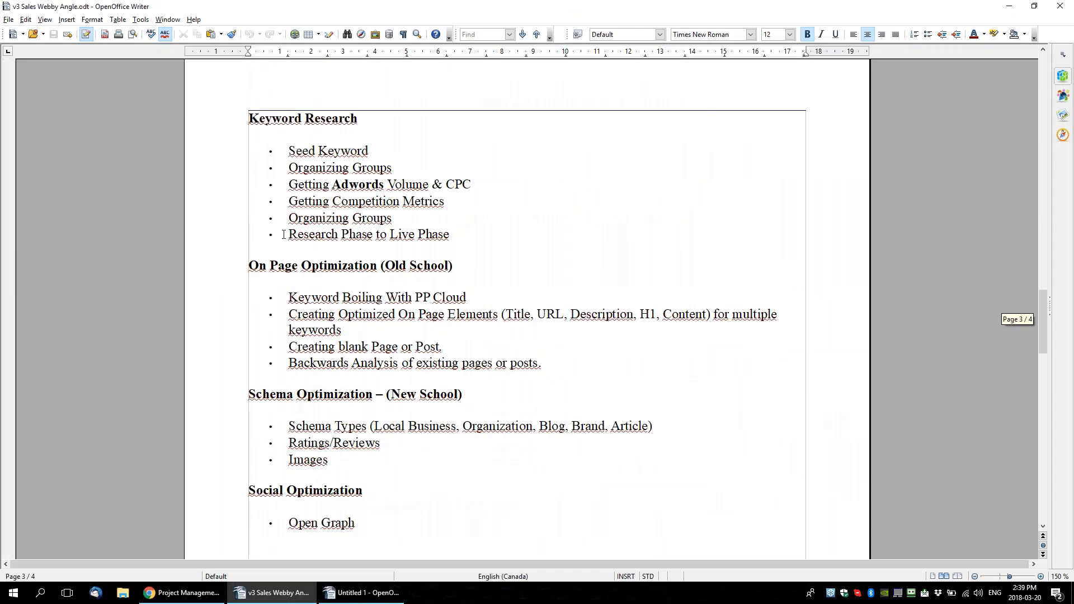
{"action": "left_click_drag", "start_coordinate": [250, 265], "coordinate": [219, 276]}
{"action": "scroll", "coordinate": [519, 368], "scroll_direction": "down", "scroll_amount": 3}
{"action": "left_click_drag", "start_coordinate": [487, 272], "coordinate": [223, 271]}
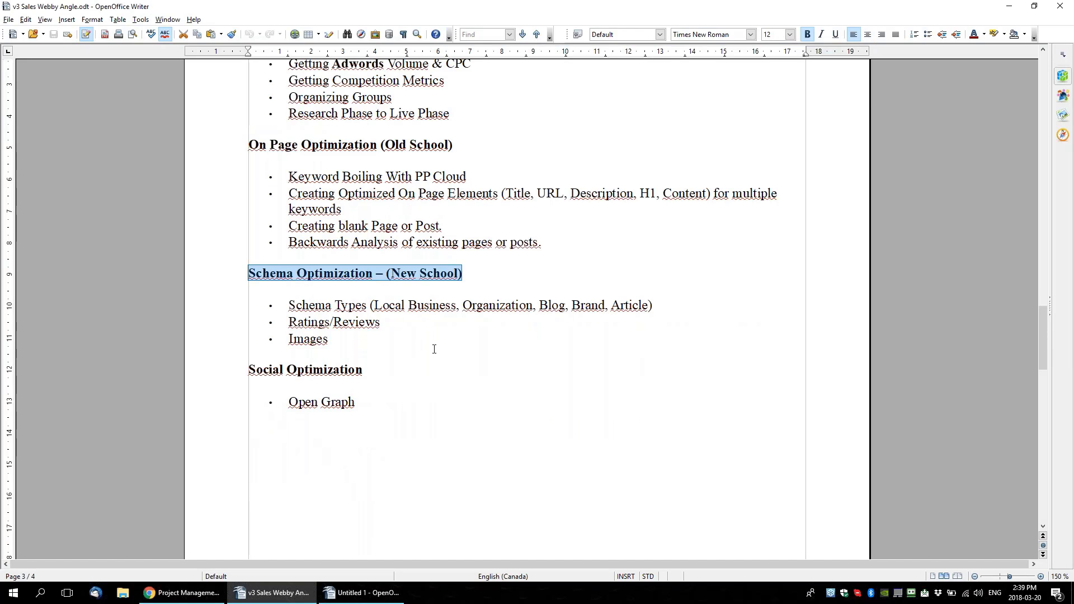
{"action": "left_click", "coordinate": [348, 371]}
{"action": "left_click_drag", "start_coordinate": [369, 375], "coordinate": [238, 375]}
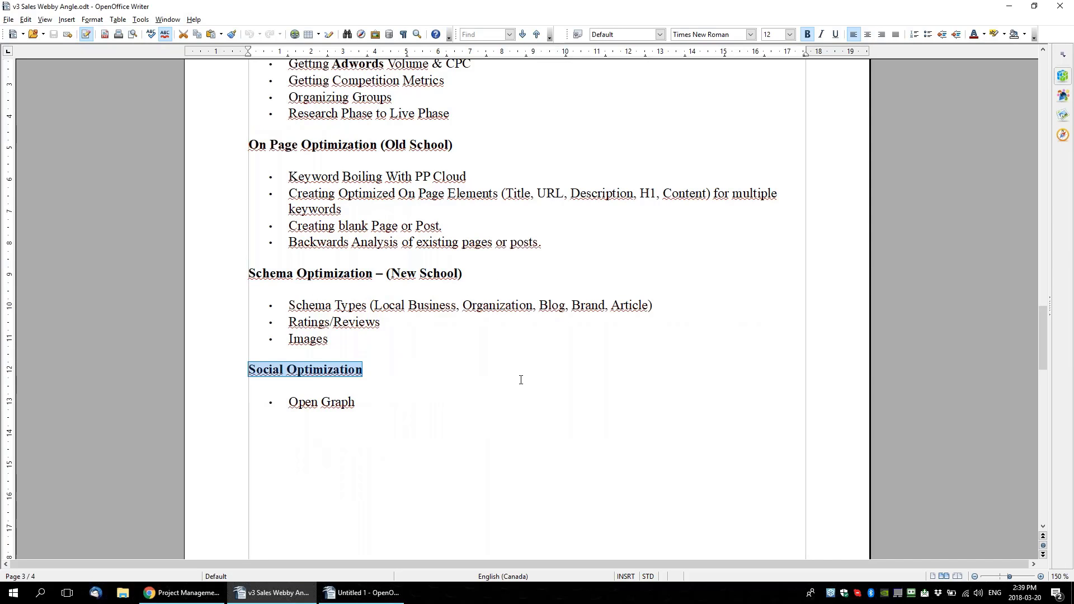
Add an Image line below the Open Graph bullet in the Social Optimization section, separated by a blank line
{"action": "left_click", "coordinate": [422, 402]}
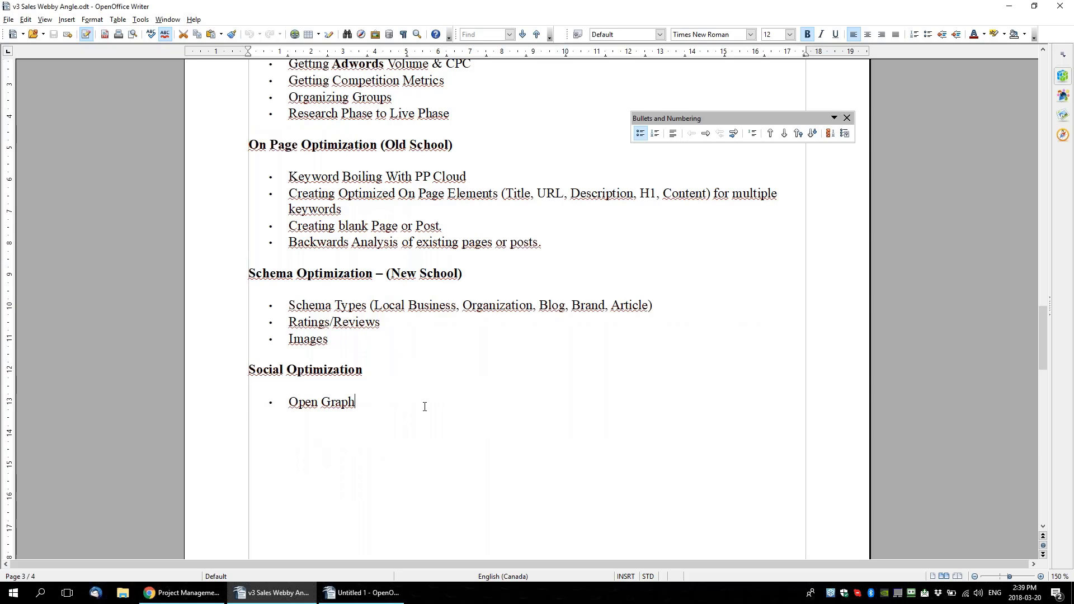
{"action": "key", "text": "Return"}
{"action": "key", "text": "Return"}
{"action": "type", "text": "Image"}
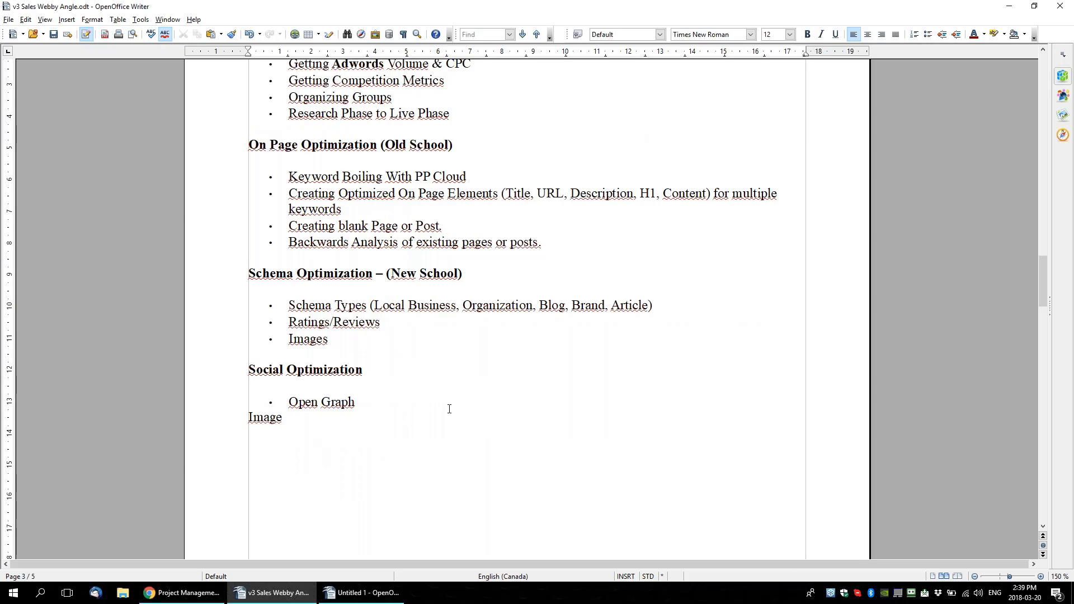
{"action": "scroll", "coordinate": [442, 408], "scroll_direction": "up", "scroll_amount": 8}
{"action": "scroll", "coordinate": [408, 408], "scroll_direction": "down", "scroll_amount": 8}
{"action": "left_click", "coordinate": [379, 404]}
{"action": "key", "text": "Return"}
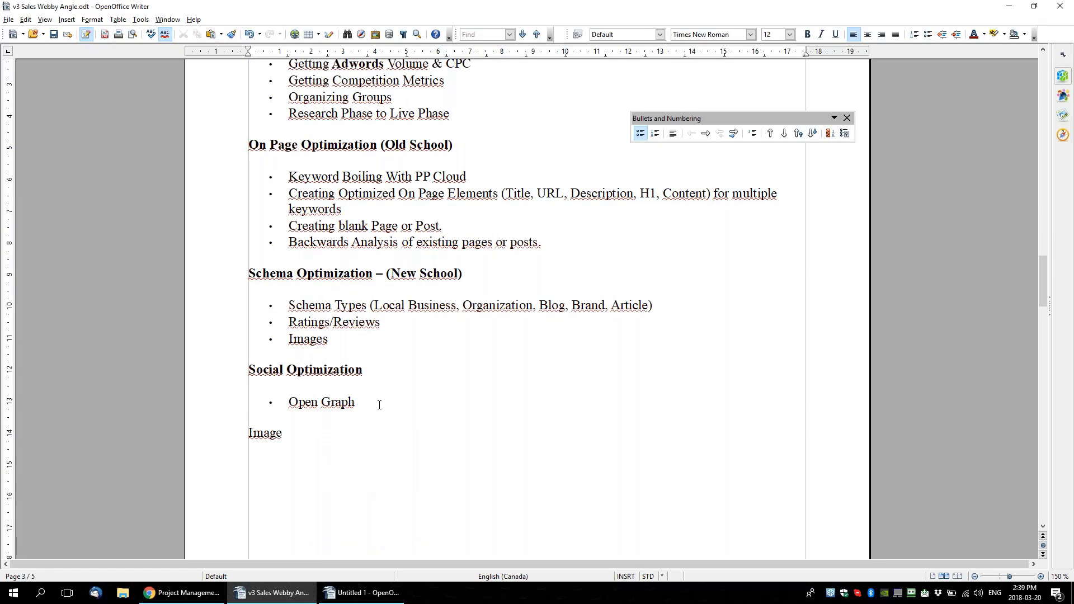
Make the Image line a bold heading and highlight the optimization sections of the outline above it
{"action": "left_click_drag", "start_coordinate": [285, 432], "coordinate": [202, 434]}
{"action": "key", "text": "ctrl+b"}
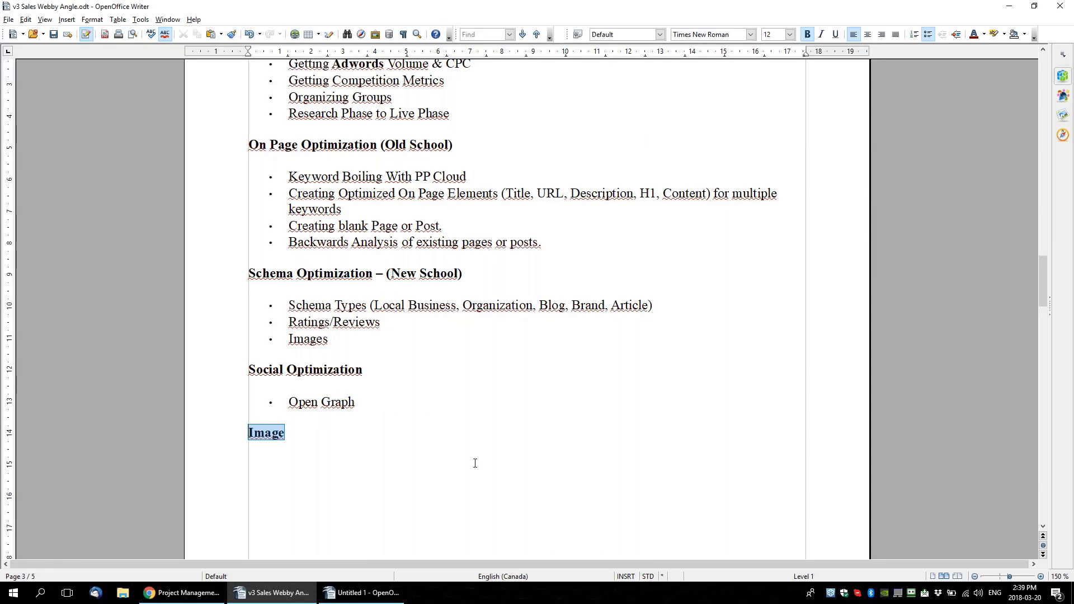
{"action": "left_click", "coordinate": [472, 460]}
{"action": "scroll", "coordinate": [463, 450], "scroll_direction": "down", "scroll_amount": 1}
{"action": "left_click_drag", "start_coordinate": [249, 165], "coordinate": [630, 444]}
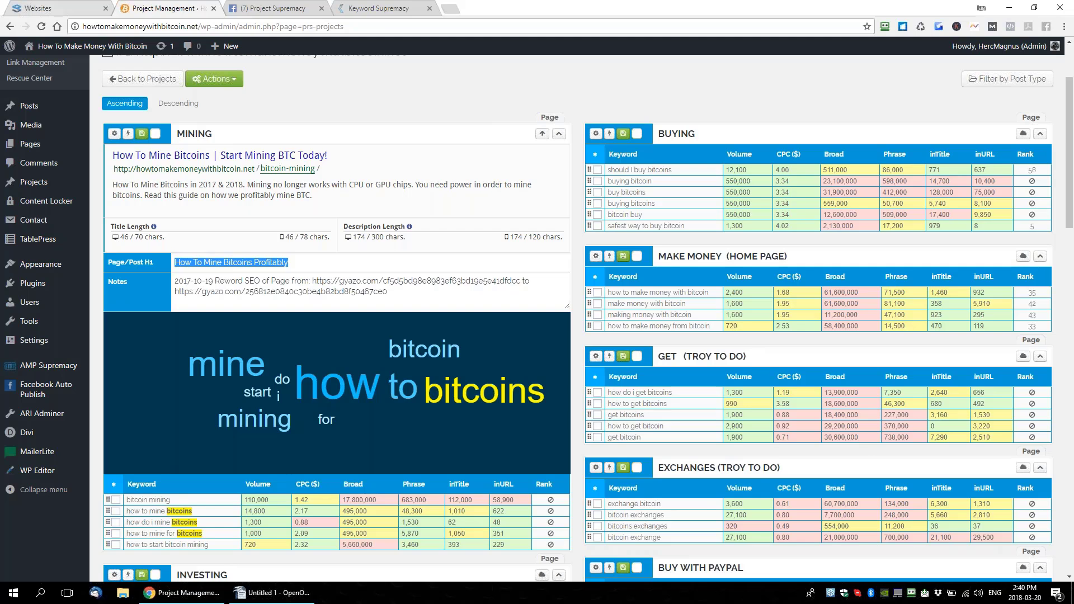
Switch to Project Supremacy in Chrome, open its account settings, dismiss the RoboForm autofill prompt, and start a new sub account
{"action": "left_click", "coordinate": [47, 8]}
{"action": "left_click", "coordinate": [31, 328]}
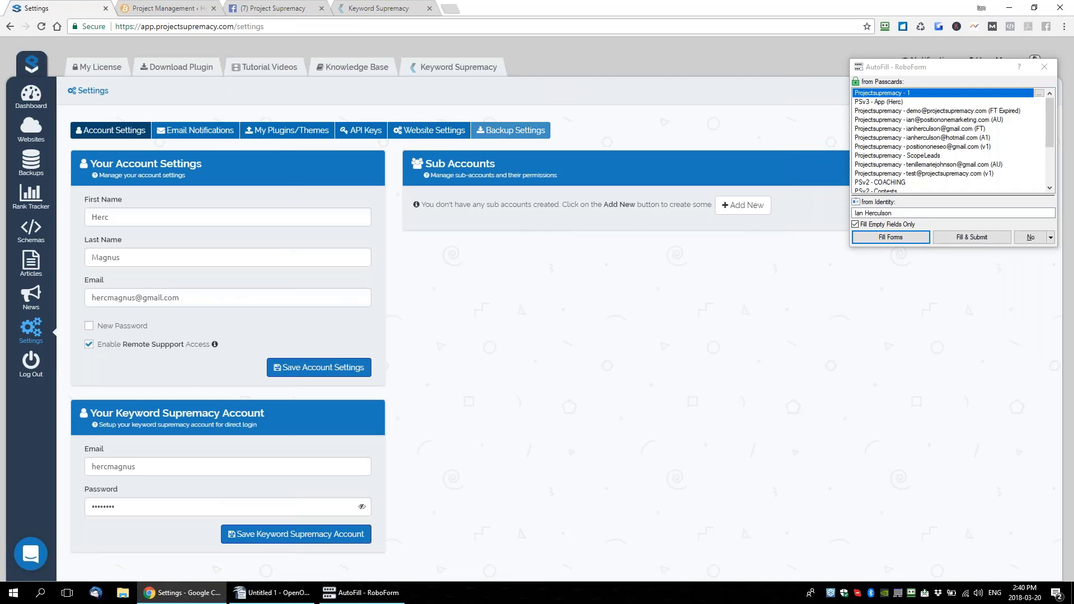
{"action": "left_click", "coordinate": [839, 300]}
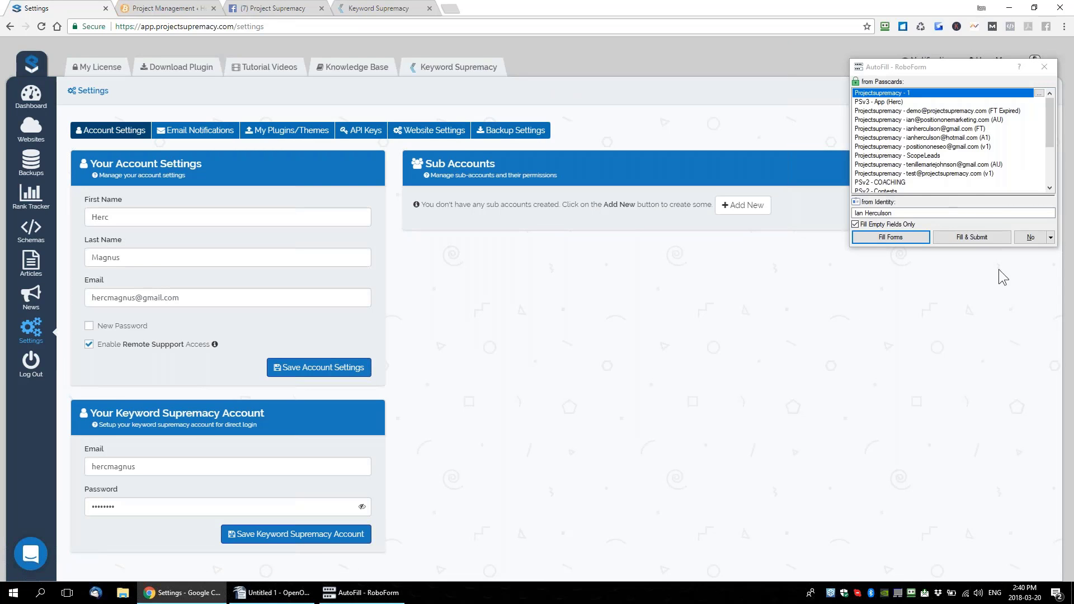
{"action": "left_click", "coordinate": [1035, 240]}
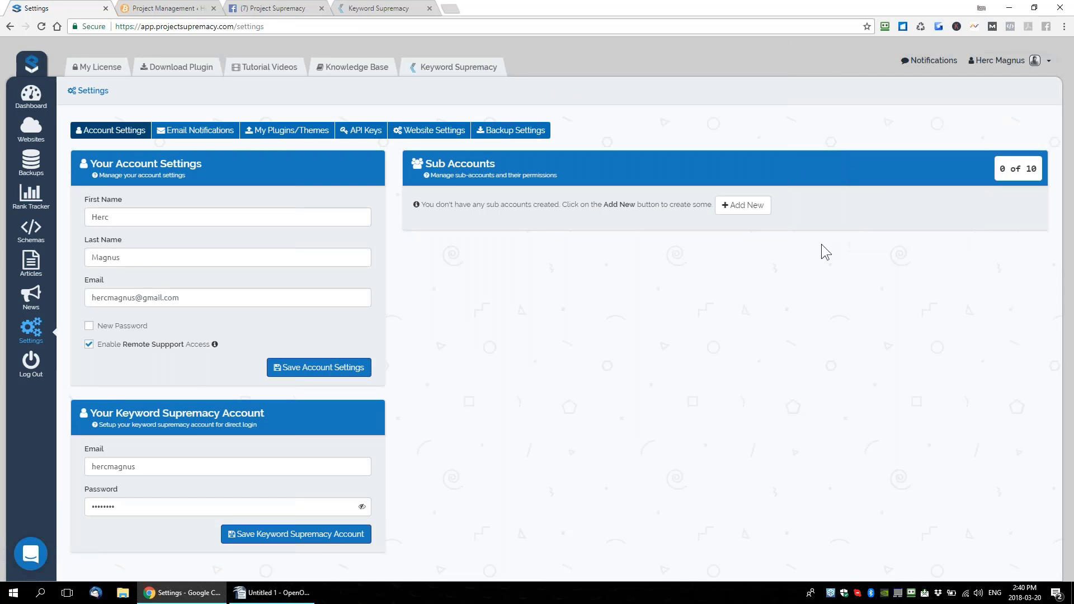
{"action": "left_click", "coordinate": [761, 217]}
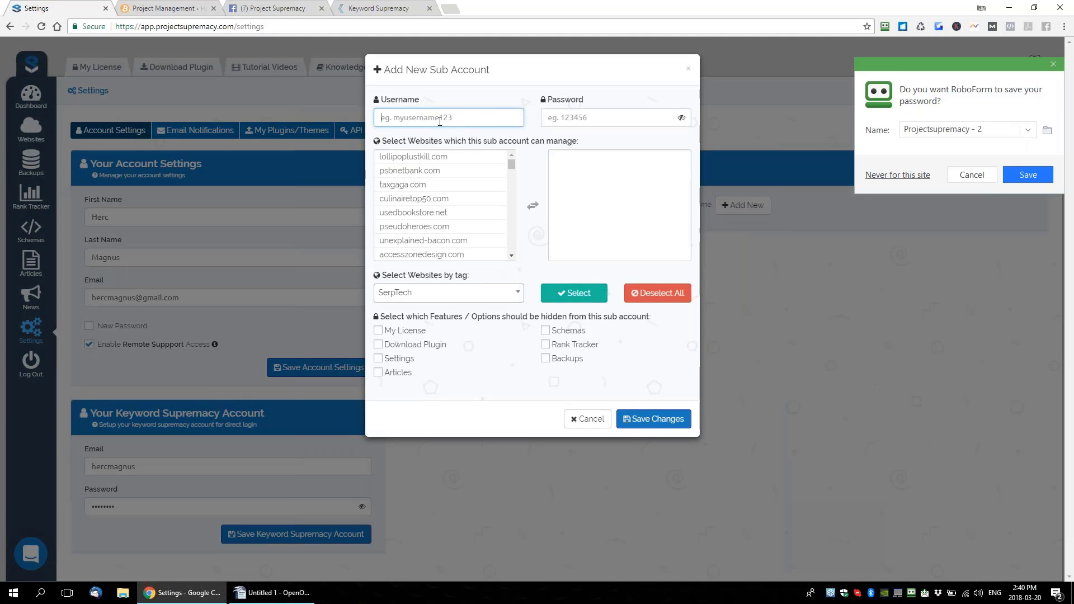
Enter a username and the account password for the new sub account
{"action": "type", "text": "Charlu"}
{"action": "type", "text": "e"}
{"action": "left_click", "coordinate": [568, 111]}
{"action": "type", "text": "••••••"}
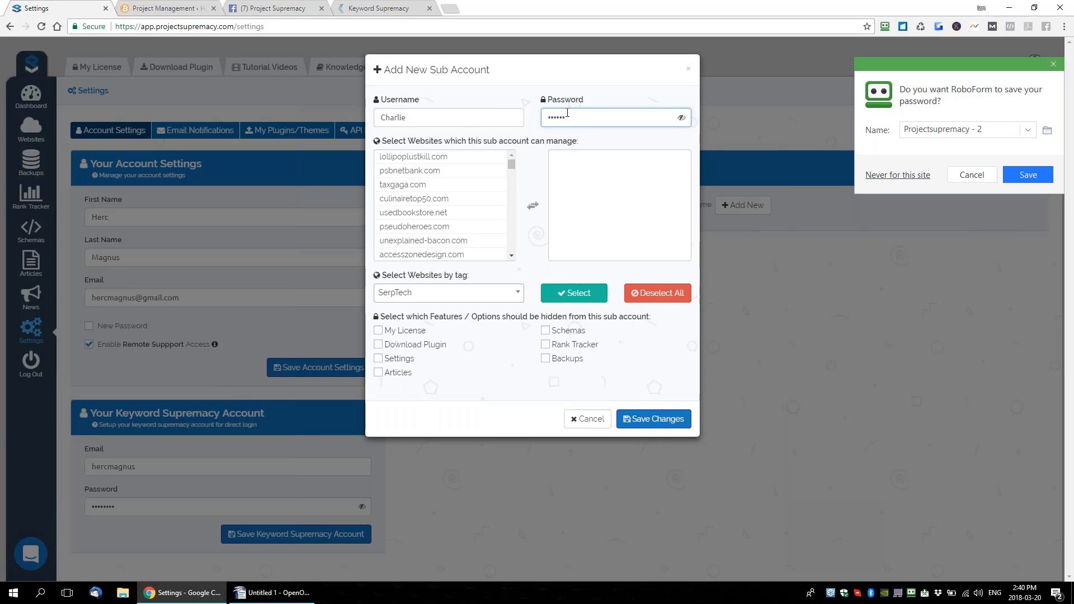
Browse the available website tags and assign all websites tagged PBN to the new sub account
{"action": "left_click", "coordinate": [436, 158]}
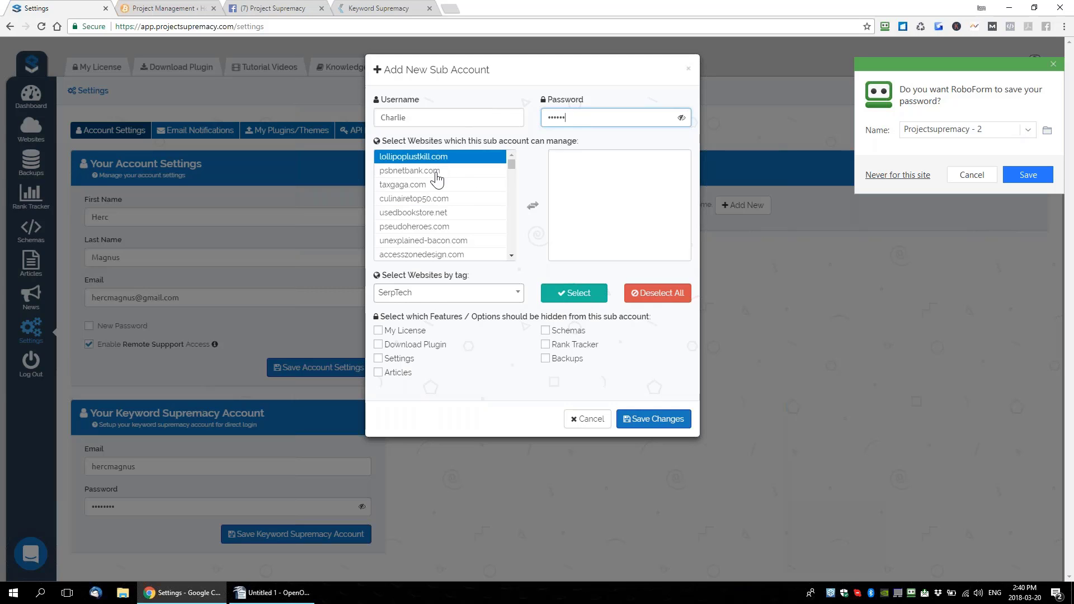
{"action": "left_click", "coordinate": [424, 293]}
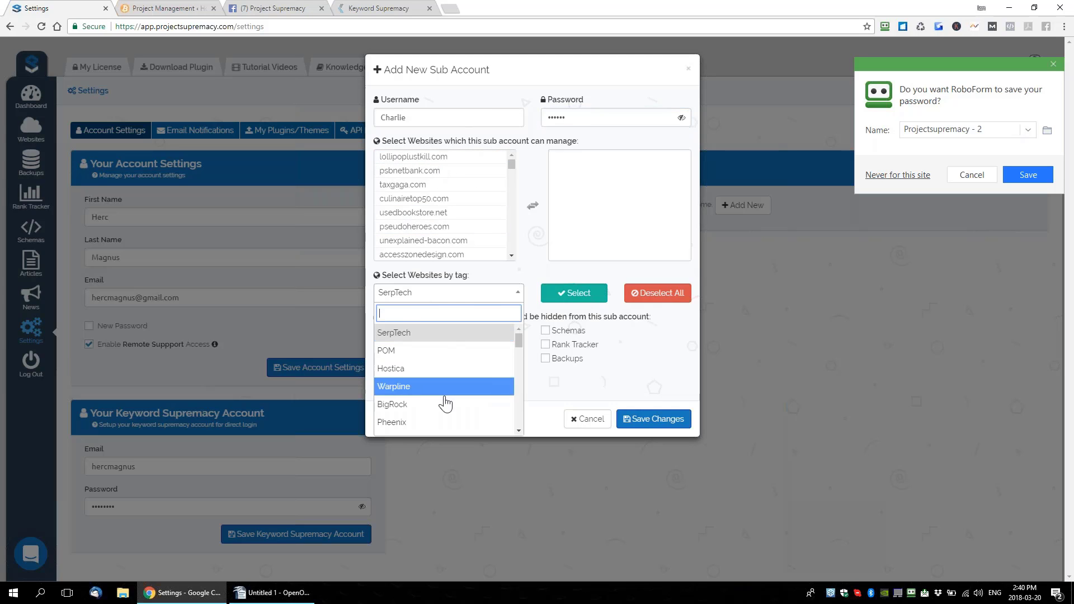
{"action": "scroll", "coordinate": [446, 401], "scroll_direction": "down", "scroll_amount": 5}
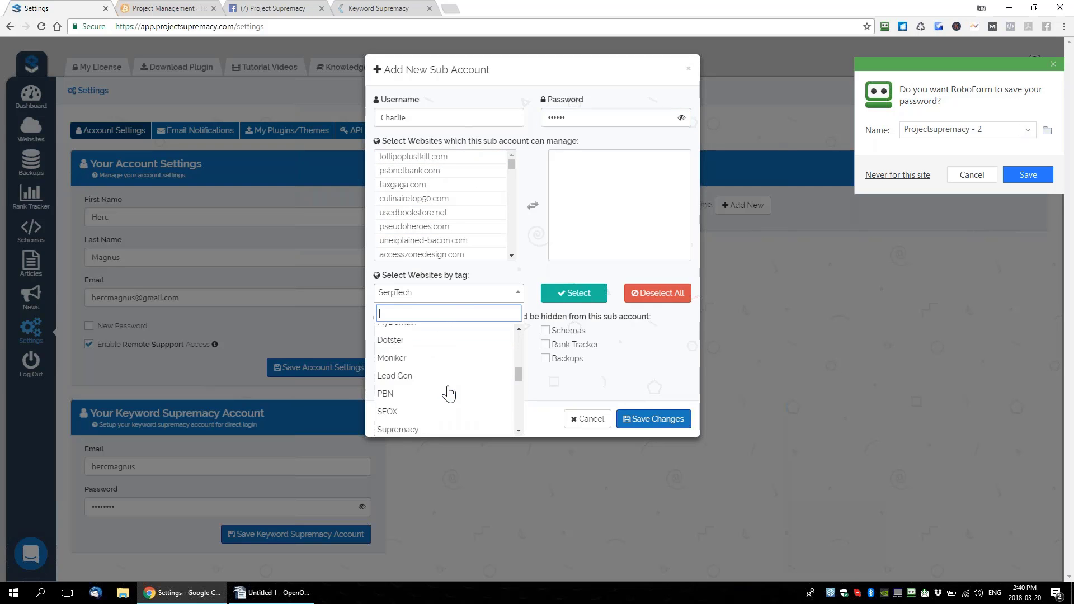
{"action": "scroll", "coordinate": [449, 394], "scroll_direction": "up", "scroll_amount": 2}
{"action": "left_click", "coordinate": [517, 265]}
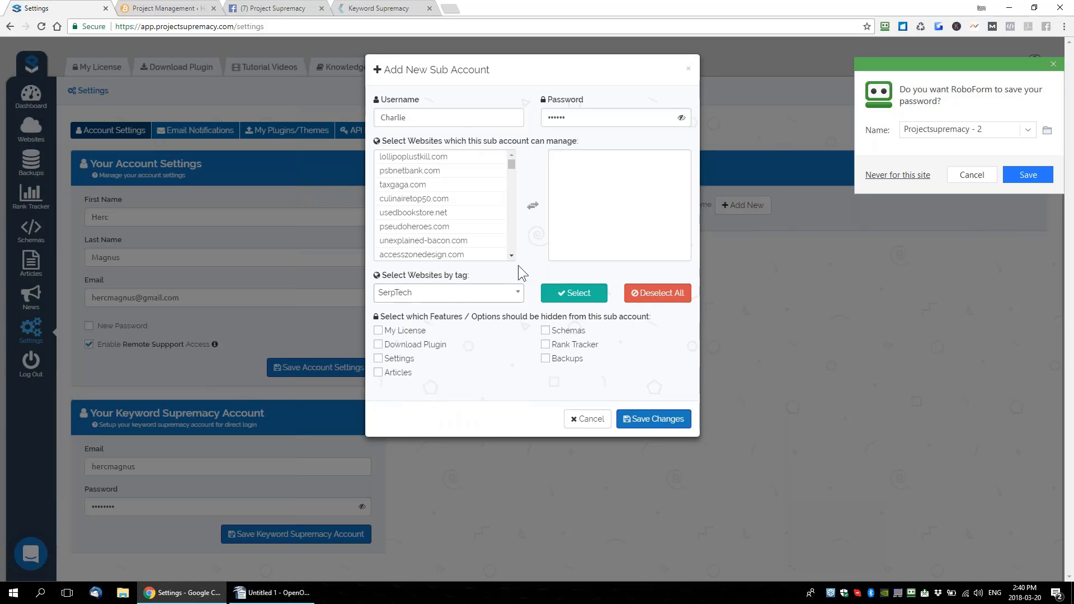
{"action": "left_click", "coordinate": [445, 293]}
{"action": "type", "text": "PBN"}
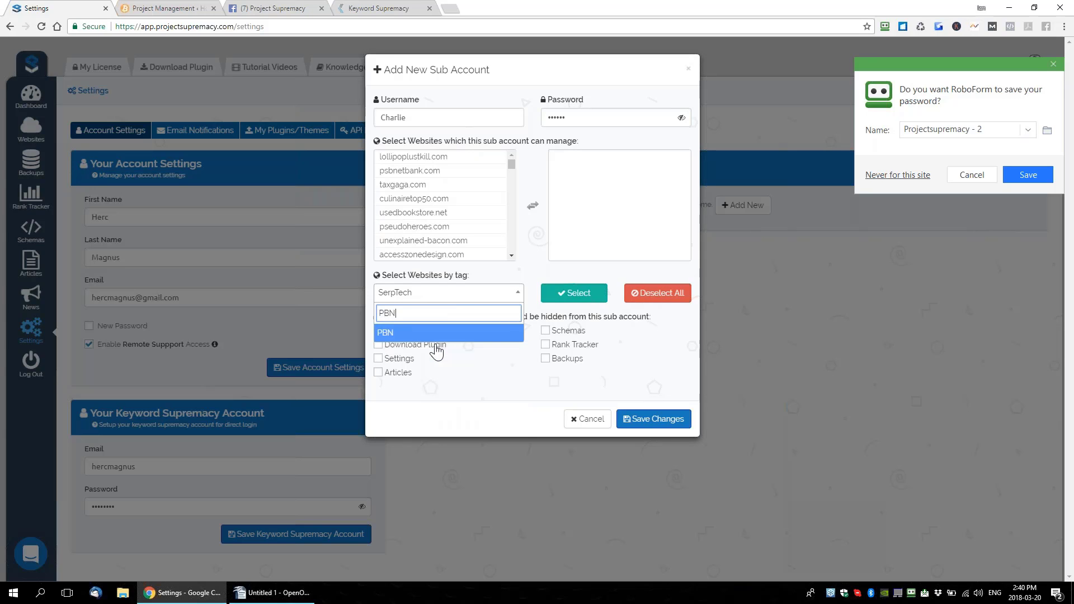
{"action": "left_click", "coordinate": [395, 334]}
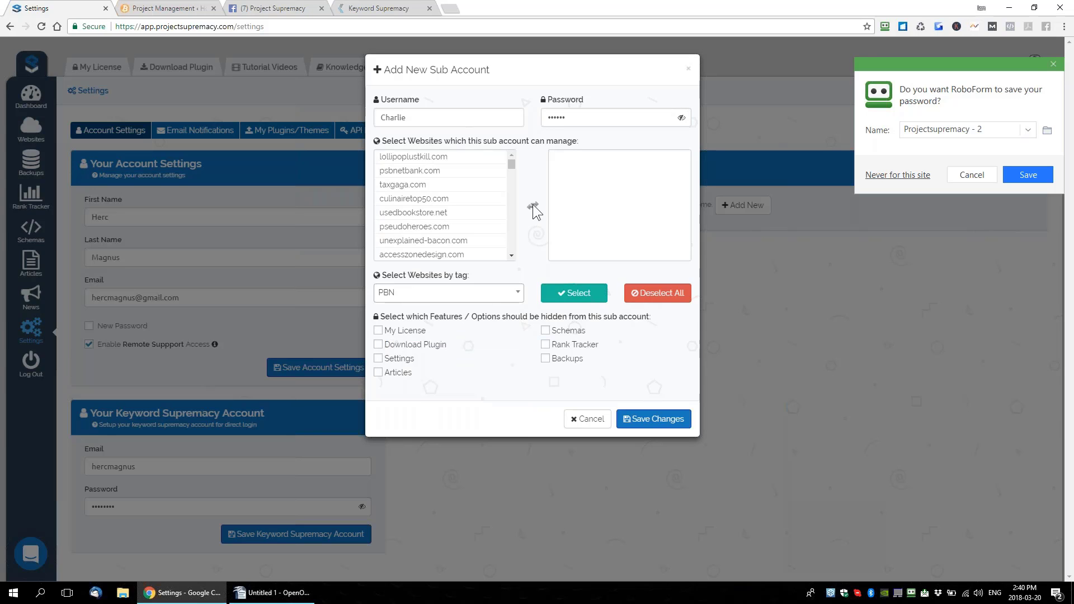
{"action": "left_click", "coordinate": [444, 294]}
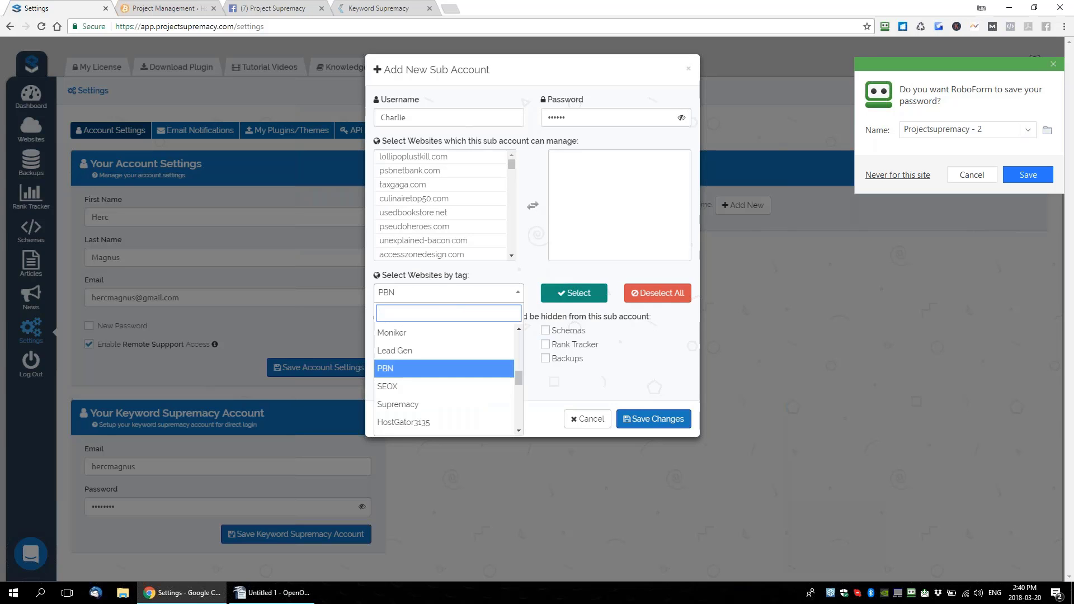
{"action": "left_click", "coordinate": [573, 293]}
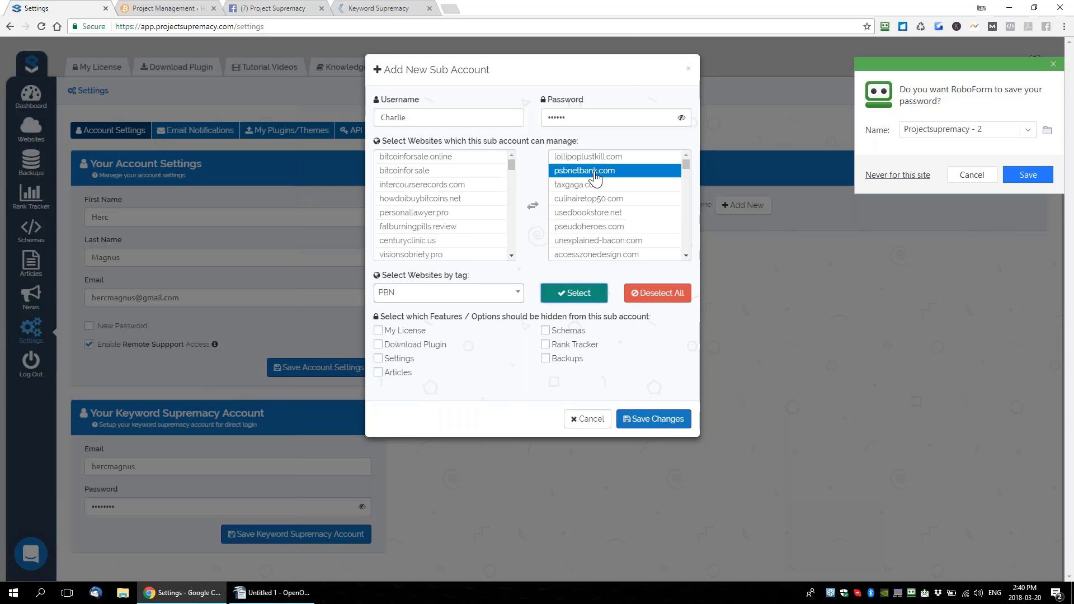
Mark My License, Download Plugin, Settings, Articles, Rank Tracker and Backups as hidden from the sub account, and close the form without saving
{"action": "left_click_drag", "start_coordinate": [429, 317], "coordinate": [647, 316]}
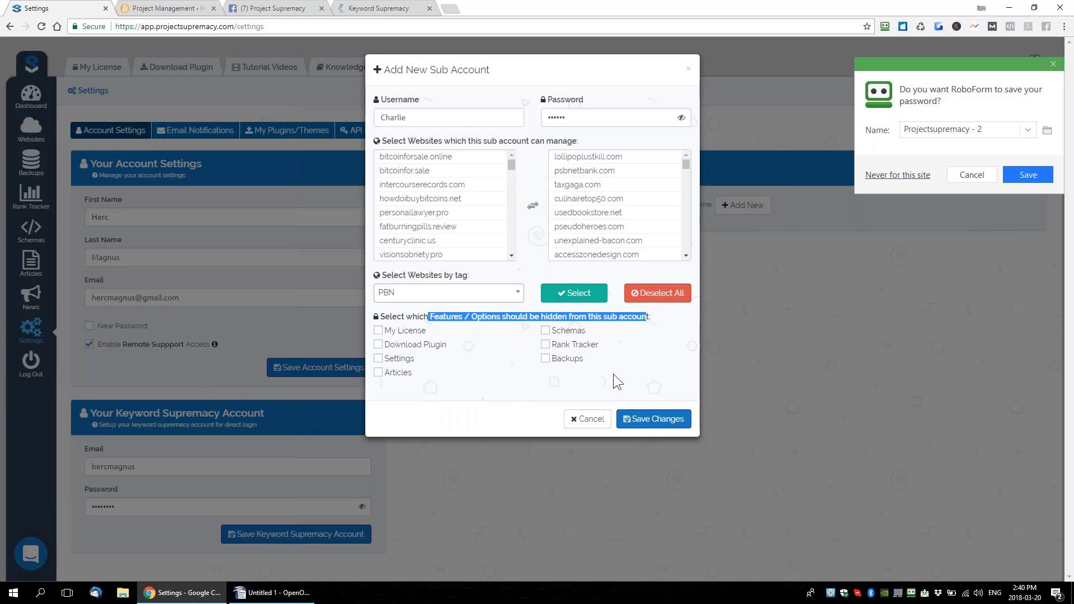
{"action": "left_click", "coordinate": [473, 382]}
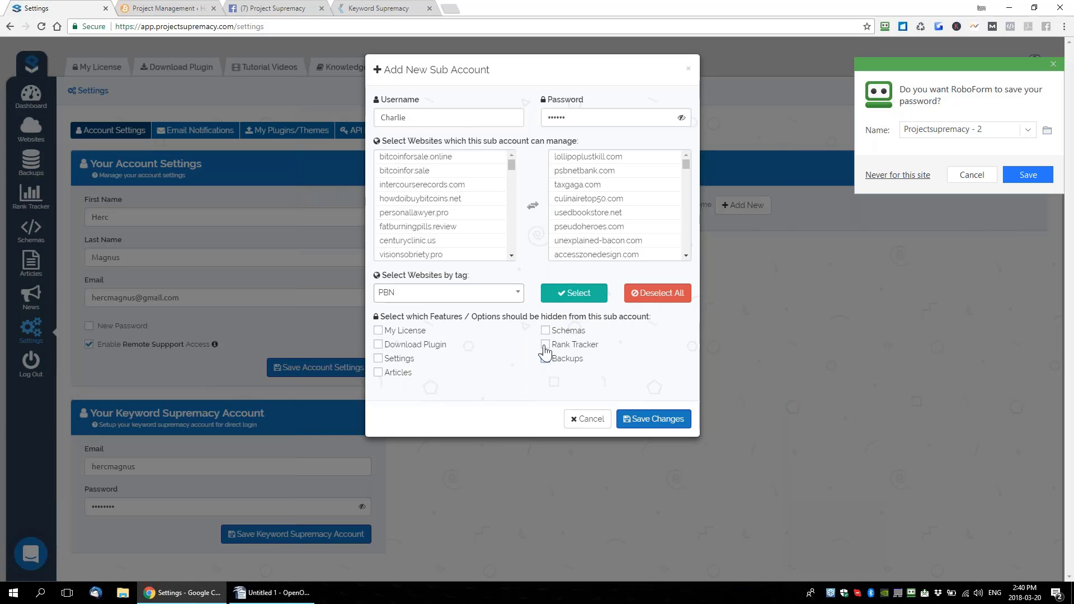
{"action": "left_click", "coordinate": [545, 358]}
{"action": "left_click", "coordinate": [546, 344]}
{"action": "left_click", "coordinate": [378, 330]}
{"action": "left_click", "coordinate": [378, 344]}
{"action": "left_click", "coordinate": [378, 359]}
{"action": "left_click", "coordinate": [378, 371]}
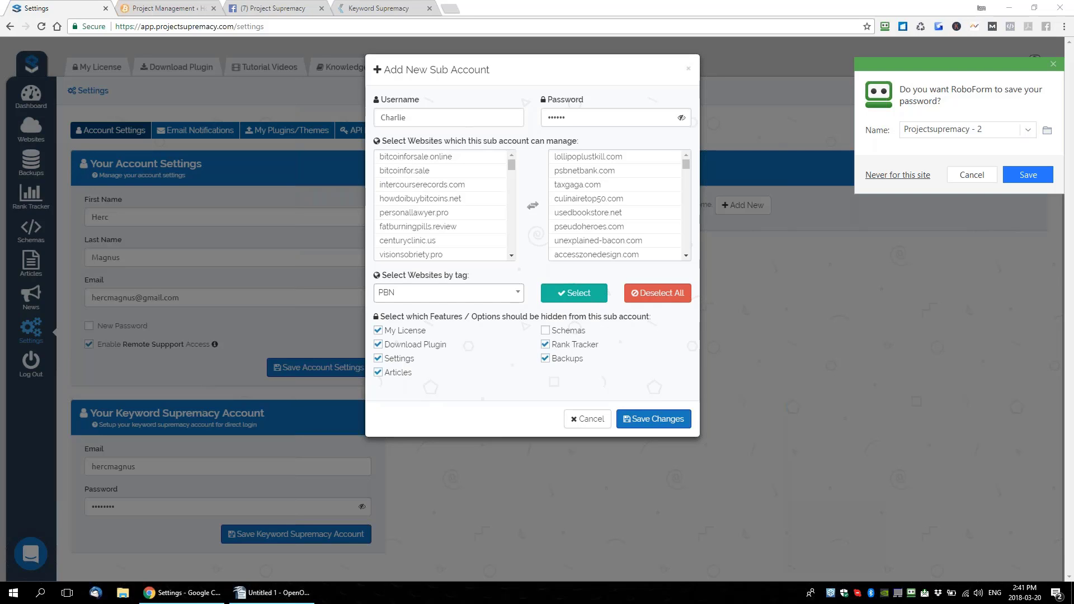
{"action": "left_click", "coordinate": [884, 370]}
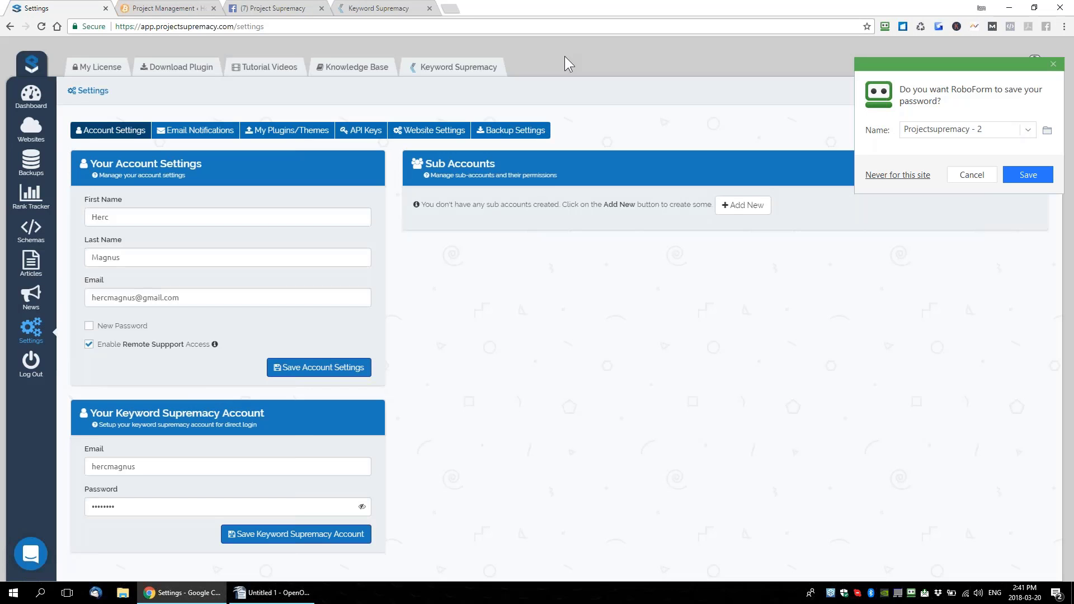
Search Google for "tag clould" in a new browser tab, open WordClouds.com, and examine its sample word cloud
{"action": "left_click", "coordinate": [451, 8]}
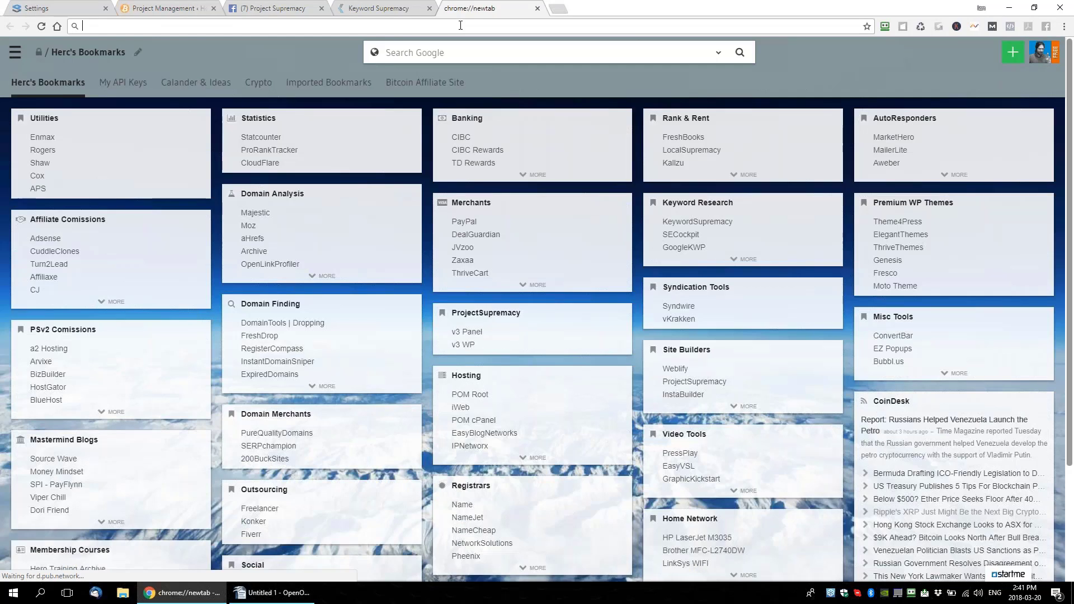
{"action": "type", "text": "tag clould"}
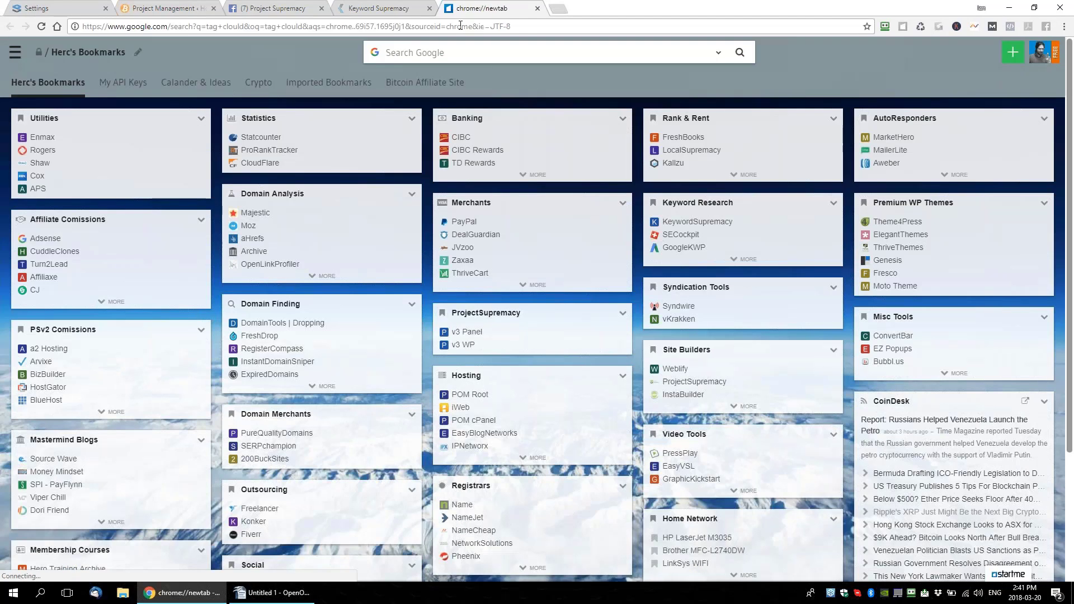
{"action": "key", "text": "Return"}
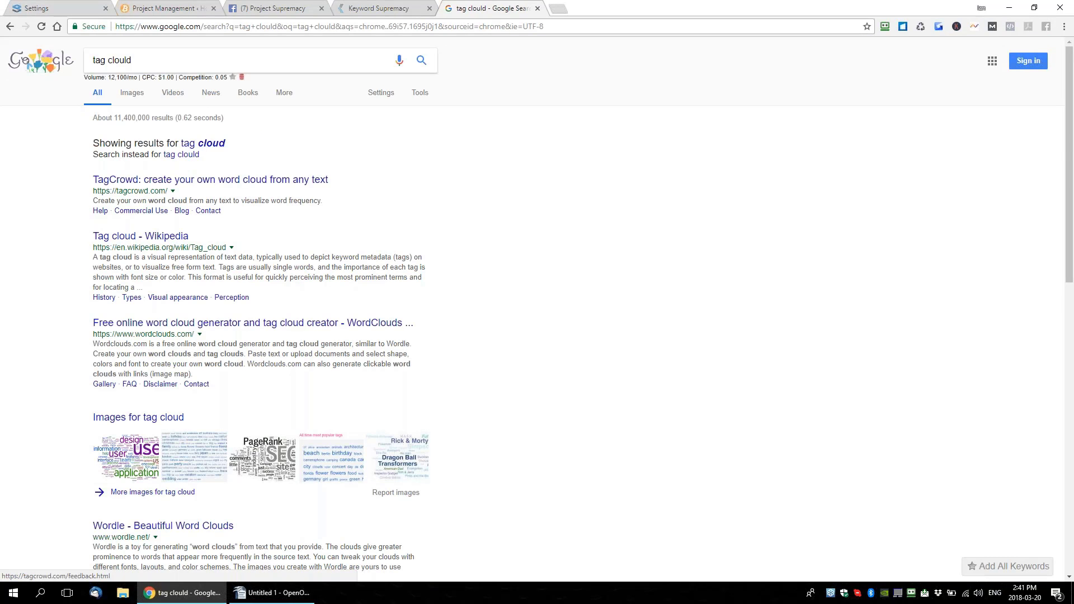
{"action": "left_click", "coordinate": [258, 335]}
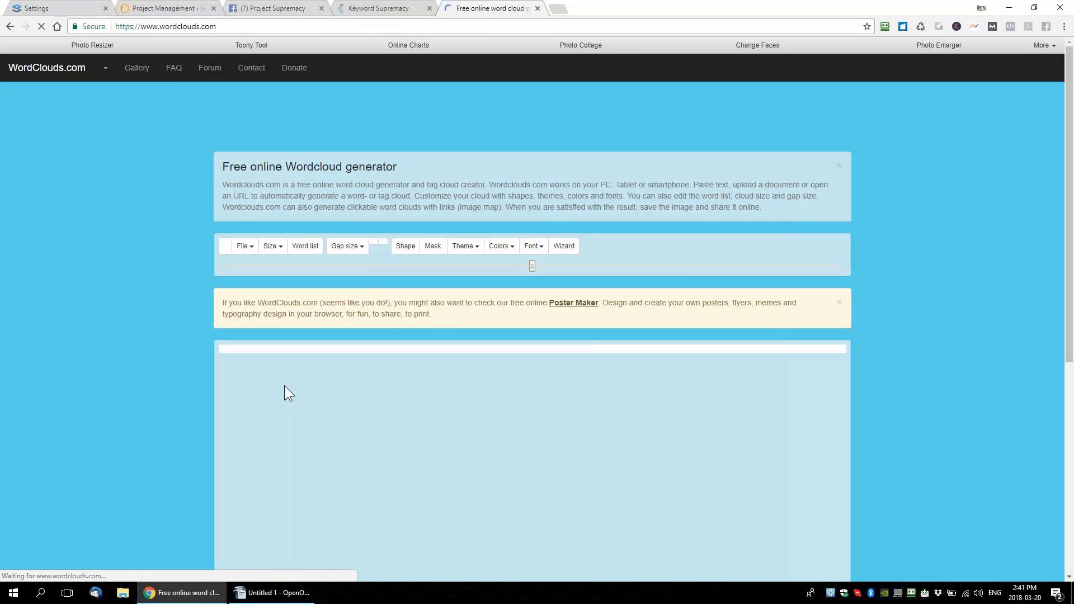
{"action": "scroll", "coordinate": [599, 386], "scroll_direction": "down", "scroll_amount": 3}
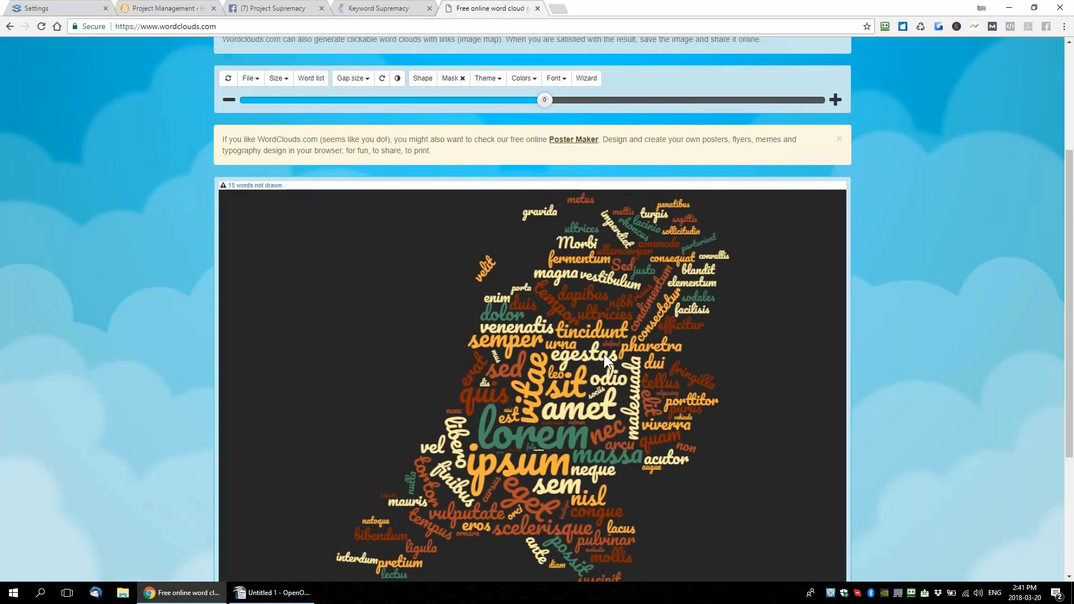
{"action": "scroll", "coordinate": [603, 353], "scroll_direction": "down", "scroll_amount": 2}
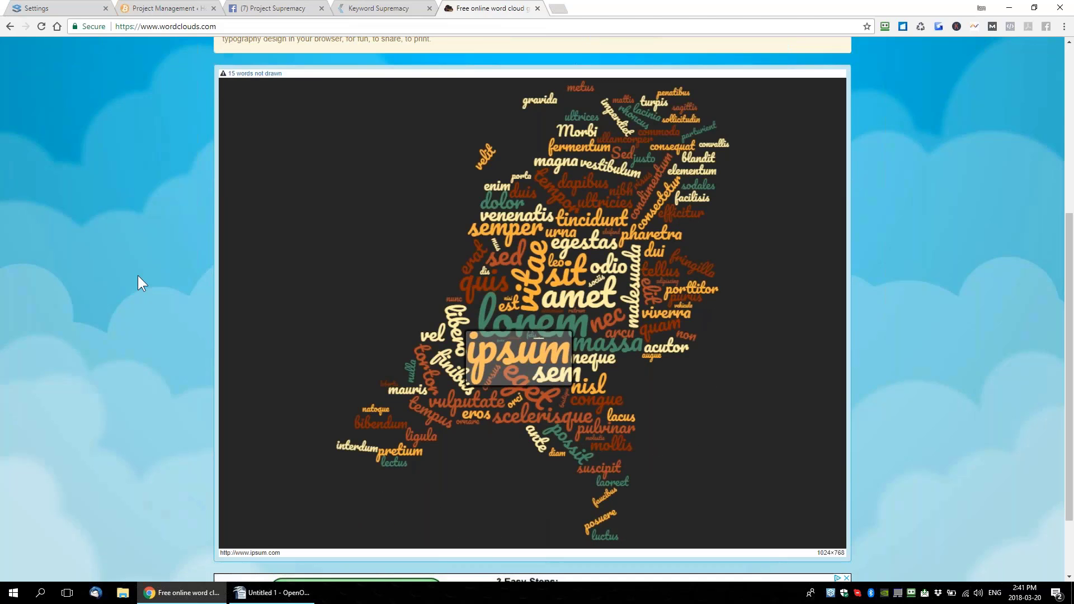
{"action": "scroll", "coordinate": [149, 281], "scroll_direction": "up", "scroll_amount": 5}
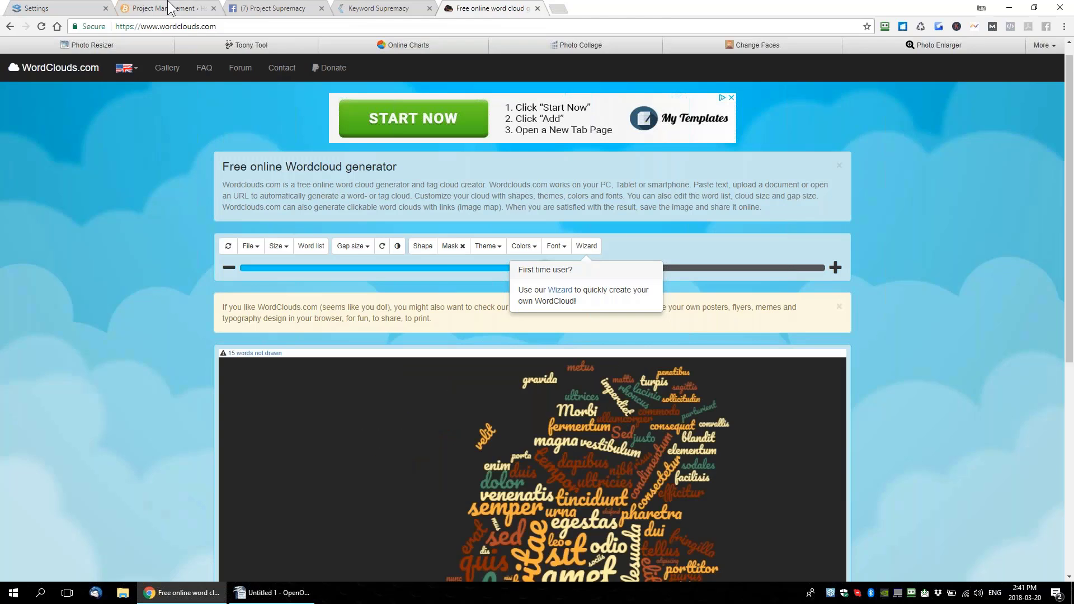
Return to the bitcoin site's Project Management page and compare the MINING word cloud with its keyword table
{"action": "left_click", "coordinate": [170, 8]}
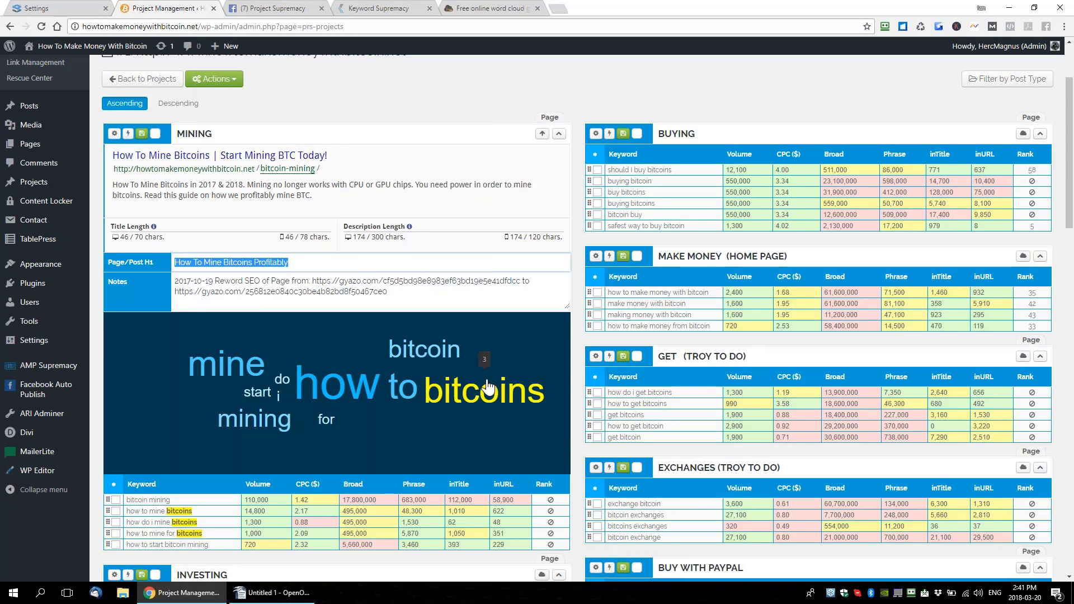
{"action": "scroll", "coordinate": [268, 424], "scroll_direction": "down", "scroll_amount": 2}
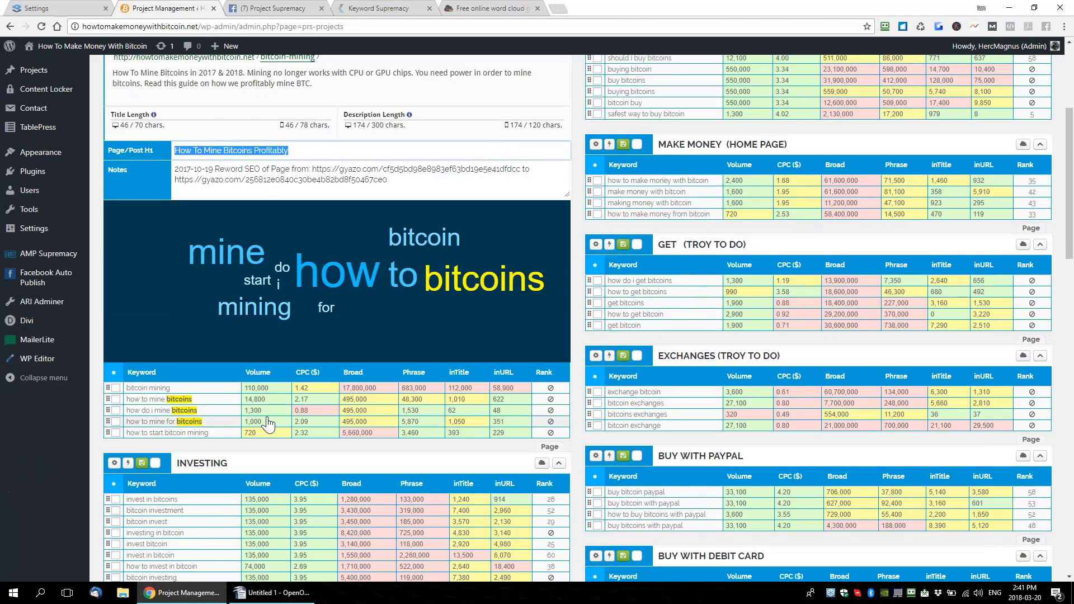
{"action": "scroll", "coordinate": [269, 424], "scroll_direction": "up", "scroll_amount": 2}
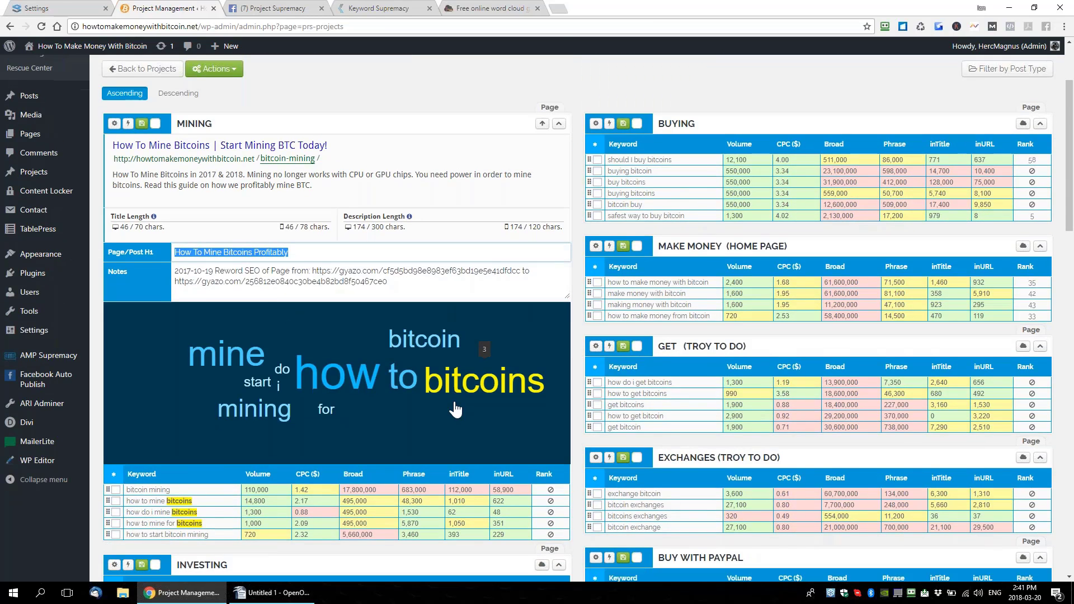
{"action": "scroll", "coordinate": [455, 410], "scroll_direction": "down", "scroll_amount": 1}
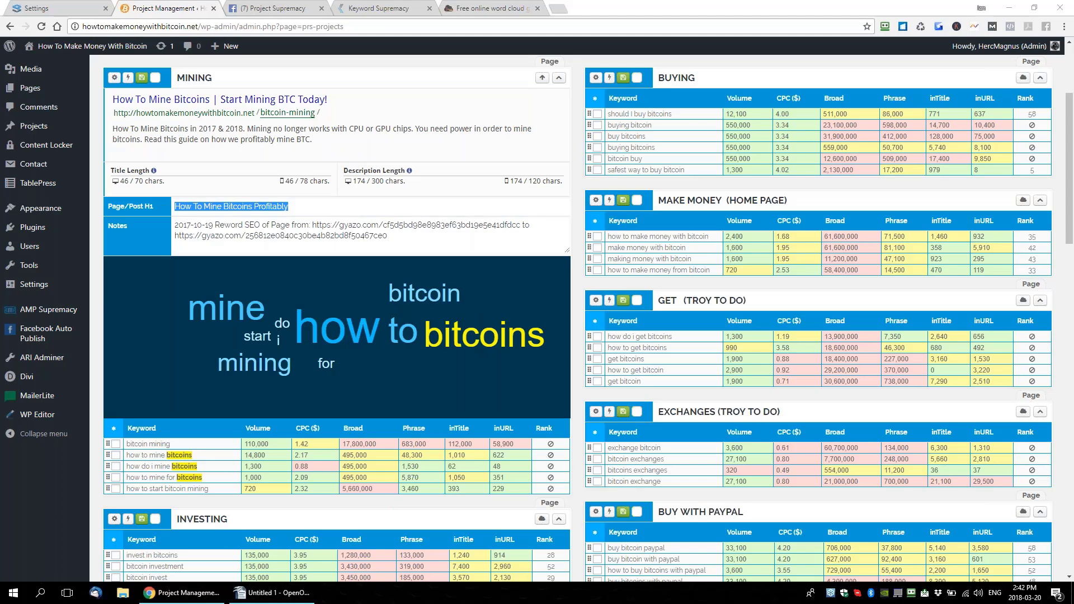
Switch to the Untitled 1 document in OpenOffice Writer and place the cursor after the COUPON CODE heading
{"action": "left_click", "coordinate": [276, 593]}
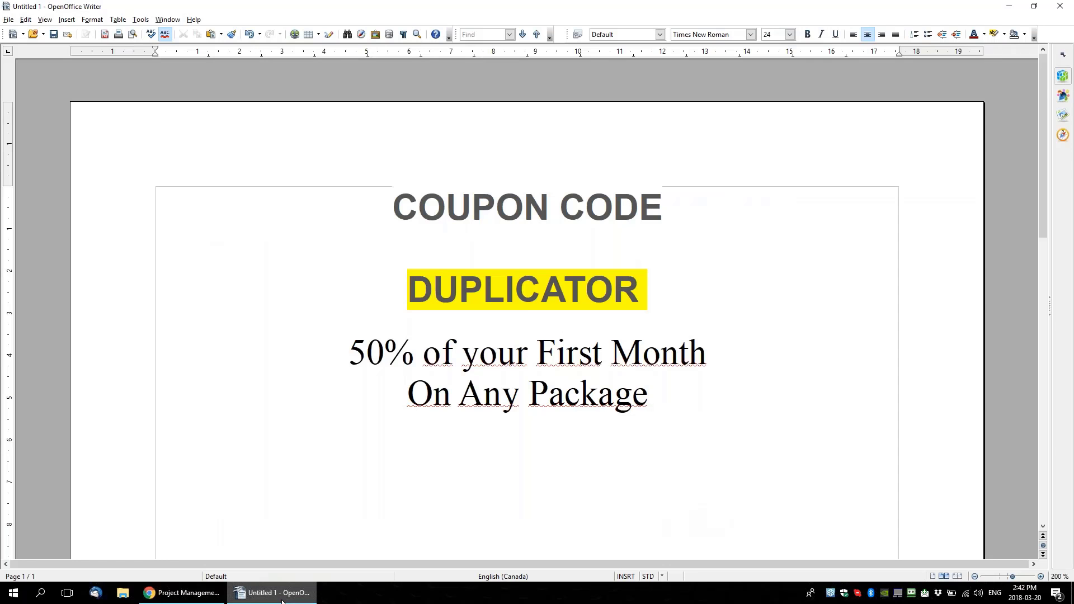
{"action": "left_click", "coordinate": [692, 206]}
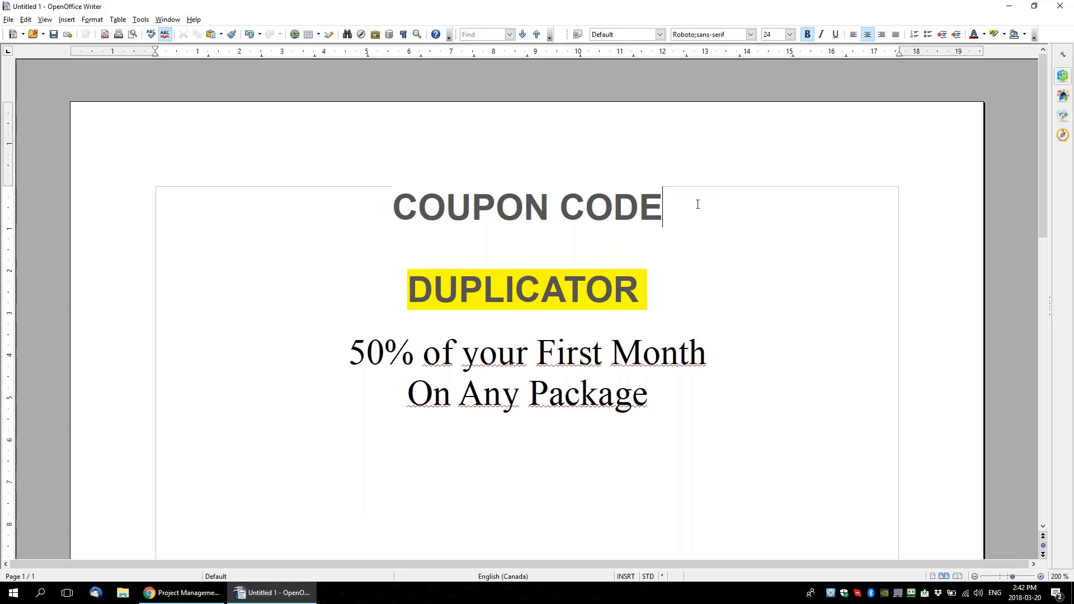
{"action": "key", "text": "Return"}
{"action": "key", "text": "Return"}
{"action": "type", "text": "https:"}
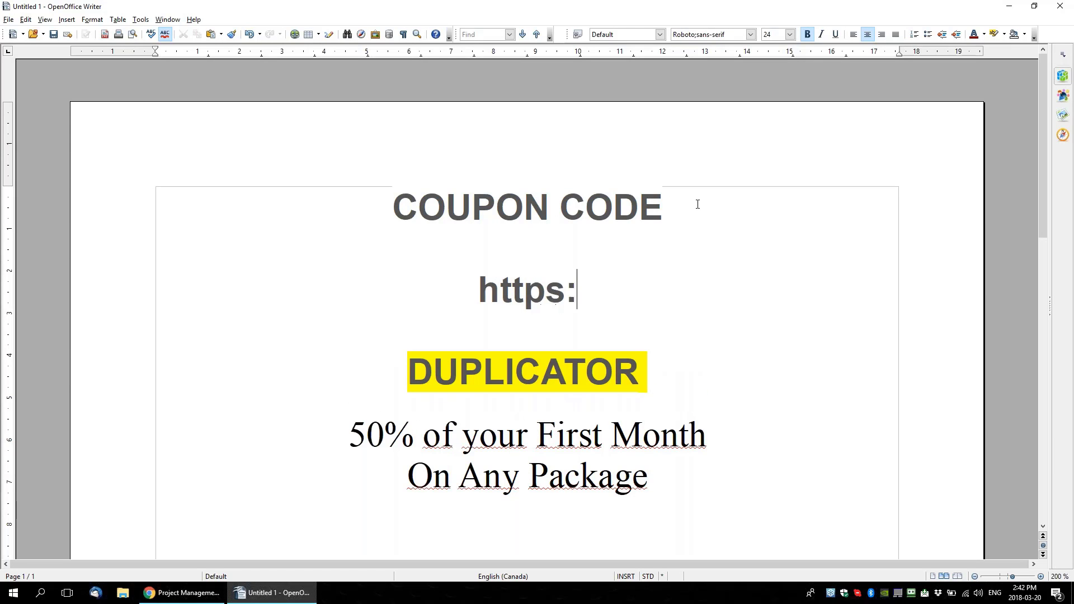
{"action": "type", "text": "///"}
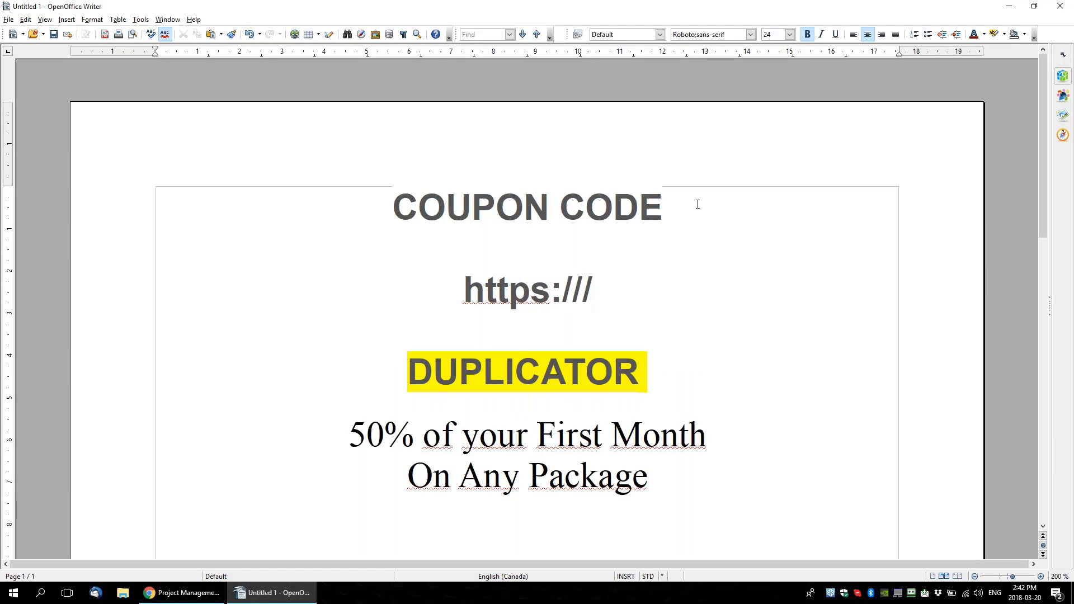
{"action": "type", "text": "v3.projectsupremacy.com"}
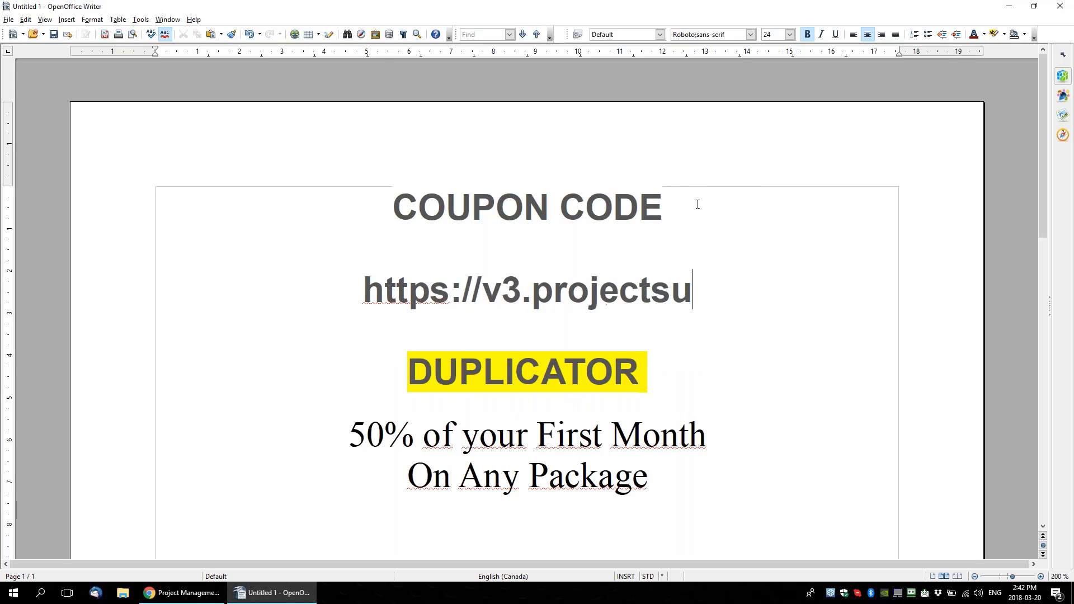
Move the COUPON CODE heading below the web address, directly above DUPLICATOR without a blank line, and select the 50% first-month offer text
{"action": "left_click_drag", "start_coordinate": [669, 207], "coordinate": [259, 204]}
{"action": "key", "text": "ctrl+c"}
{"action": "key", "text": "Delete"}
{"action": "left_click", "coordinate": [814, 299]}
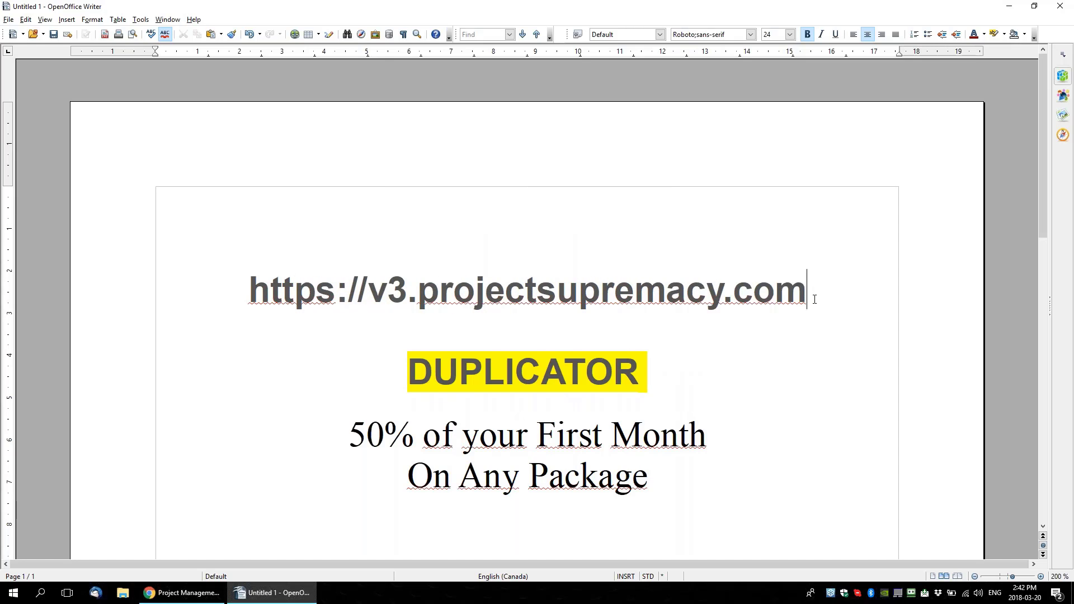
{"action": "key", "text": "Return"}
{"action": "key", "text": "Return"}
{"action": "key", "text": "ctrl+v"}
{"action": "scroll", "coordinate": [837, 380], "scroll_direction": "down", "scroll_amount": 3}
{"action": "left_click", "coordinate": [427, 262]}
{"action": "left_click", "coordinate": [380, 279]}
{"action": "key", "text": "BackSpace"}
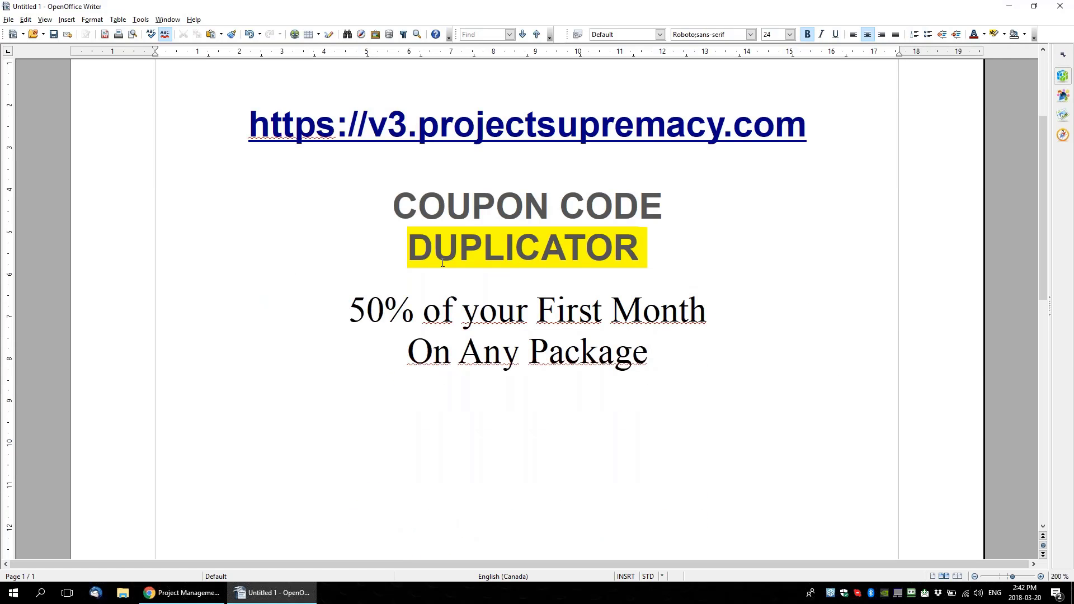
{"action": "left_click_drag", "start_coordinate": [338, 309], "coordinate": [644, 345]}
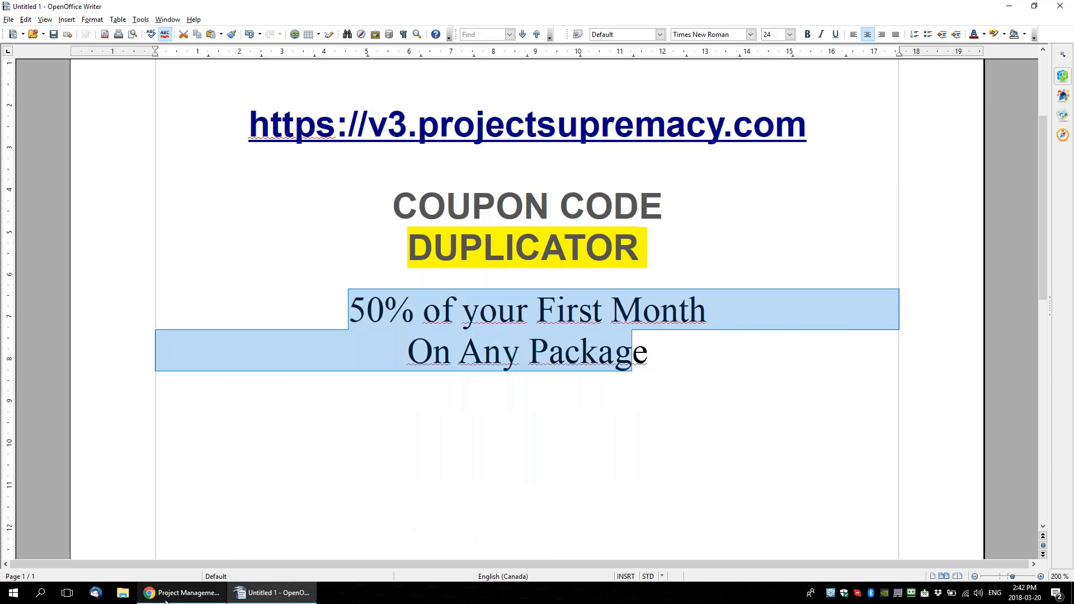
Switch to the Project Supremacy Facebook group in Chrome and highlight the feature suggestion thread's post text
{"action": "left_click", "coordinate": [182, 592]}
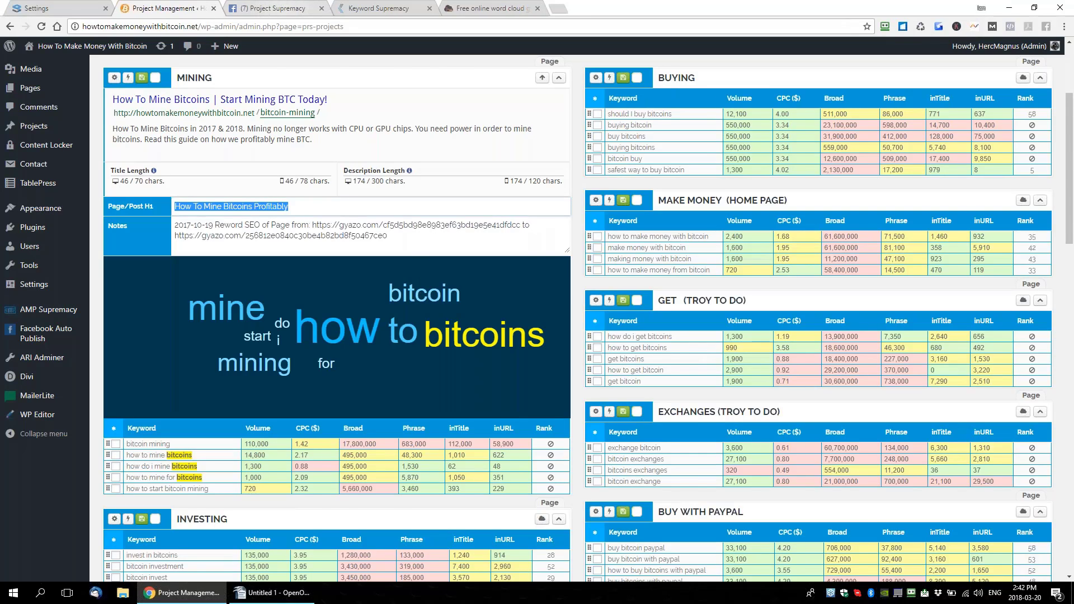
{"action": "key", "text": "ctrl+Tab"}
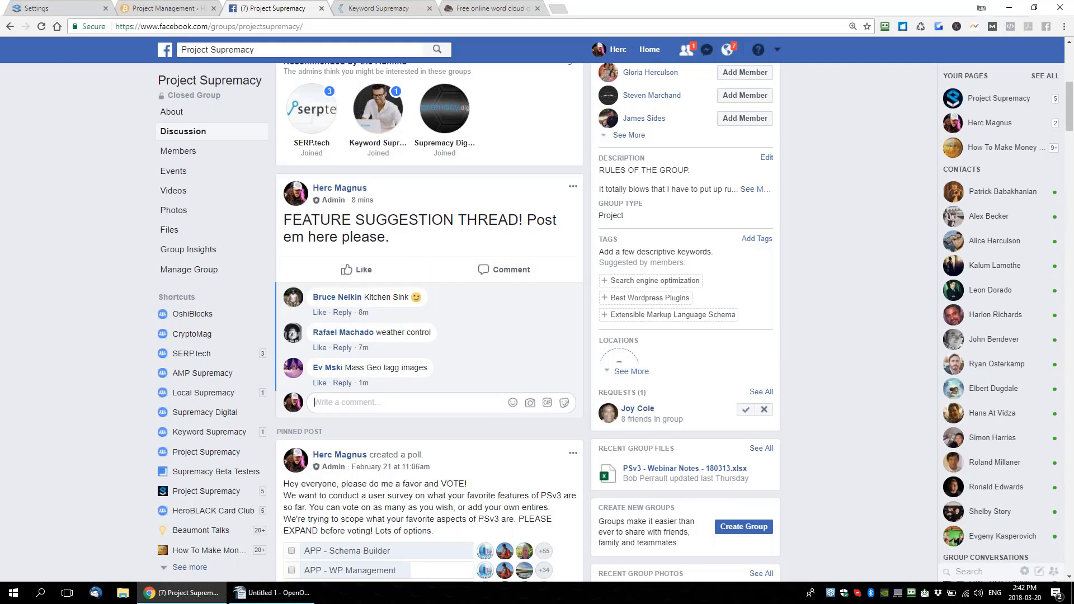
{"action": "left_click_drag", "start_coordinate": [292, 219], "coordinate": [452, 359]}
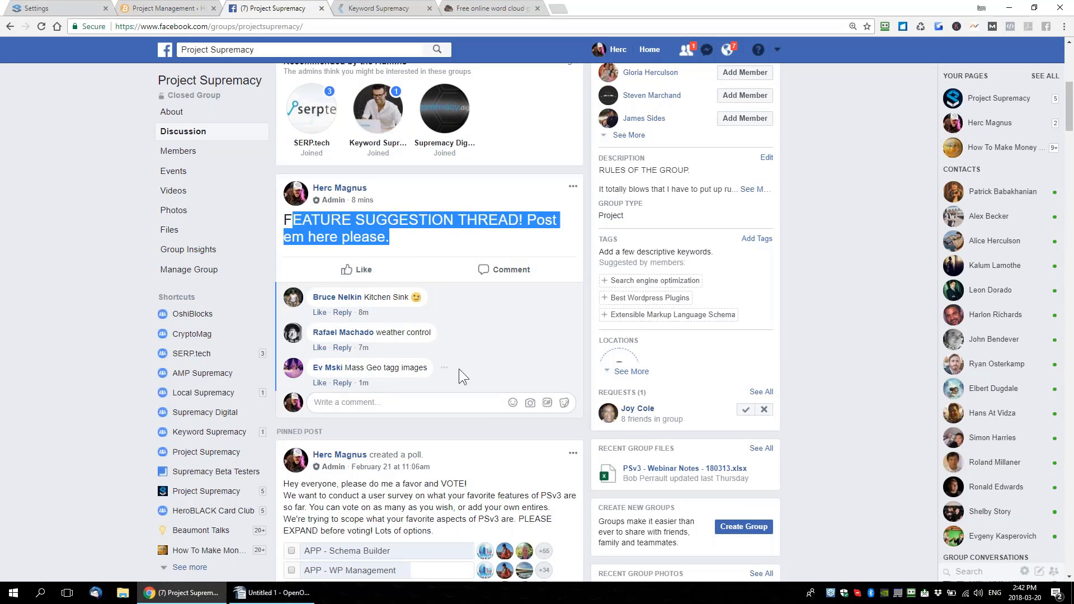